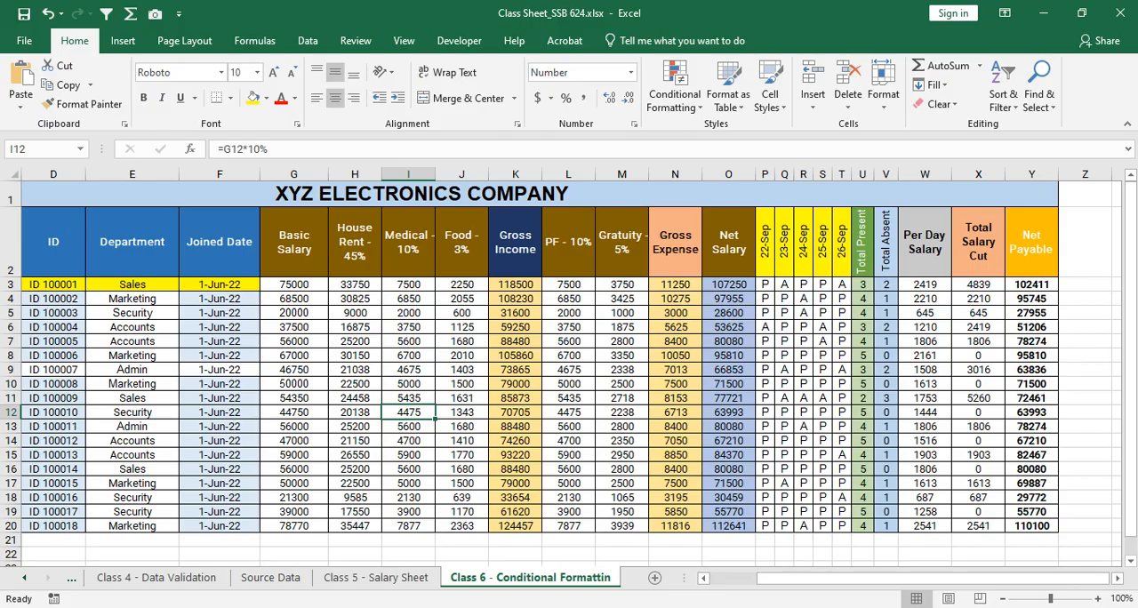
- Switch to the Google Meet call, share the entire screen with the participants, and return to the Excel workbook
key("alt+Tab")
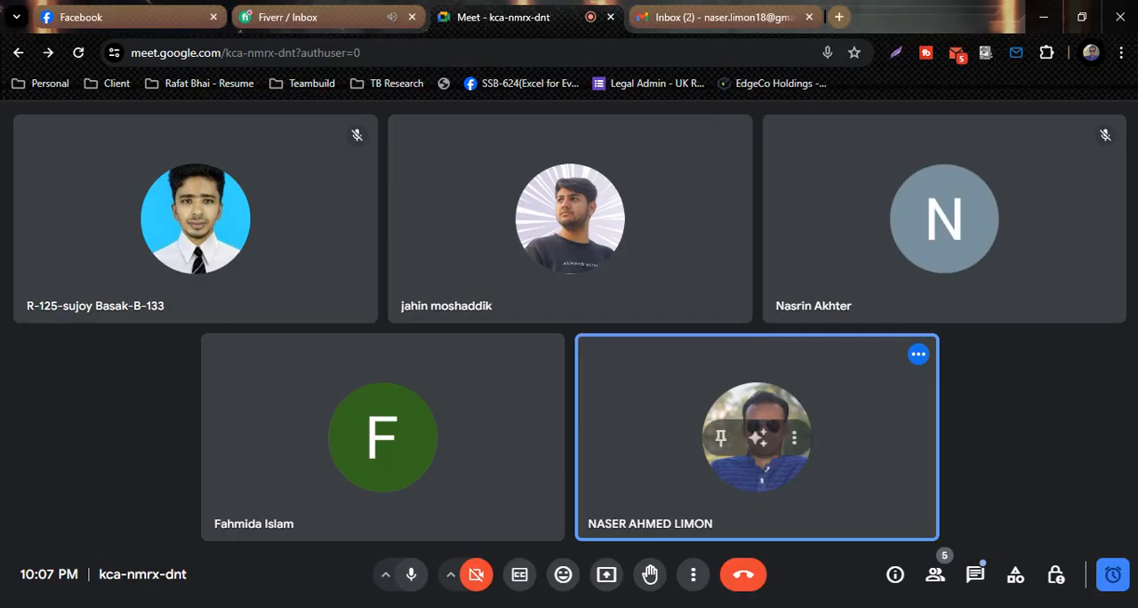
left_click(608, 576)
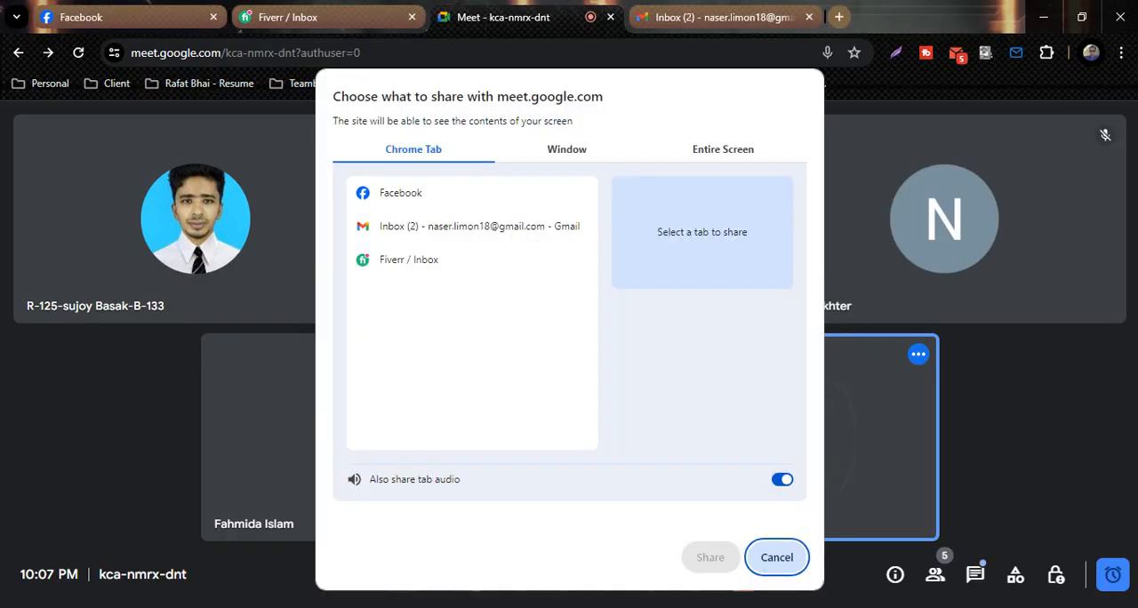
left_click(723, 149)
left_click(457, 258)
left_click(711, 557)
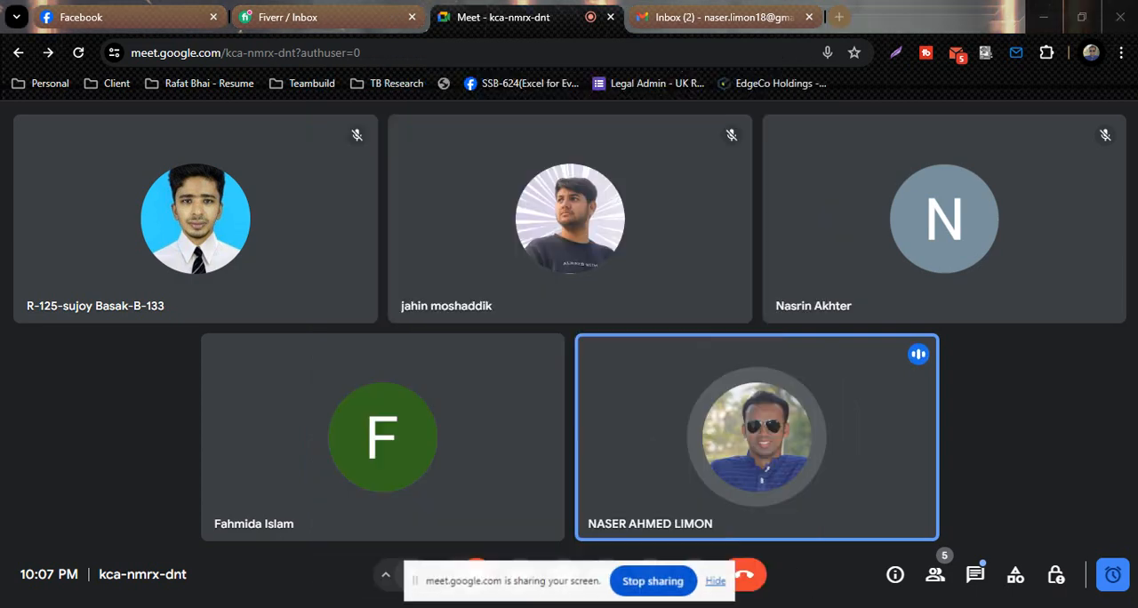
key("alt+Tab")
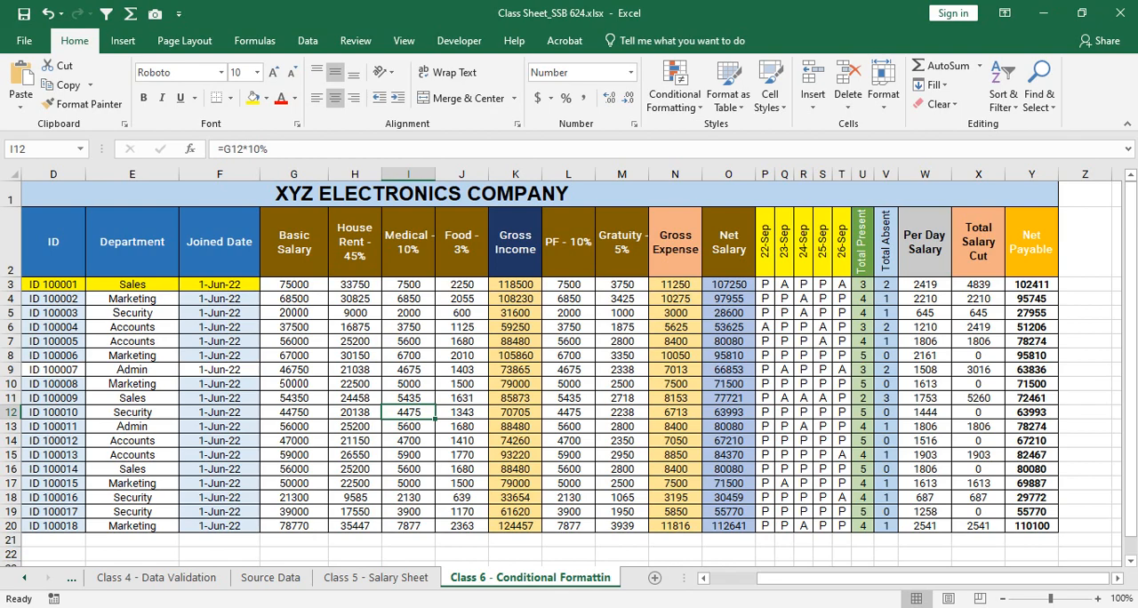
- Review the salary sheet's columns from employee details through Net Payable, including the formulas in the Net Payable and Total Salary Cut columns
scroll(569, 367, "up", 2)
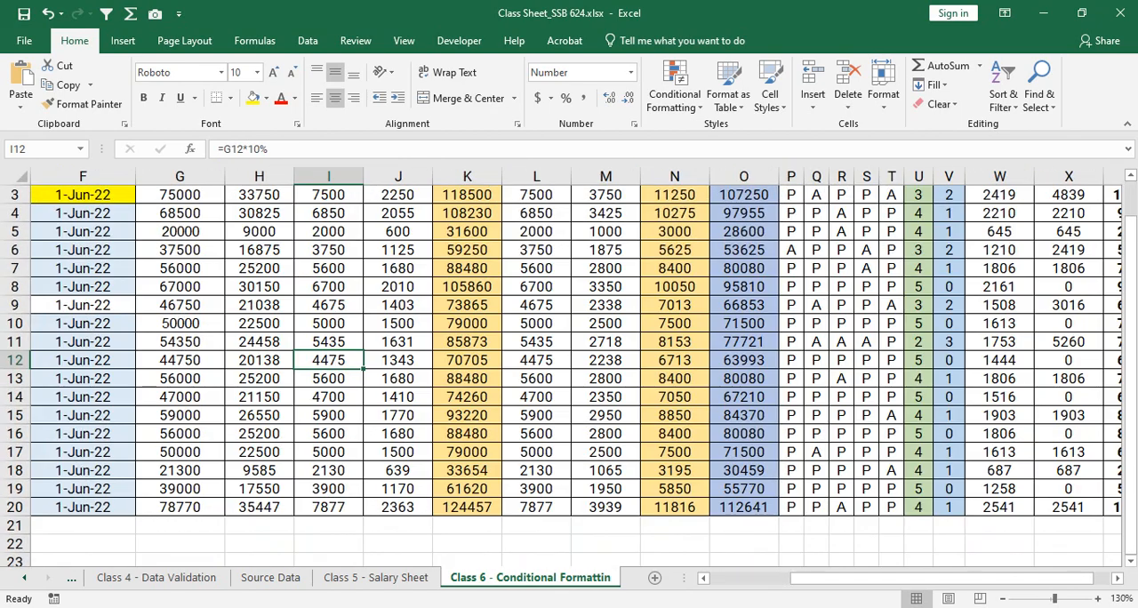
left_click_drag(941, 578, 861, 578)
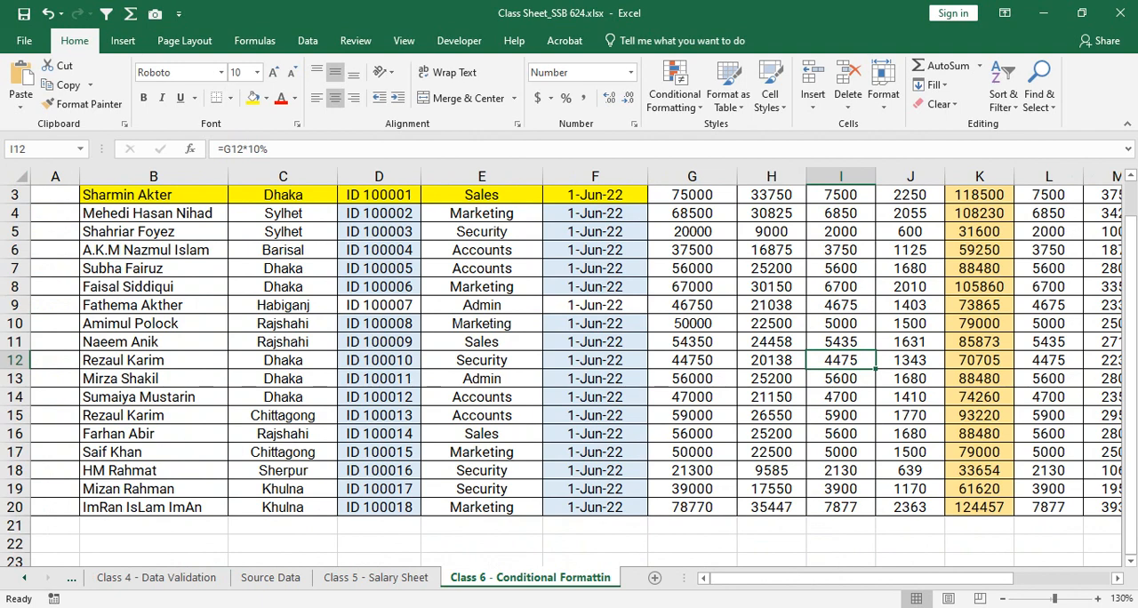
scroll(569, 364, "down", 1, "ctrl")
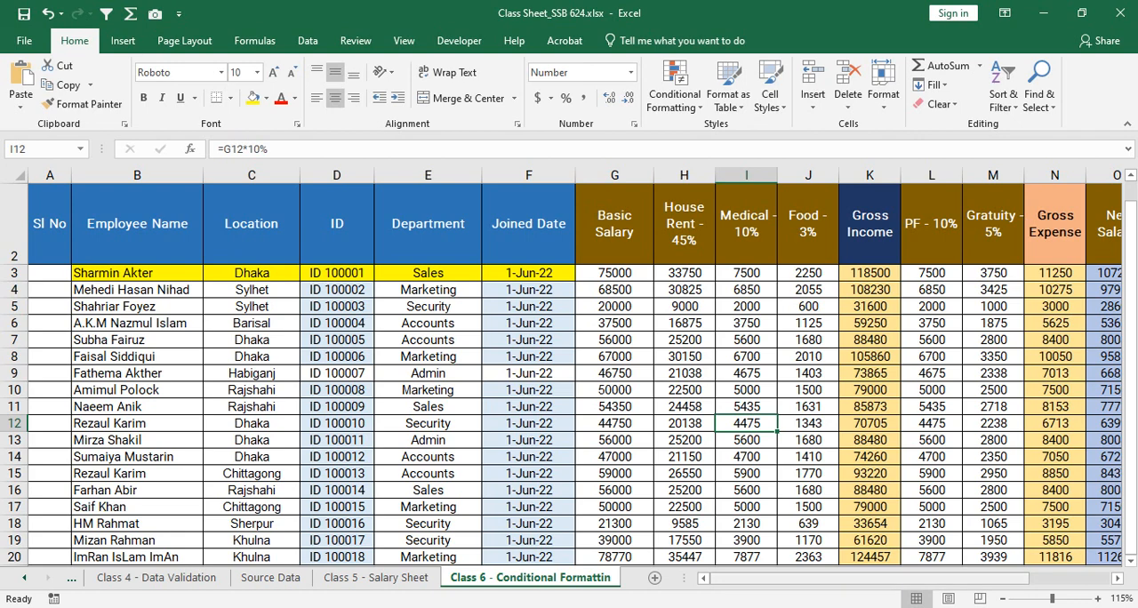
left_click_drag(870, 579, 950, 579)
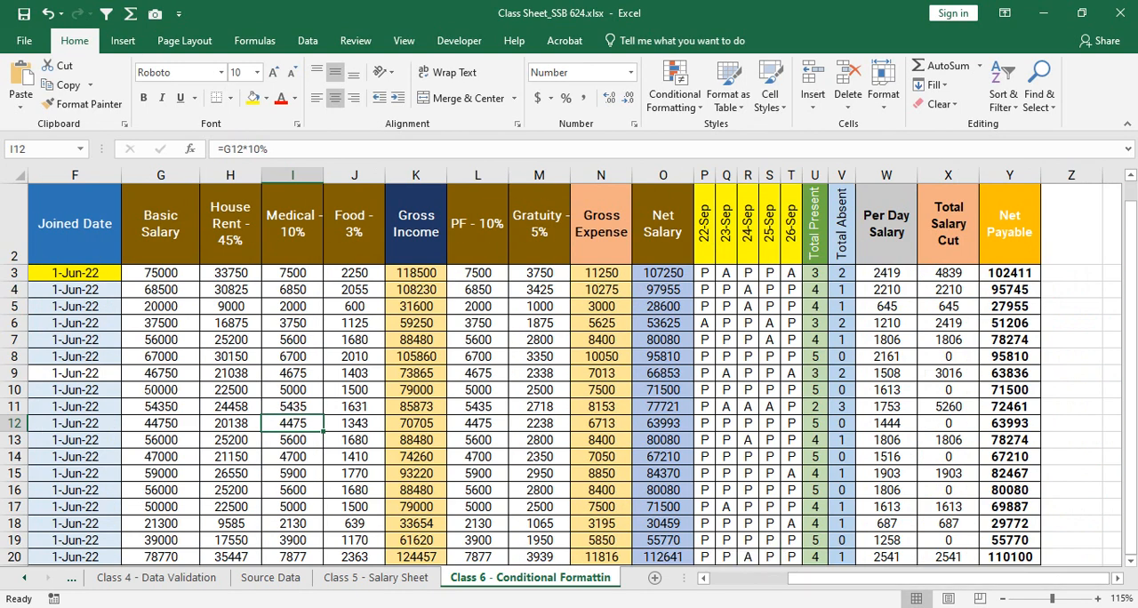
left_click_drag(1009, 290, 1051, 556)
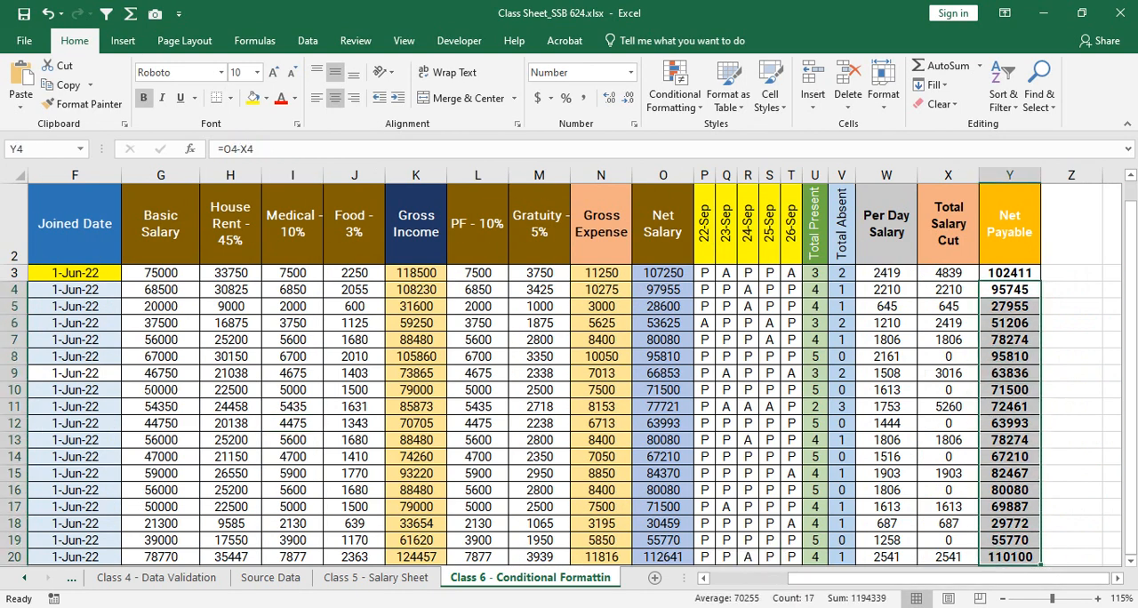
scroll(562, 367, "up", 1)
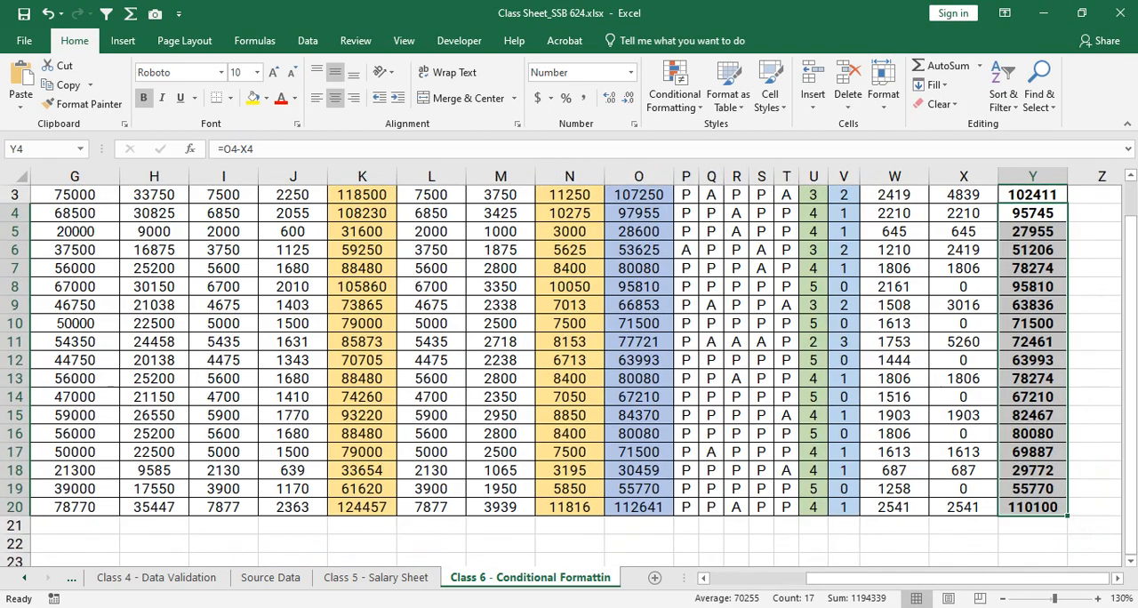
left_click(869, 579)
scroll(561, 374, "up", 1)
left_click_drag(1032, 318, 1032, 507)
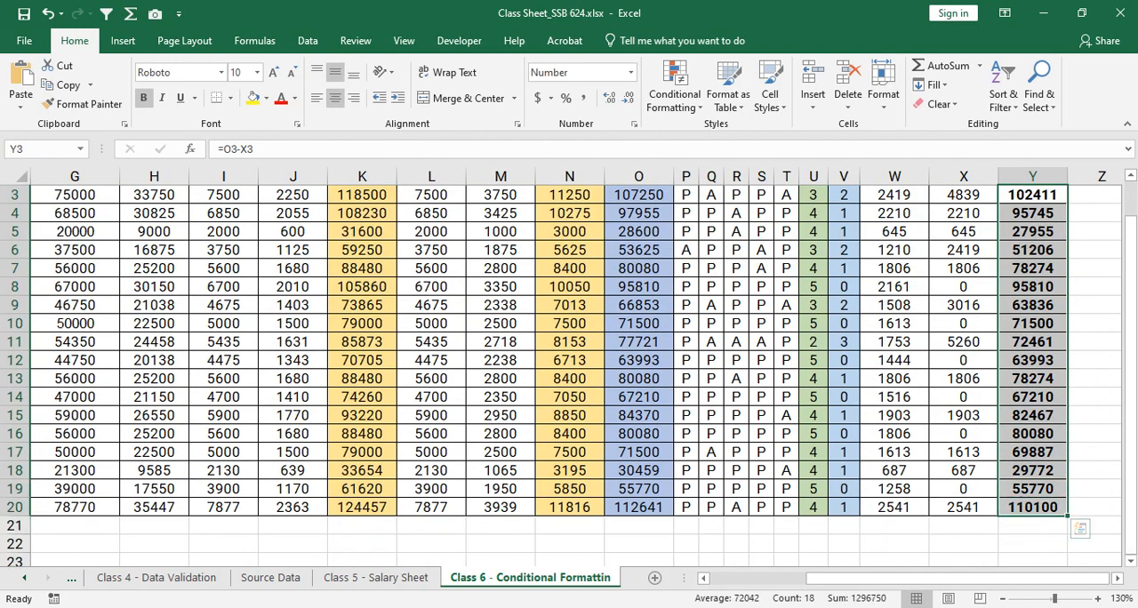
scroll(561, 374, "up", 1)
left_click(958, 376)
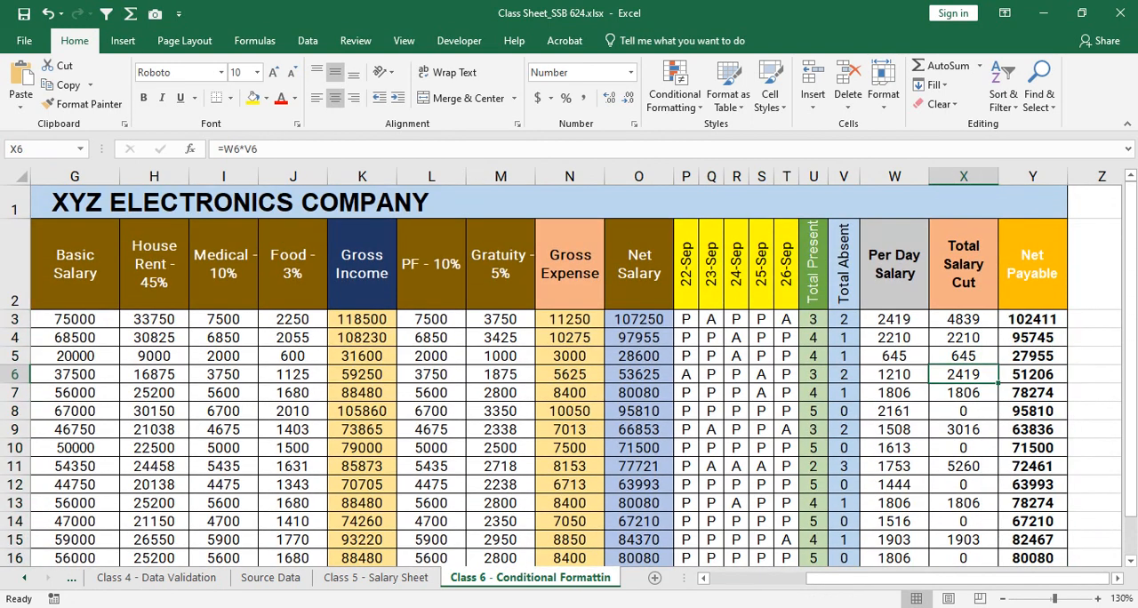
- Examine the Net Payable values in Y3:Y20 with the empty columns beside the table in view
key("Right")
key("Right")
key("Right")
key("Right")
key("Right")
key("Right")
key("Right")
key("Right")
key("Right")
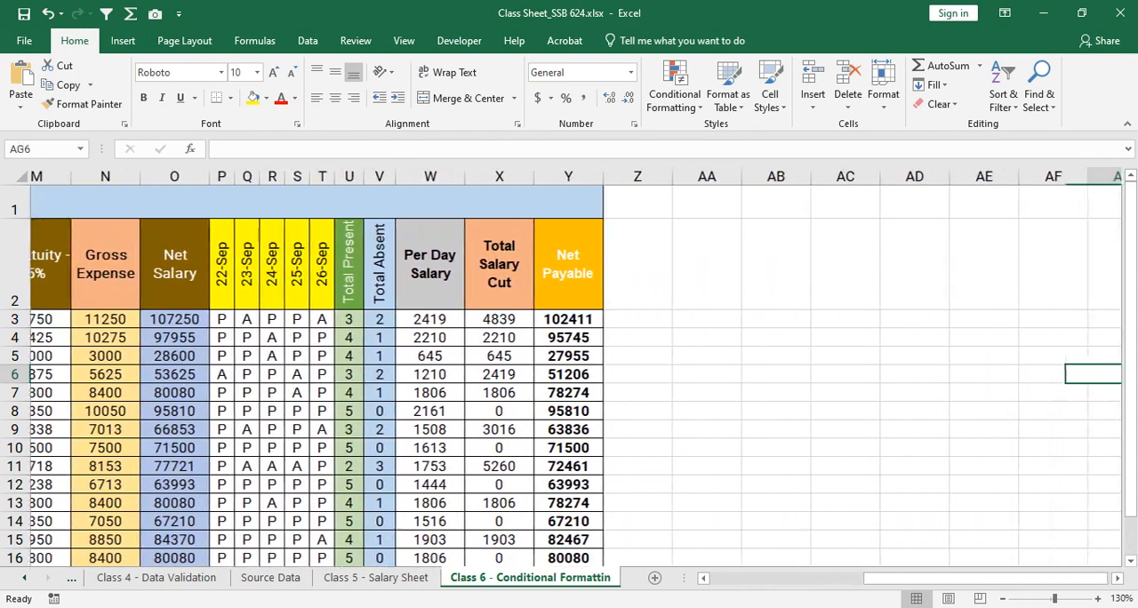
key("Left")
key("Left")
key("Left")
key("Left")
key("Left")
key("Left")
key("Left")
key("Left")
key("Left")
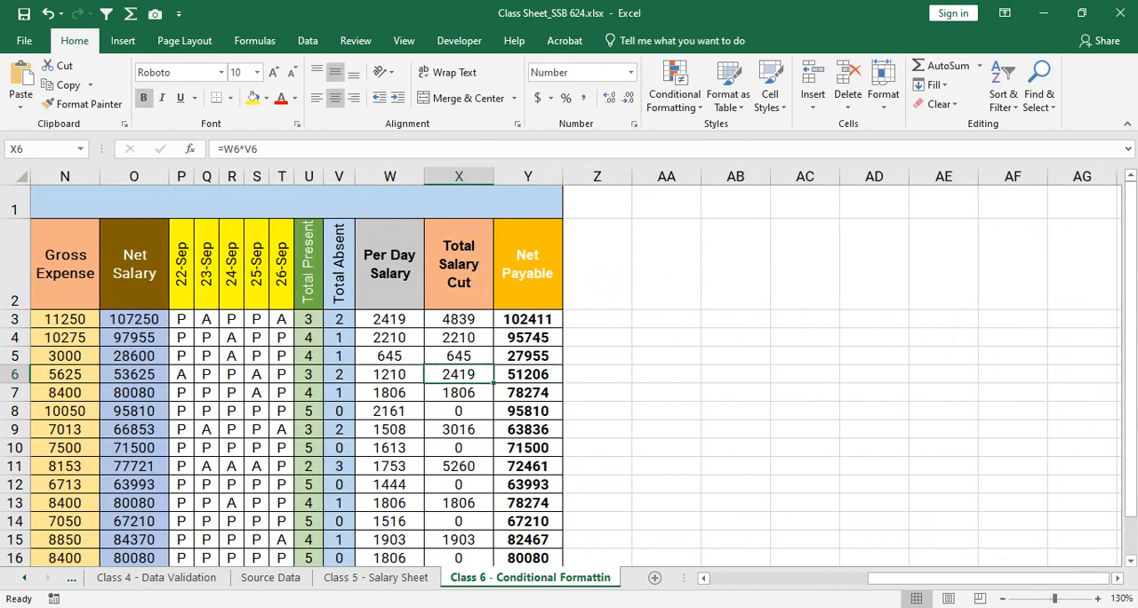
scroll(528, 356, "down", 1)
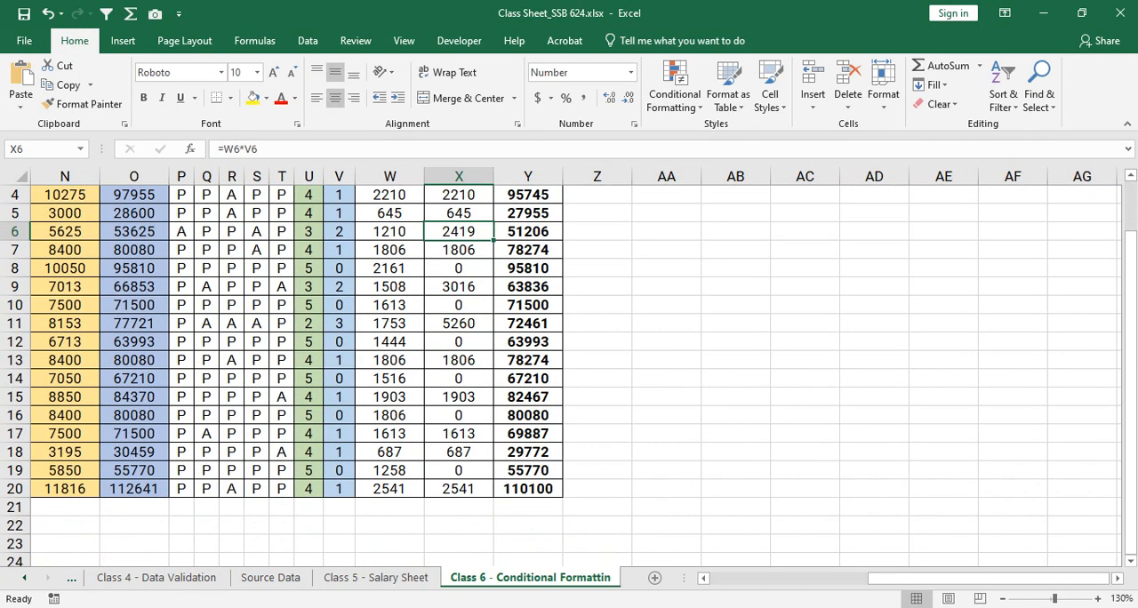
scroll(528, 356, "up", 1)
left_click(528, 319)
left_click_drag(529, 319, 529, 507)
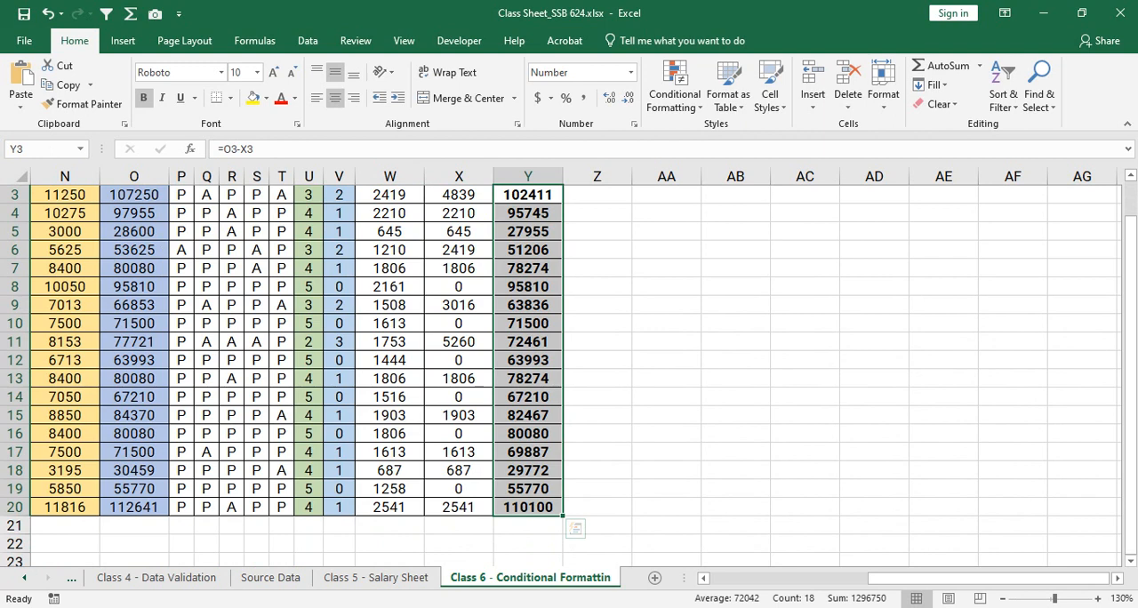
- Widen column AA and enter the colour criterion 100000=Green in cell AA8
left_click(666, 286)
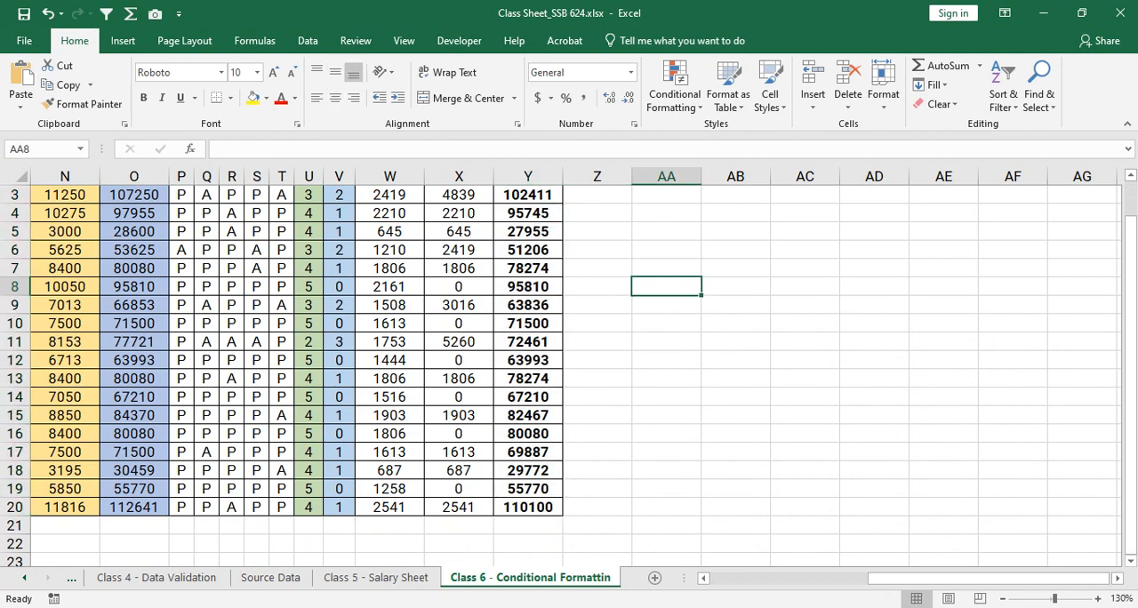
left_click_drag(701, 176, 768, 176)
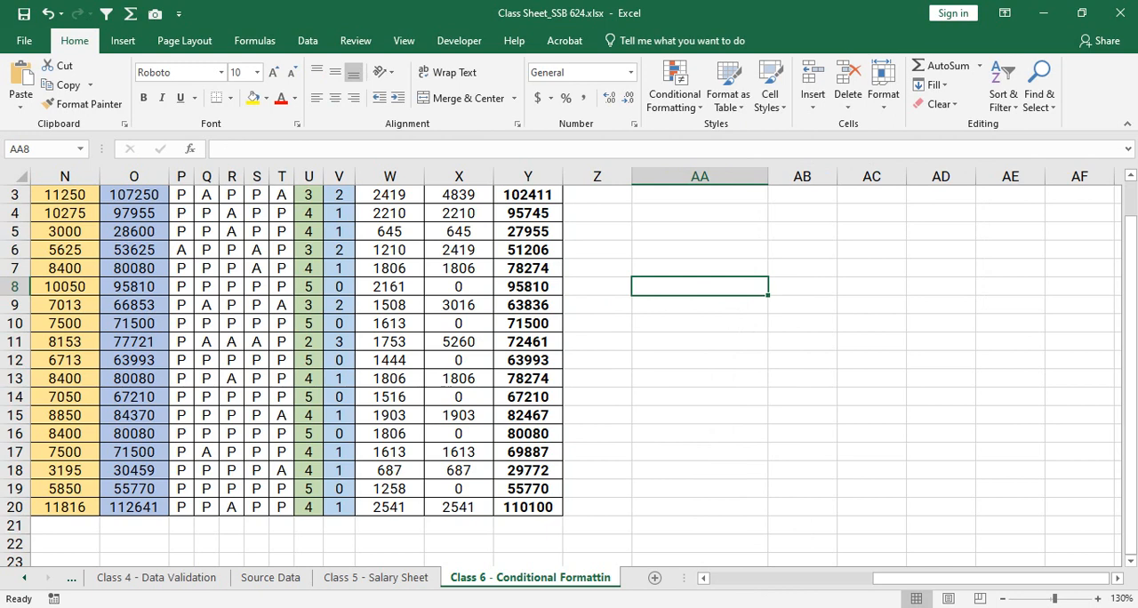
type("100000")
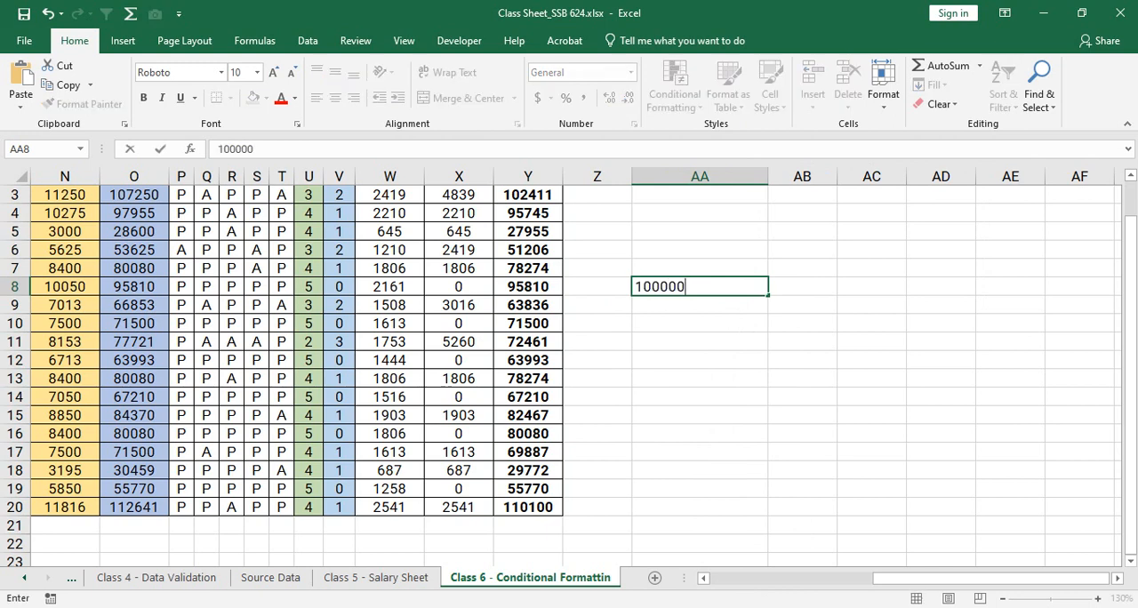
type("=Green")
key("Return")
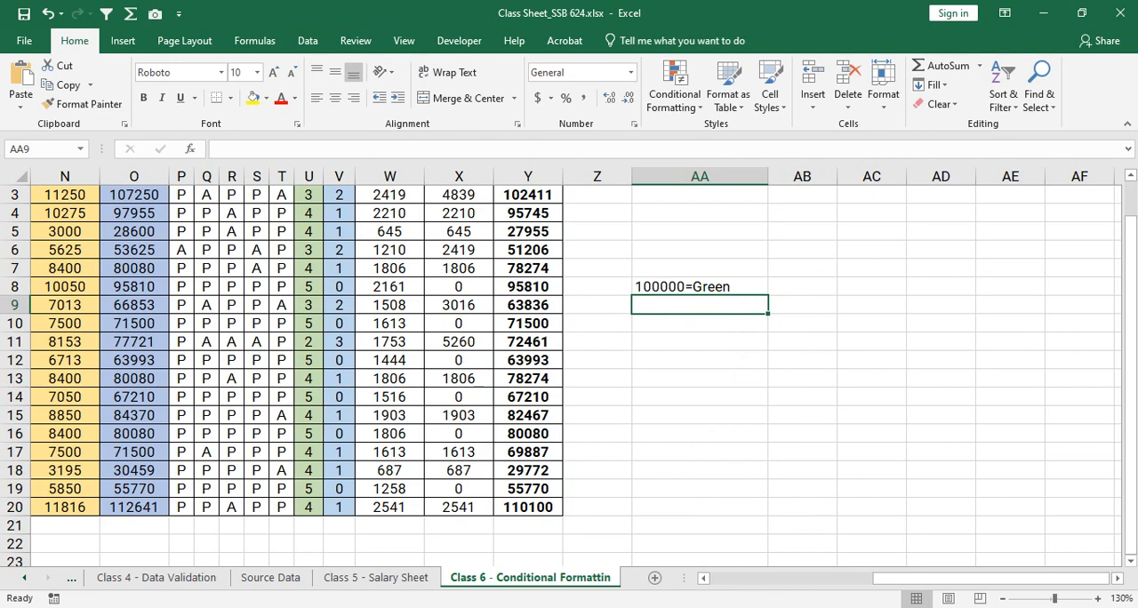
- Compare the Net Payable amounts in Y3:Y20 with the Green criterion noted beside the table
mouse_move(1131, 266)
left_mouse_down()
mouse_move(1131, 252)
mouse_move(1131, 265)
left_mouse_up()
scroll(569, 374, "up", 1)
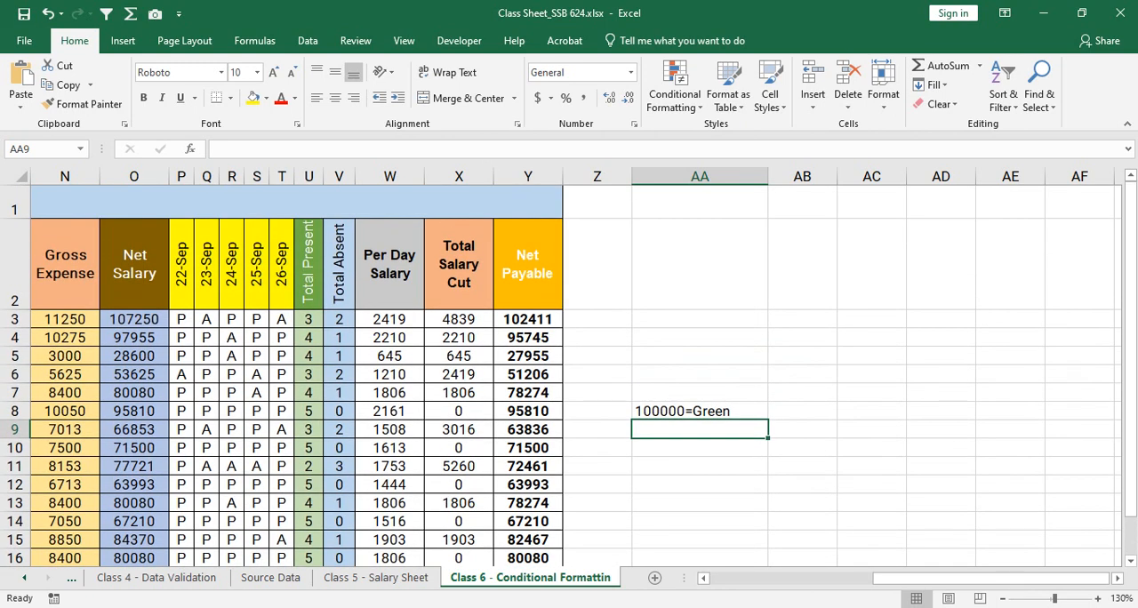
scroll(570, 373, "down", 1)
scroll(569, 373, "up", 1)
scroll(569, 374, "down", 1)
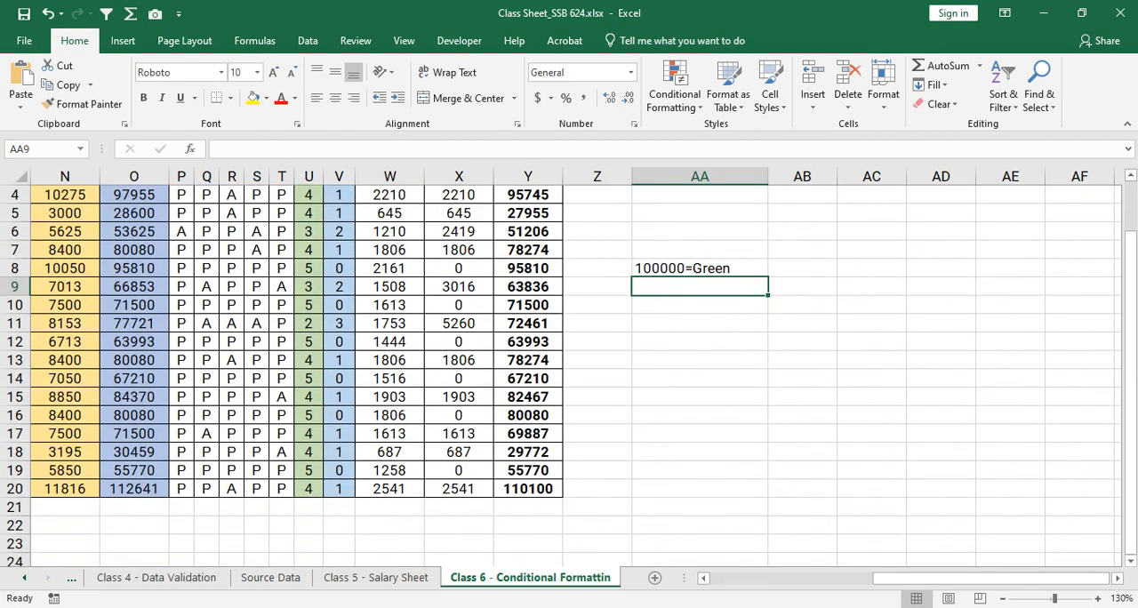
left_click_drag(1130, 318, 1130, 298)
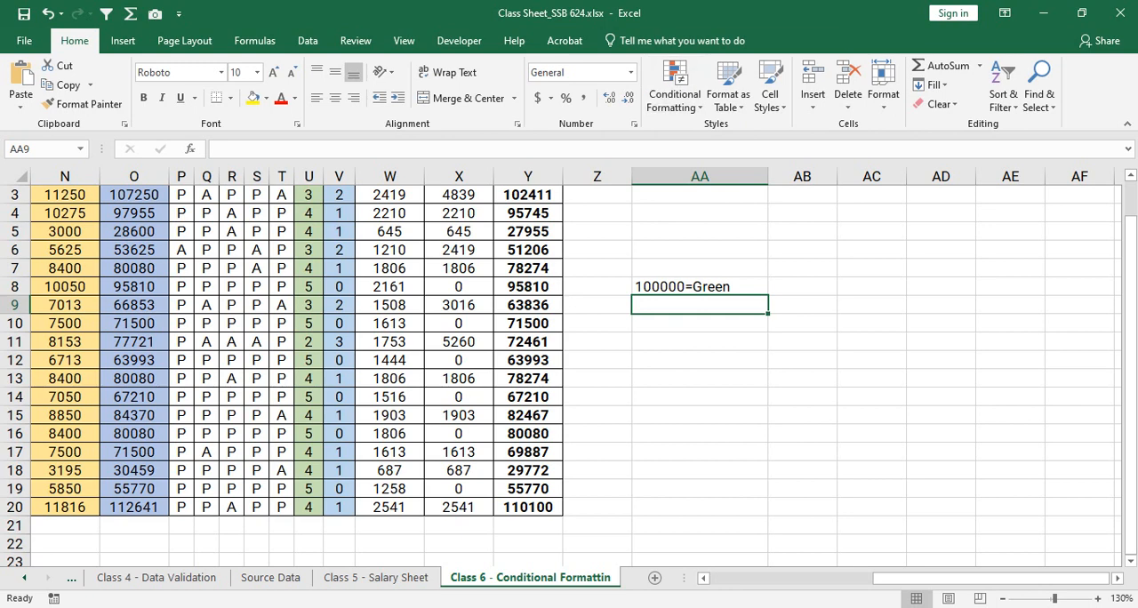
left_click_drag(528, 194, 528, 507)
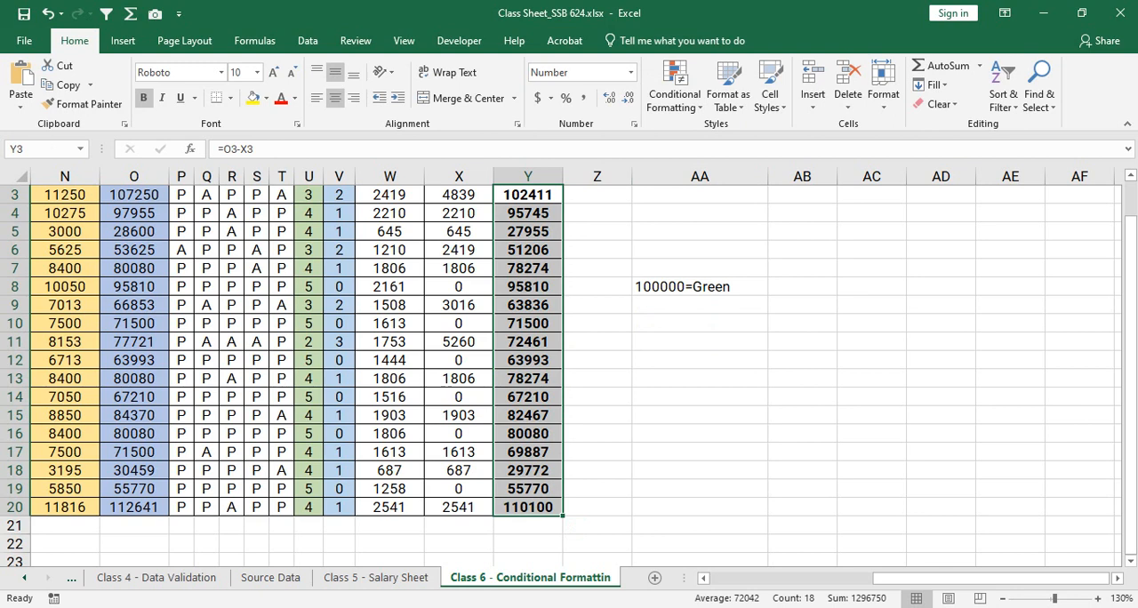
- Enter the criterion 80000<>99999=Blue in cell AA9 and widen column AA slightly to fit it
left_click(700, 305)
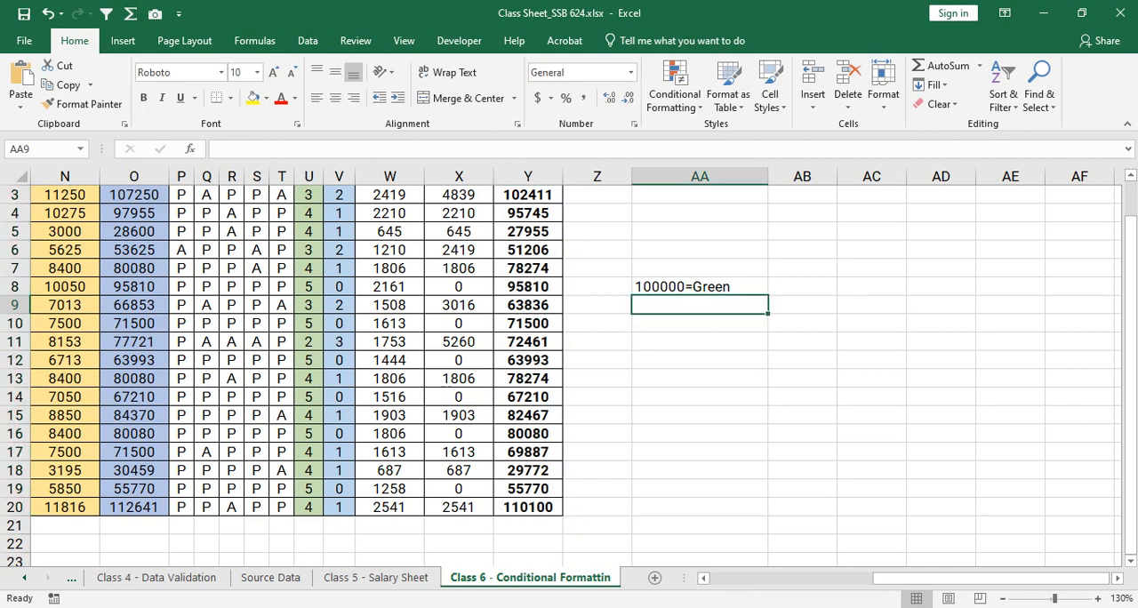
type("80000")
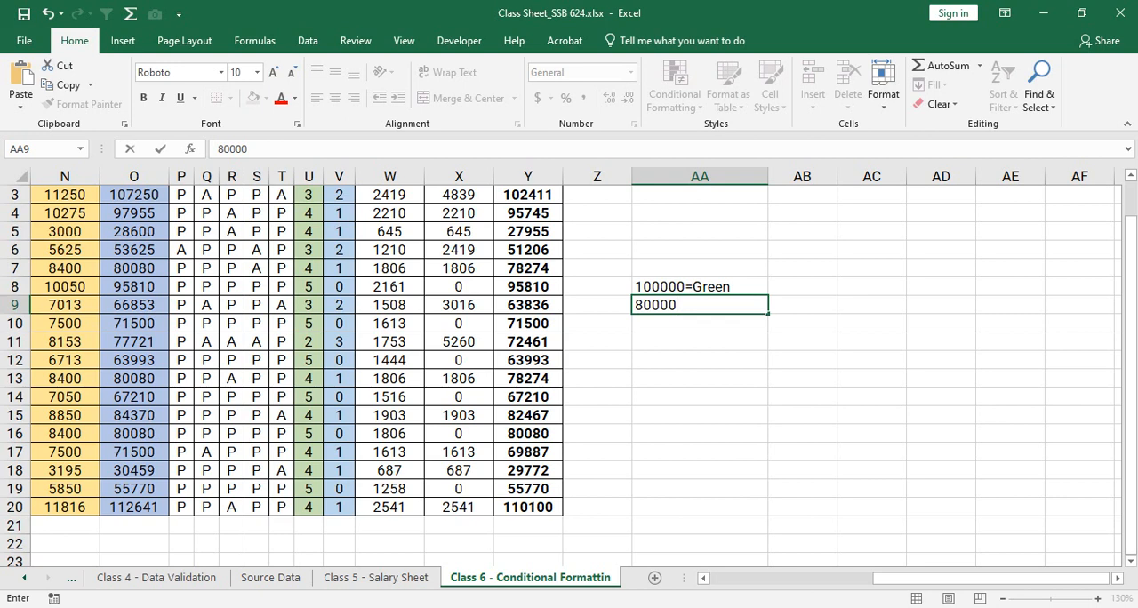
type("<>99999")
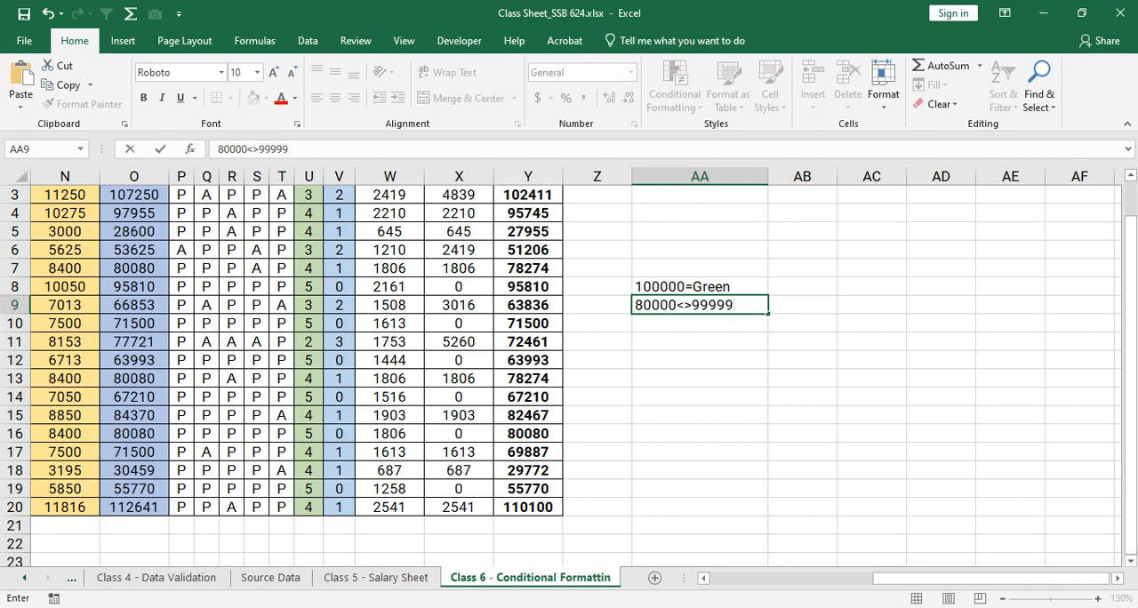
type("=Blue")
key("Return")
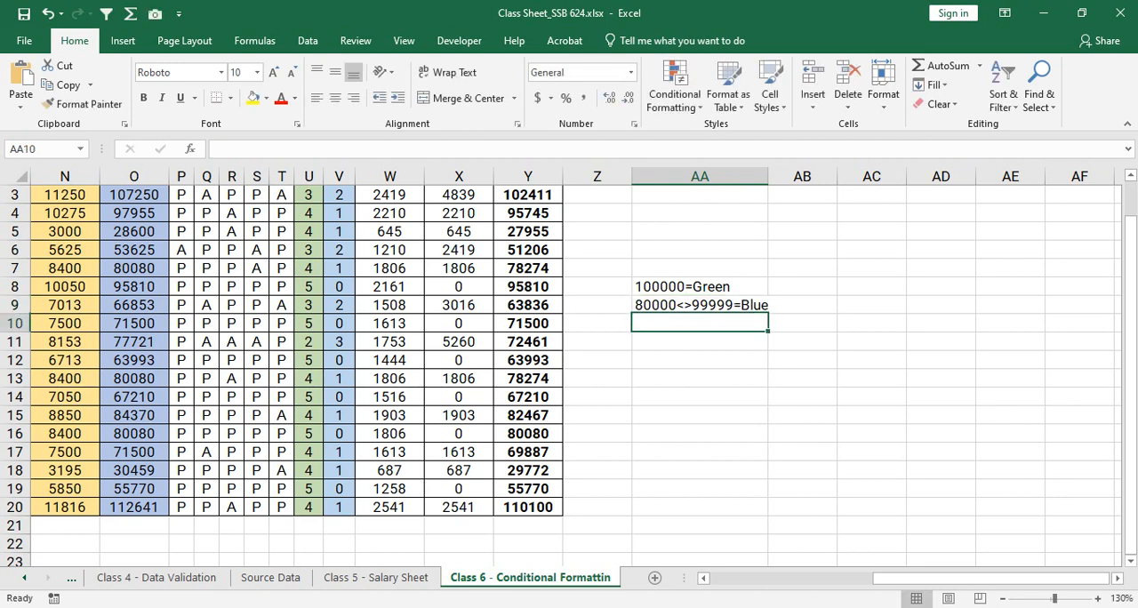
left_click_drag(768, 176, 776, 176)
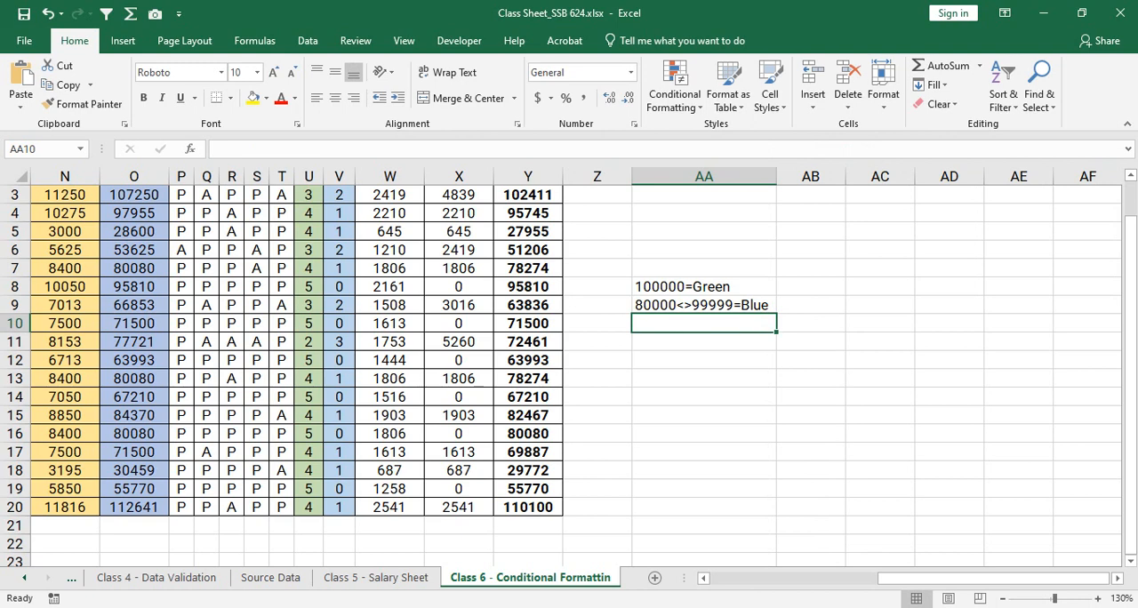
- Enter the criterion 50000<>79999=Yellow in cell AA10 and widen column AA to fit the text
type("50000")
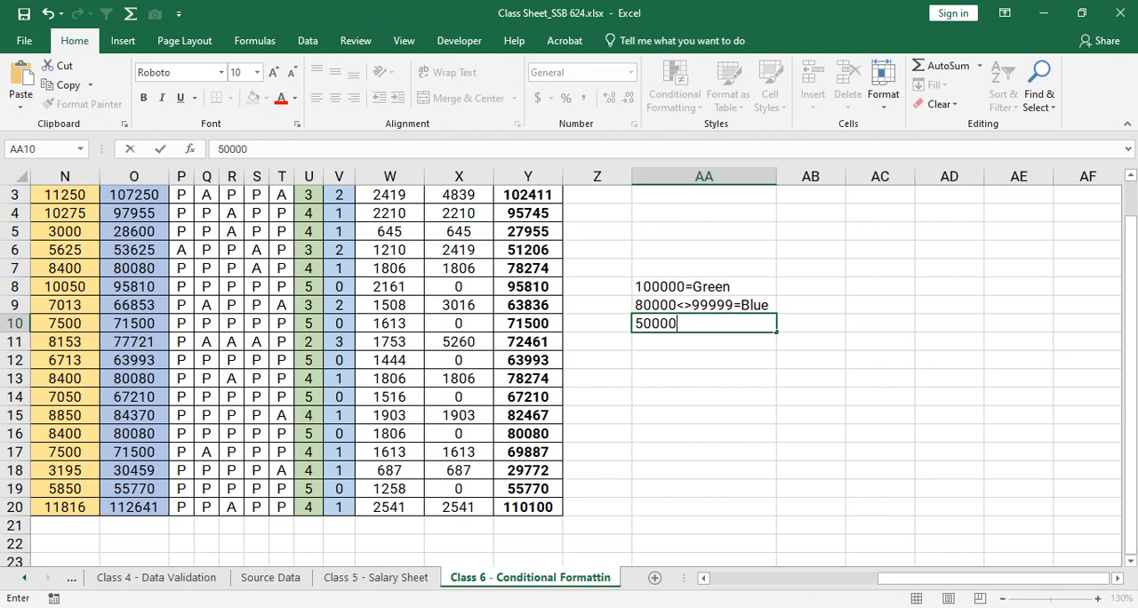
type("<>79999")
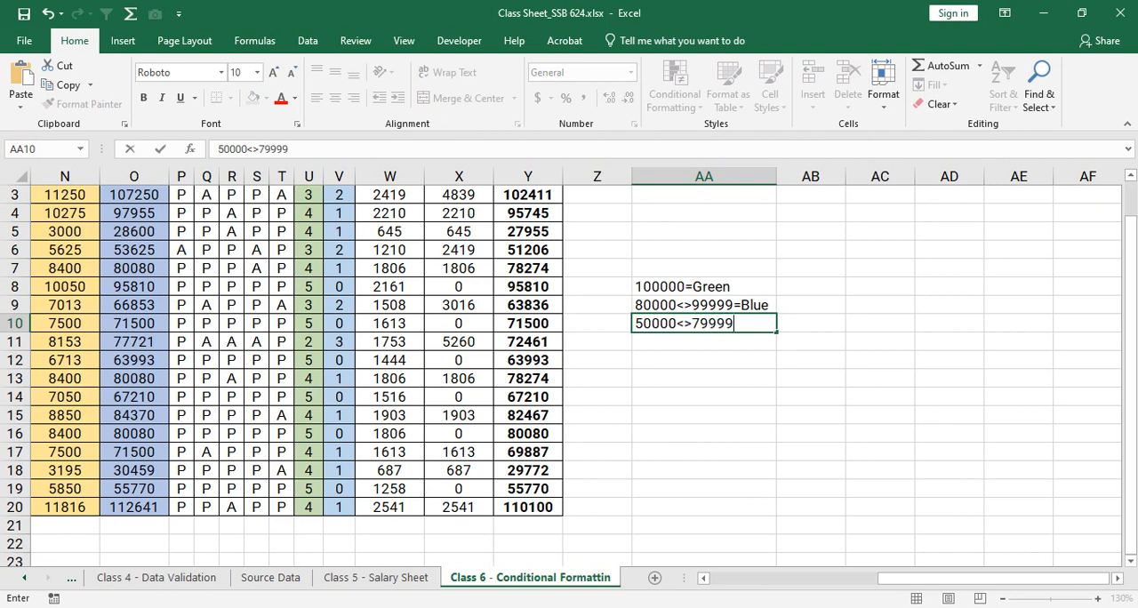
type("Yeloo")
key("BackSpace")
key("BackSpace")
type("loe")
key("BackSpace")
type("w")
key("Return")
key("Return")
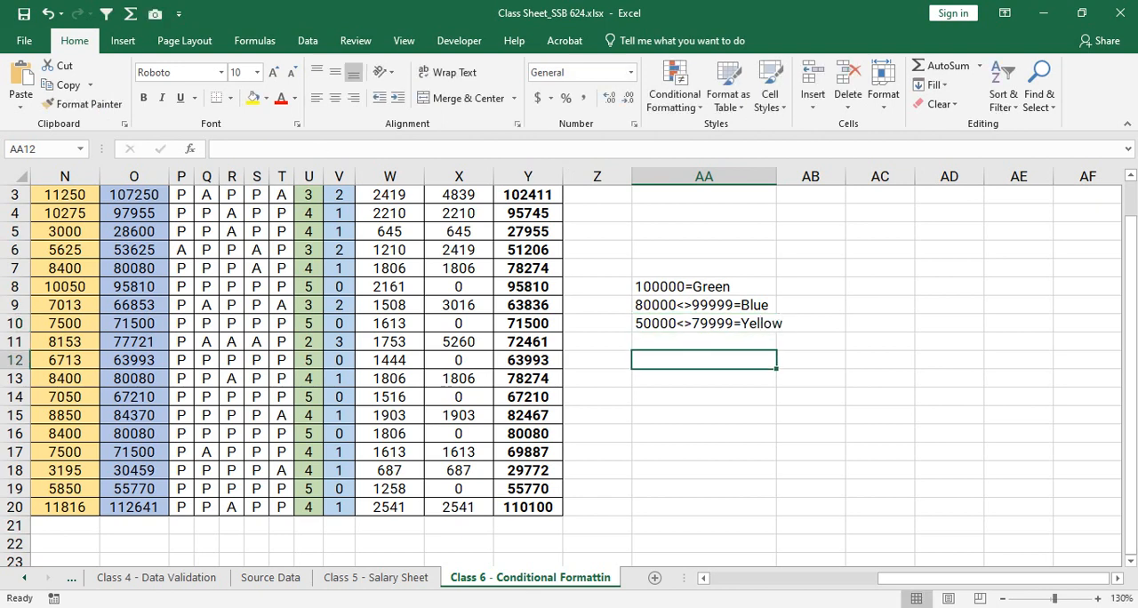
left_click_drag(777, 176, 782, 176)
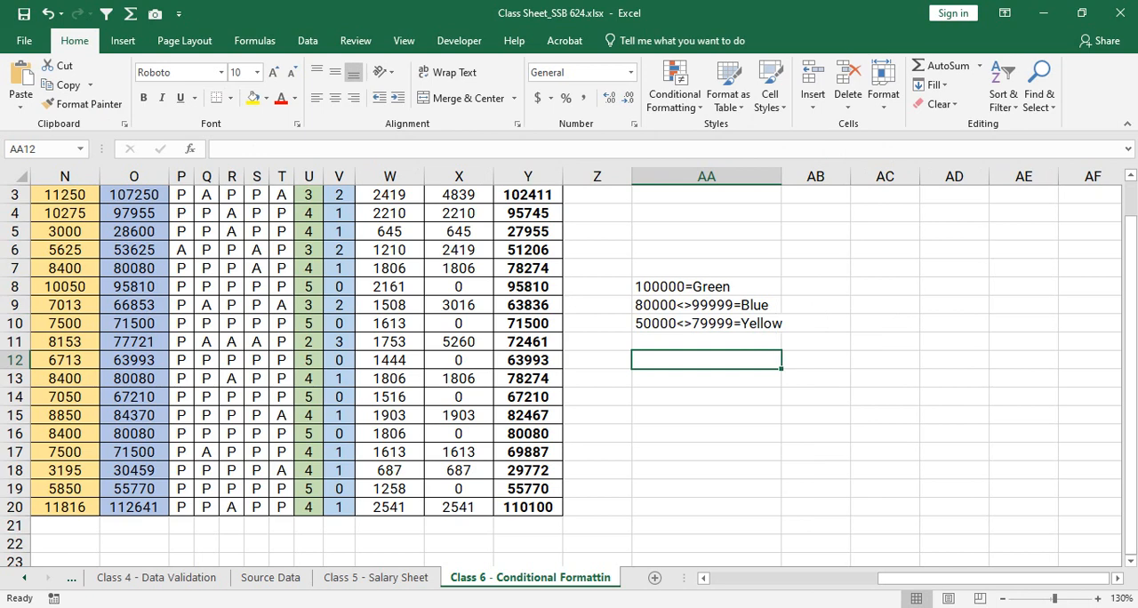
- Review the colour criteria in AA8:AA10 and select the Net Payable values in Y3:Y20
left_click_drag(707, 288, 707, 324)
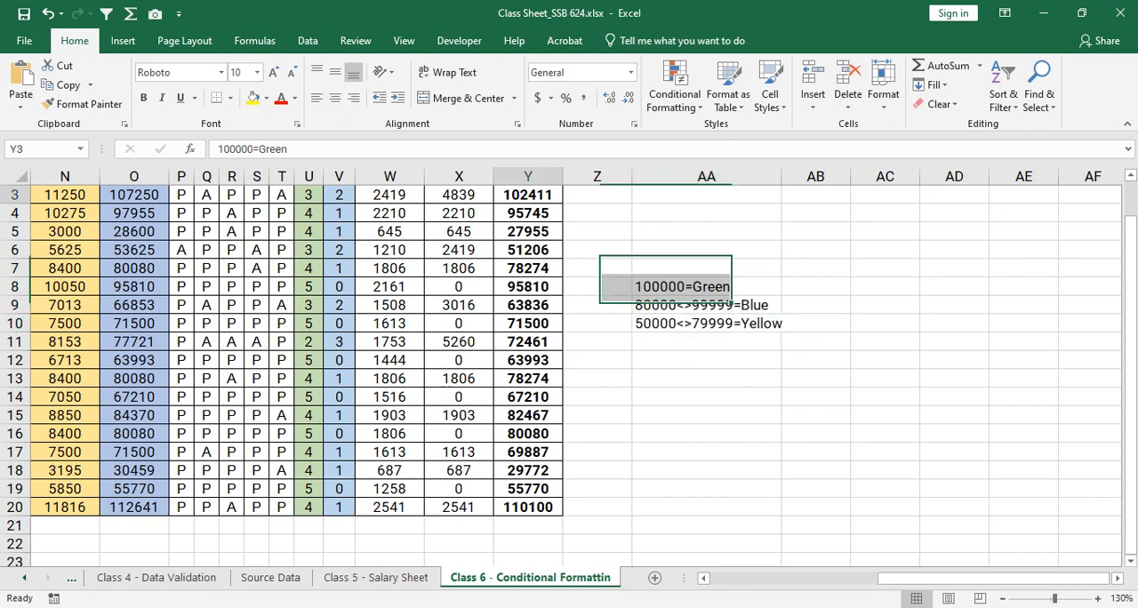
left_click_drag(528, 194, 528, 507)
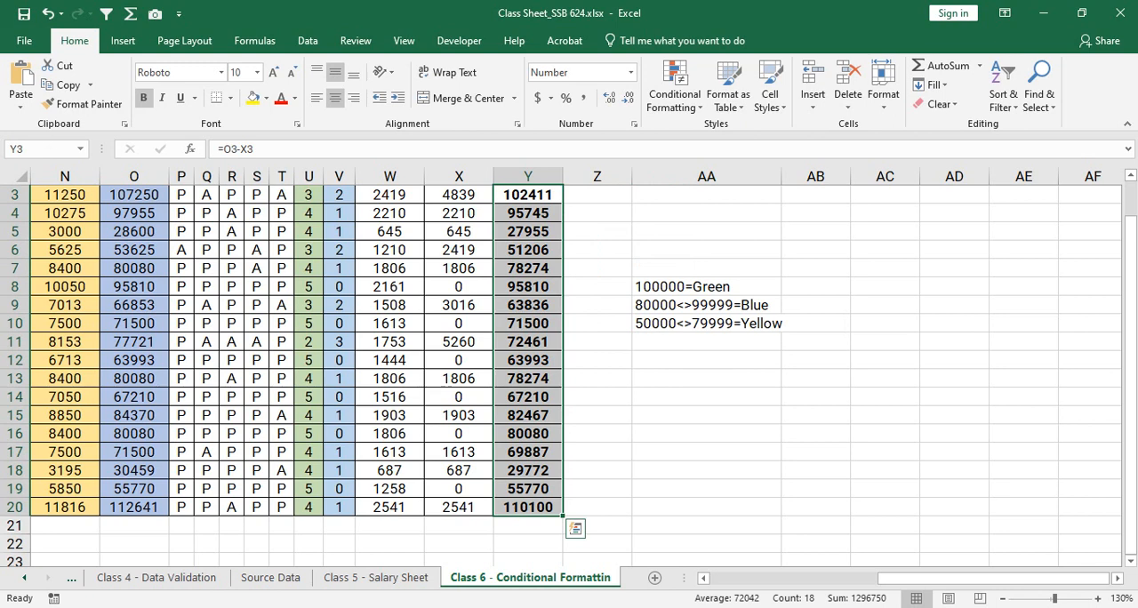
- Switch to the Google Meet call, admit the waiting participant and return to the Excel workbook
left_click(510, 607)
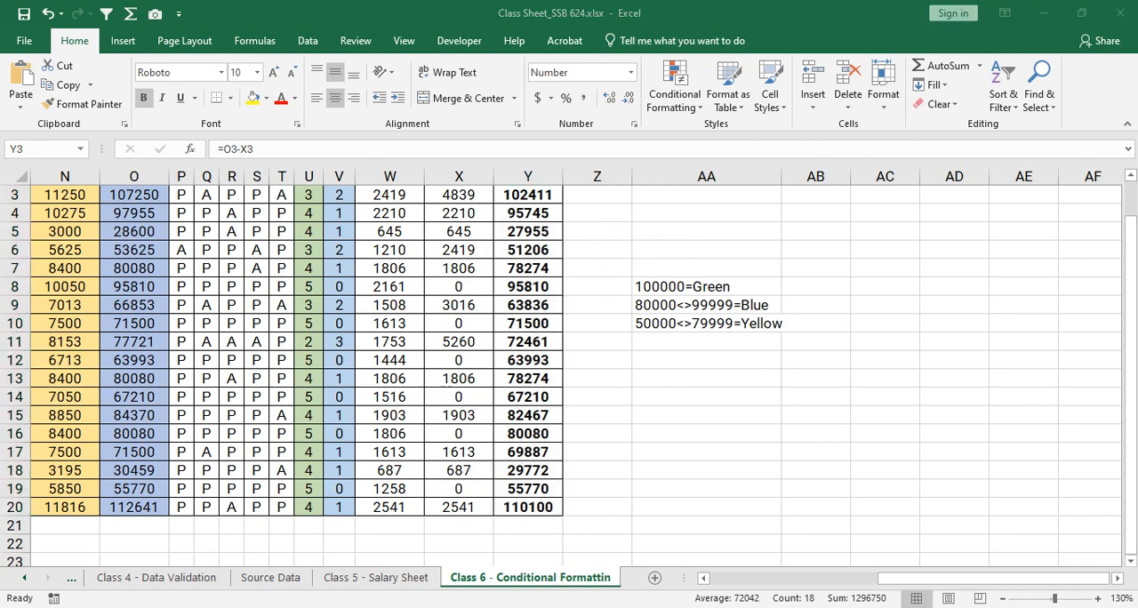
left_click(414, 550)
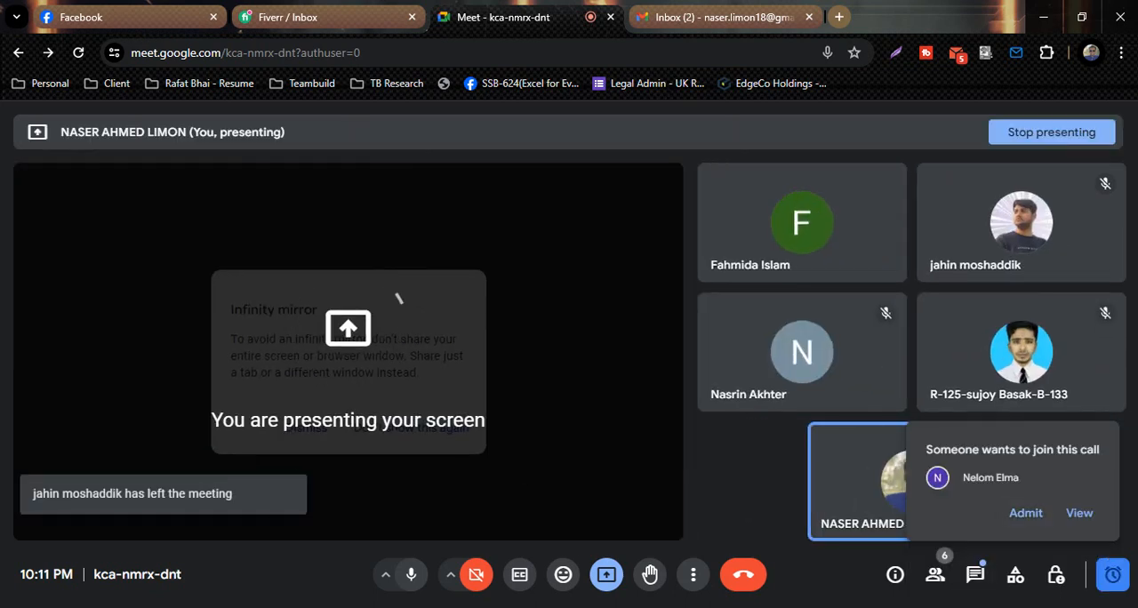
left_click(1026, 513)
key("alt+Tab")
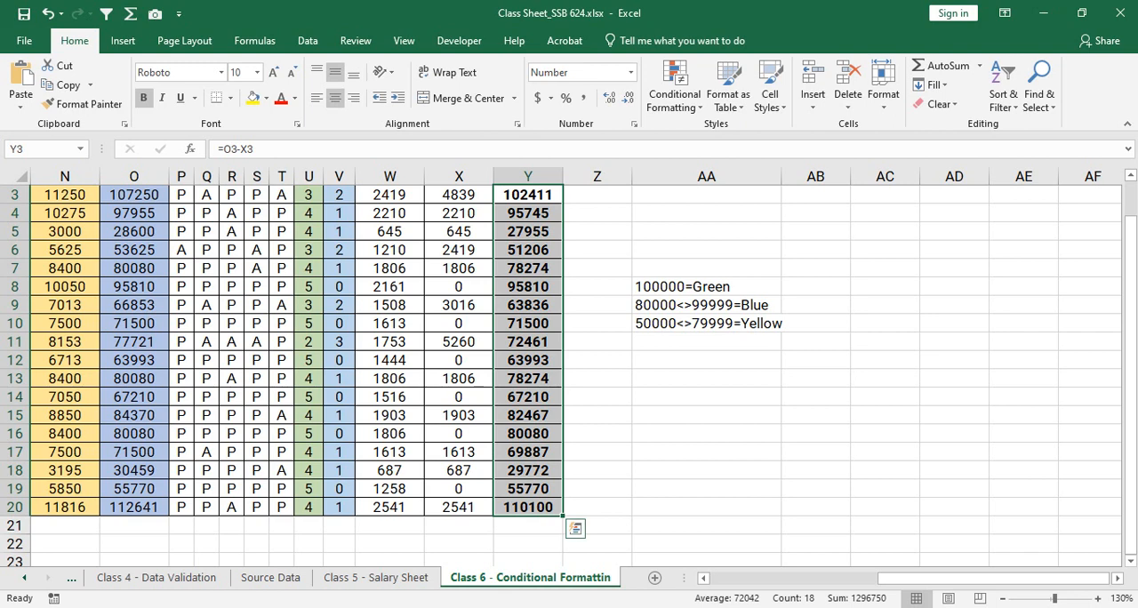
- Switch to Google Meet, stop the infinity mirror warning from showing again, and return to Excel
mouse_move(507, 601)
left_click(414, 547)
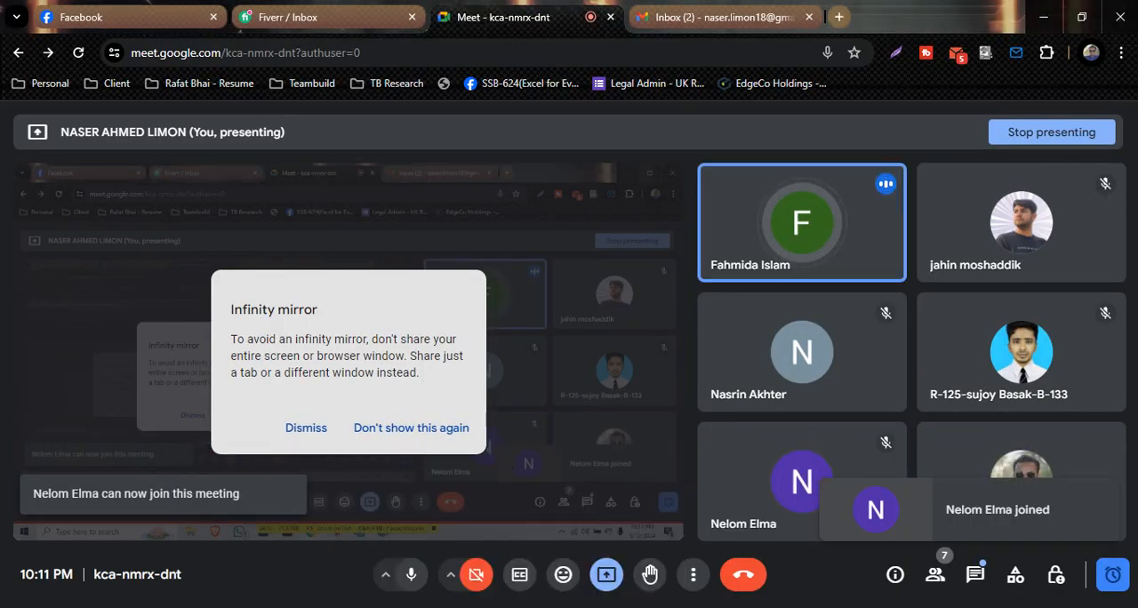
left_click(411, 427)
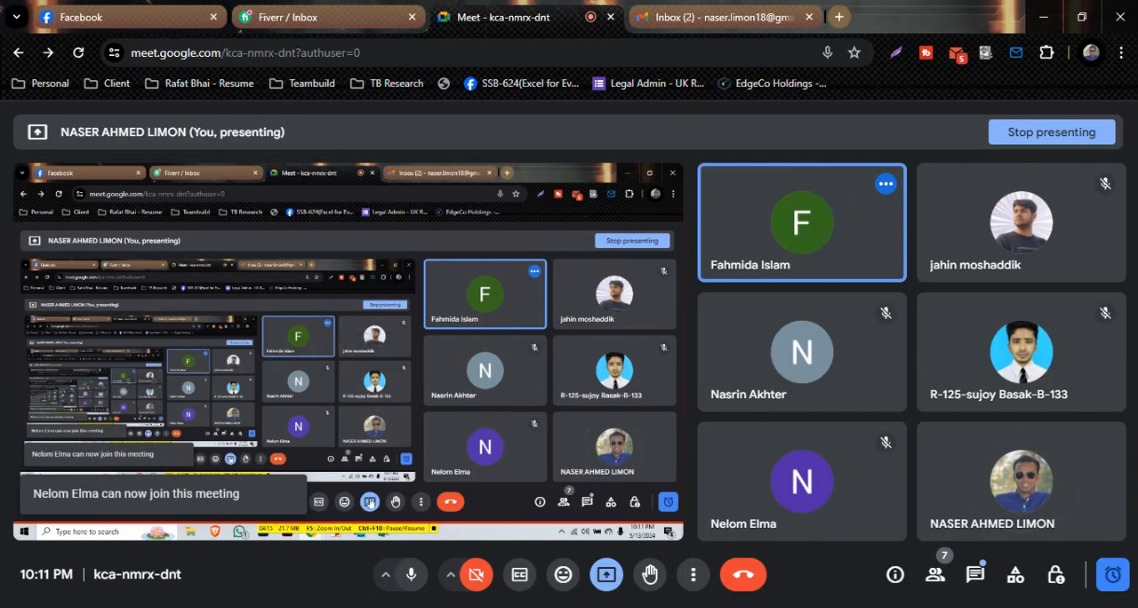
left_click(605, 574)
left_click(607, 576)
key("alt+Tab")
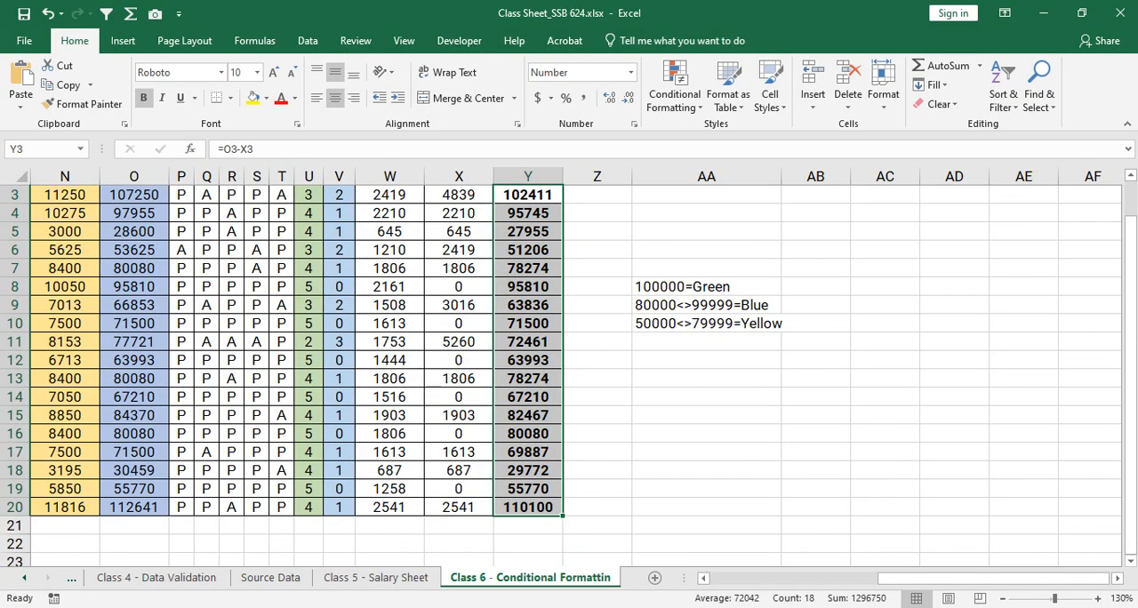
- Start a new conditional formatting rule for Y3:Y20 with the rule type Format only cells that contain
left_click_drag(528, 195, 528, 508)
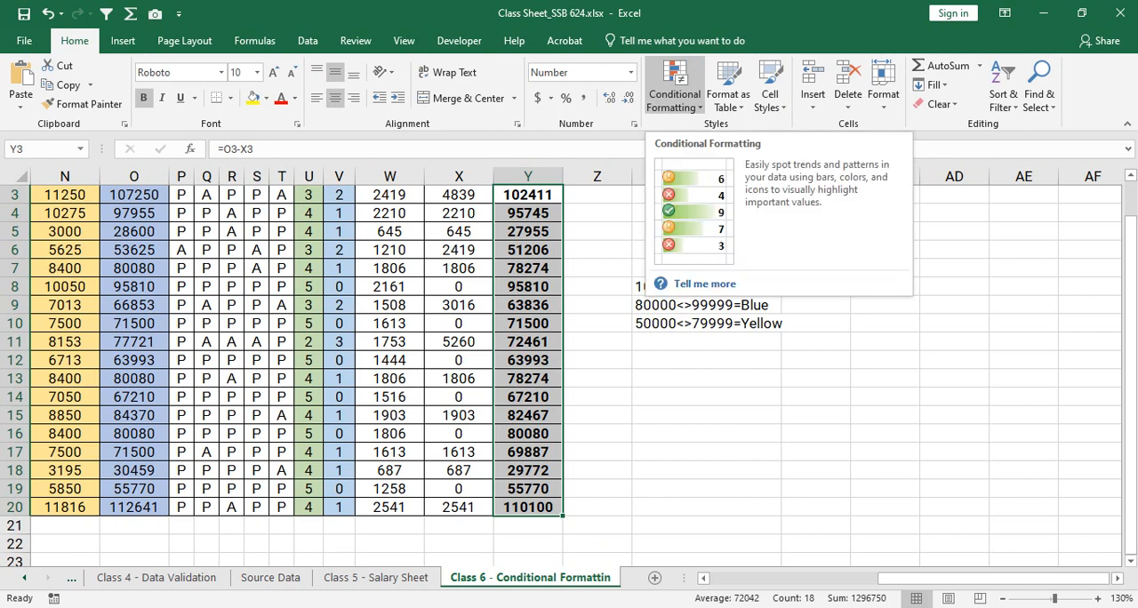
left_click(675, 89)
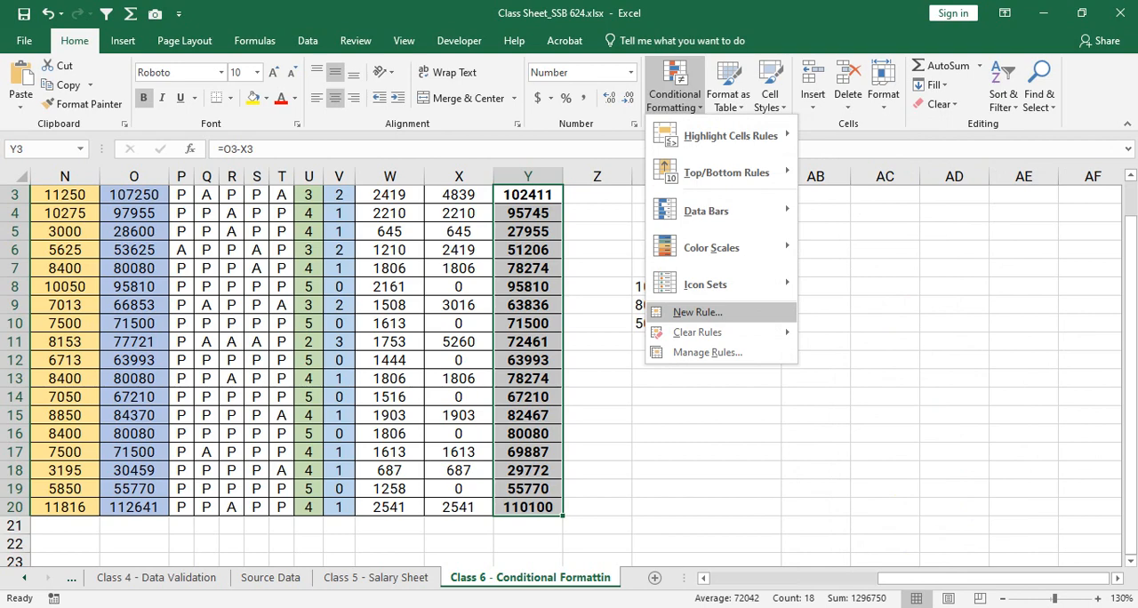
left_click(697, 312)
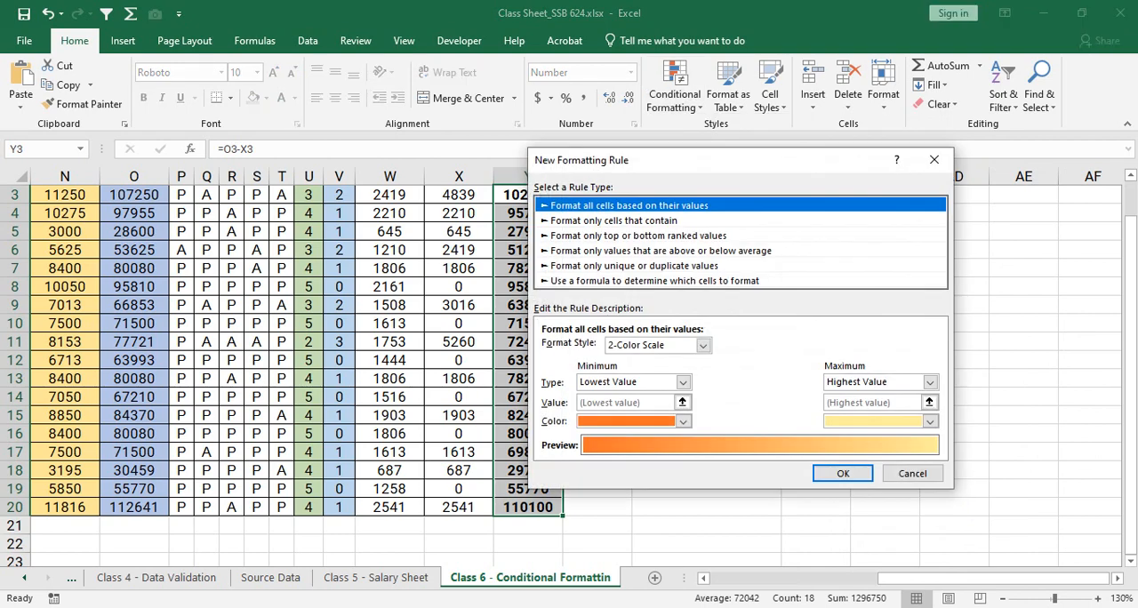
left_click_drag(702, 160, 239, 135)
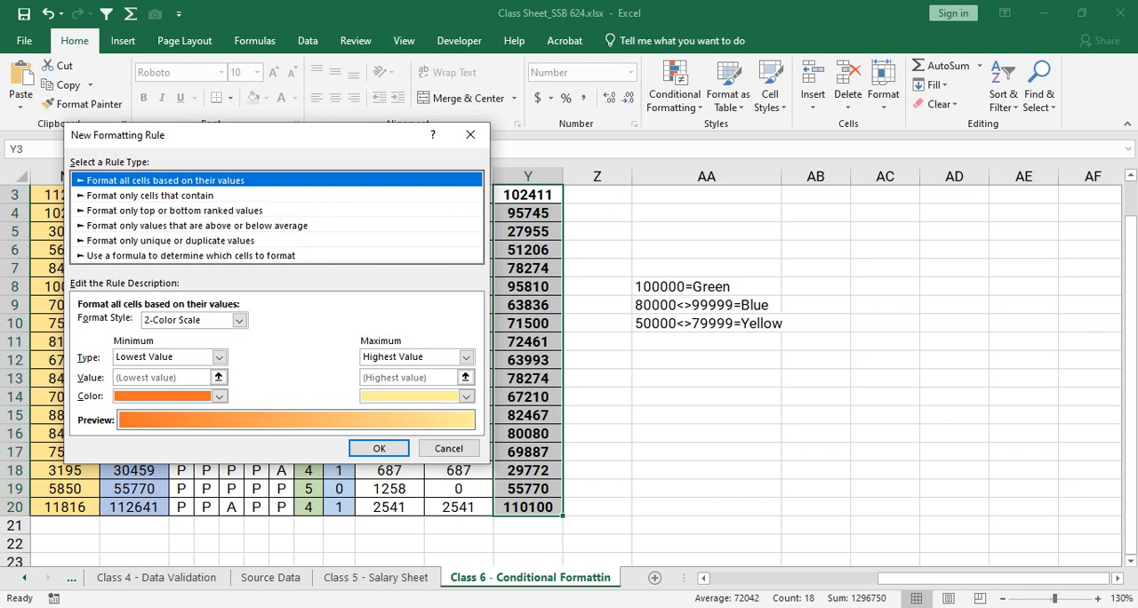
left_click(150, 195)
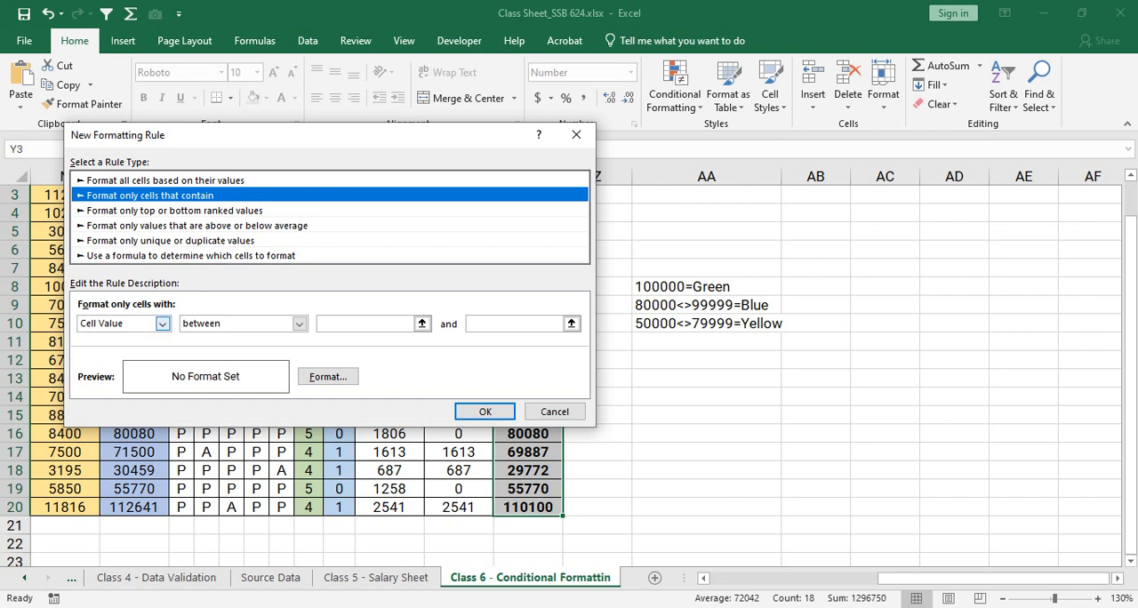
- Look through the rule's condition types from Specific Text to No Errors, ending on Cell Value
left_click(162, 323)
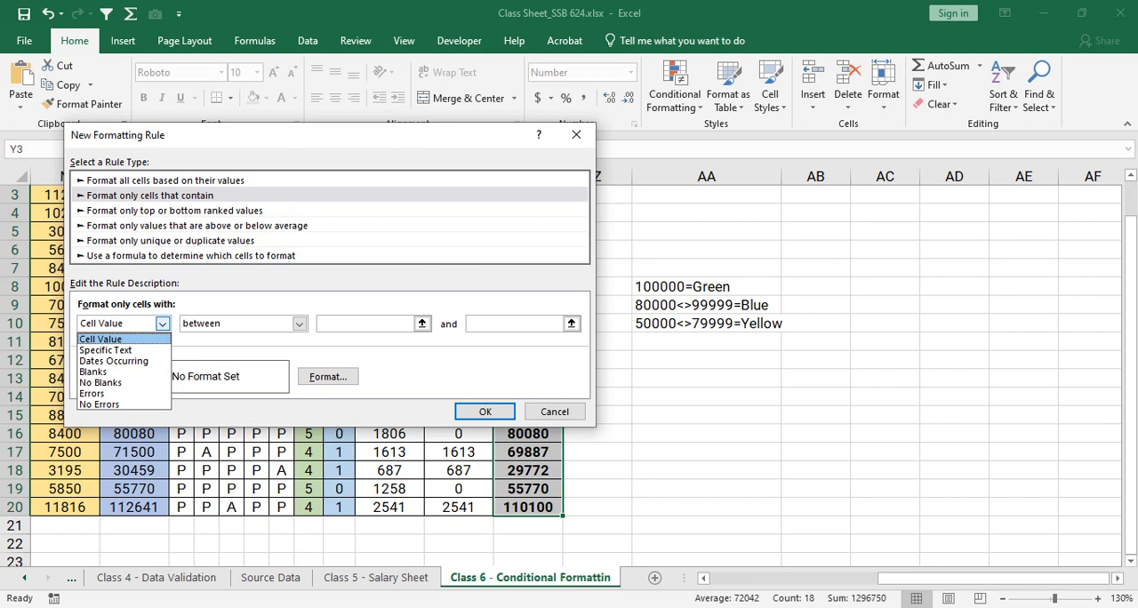
left_click(107, 351)
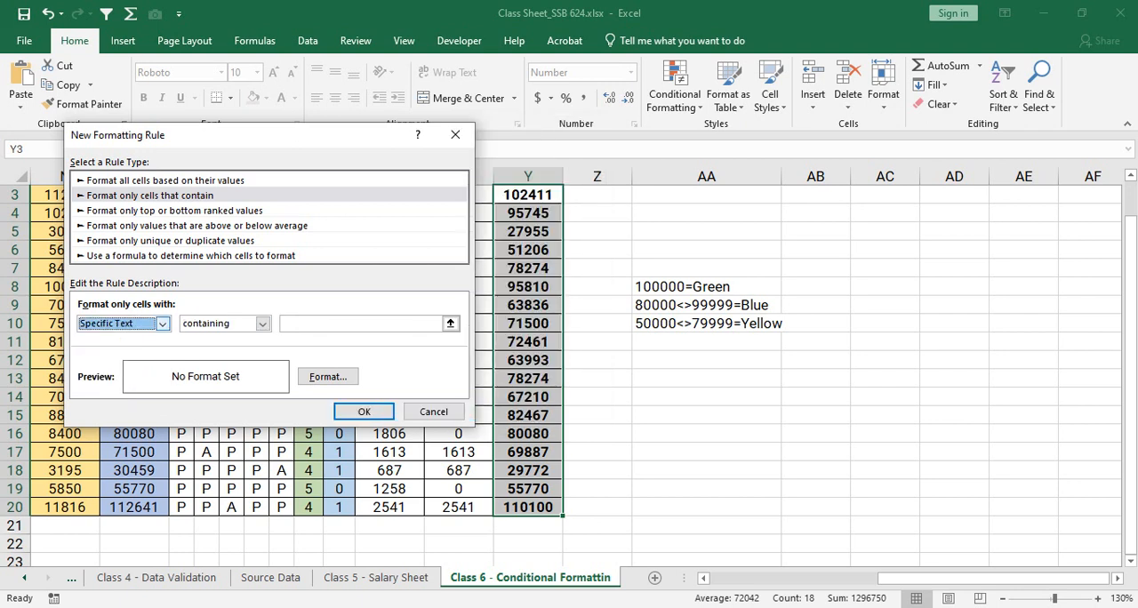
left_click(162, 323)
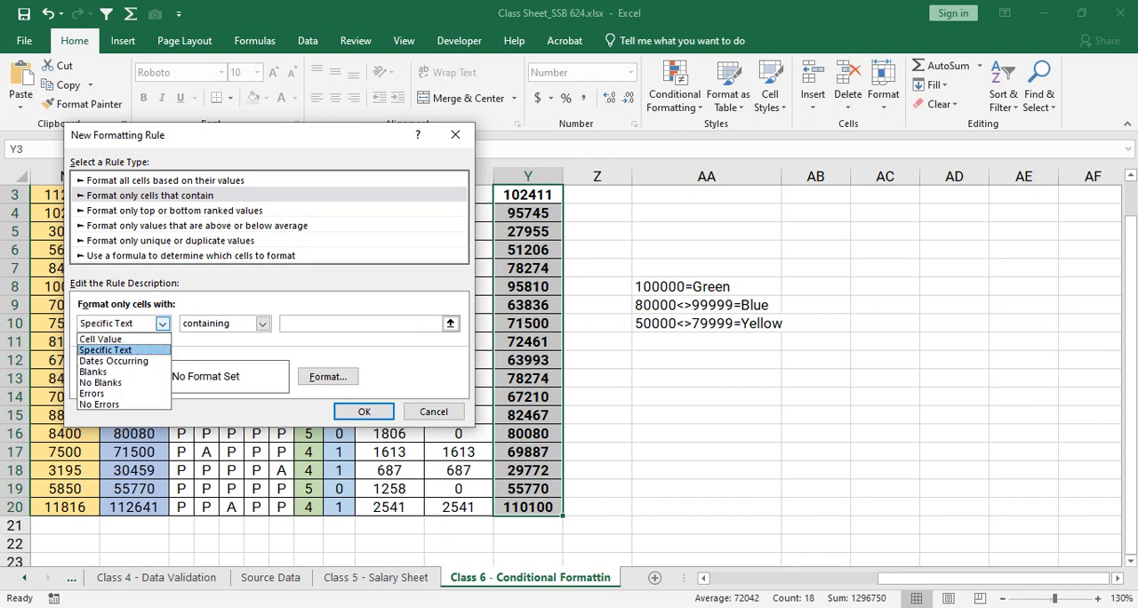
left_click(113, 360)
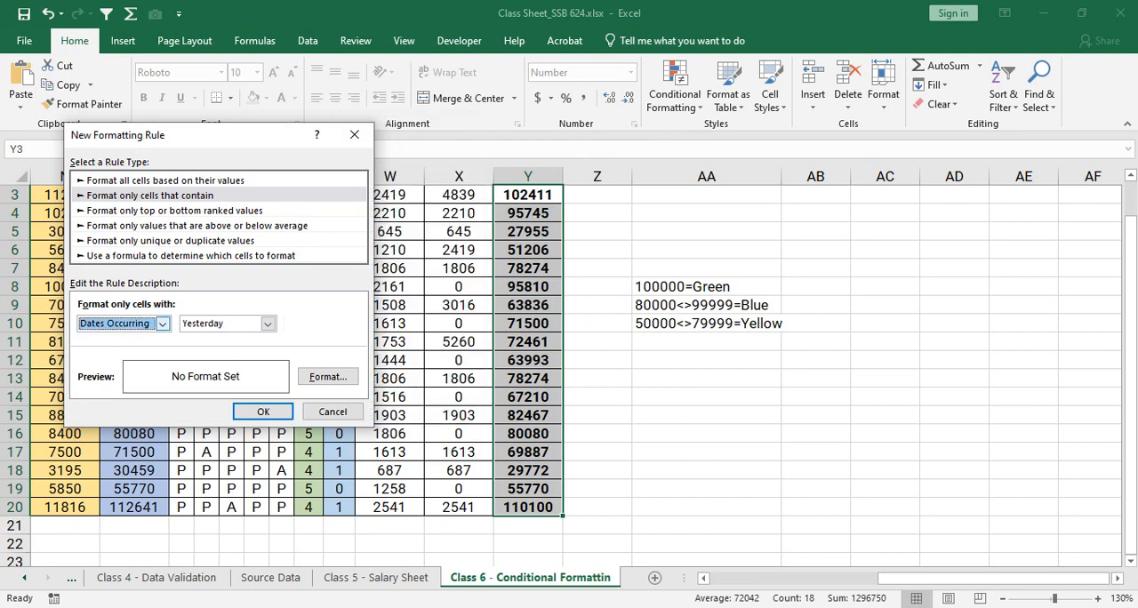
left_click(162, 322)
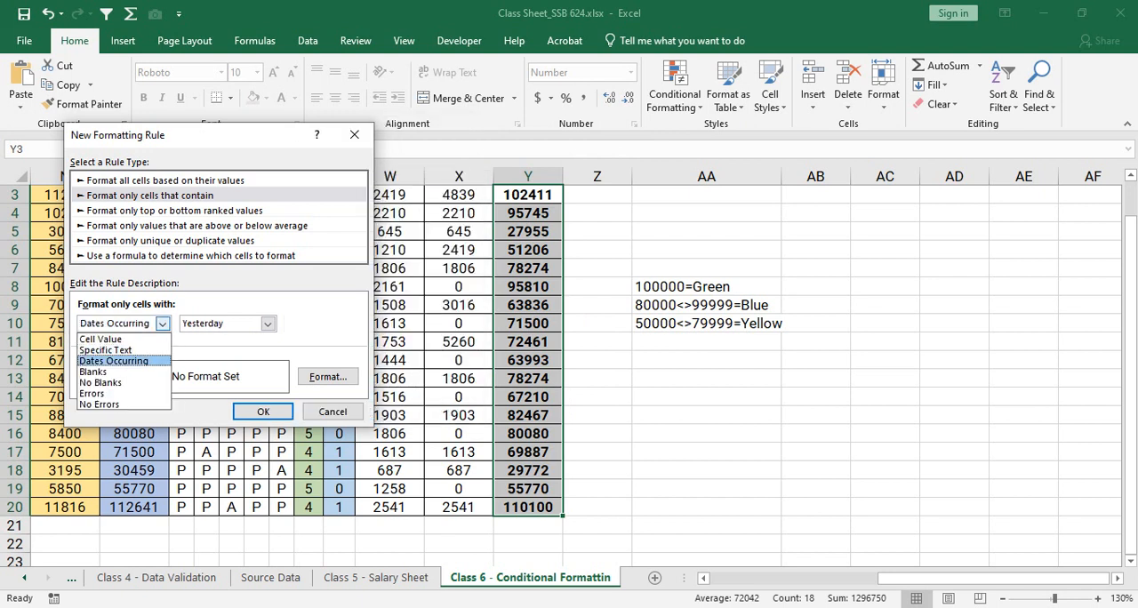
left_click(92, 371)
left_click(162, 322)
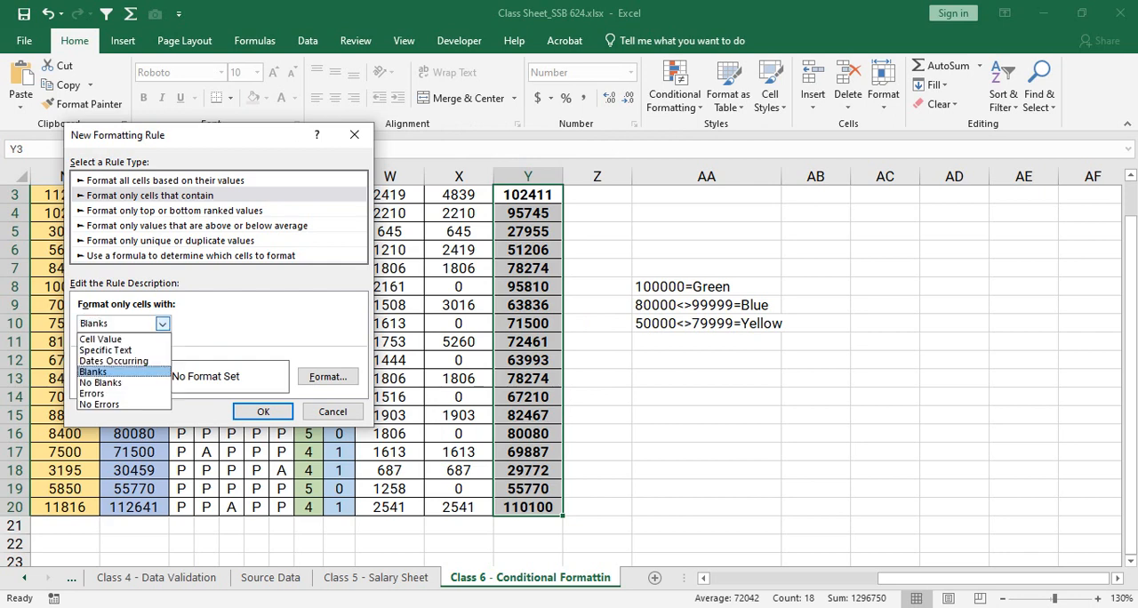
left_click(101, 383)
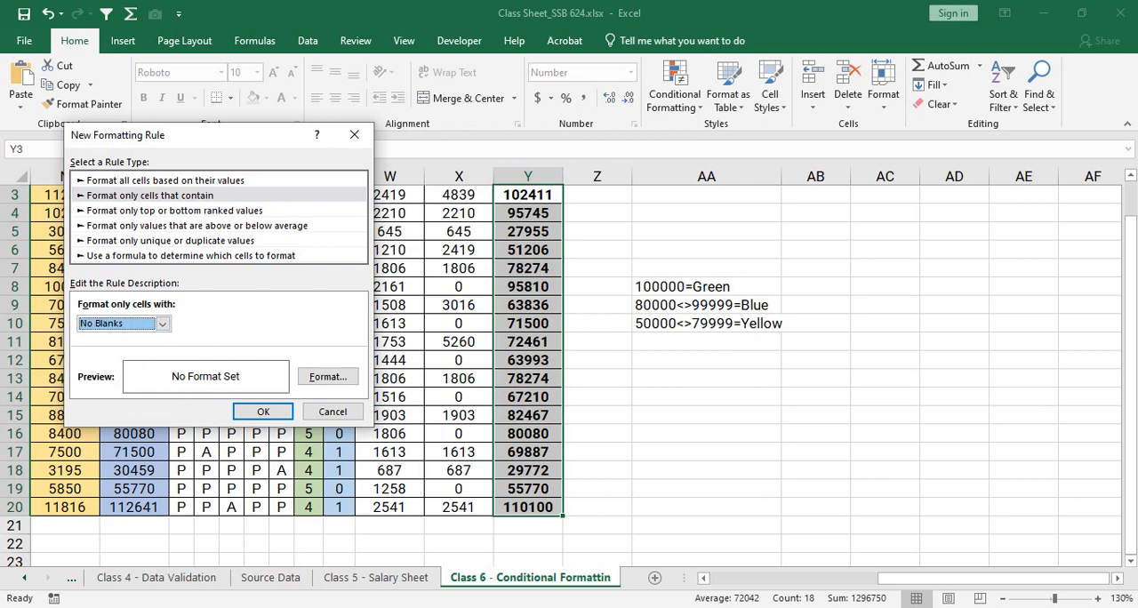
left_click(162, 323)
left_click(92, 394)
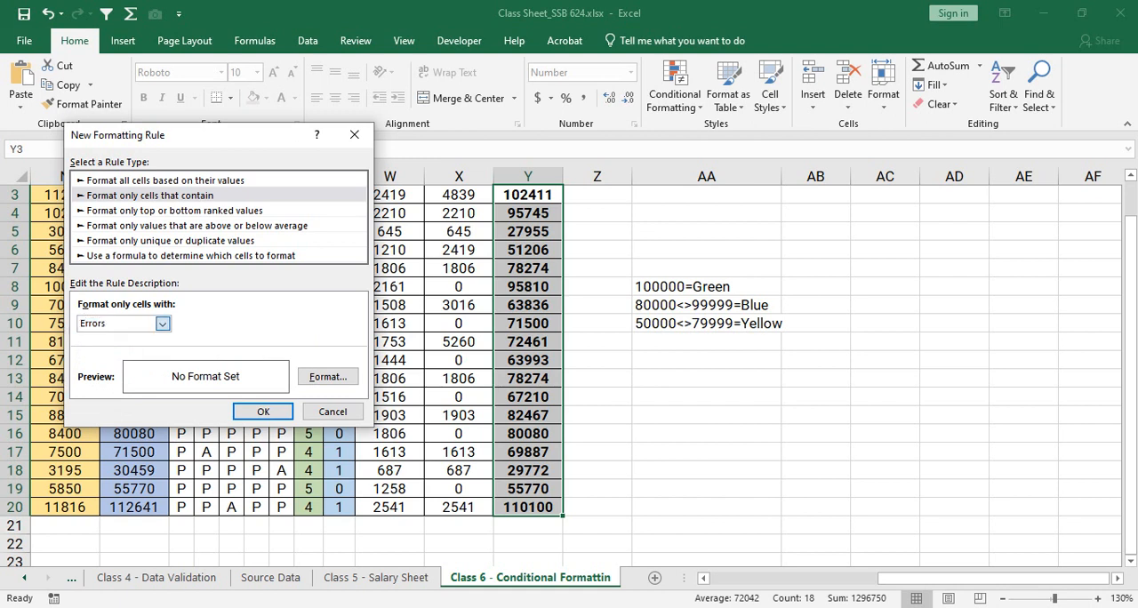
left_click(162, 323)
left_click(97, 405)
left_click(161, 323)
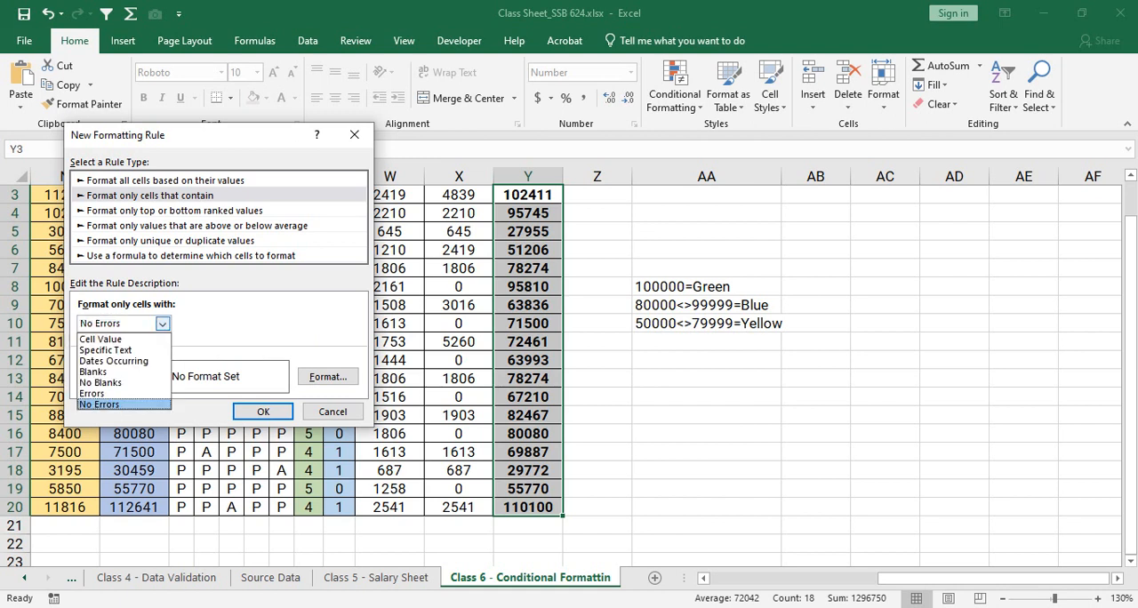
left_click(99, 339)
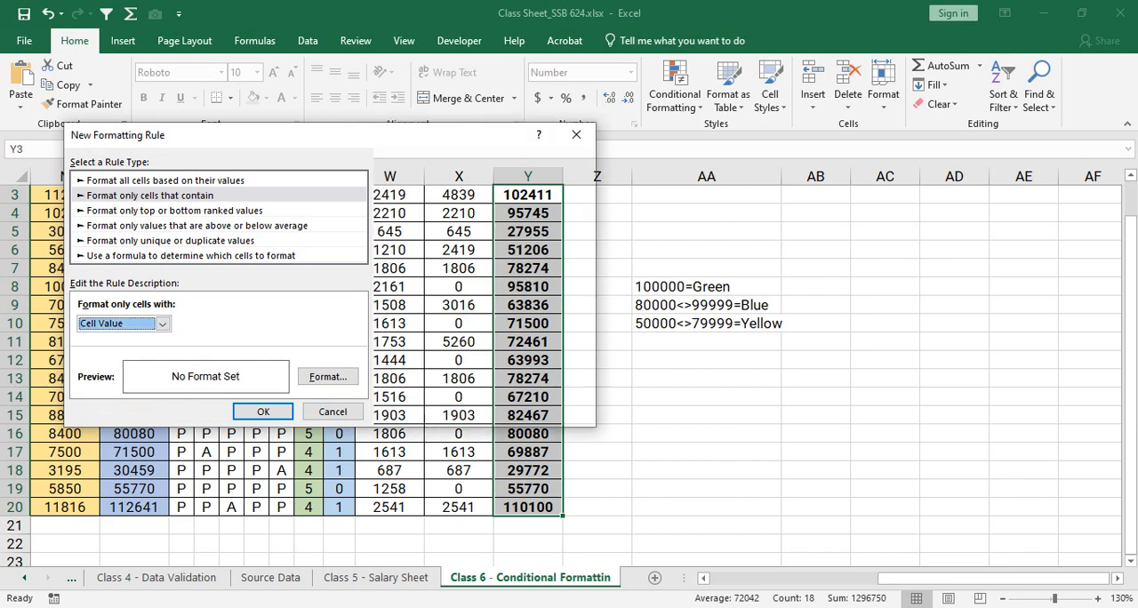
left_click(162, 323)
left_click(105, 349)
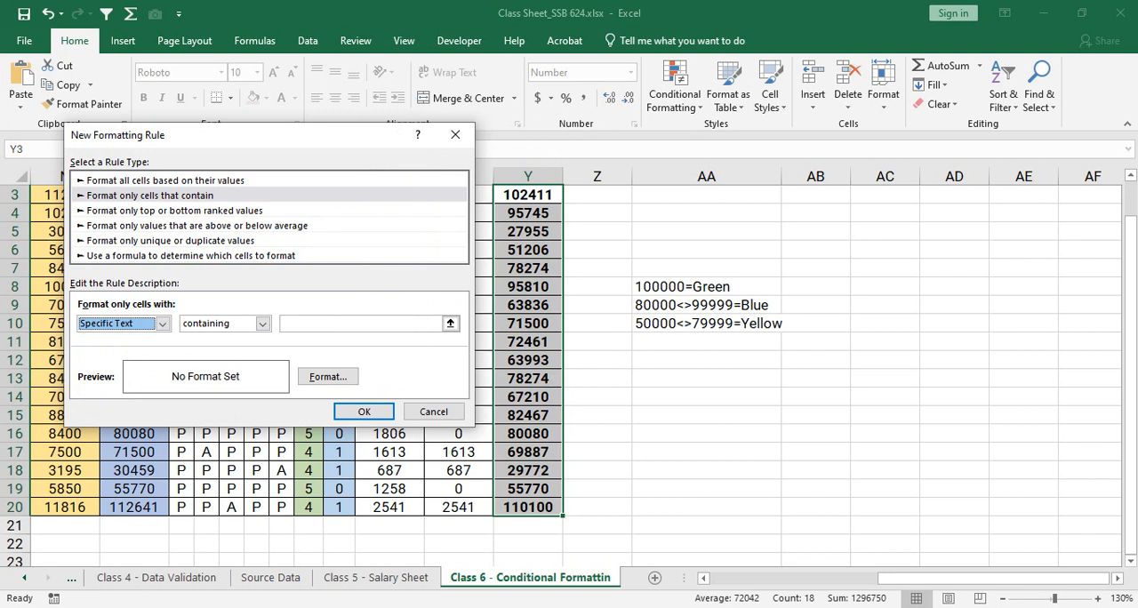
left_click(161, 324)
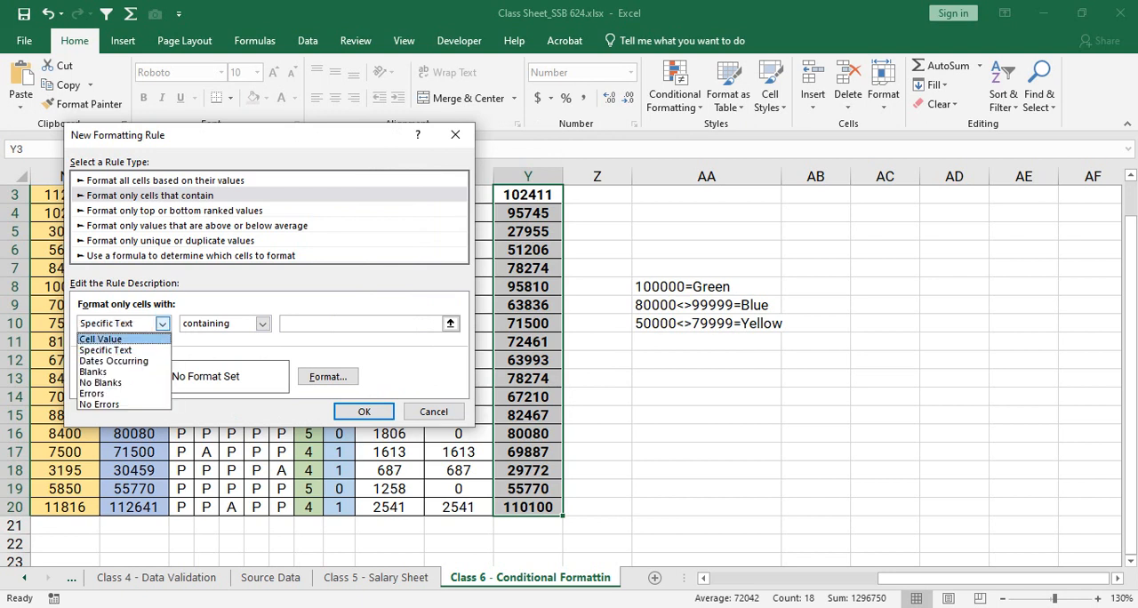
left_click(101, 338)
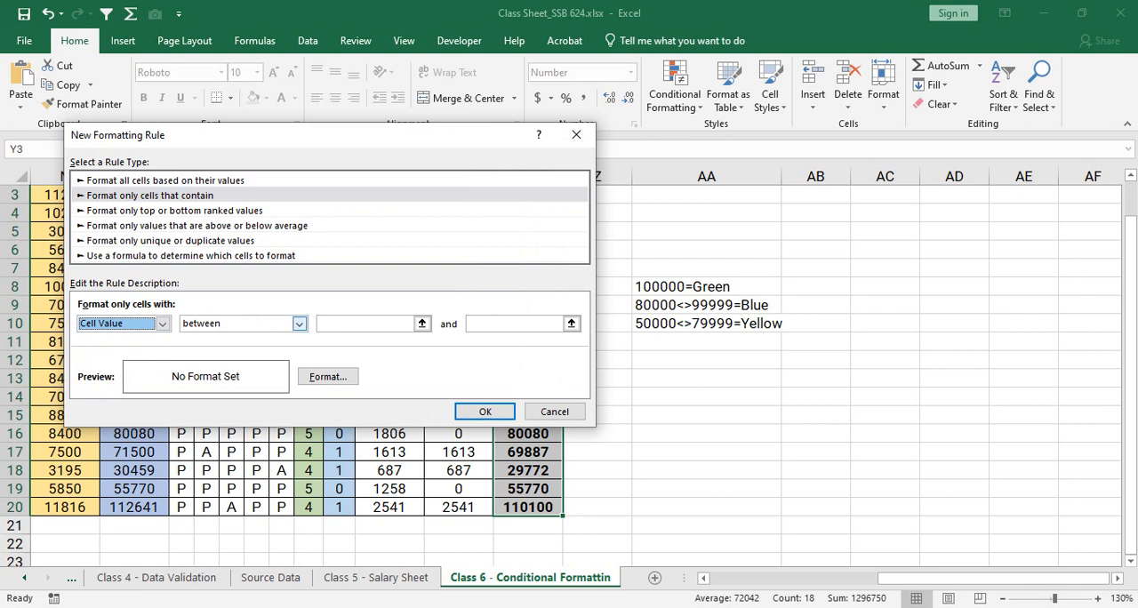
- Set the rule to cell values greater than or equal to 100000 and open its format settings
left_click(299, 324)
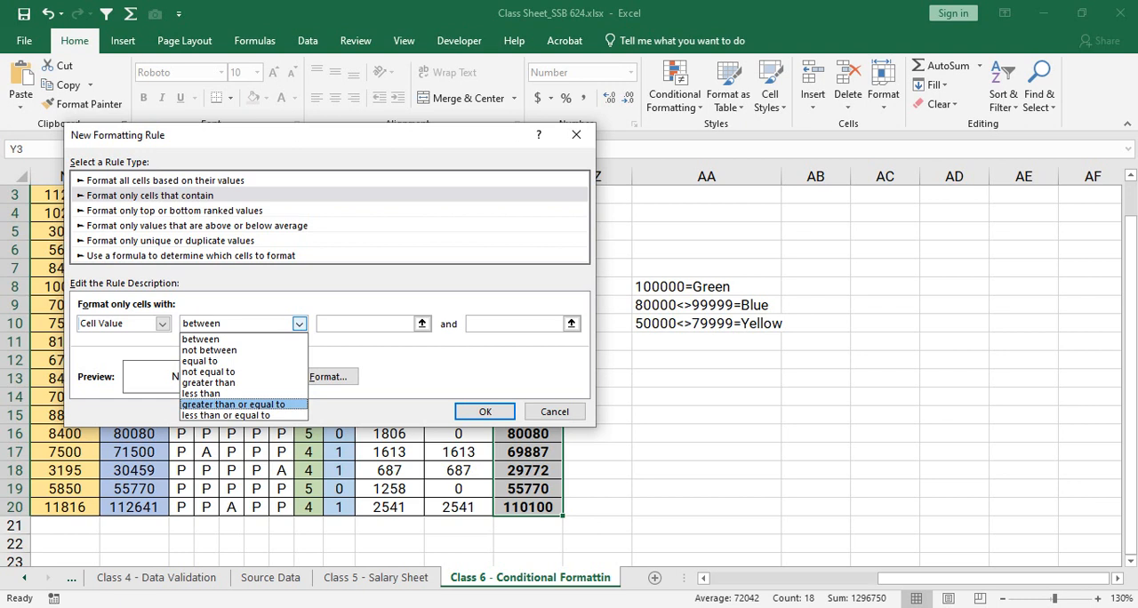
left_click(234, 405)
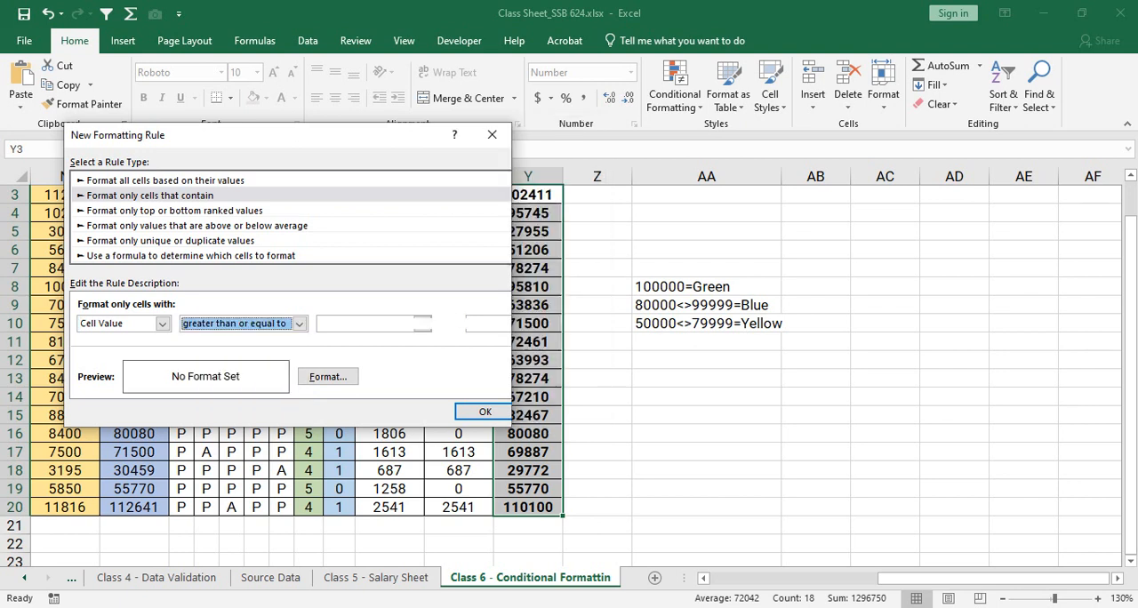
left_click(397, 324)
type("100000")
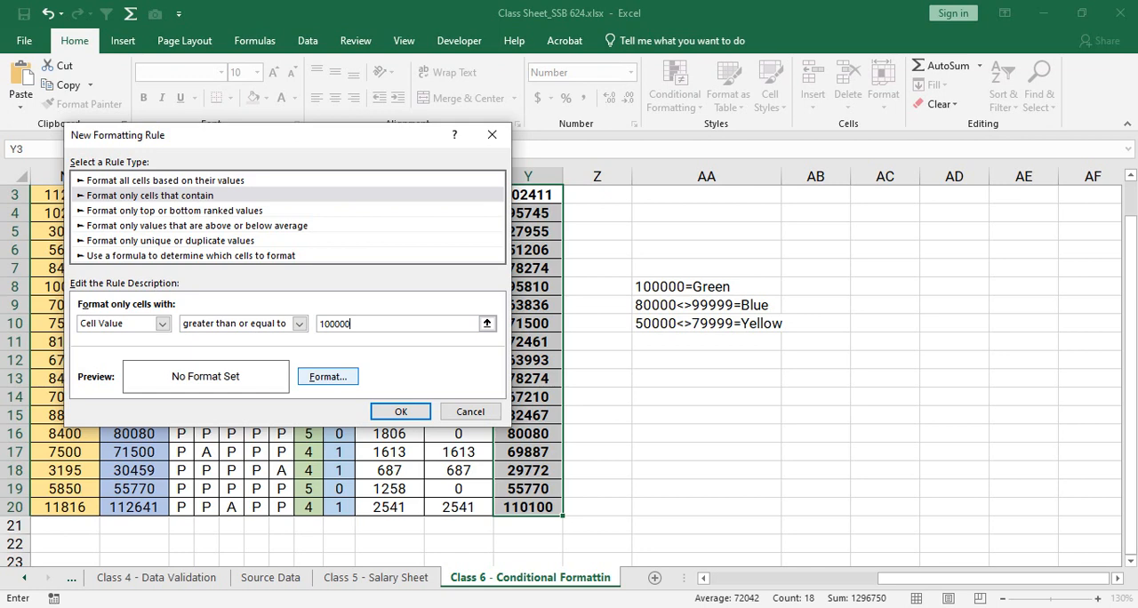
left_click(328, 377)
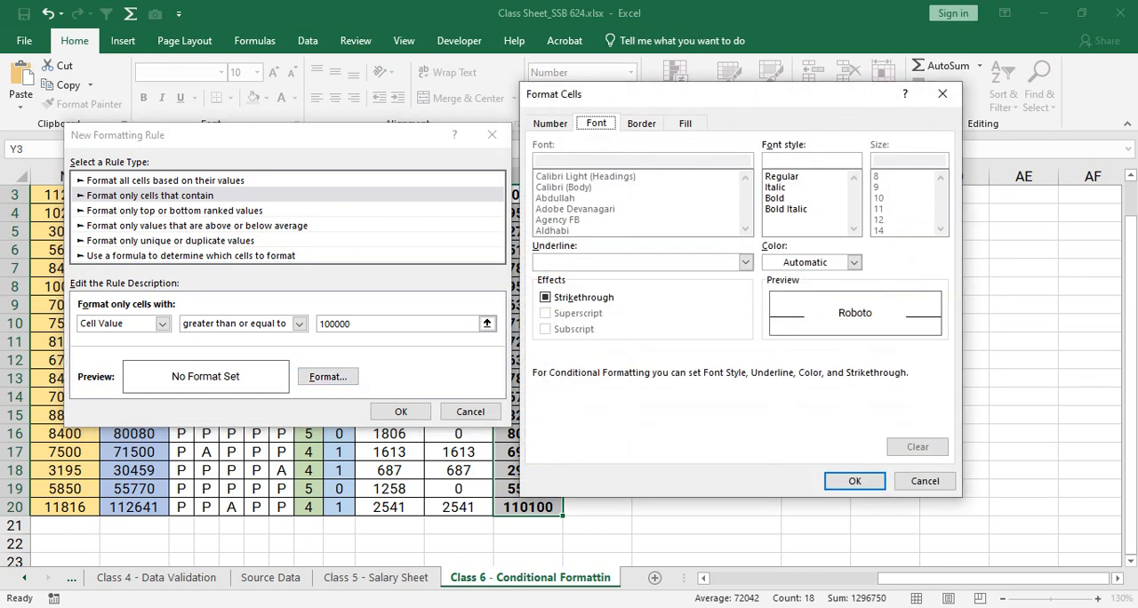
left_click_drag(693, 94, 792, 112)
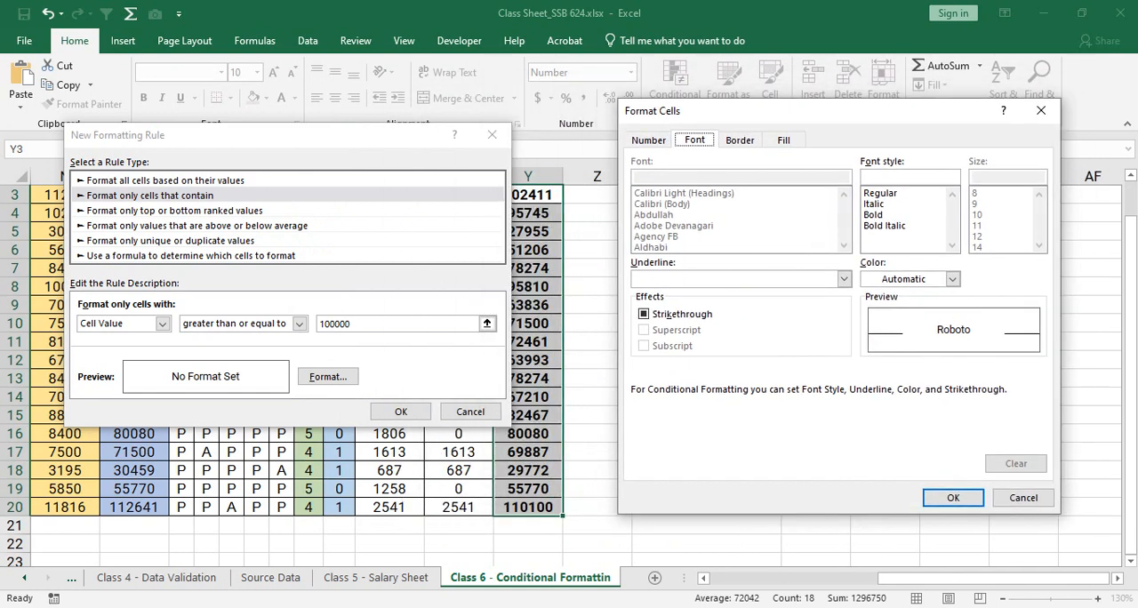
- Switch to Google Meet, admit another waiting participant, and return to the open Format Cells dialog in Excel
left_click(508, 607)
left_click(603, 546)
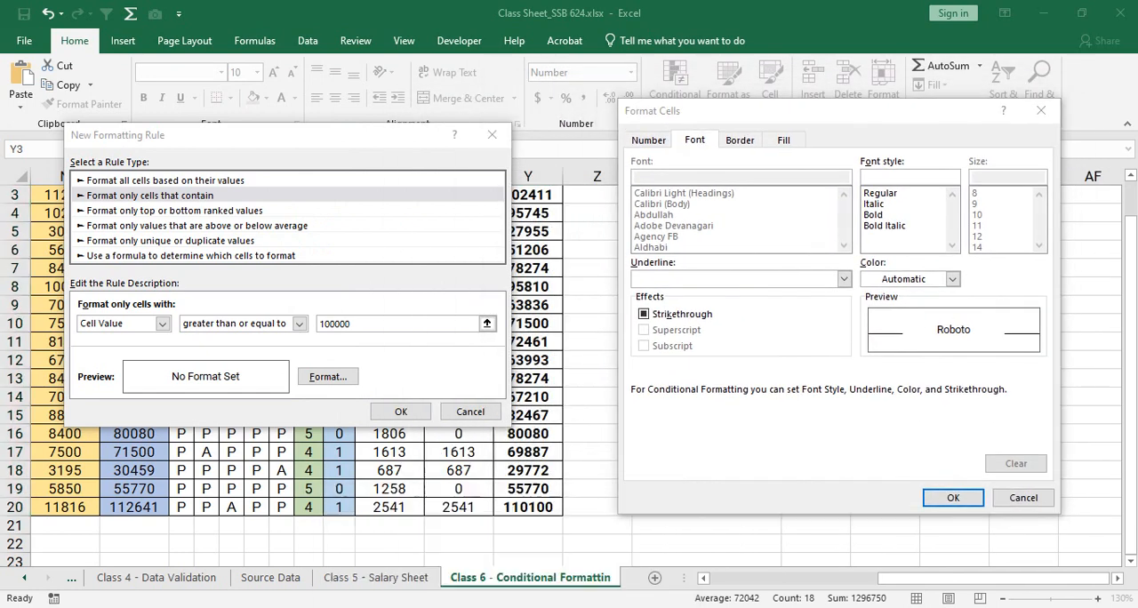
left_click(1026, 513)
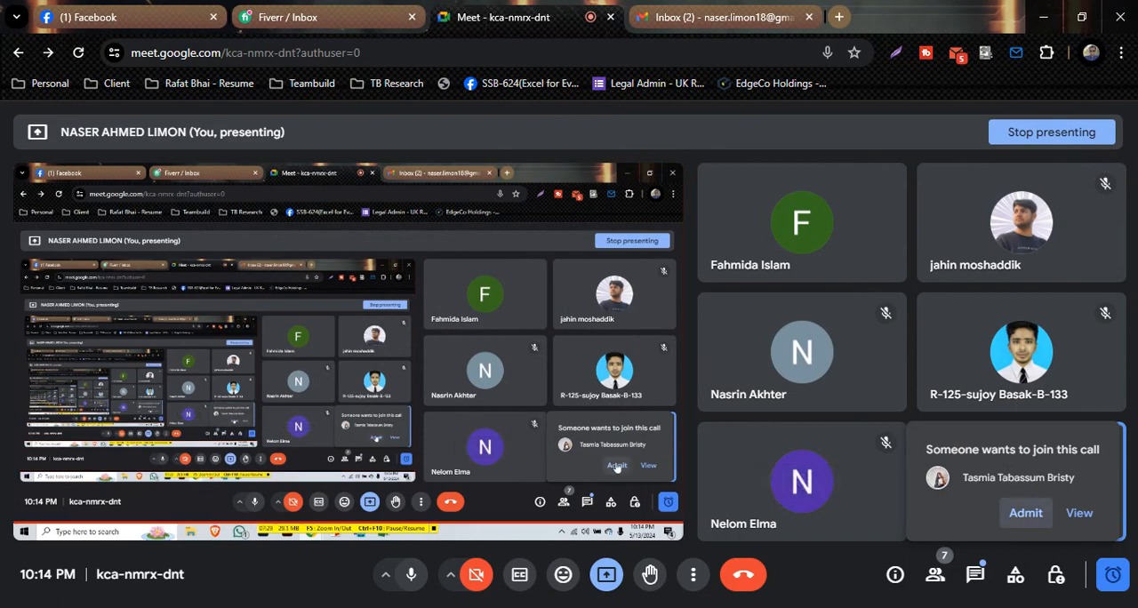
key("alt+Tab")
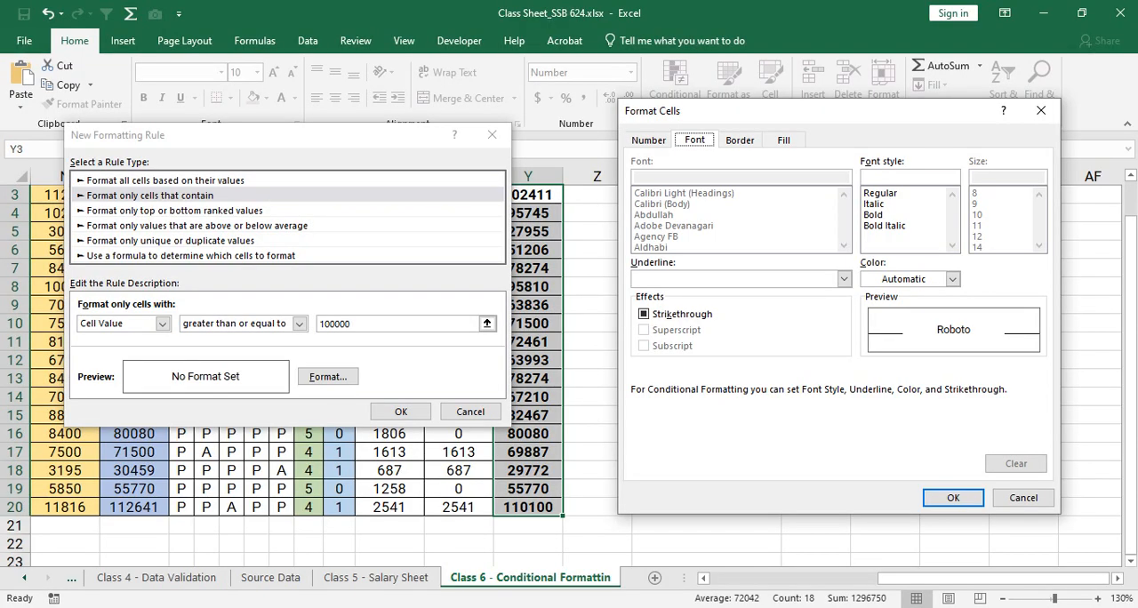
left_click_drag(782, 111, 743, 108)
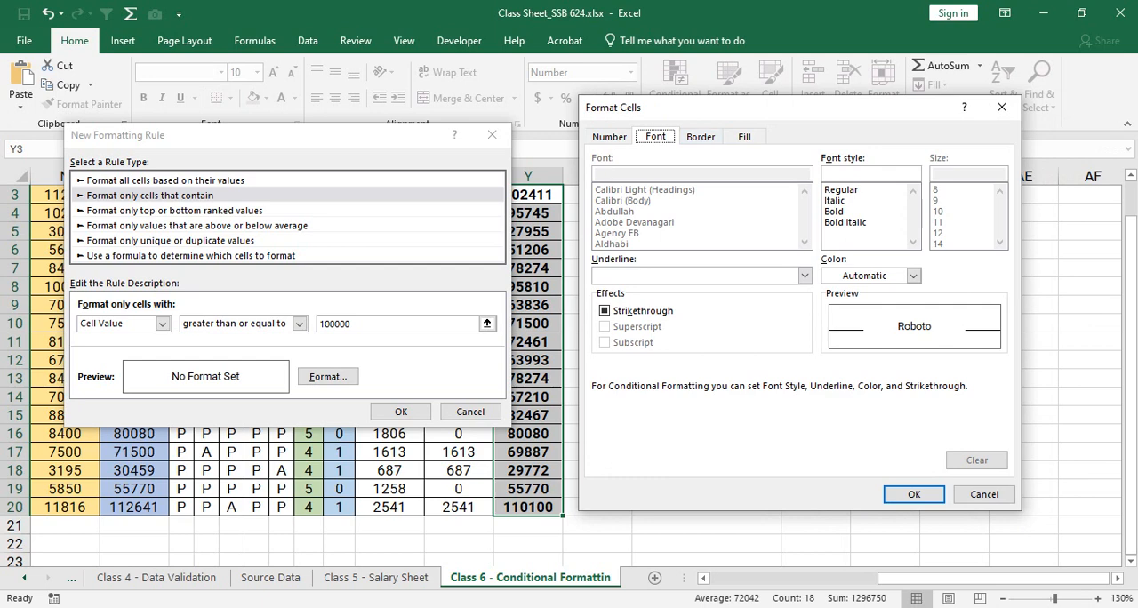
- Look through the rule's number format categories, including Number, Percentage, Text and Fraction, and choose Accounting
left_click(609, 137)
left_click(613, 184)
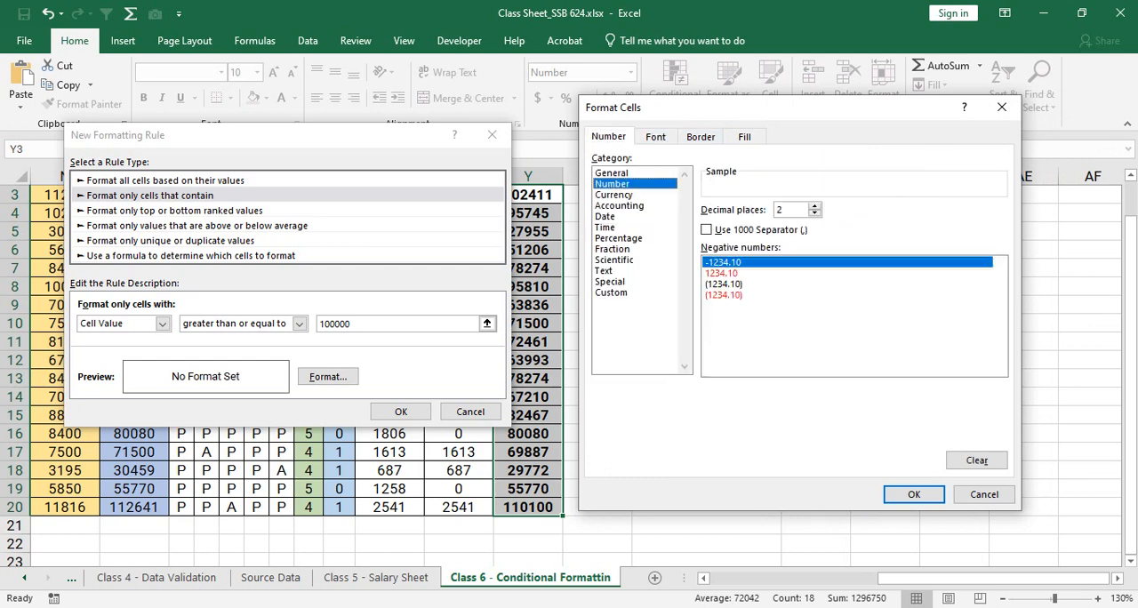
left_click(619, 206)
left_click(619, 238)
left_click(605, 270)
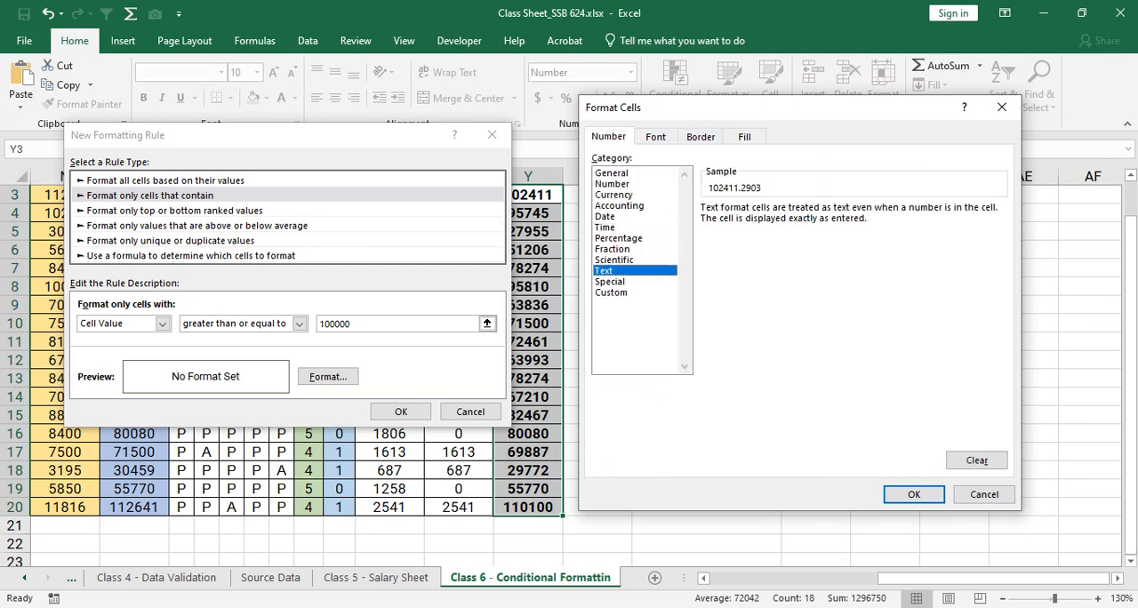
left_click(612, 249)
left_click(620, 206)
- Look through the rule's font and border options and set its fill to standard green
left_click(655, 137)
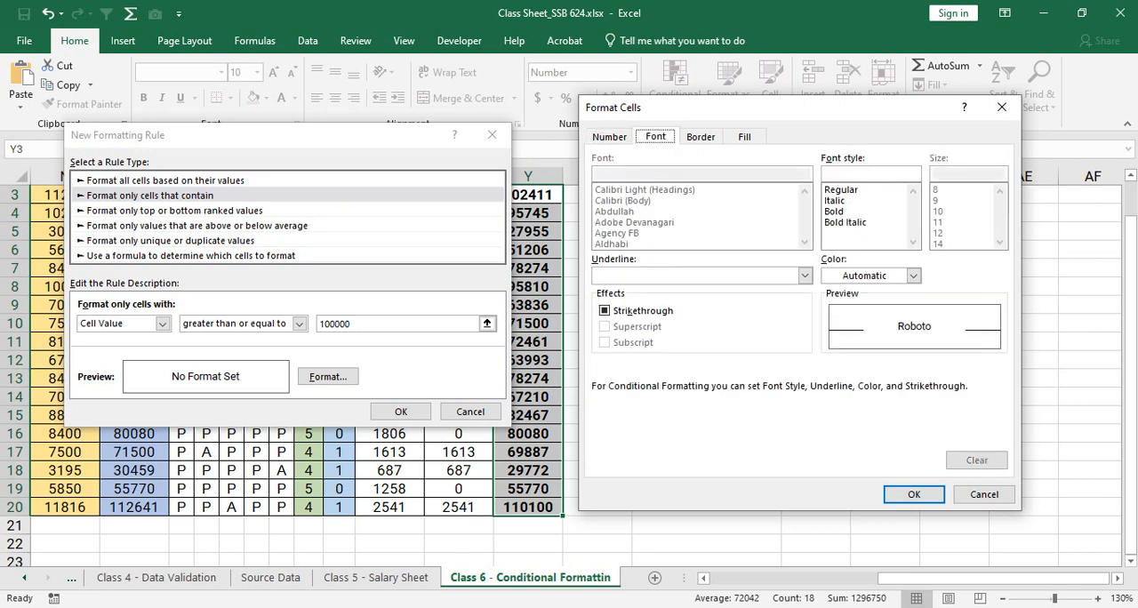
left_click(701, 137)
left_click(745, 137)
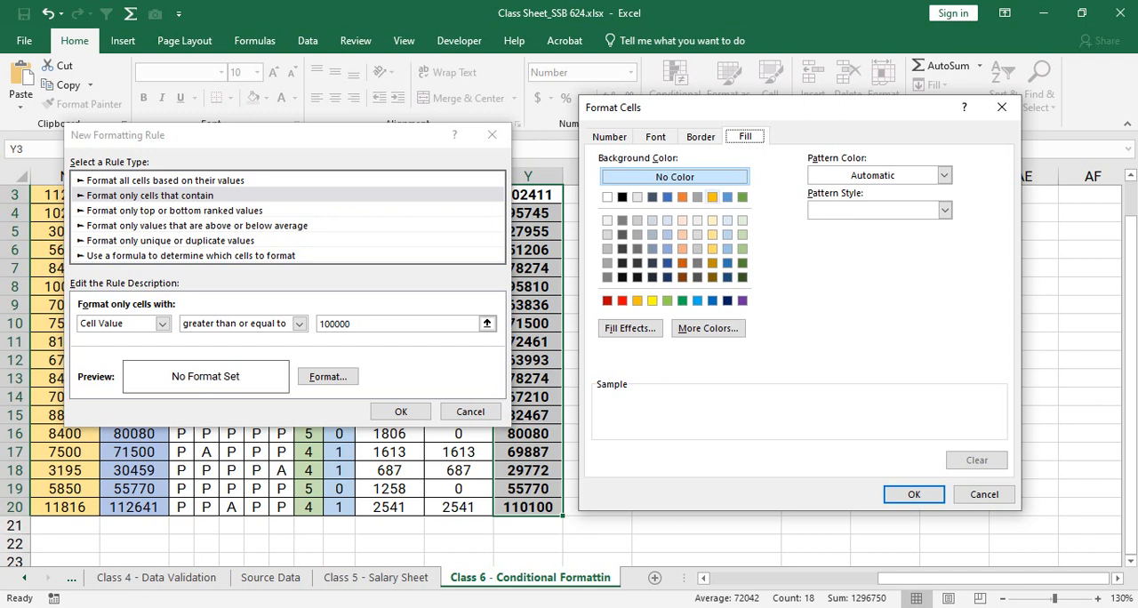
left_click(682, 300)
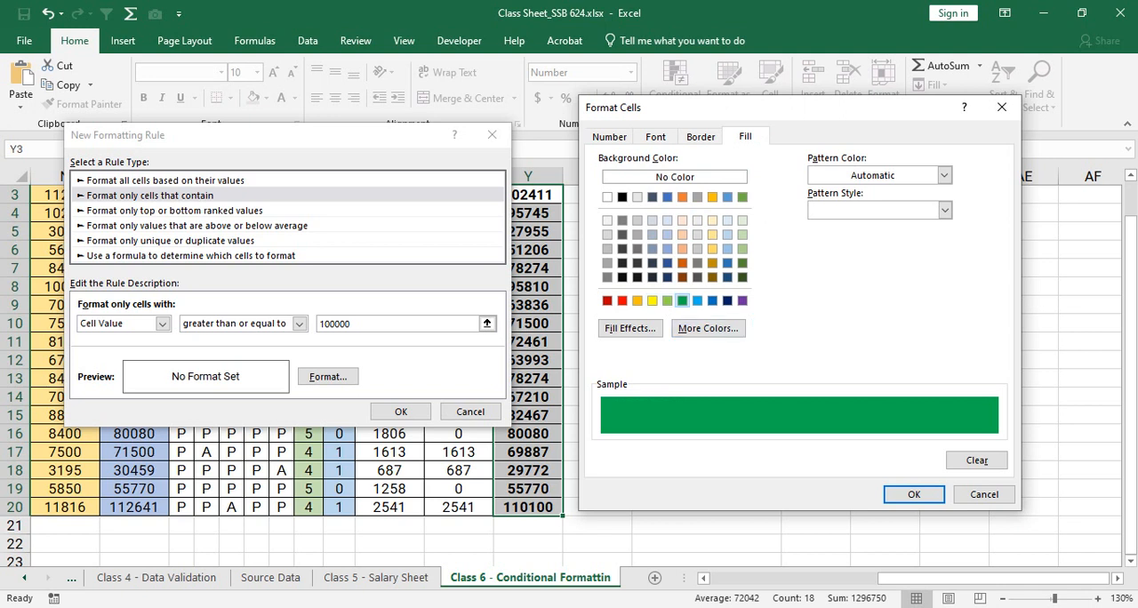
- Set the rule's font colour to black and accept the cell format
left_click(656, 136)
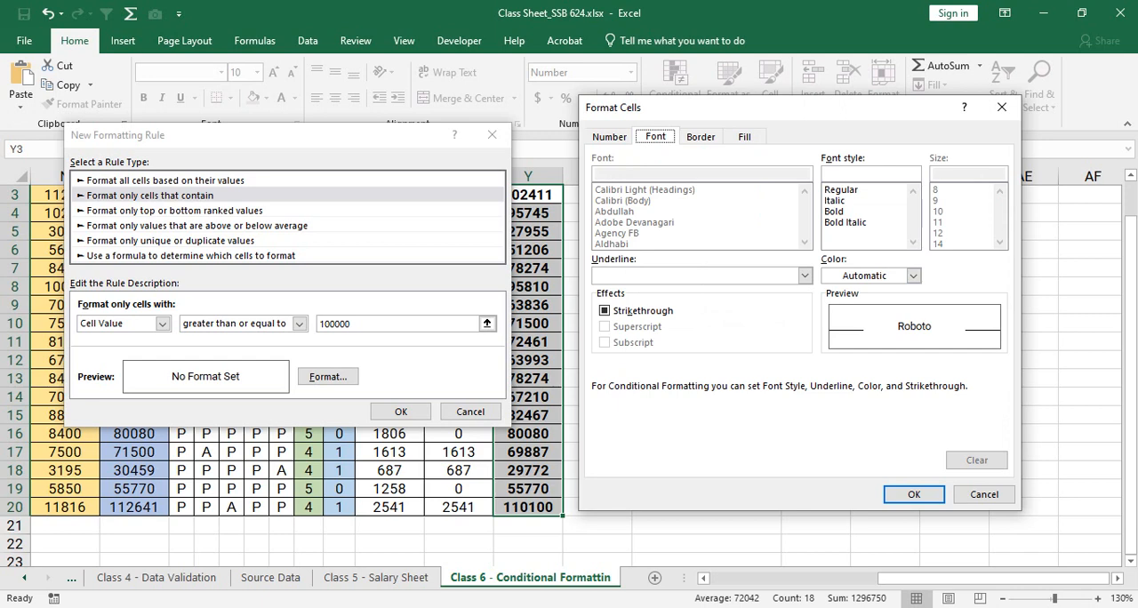
left_click(913, 276)
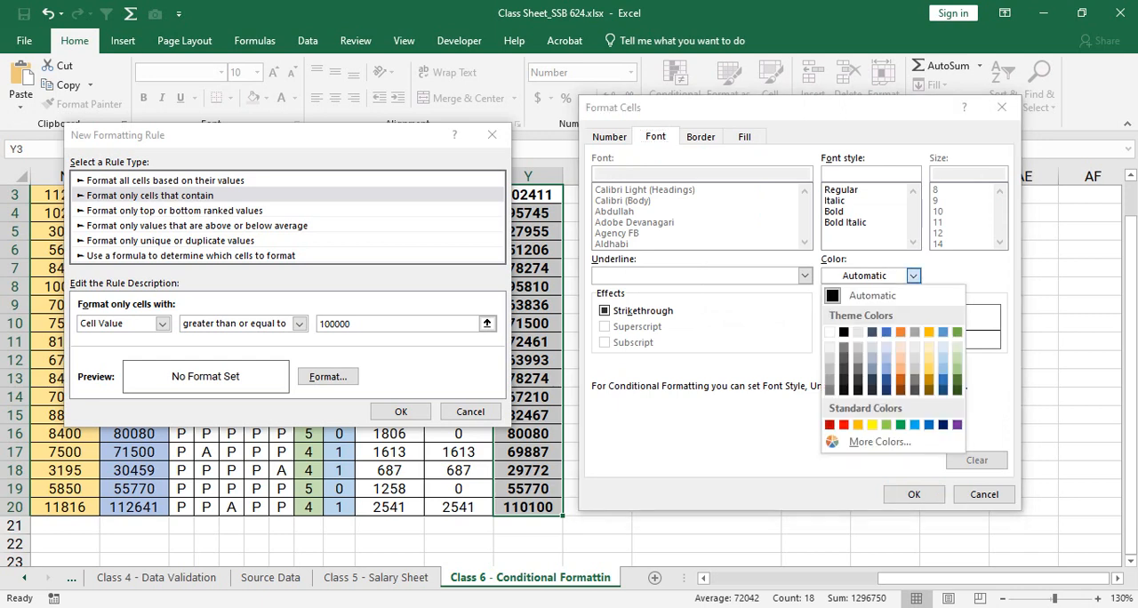
left_click(843, 333)
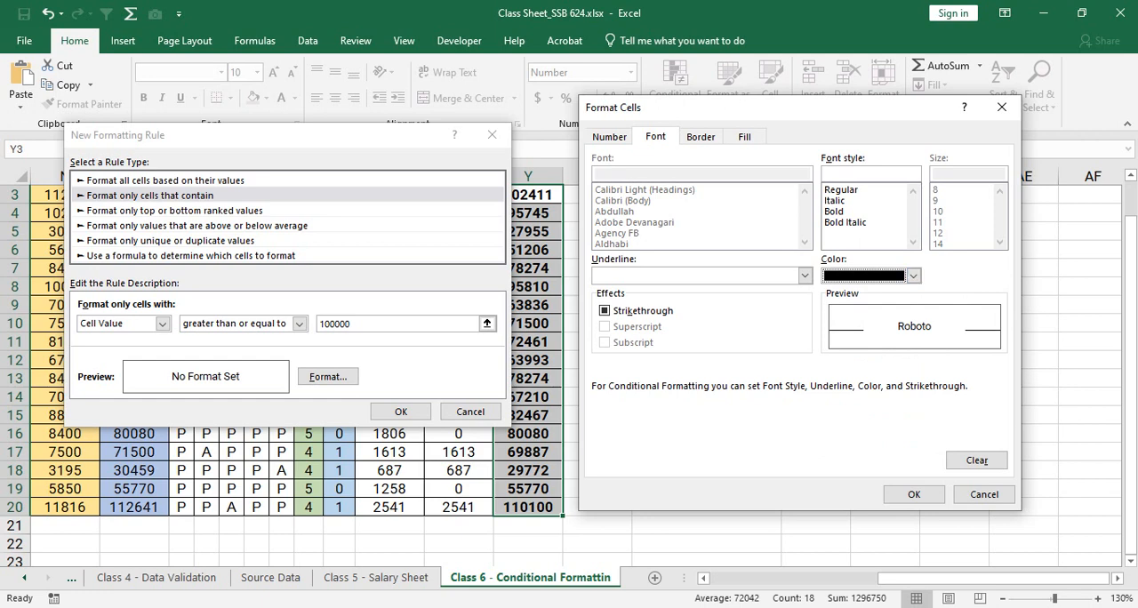
left_click(915, 495)
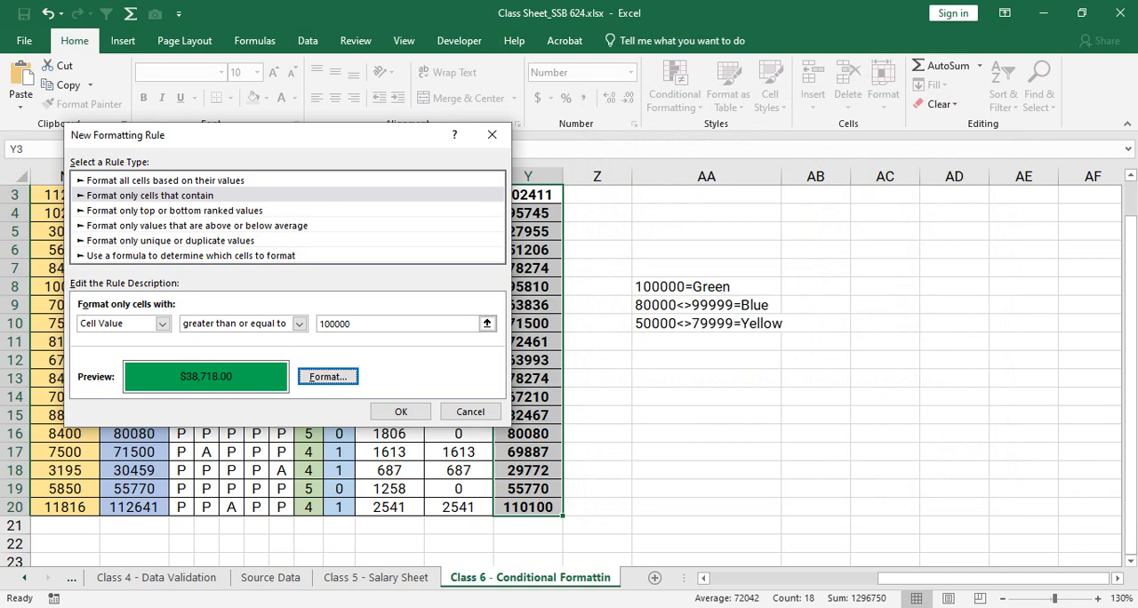
- Reopen the rule's format settings and set the font colour to white
left_click(329, 376)
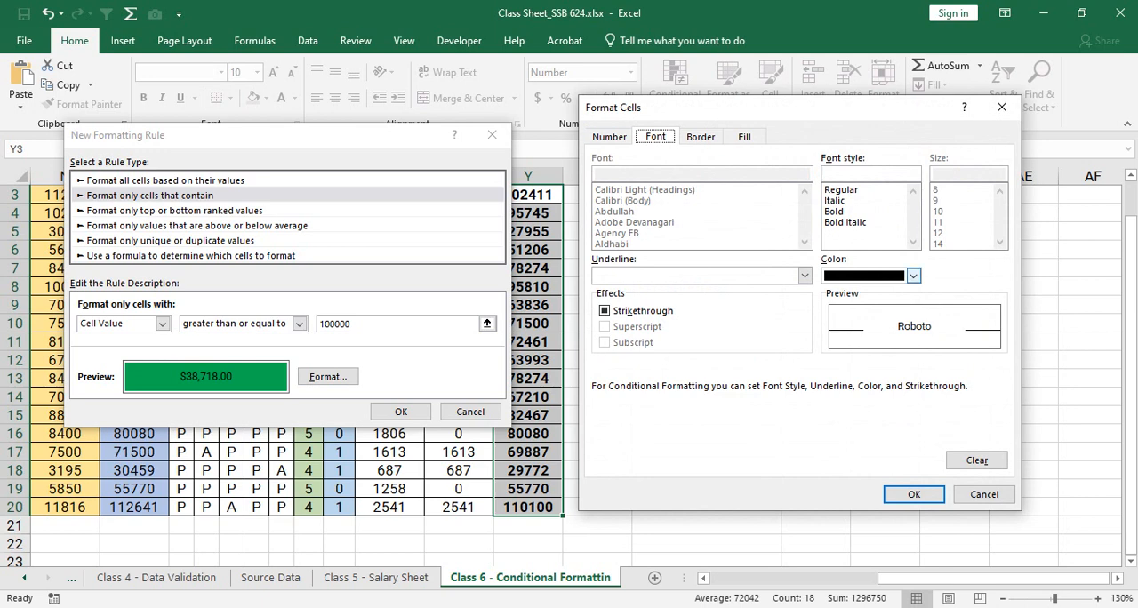
left_click(913, 276)
left_click(829, 332)
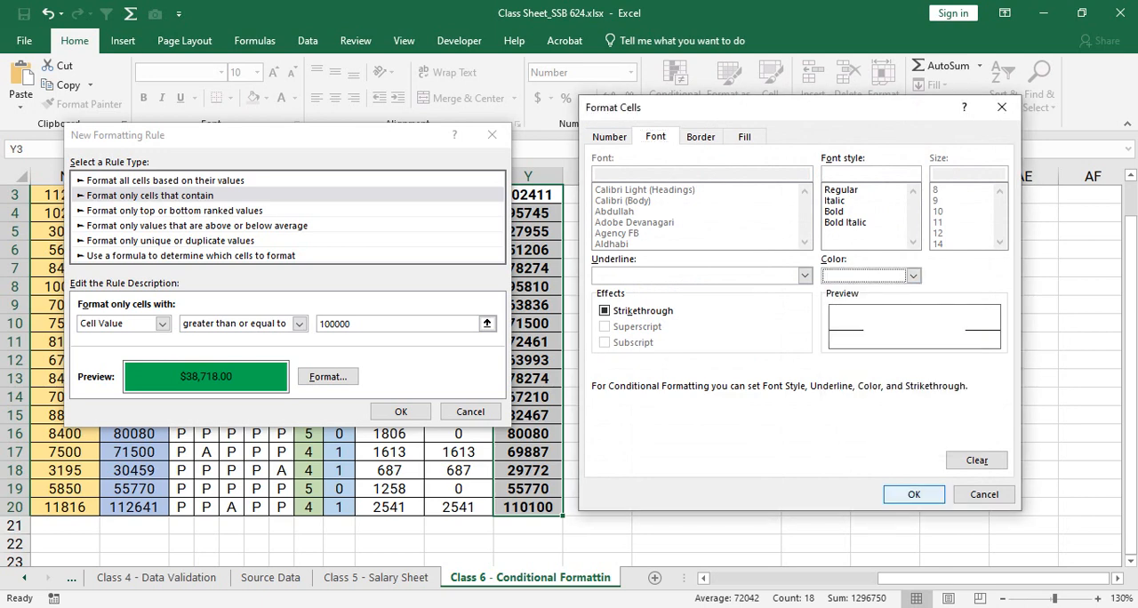
left_click(914, 494)
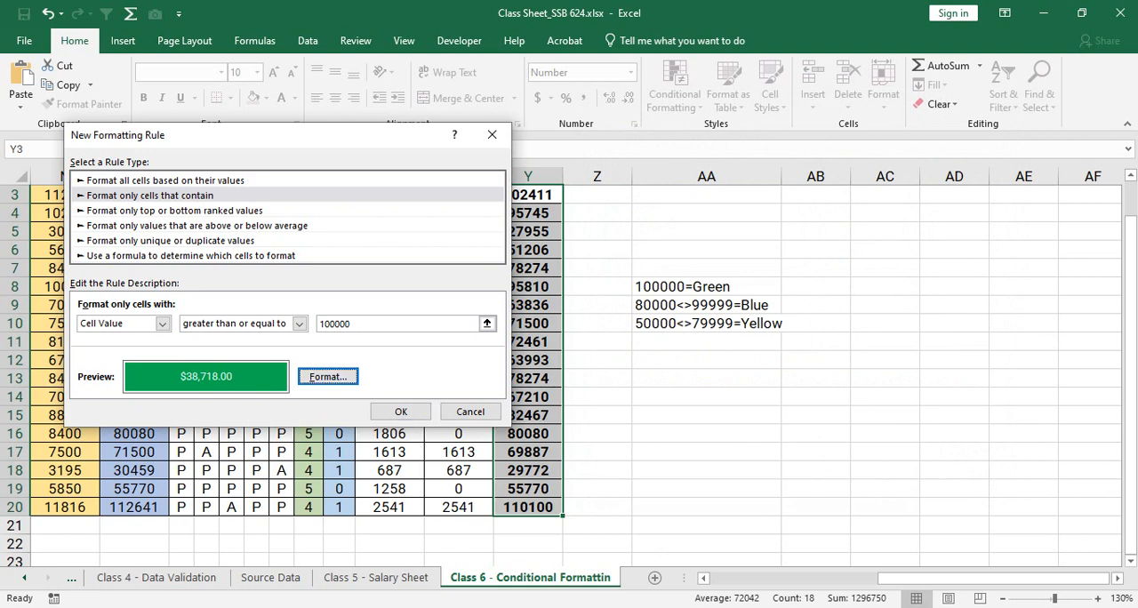
- Set the rule's font style to Bold and apply the new rule to the selected cells
left_click(328, 377)
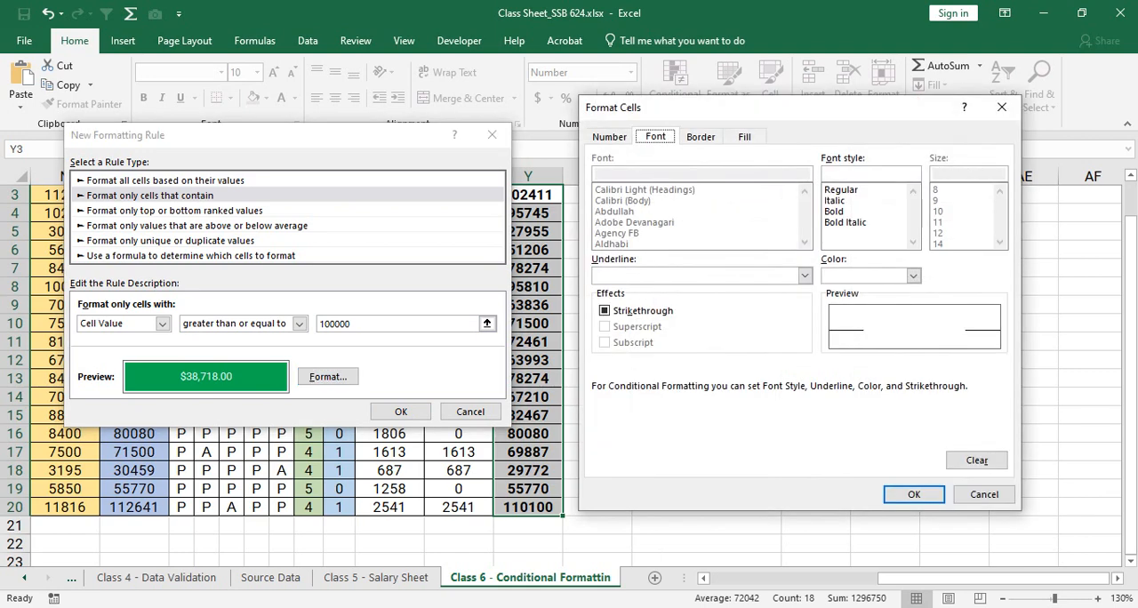
left_click(834, 212)
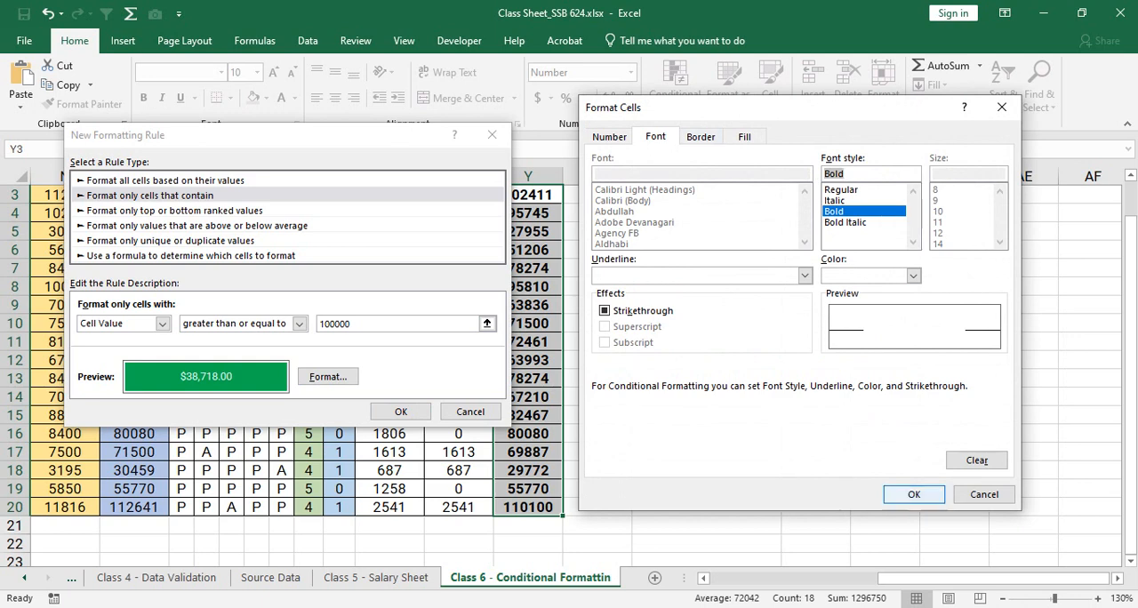
left_click(913, 494)
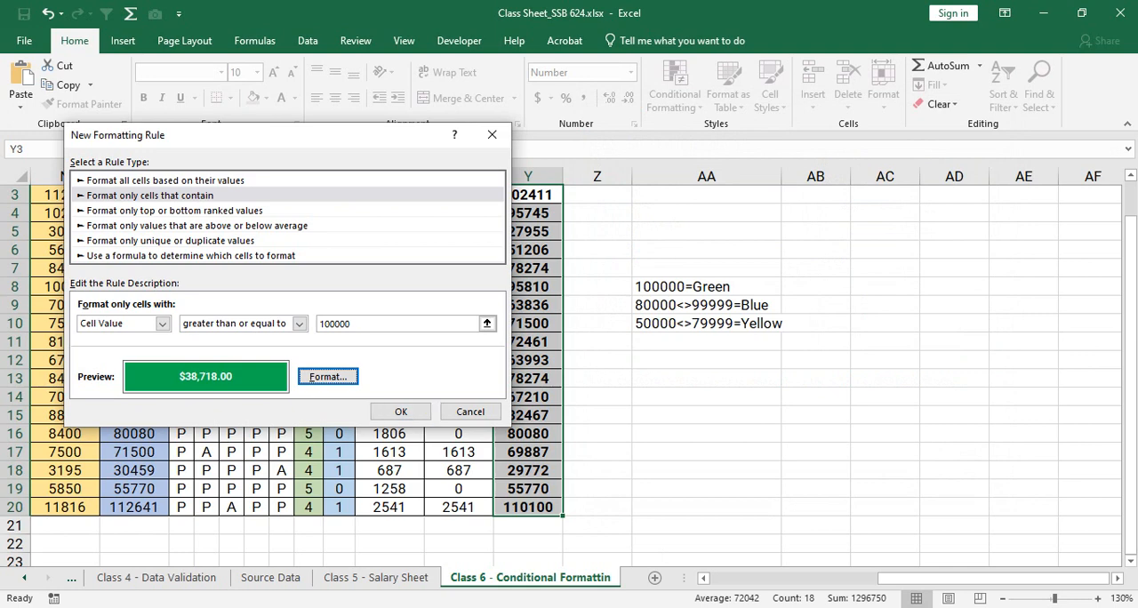
left_click(402, 411)
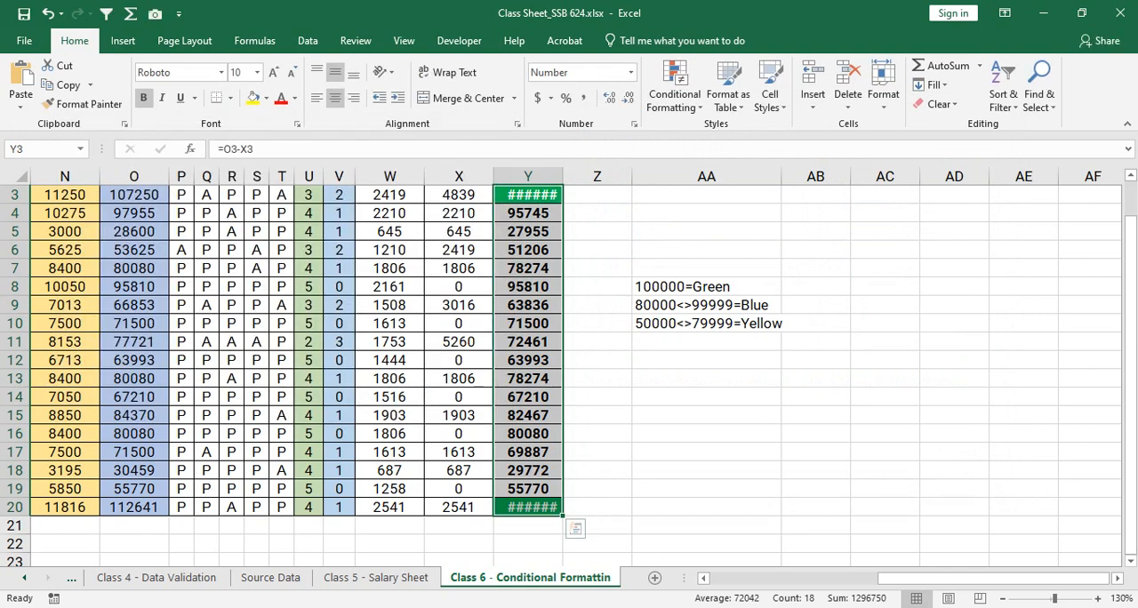
- Fit column Y's width to its contents and reselect the Net Payable values in Y3:Y20
scroll(569, 374, "up", 1)
double_click(563, 176)
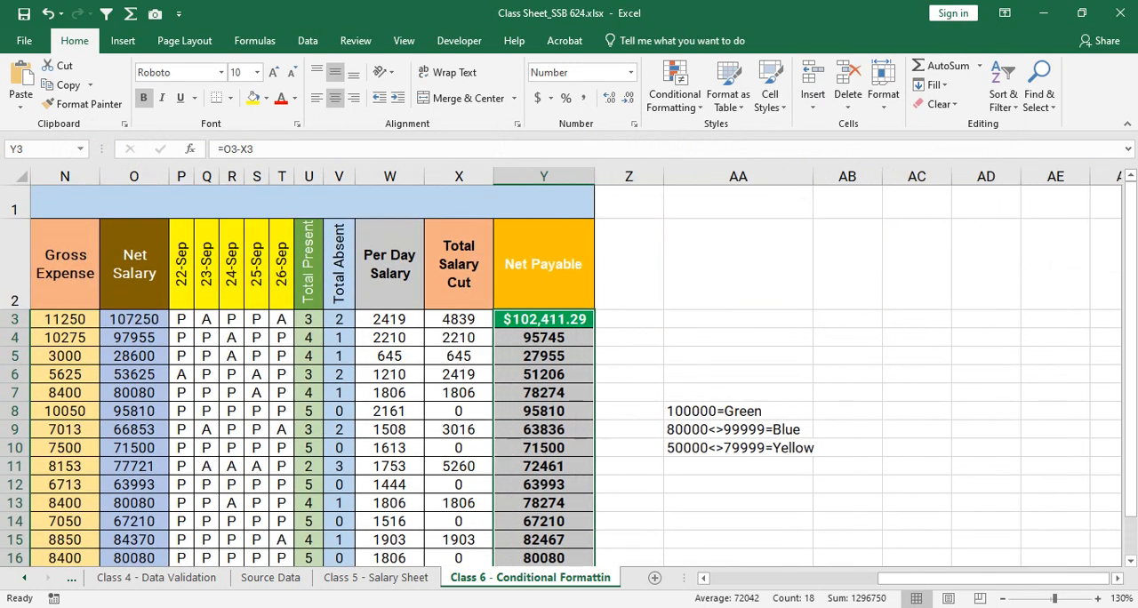
left_click(538, 393)
scroll(569, 373, "down", 1)
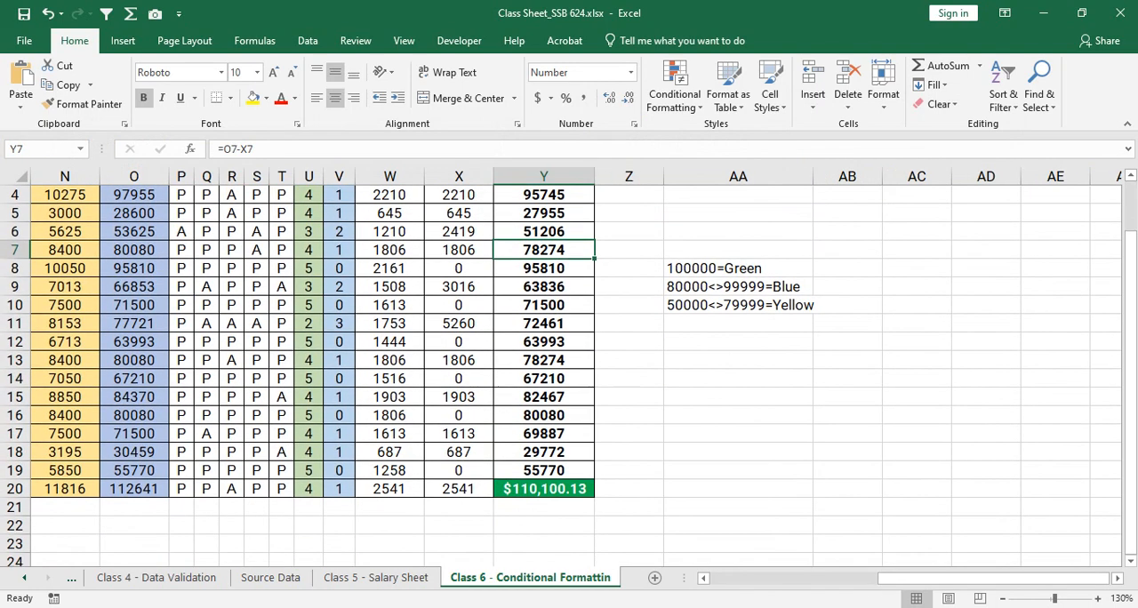
scroll(569, 373, "up", 1)
scroll(569, 374, "down", 1)
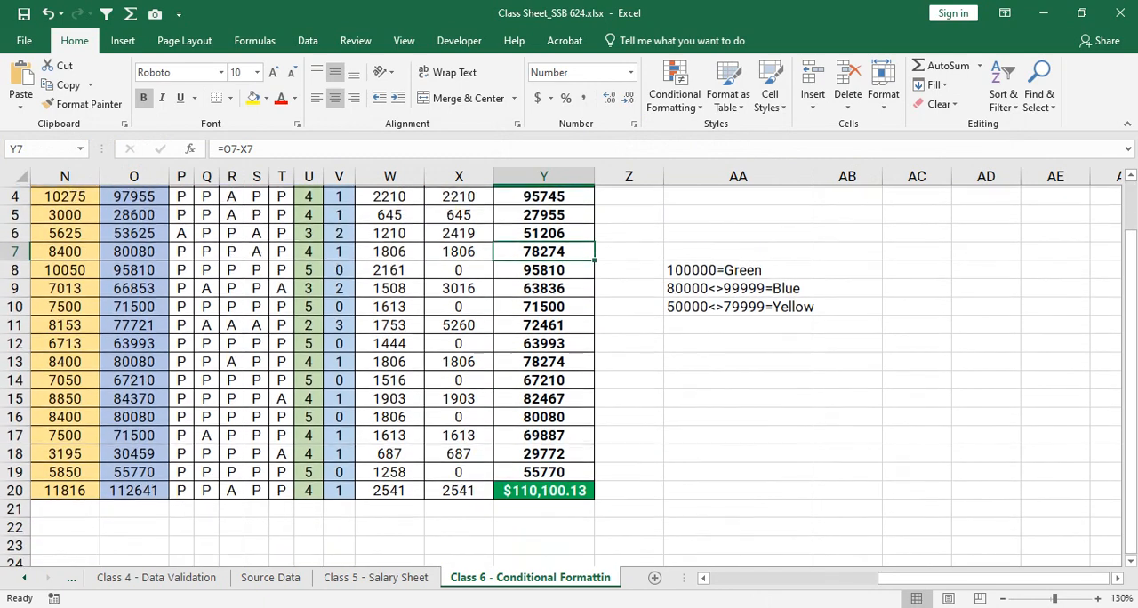
scroll(569, 374, "up", 1)
scroll(569, 374, "down", 1)
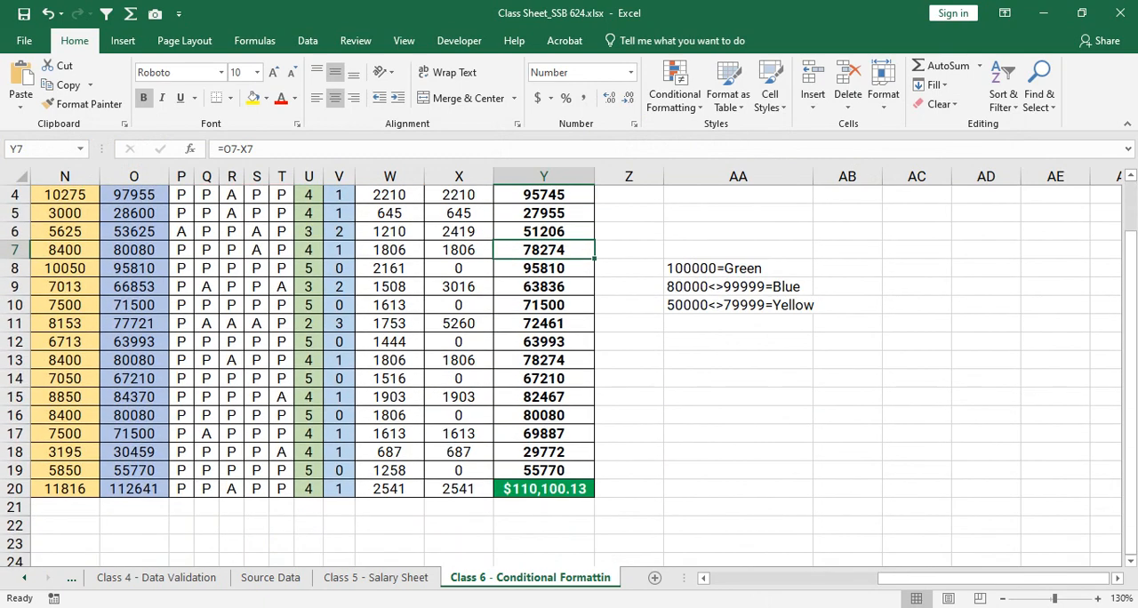
scroll(569, 374, "up", 1)
left_click_drag(544, 319, 544, 507)
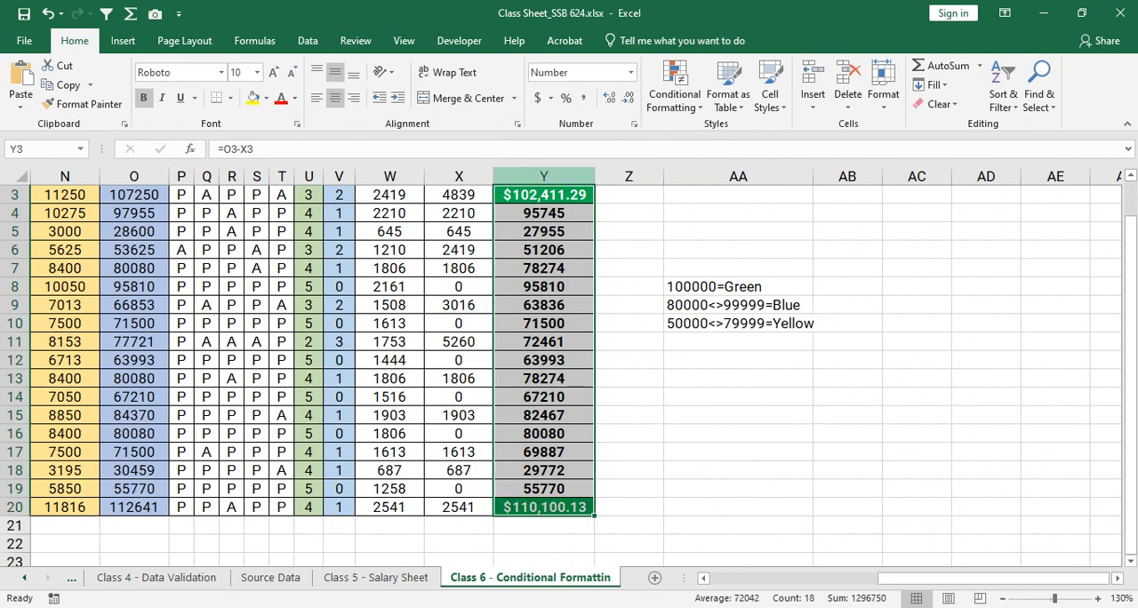
left_click(675, 93)
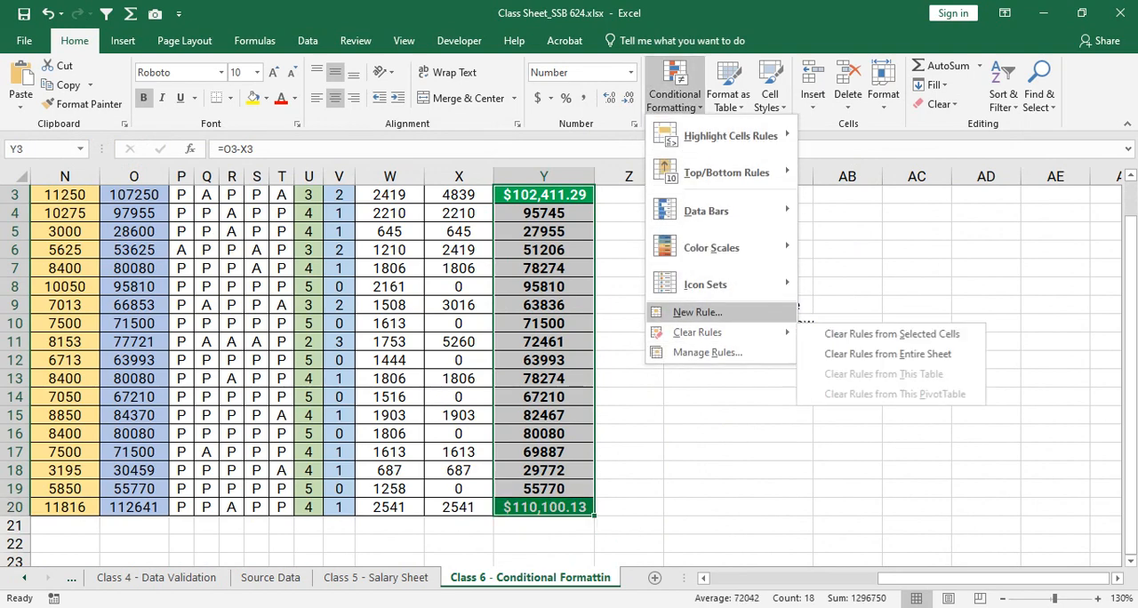
left_click(697, 312)
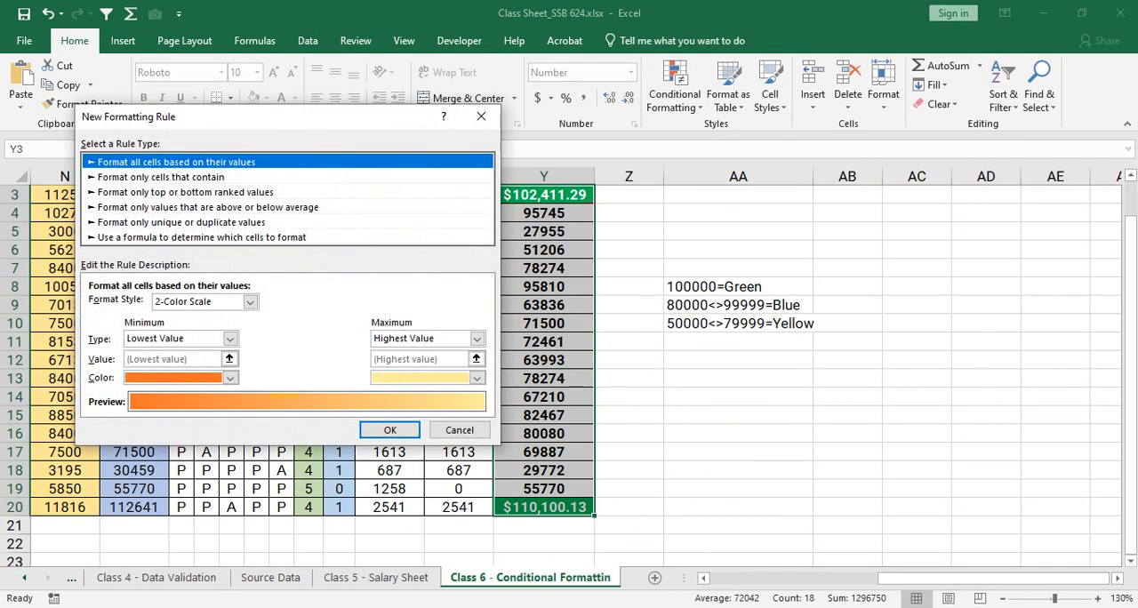
left_click(162, 177)
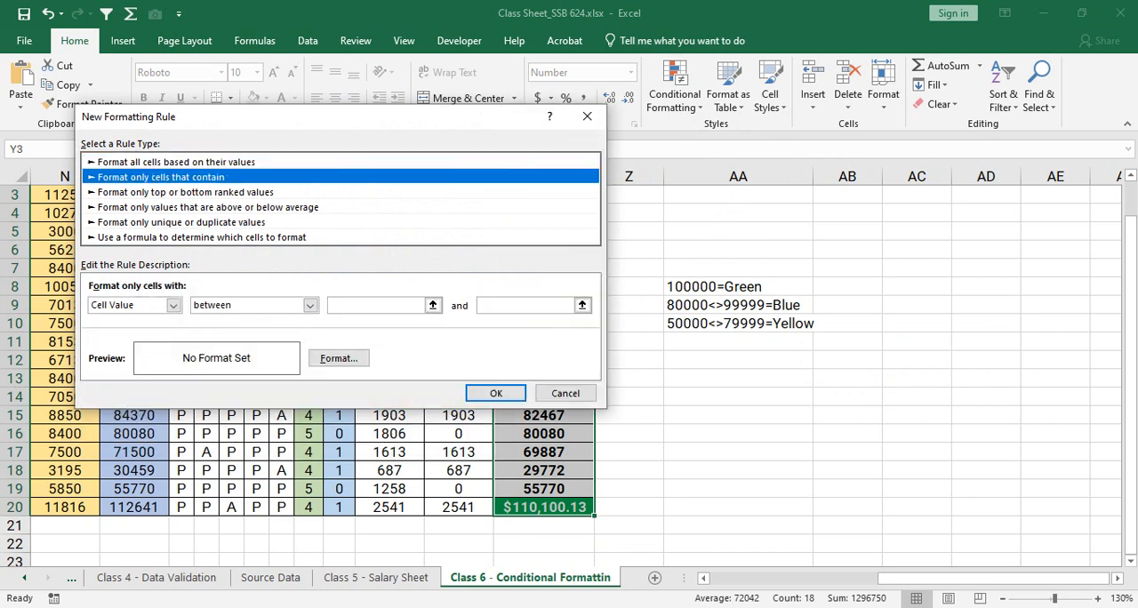
left_click(566, 393)
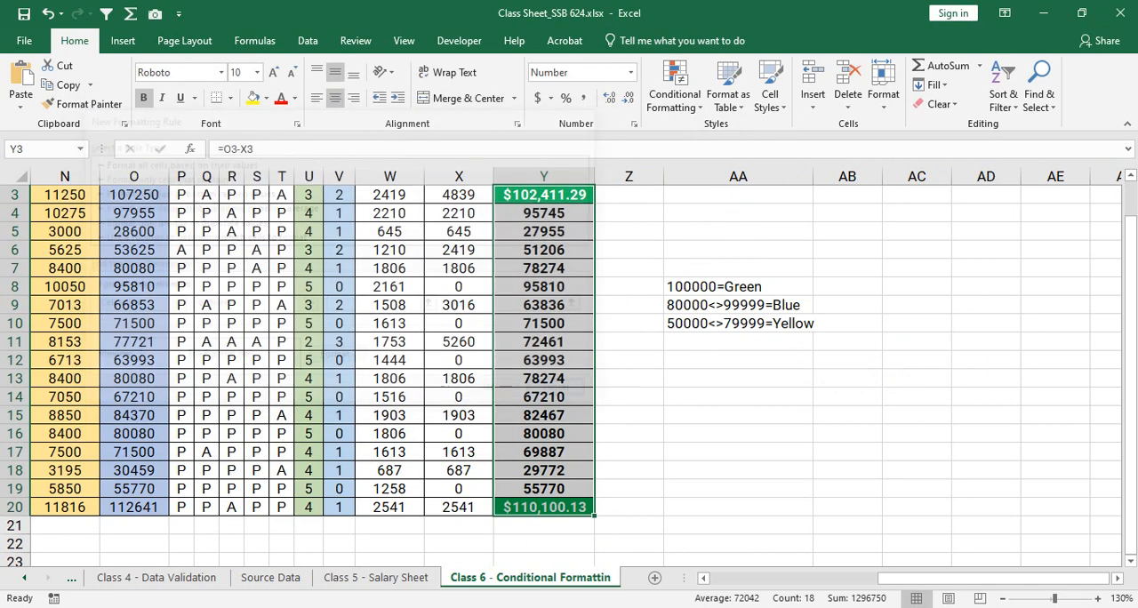
- Open the Conditional Formatting Rules Manager and enable Stop If True for the Cell Value >= 100000 rule
left_click(675, 89)
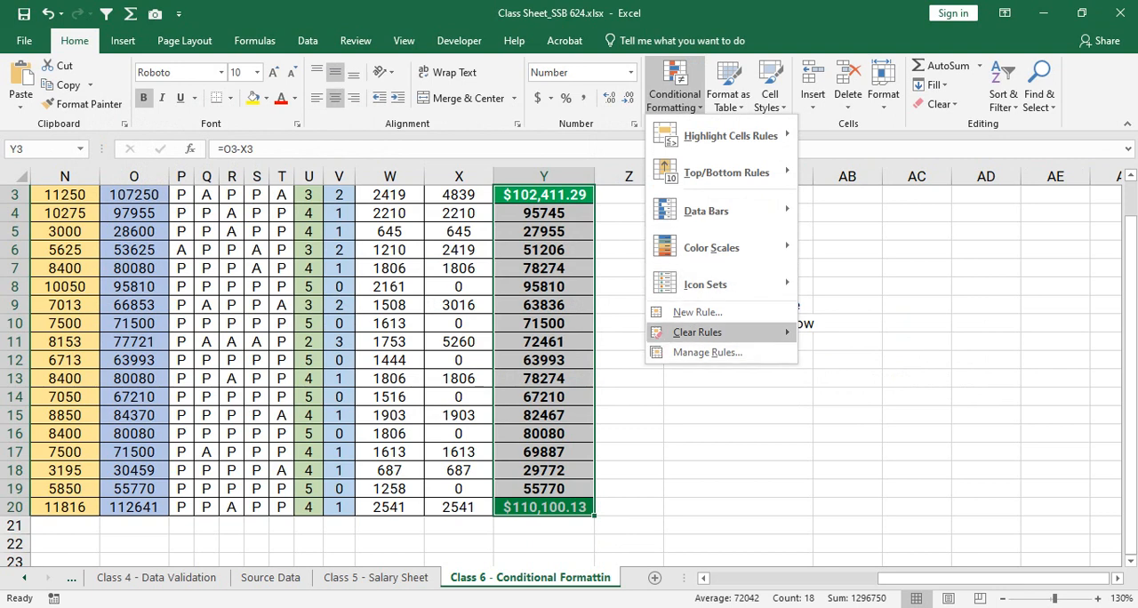
mouse_move(698, 333)
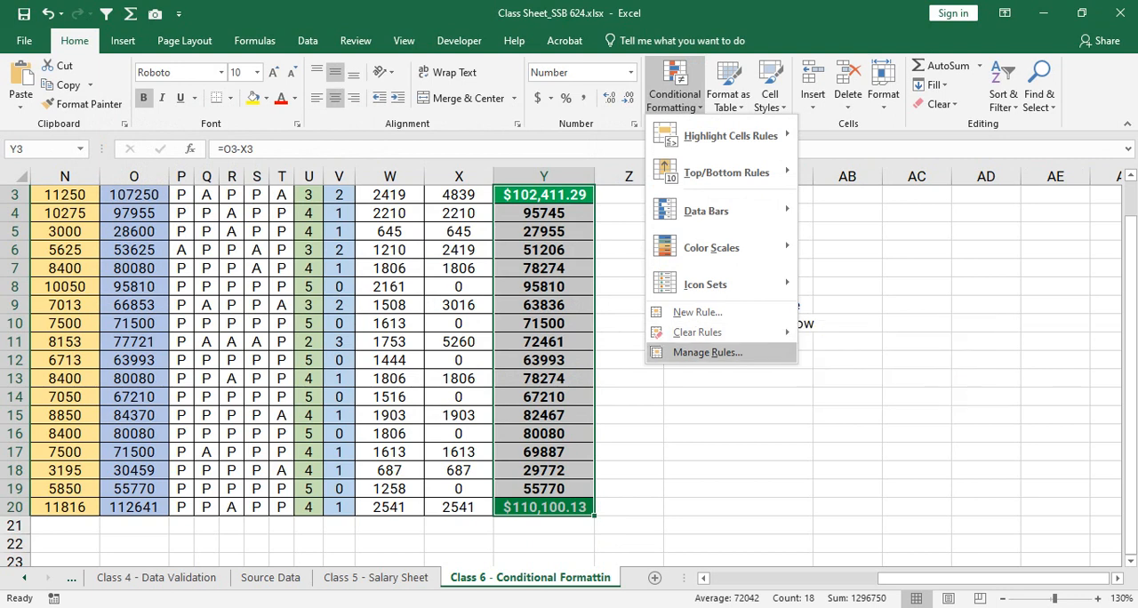
left_click(708, 352)
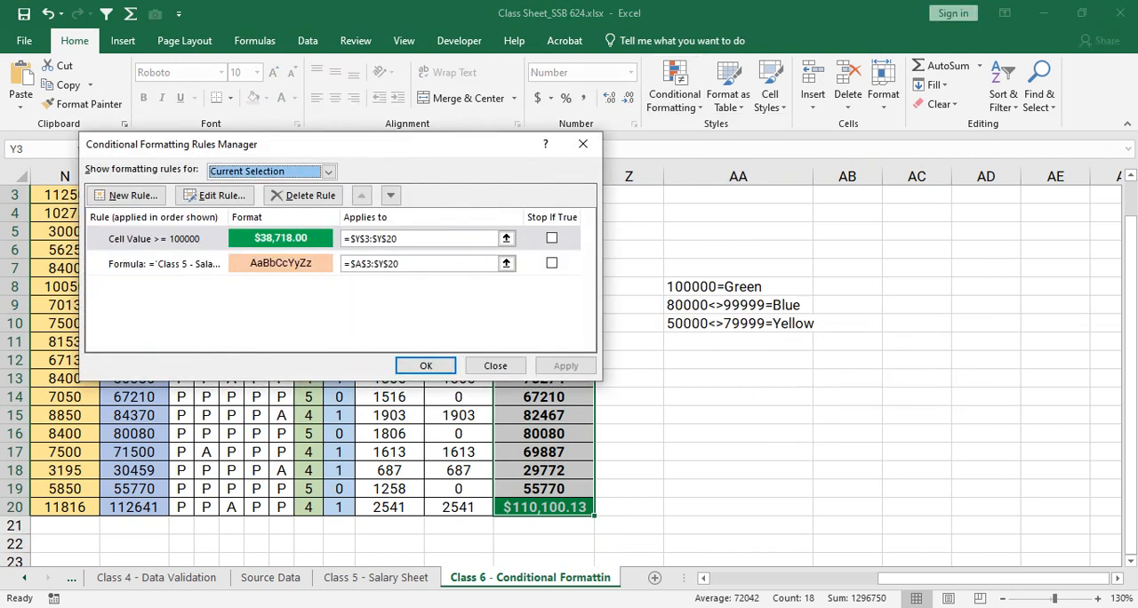
left_click(164, 238)
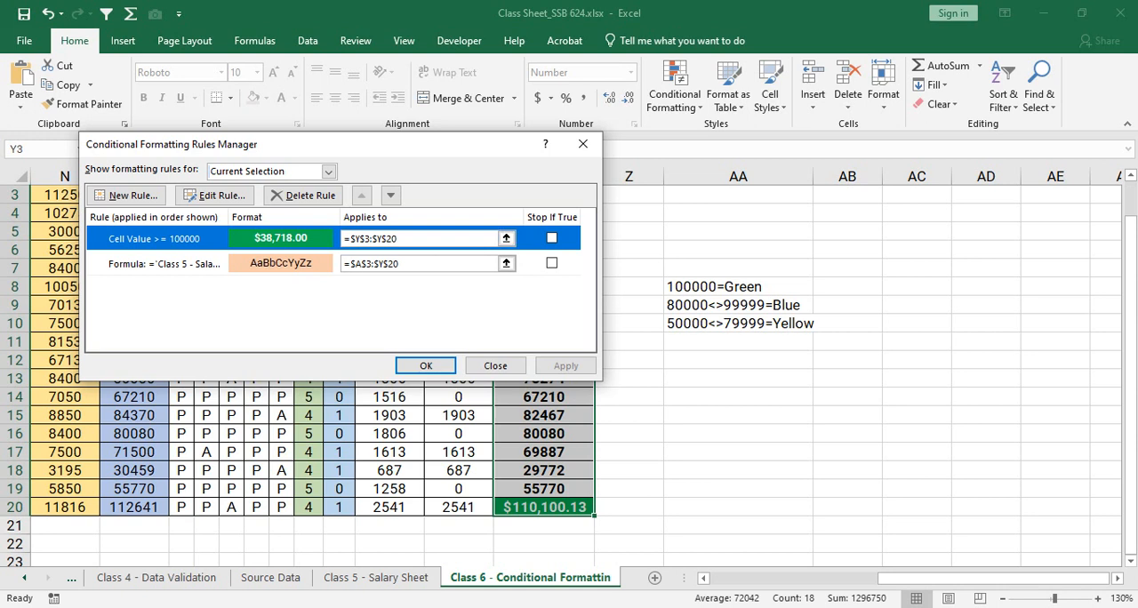
left_click(551, 238)
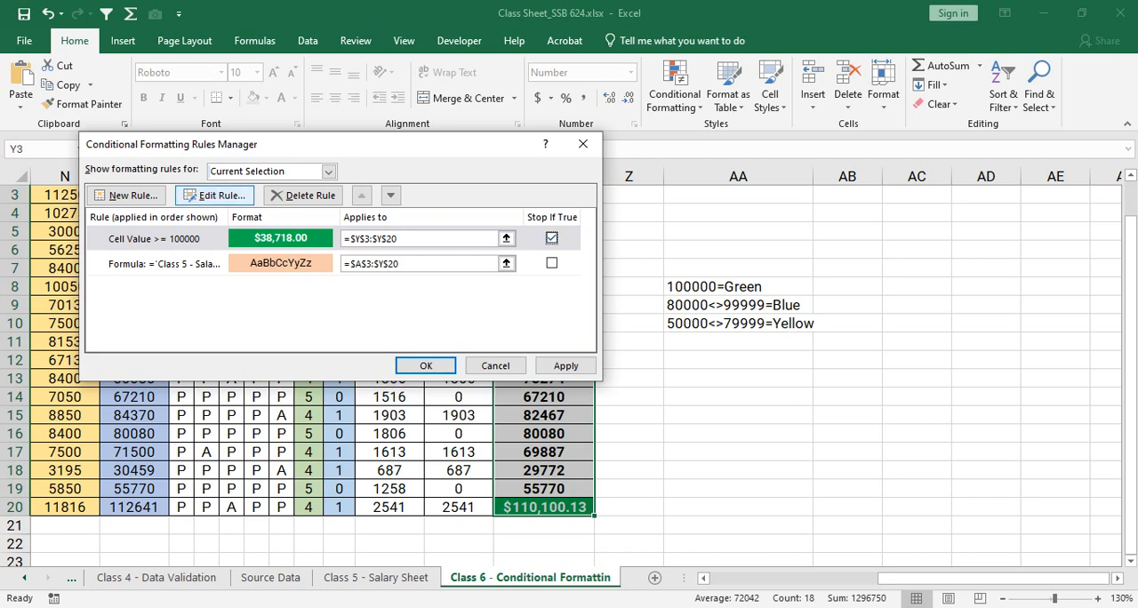
- Edit the Cell Value >= 100000 rule's number format to Currency with 0 decimal places and red negative numbers without parentheses
left_click(216, 195)
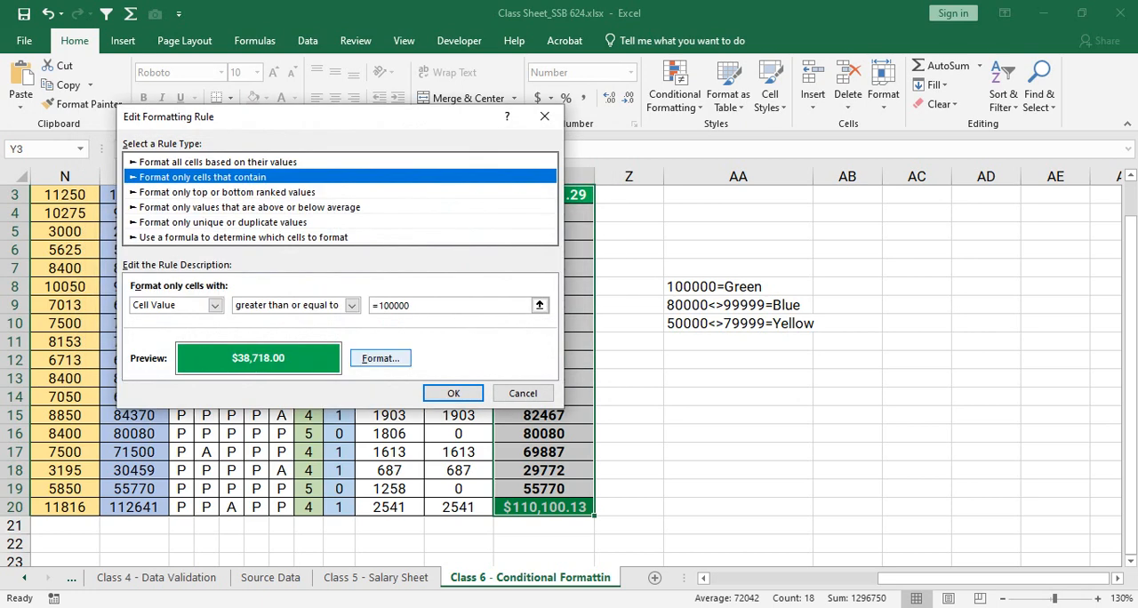
left_click(381, 358)
left_click(150, 61)
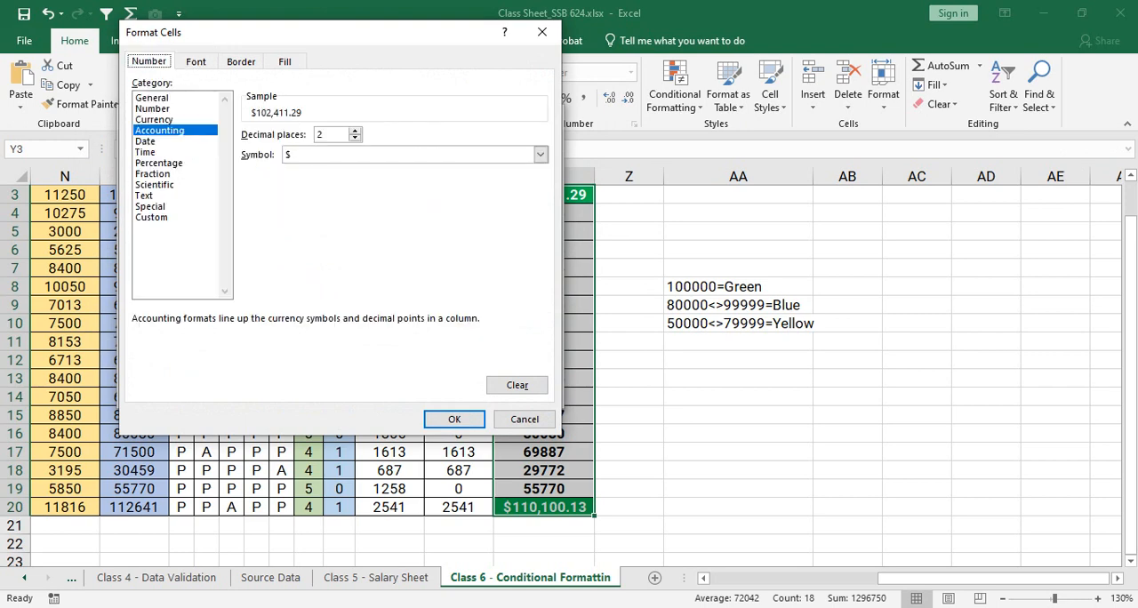
left_click(154, 119)
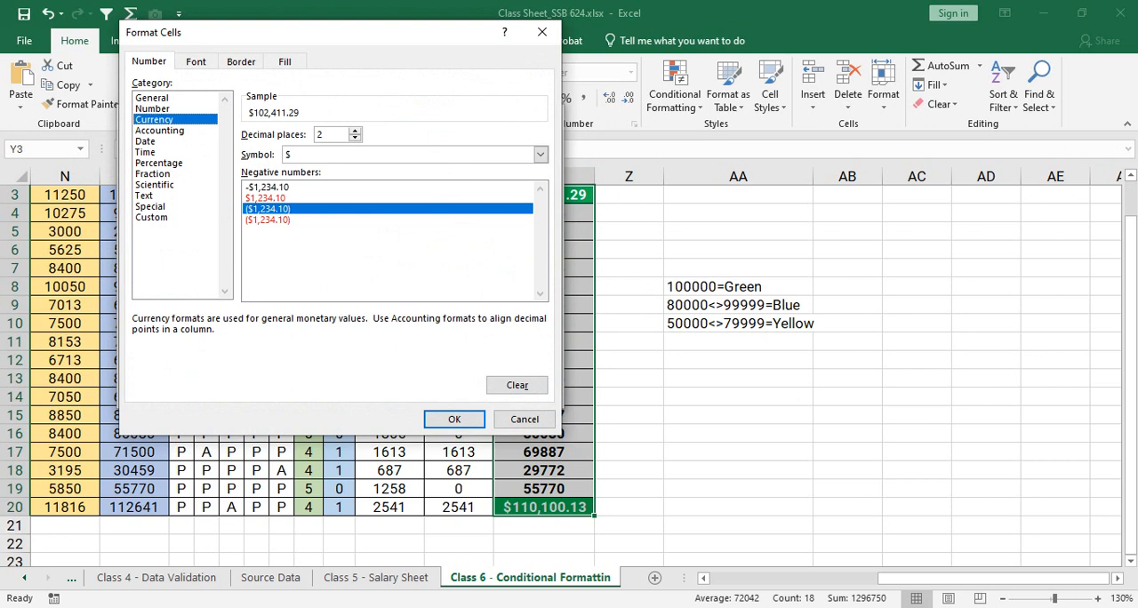
left_click(266, 198)
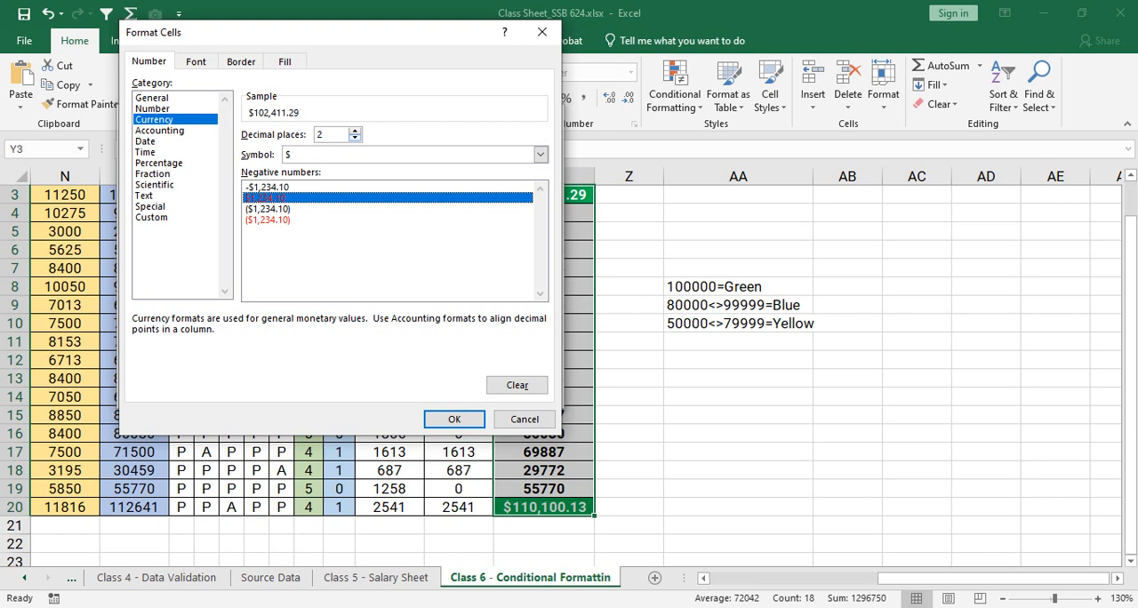
left_click(354, 139)
left_click(355, 139)
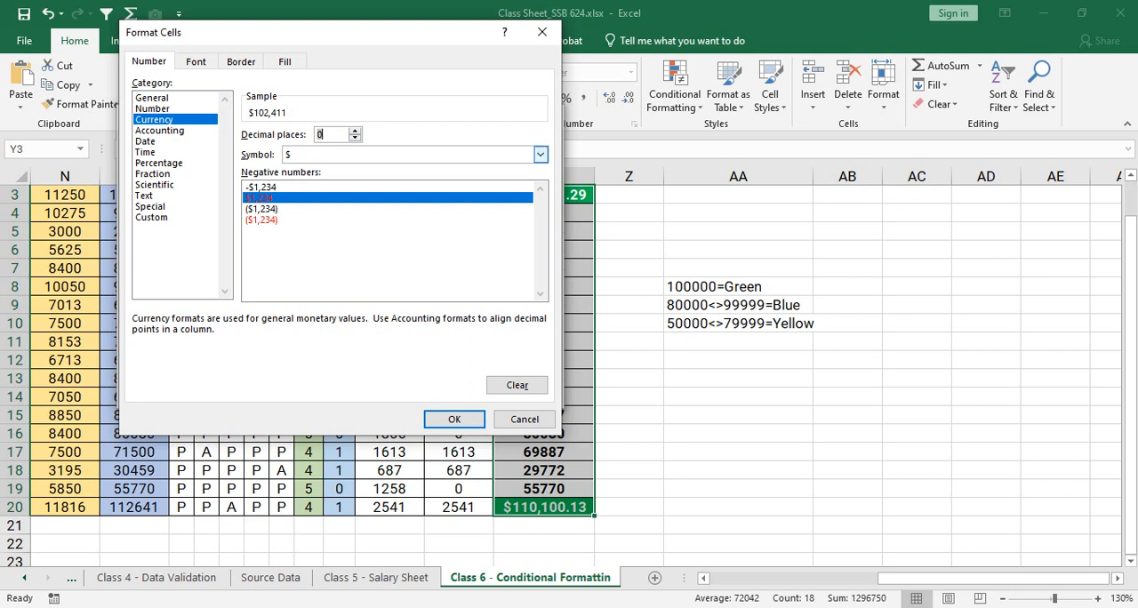
- Set the rule's currency symbol to None and apply the edited rule to the Net Payable cells
left_click(540, 155)
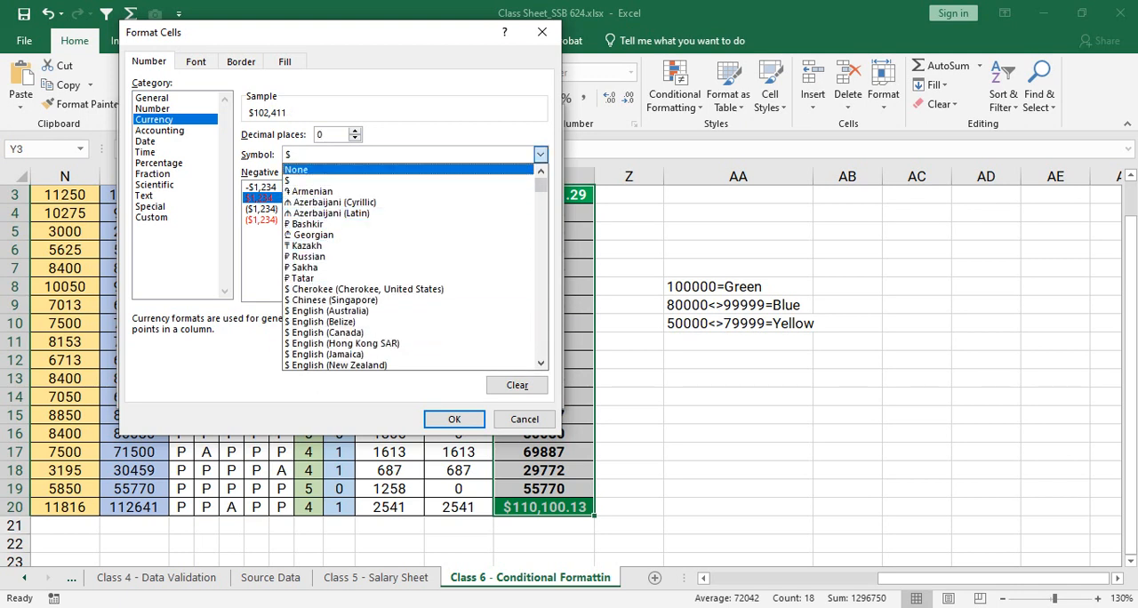
key("Return")
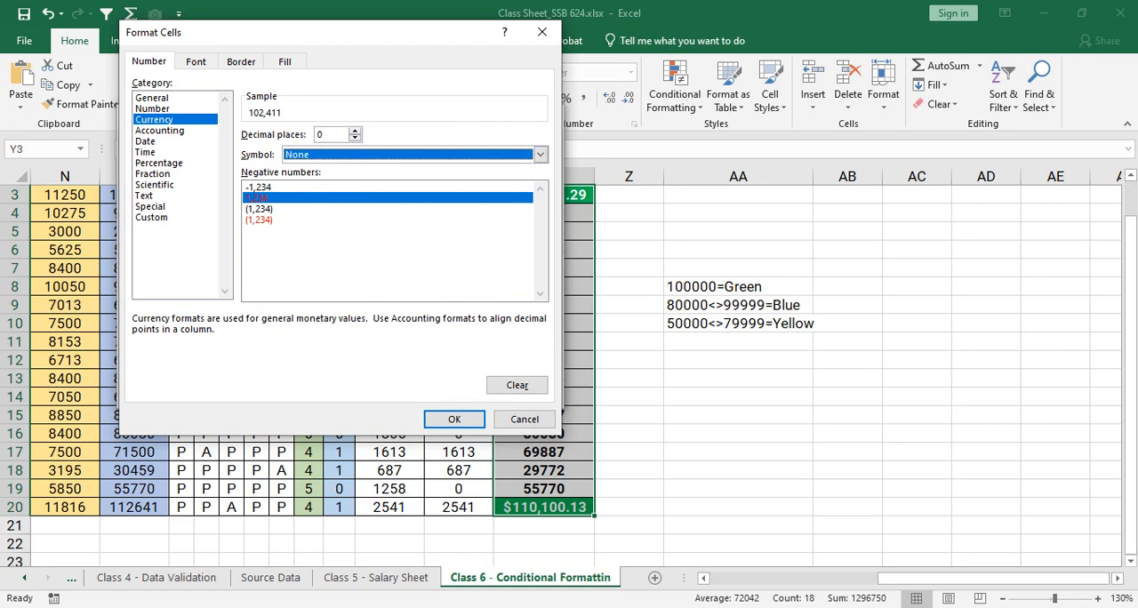
key("Return")
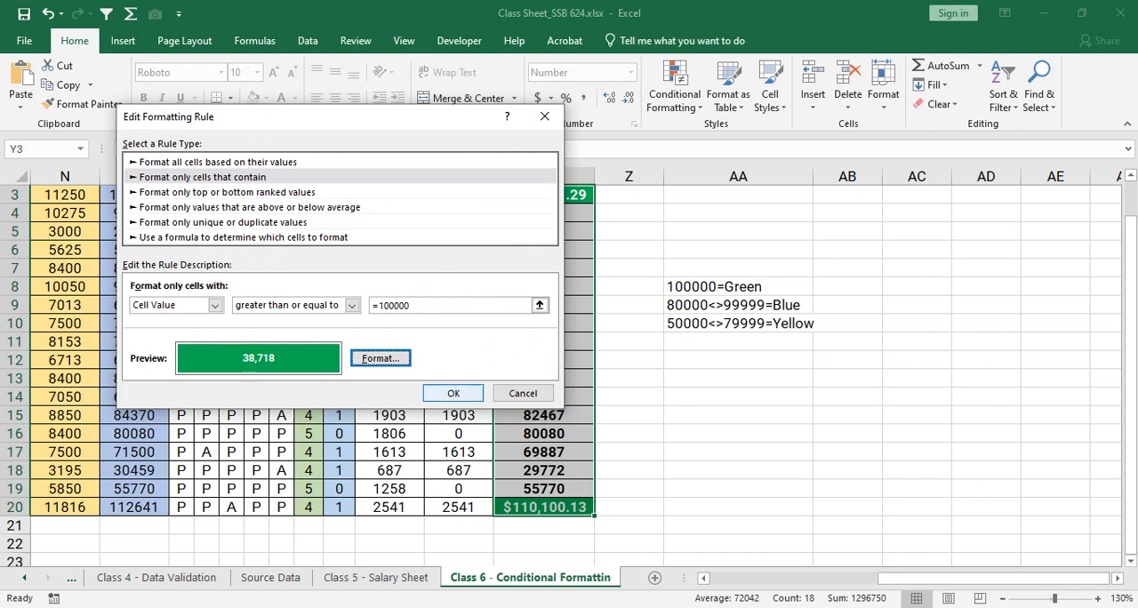
key("Return")
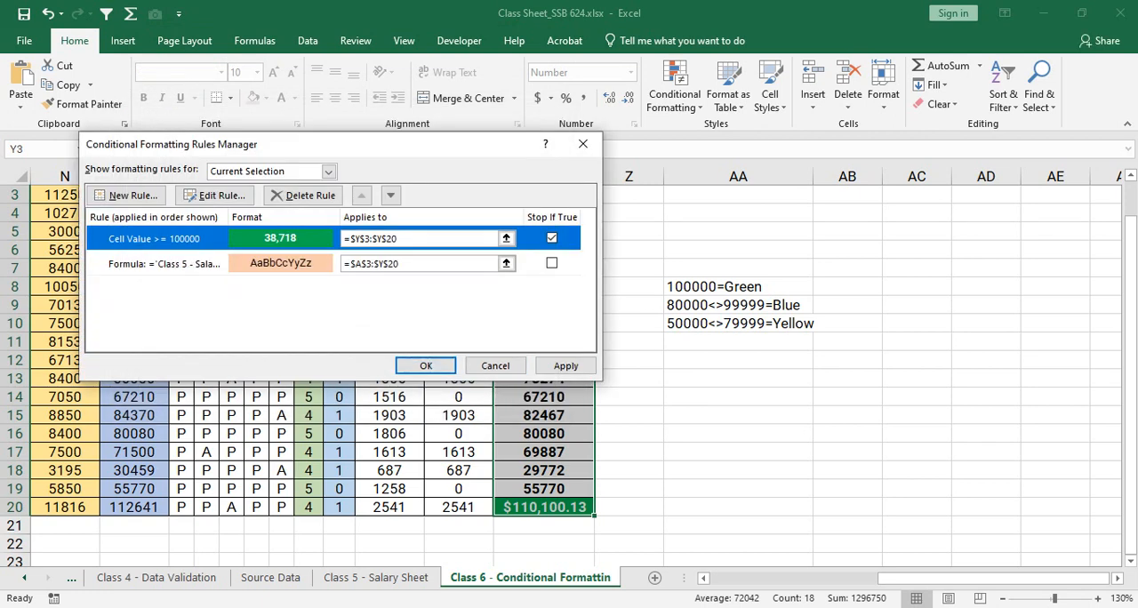
key("Return")
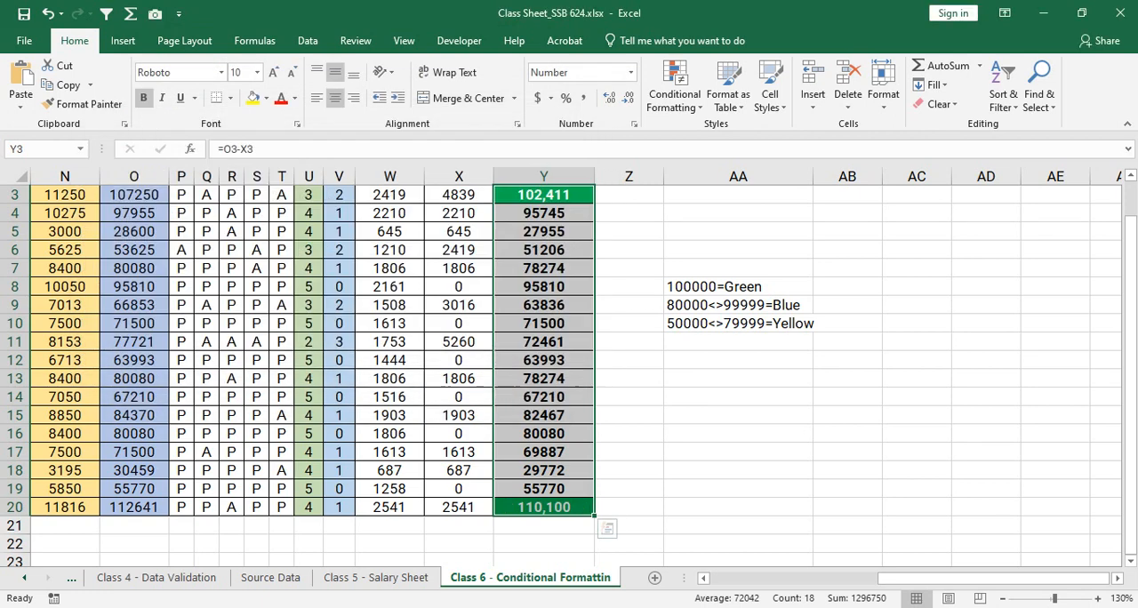
left_click(544, 250)
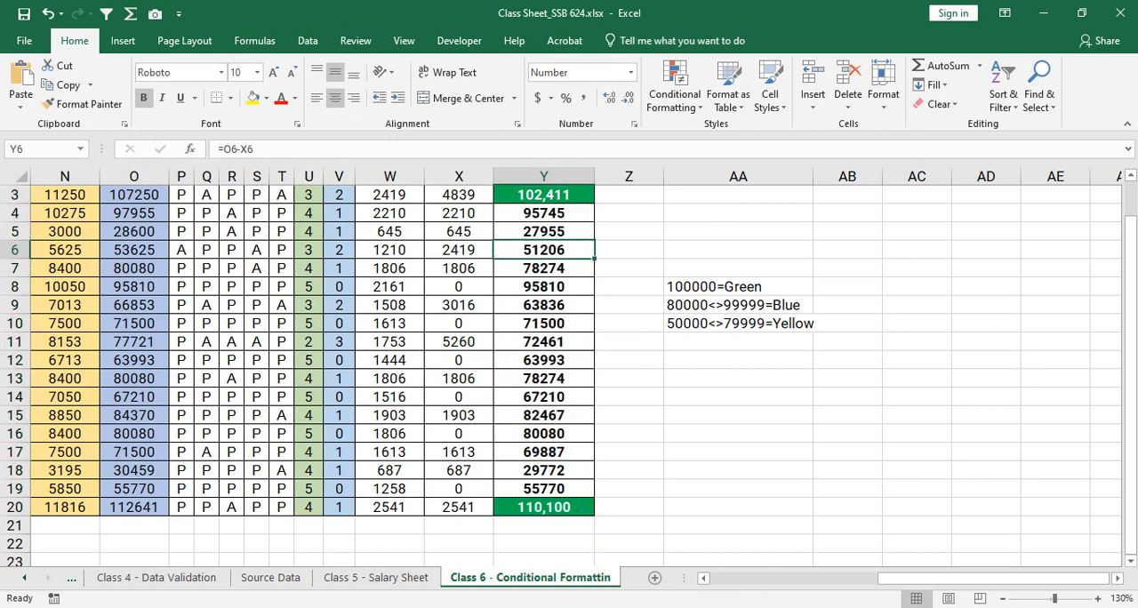
left_click(544, 195)
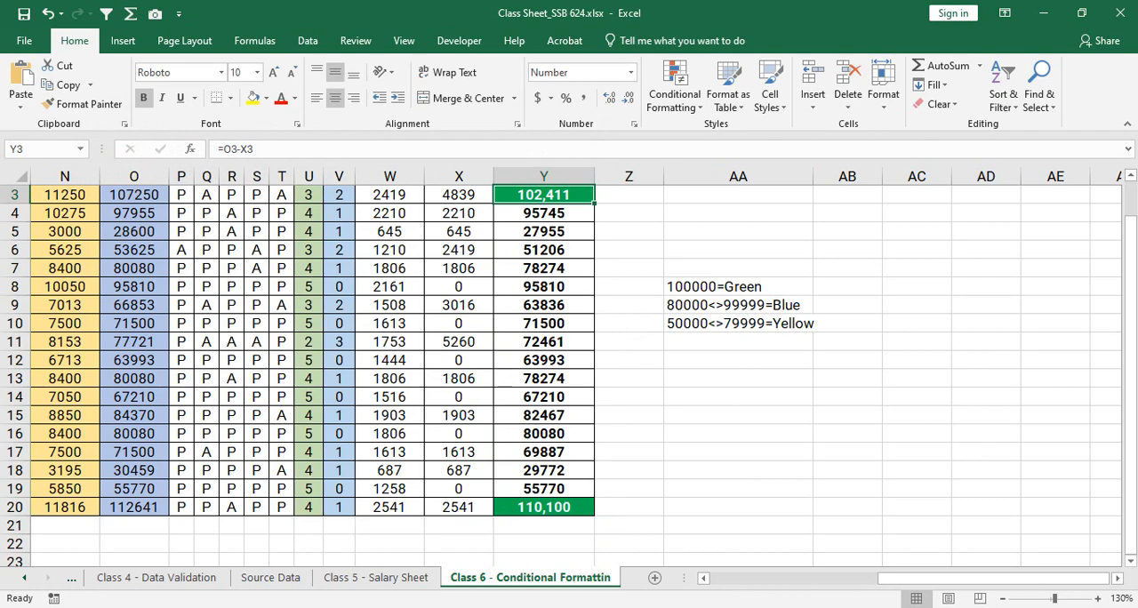
scroll(569, 373, "up", 1)
scroll(569, 373, "down", 1)
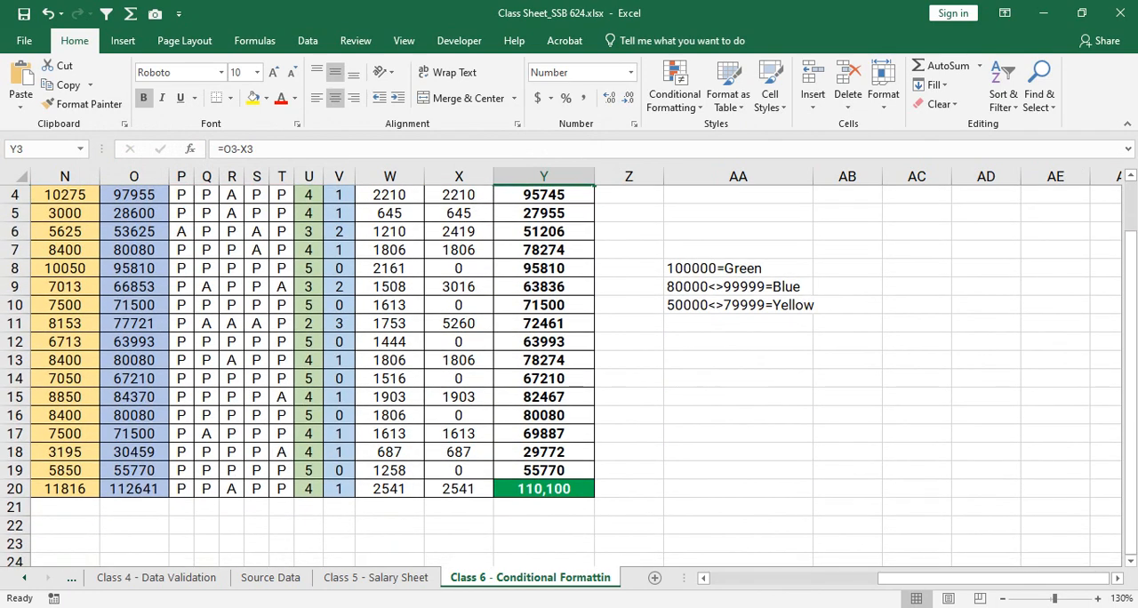
left_click_drag(1131, 328, 1131, 311)
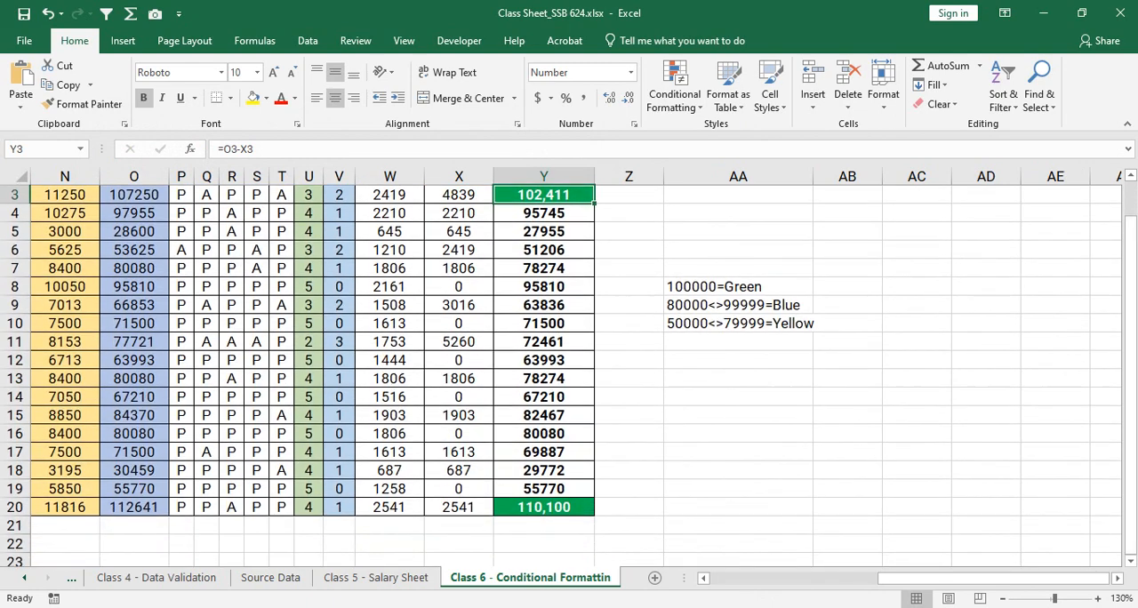
- Start a new conditional formatting rule for Y3:Y20 using the rule type Format only cells that contain
left_click_drag(543, 195, 543, 506)
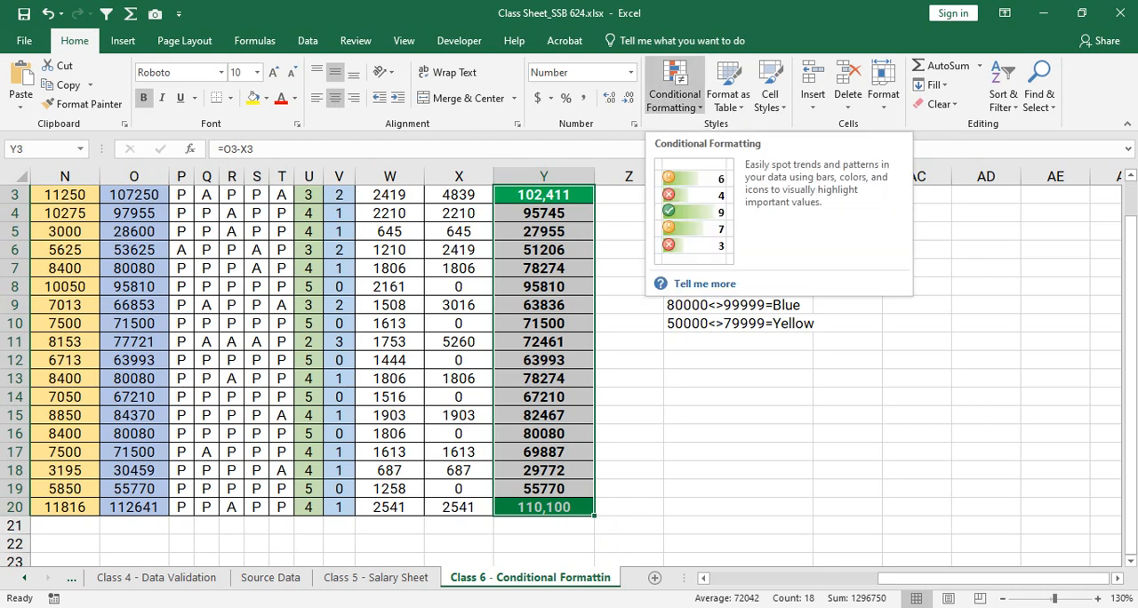
left_click(675, 94)
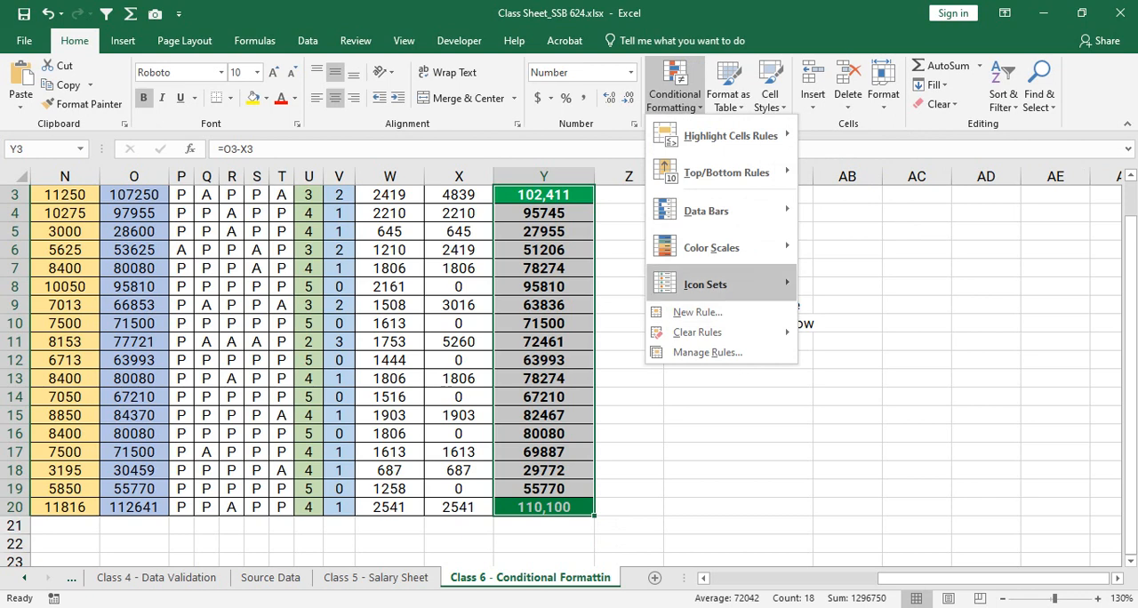
mouse_move(711, 285)
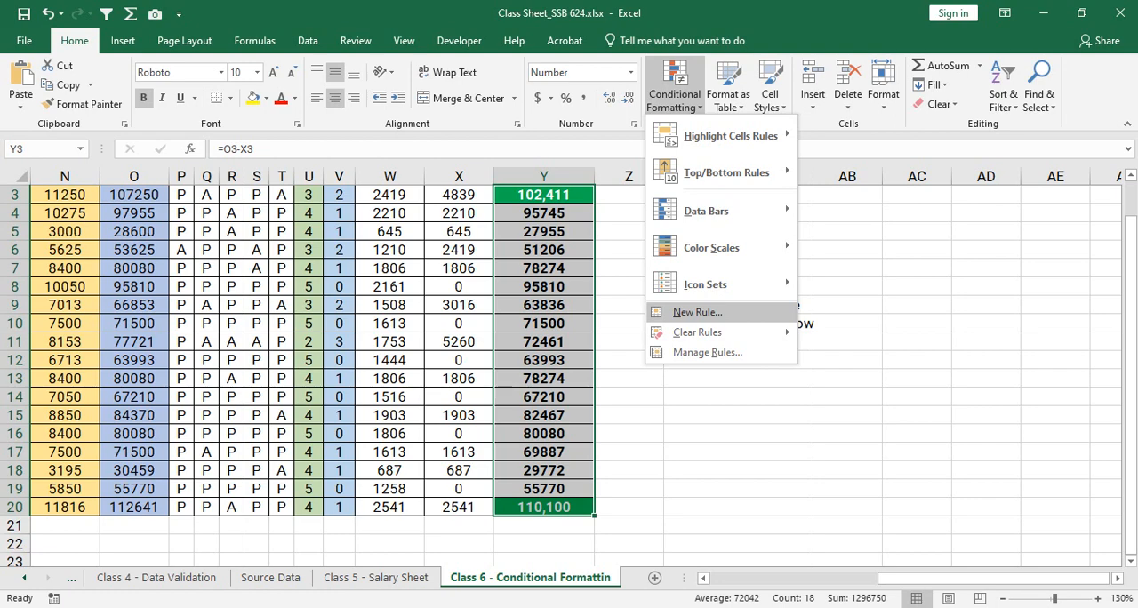
left_click(698, 312)
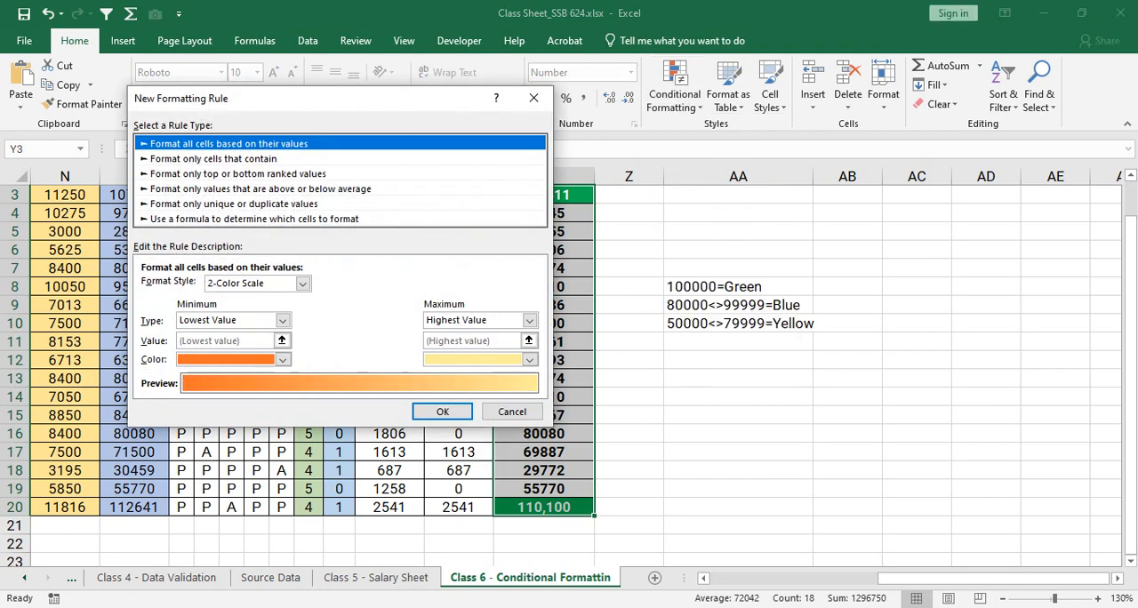
left_click_drag(338, 99, 282, 111)
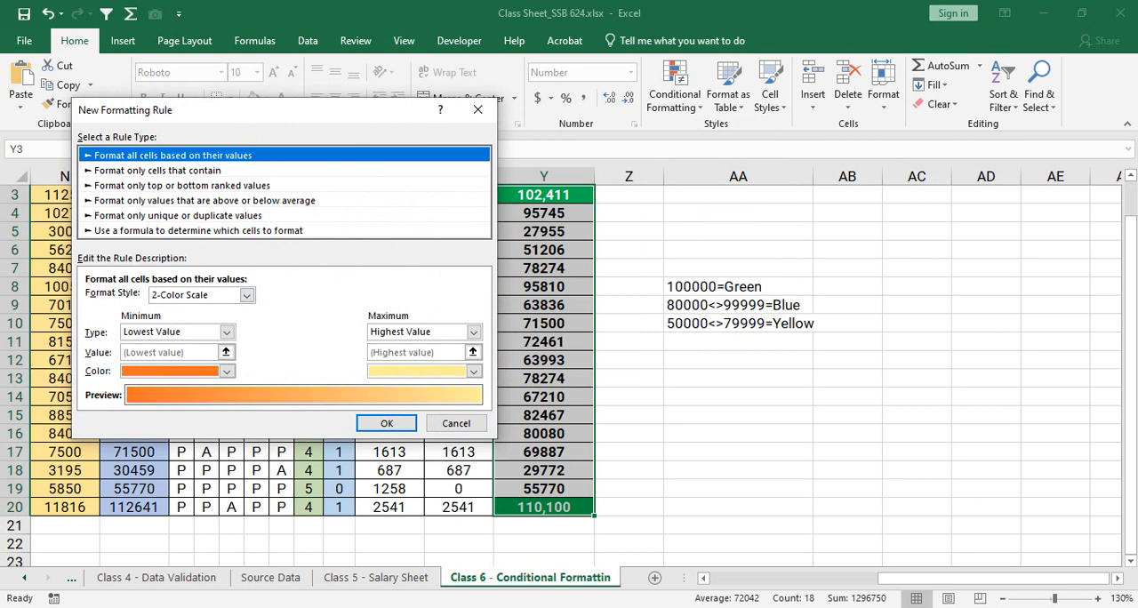
left_click(158, 171)
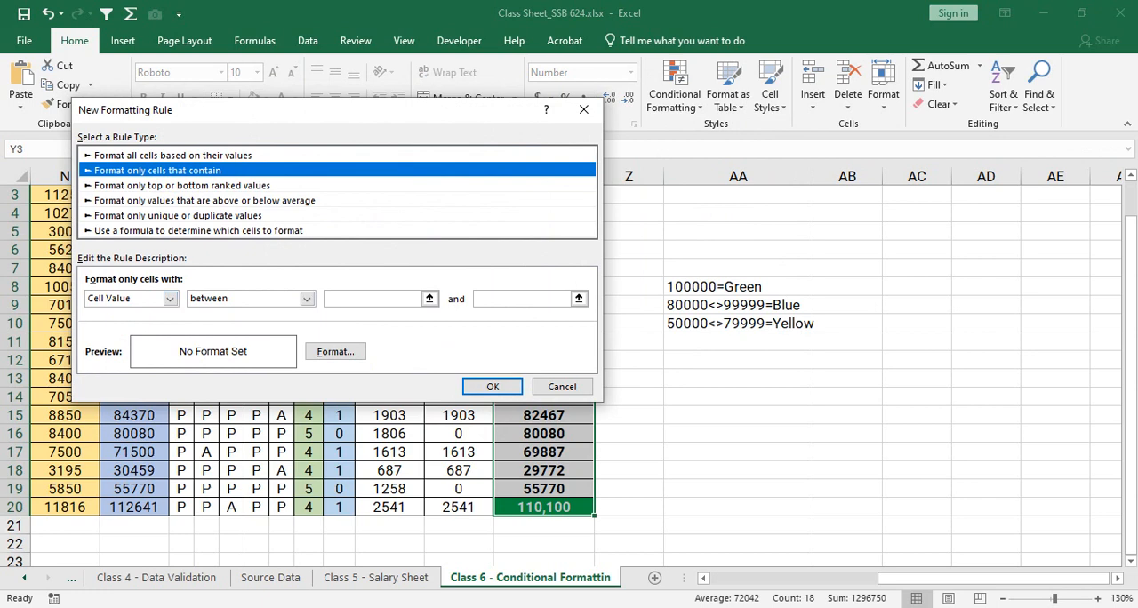
- Set the new rule's condition to Cell Value between 80000 and 99999
left_click(307, 299)
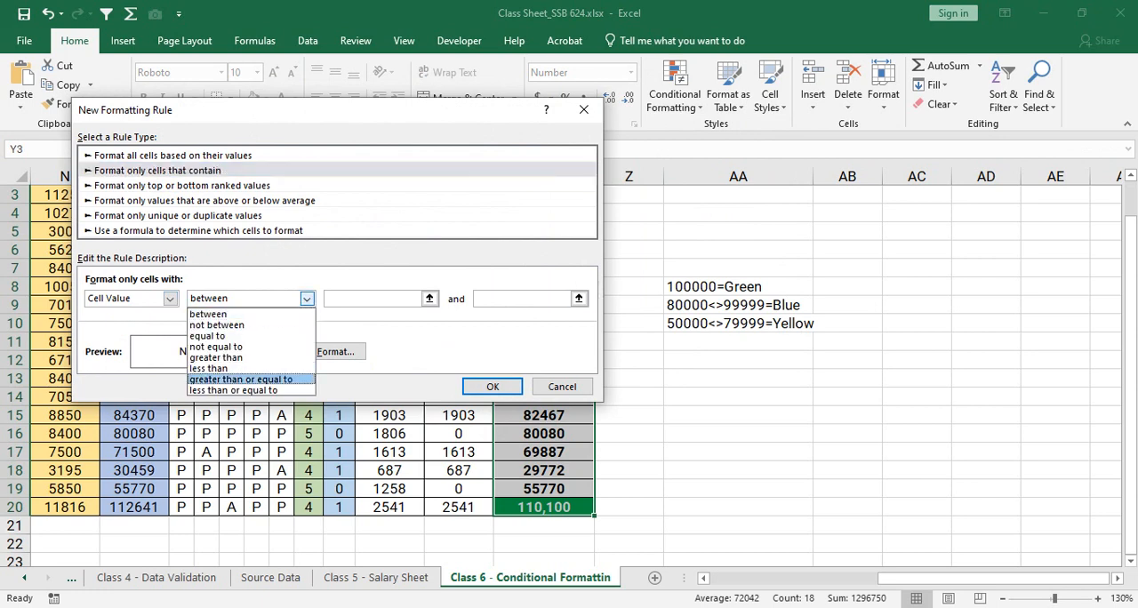
left_click(233, 378)
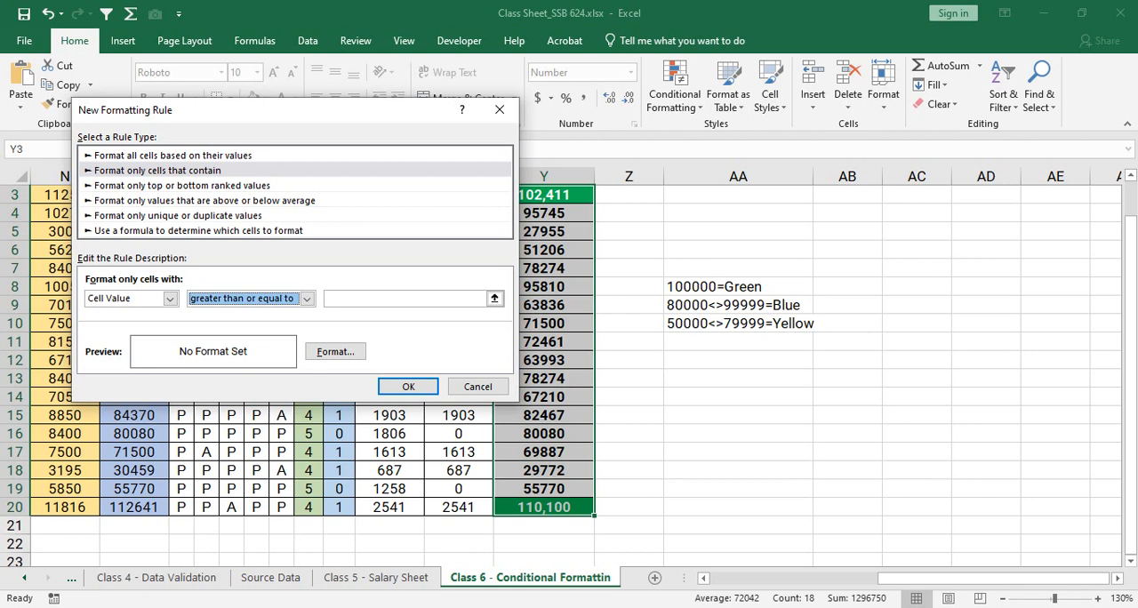
left_click(306, 299)
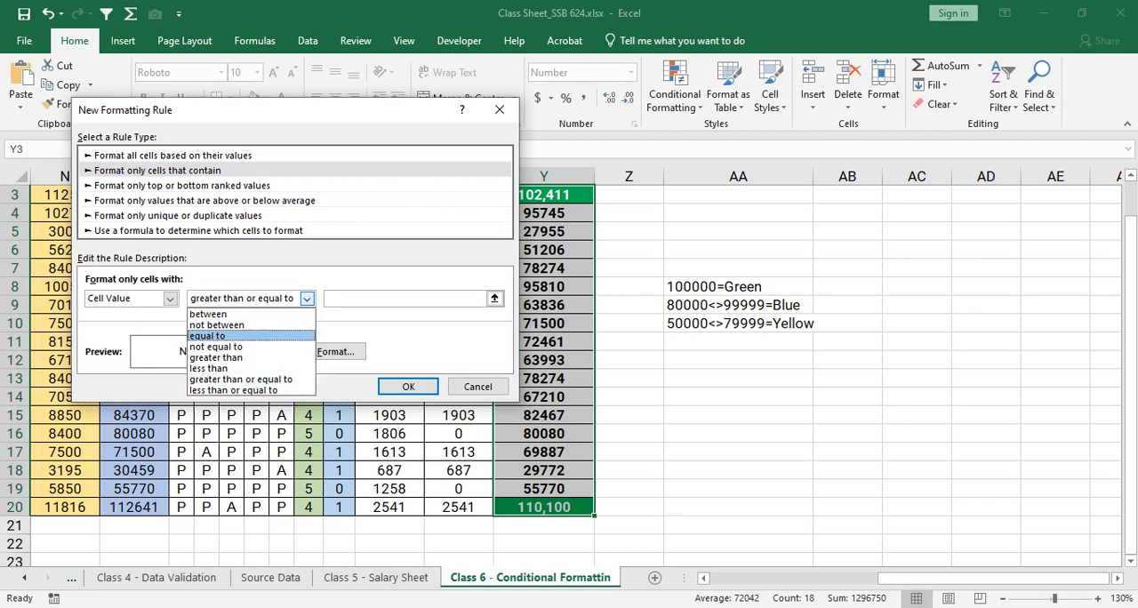
key("Return")
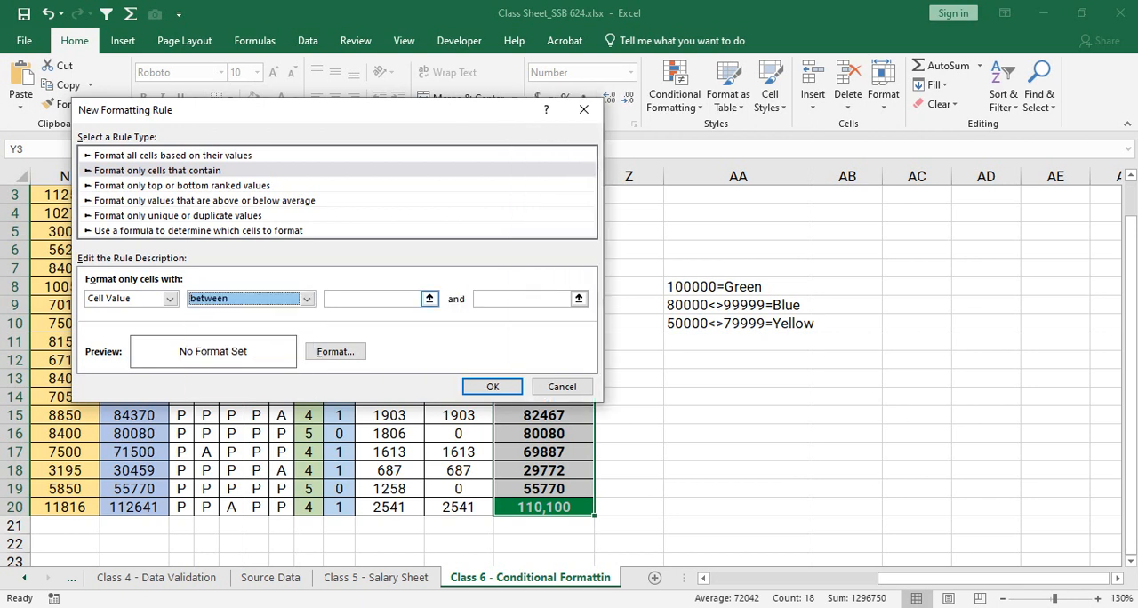
key("Tab")
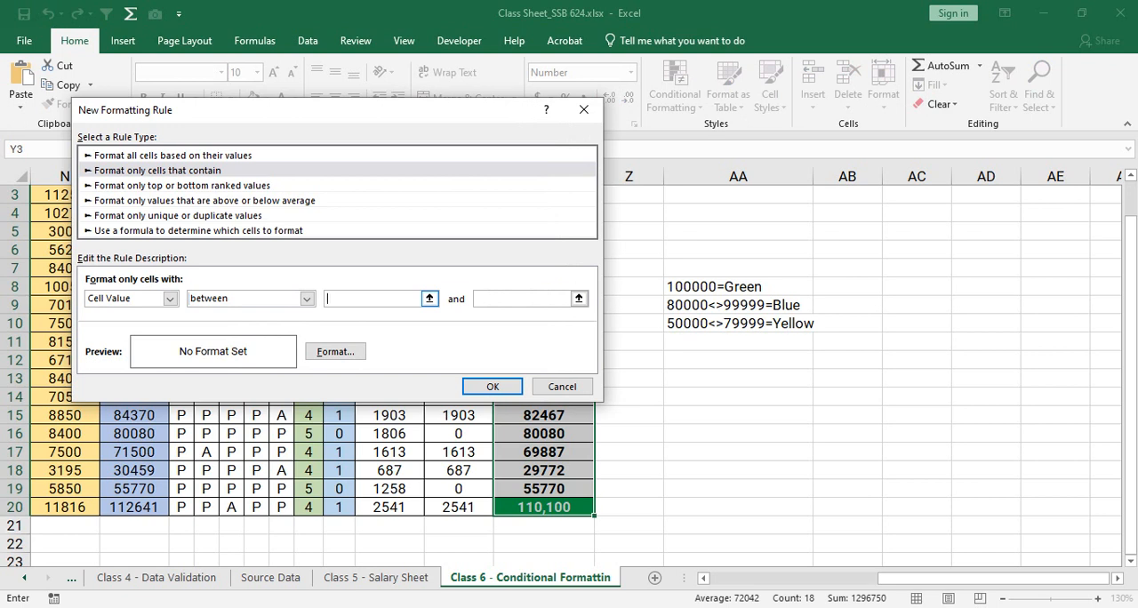
type("80000")
key("Tab")
type("99999")
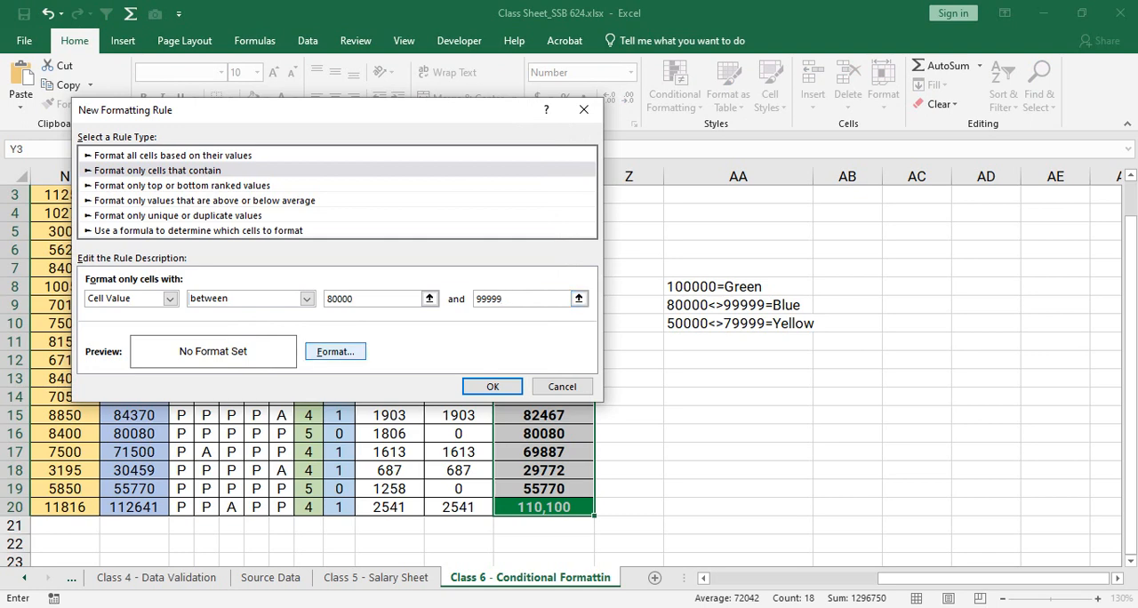
- Set the new rule's background fill to dark blue
left_click(335, 352)
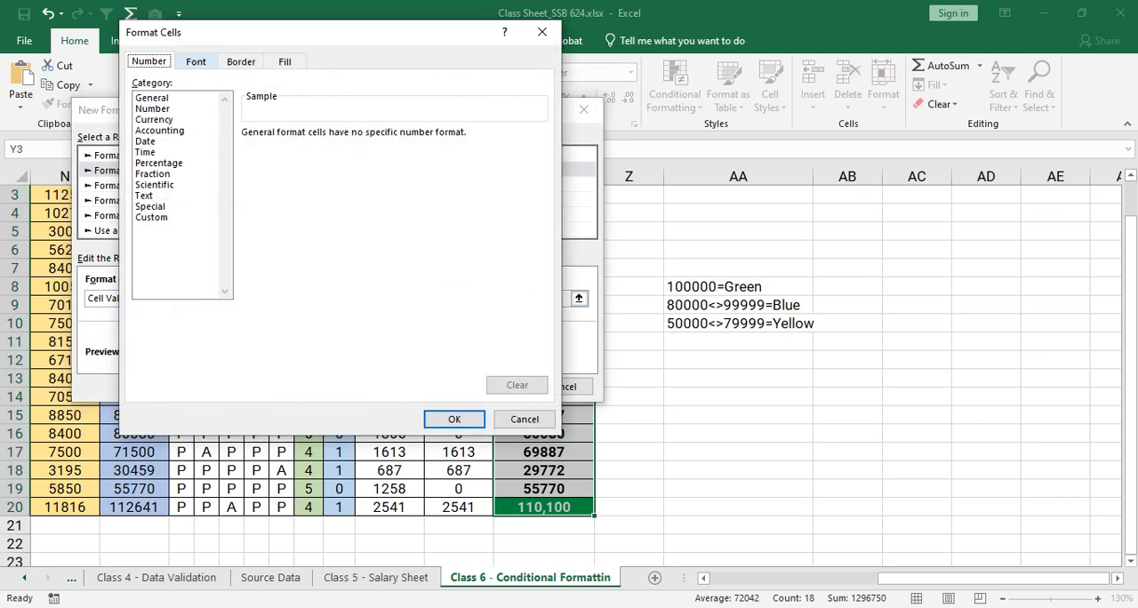
left_click(197, 62)
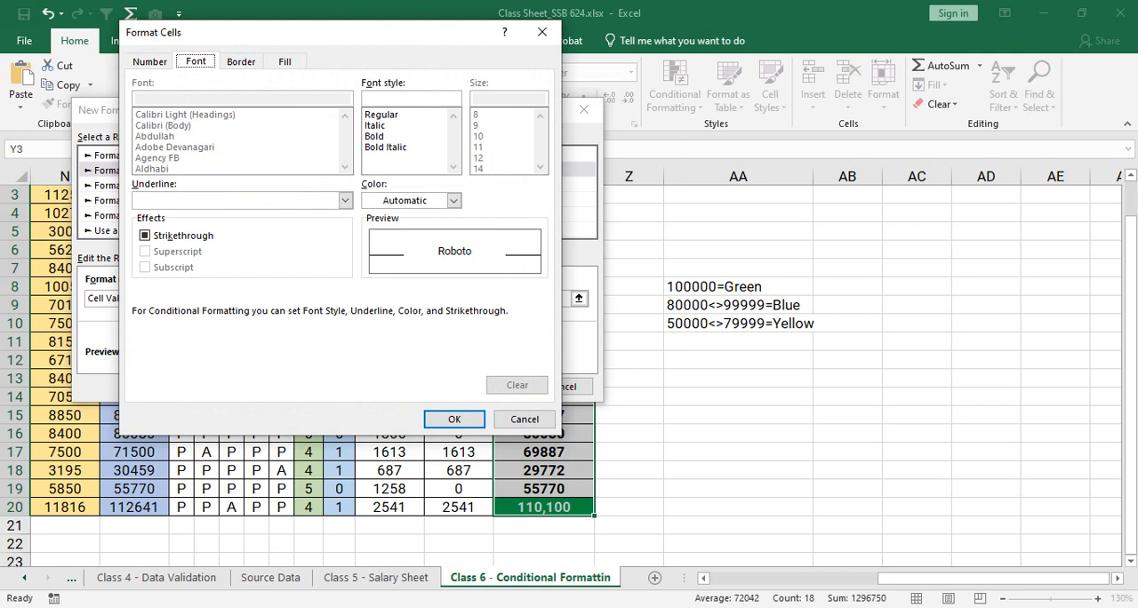
left_click(285, 62)
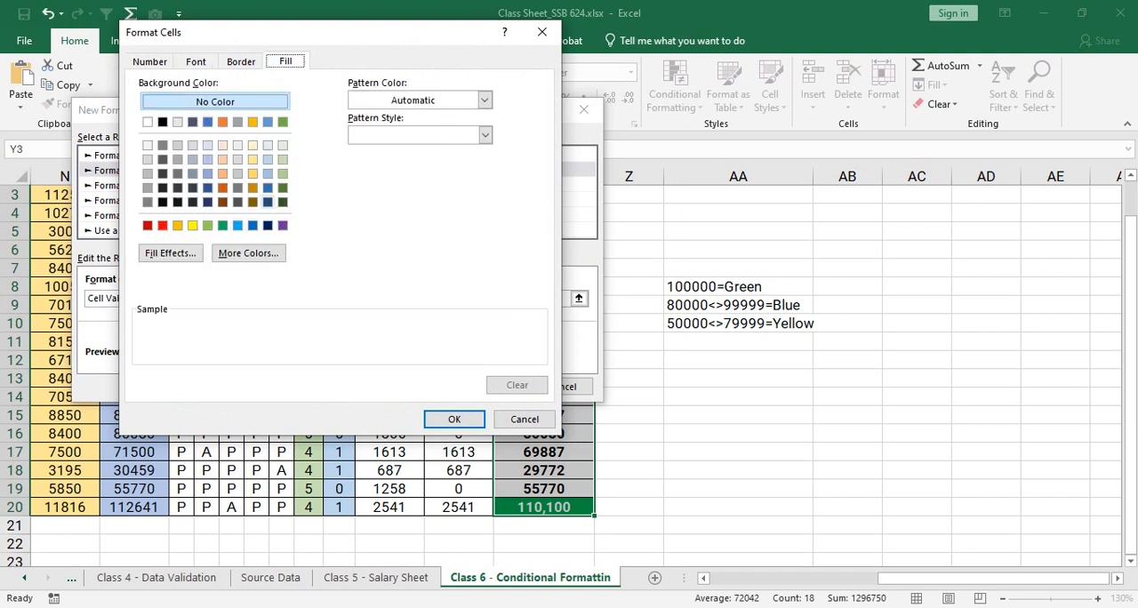
left_click(207, 201)
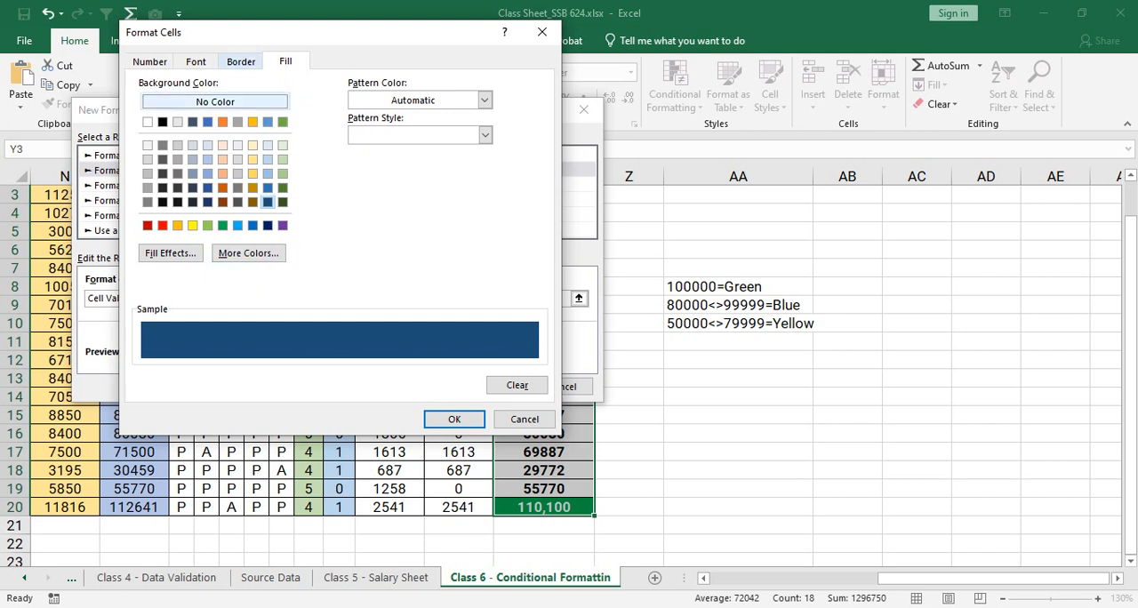
- Set the rule's font to white and Bold, apply the new rule, and deselect the Net Payable range
left_click(197, 61)
left_click(453, 200)
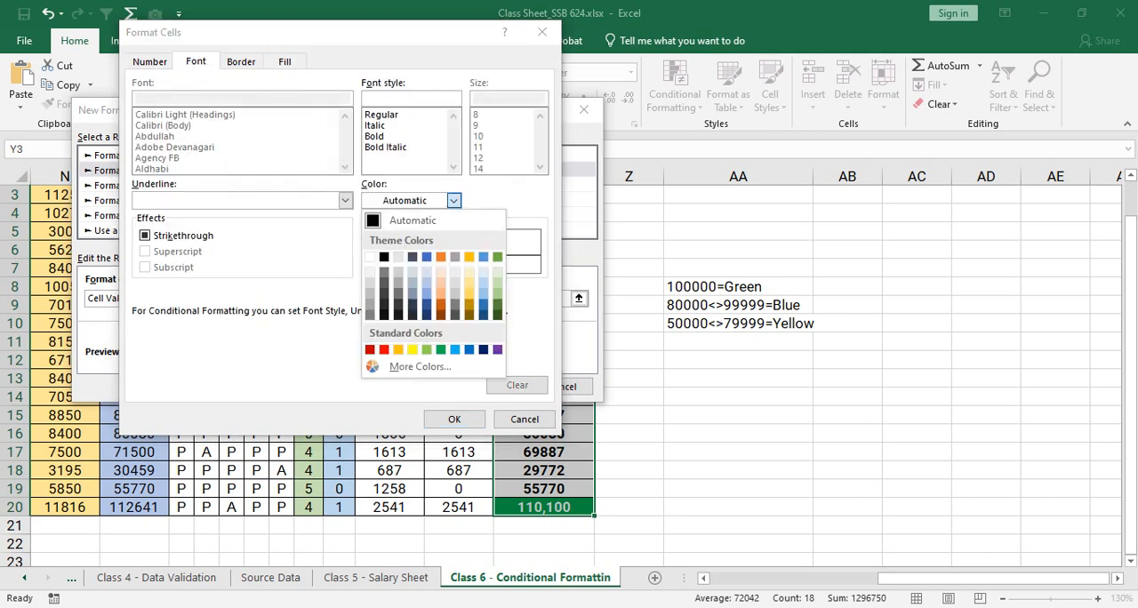
left_click(370, 257)
left_click(376, 136)
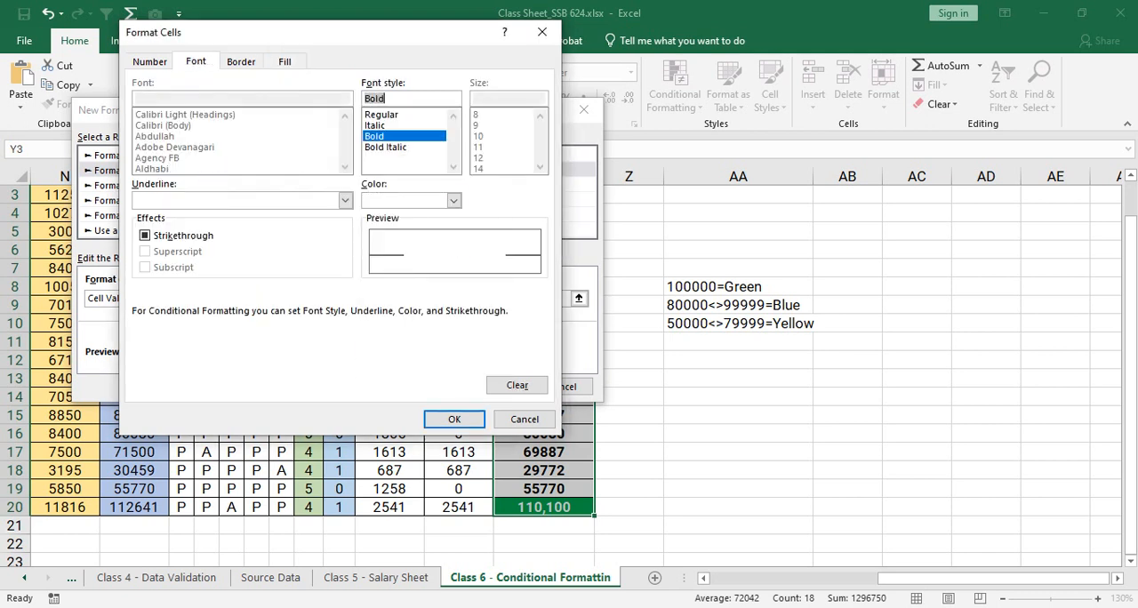
left_click(454, 419)
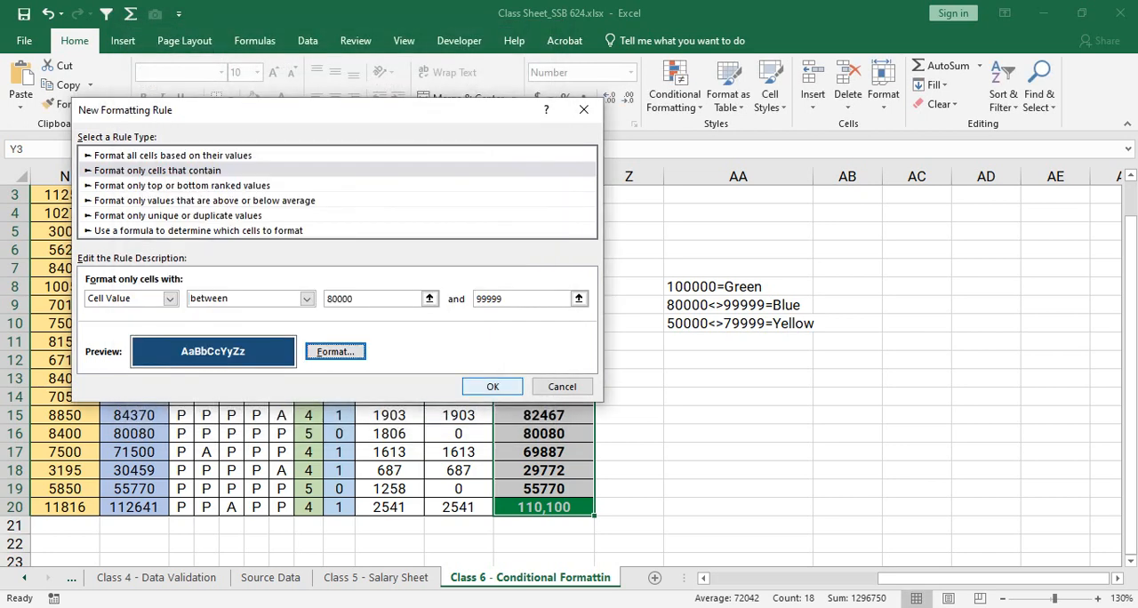
left_click(492, 386)
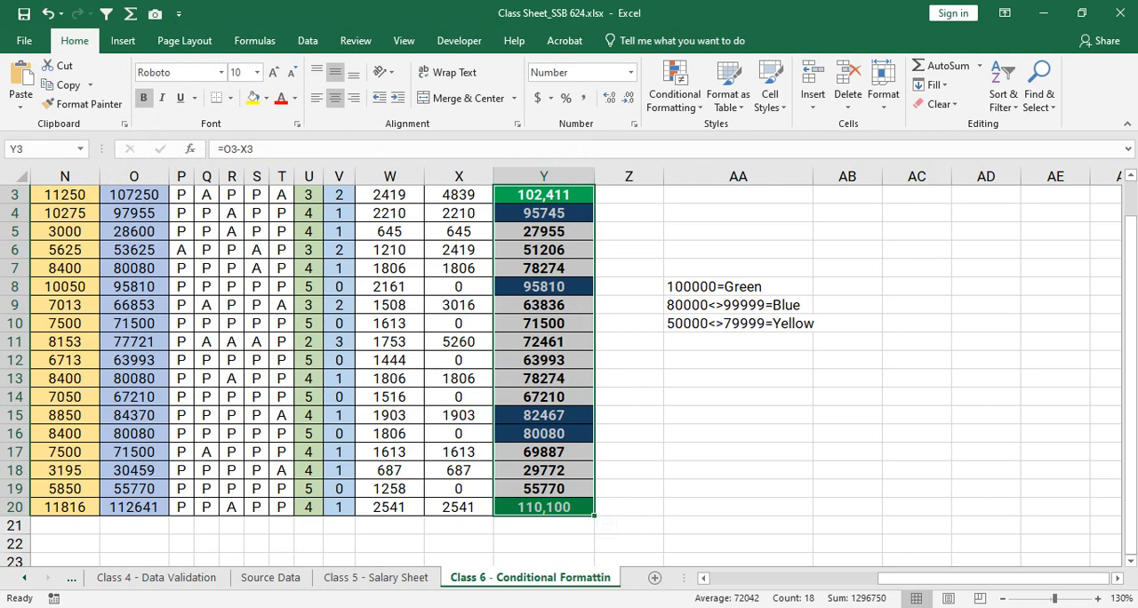
left_click(543, 268)
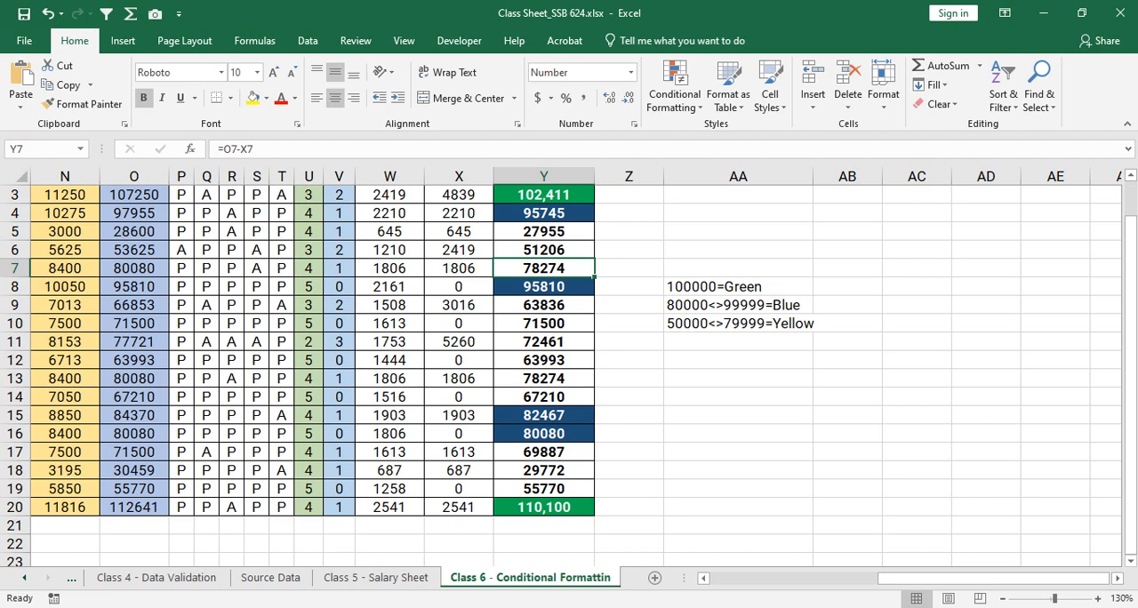
- Start another conditional formatting rule for Y3:Y20 using the rule type Format only cells that contain
left_click_drag(543, 194, 543, 507)
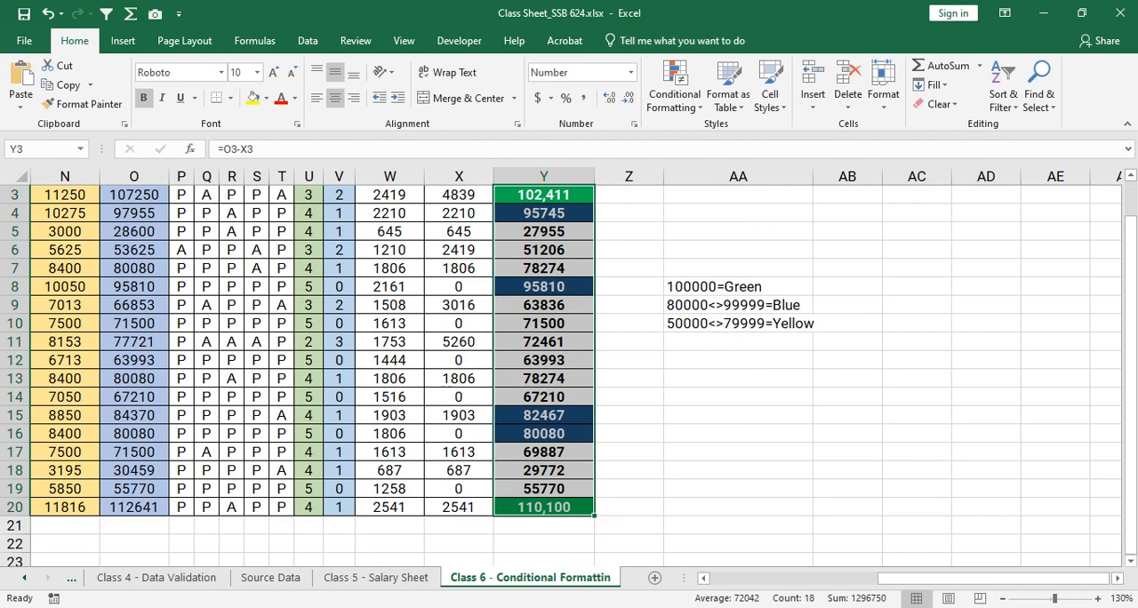
left_click(675, 84)
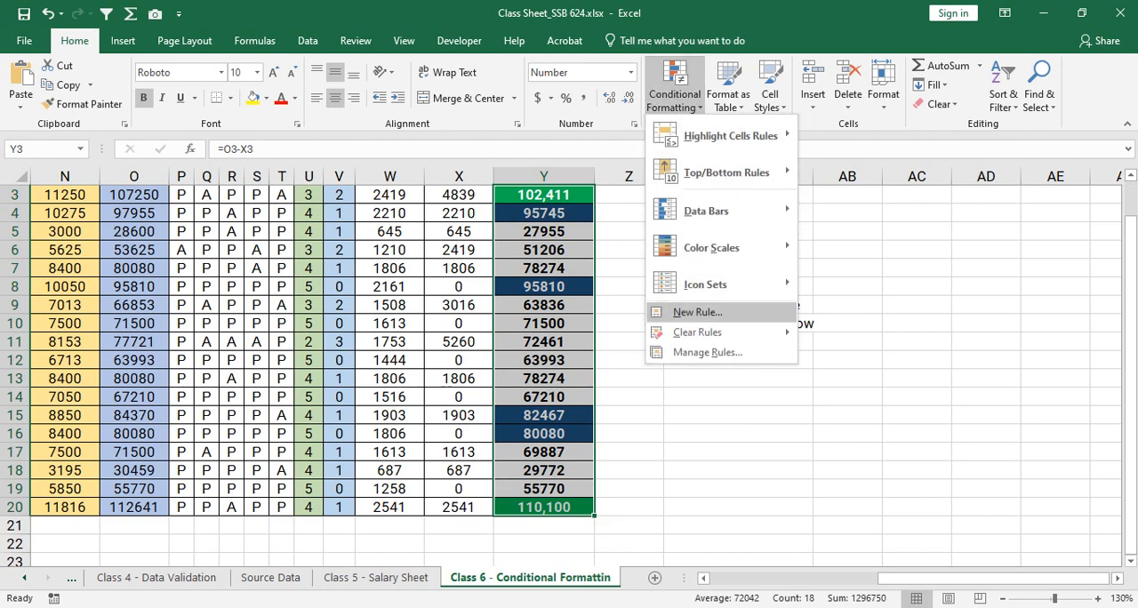
left_click(697, 312)
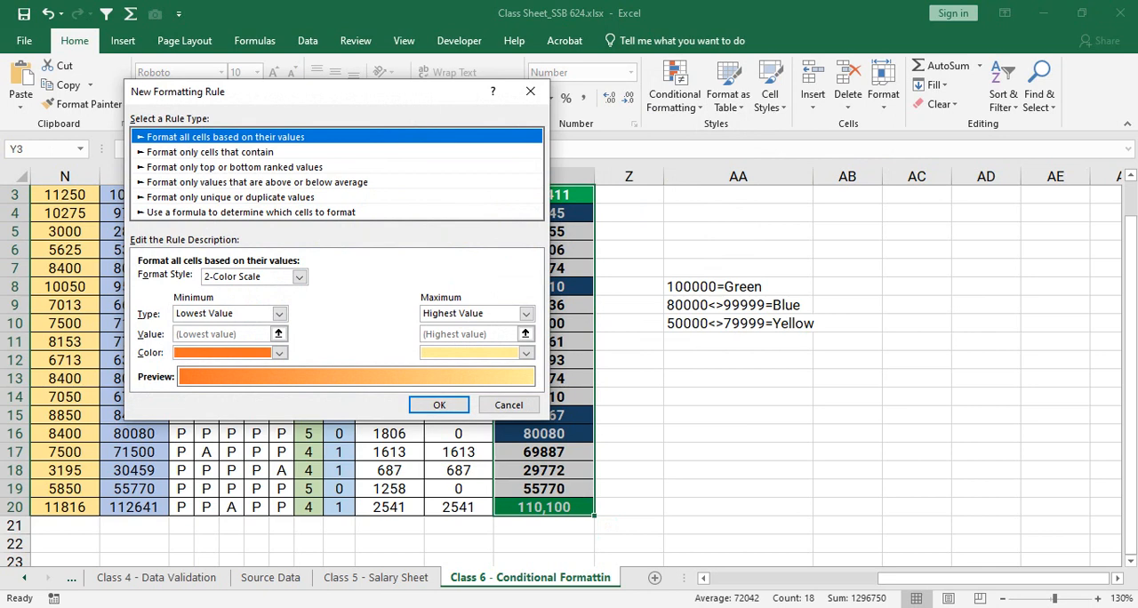
left_click(211, 152)
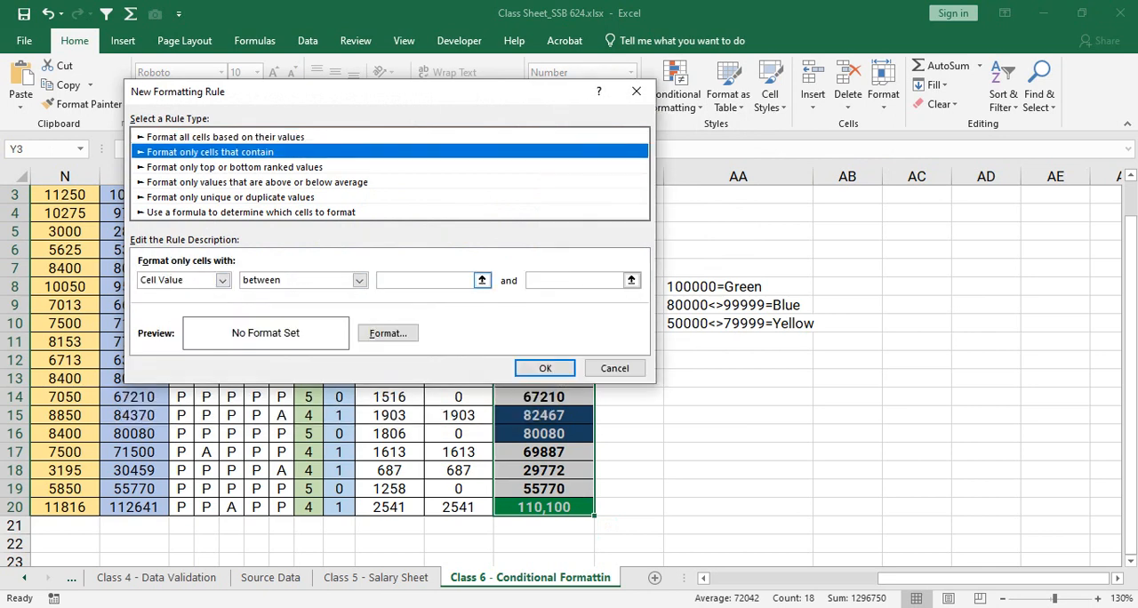
- Set the rule's condition to Cell Value between 50000 and 79999
left_click_drag(418, 92, 355, 83)
left_click(363, 272)
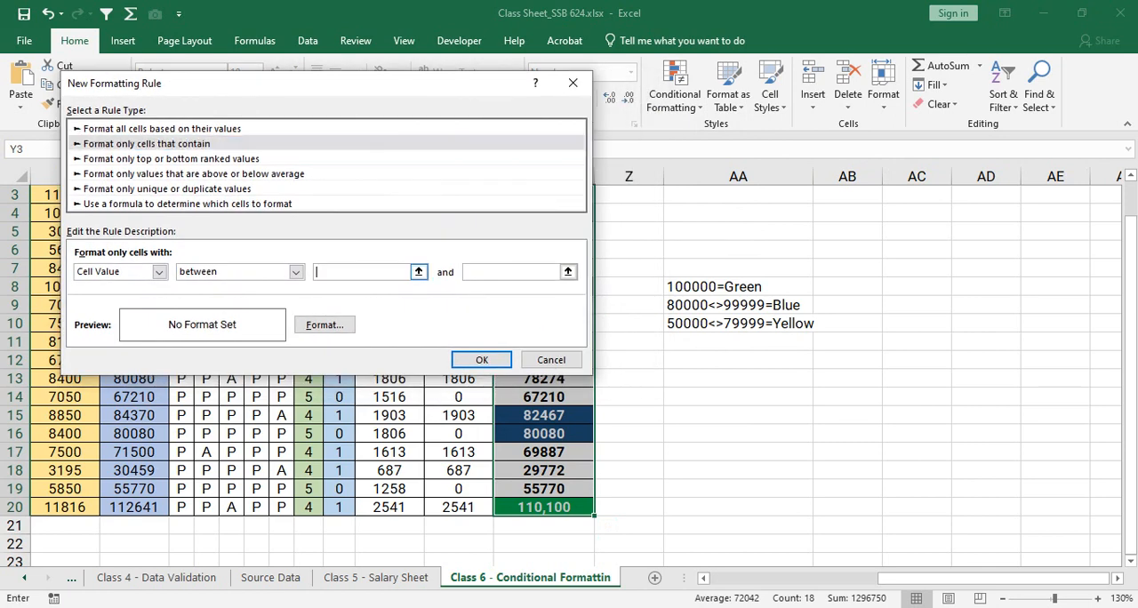
type("50000")
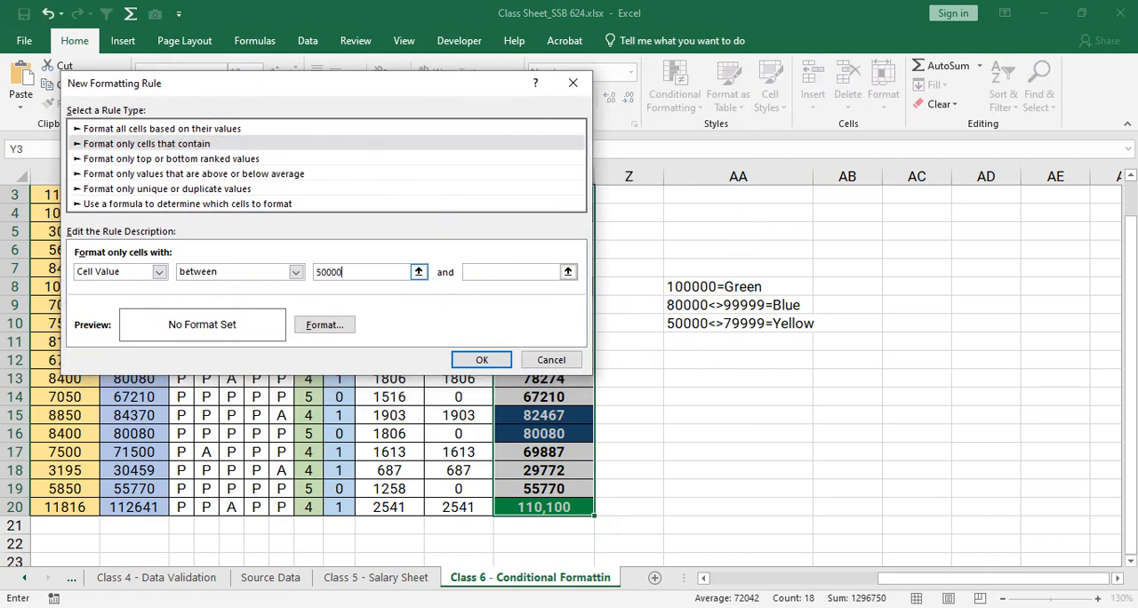
left_click(499, 272)
type("79999")
- Set the rule's background fill to yellow
left_click(325, 325)
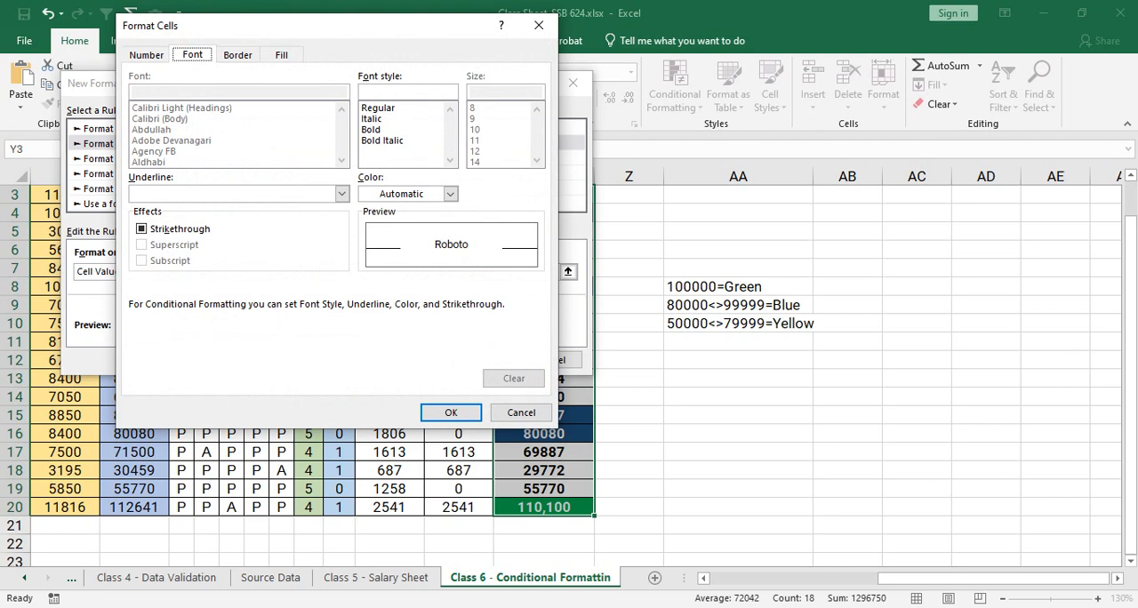
left_click(281, 54)
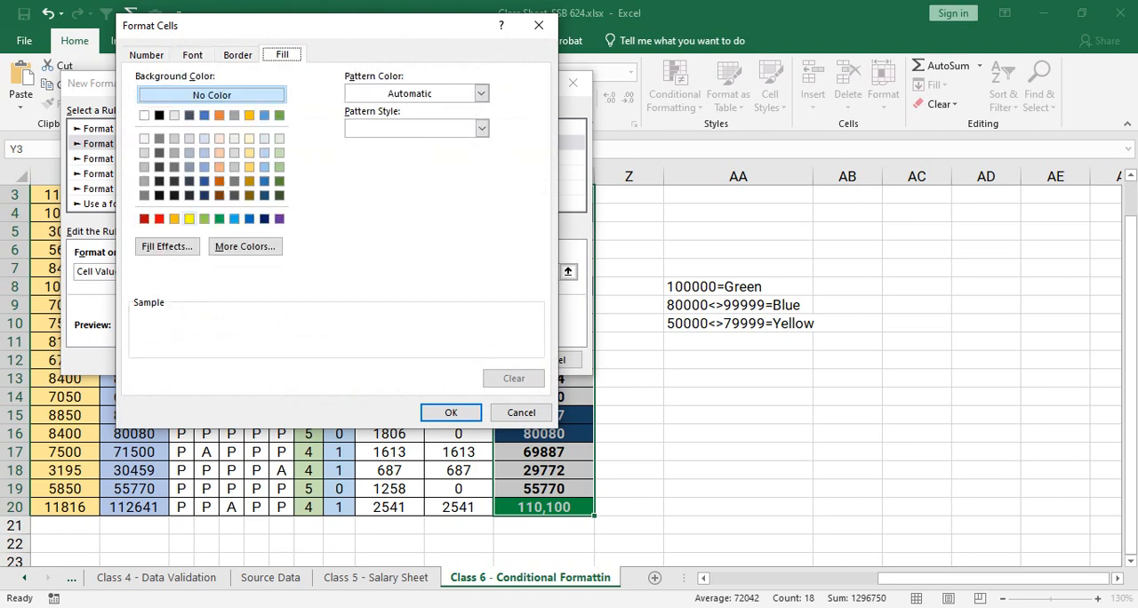
left_click(189, 219)
- Set the rule's font to Bold with Automatic colour, apply the rule, and deselect the Net Payable range
left_click(192, 54)
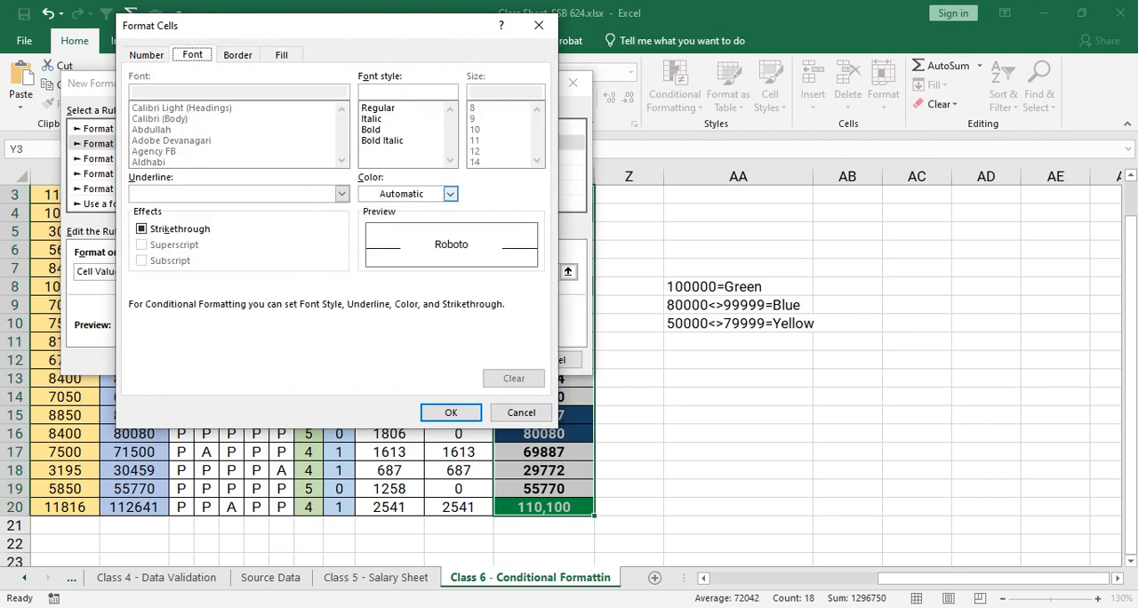
left_click(450, 193)
left_click(418, 213)
left_click(370, 129)
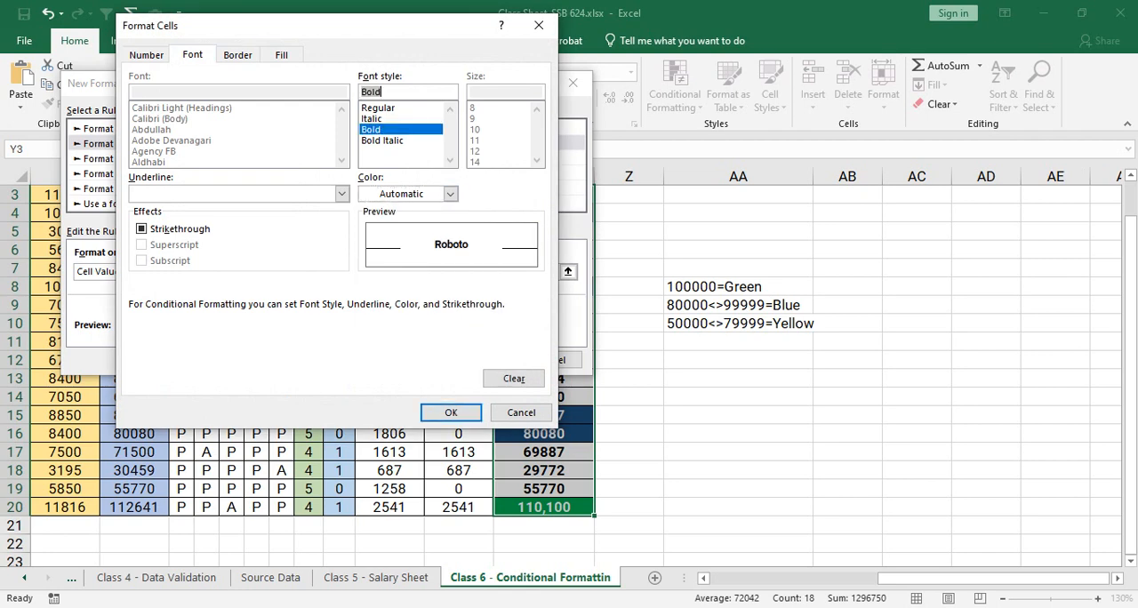
left_click(451, 413)
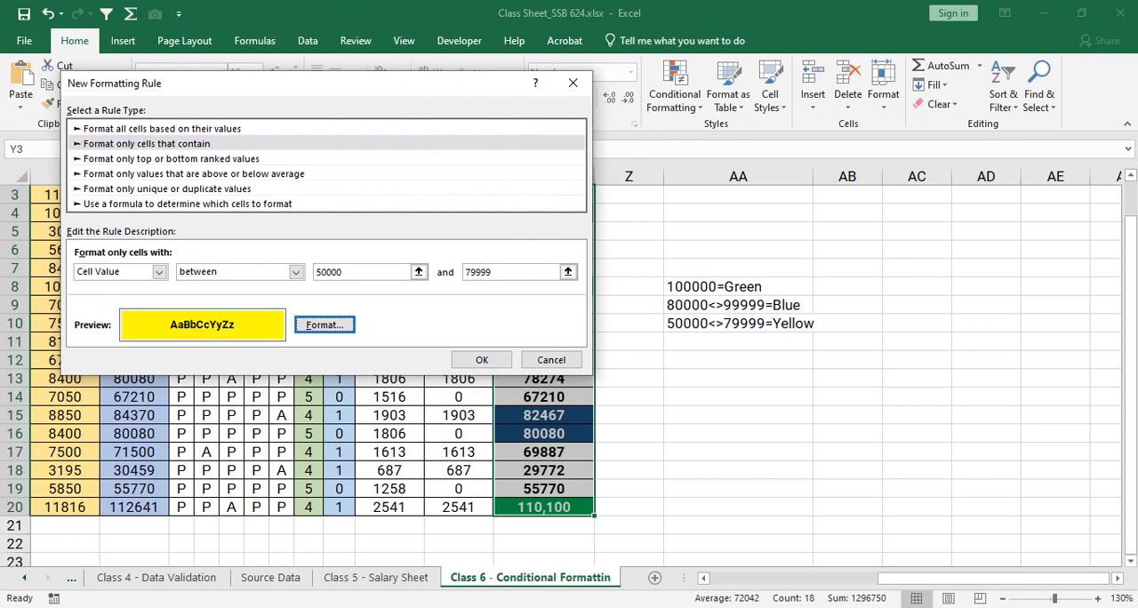
left_click(481, 360)
left_click(629, 269)
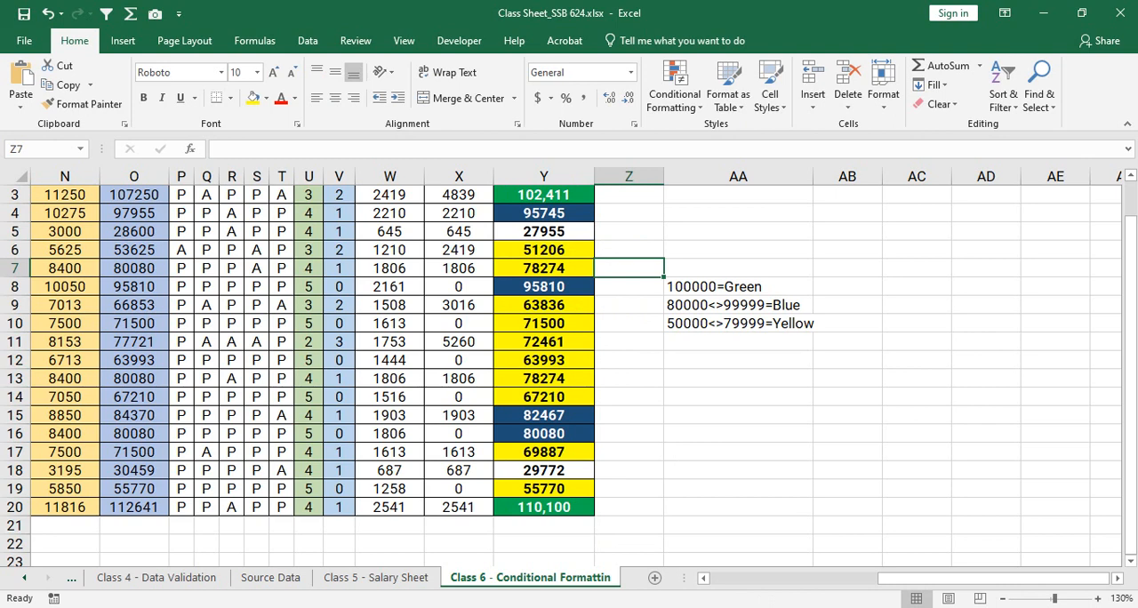
- Examine the coloured Net Payable values in column Y and the attendance cells in row 3
left_click(544, 343)
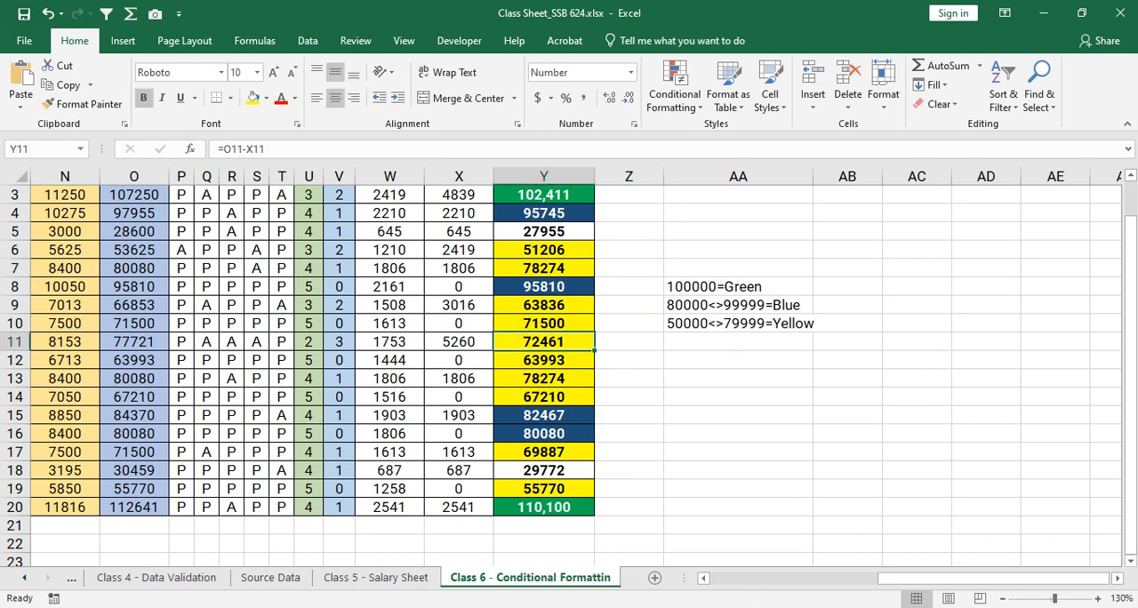
key("Up")
key("Up")
key("Up")
key("Up")
key("Up")
key("Up")
key("Up")
key("Up")
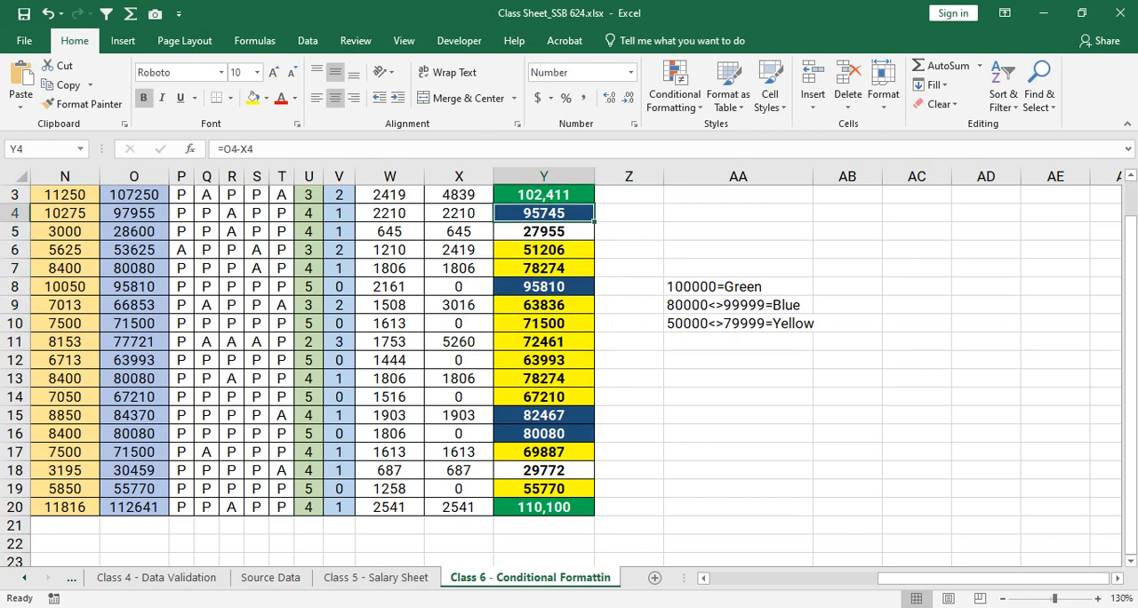
key("Left")
key("Left")
key("Left")
key("Left")
key("Left")
key("Left")
key("Left")
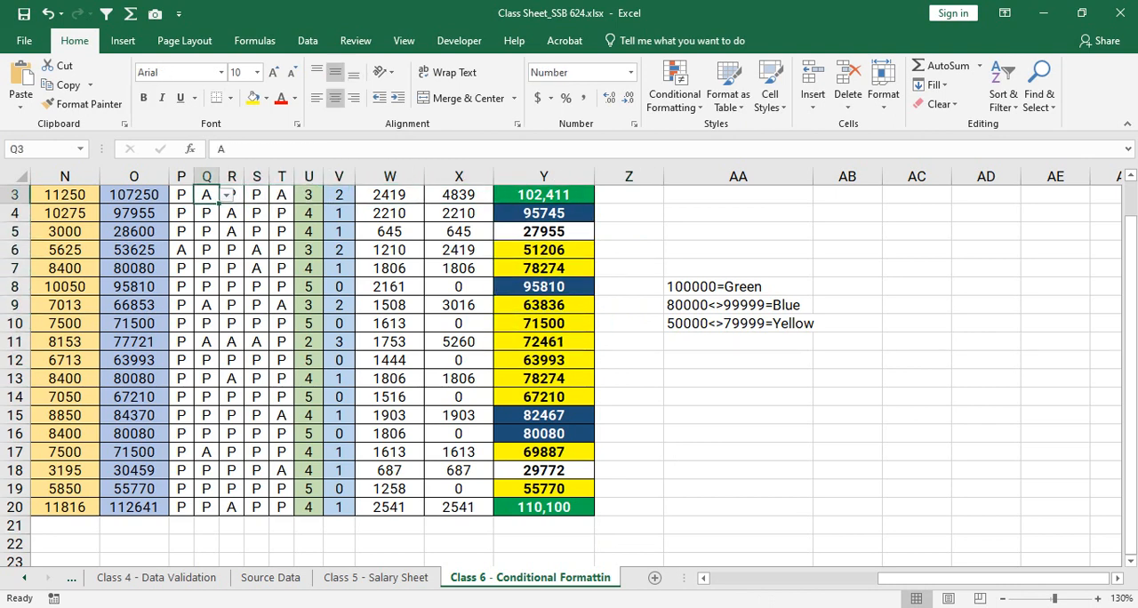
key("Right")
key("Right")
key("Right")
key("Right")
key("Right")
key("Right")
key("Right")
key("Right")
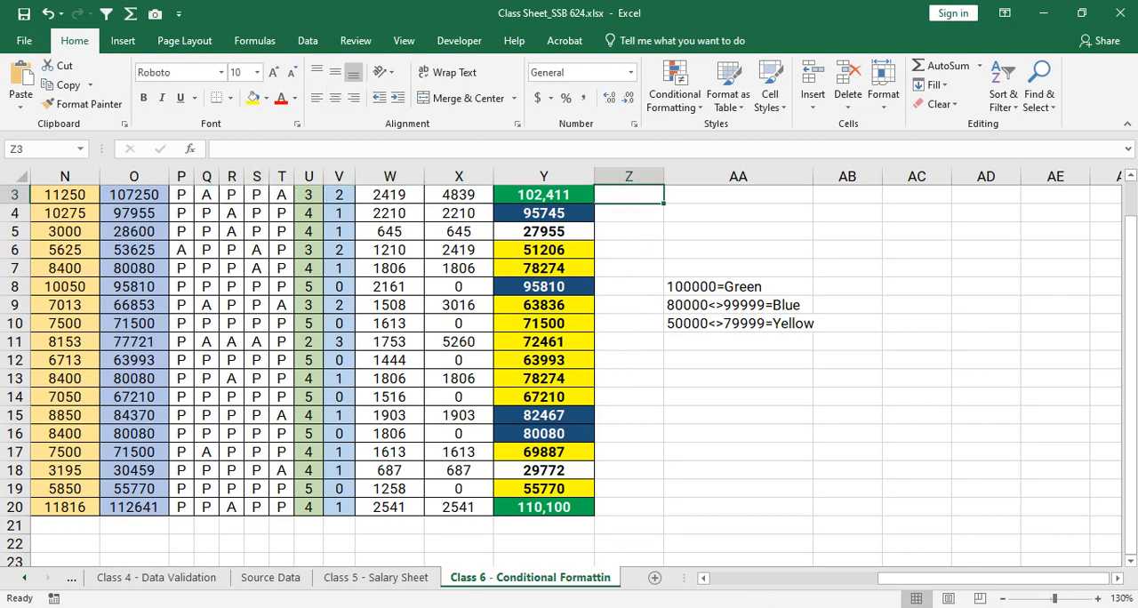
- Set the Basic Salary of the first employee in G3 to 68750
key("Left")
key("Left")
key("Left")
key("Left")
key("Left")
key("Left")
key("Left")
key("Left")
key("Left")
key("Left")
key("Left")
key("Left")
key("Left")
key("Left")
key("Left")
key("Left")
key("Left")
key("Left")
key("Left")
key("Left")
key("Left")
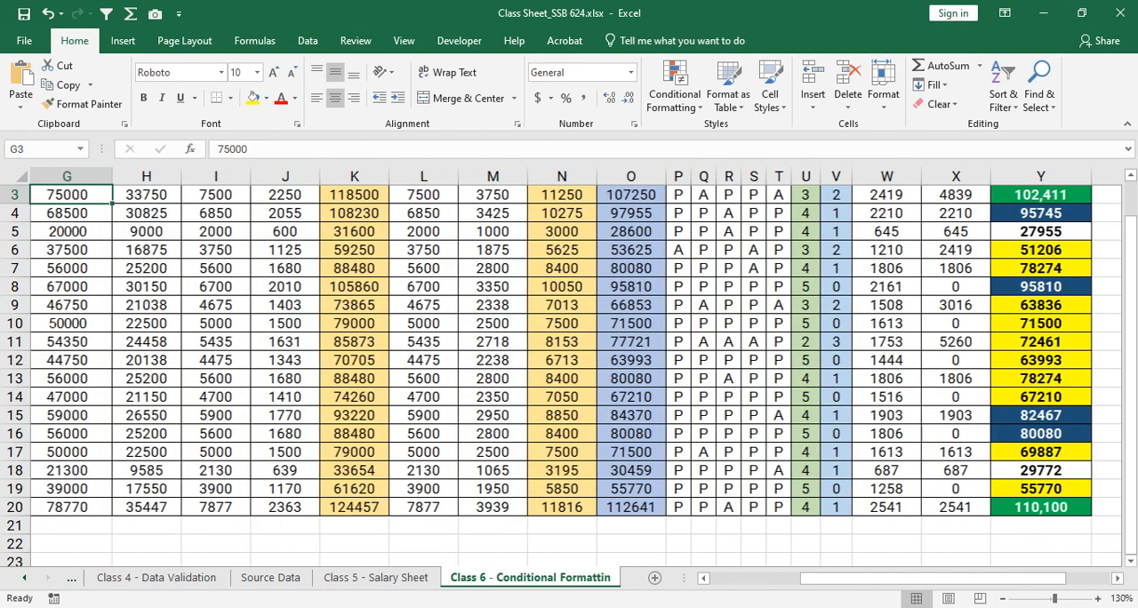
key("Right")
key("Right")
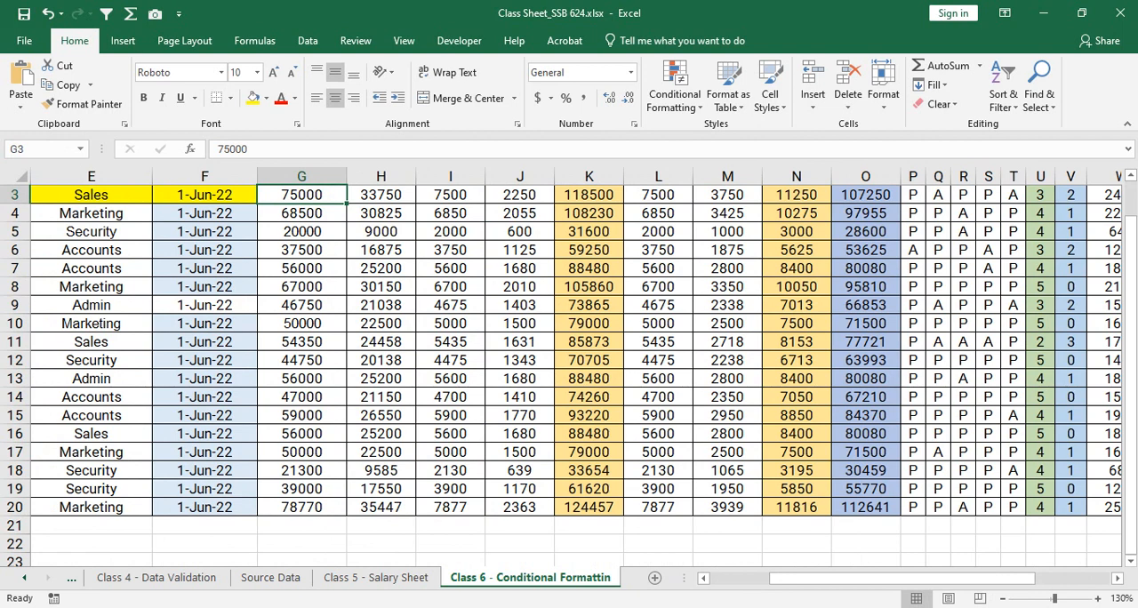
type("68")
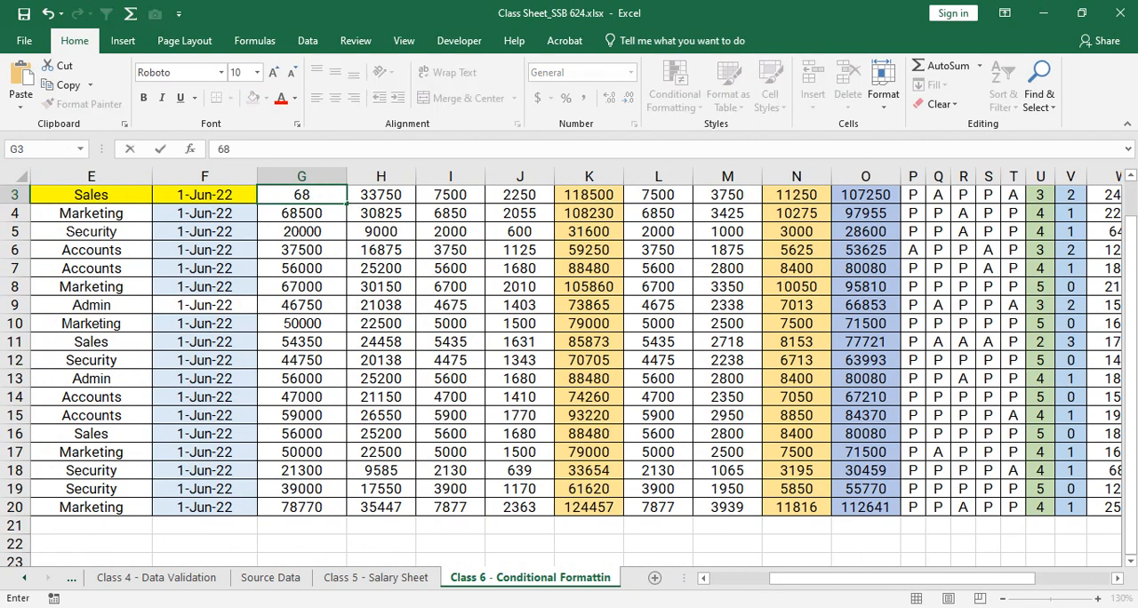
type("750")
key("Return")
- Check how the Net Payable amount and colour in Y3 respond to the changed Basic Salary
key("Up")
key("Right")
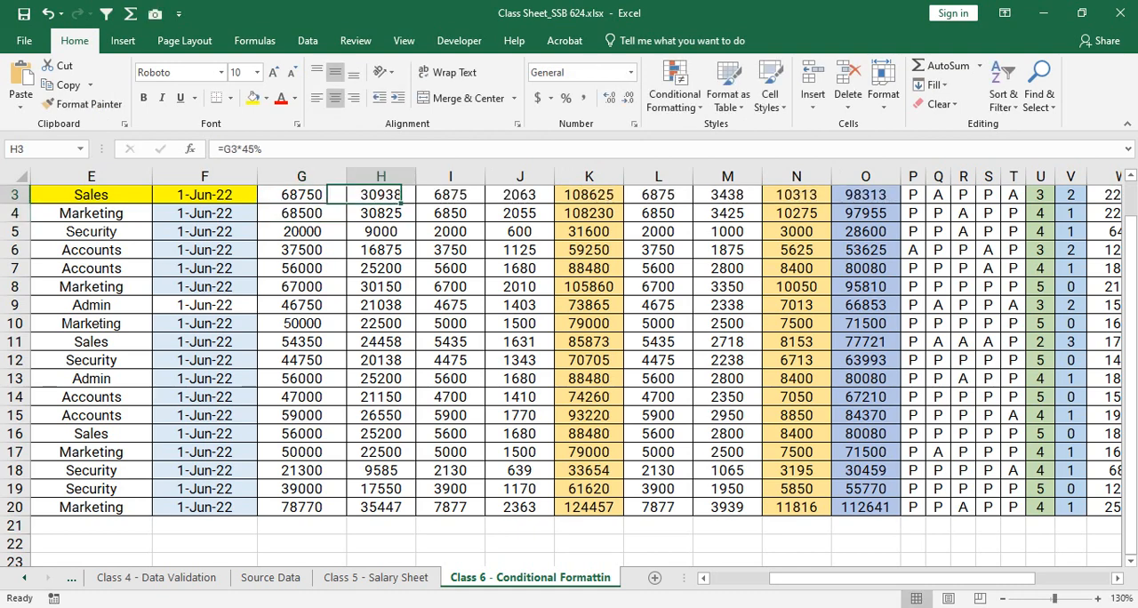
key("Right")
key("Right")
key("Right")
key("Right")
key("Right")
key("Right")
key("Right")
key("Right")
key("Right")
key("Right")
key("Right")
key("Right")
key("Right")
key("Right")
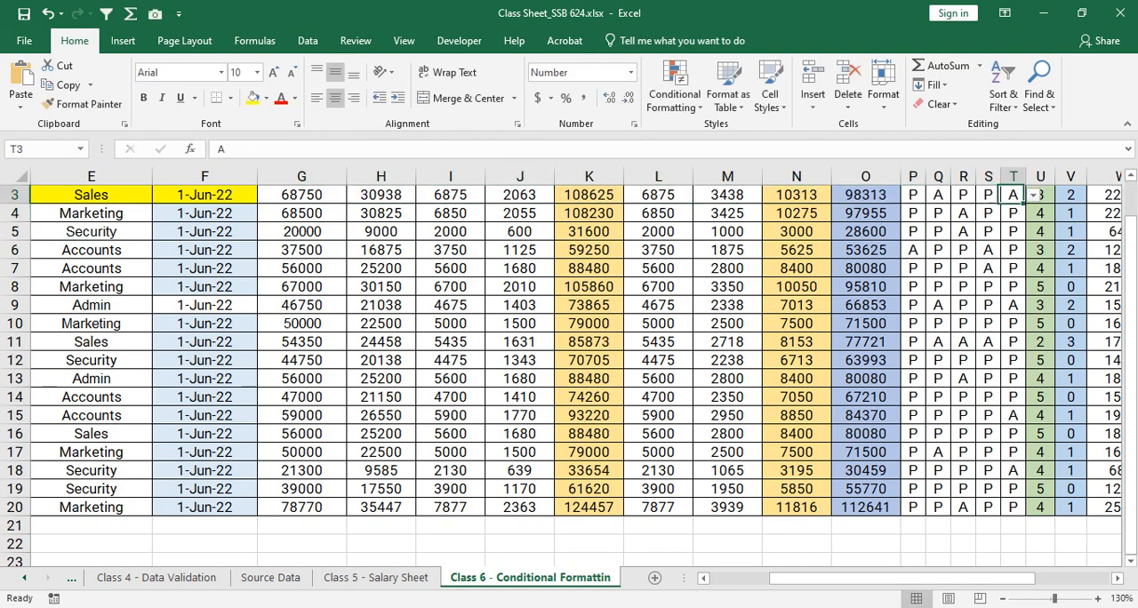
key("Right")
key("Right")
key("Right")
key("Right")
key("Right")
key("Right")
key("Right")
key("Right")
key("Right")
key("Left")
key("Left")
key("Left")
key("Left")
key("Left")
key("Left")
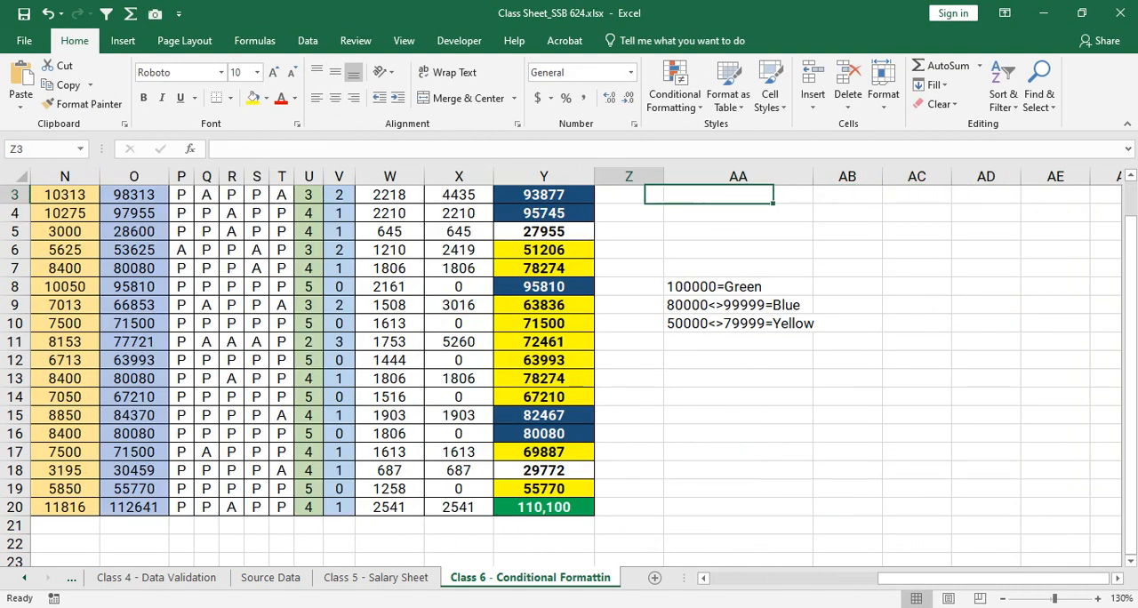
key("Up")
key("Down")
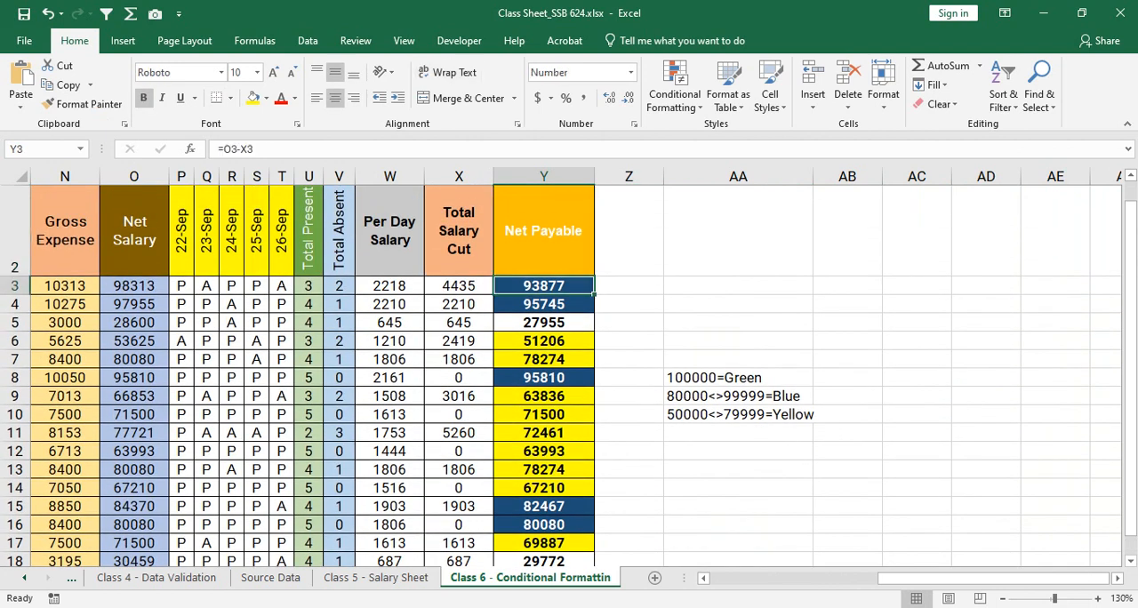
- Compare the Net Payable value in Y3 with the 80000<>99999=Blue note in AA9
key("Left")
key("Right")
key("Down")
key("Down")
key("Right")
key("Right")
key("Down")
key("Down")
key("Down")
key("Down")
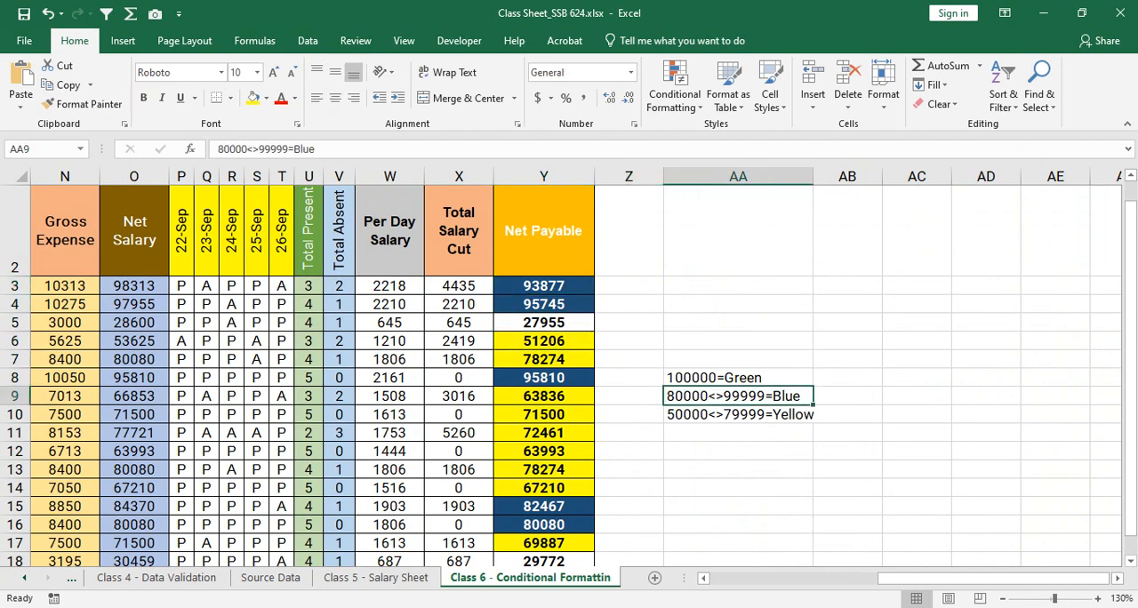
- Set the Basic Salary in G3 to 46500
key("Up")
key("Up")
key("Up")
key("Up")
key("Up")
key("Up")
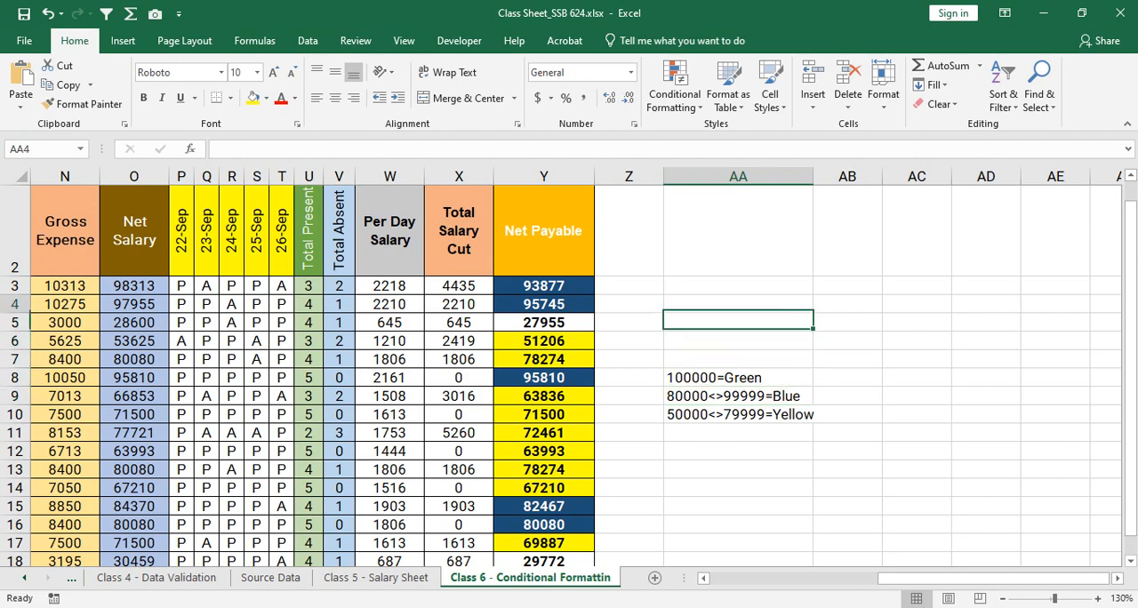
key("Left")
key("Left")
key("Left")
key("Left")
key("Left")
key("Left")
key("Left")
key("Left")
key("Left")
key("Left")
key("Left")
key("Left")
key("Left")
key("Left")
key("Left")
key("Left")
key("Left")
key("Left")
key("Left")
key("Left")
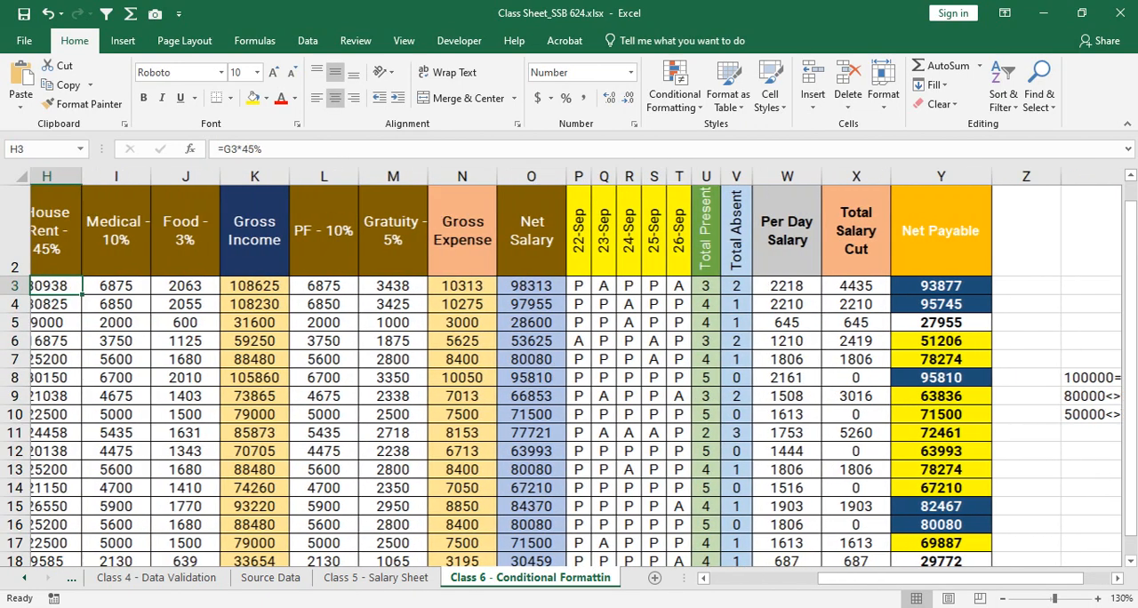
type("46500")
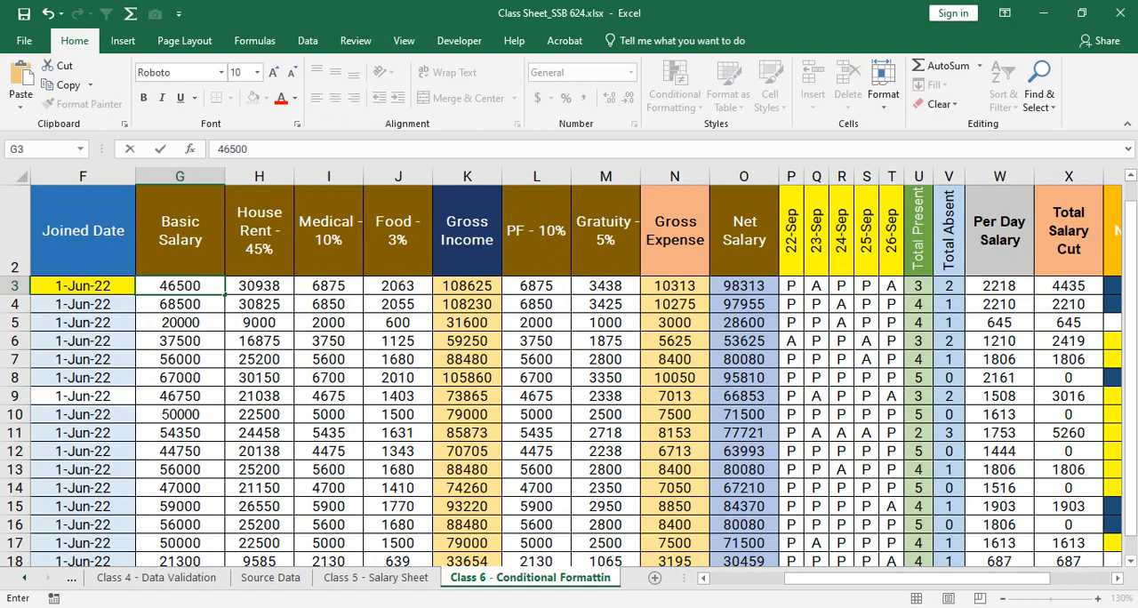
key("Return")
- Check the Net Payable amount and colour in Y3 against the 50000<>79999=Yellow note in AA10
key("Up")
key("Right")
key("Right")
key("Right")
key("Right")
key("Right")
key("Right")
key("Right")
key("Right")
key("Right")
key("Right")
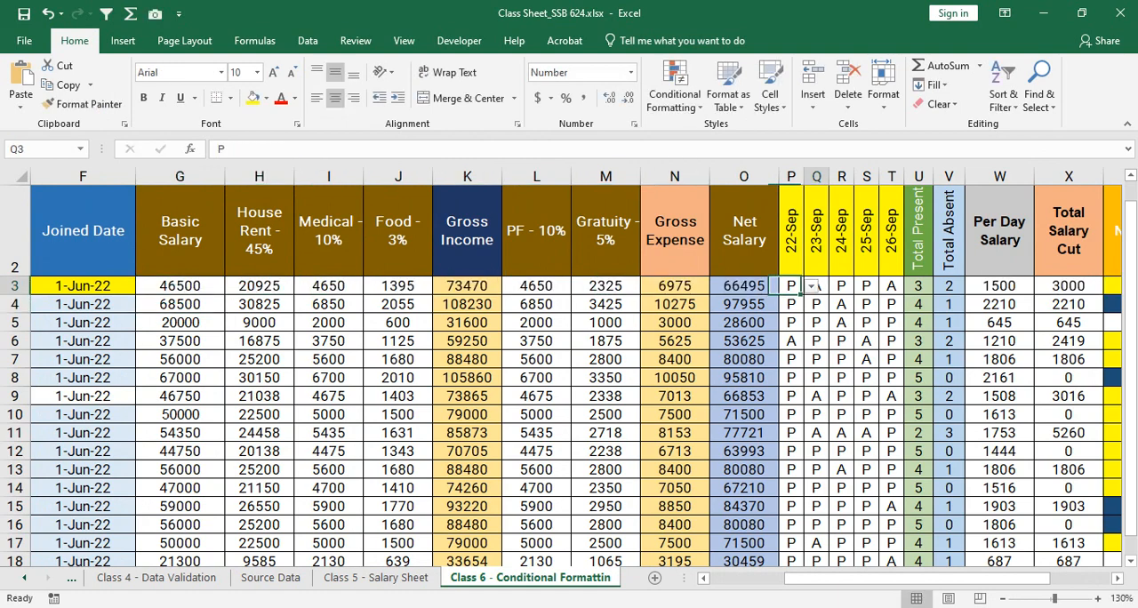
key("Right")
key("Right")
key("Right")
key("Right")
key("Left")
key("Left")
key("Left")
key("Left")
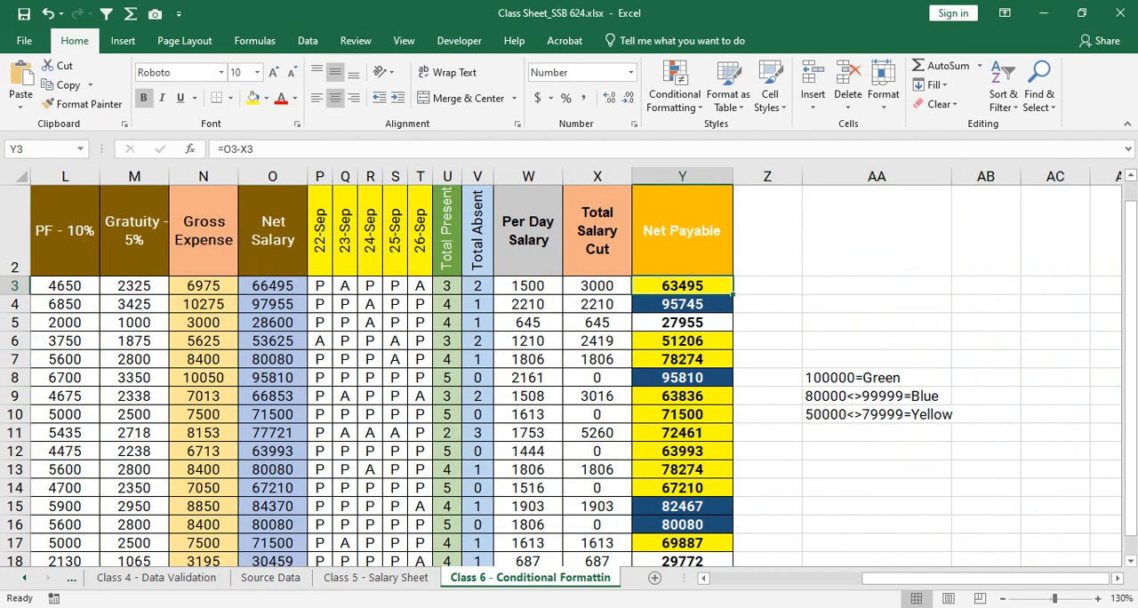
key("Right")
key("Right")
key("Down")
key("Down")
key("Down")
key("Down")
key("Down")
key("Down")
key("Down")
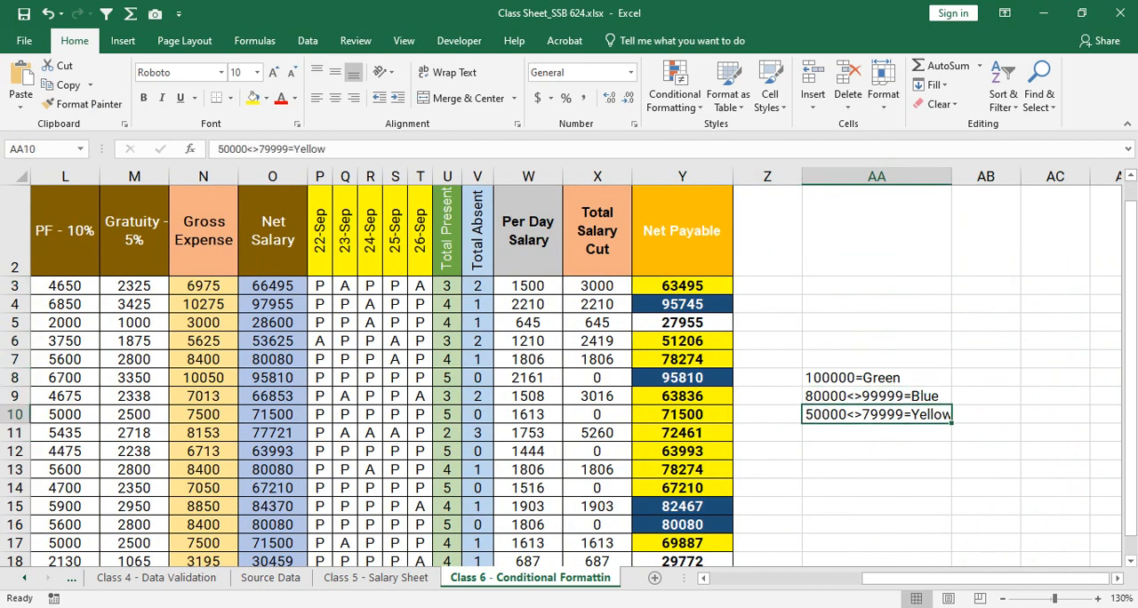
- Set the Basic Salary in G3 to 22500
key("Up")
key("Up")
key("Up")
key("Up")
key("Up")
key("Up")
key("Up")
key("Left")
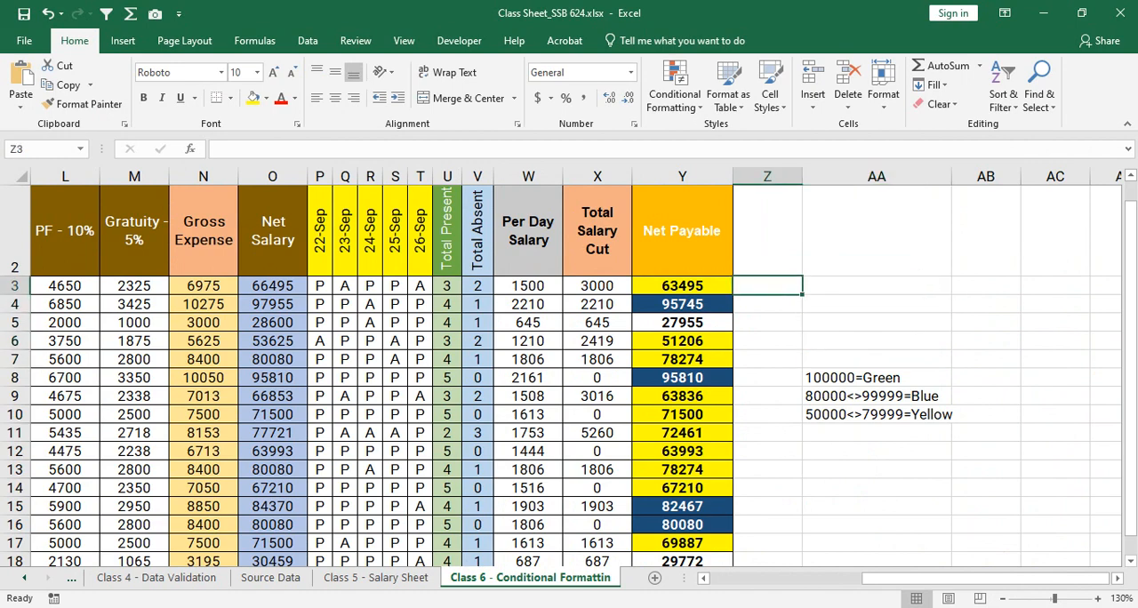
key("Left")
key("Left")
key("ctrl+Left")
key("Right")
key("Right")
key("Right")
key("Right")
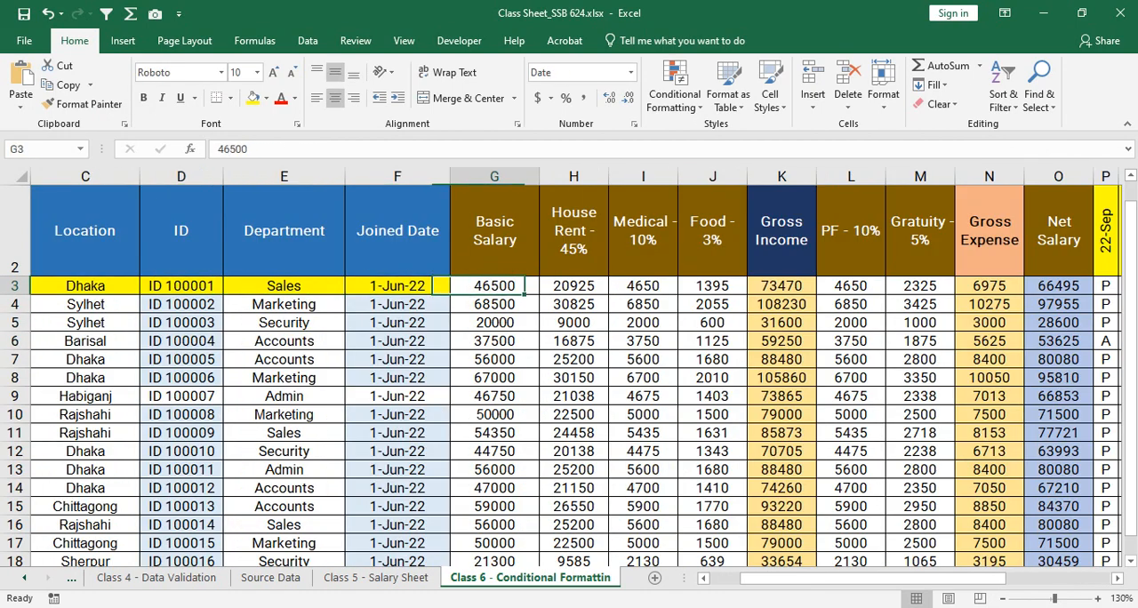
type("22500")
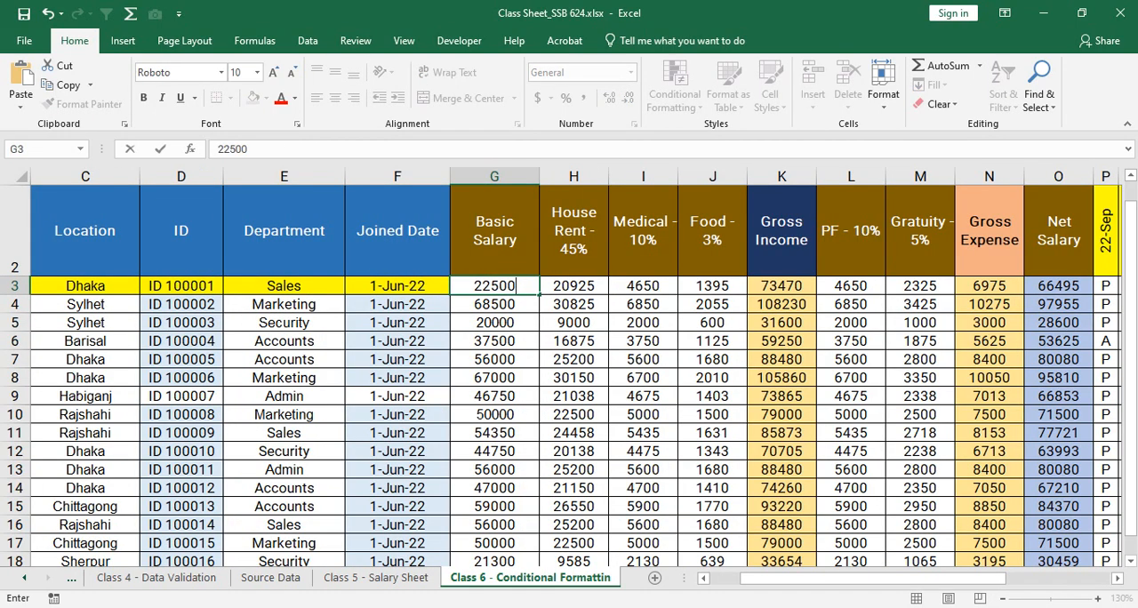
key("Return")
- Check the Net Payable amount and formatting in Y3 for a salary below the coloured ranges
key("Up")
key("Right")
key("Right")
key("Right")
key("Right")
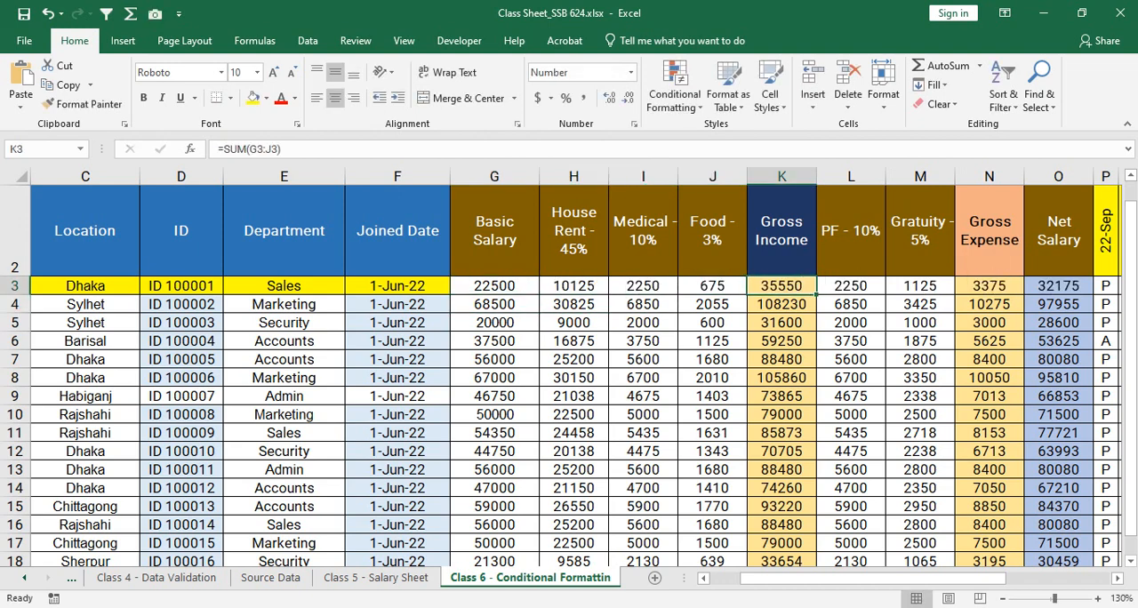
key("Right")
key("Right")
key("Right")
key("Right")
key("Right")
key("Right")
key("Right")
key("Right")
key("Right")
key("Right")
key("Right")
key("Right")
key("Right")
key("Right")
key("Right")
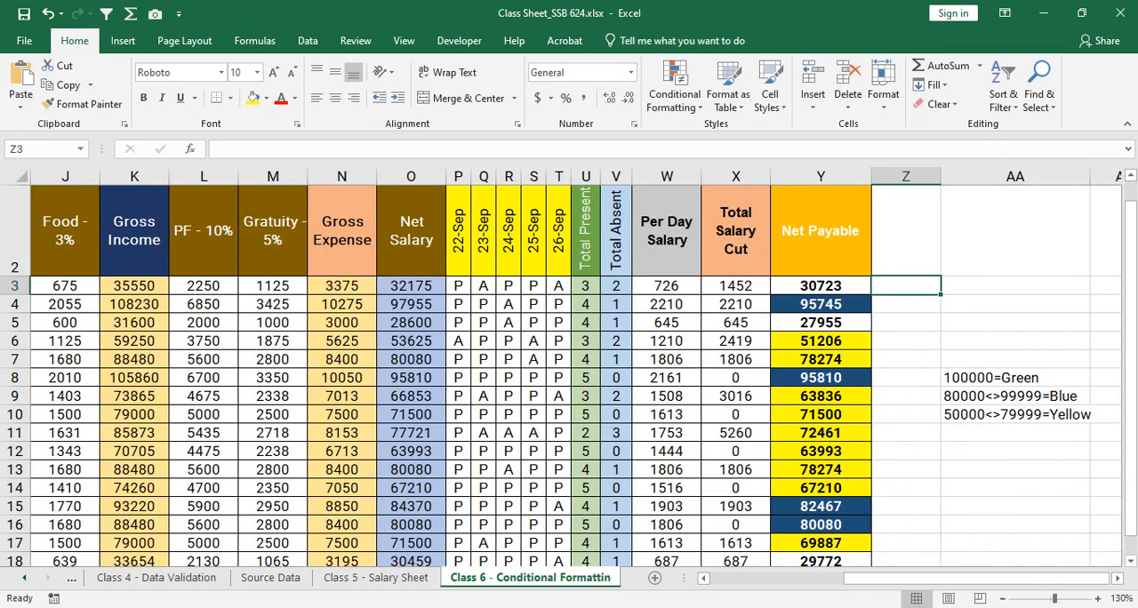
key("Left")
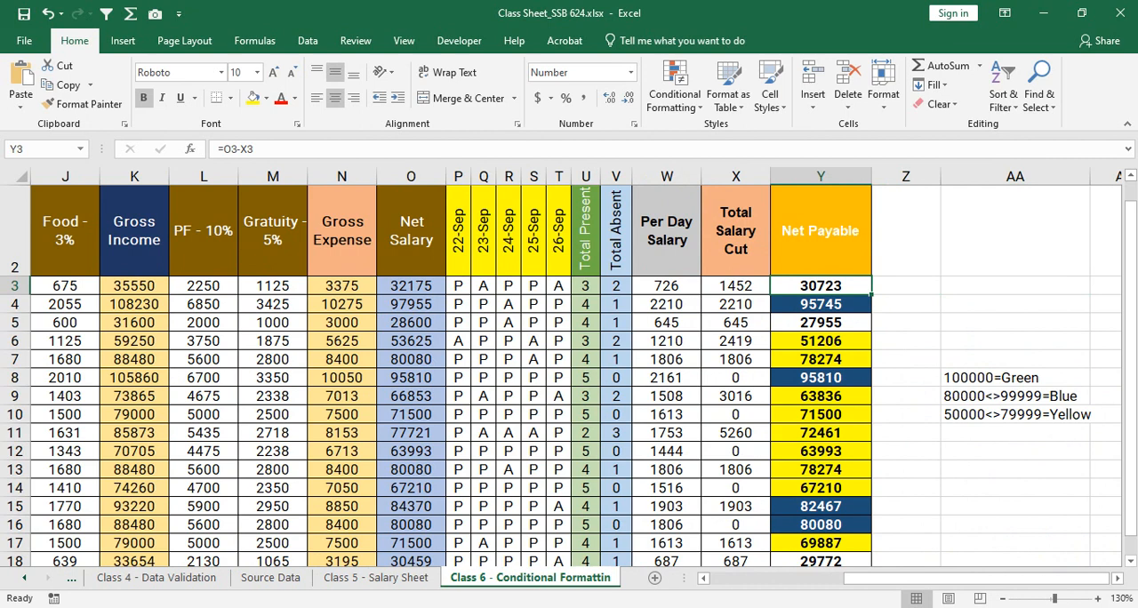
key("Right")
key("Left")
key("Right")
key("Down")
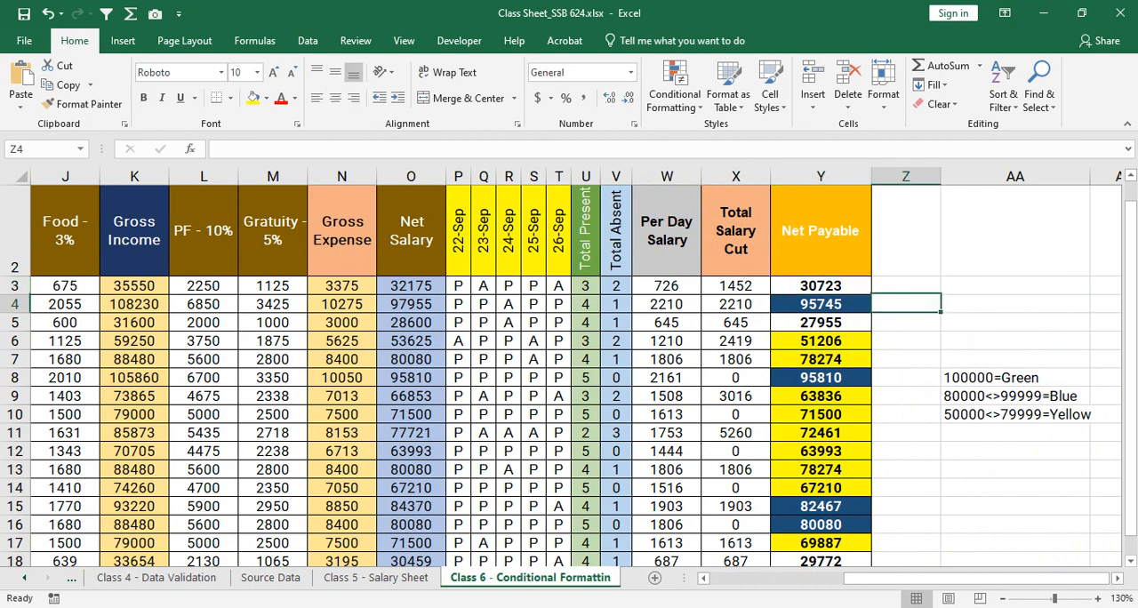
key("Up")
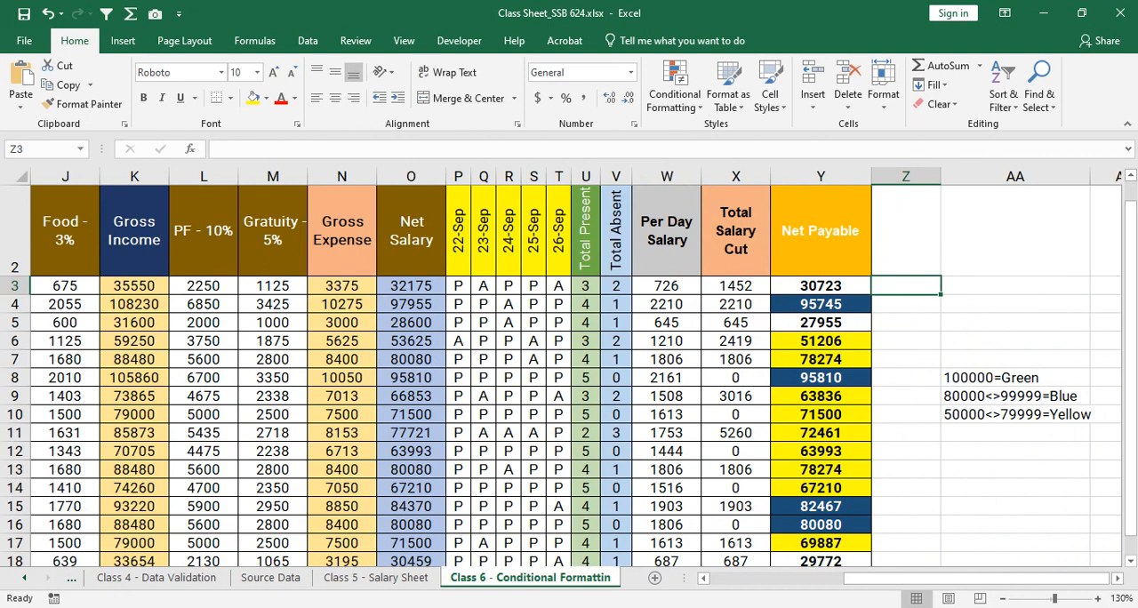
- Set the Basic Salary in G3 to 75000
key("Left")
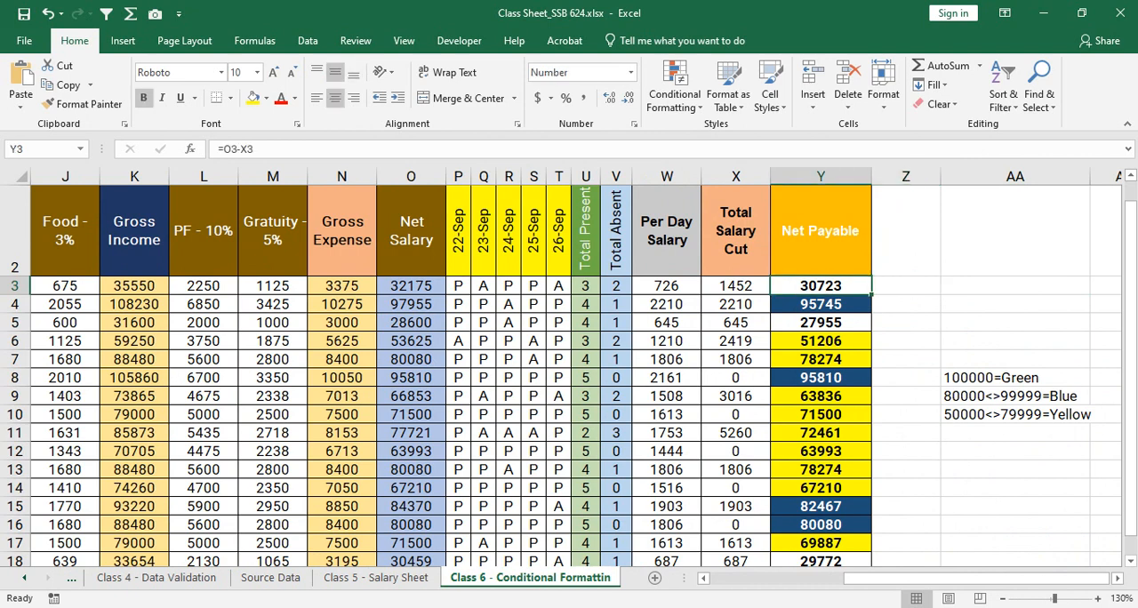
key("Left")
key("Left")
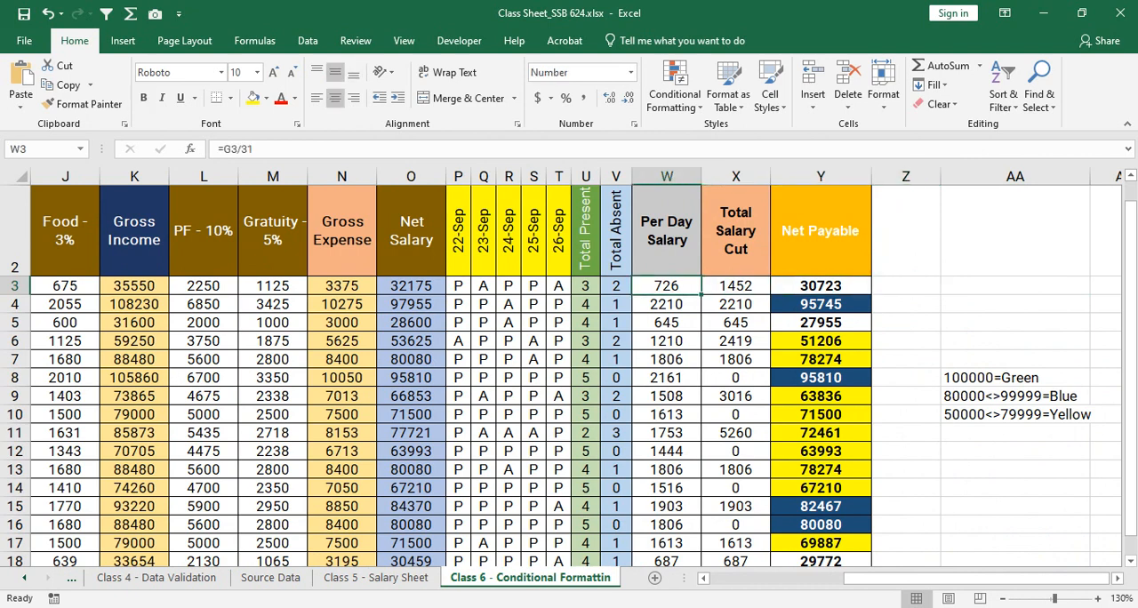
key("Left")
key("Left")
key("Left")
key("Left")
key("Left")
key("Left")
key("Left")
key("Left")
key("Left")
key("Left")
key("Left")
key("Left")
key("Left")
key("Left")
key("Left")
key("Left")
key("Left")
key("Left")
key("Left")
key("Left")
key("Left")
key("Right")
key("Right")
key("Right")
key("Right")
key("Right")
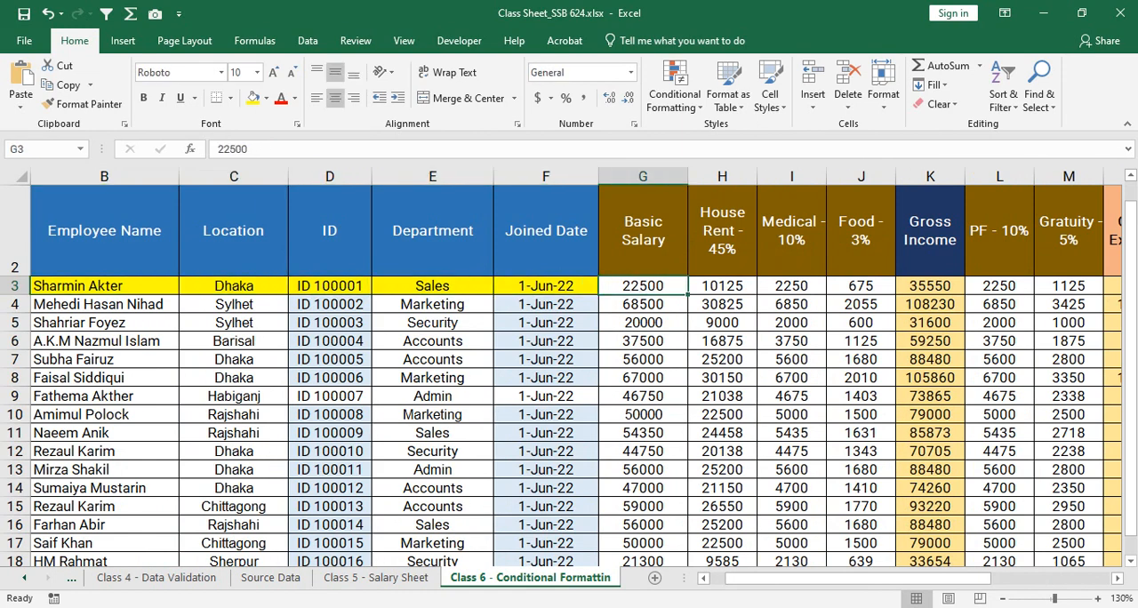
type("7500")
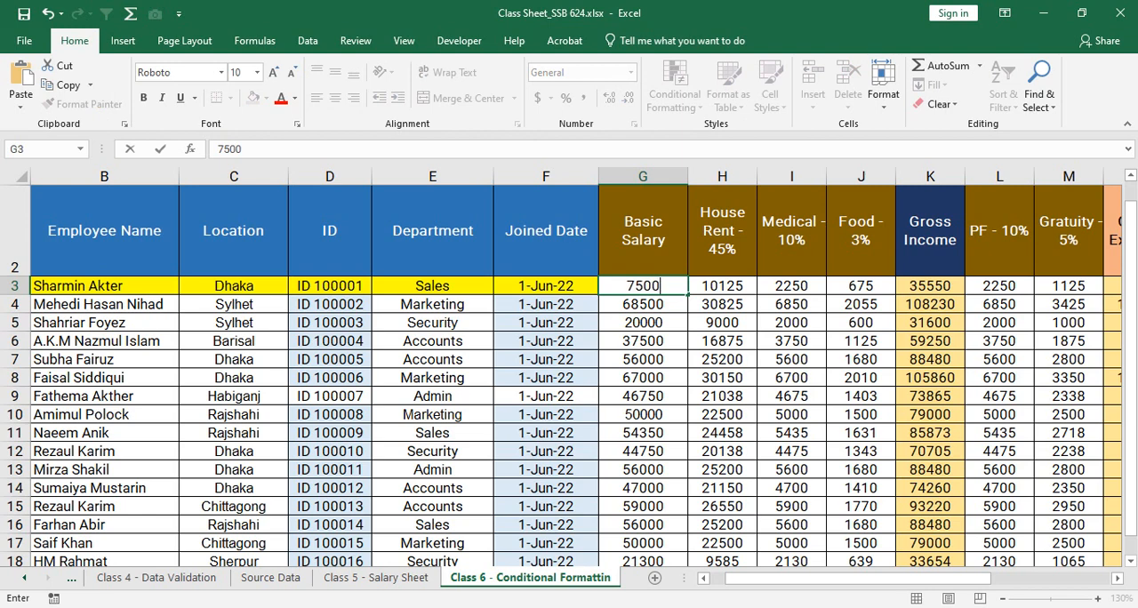
type("0")
key("Return")
- Check the Net Payable amount and colour in Y3 against the 100000=Green note in column AA
key("Up")
key("Right")
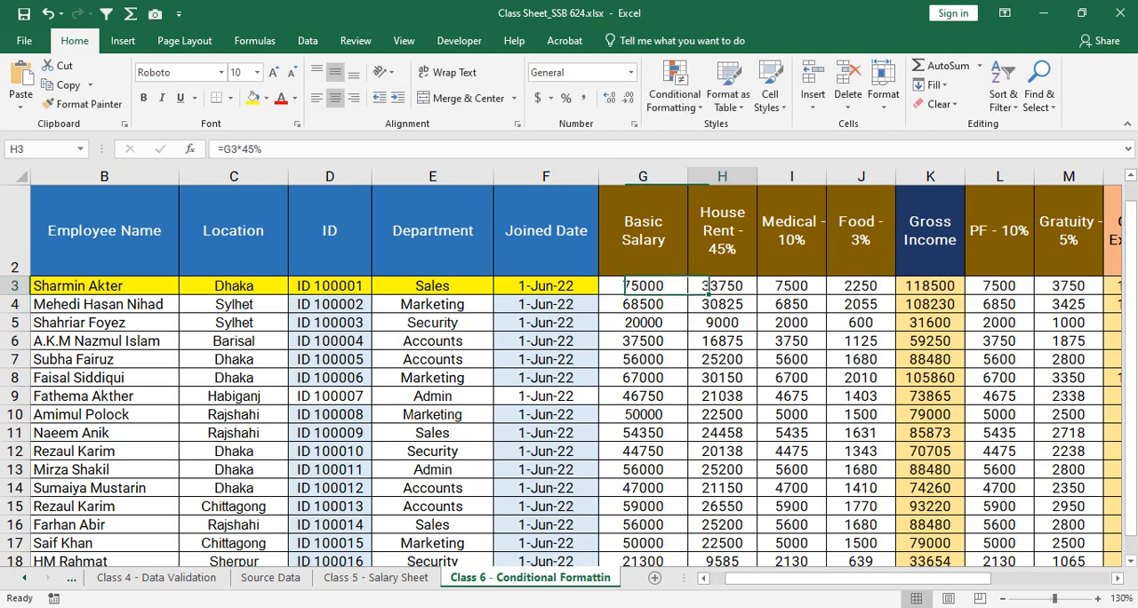
key("Right")
key("Right")
key("Right")
key("Right")
key("Right")
key("Right")
key("Right")
key("Right")
key("Right")
key("Right")
key("Right")
key("Right")
key("Right")
key("Right")
key("Right")
key("Right")
key("Right")
key("Right")
key("Right")
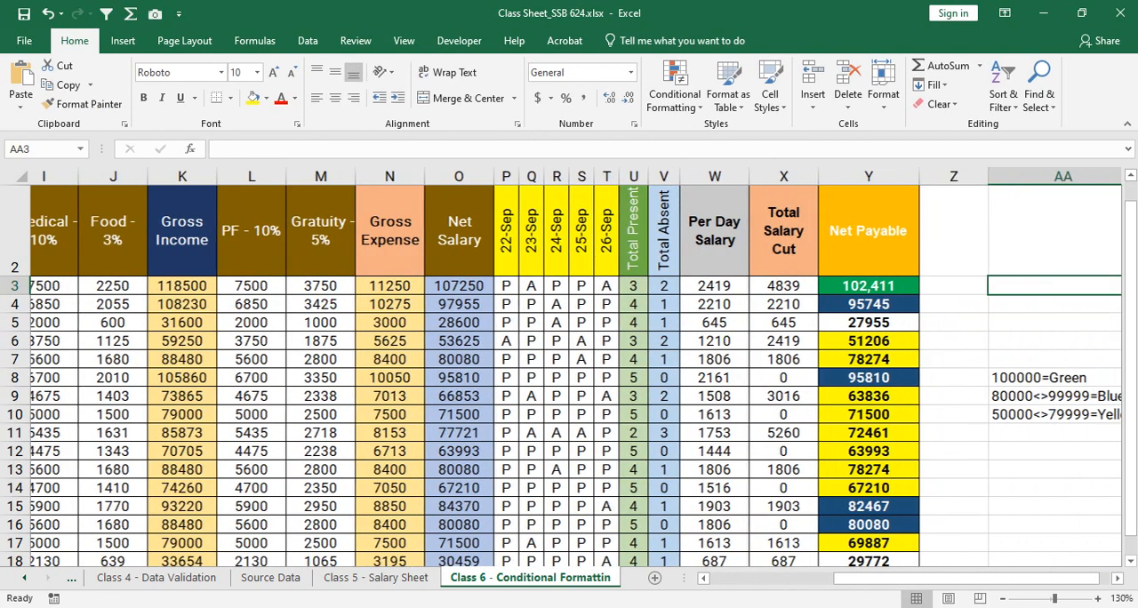
key("Left")
key("Left")
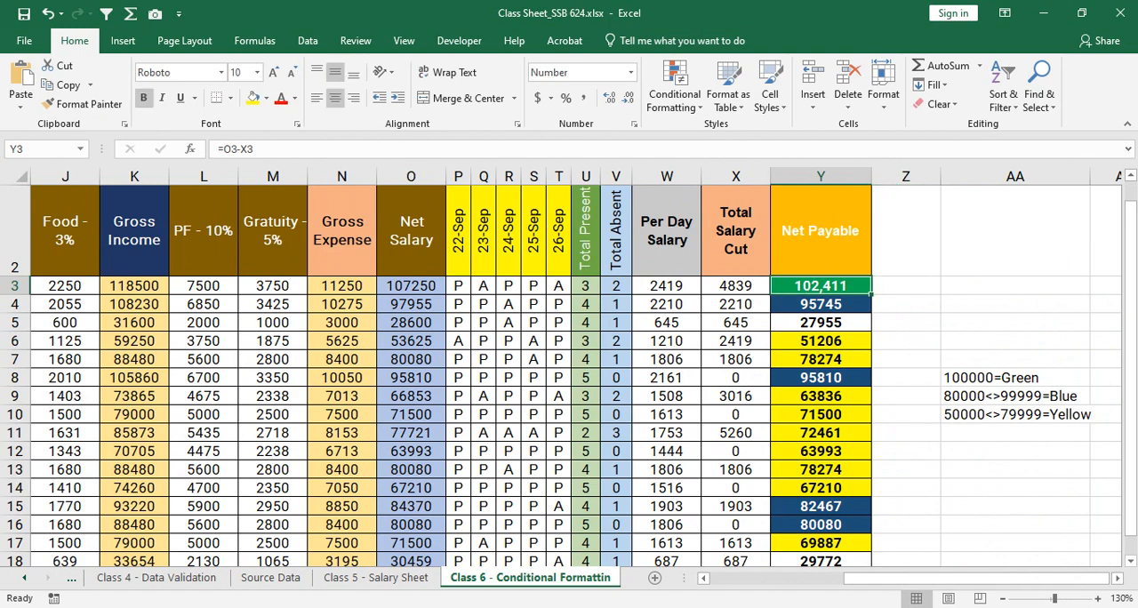
- Review the number format settings of the Net Payable cells Y3:Y20 and leave them without applying anything
key("ctrl+shift+Down")
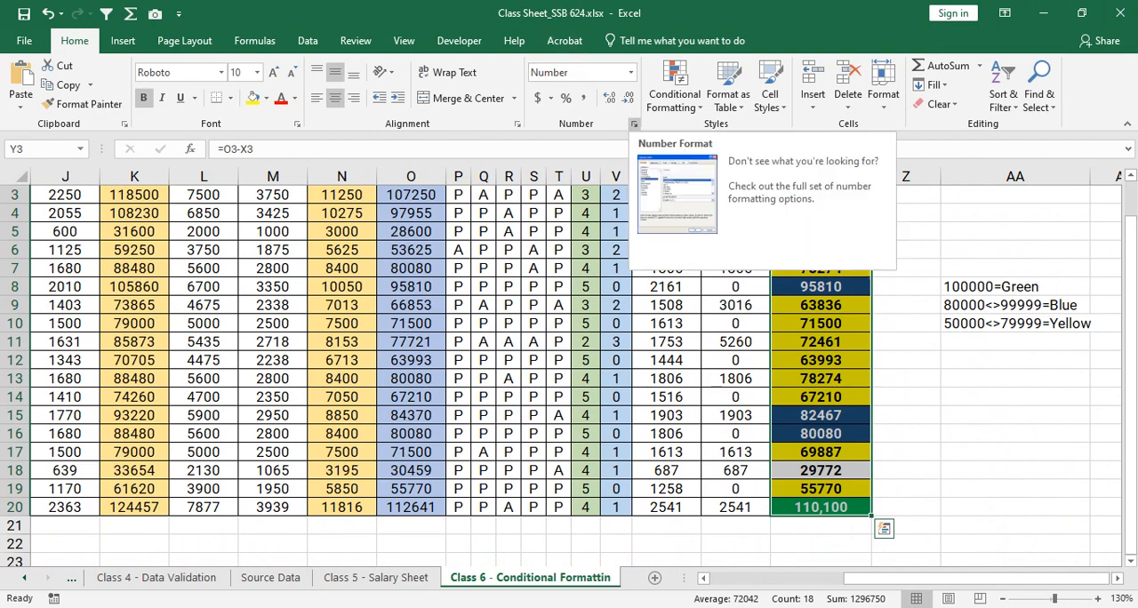
left_click(634, 124)
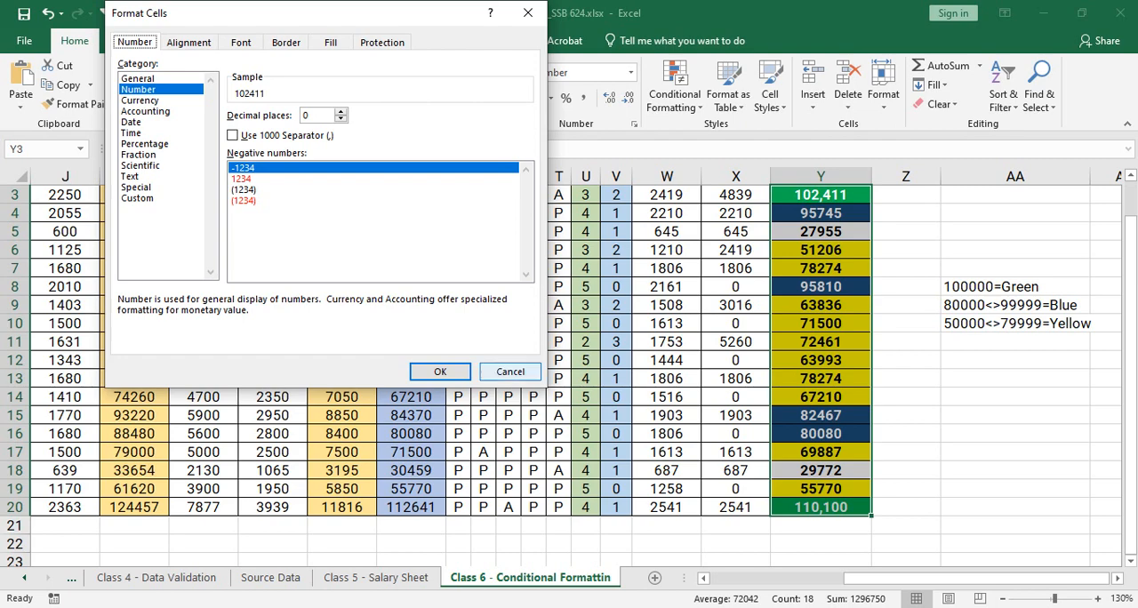
left_click(510, 371)
- Start a "Format only cells that contain" rule for Y3:Y20 and review its number, font, border and fill format options
left_click(675, 89)
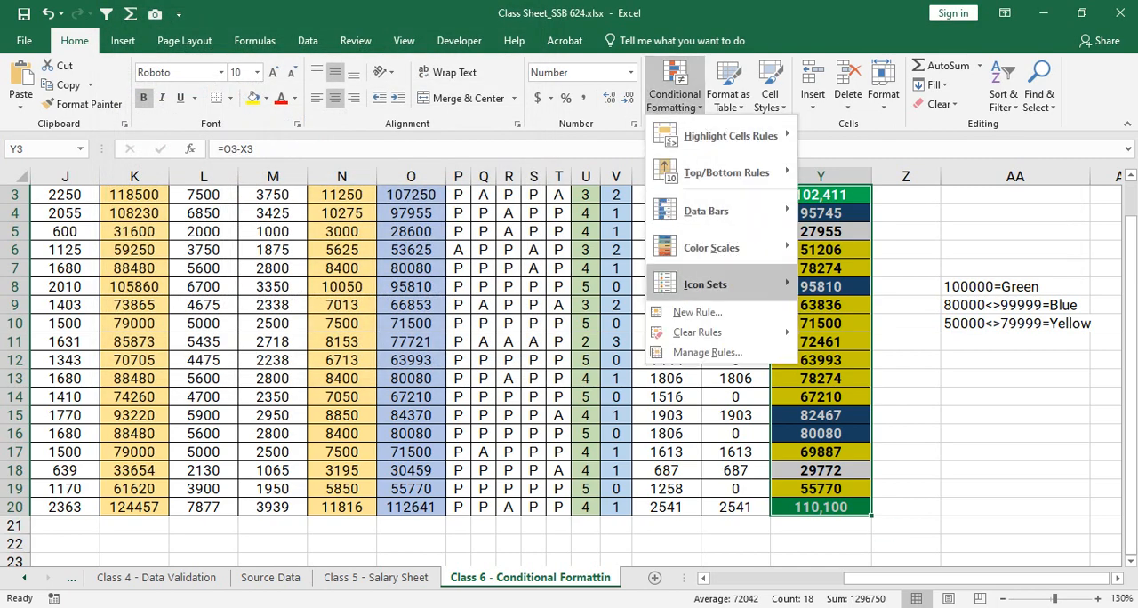
left_click(697, 312)
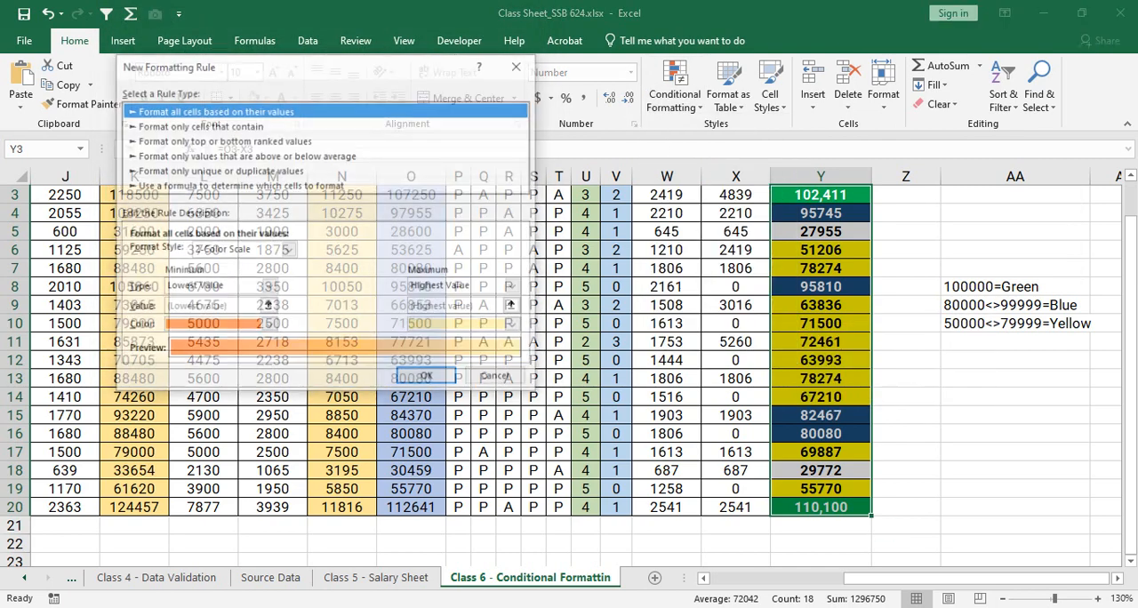
left_click(199, 126)
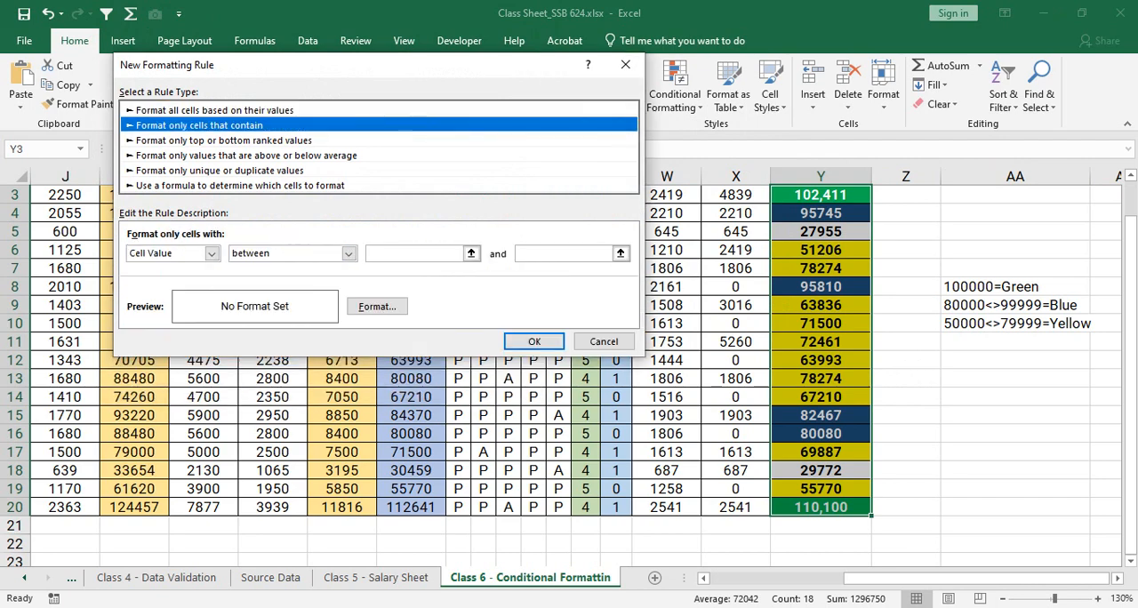
left_click(377, 307)
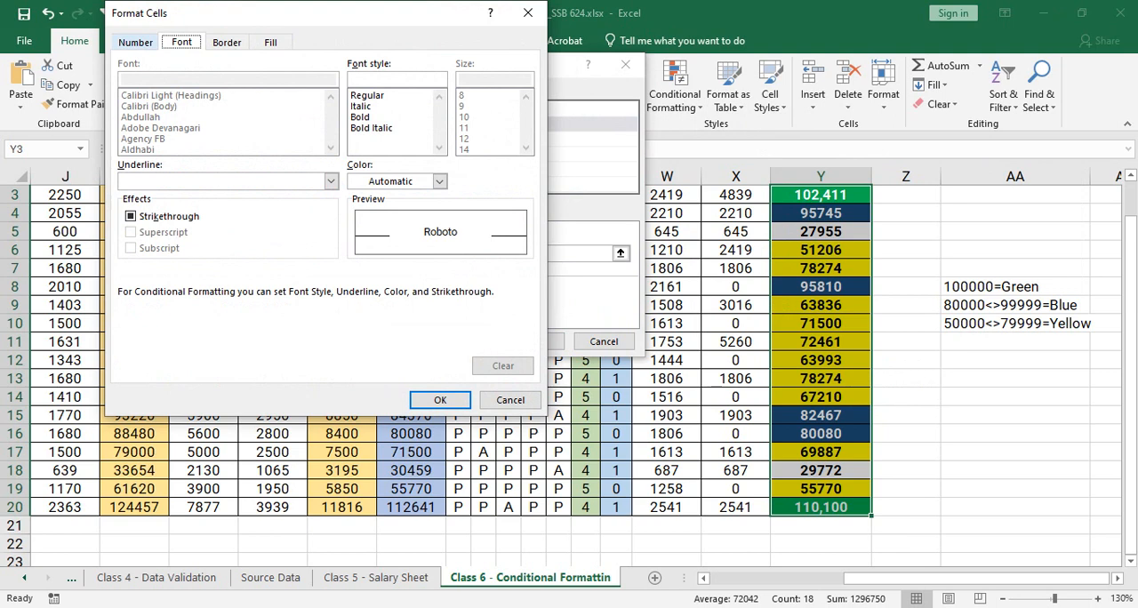
left_click(136, 42)
left_click(182, 42)
left_click(227, 43)
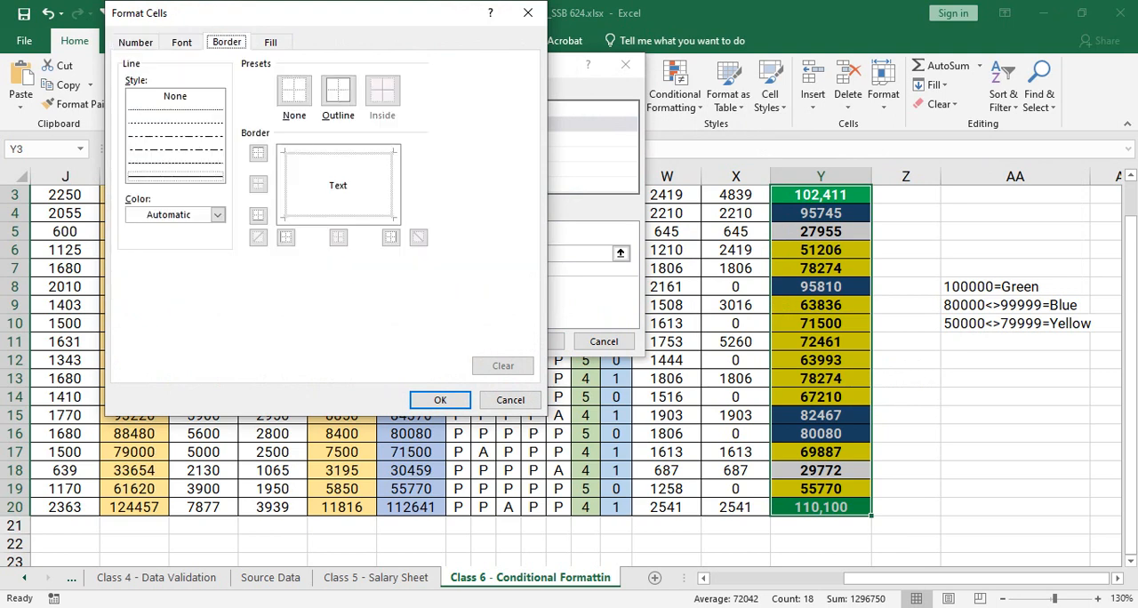
left_click(271, 43)
- Examine the General, Currency, Time, Date and Percentage number formats offered for the new rule, and discard the rule
left_click(136, 43)
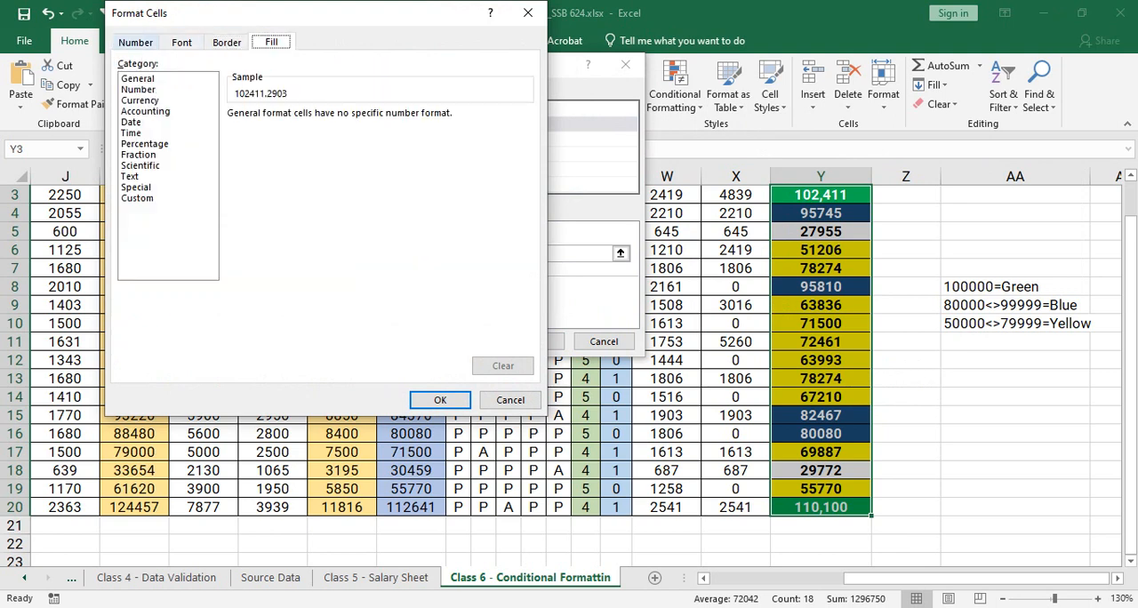
left_click(141, 100)
left_click(138, 90)
left_click(138, 79)
left_click(140, 101)
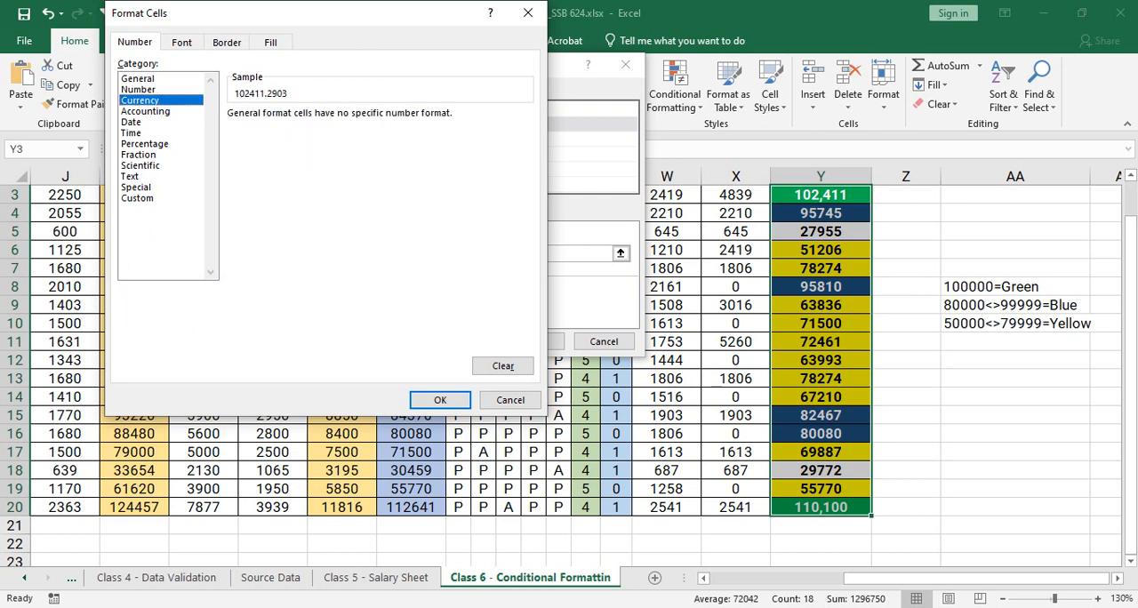
left_click(131, 133)
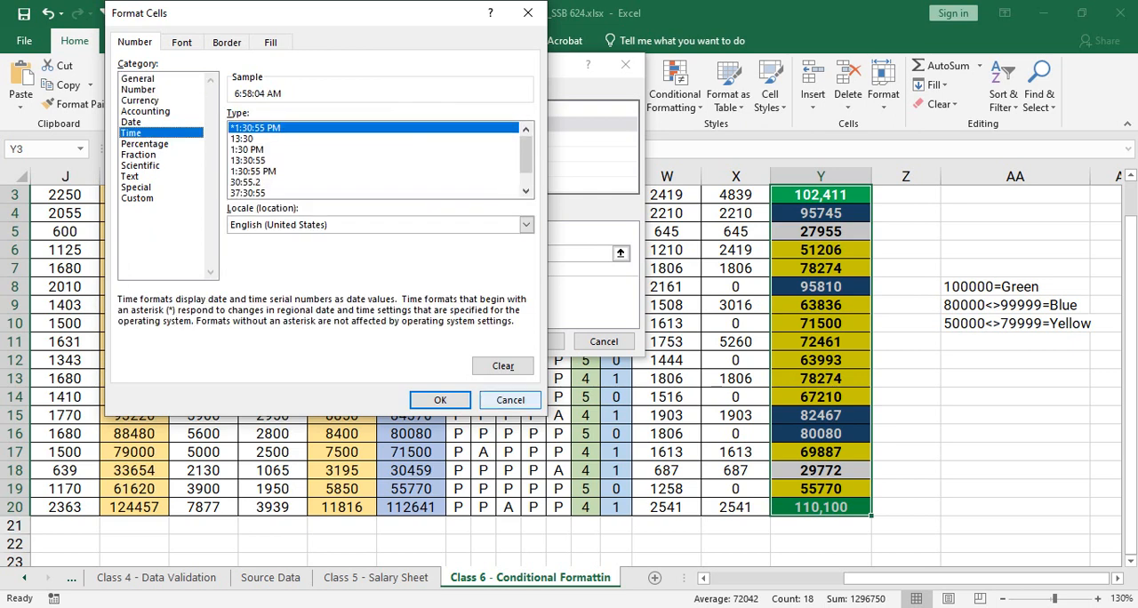
left_click(141, 100)
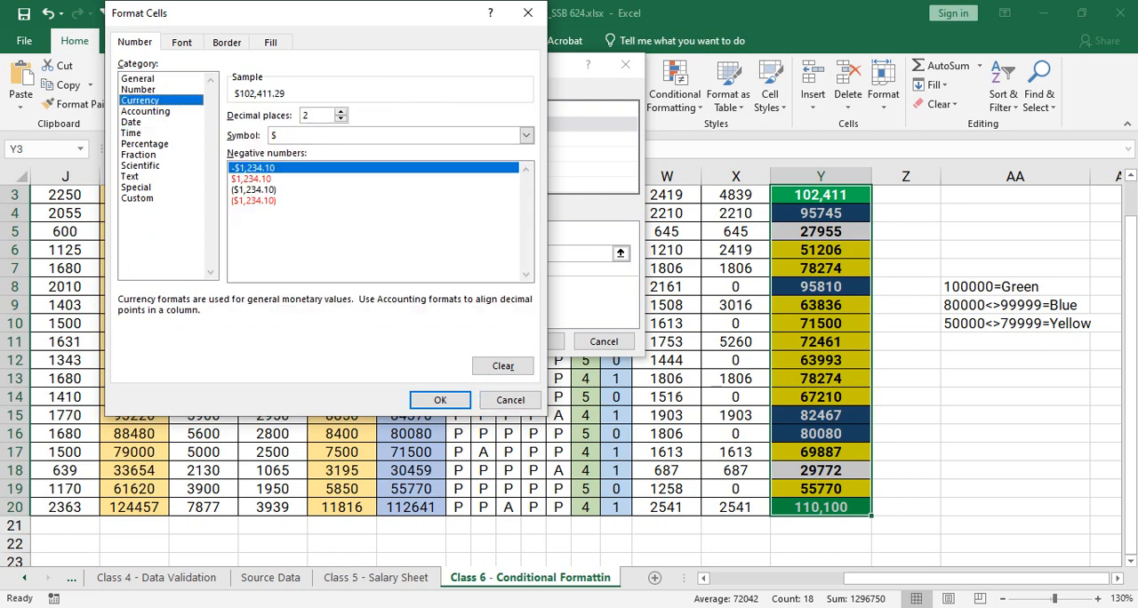
key("Down")
key("Down")
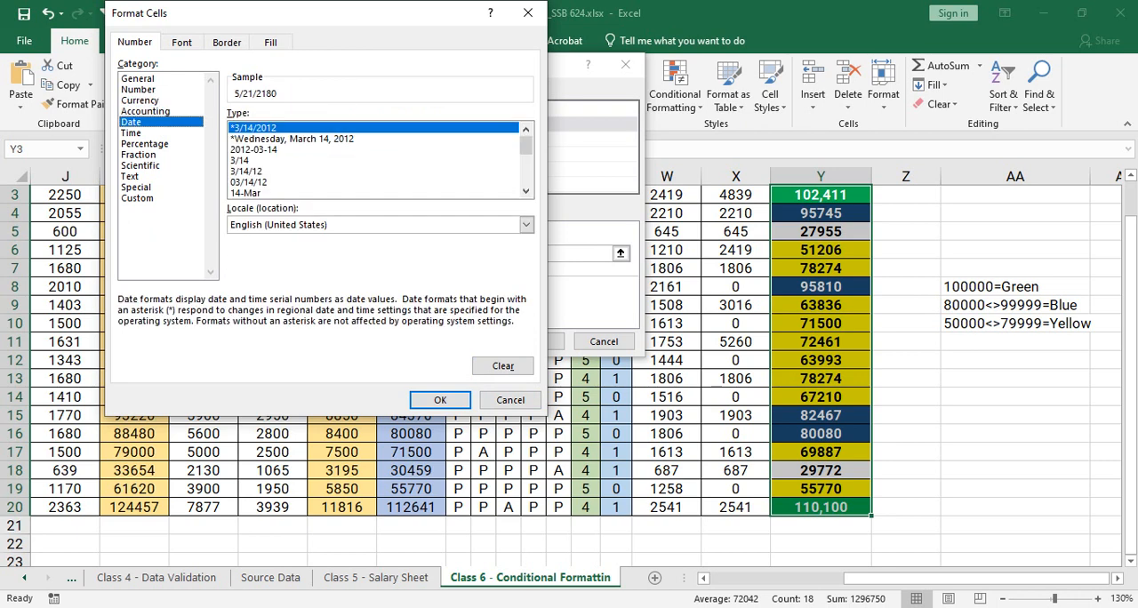
key("Down")
key("Down")
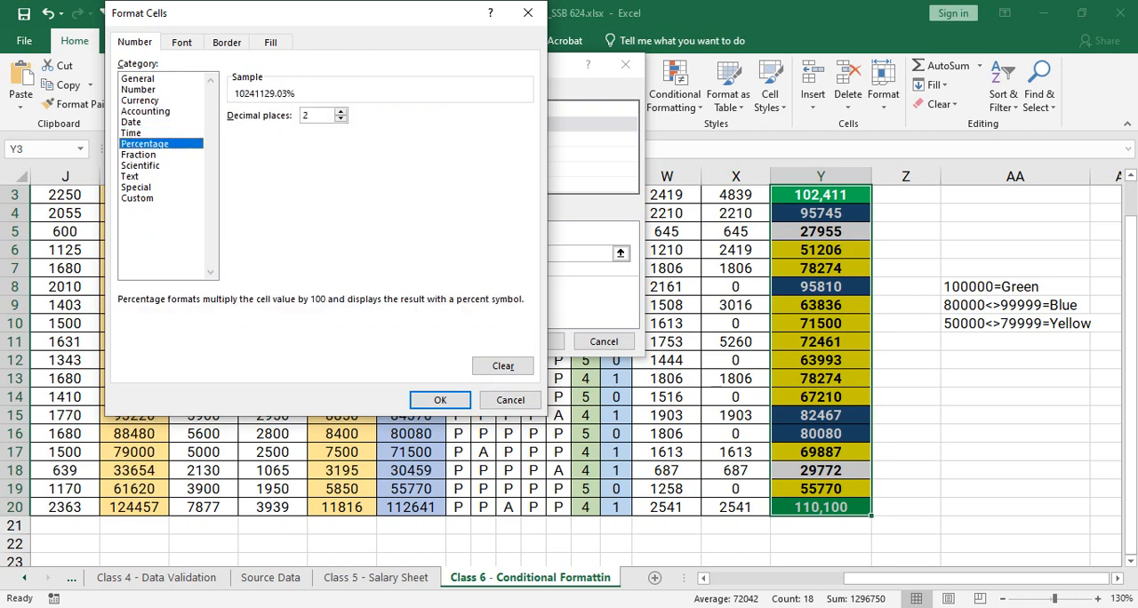
left_click(511, 399)
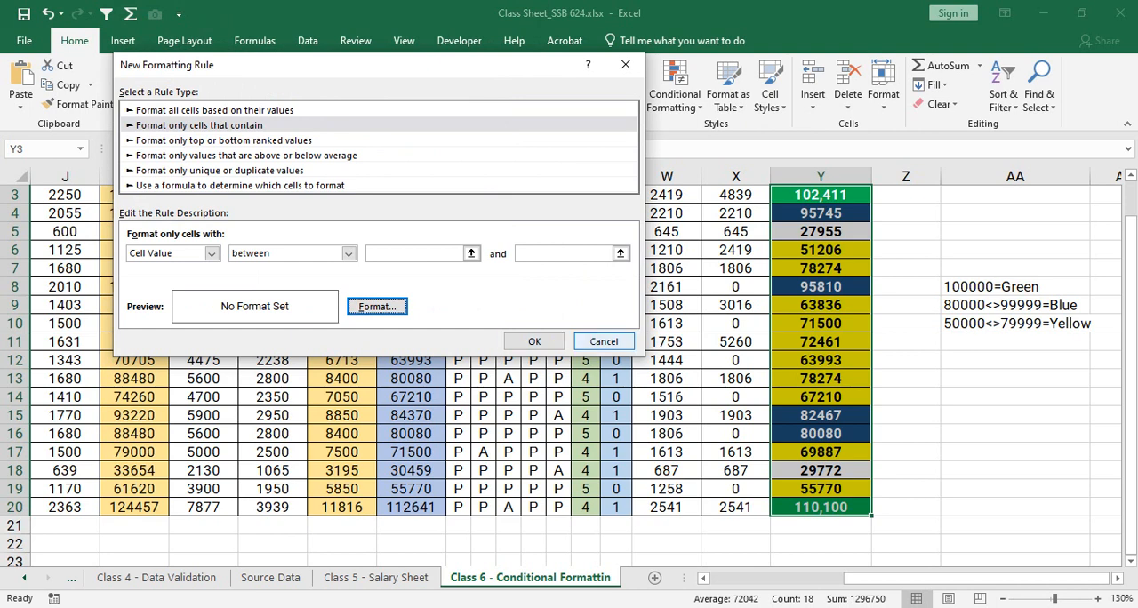
left_click(604, 342)
left_click(821, 360)
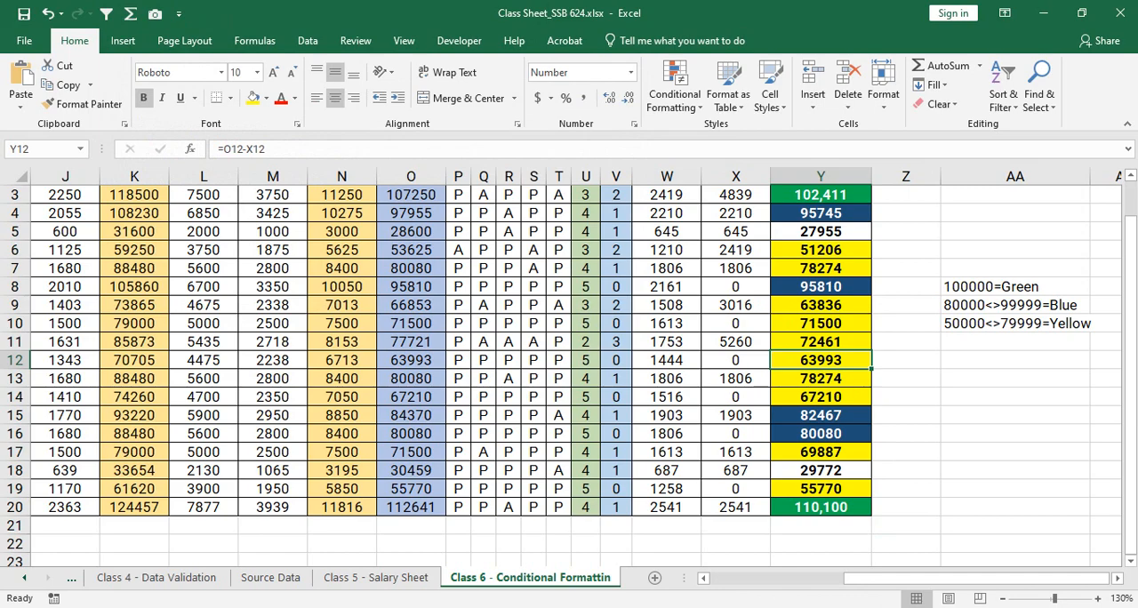
- Select the Basic Salary values in G3:G20
scroll(576, 374, "left", 5)
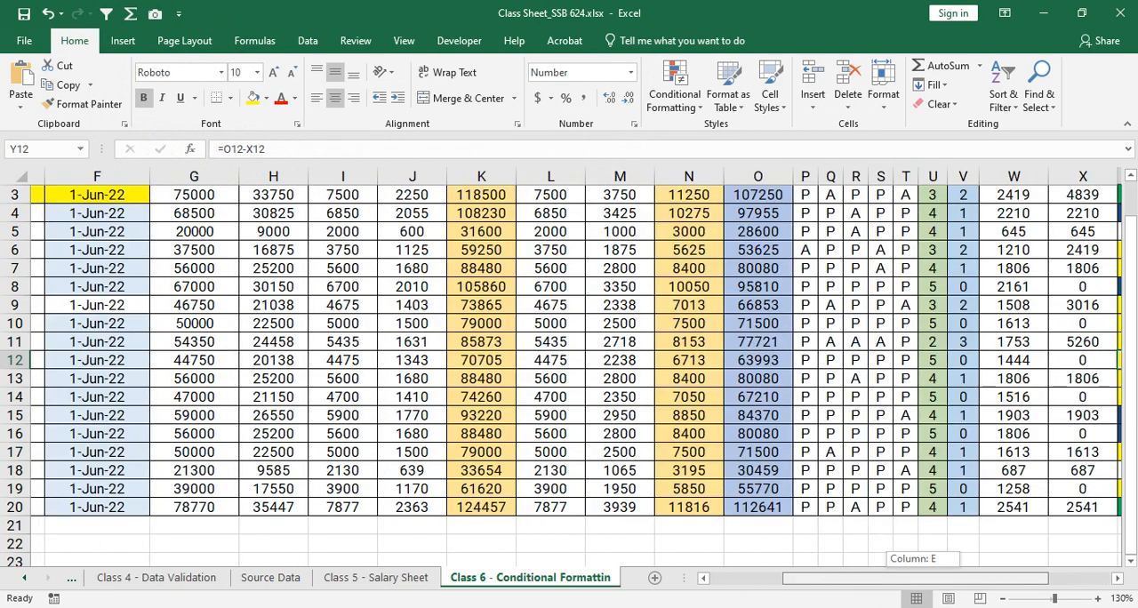
scroll(576, 374, "up", 1)
scroll(643, 373, "up", 1)
left_click_drag(643, 319, 643, 507)
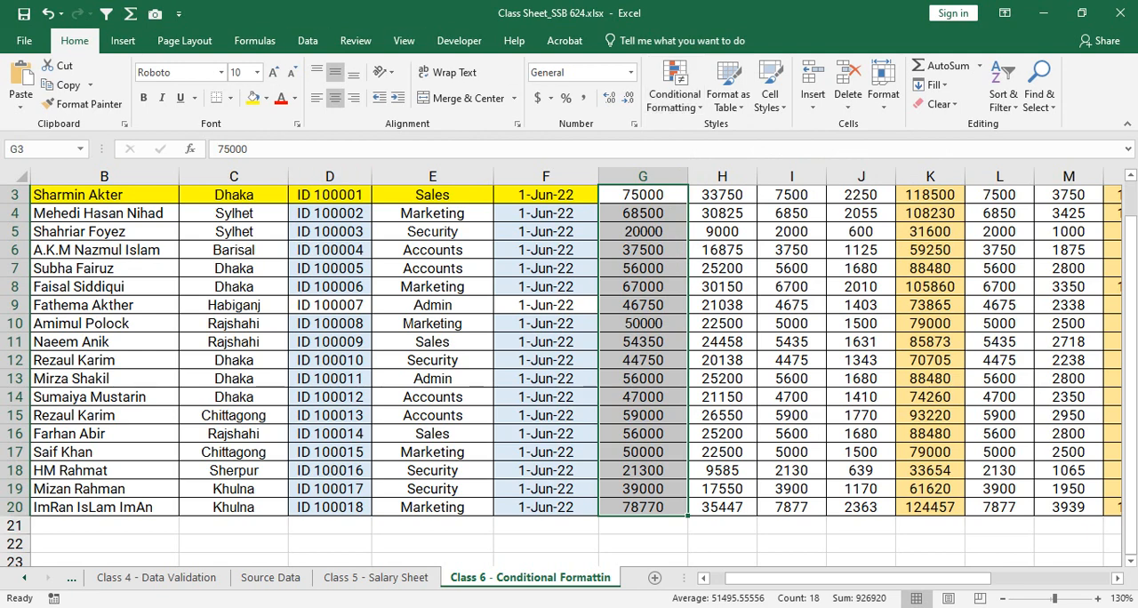
scroll(569, 373, "up", 1)
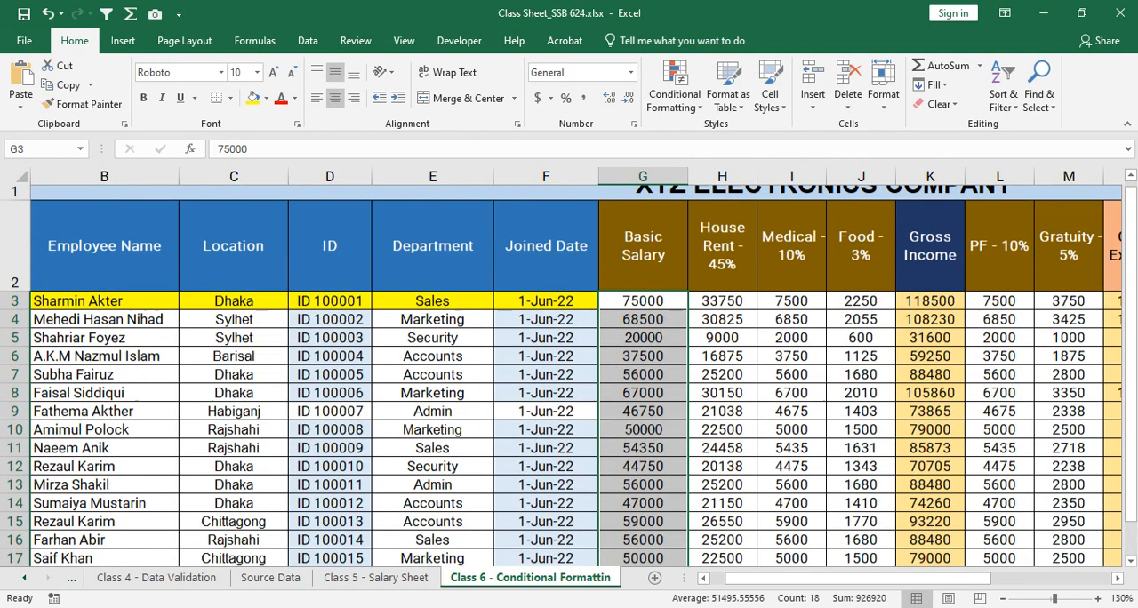
scroll(569, 373, "down", 1)
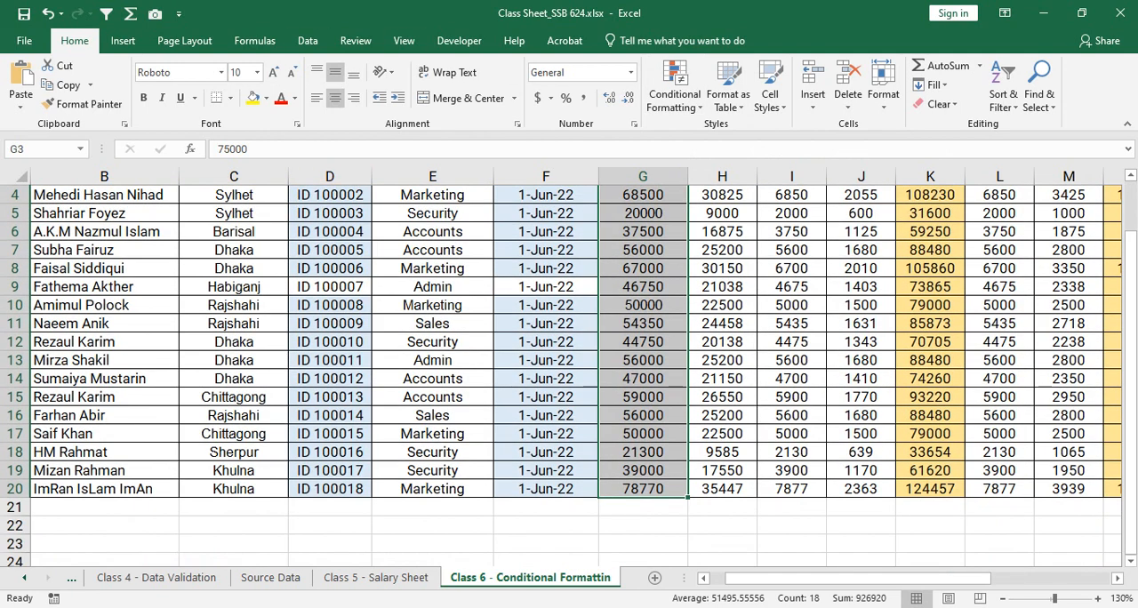
left_click_drag(1131, 267, 1132, 249)
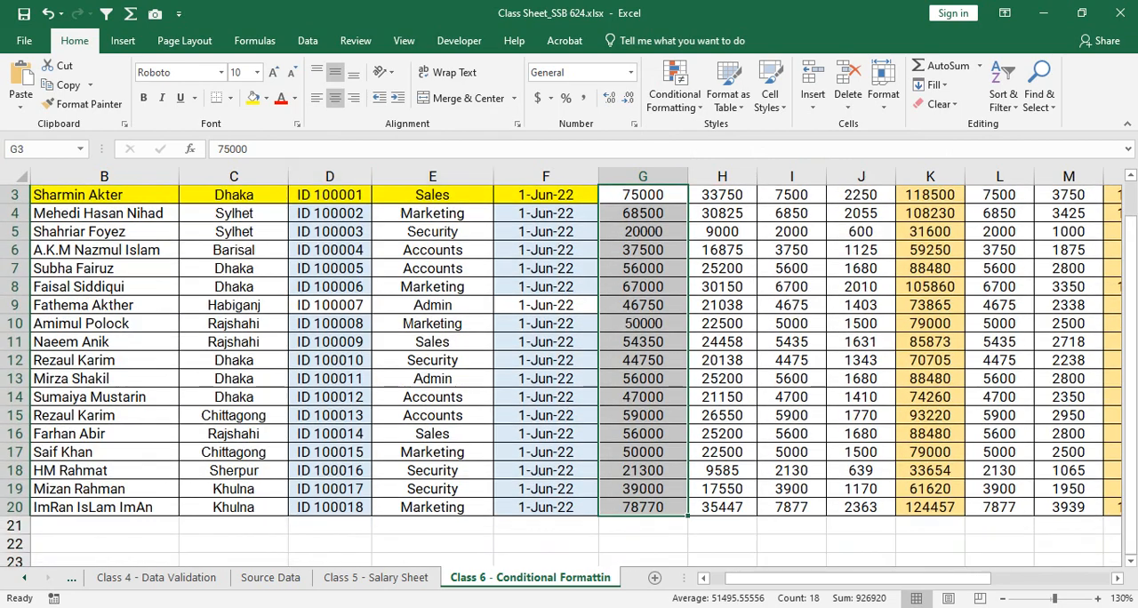
left_click_drag(234, 195, 234, 507)
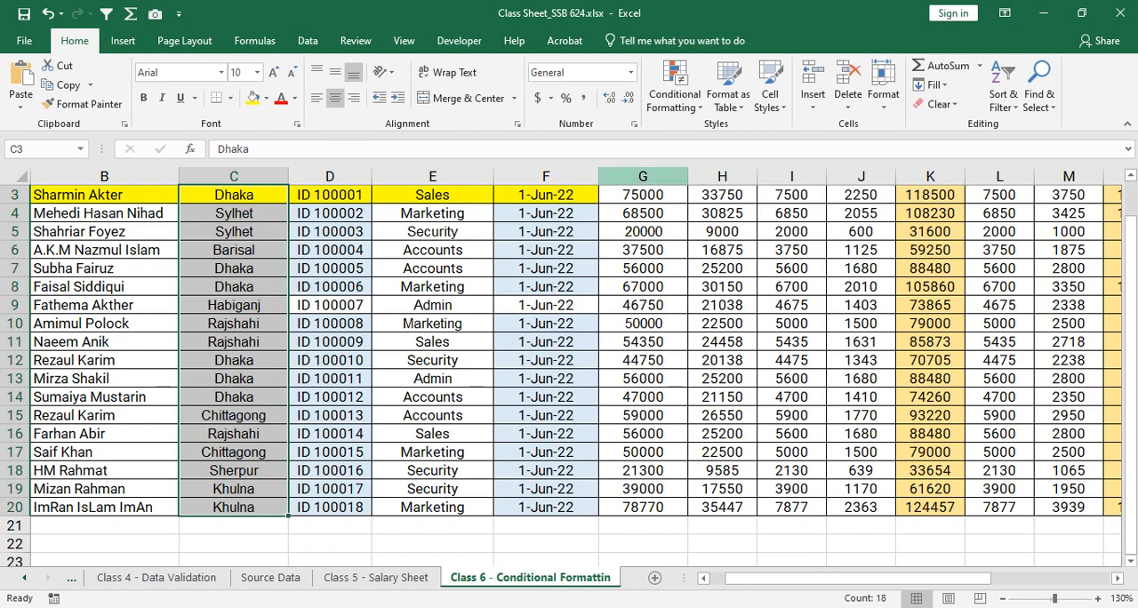
left_click(233, 195)
scroll(569, 373, "up", 1)
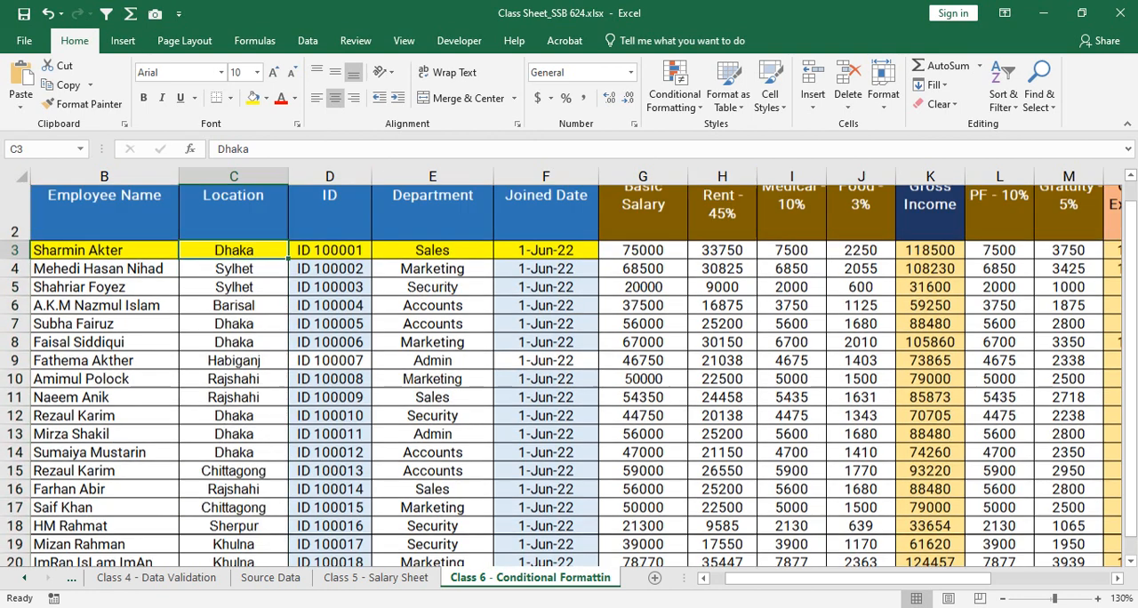
scroll(570, 374, "down", 1)
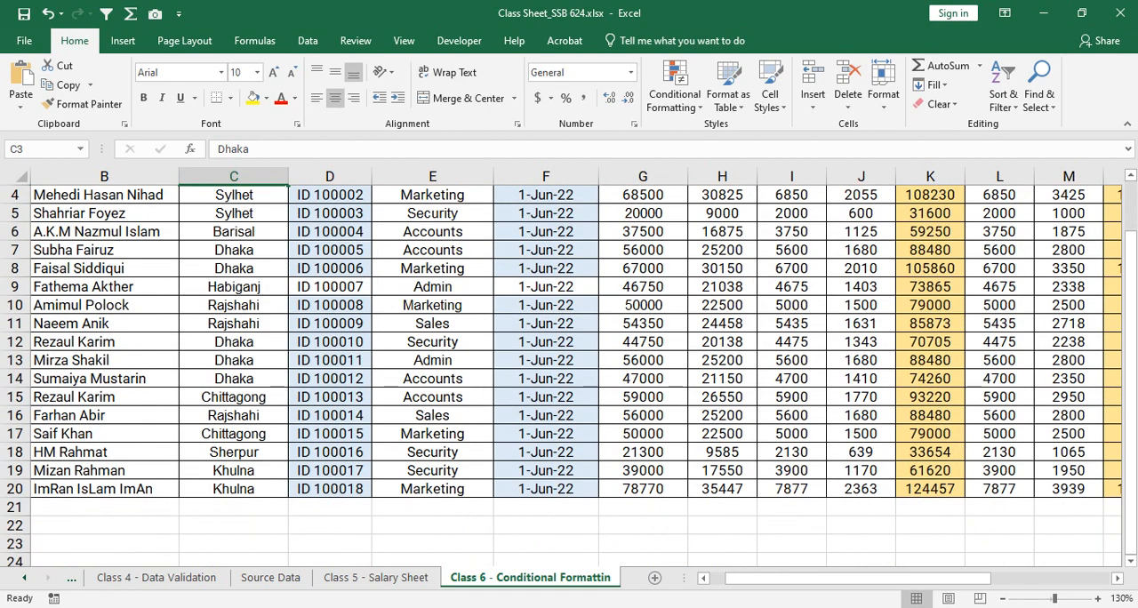
scroll(569, 373, "up", 1)
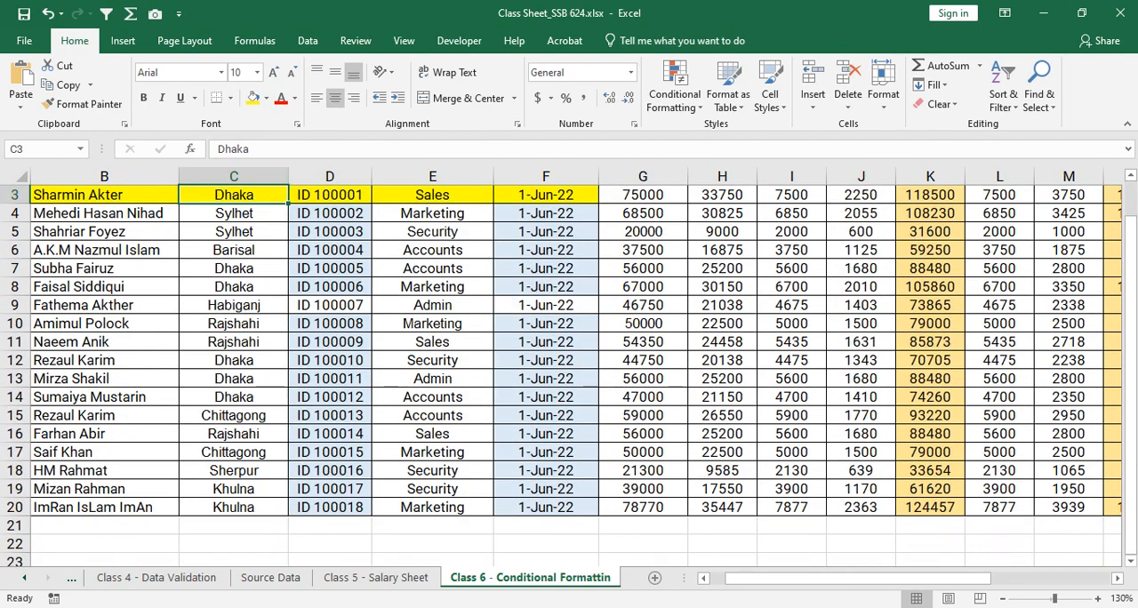
- Start a "Format only cells that contain" rule for the Location cells C3:C20, with Specific Text containing "Dhaka"
left_click_drag(234, 195, 234, 507)
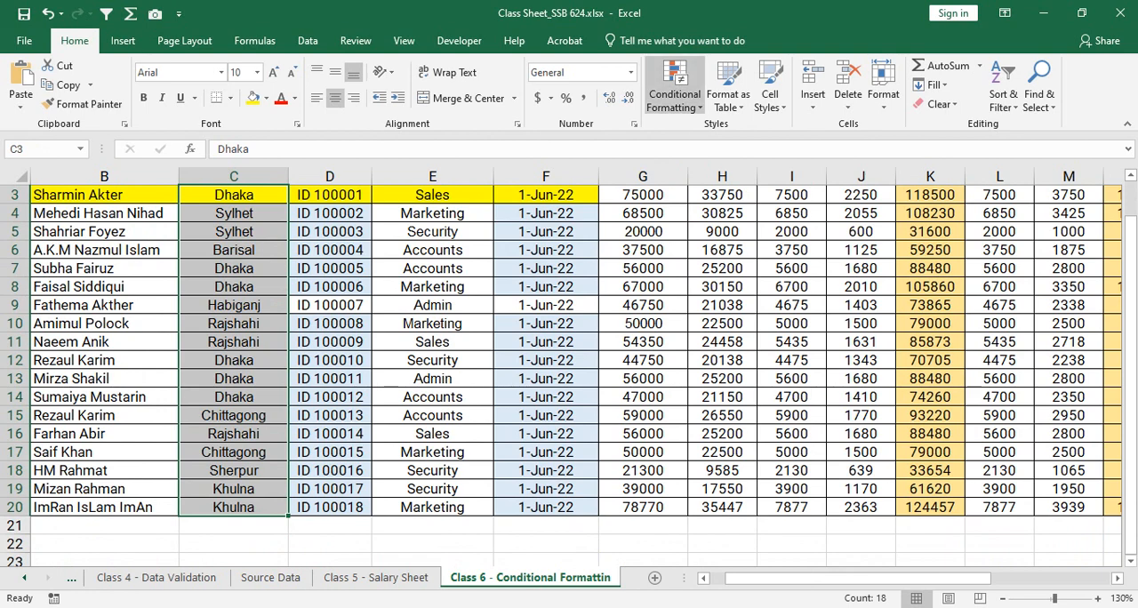
left_click(674, 89)
left_click(689, 312)
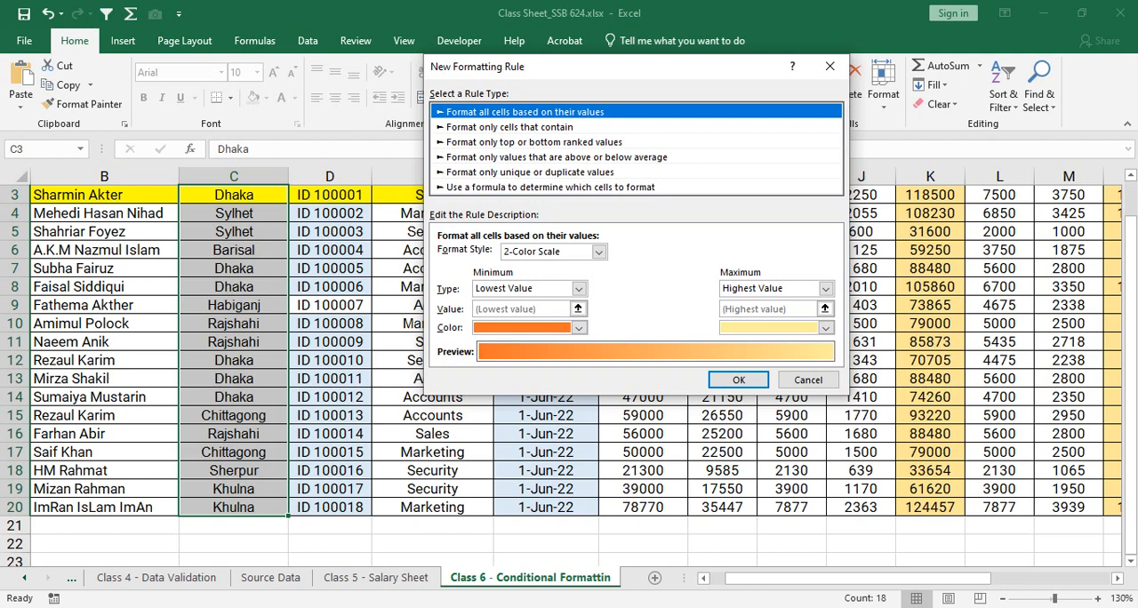
left_click(509, 127)
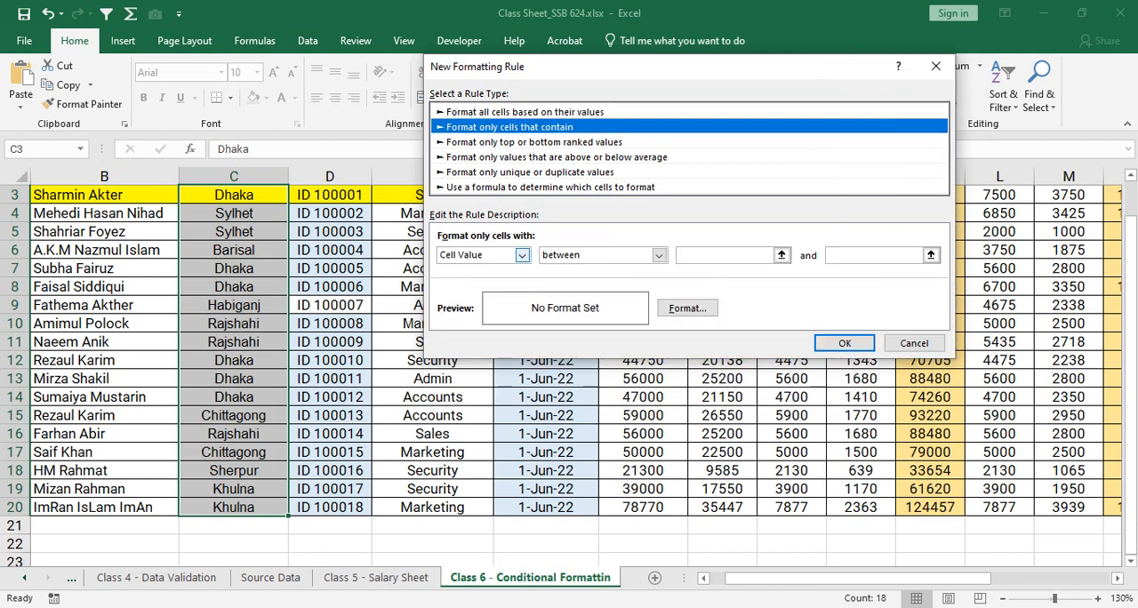
left_click(522, 255)
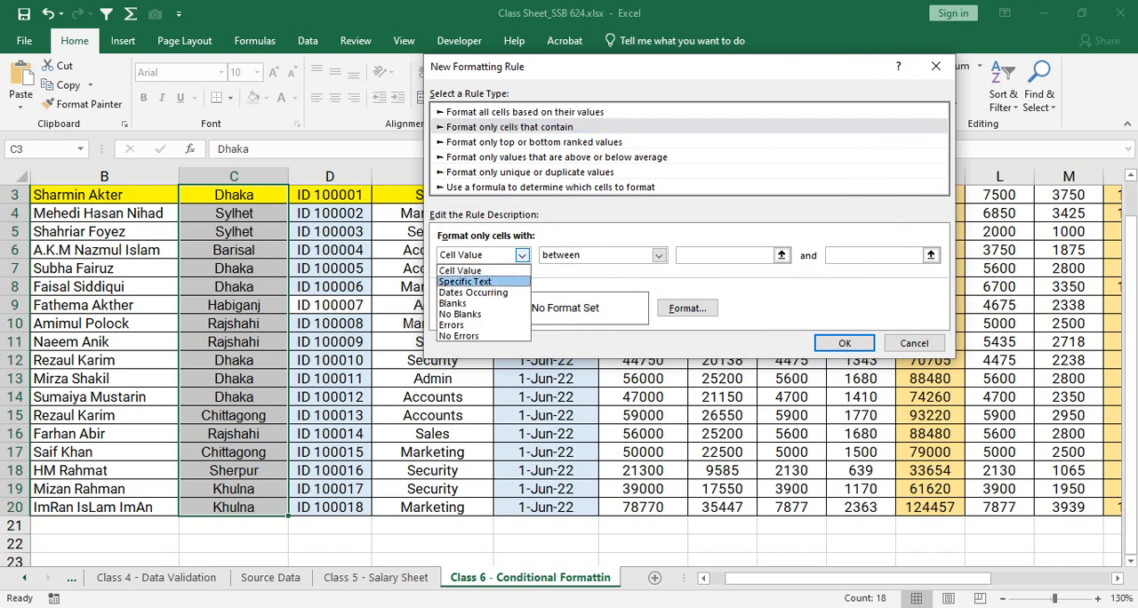
key("Return")
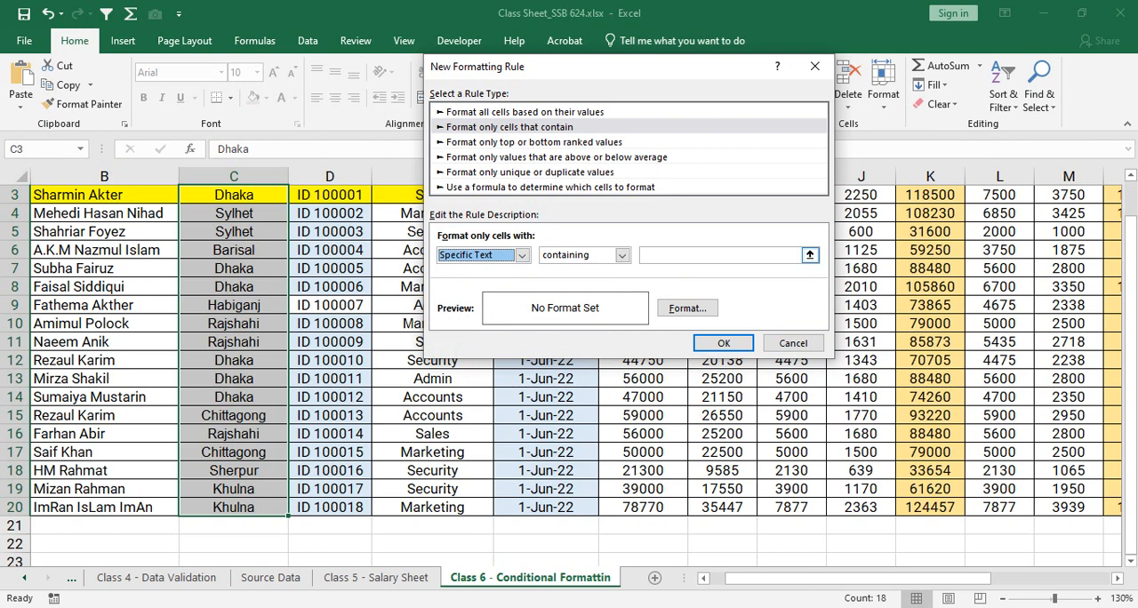
left_click(711, 255)
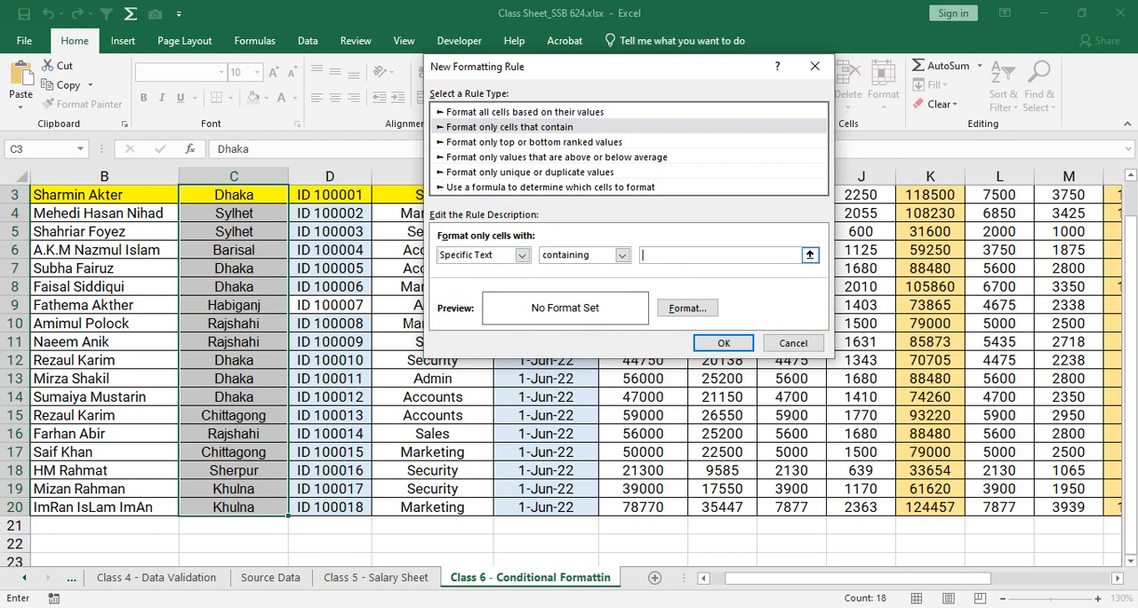
type("Dhaka")
left_click_drag(672, 256, 655, 255)
left_click(671, 255)
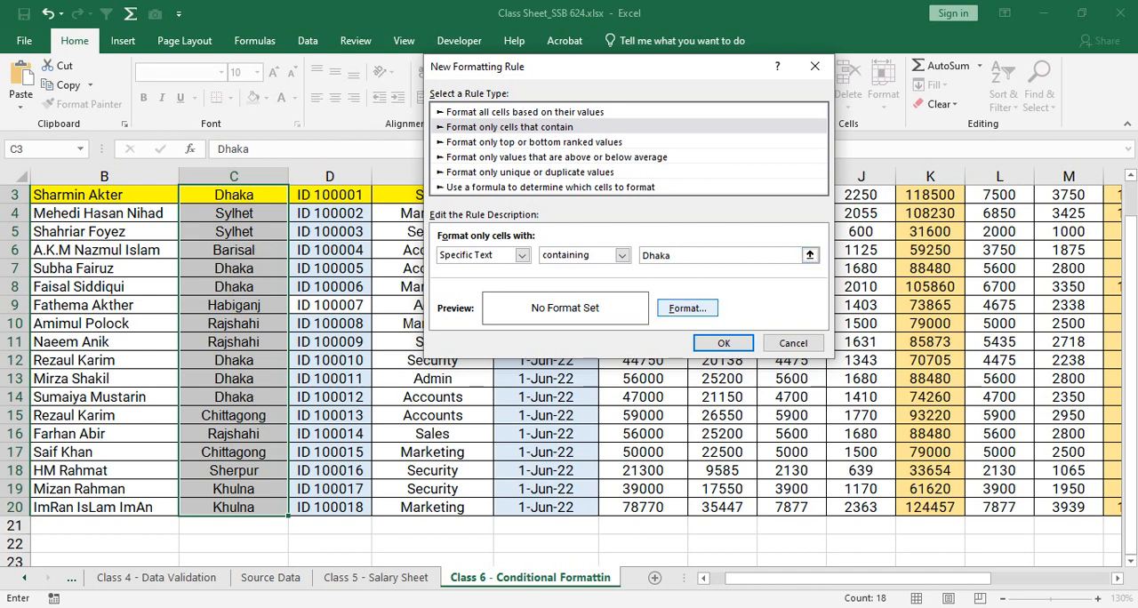
- Format the Dhaka rule with an orange fill and a bold black font, and apply it to the Location cells
left_click(687, 308)
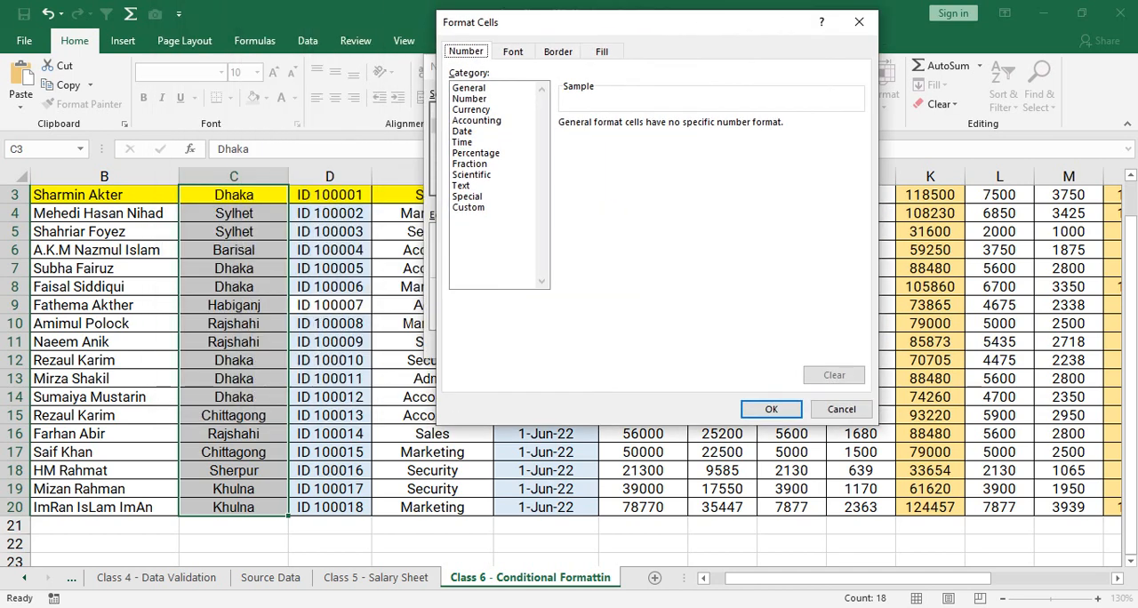
left_click(602, 51)
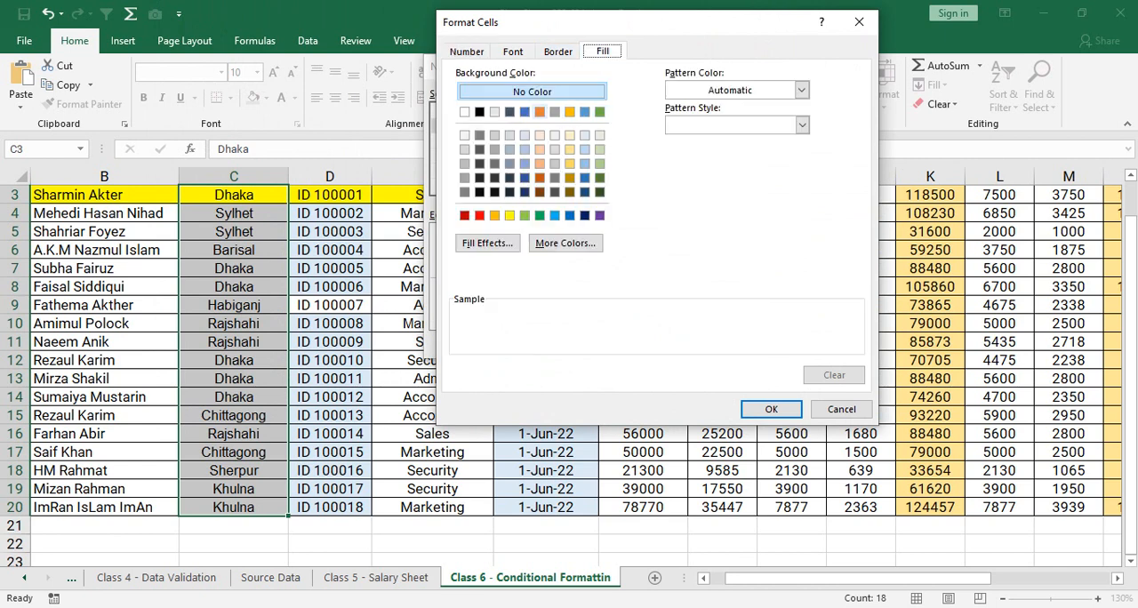
left_click(539, 111)
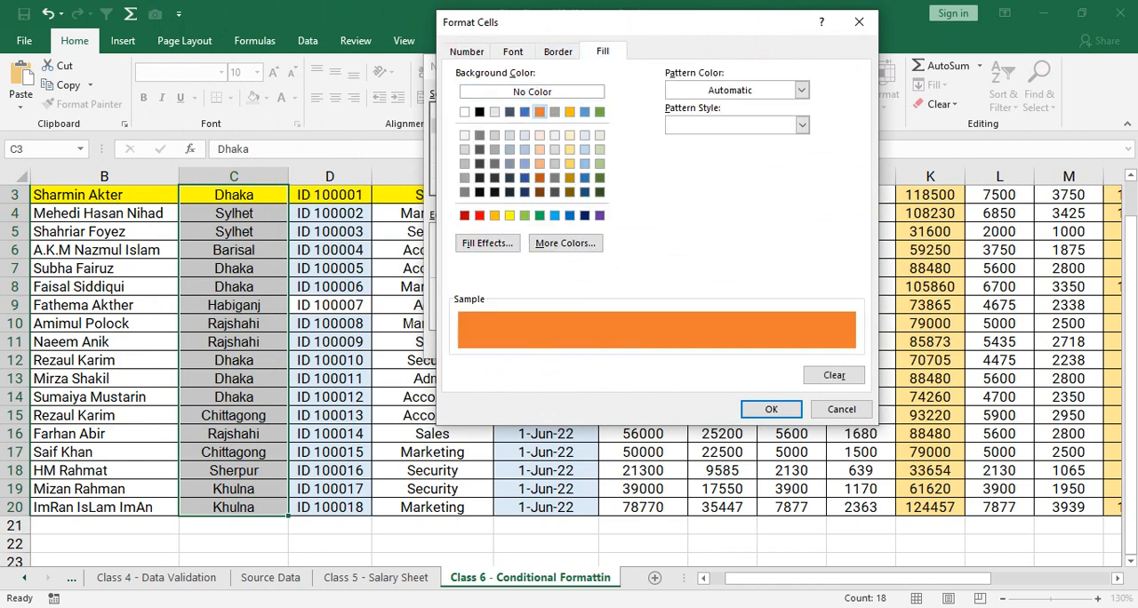
left_click(513, 51)
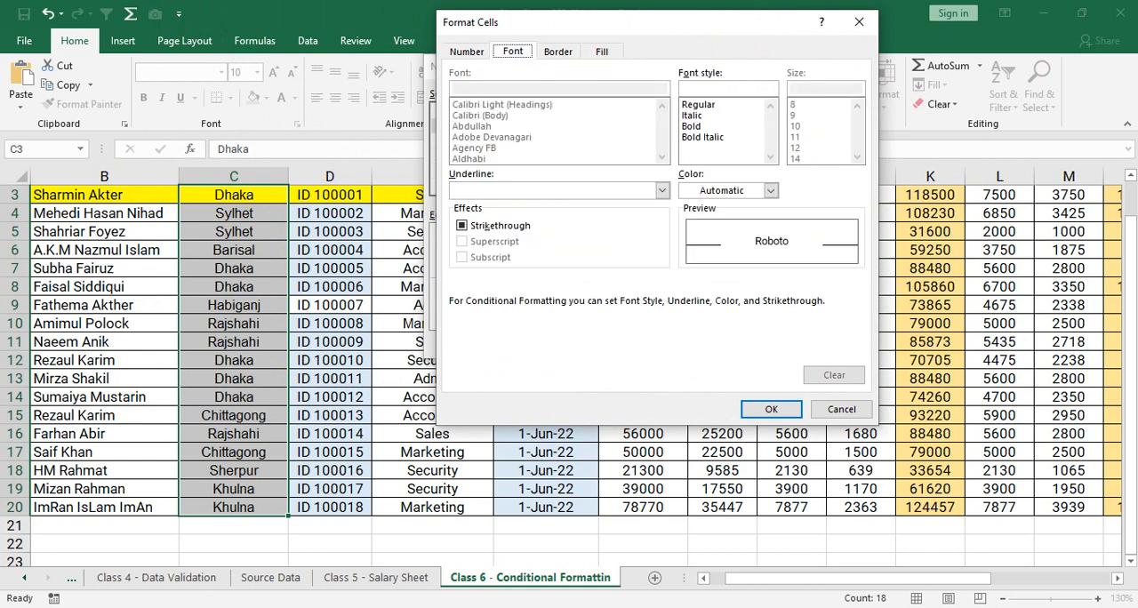
left_click(771, 191)
left_click(701, 246)
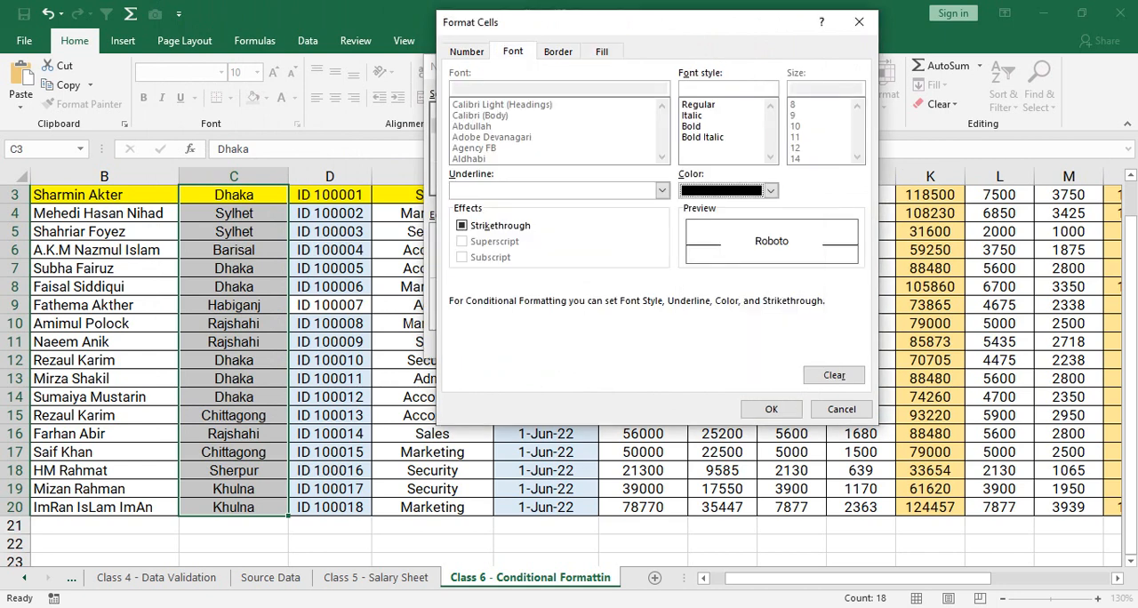
left_click(703, 137)
left_click(692, 126)
left_click(771, 409)
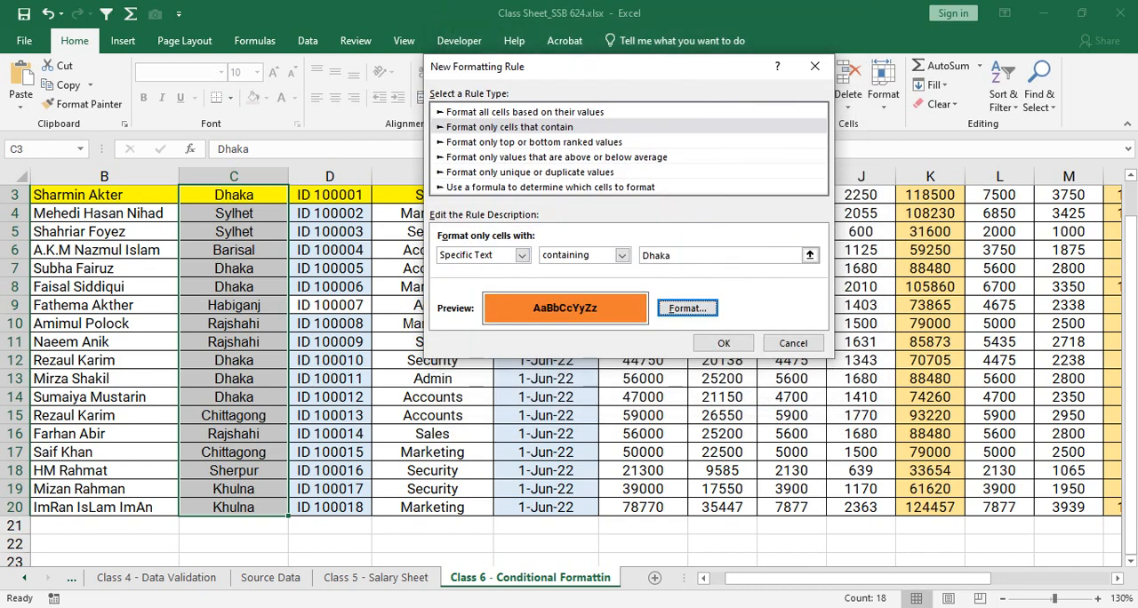
left_click(724, 343)
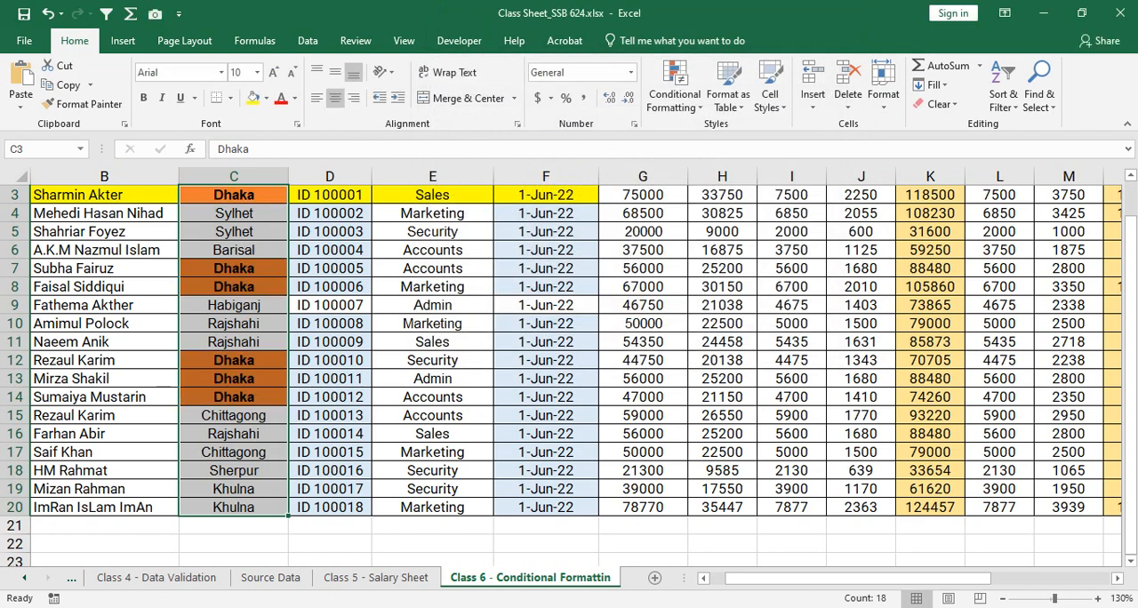
left_click(234, 232)
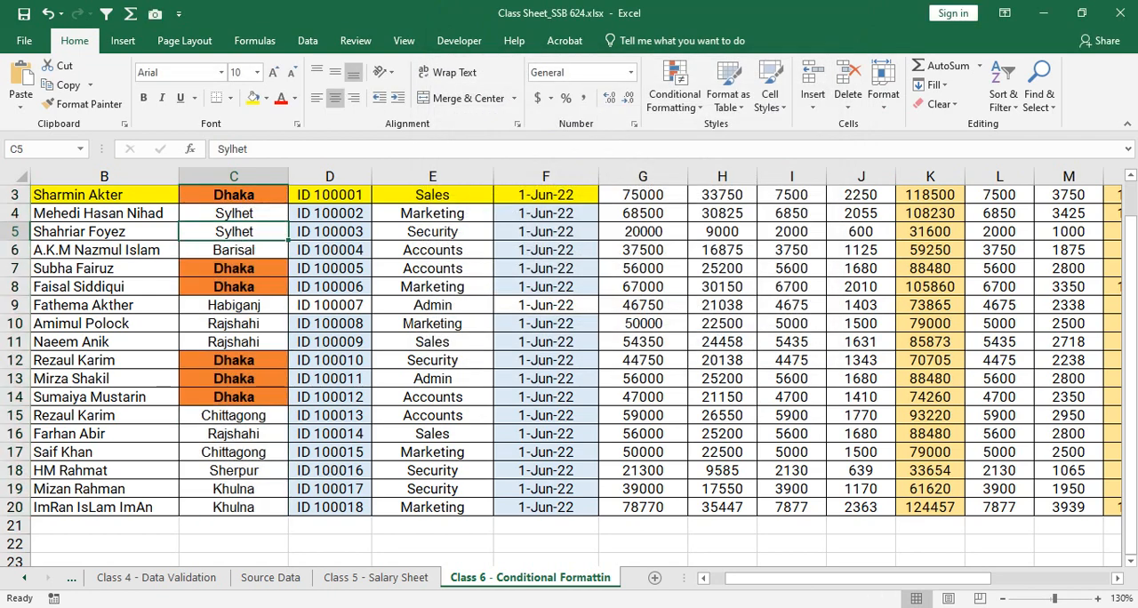
- Start another "Format only cells that contain" rule for C3:C20, with Specific Text containing "Chittagong"
left_click_drag(234, 195, 234, 507)
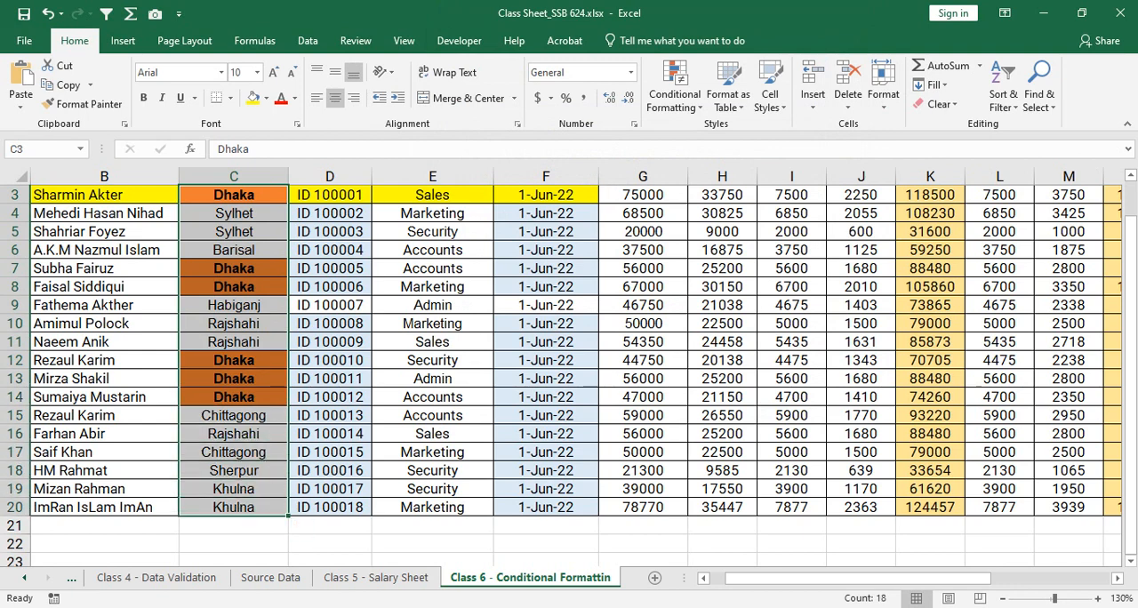
left_click(675, 84)
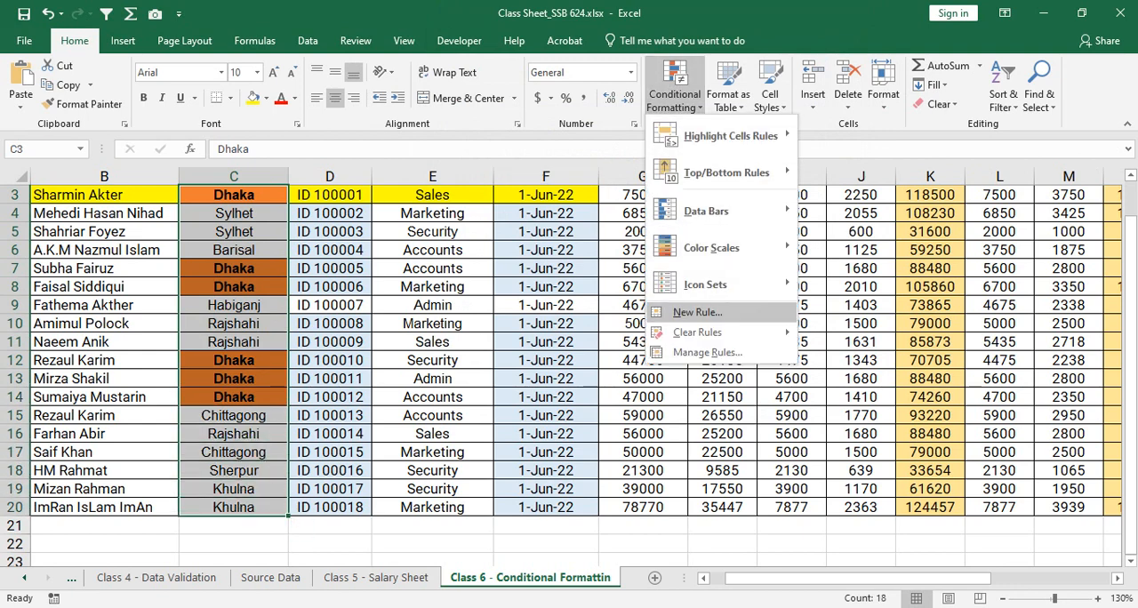
left_click(697, 312)
left_click(502, 108)
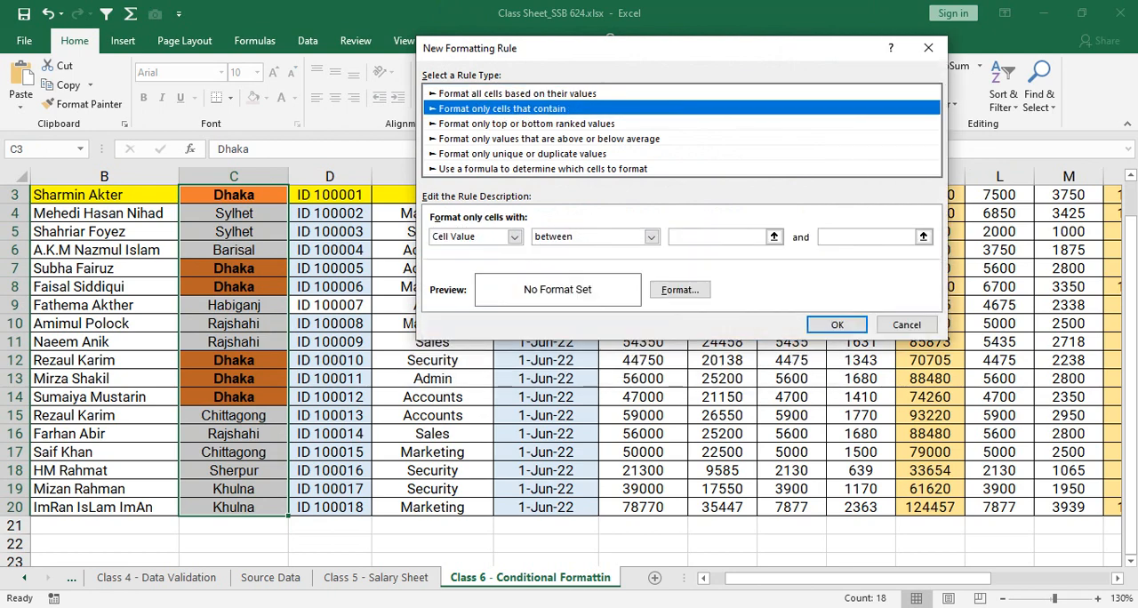
left_click(514, 236)
left_click(453, 261)
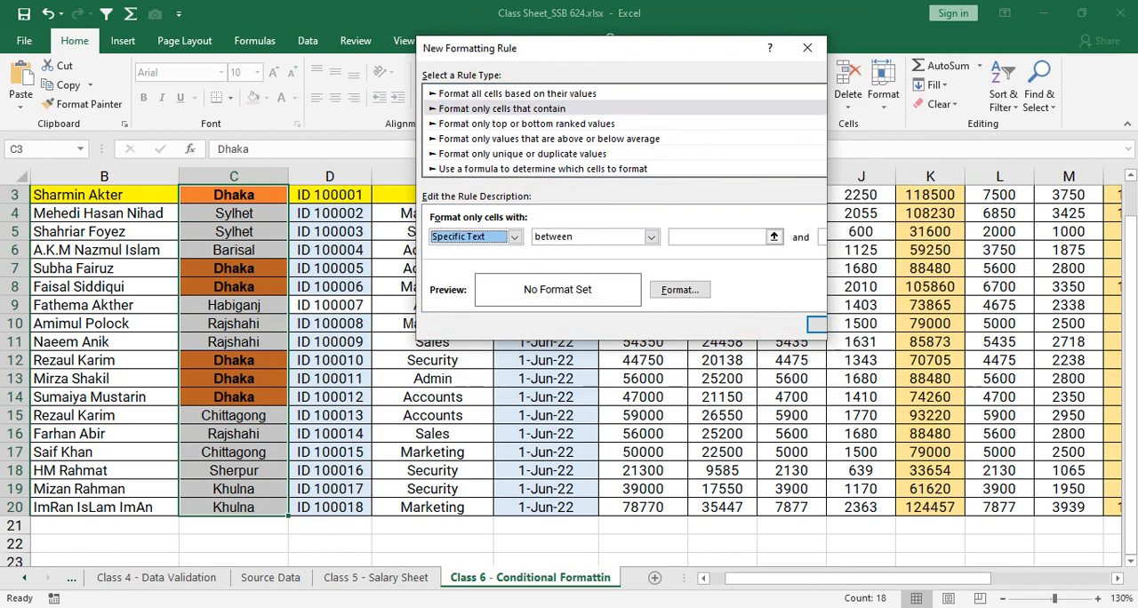
left_click(711, 237)
type("C")
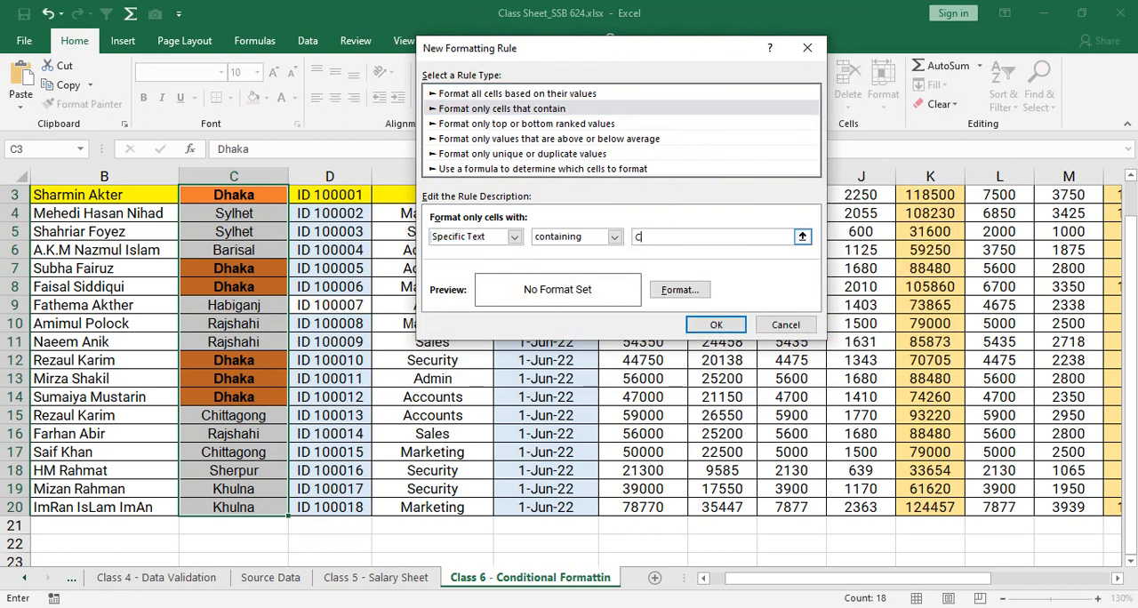
type("hittagong")
- Give the Chittagong rule a bold font style and a dark grey fill
key("Tab")
key("Return")
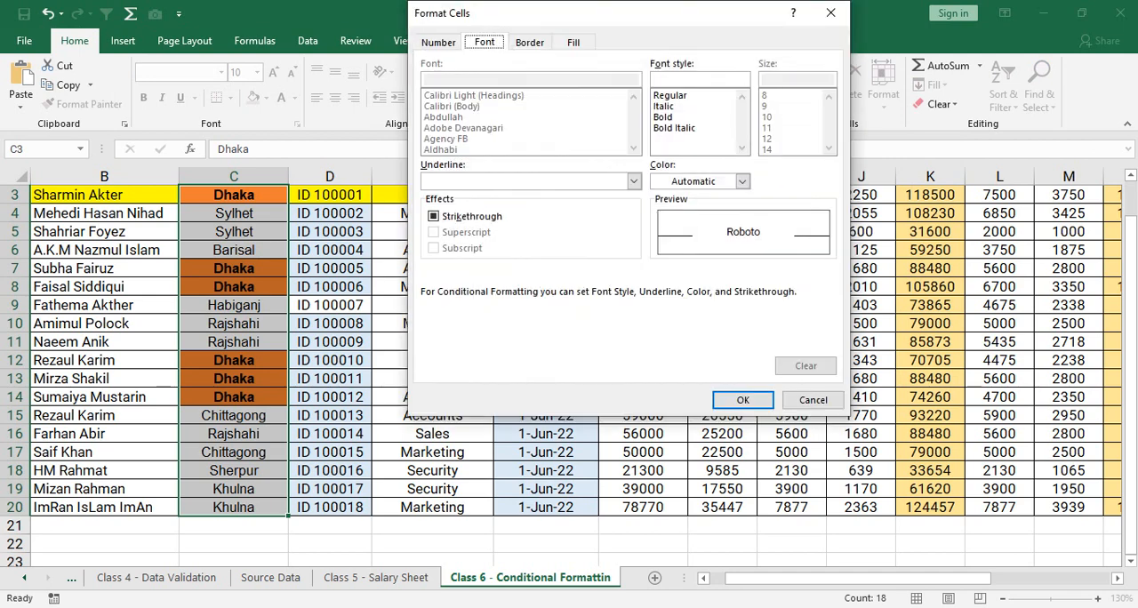
left_click(665, 107)
left_click(666, 118)
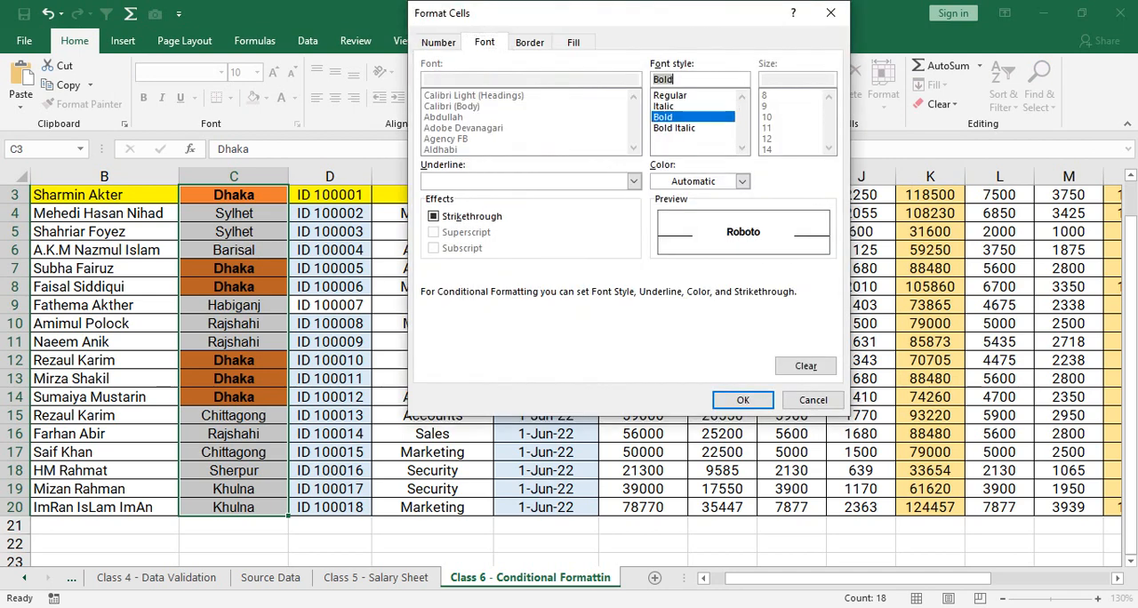
left_click(574, 43)
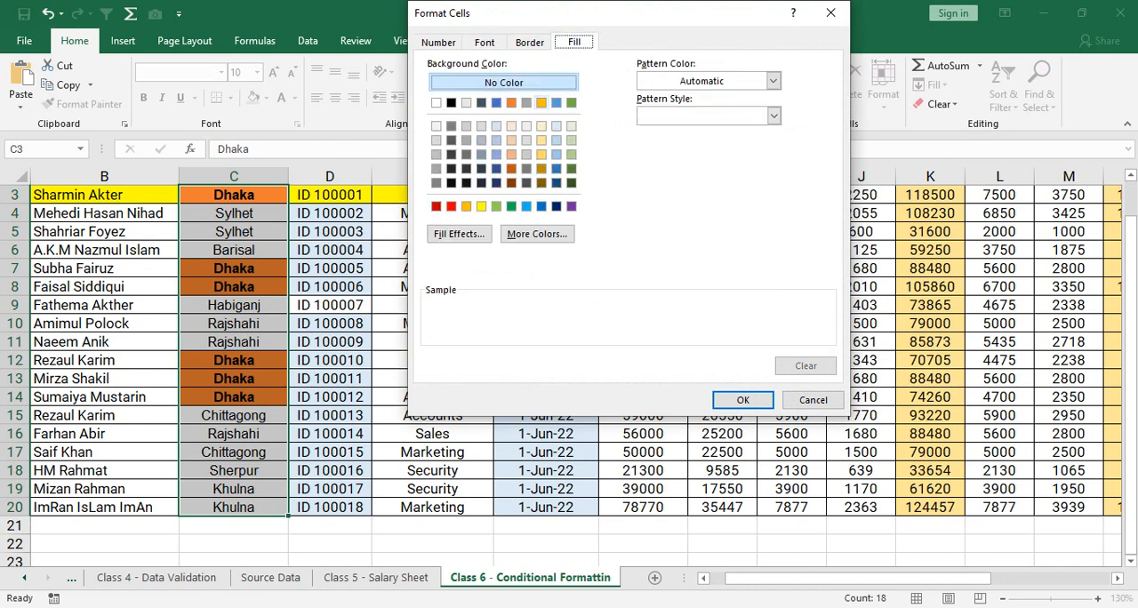
left_click(540, 102)
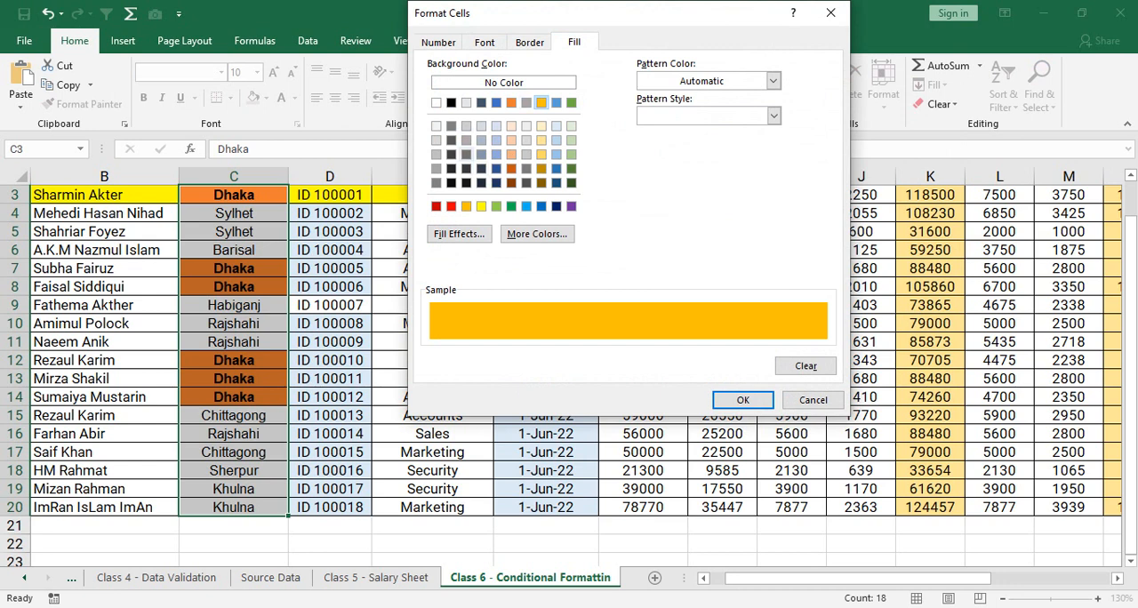
left_click(466, 153)
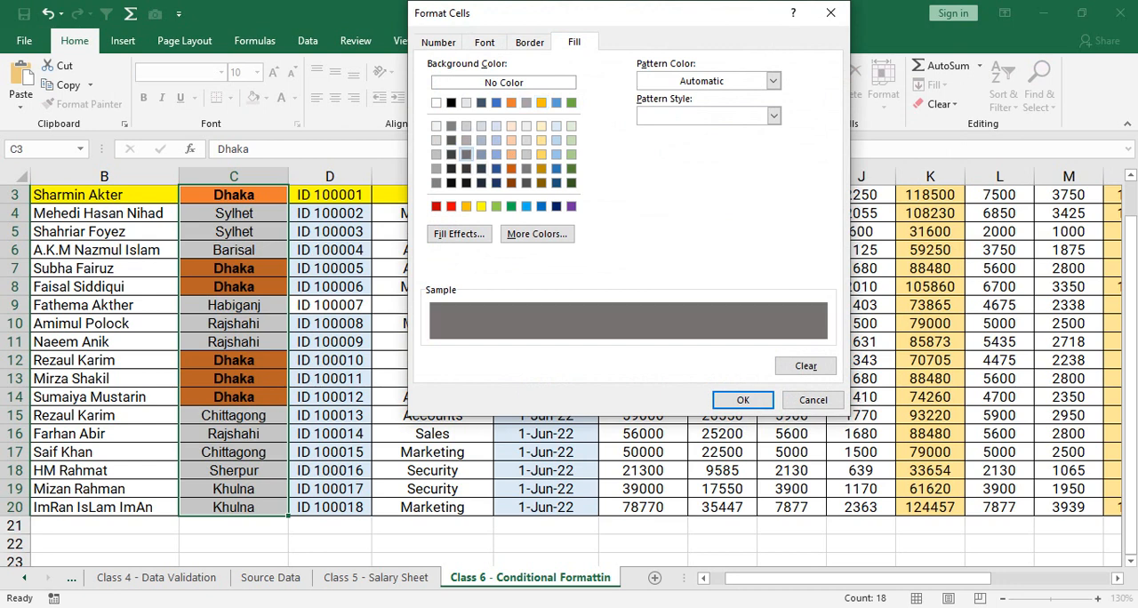
- Set the Chittagong rule's font colour to white and apply the rule to the Location cells
left_click(485, 42)
left_click(742, 180)
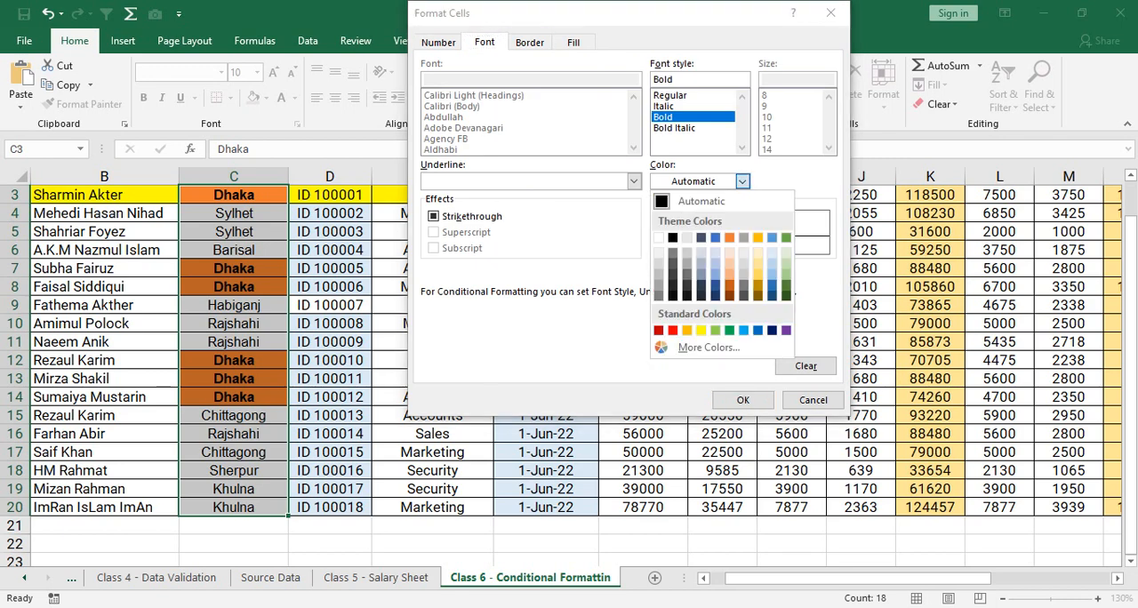
left_click(659, 237)
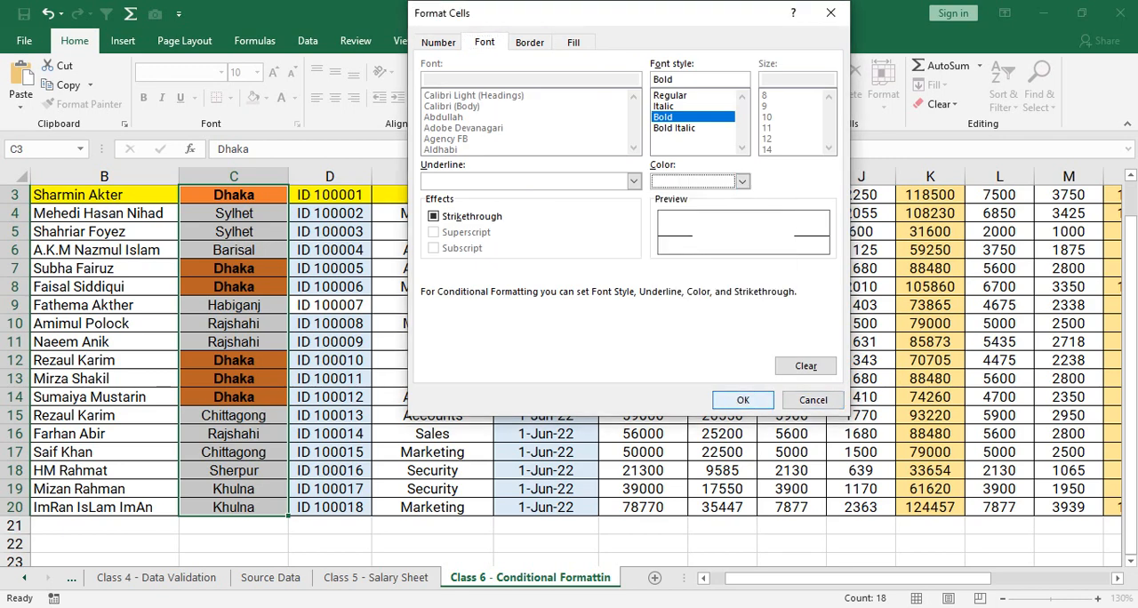
left_click(743, 400)
left_click(716, 325)
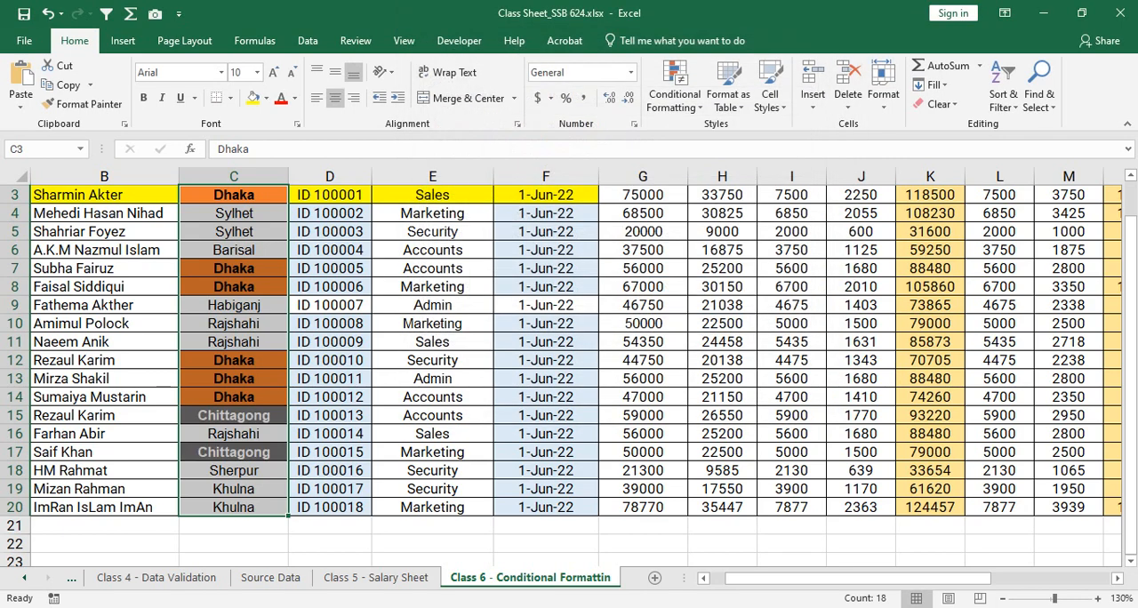
left_click(330, 324)
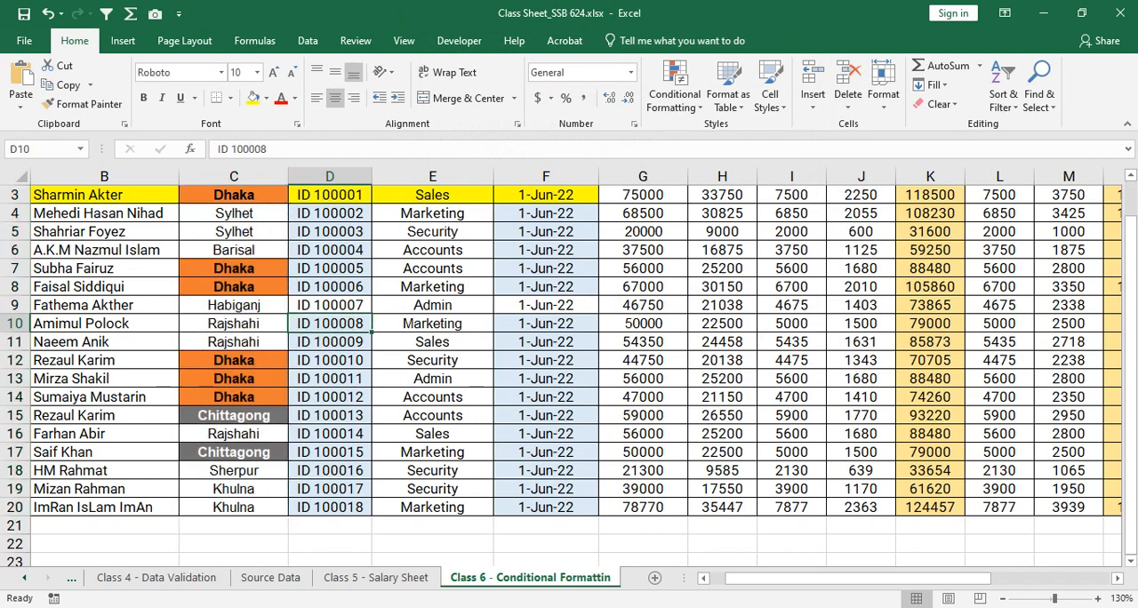
left_click_drag(234, 195, 234, 507)
left_click(233, 287)
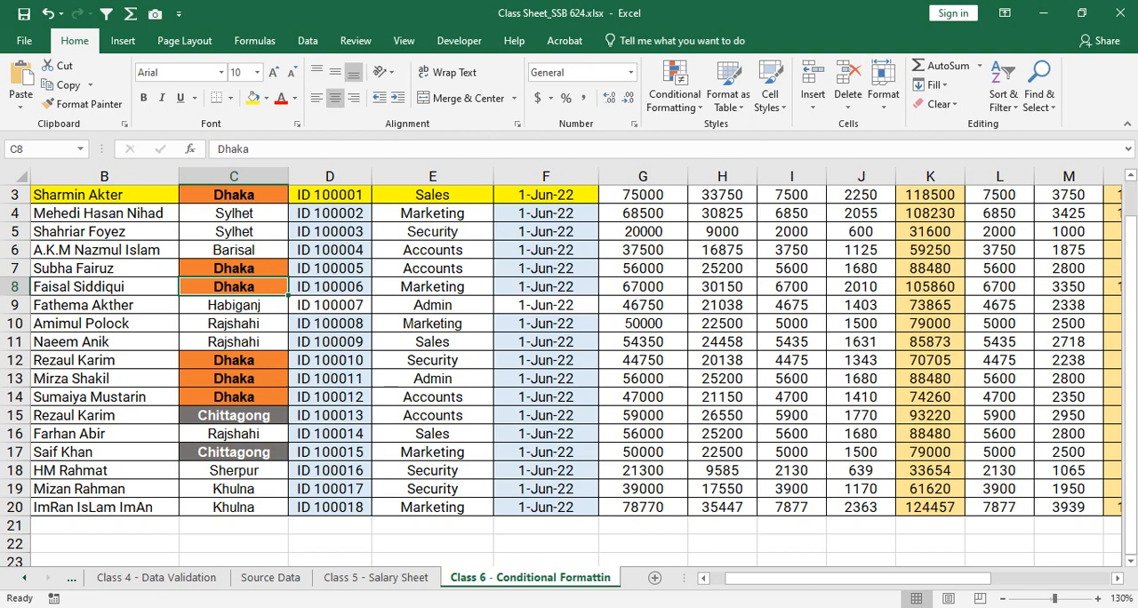
scroll(569, 373, "up", 1)
scroll(569, 374, "down", 1)
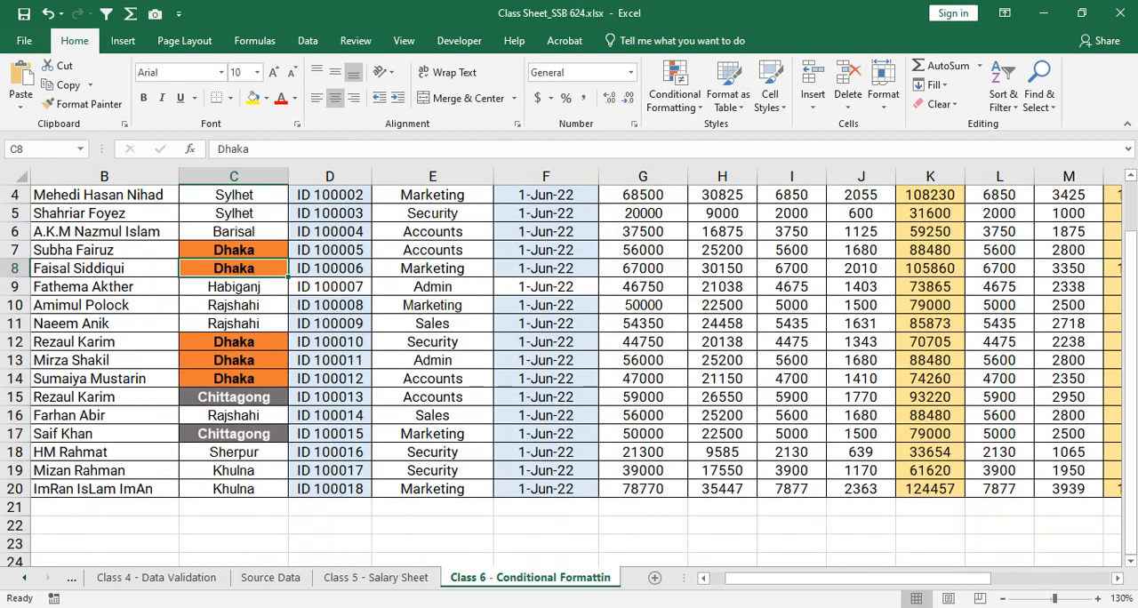
scroll(569, 373, "up", 1)
left_click_drag(432, 320, 433, 507)
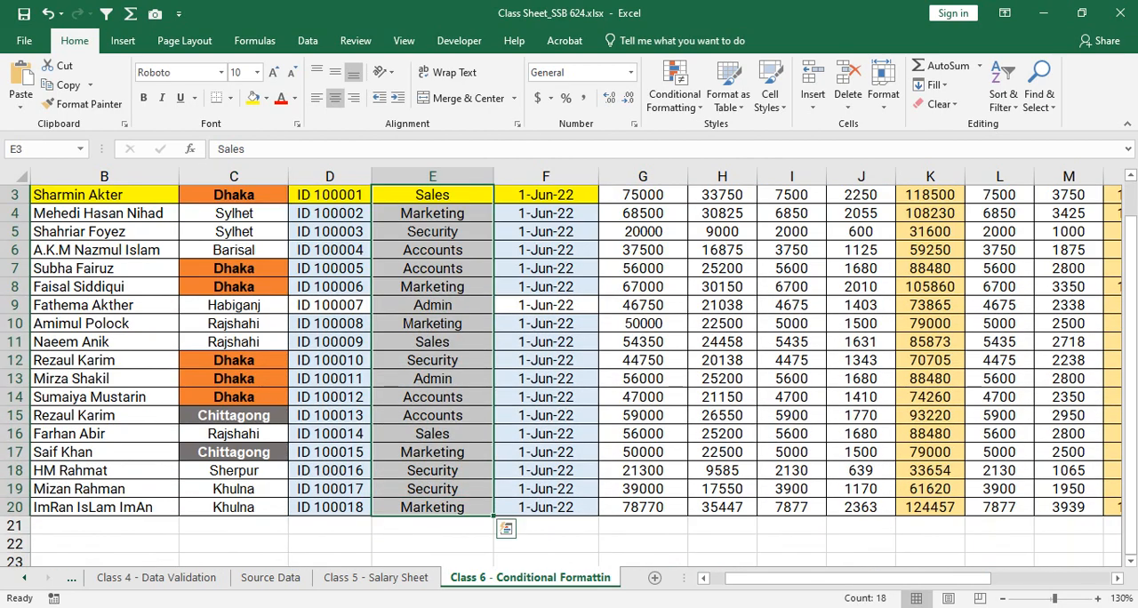
left_click(674, 86)
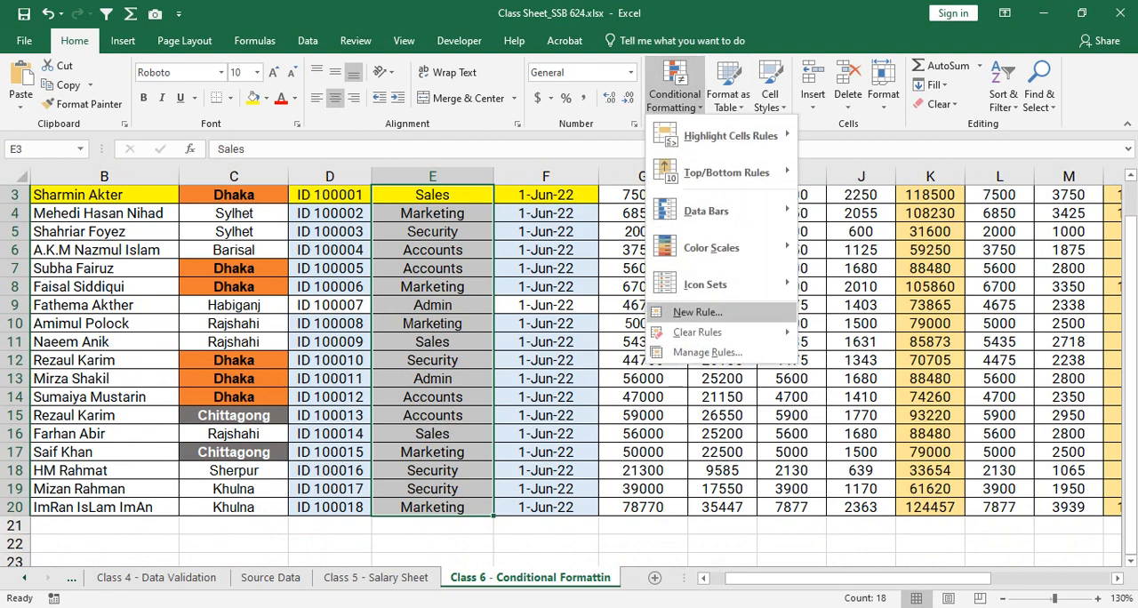
left_click(698, 312)
left_click(495, 90)
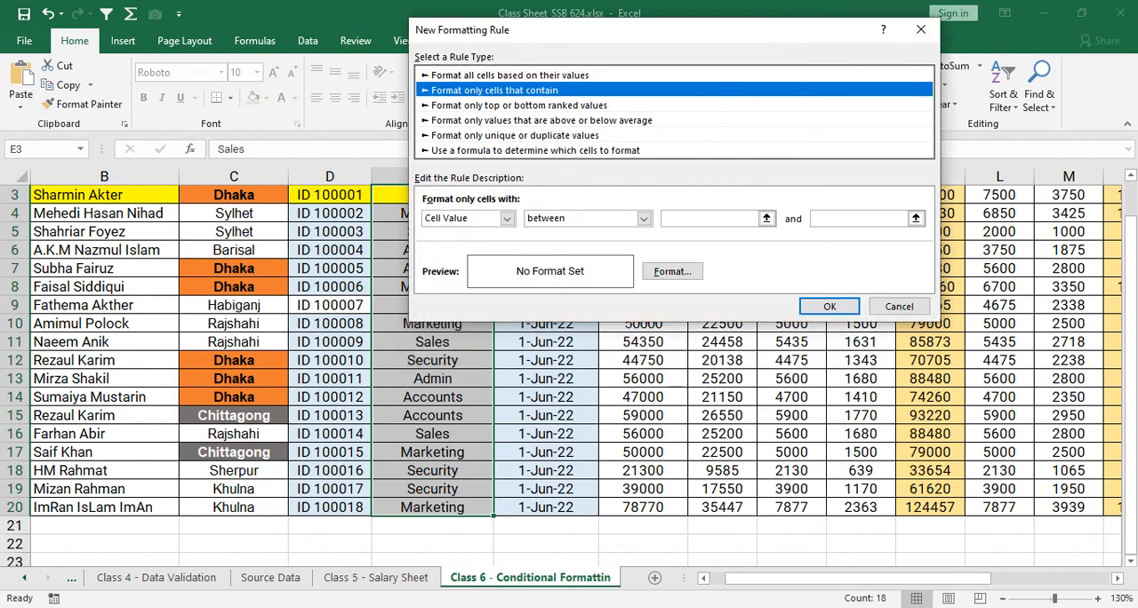
left_click(899, 306)
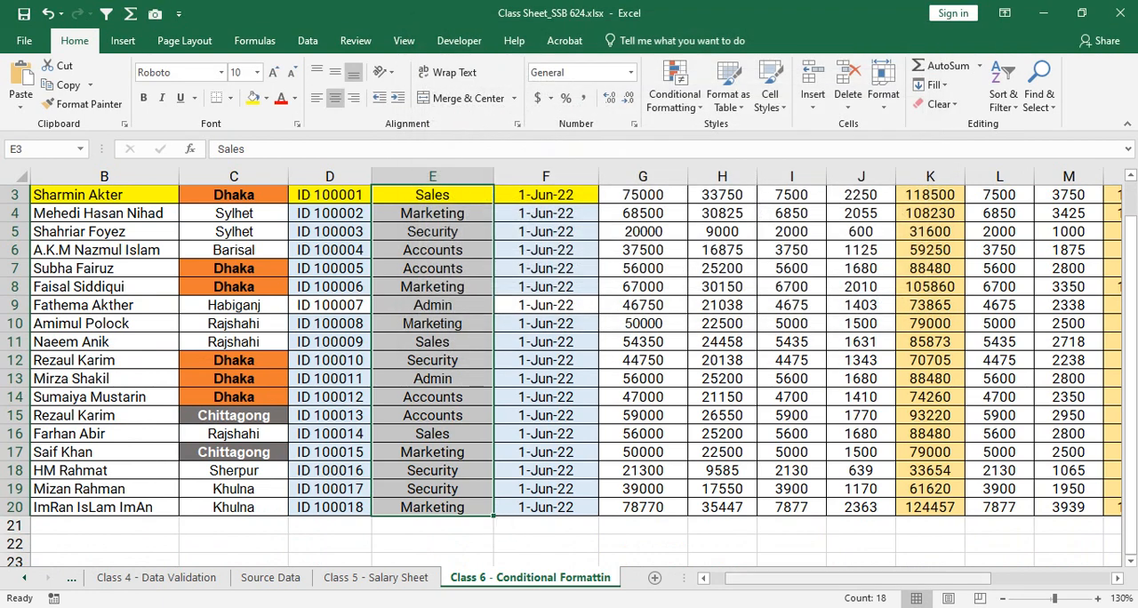
- Start a new conditional formatting rule for the Net Payable cells Y3:Y20
left_click_drag(867, 578, 986, 578)
scroll(569, 364, "up", 1)
scroll(569, 364, "down", 1)
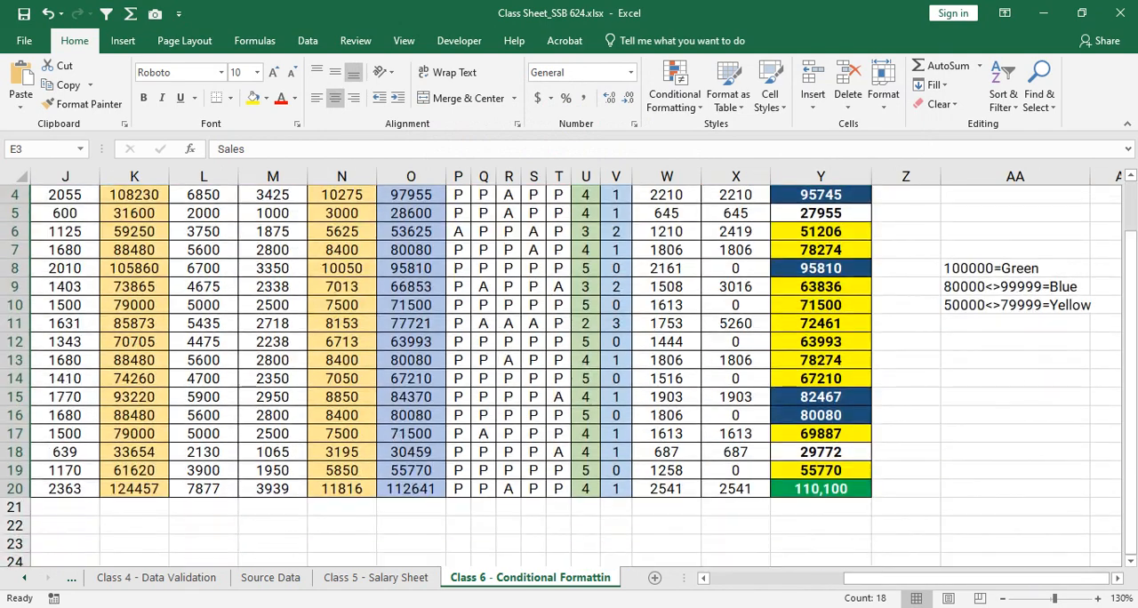
scroll(569, 373, "up", 1)
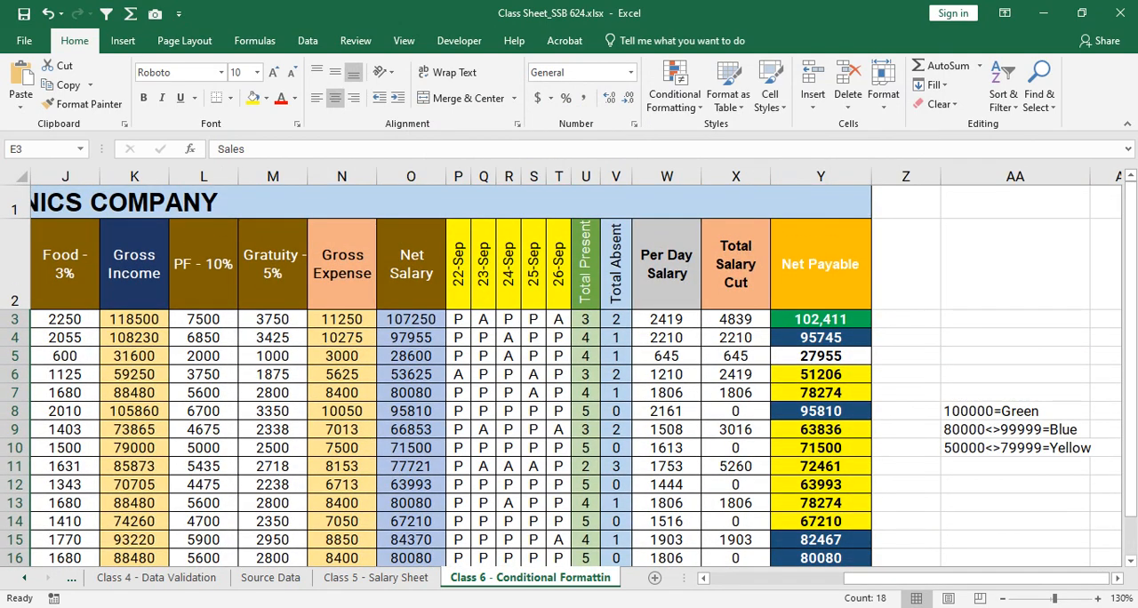
left_click_drag(820, 338, 821, 356)
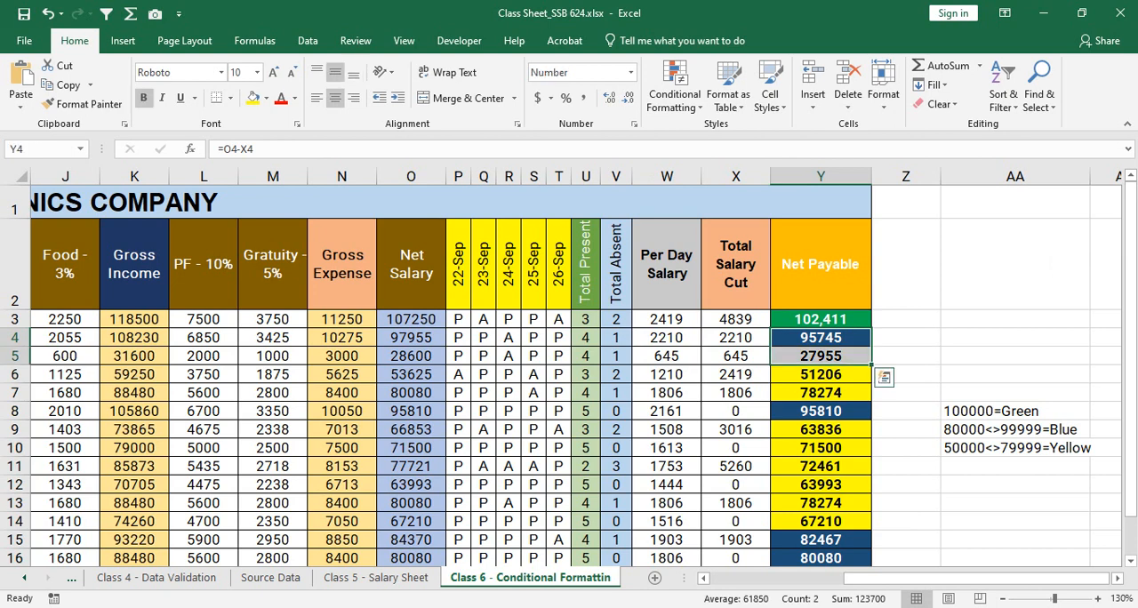
left_click_drag(821, 320, 821, 507)
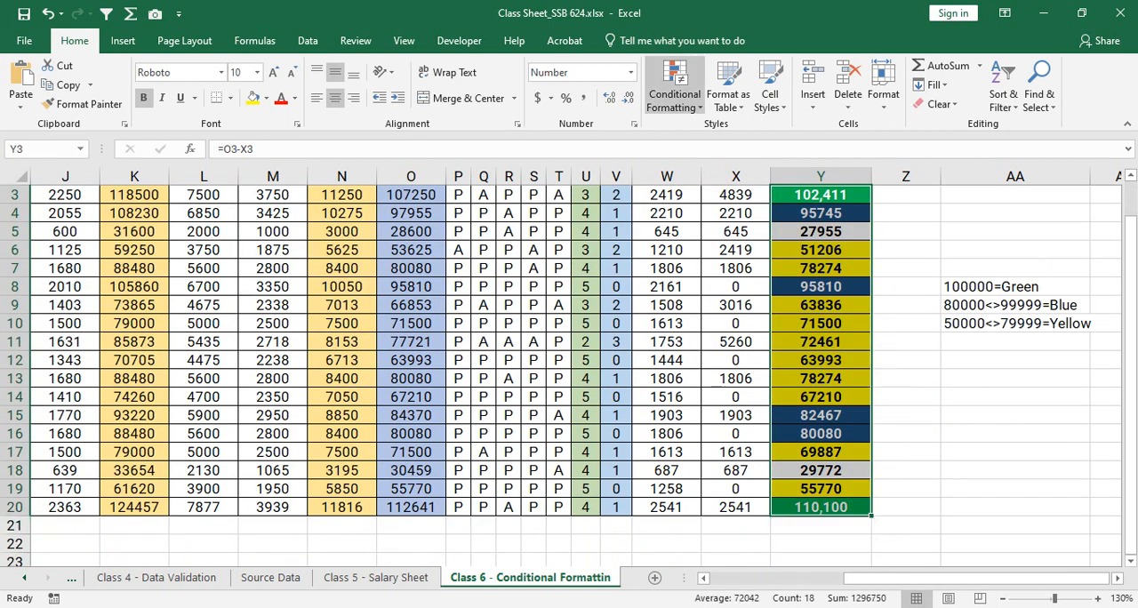
left_click(675, 97)
left_click(697, 312)
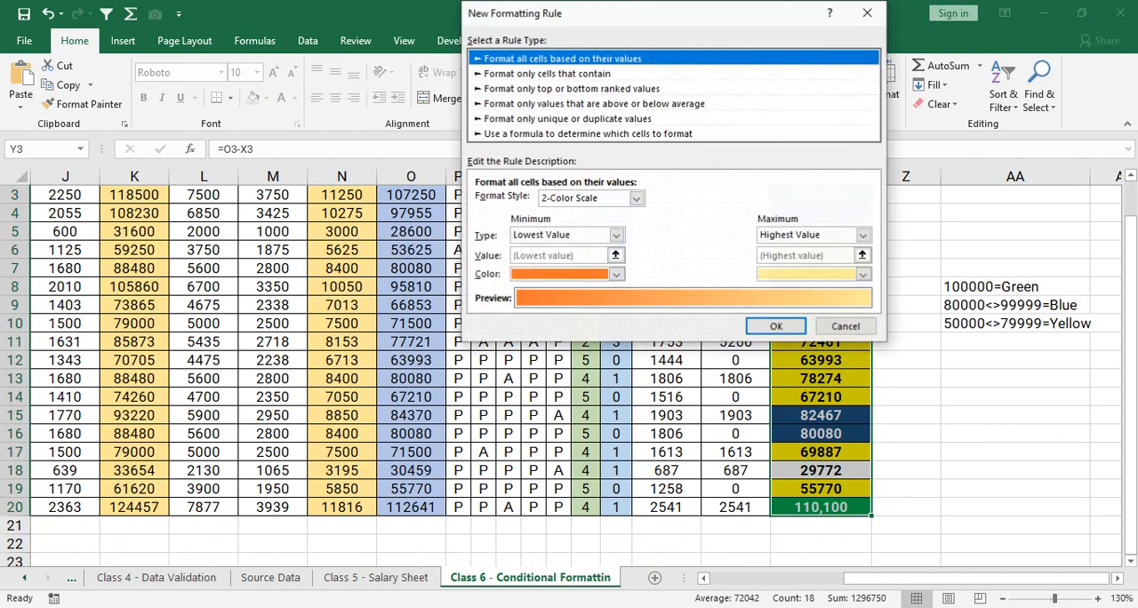
left_click_drag(658, 13, 383, 87)
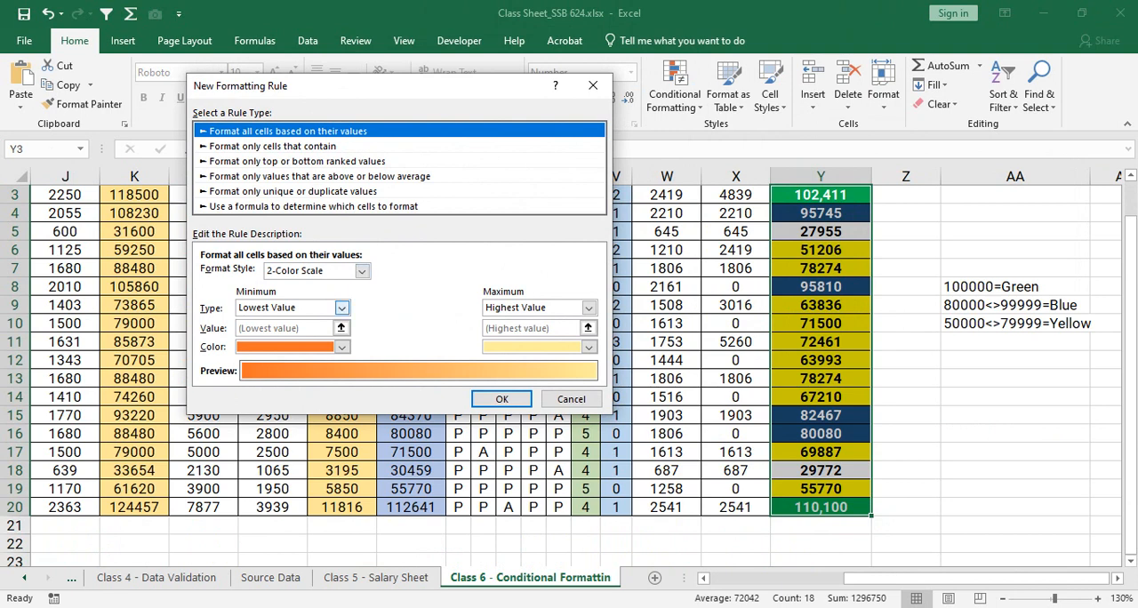
- Make the rule format only top or bottom ranked values, set to the Top 3
left_click(341, 307)
left_click(285, 318)
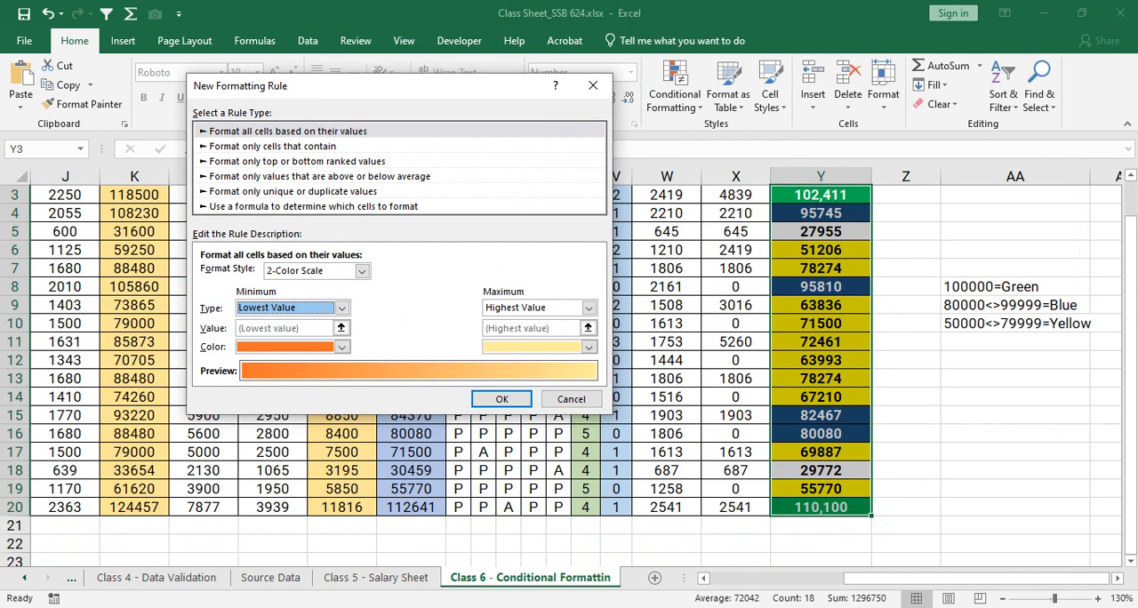
left_click(297, 161)
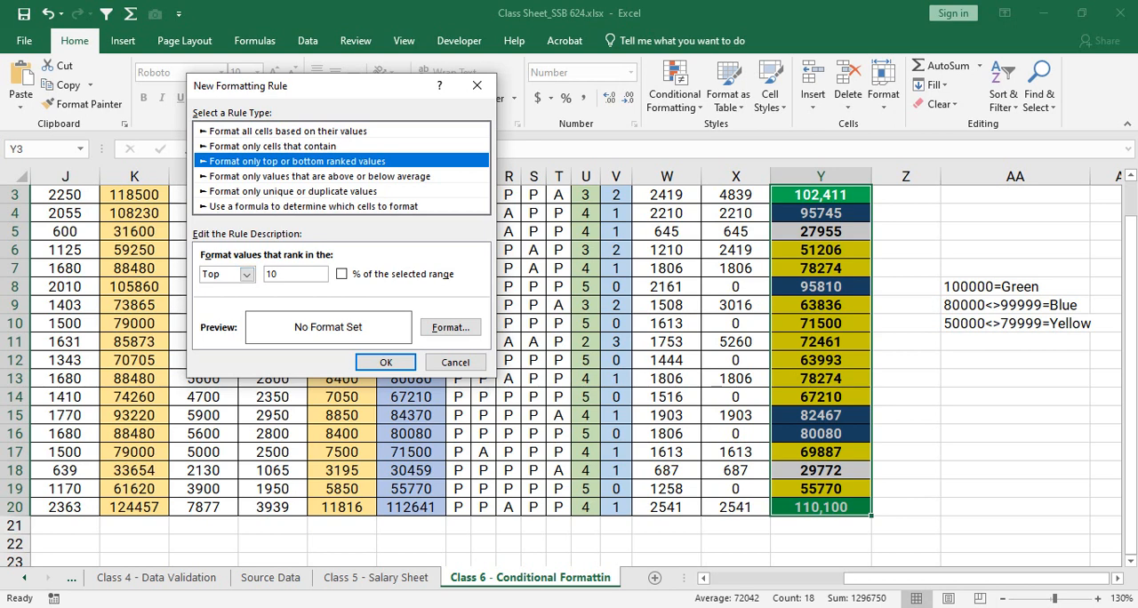
left_click(247, 273)
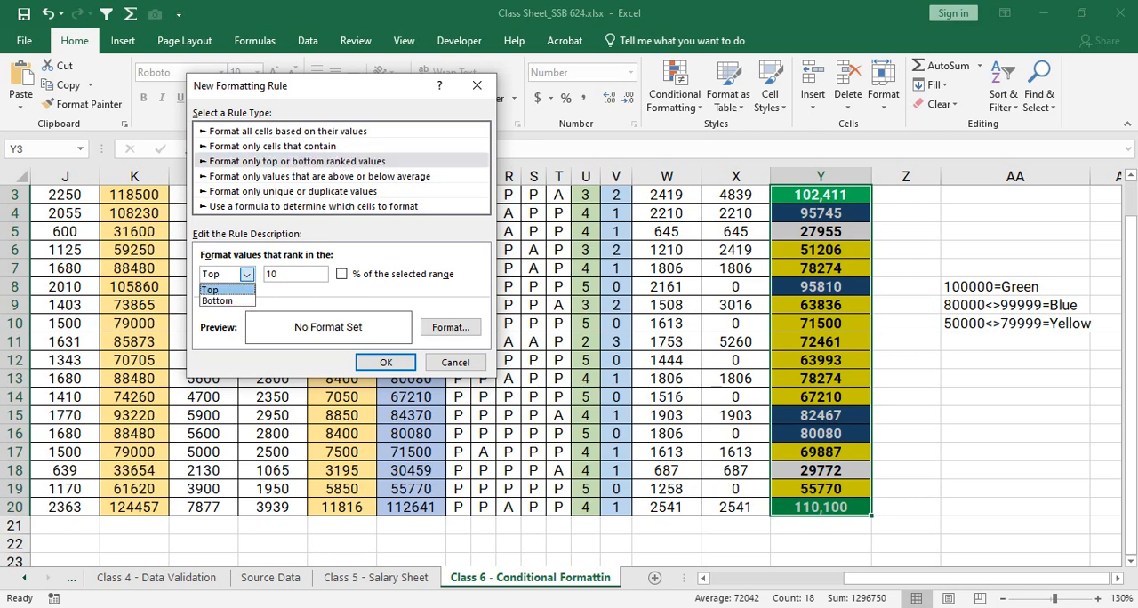
key("Return")
key("Tab")
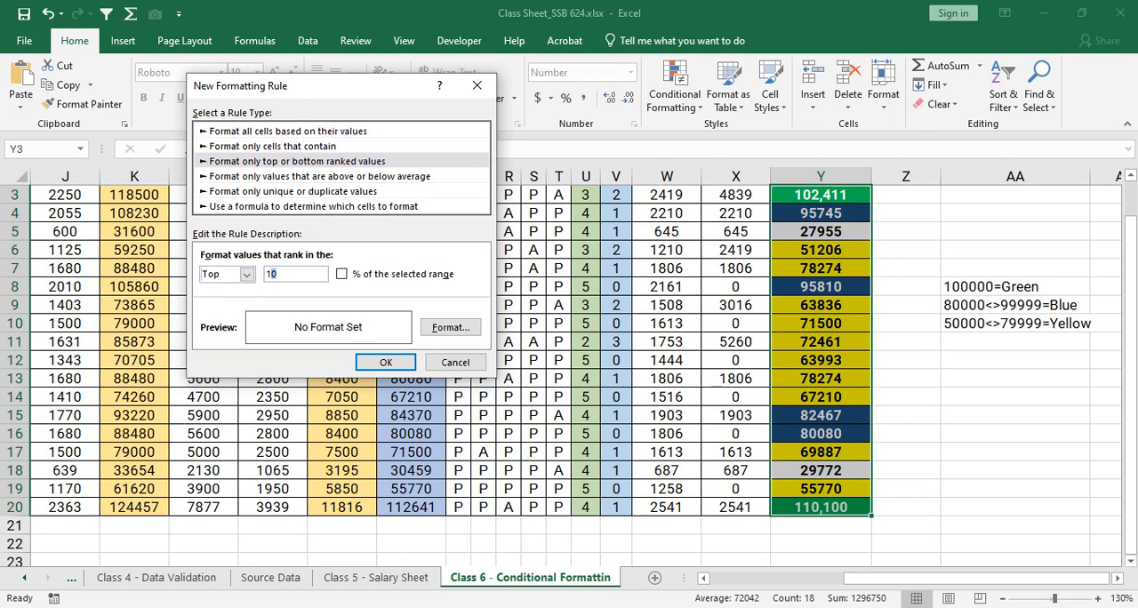
left_click(283, 274)
left_click_drag(281, 273, 253, 274)
type("3")
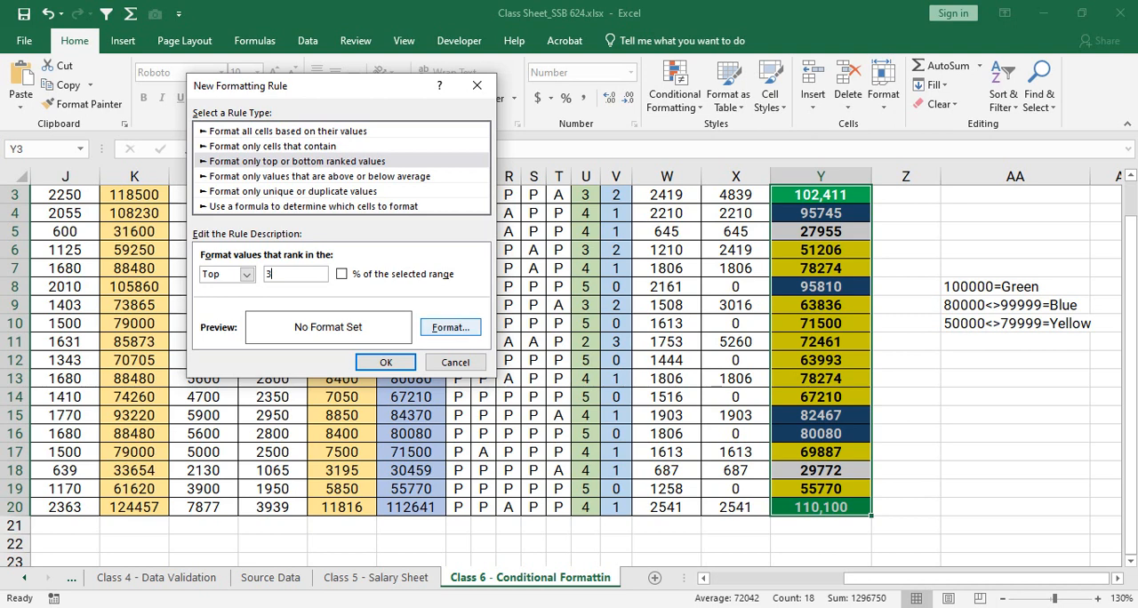
- Give the top 3 rule a light blue fill
left_click(450, 328)
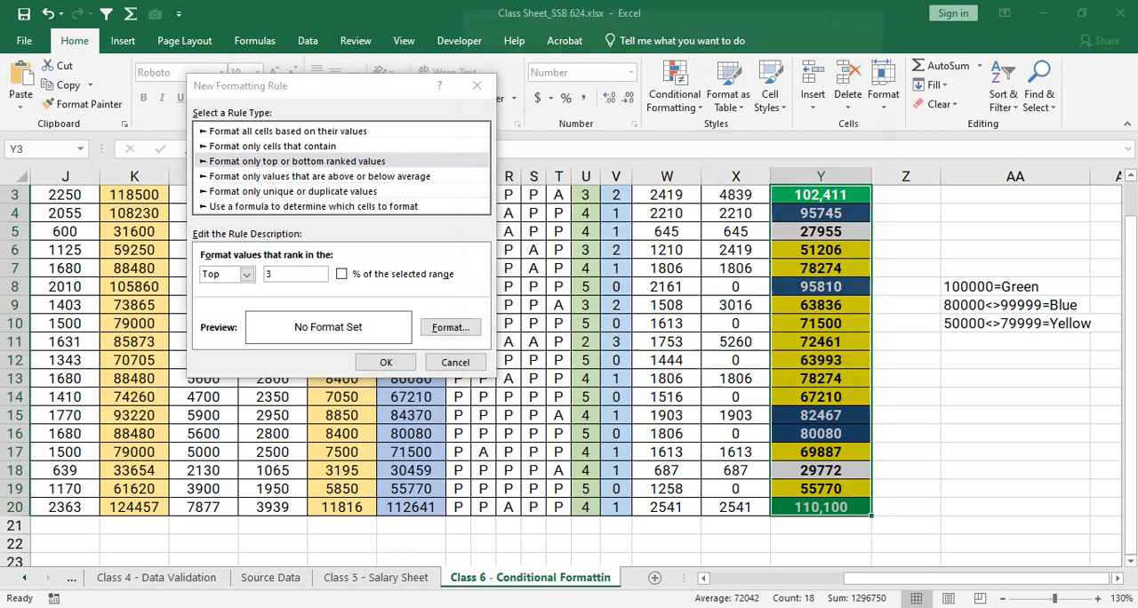
left_click(618, 41)
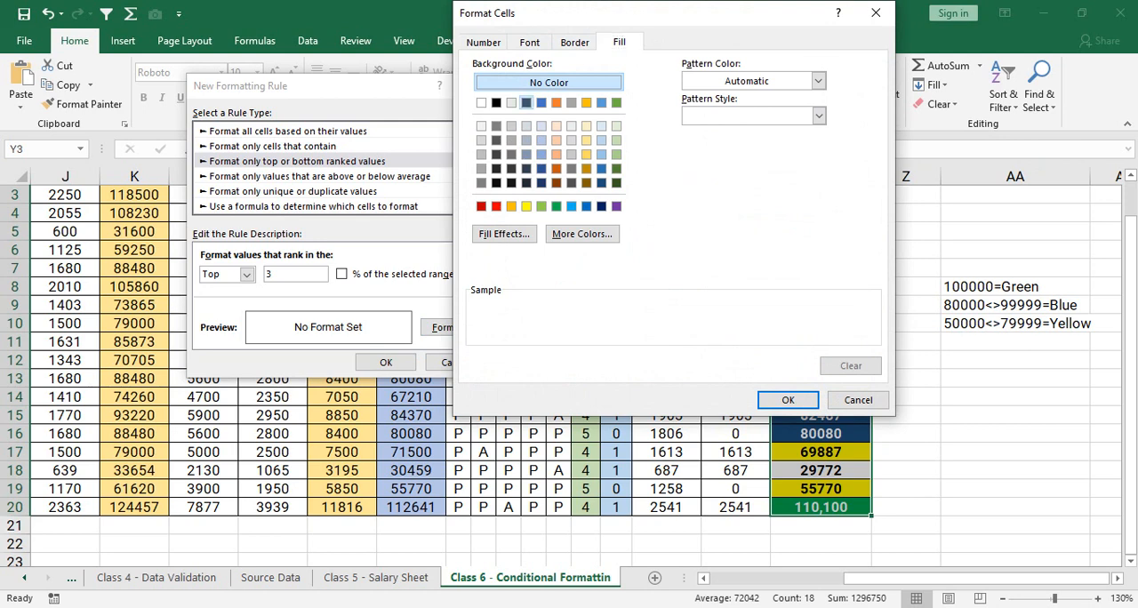
left_click(526, 103)
left_click(541, 103)
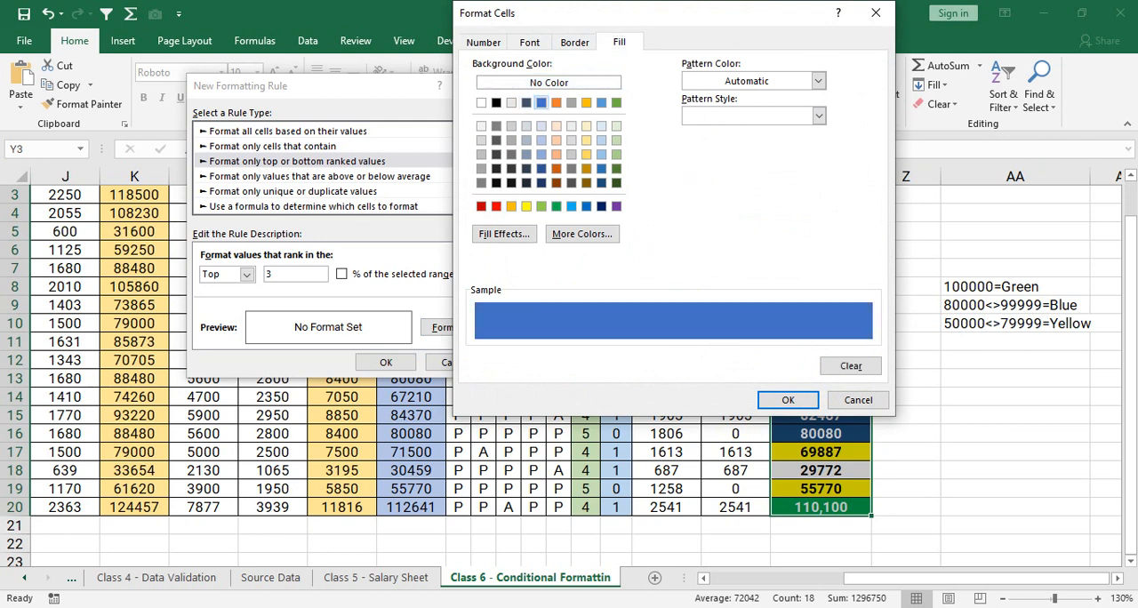
left_click(557, 184)
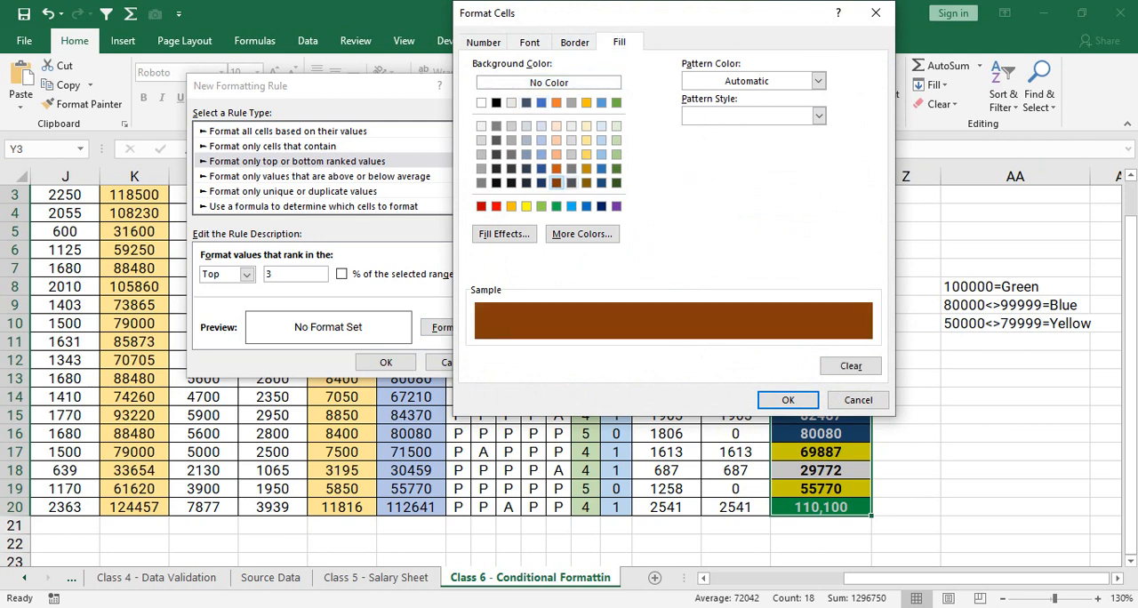
left_click(571, 206)
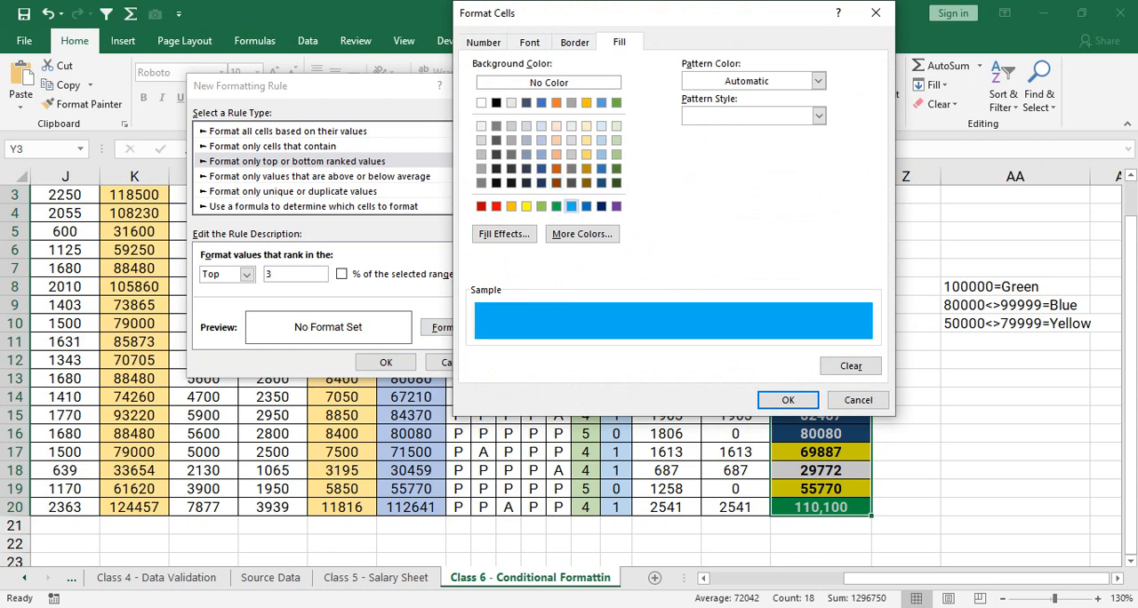
- Set the top 3 rule's font to bold black and apply the rule to the Net Payable cells
left_click(529, 43)
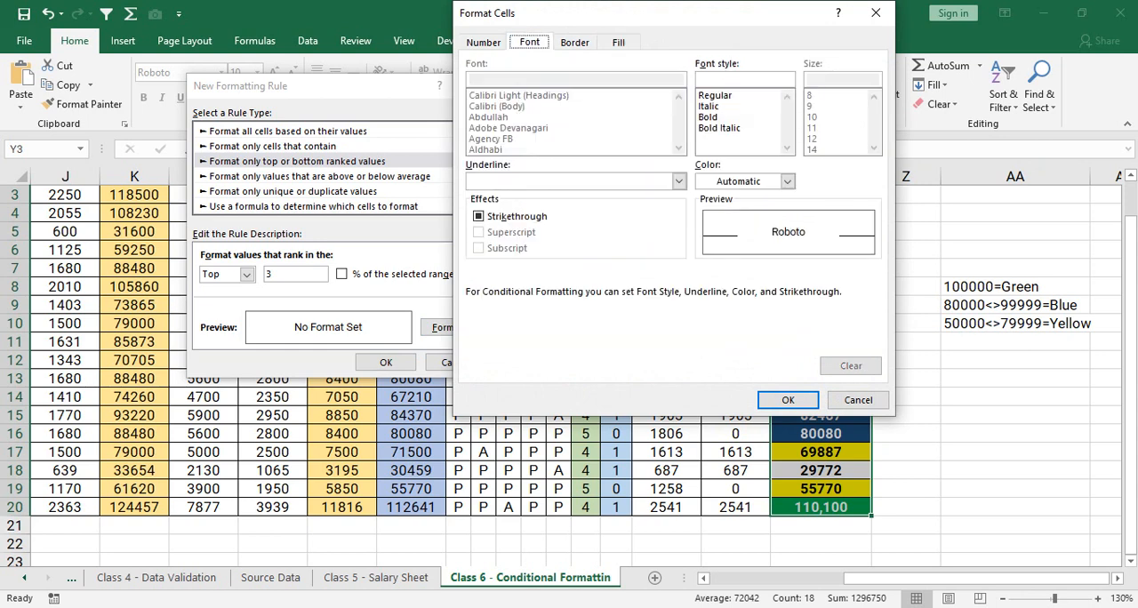
left_click(786, 182)
left_click(720, 233)
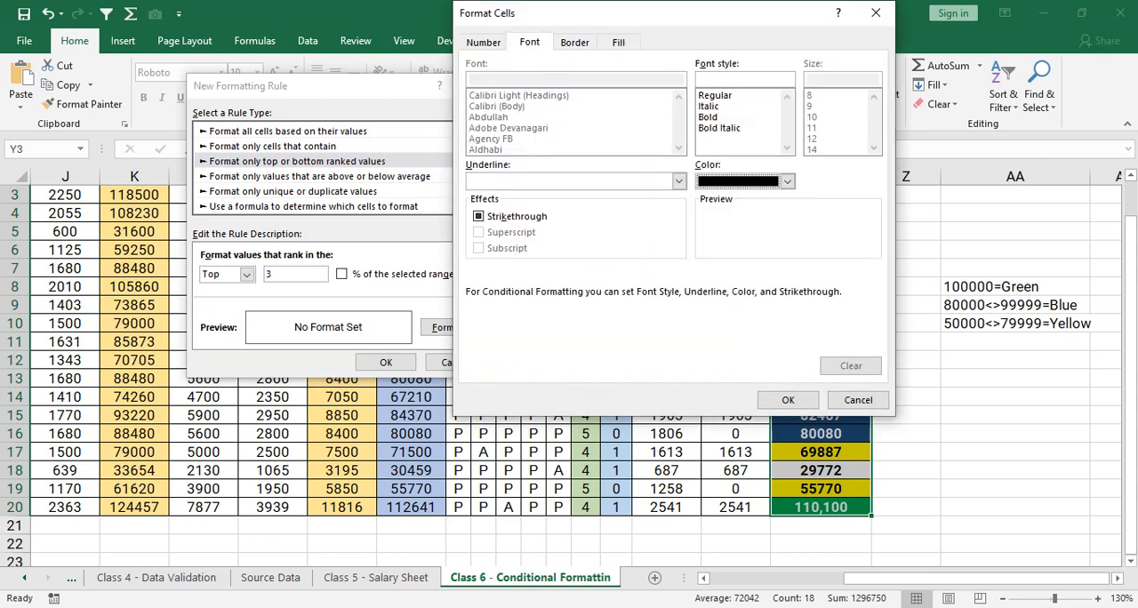
left_click(709, 117)
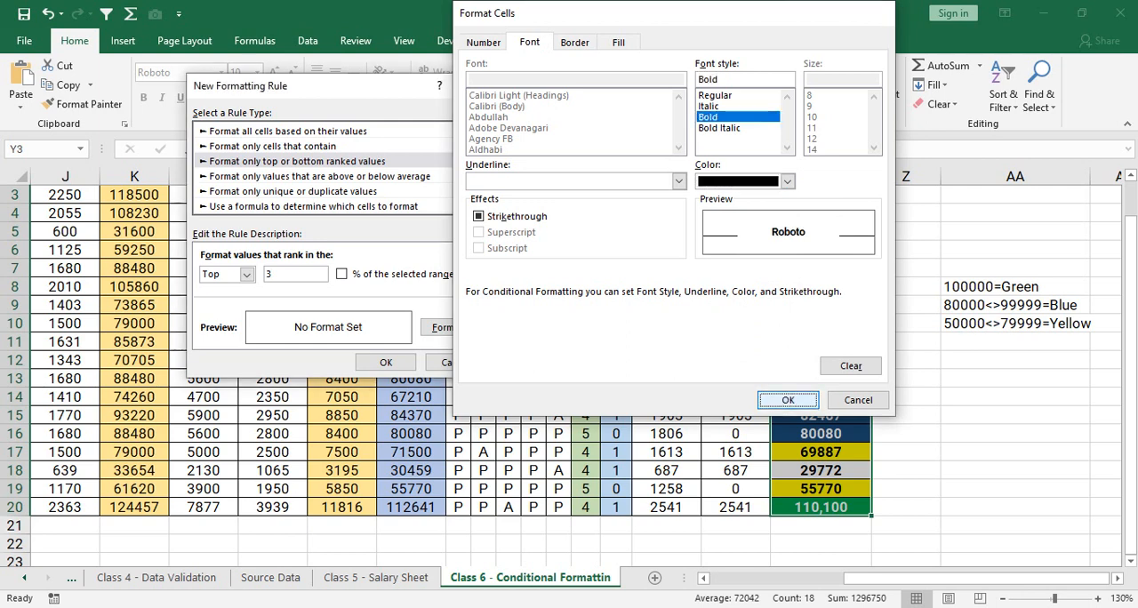
left_click(788, 401)
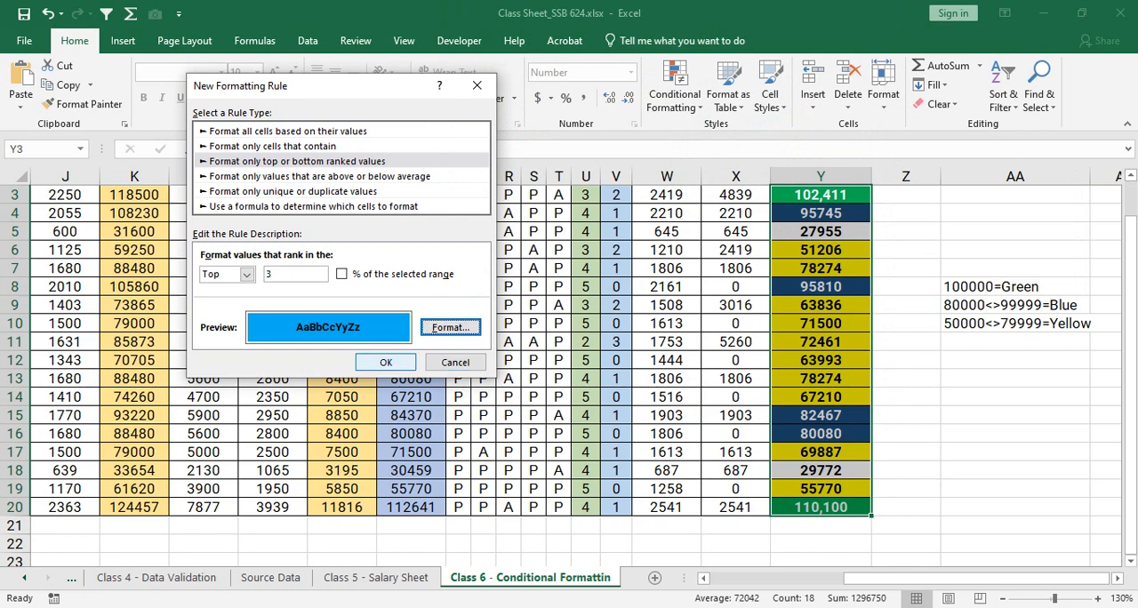
left_click(386, 362)
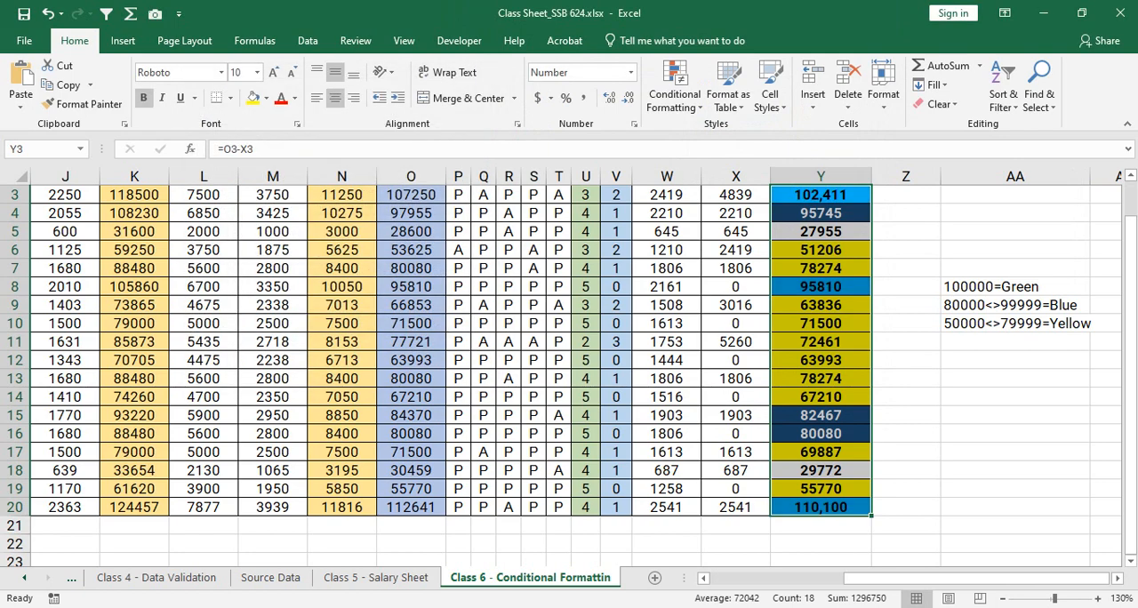
- Examine the top-ranked highlights in the Net Payable column, including cells Y8 and Y20
scroll(569, 356, "up", 2)
scroll(569, 373, "down", 3)
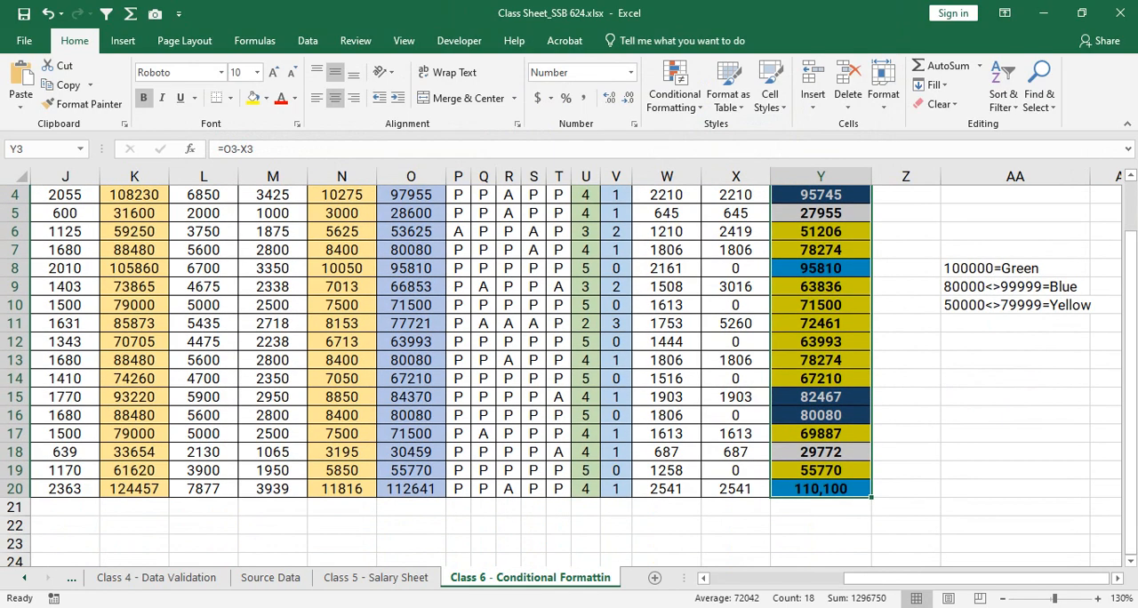
left_click_drag(1130, 258, 1130, 238)
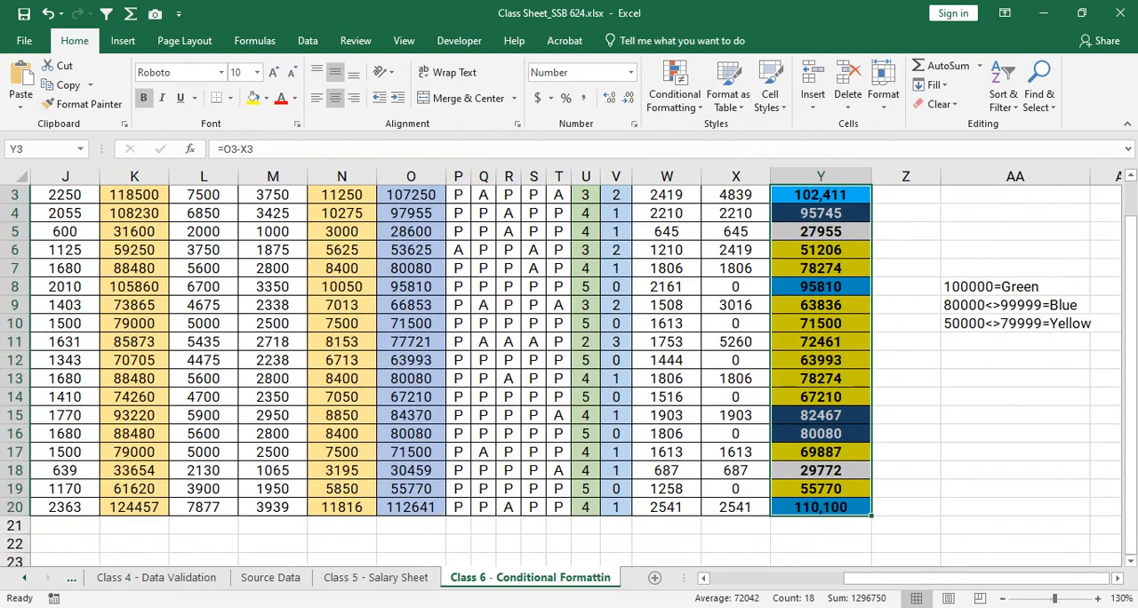
left_click(1015, 305)
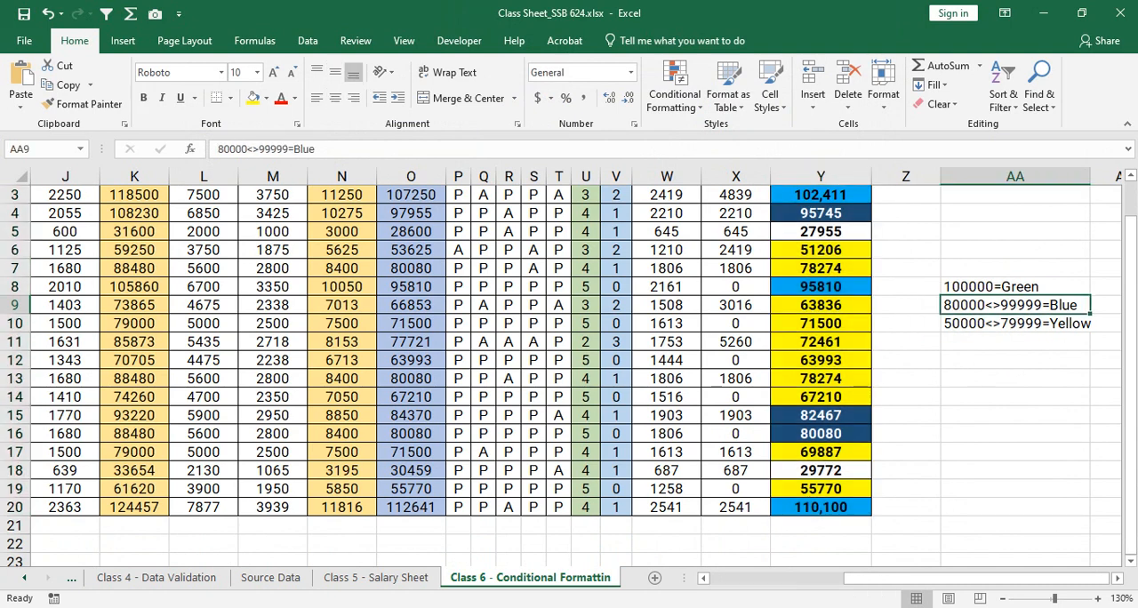
left_click(821, 288)
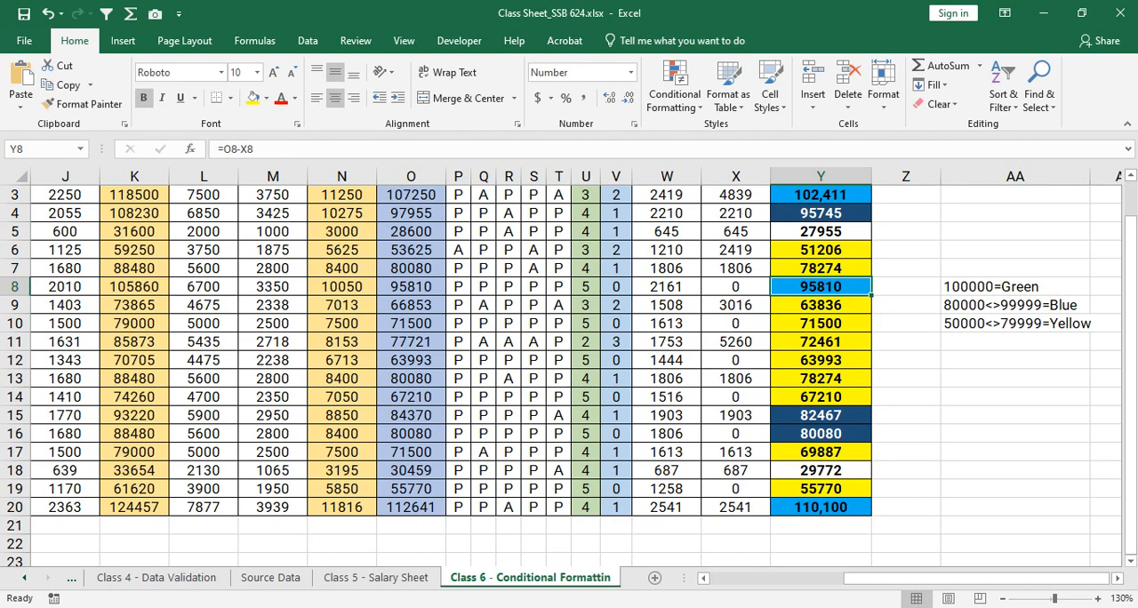
left_click(821, 508)
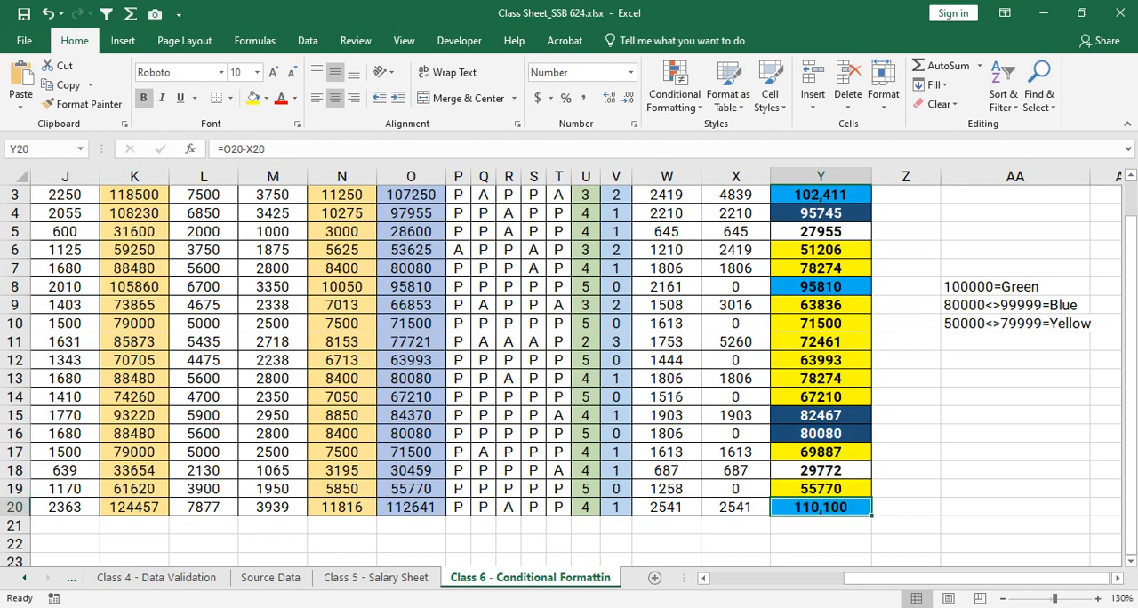
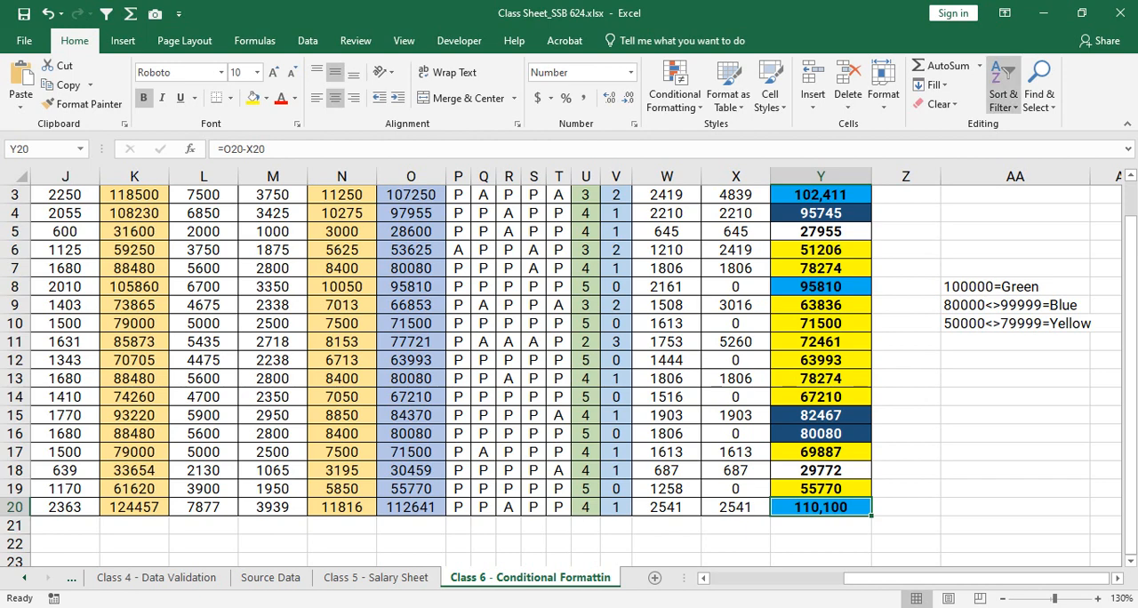
- Create a new conditional formatting rule for Y3:Y20 that formats only the Bottom 3 ranked values
left_click_drag(821, 195, 820, 508)
left_click(675, 87)
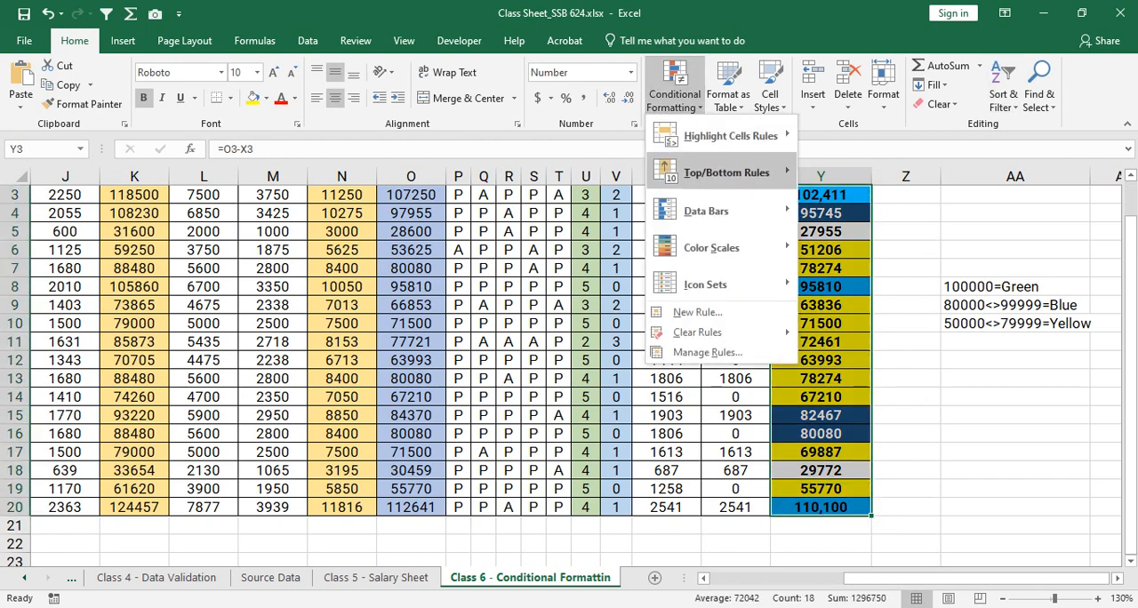
left_click(707, 353)
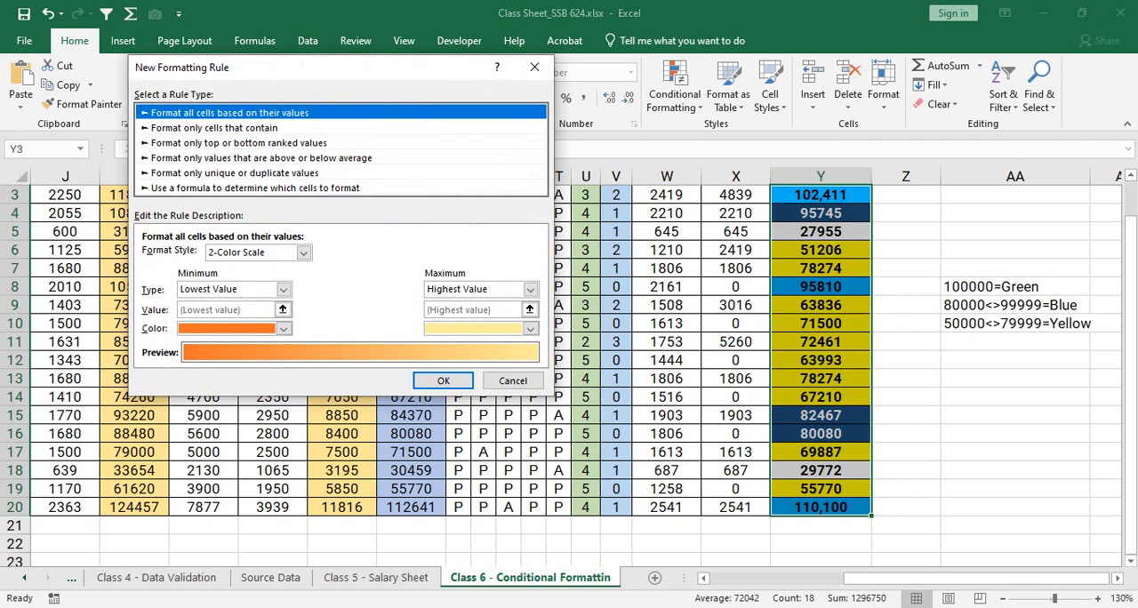
left_click(239, 143)
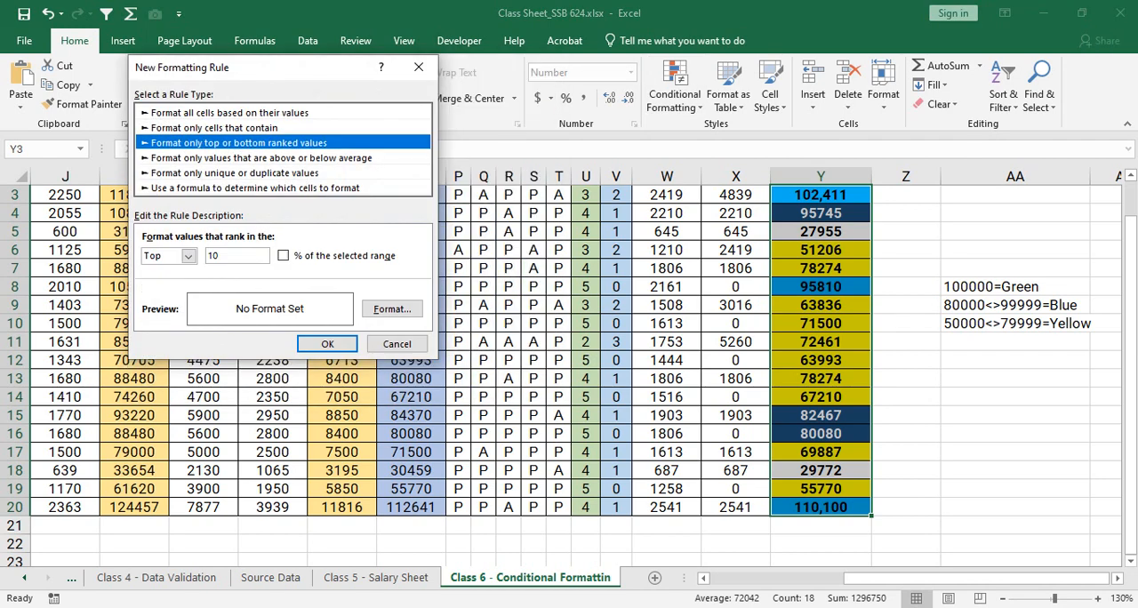
left_click(188, 256)
left_click(164, 282)
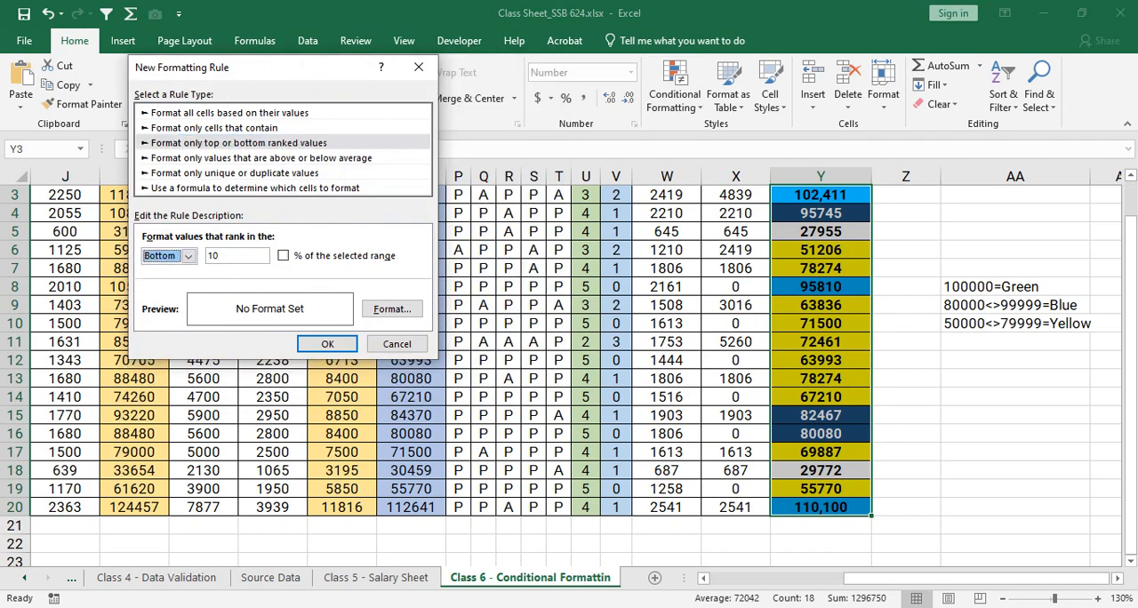
key("Tab")
type("3")
key("Tab")
key("Tab")
- Give the bottom 3 rule a red fill with a bold white font and apply it to the Net Payable cells
left_click(392, 308)
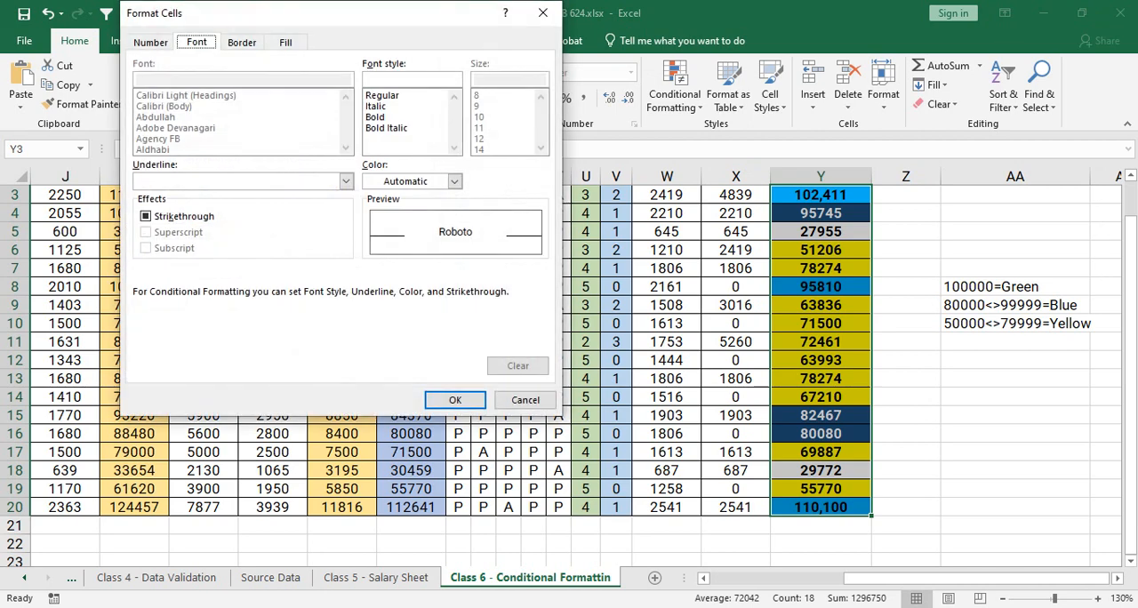
left_click(287, 41)
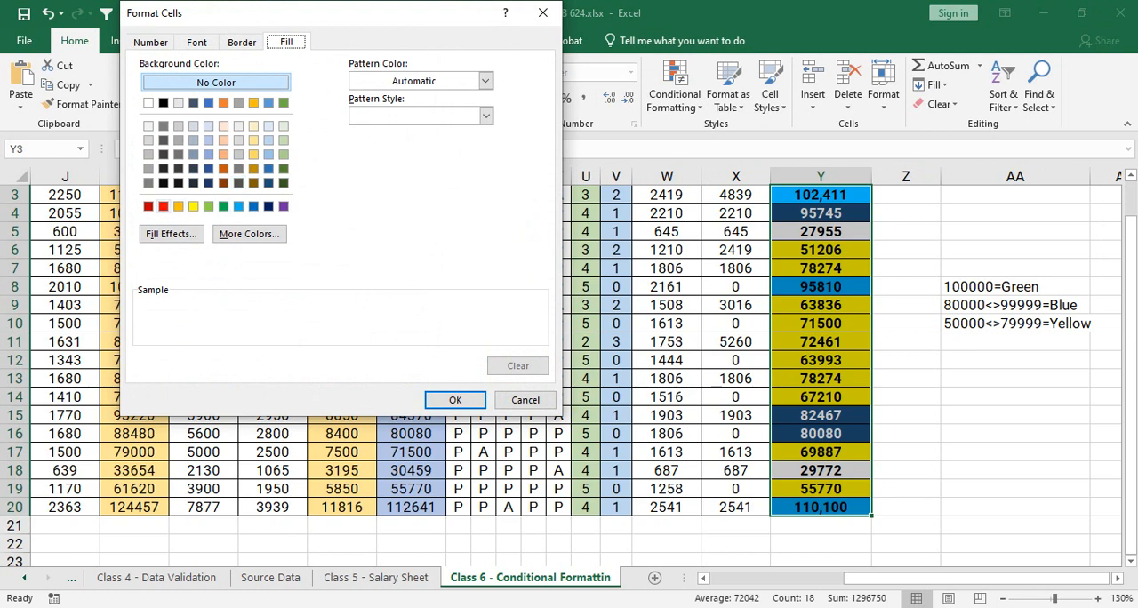
left_click(164, 207)
left_click(183, 42)
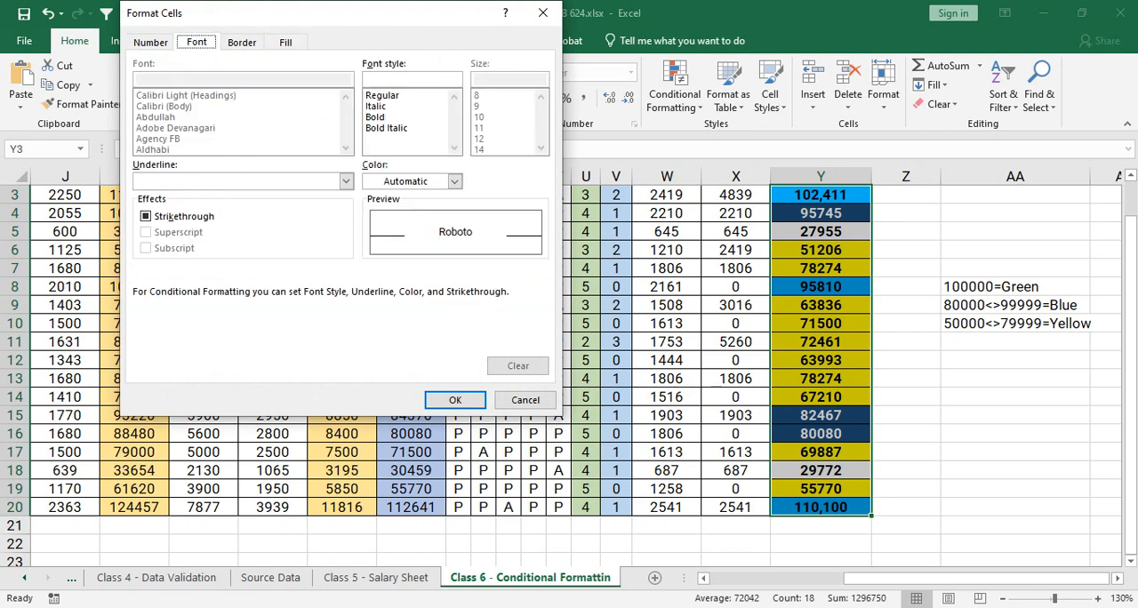
left_click(456, 182)
left_click(371, 237)
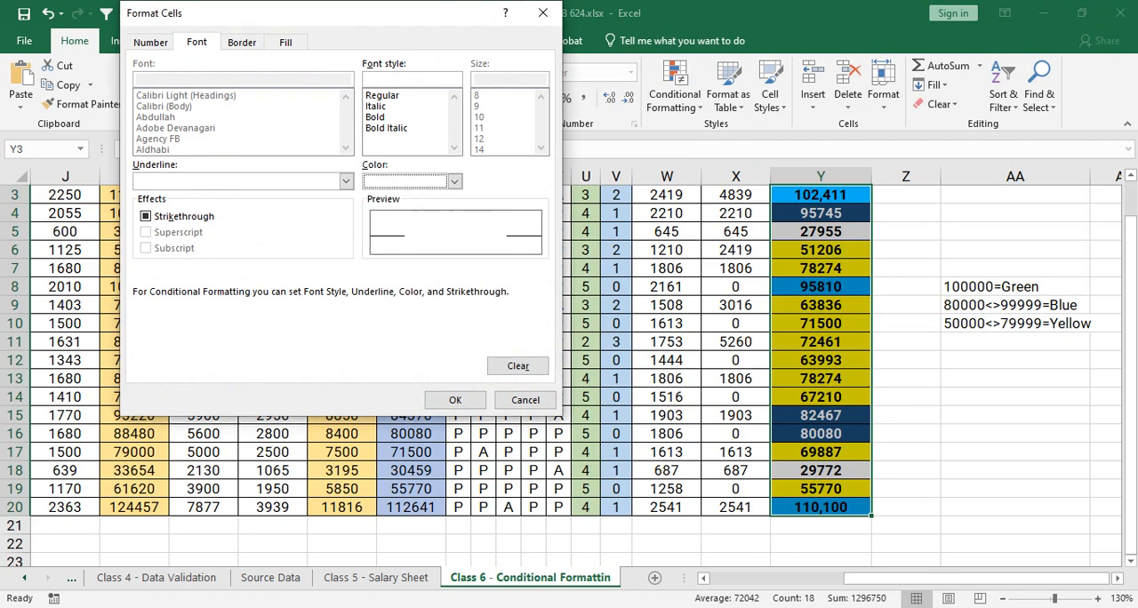
left_click(377, 117)
left_click(455, 400)
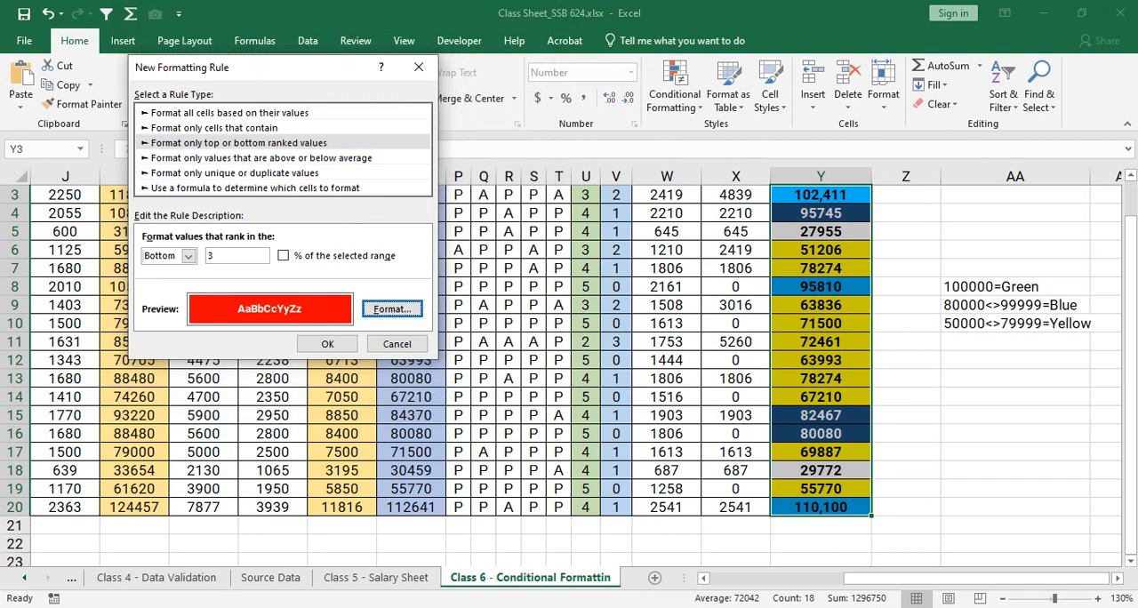
left_click(328, 343)
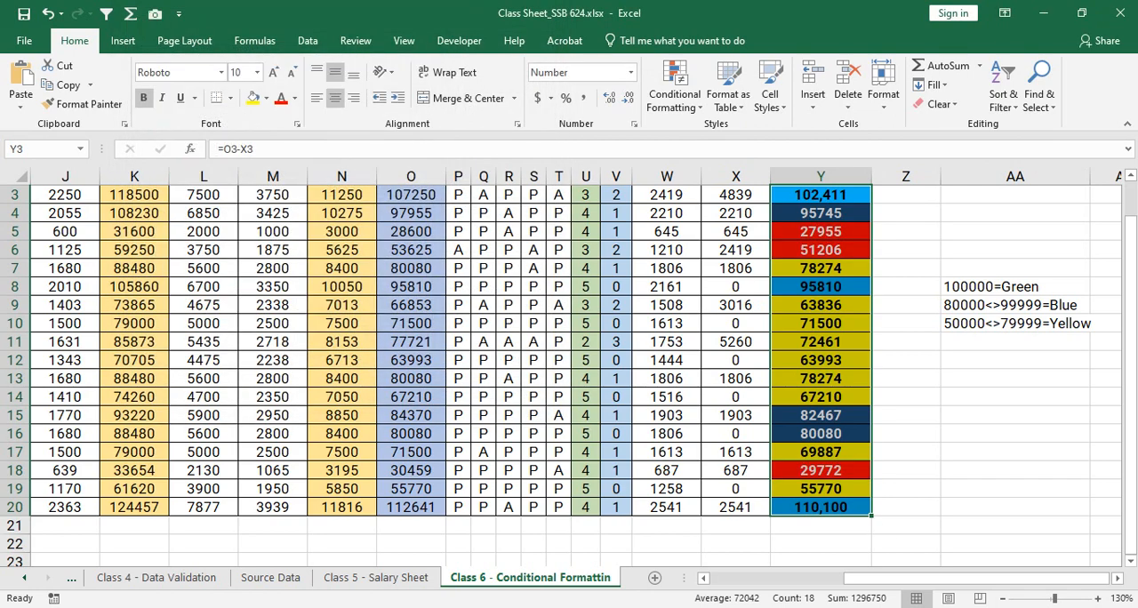
- Set the salary amount in cell G6 to 21500
left_click(1015, 342)
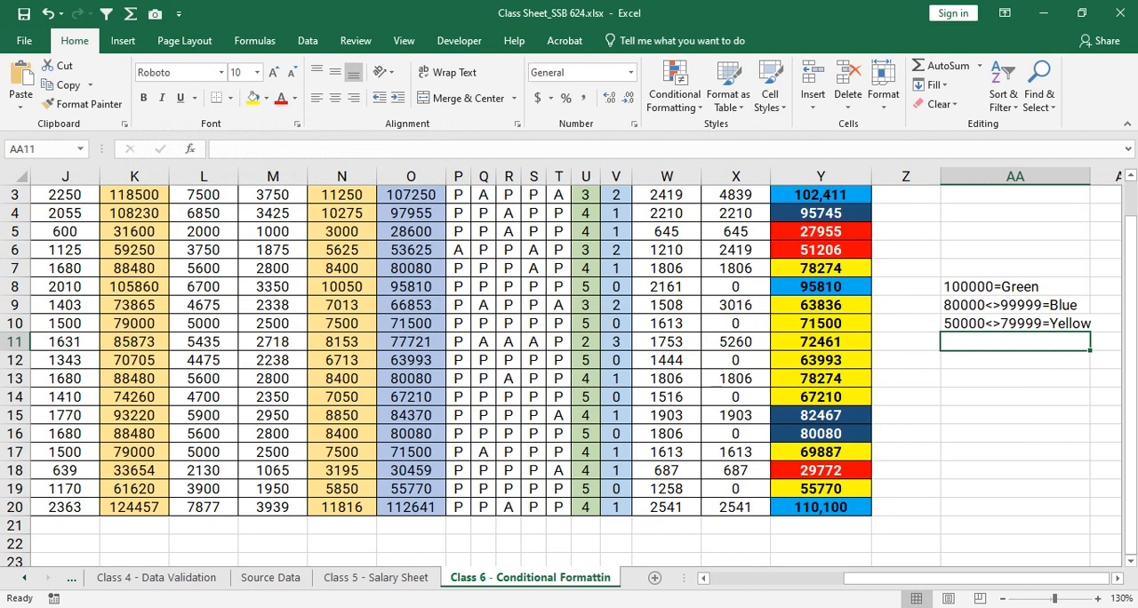
key("Up")
key("Up")
key("Up")
key("Up")
key("Left")
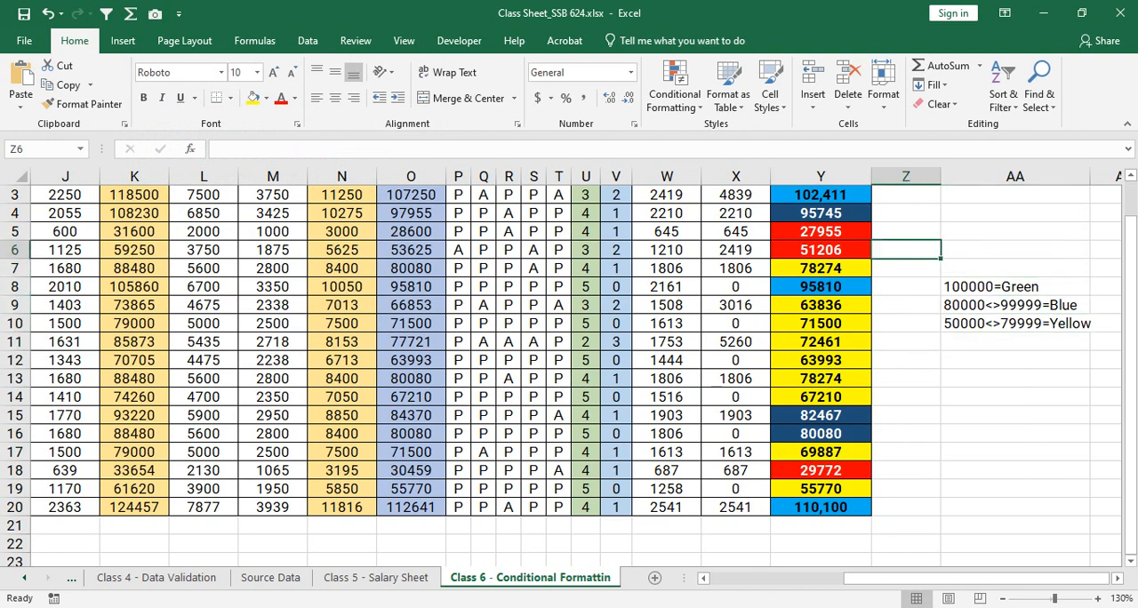
key("Left")
key("Up")
key("Left")
key("Left")
key("Left")
key("Left")
key("Left")
key("Left")
key("Left")
key("Left")
key("Left")
key("Left")
key("Left")
key("Left")
key("Left")
key("Left")
key("Left")
key("Left")
key("Left")
key("Left")
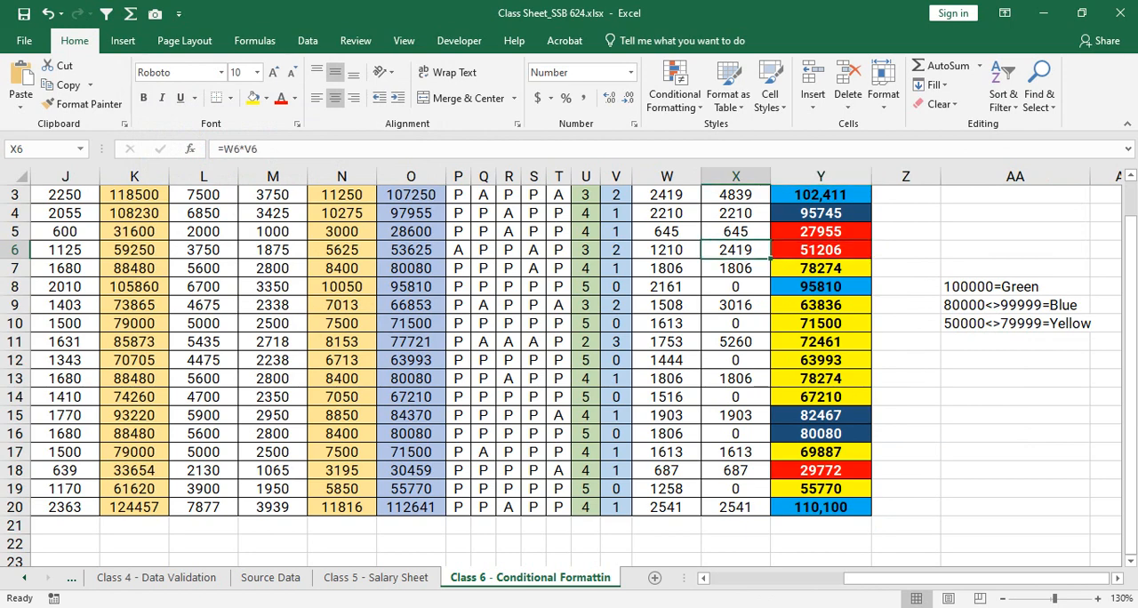
key("Left")
key("Left")
key("Left")
key("Left")
key("Left")
key("Right")
key("Right")
key("Right")
key("Right")
key("Right")
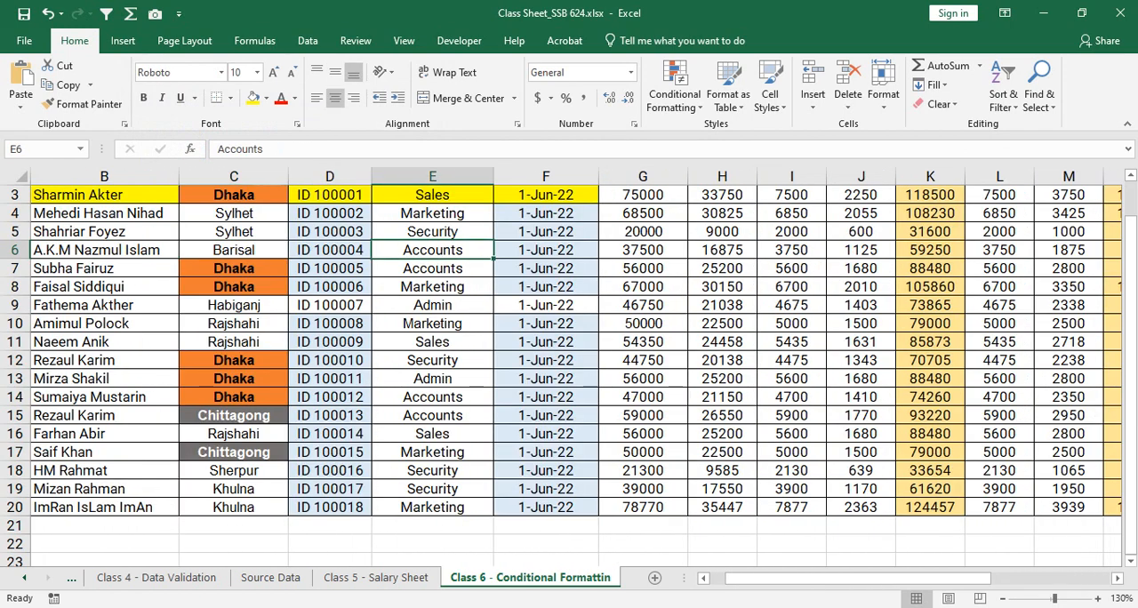
type("21500")
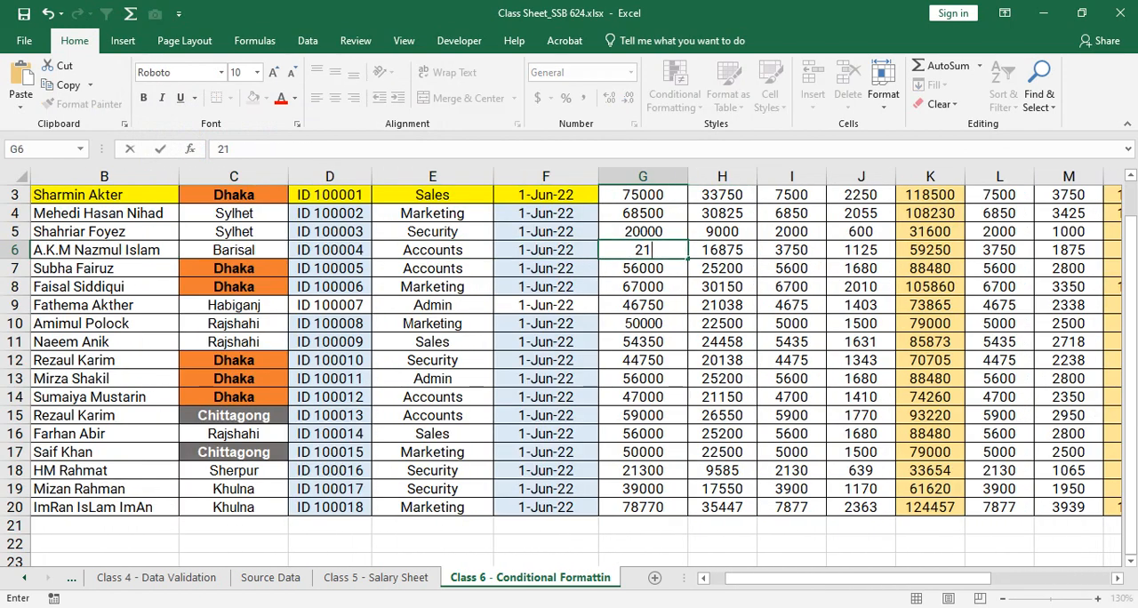
key("Right")
key("Right")
key("Right")
key("Right")
key("Right")
key("Right")
key("Right")
key("Right")
key("Right")
key("Right")
key("Right")
key("Right")
key("Right")
key("Right")
key("Right")
key("Right")
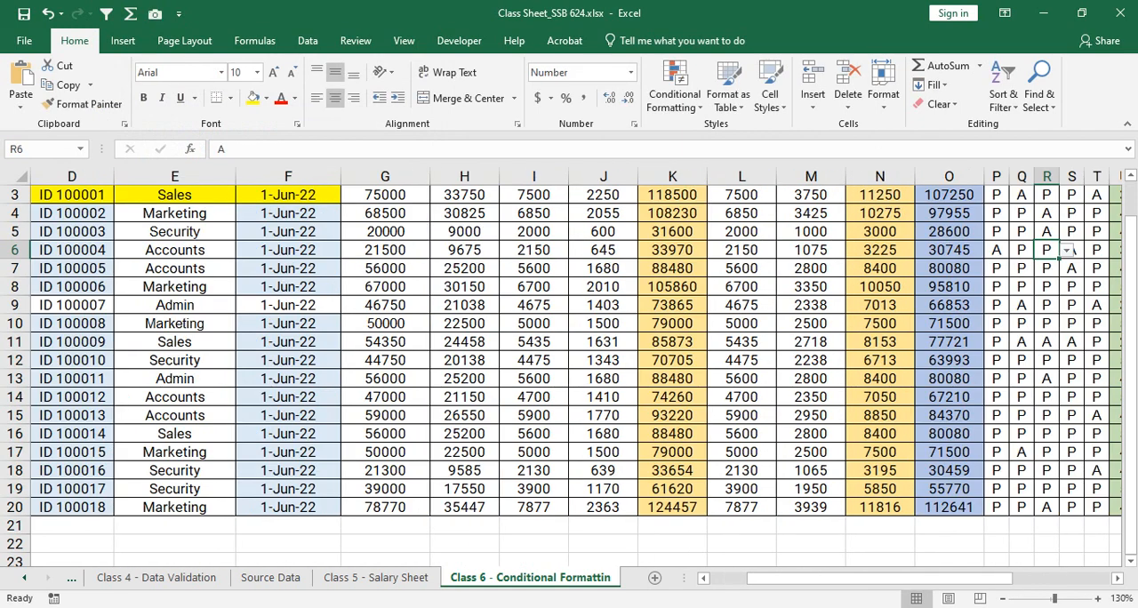
- Check how the Net Payable highlighting responds in Y6 and compare it with the neighbouring cells
key("Right")
key("Right")
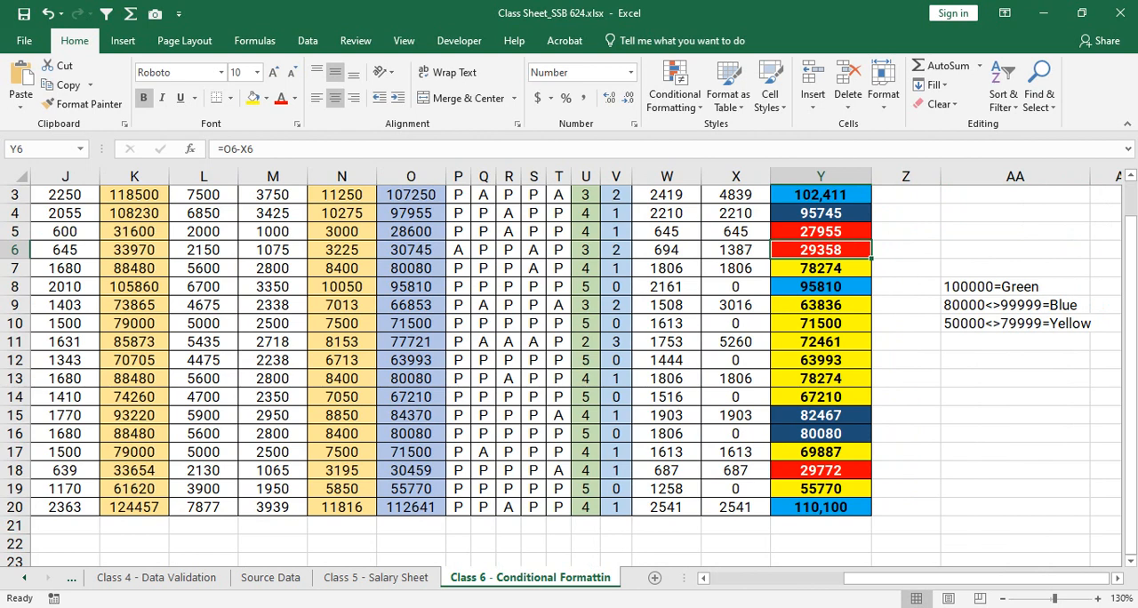
key("Down")
key("Up")
key("Up")
key("Down")
key("Down")
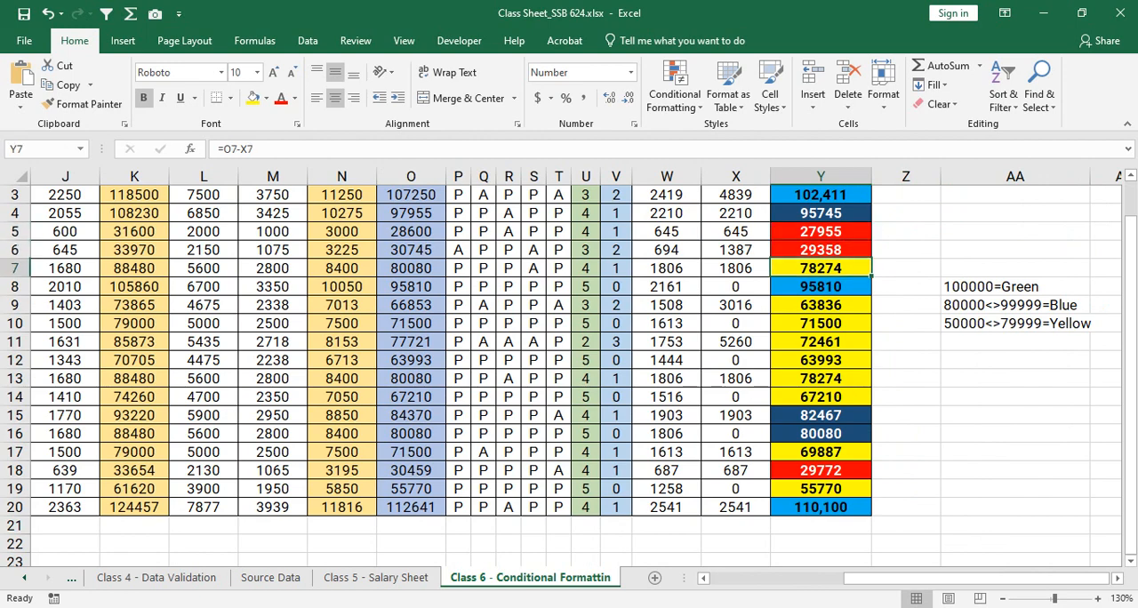
key("Down")
key("Up")
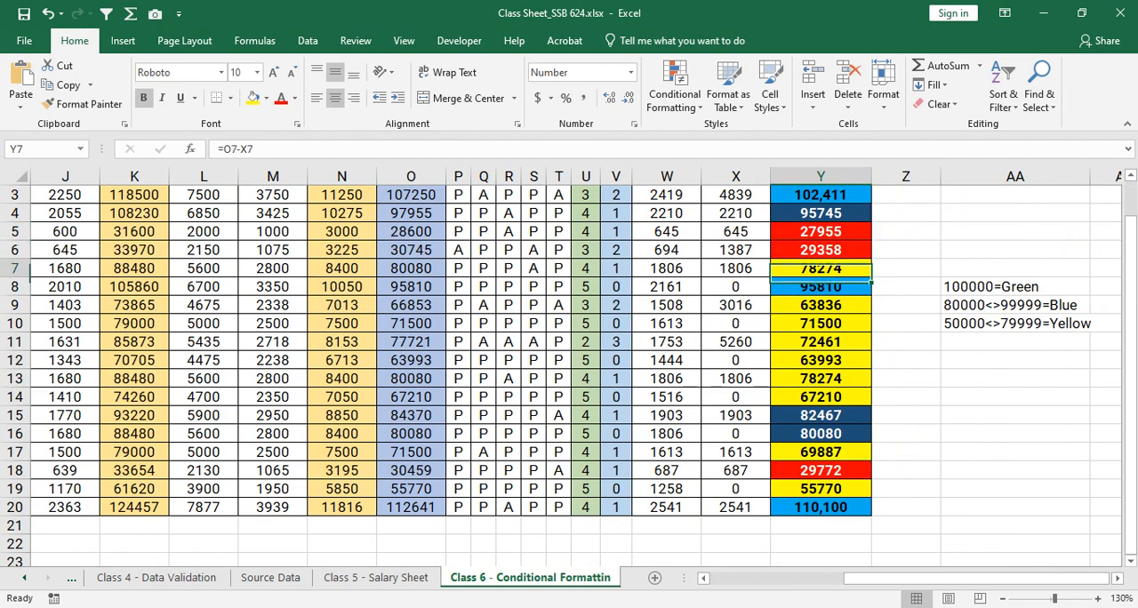
- Set the salary amount in cell G7 to 19500
key("Left")
key("Left")
key("Left")
key("Left")
key("Left")
key("Left")
key("Left")
key("Left")
key("Left")
key("Left")
key("Left")
key("Left")
key("Left")
key("Left")
key("Left")
key("Left")
key("Left")
key("Left")
key("Left")
key("Left")
key("Left")
key("Left")
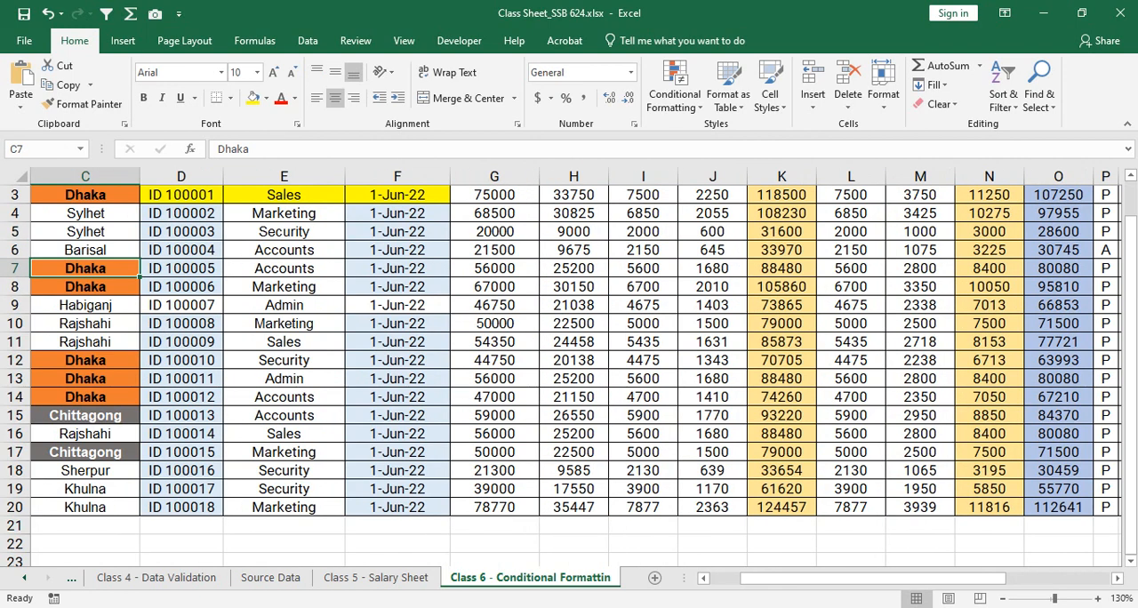
key("Right")
key("Right")
key("Right")
key("Right")
type("19500")
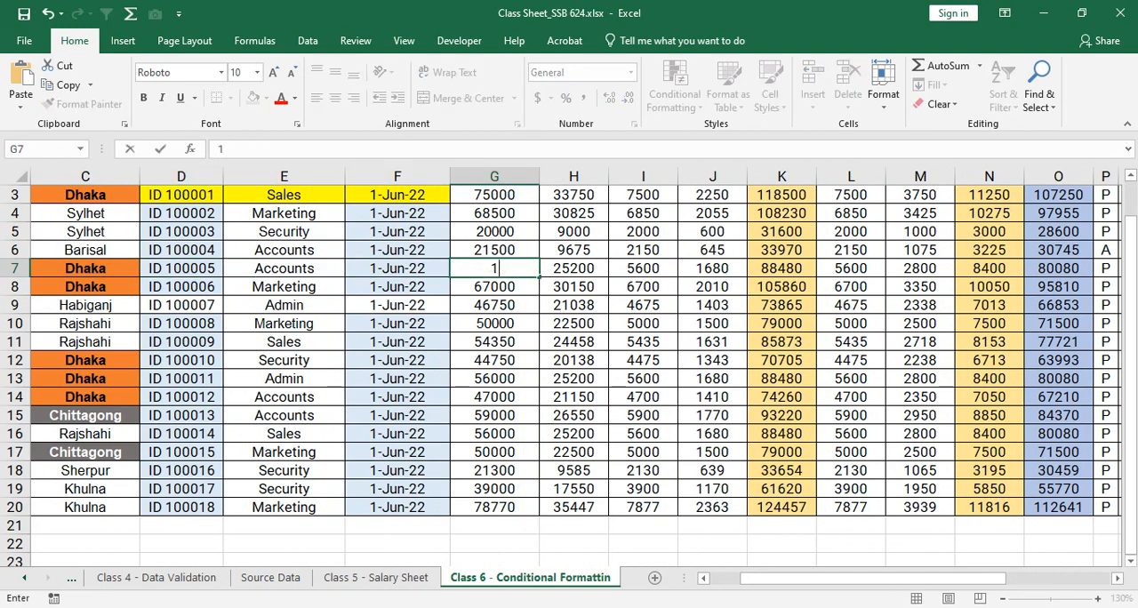
key("Right")
key("Right")
key("Right")
key("Right")
key("Right")
key("Right")
key("Right")
key("Right")
key("Right")
key("Right")
key("Right")
key("Right")
key("Right")
key("Right")
key("Right")
key("Right")
key("Right")
key("Right")
key("Right")
key("Right")
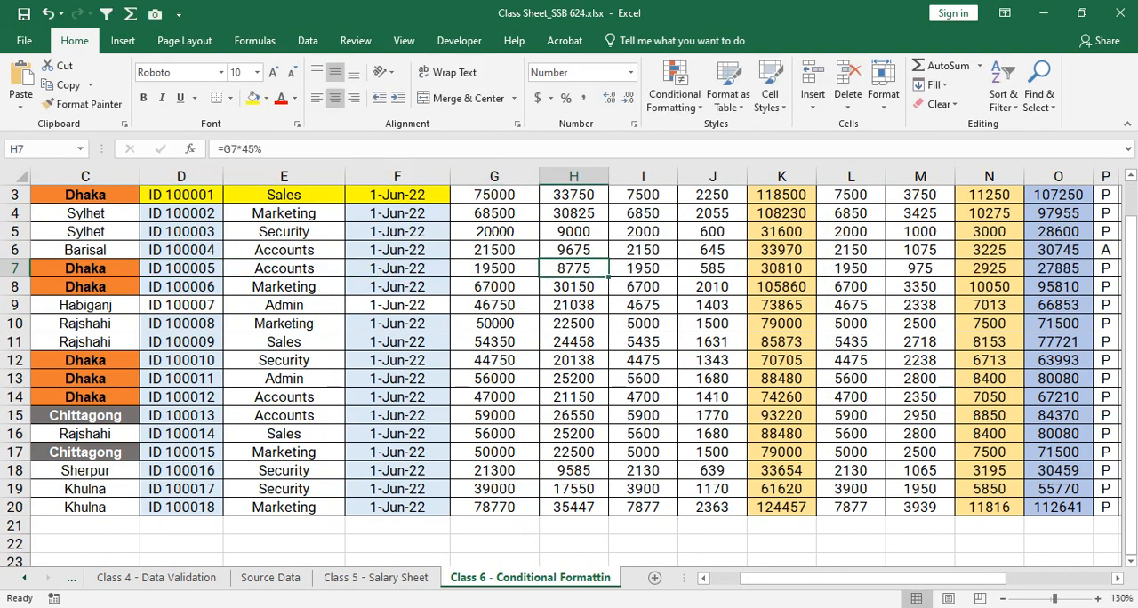
- Examine the bottom 3 highlighting in the Net Payable column, comparing cells Y7 and Y18
key("Left")
key("Left")
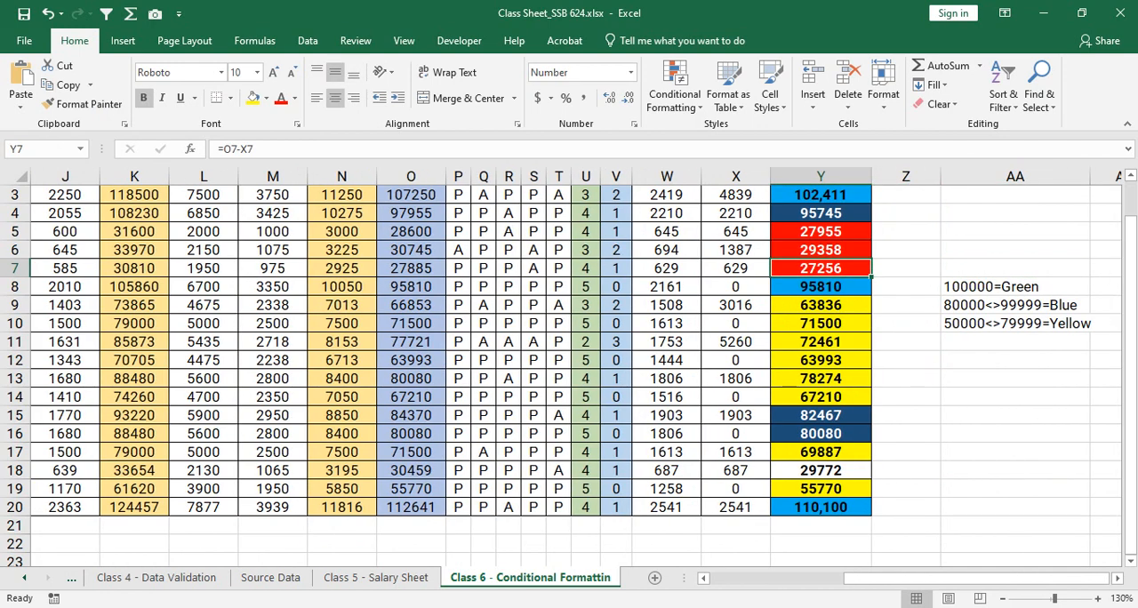
left_click(821, 471)
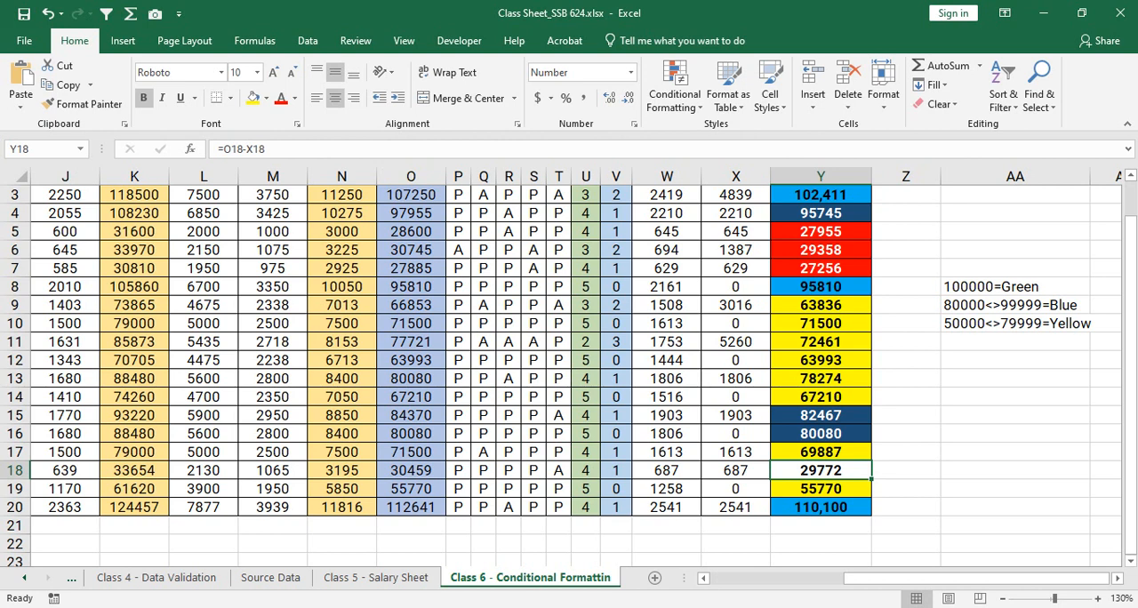
left_click(820, 269)
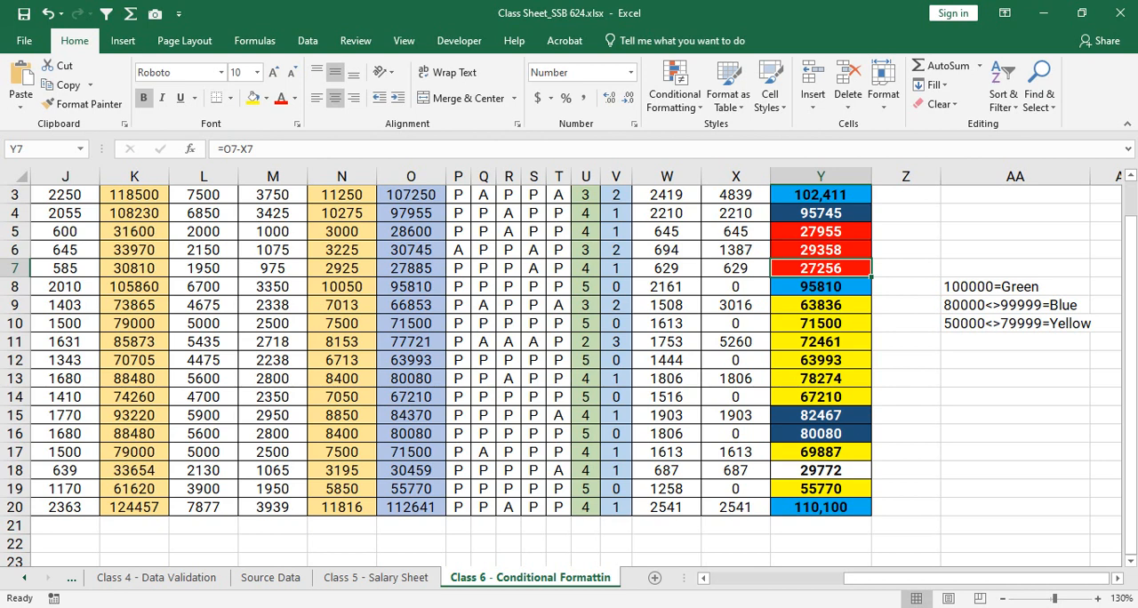
left_click_drag(820, 194, 820, 507)
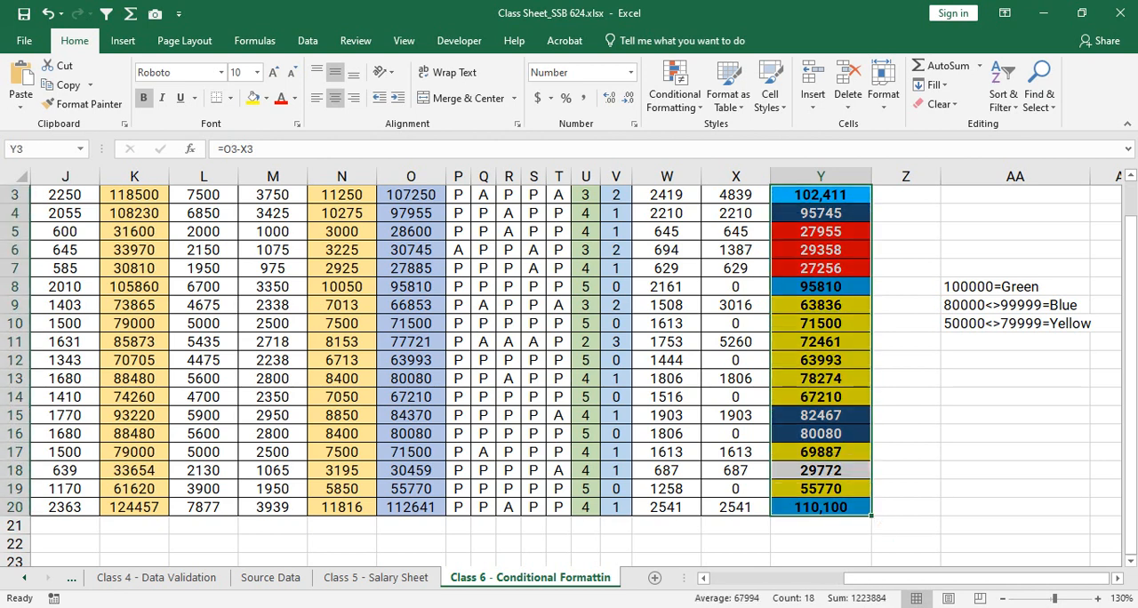
left_click(675, 88)
left_click(698, 312)
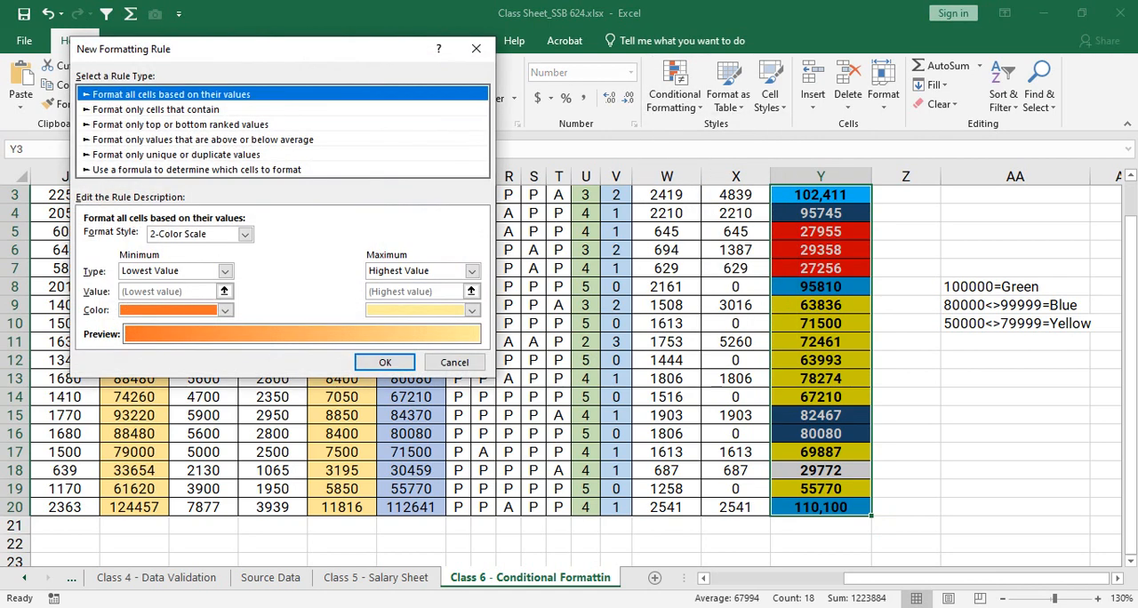
left_click(180, 124)
left_click(203, 139)
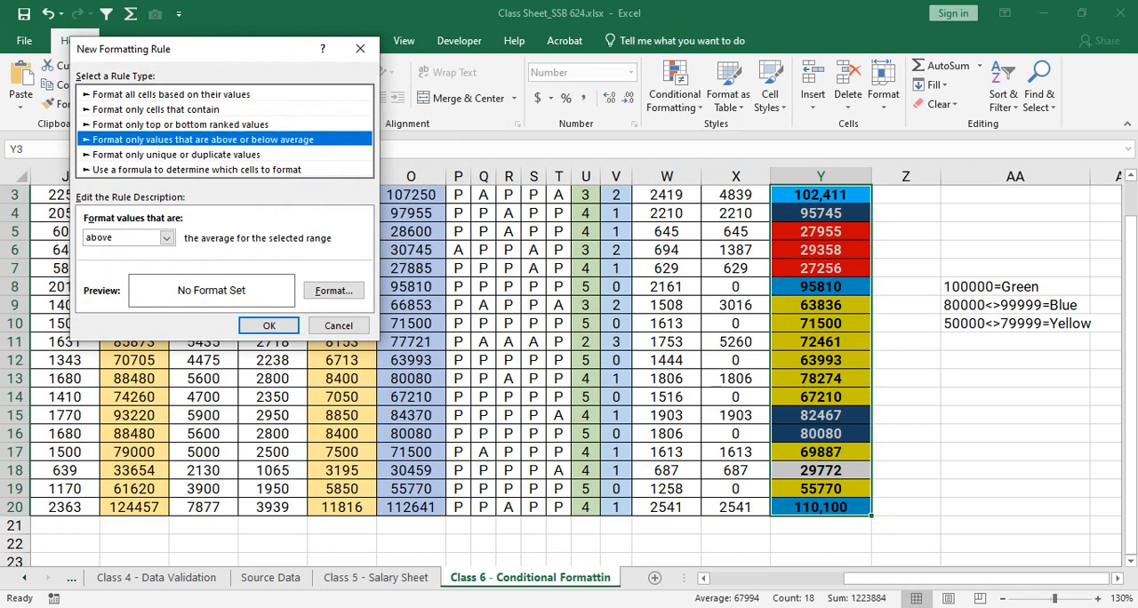
left_click(180, 125)
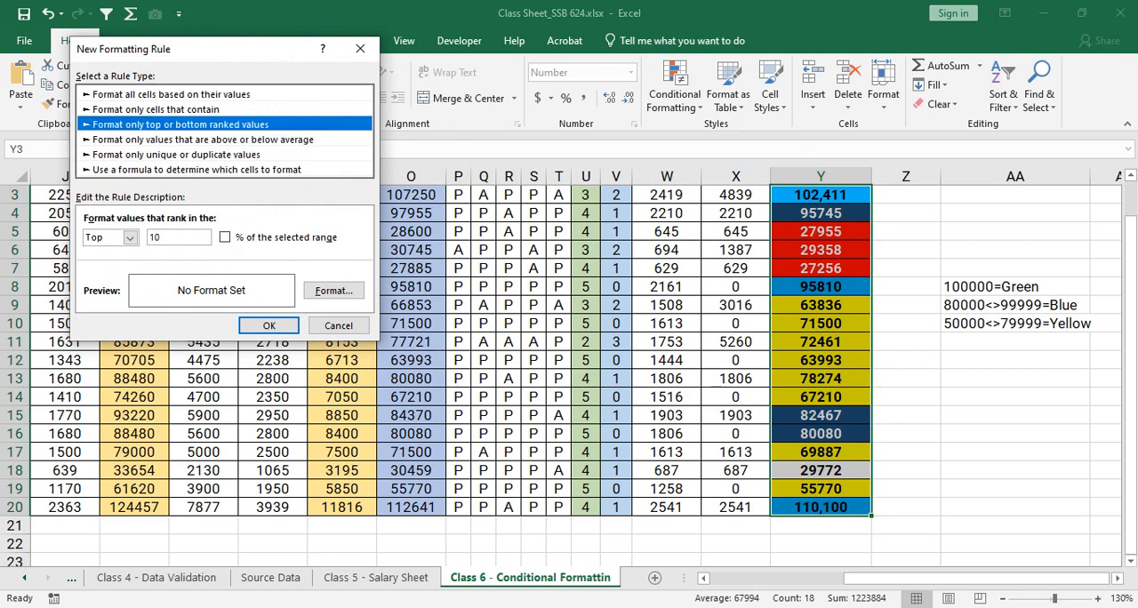
left_click(176, 155)
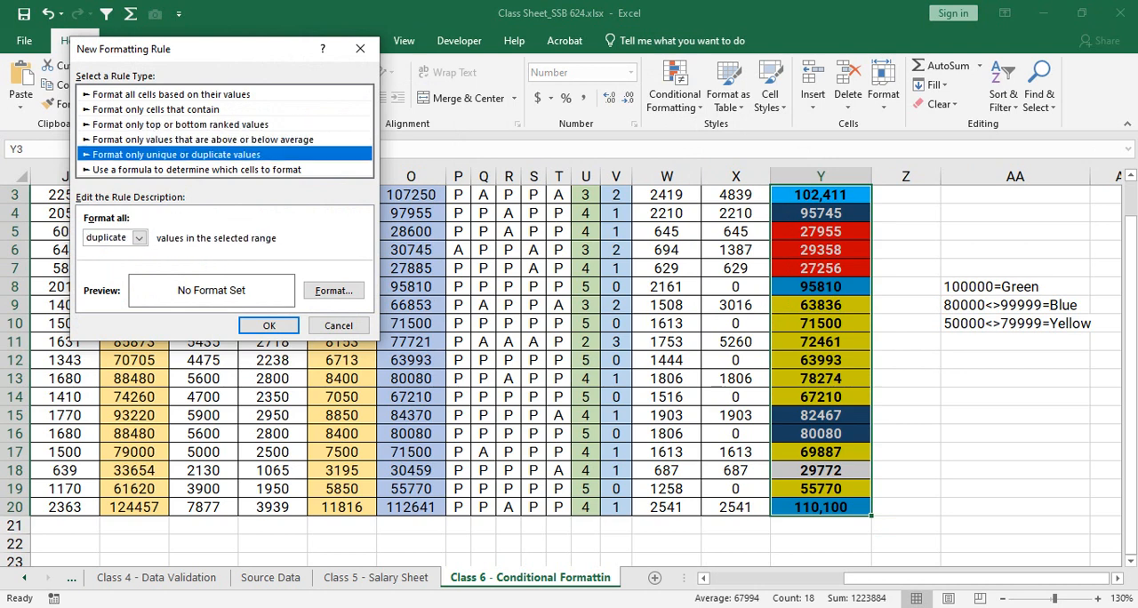
left_click(338, 325)
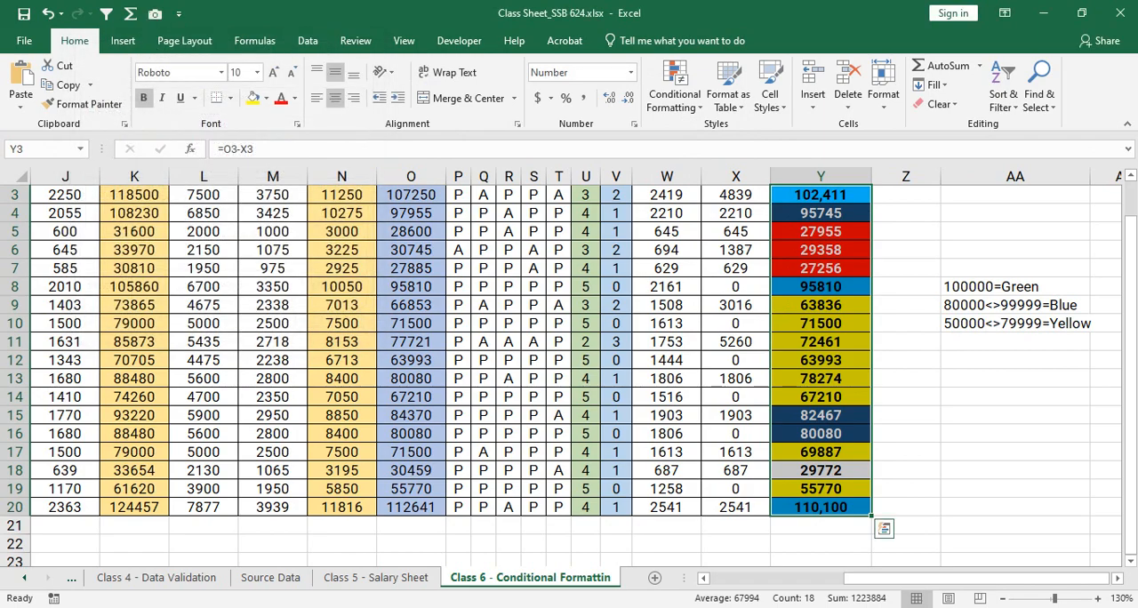
- Copy the name from B17 into the empty cell B21 below the list
left_click_drag(891, 578, 750, 578)
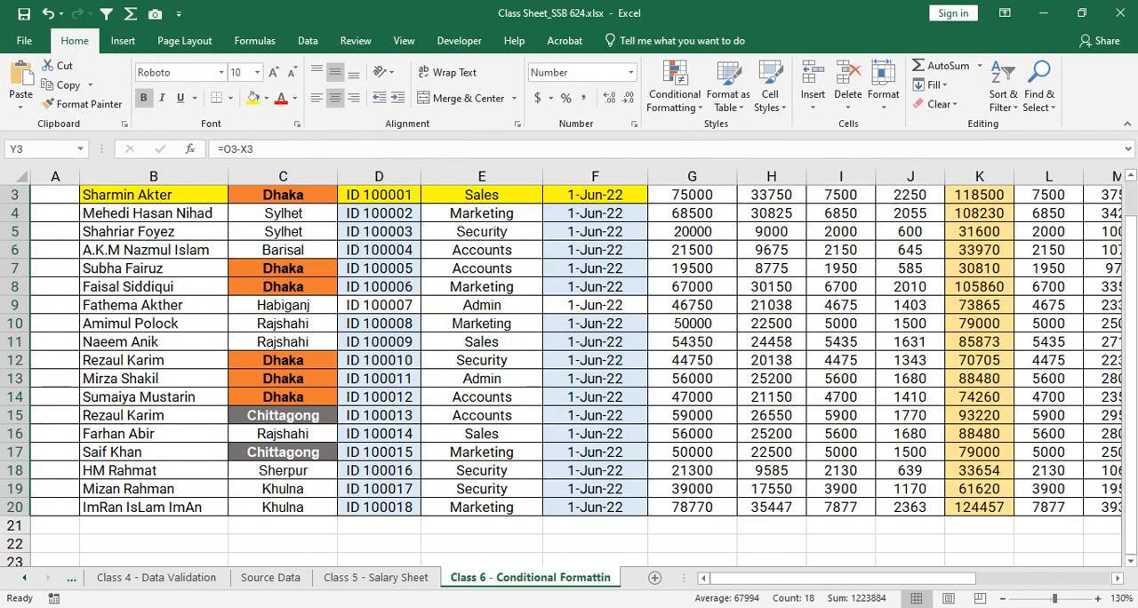
scroll(569, 373, "up", 1)
scroll(569, 373, "down", 2)
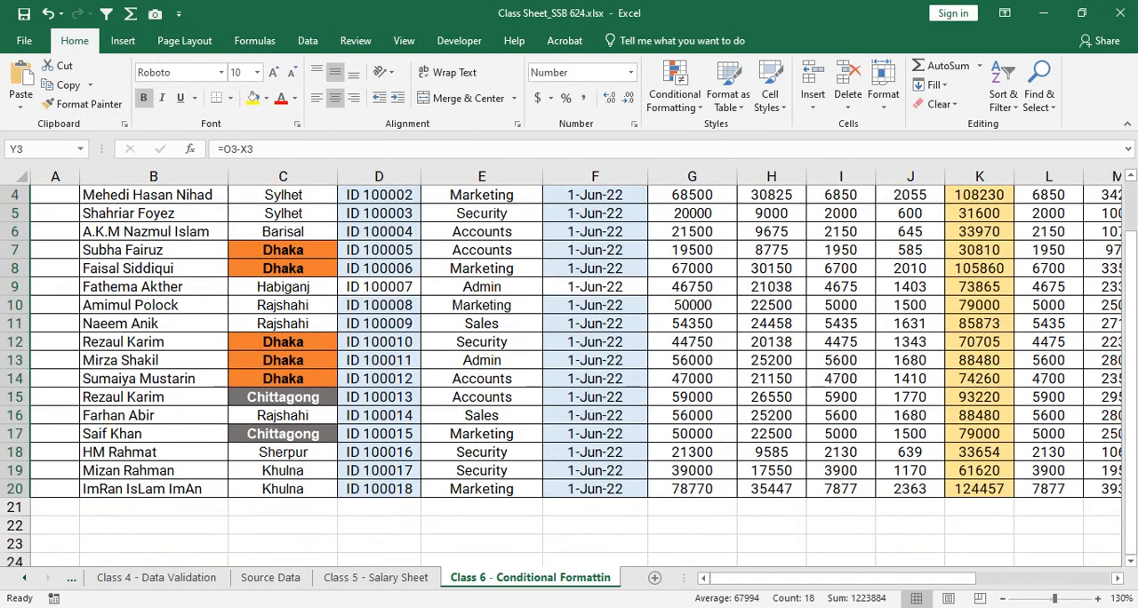
left_click(154, 507)
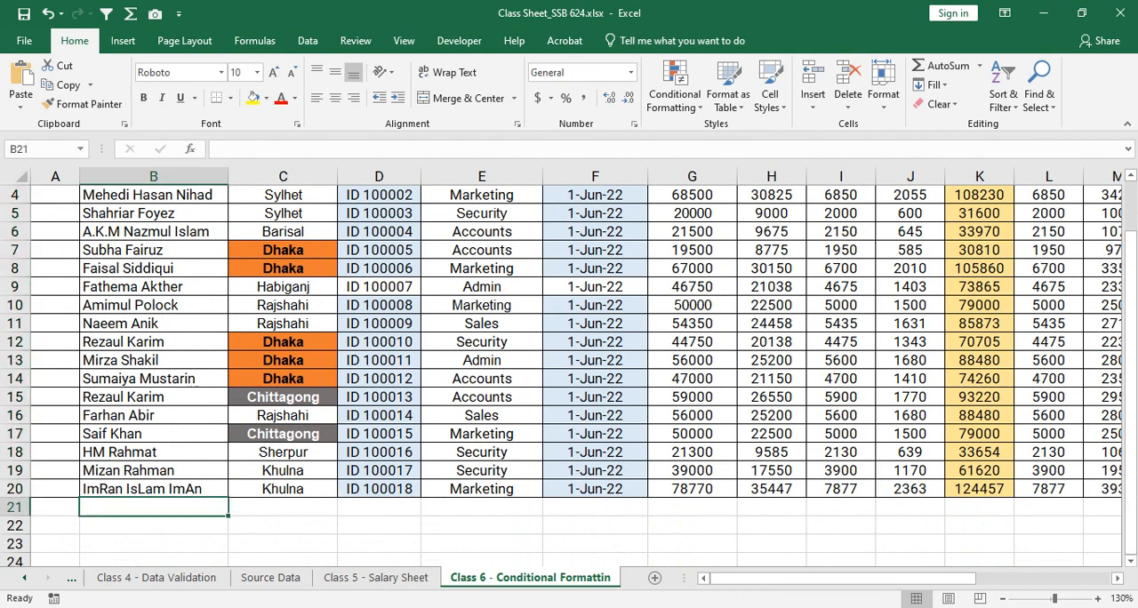
left_click(154, 434)
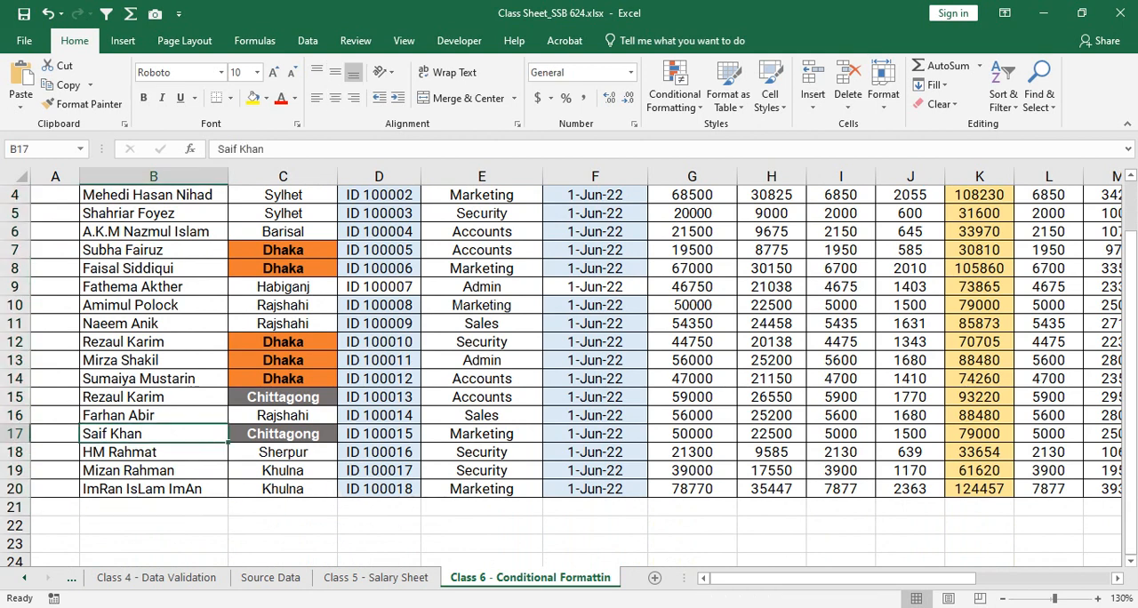
key("ctrl+c")
left_click(154, 507)
key("ctrl+v")
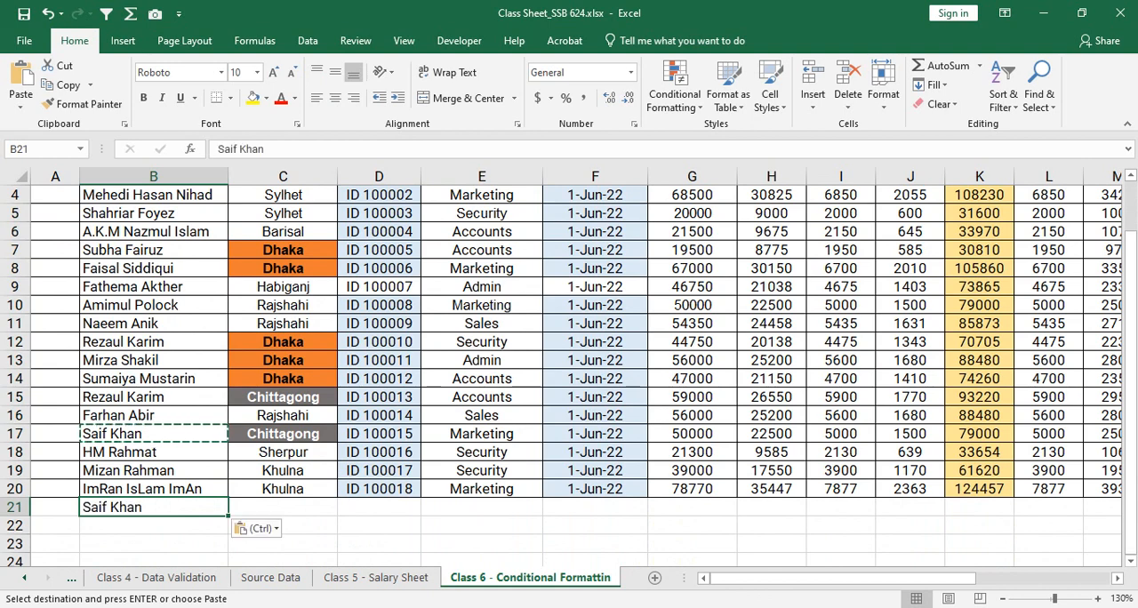
left_click(154, 453)
key("Escape")
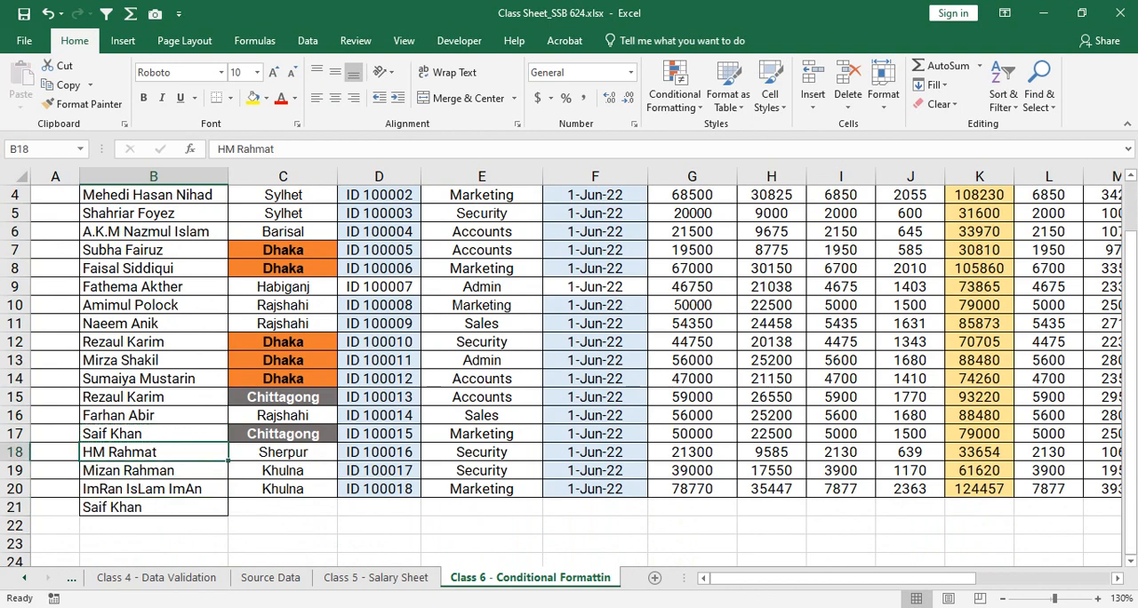
- Undo the paste of the copied name into B21
scroll(569, 374, "up", 1)
left_click_drag(134, 318, 154, 526)
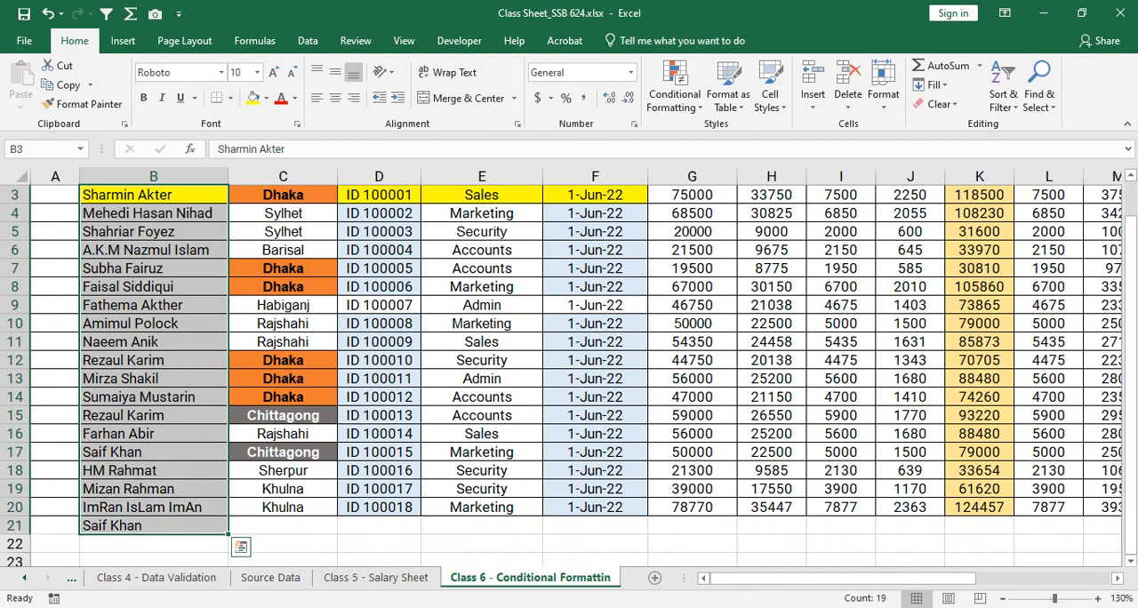
key("ctrl+z")
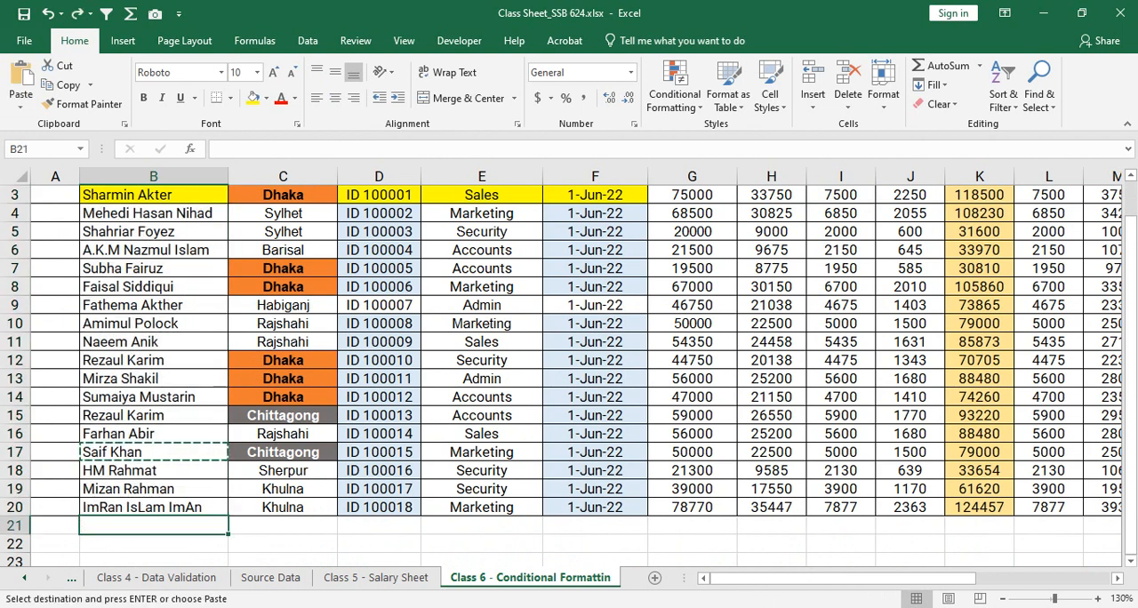
- Paste the copied name from B17 over the name in B7 to create a duplicate
left_click(154, 489)
left_click(154, 268)
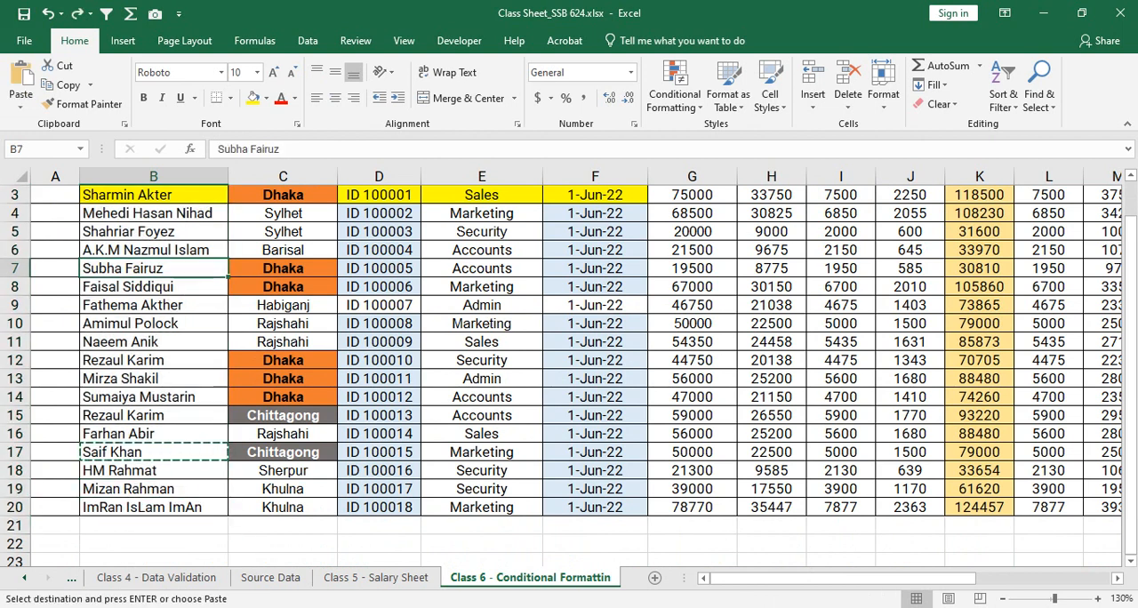
key("ctrl+v")
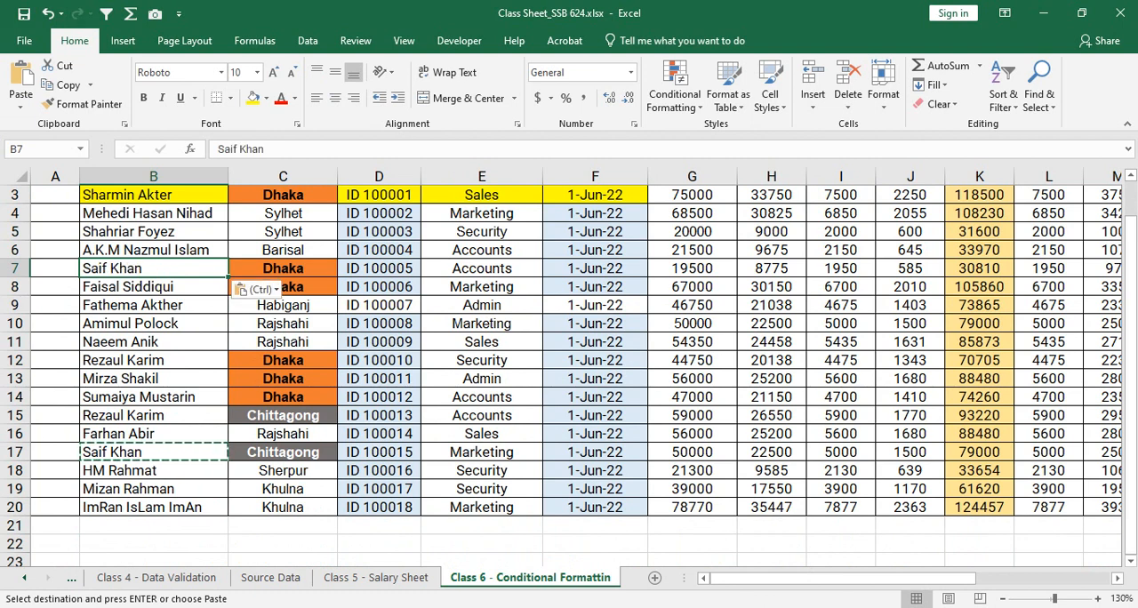
key("Escape")
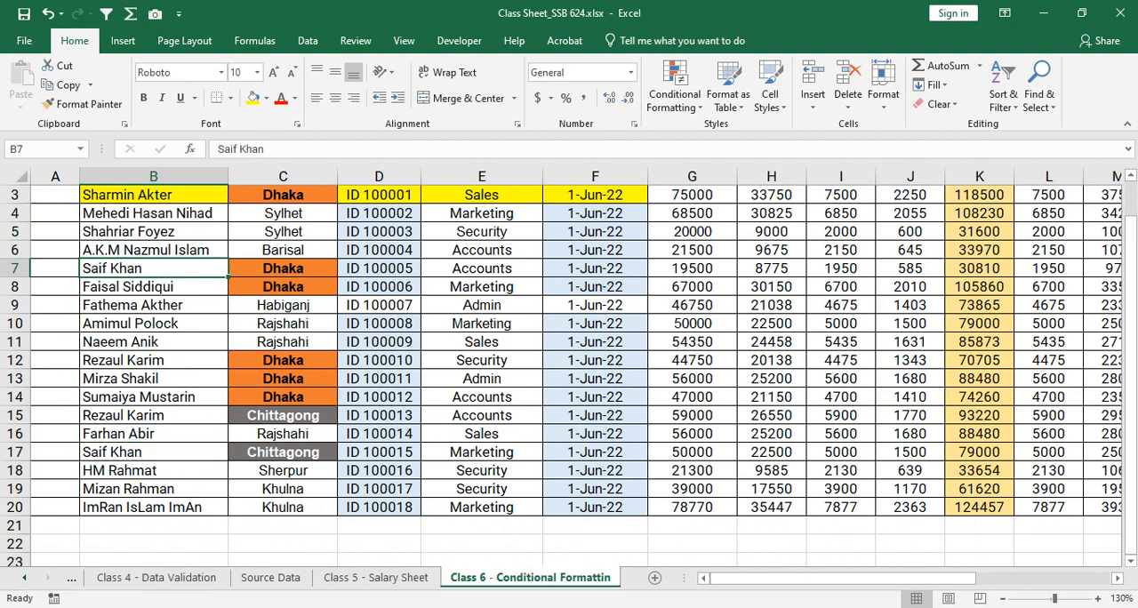
- Start a new conditional formatting rule for the names in B3:B20 that formats only duplicate values
left_click_drag(154, 195, 154, 508)
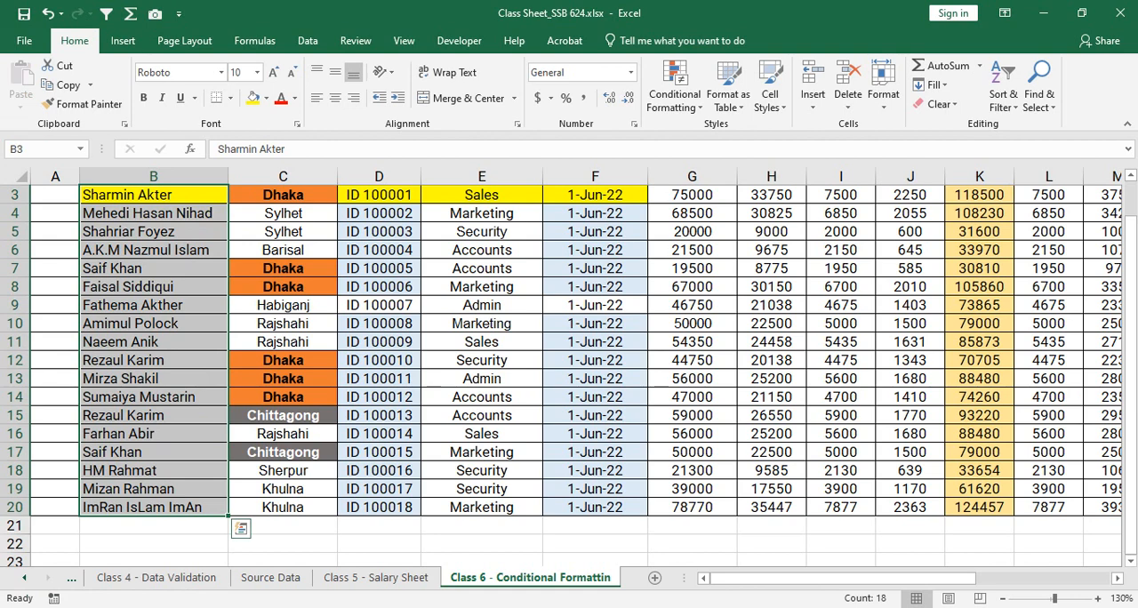
left_click(676, 93)
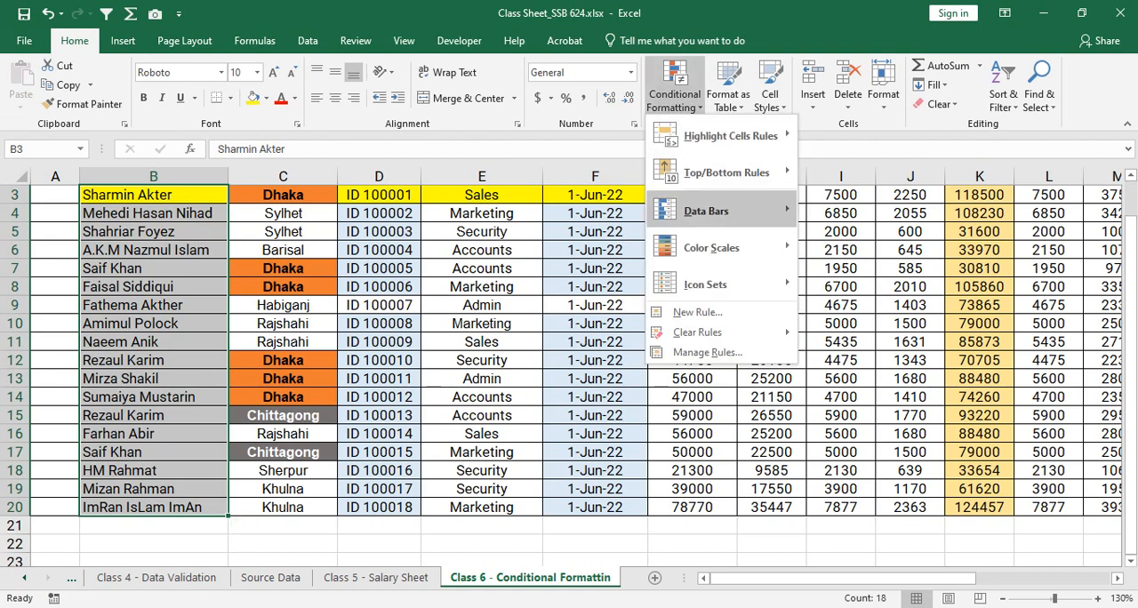
left_click(703, 317)
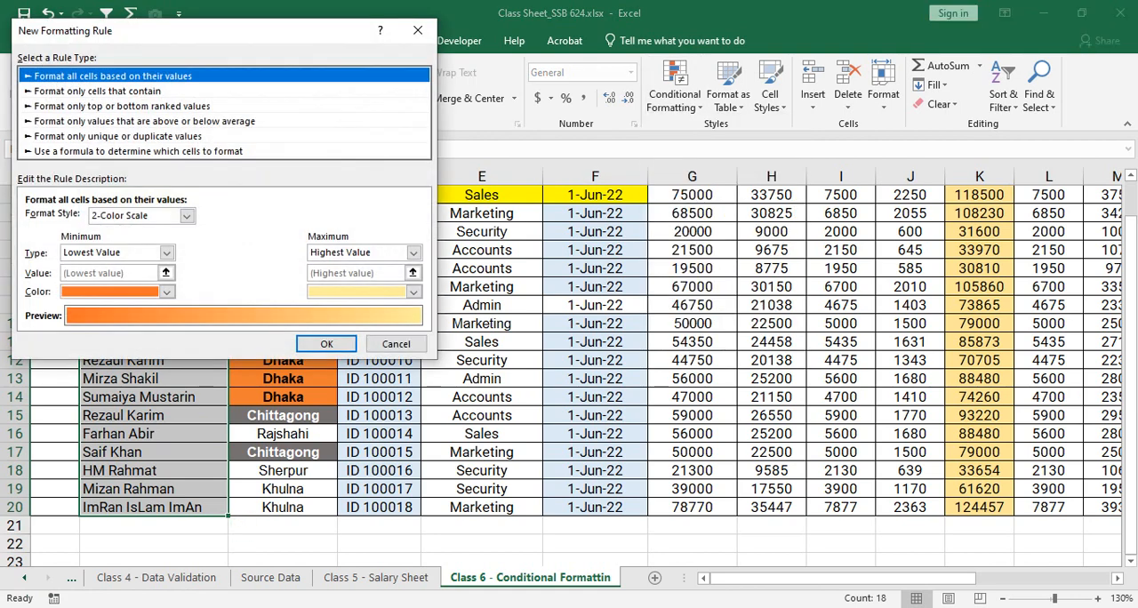
left_click_drag(214, 30, 767, 89)
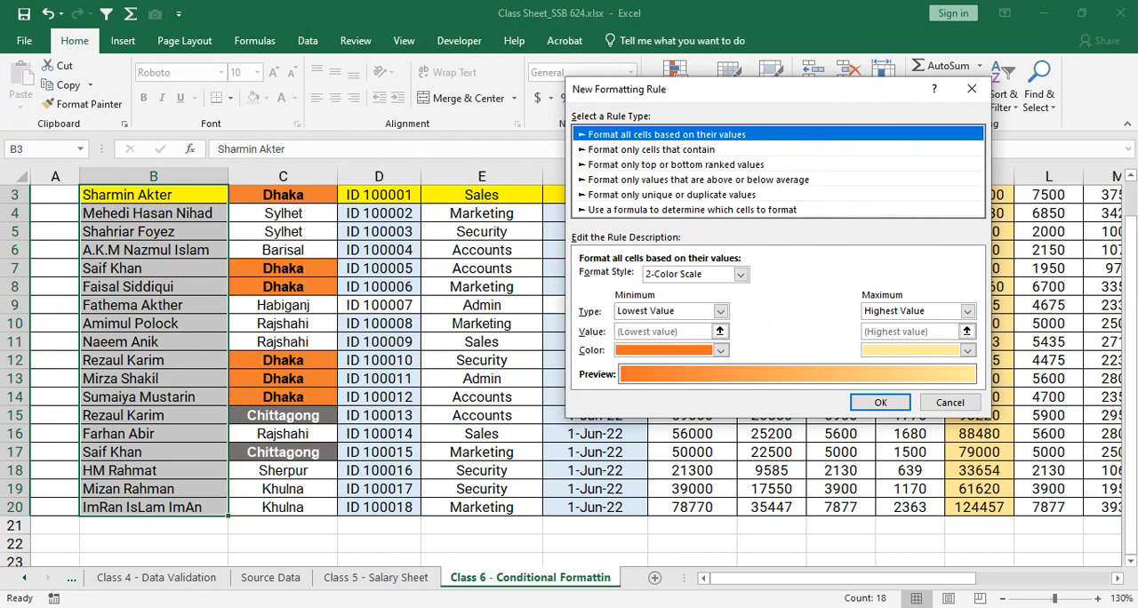
left_click(672, 195)
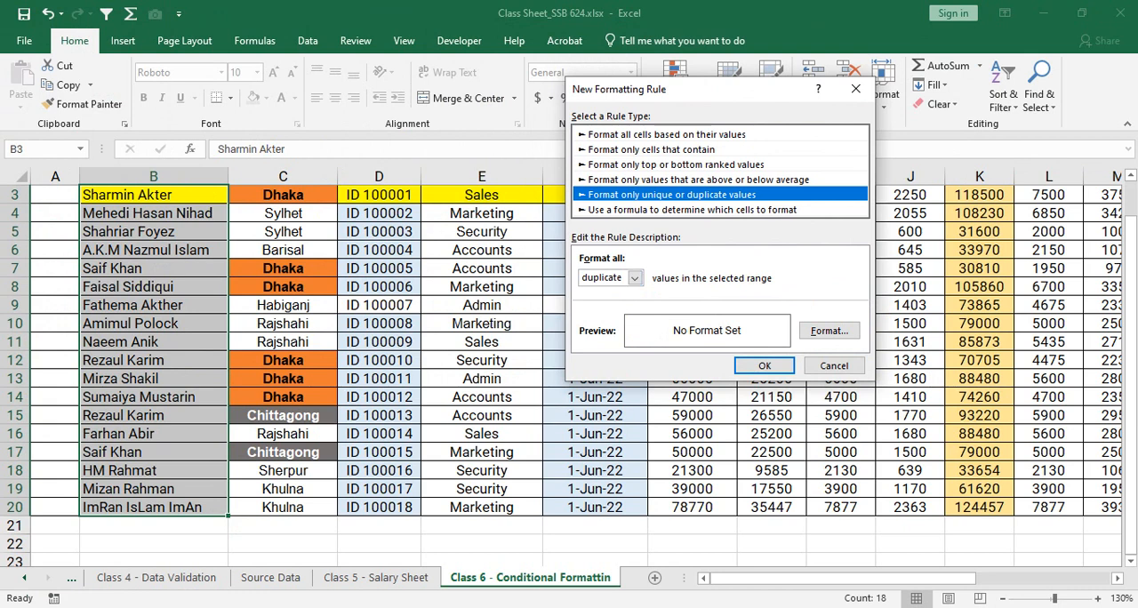
left_click(635, 277)
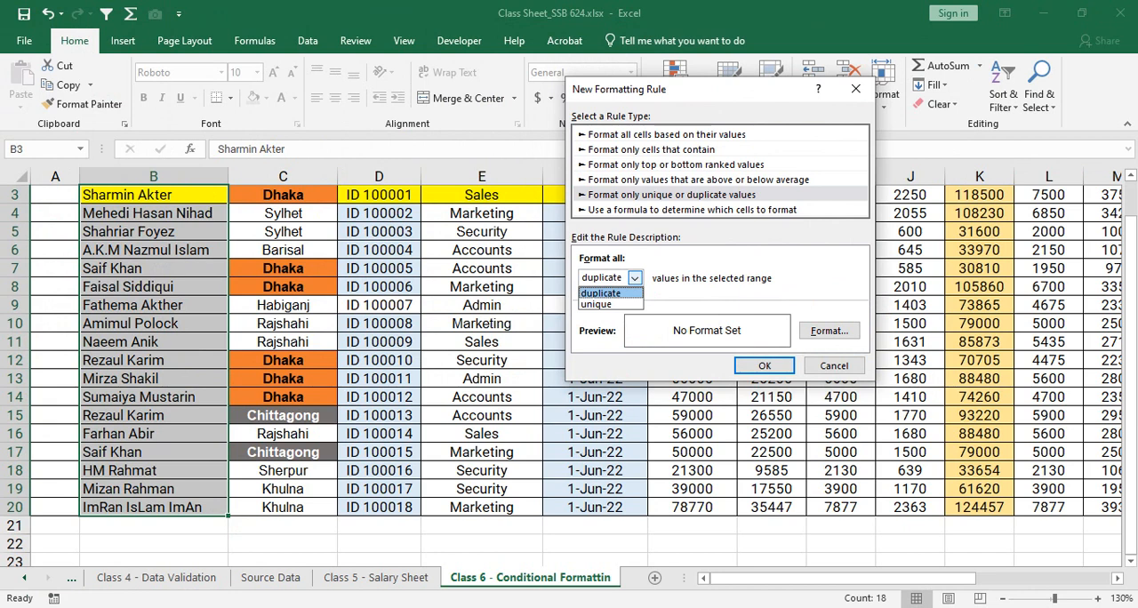
left_click(602, 293)
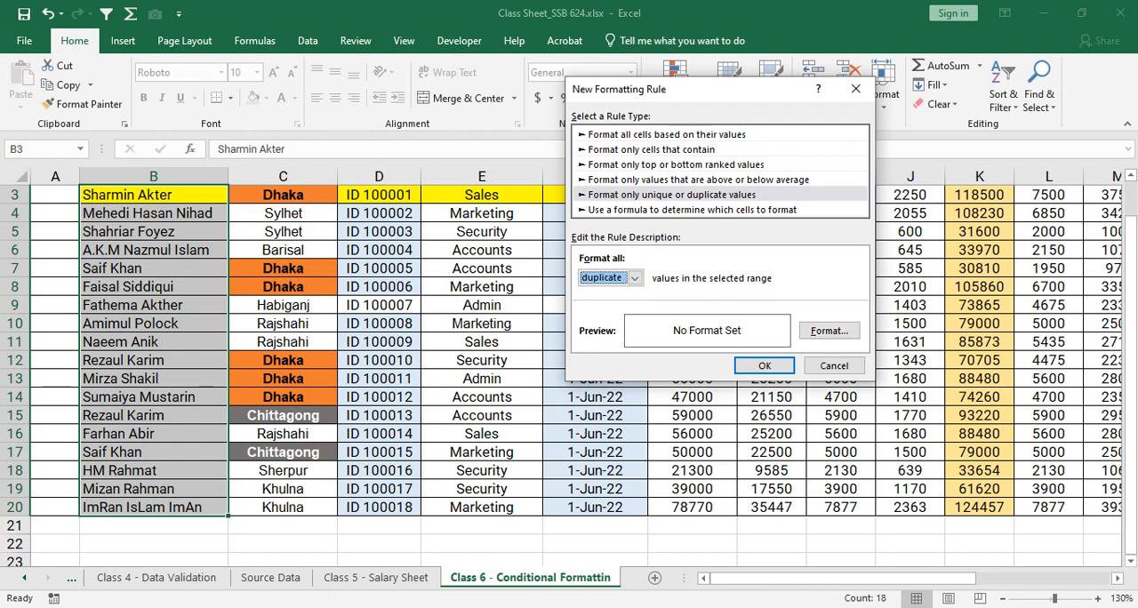
- Give the duplicate names a light gold fill and black font colour, and apply the rule
left_click(829, 330)
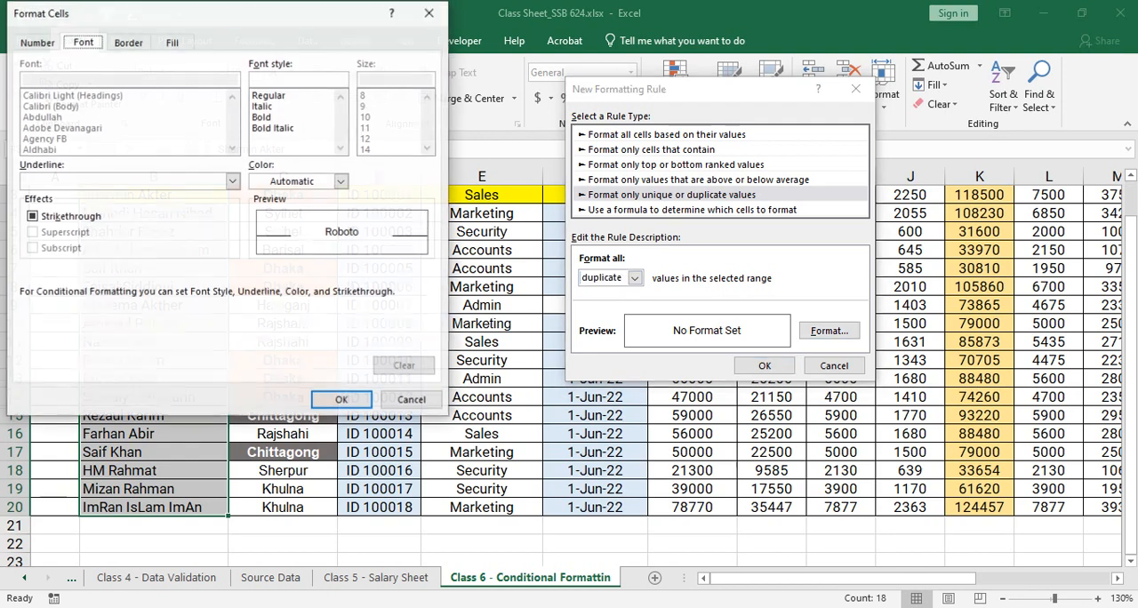
left_click(173, 42)
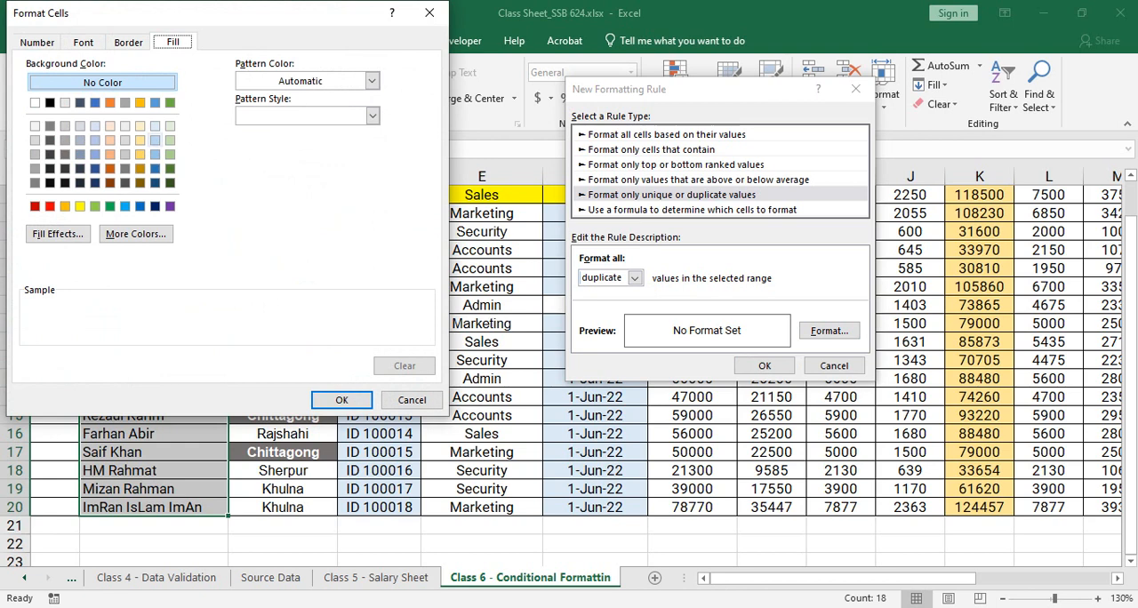
left_click(140, 127)
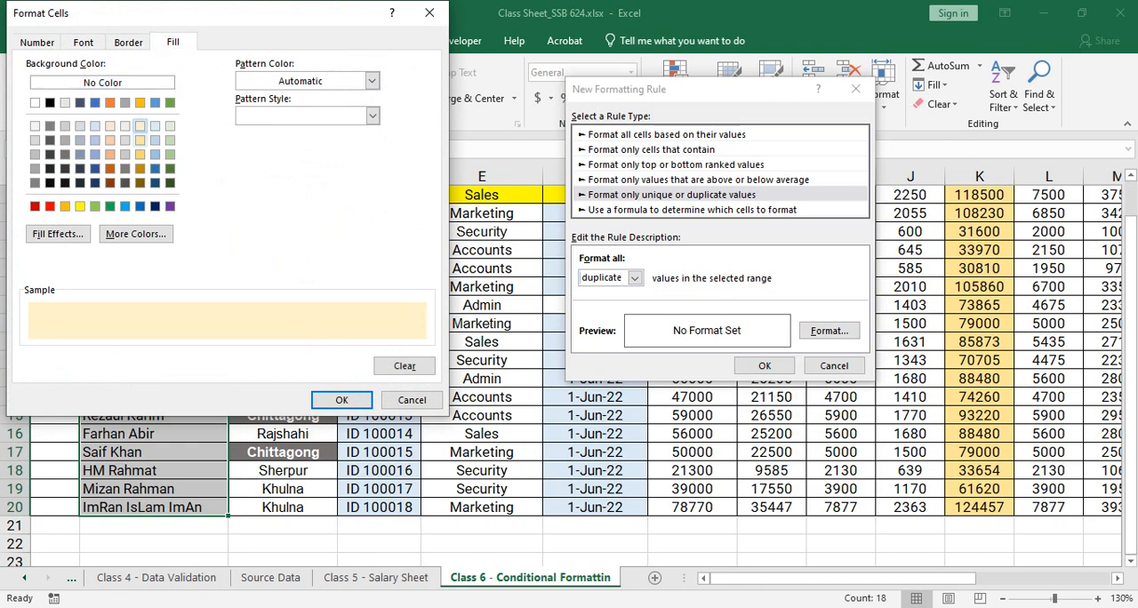
left_click(83, 41)
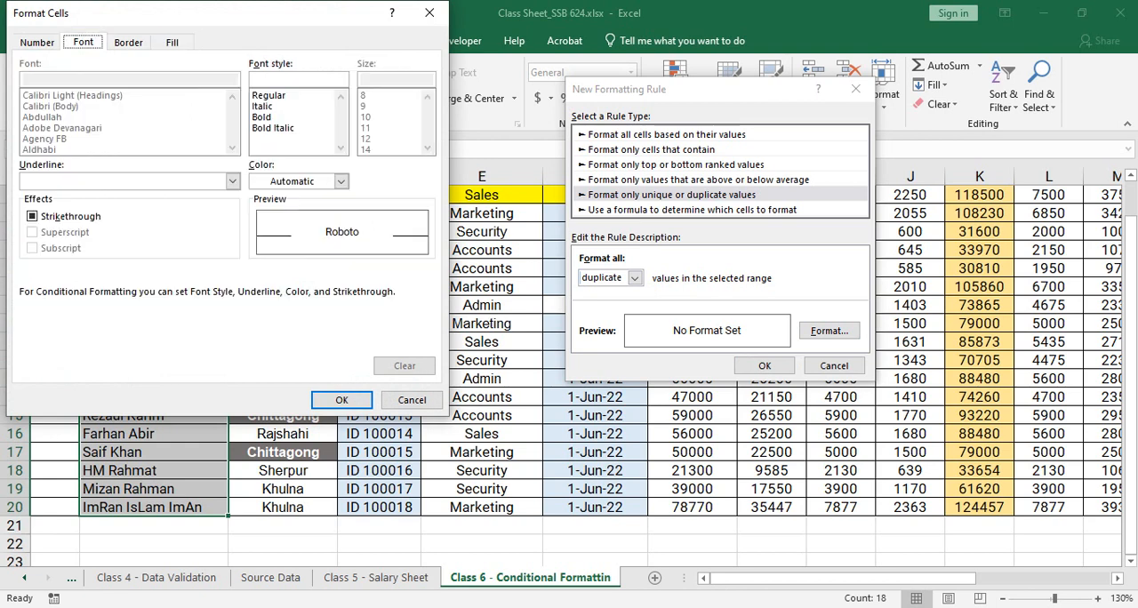
left_click(302, 181)
left_click(271, 238)
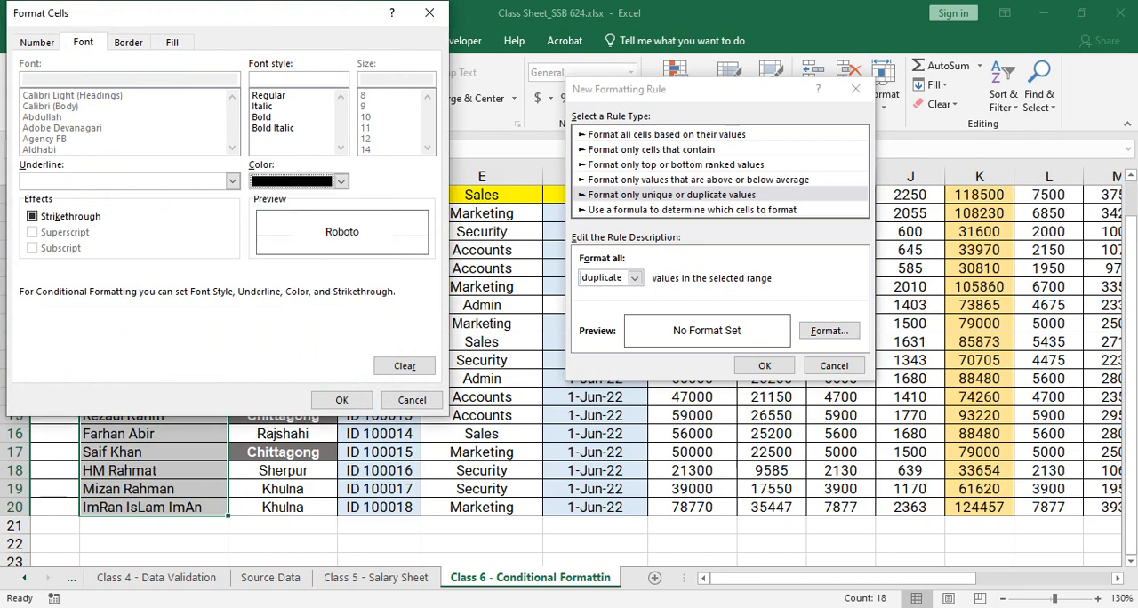
left_click(342, 400)
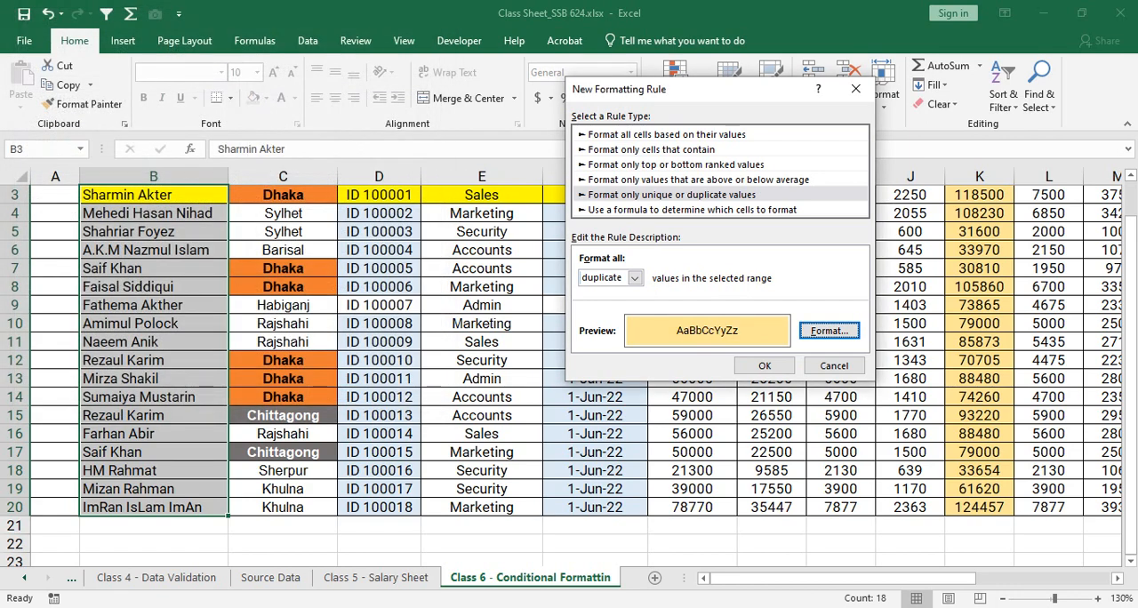
left_click(764, 365)
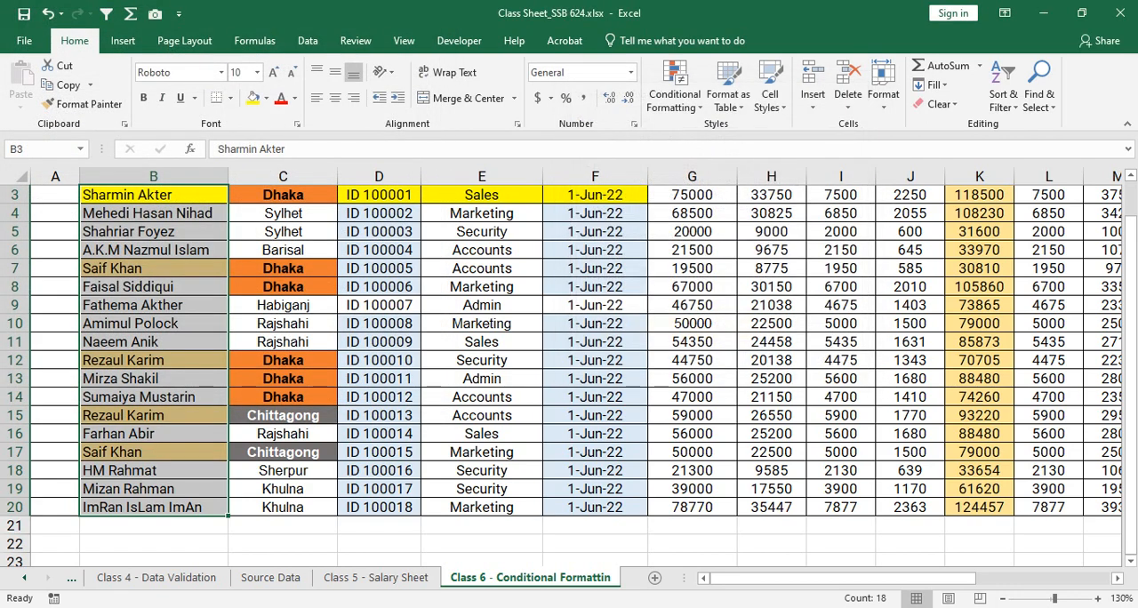
left_click(482, 305)
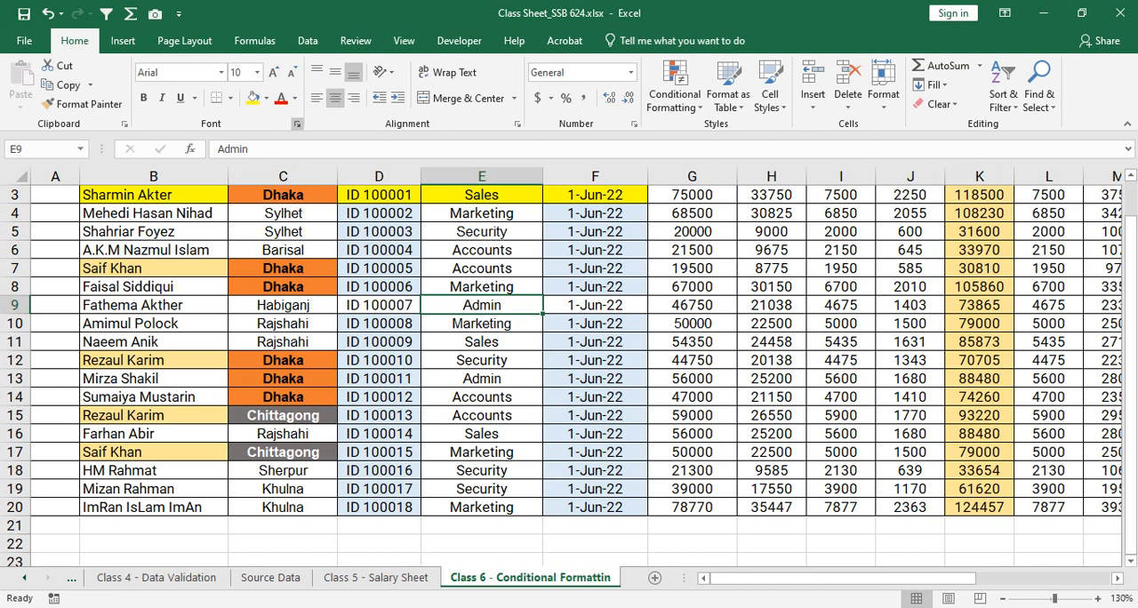
- Examine the new-rule types for B3:B20, including the cell-content conditions such as Blanks, and leave without creating a rule
left_click_drag(153, 194, 153, 508)
left_click(674, 87)
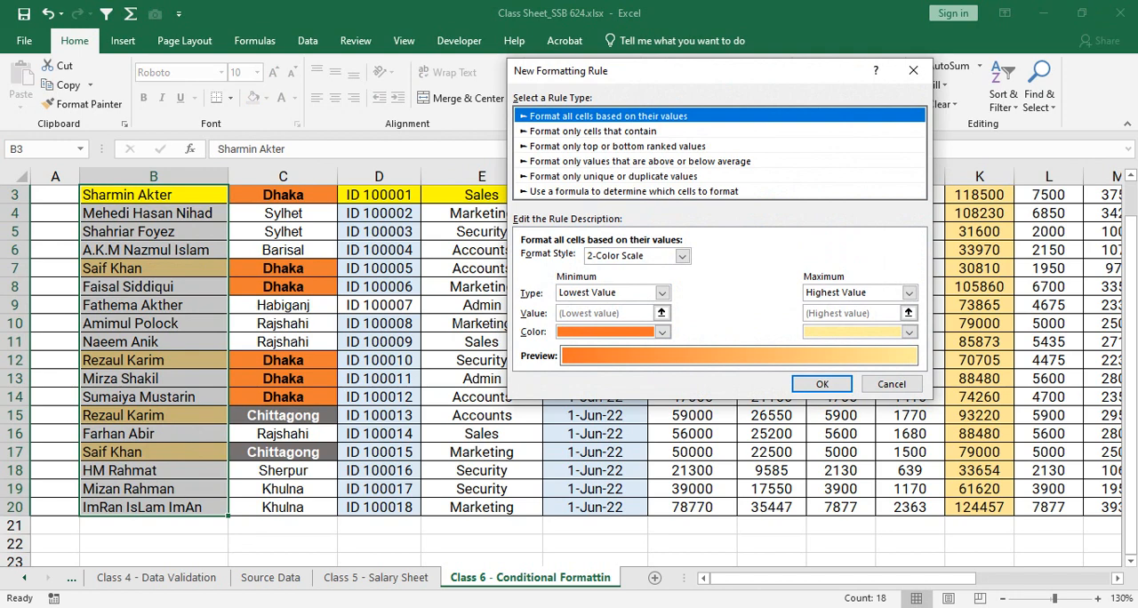
left_click(634, 191)
left_click(613, 177)
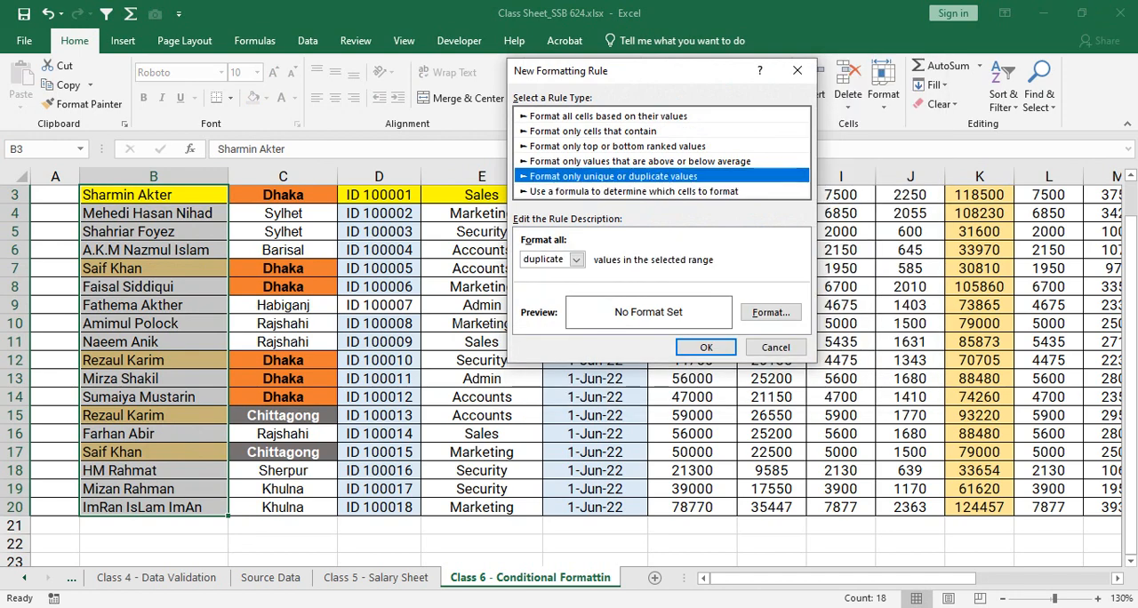
left_click(615, 146)
left_click(605, 131)
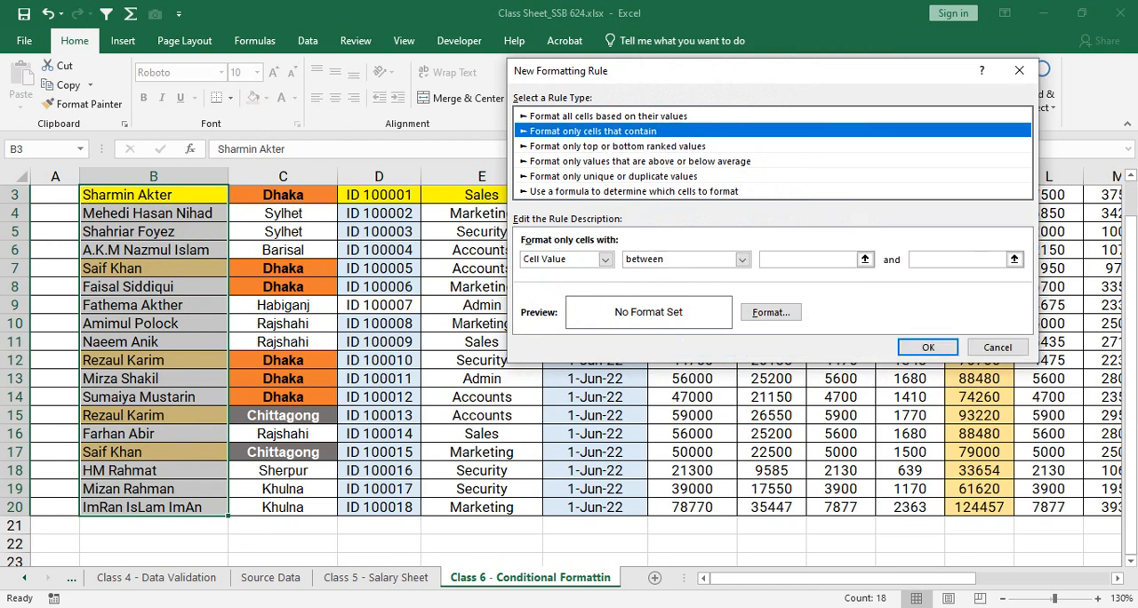
left_click(605, 258)
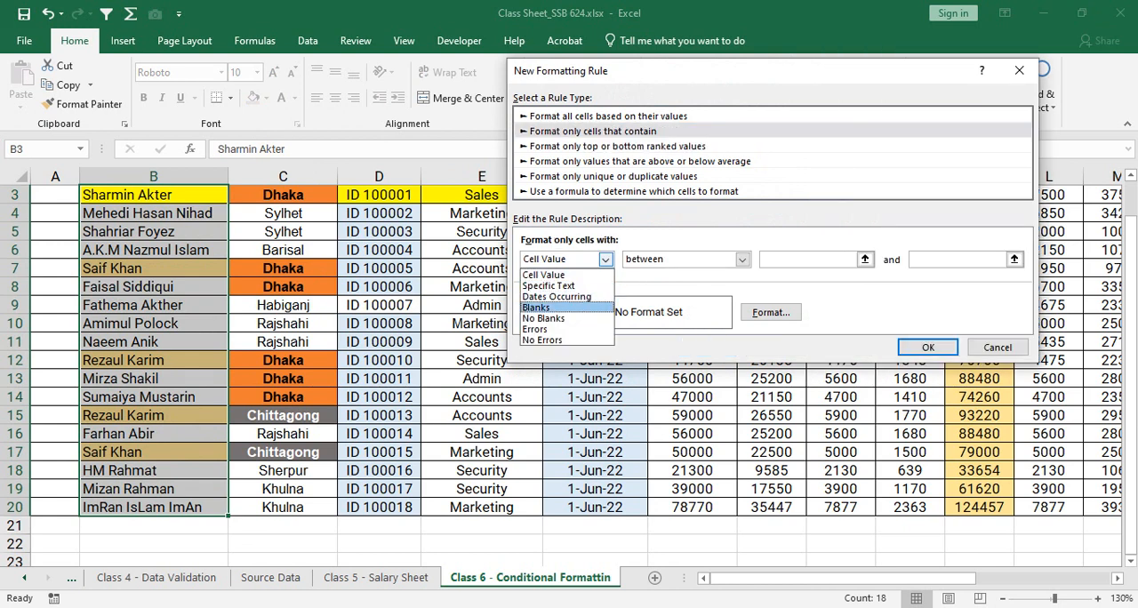
left_click(998, 347)
left_click(998, 347)
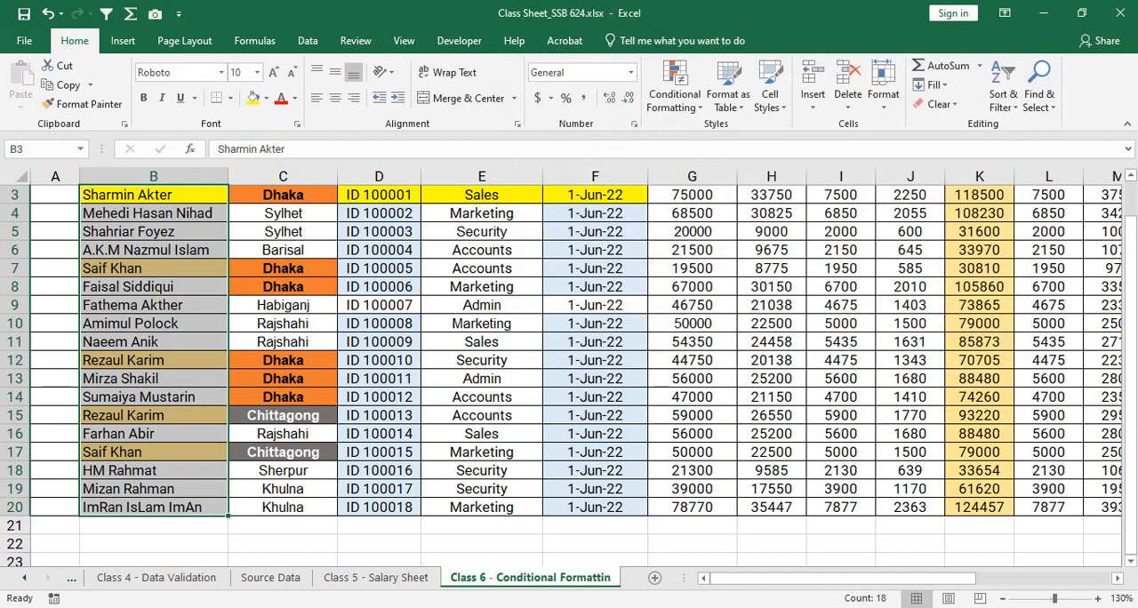
- Clear the department entry in cell E11 so that it is blank
left_click(771, 360)
left_click(482, 341)
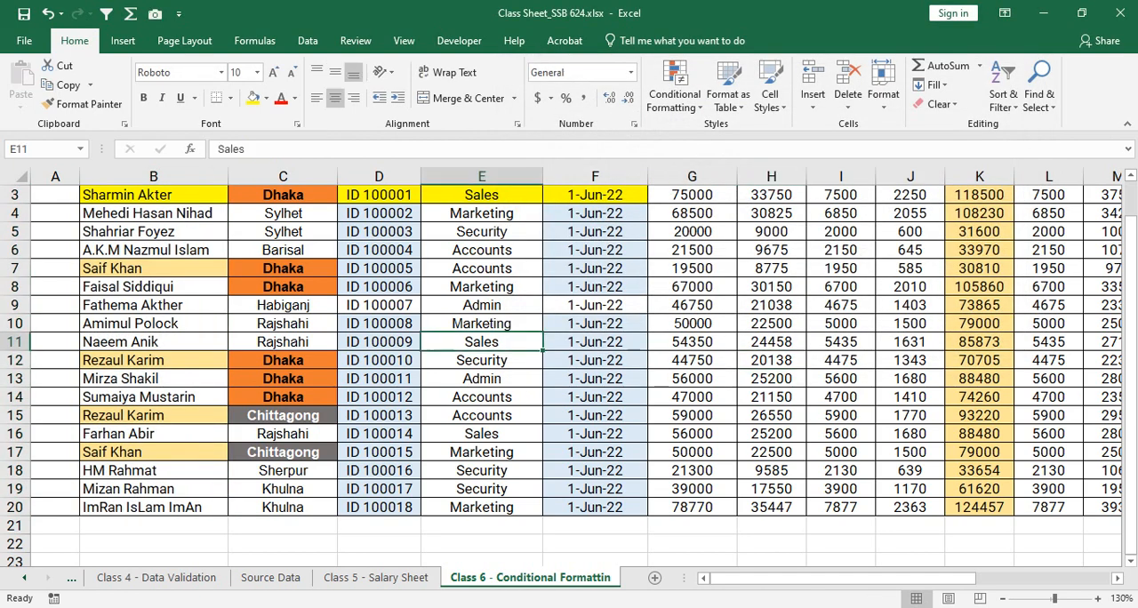
type("\\")
key("Return")
key("Return")
key("Up")
key("Up")
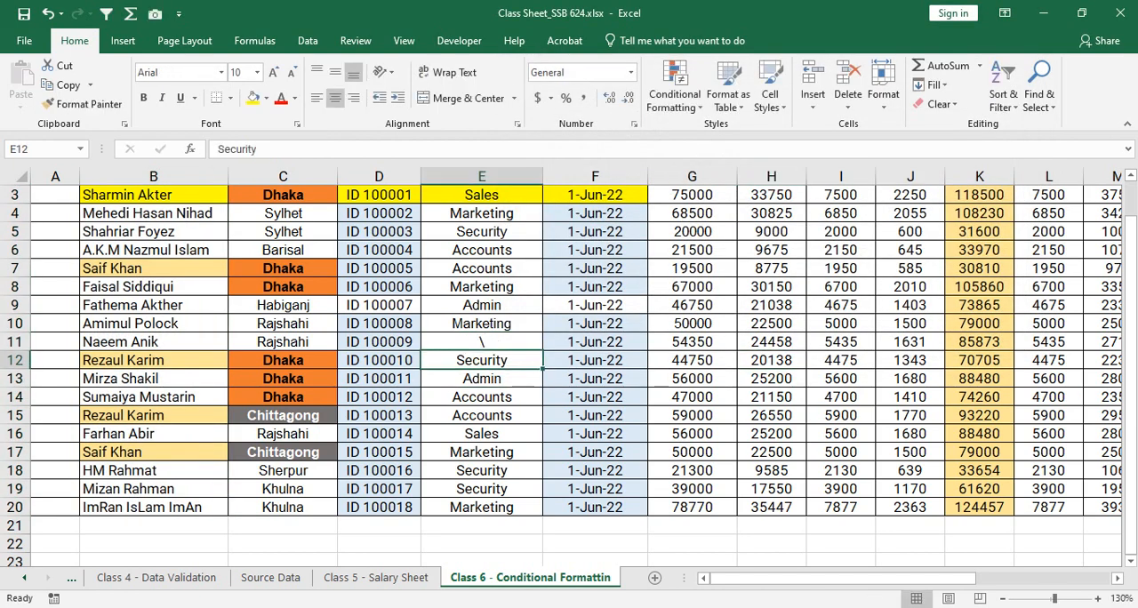
key("Up")
key("Down")
key("Delete")
- Clear the department entry in cell E16 and move to the location cell C13
key("Down")
key("Down")
key("Down")
key("Down")
key("Down")
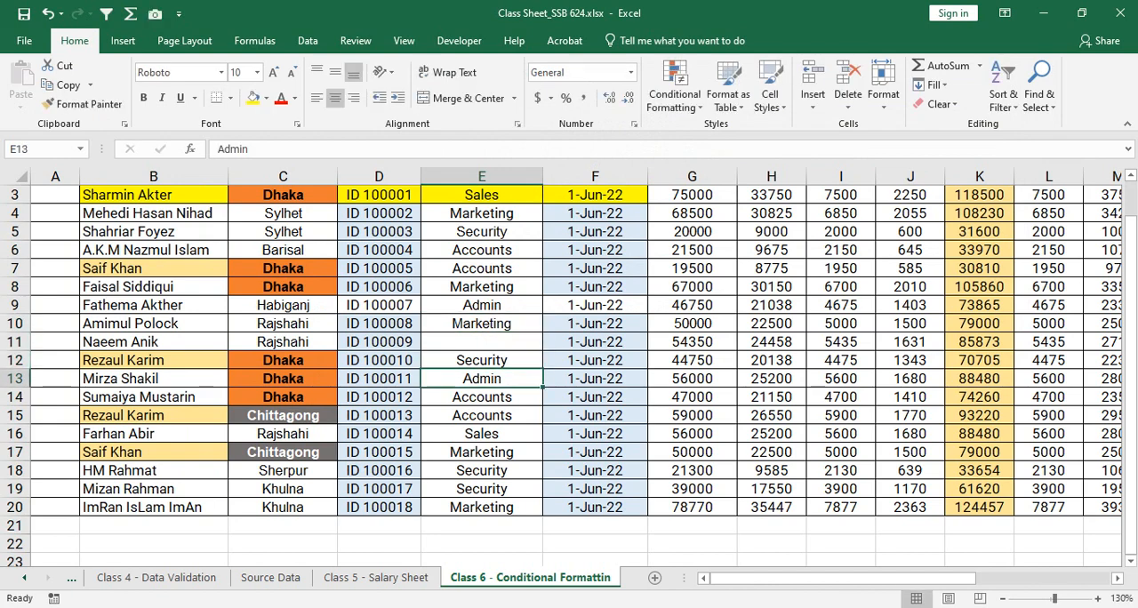
key("BackSpace")
key("Left")
key("Left")
key("Up")
key("Up")
key("Up")
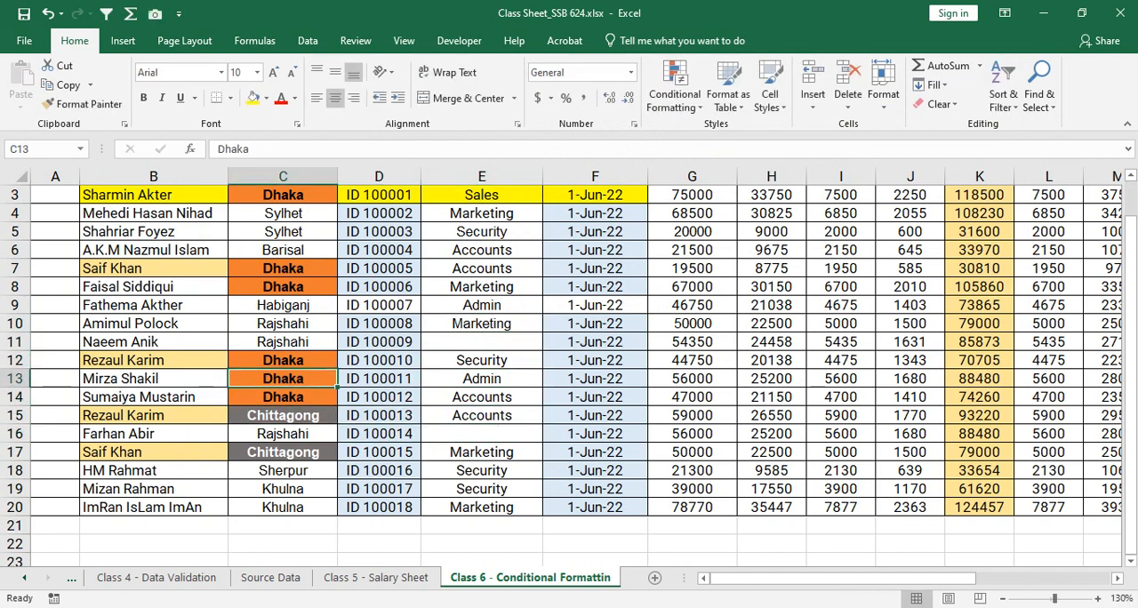
- Clear the location entries in cells C13 and C7 so that both are blank
key("BackSpace")
key("Up")
key("Up")
key("Up")
key("Up")
key("Up")
key("Up")
key("BackSpace")
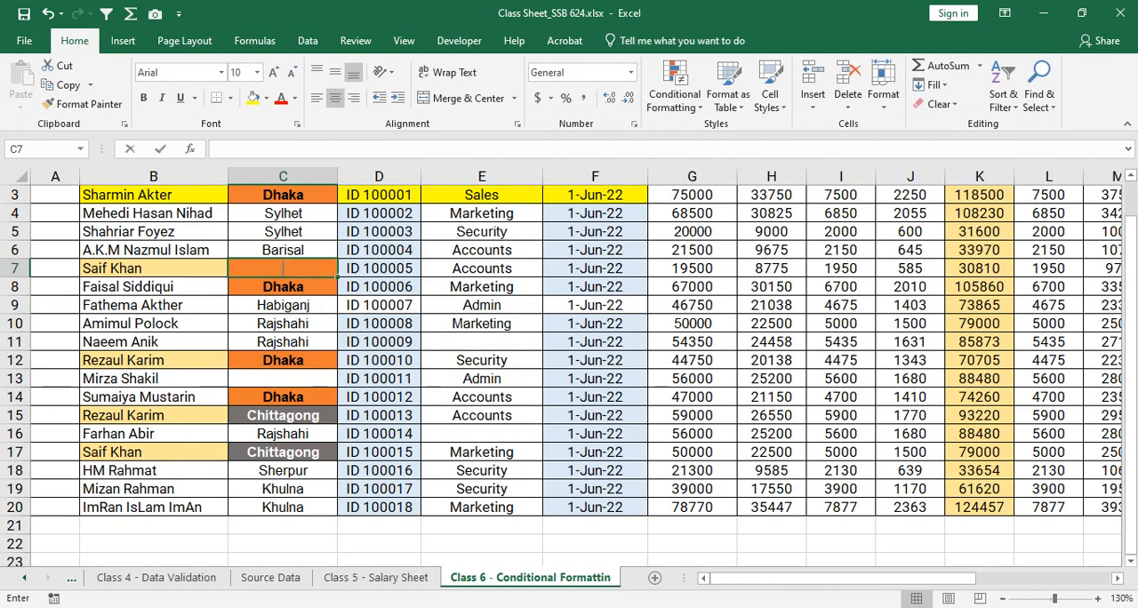
key("Down")
key("Down")
- Start a new conditional formatting rule for B3:Y20 that formats only cells that contain Blanks
scroll(569, 373, "up", 1)
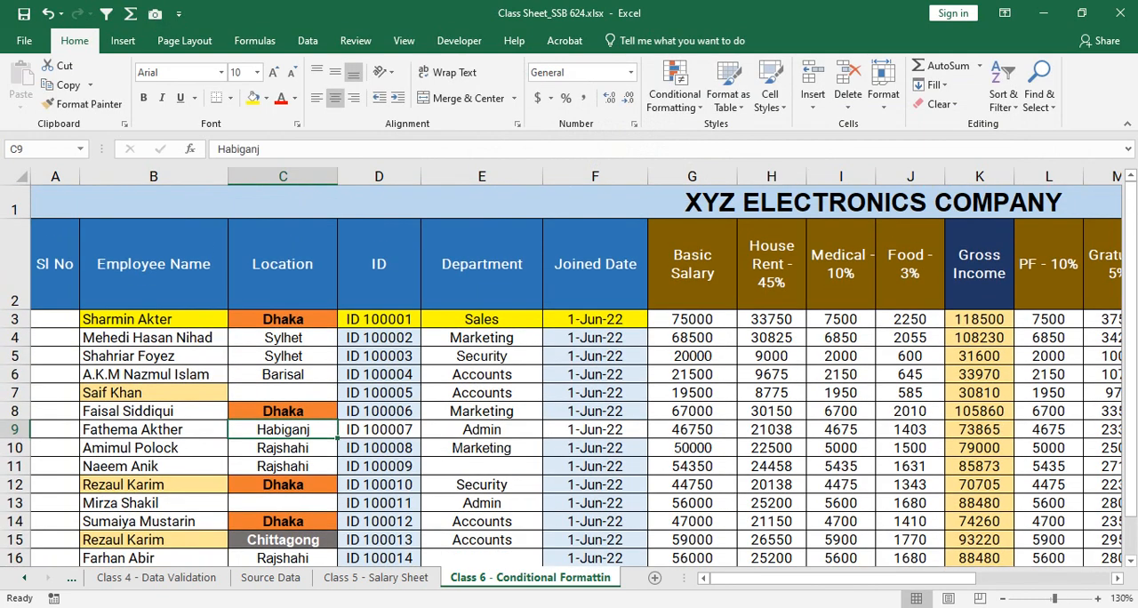
left_click_drag(127, 319, 1000, 514)
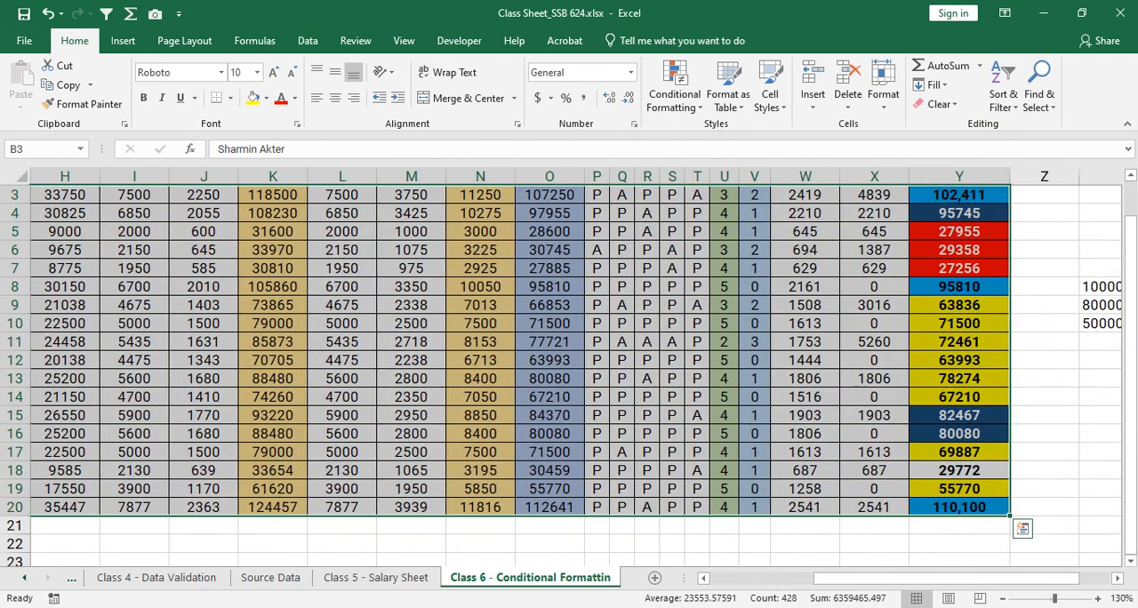
left_click_drag(978, 578, 876, 578)
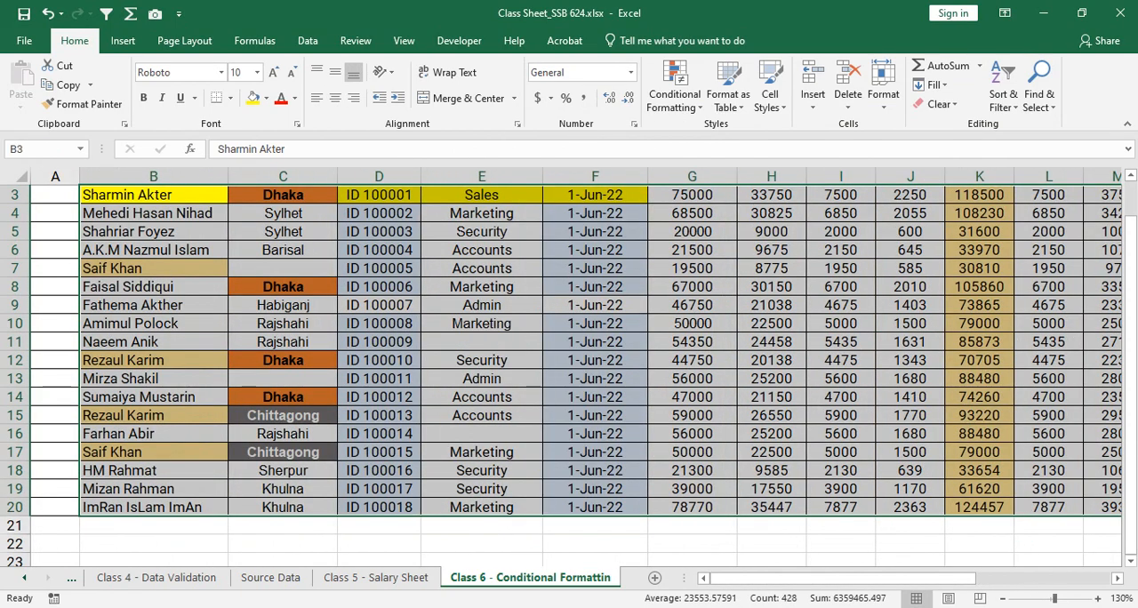
left_click(675, 84)
left_click(685, 313)
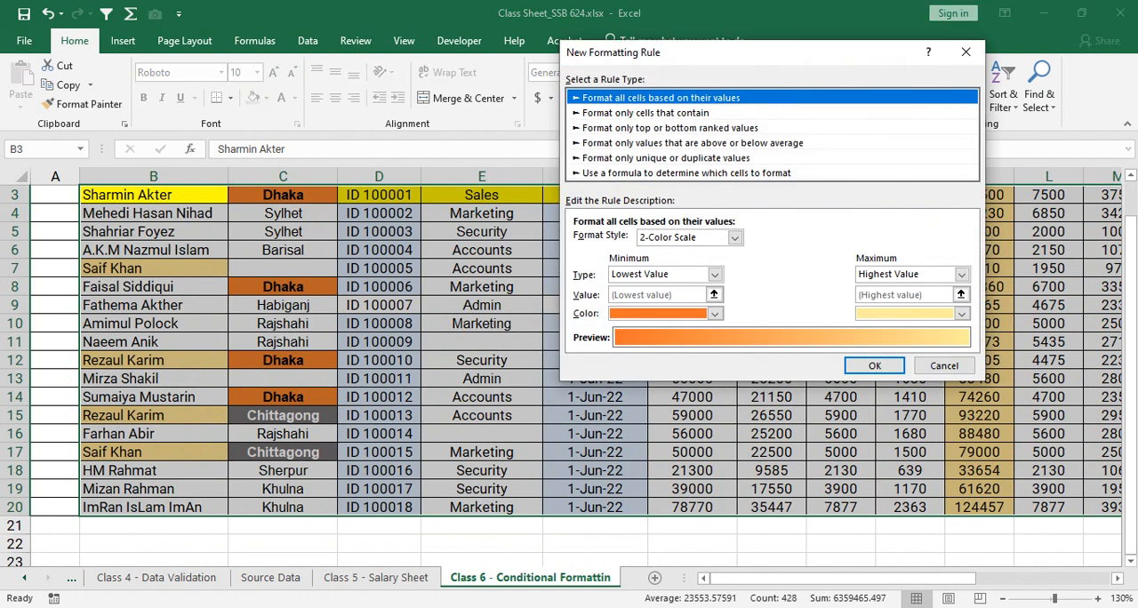
left_click(645, 113)
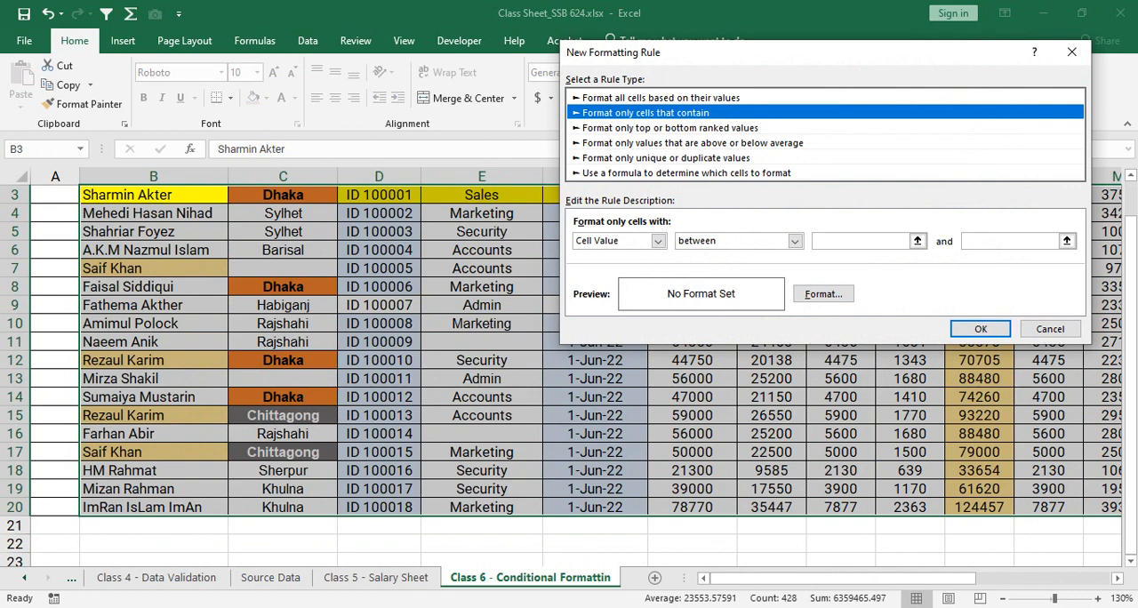
left_click(658, 241)
left_click(614, 288)
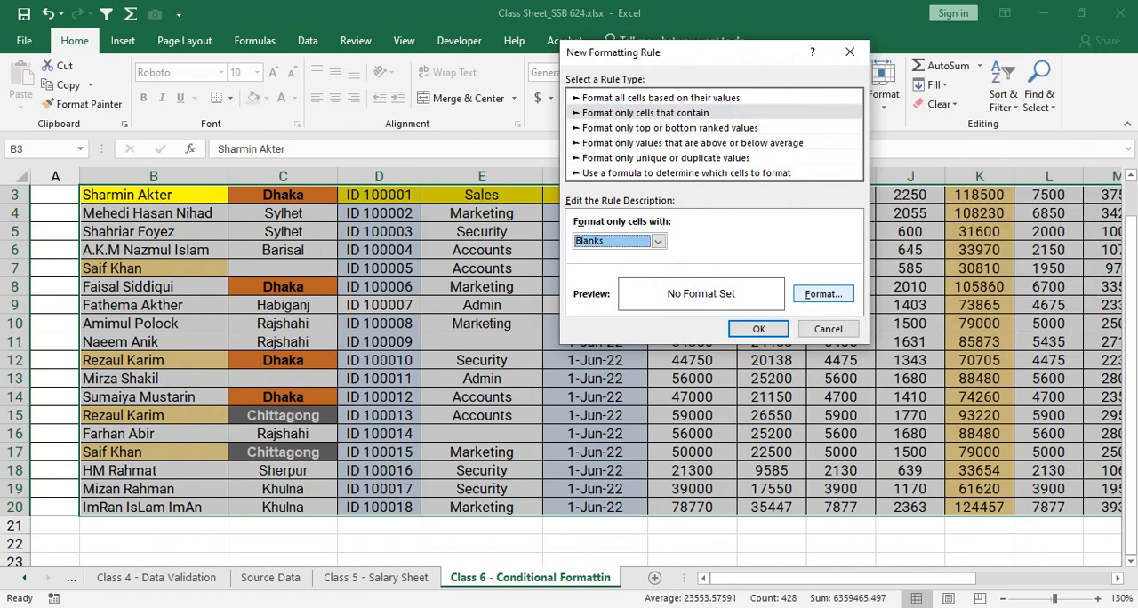
- Give the blank cells a light orange fill and apply the rule
left_click(823, 293)
left_click(717, 42)
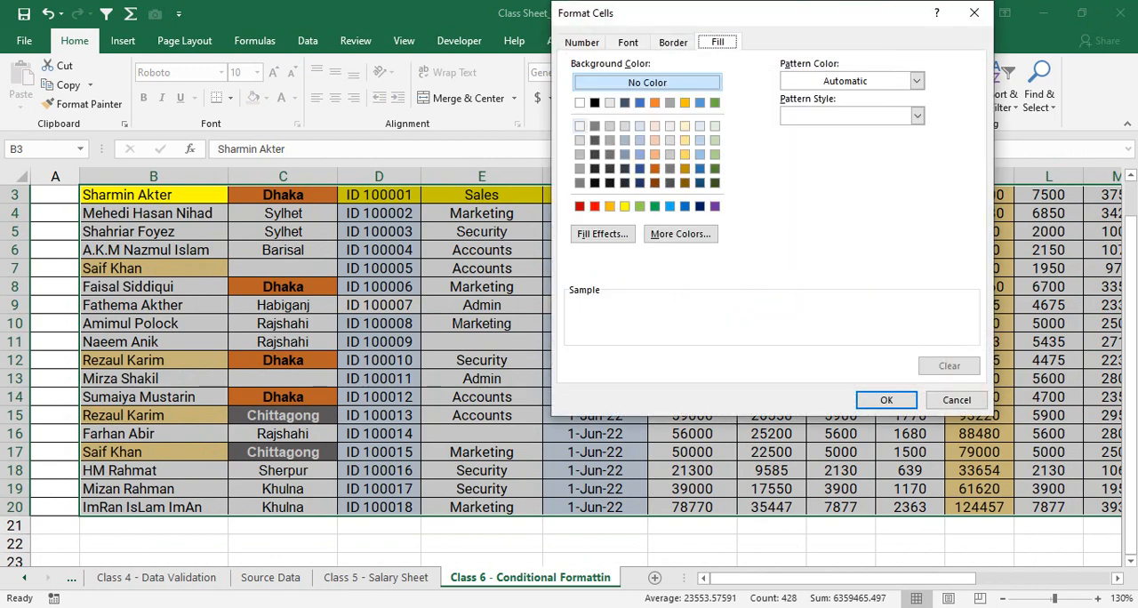
left_click(580, 126)
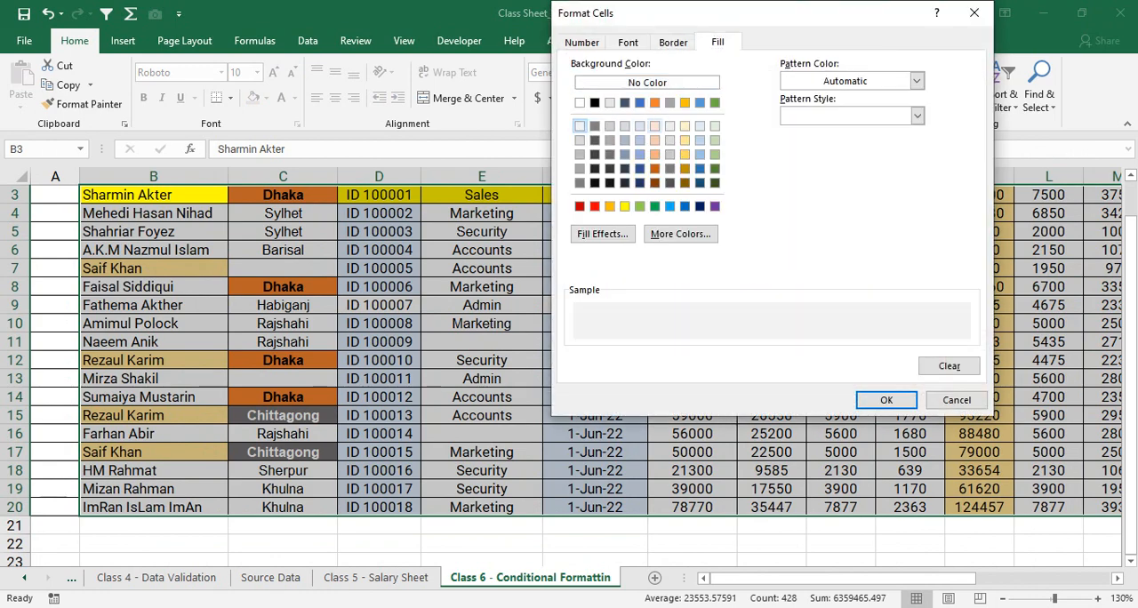
left_click(655, 126)
left_click(628, 42)
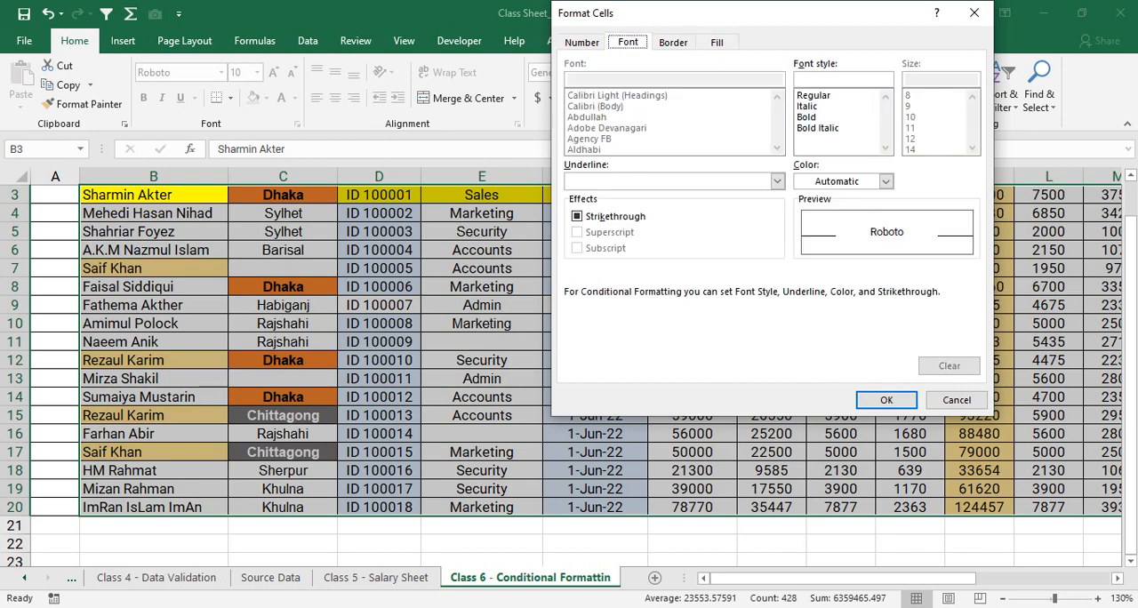
key("Return")
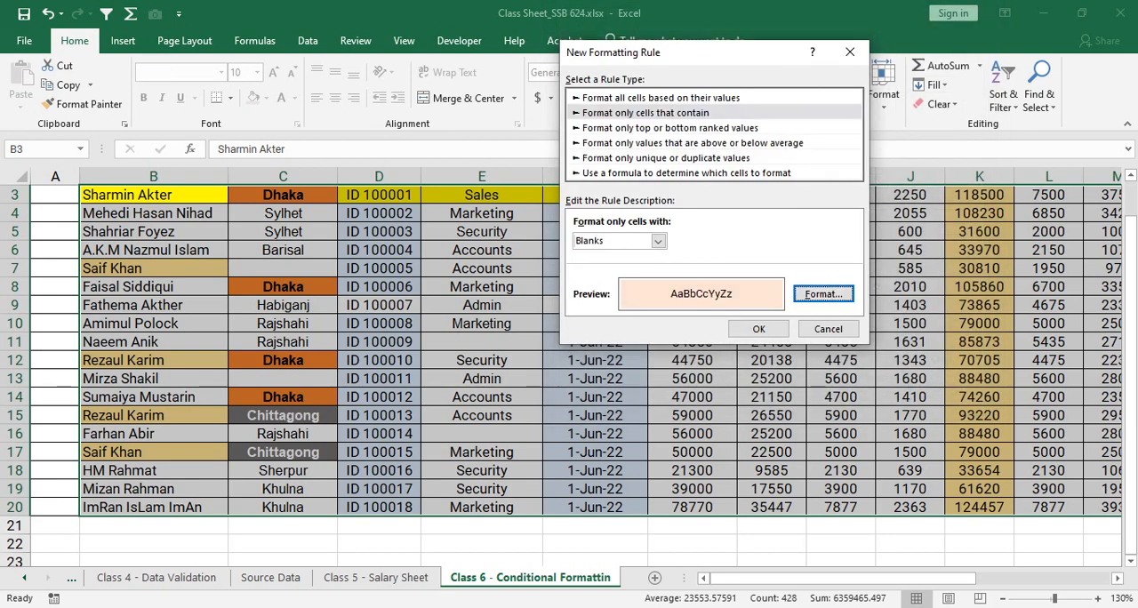
left_click(758, 329)
- Check the blank-cell highlighting in the Location and Department columns, including C7, E11, E16 and C13
left_click(482, 305)
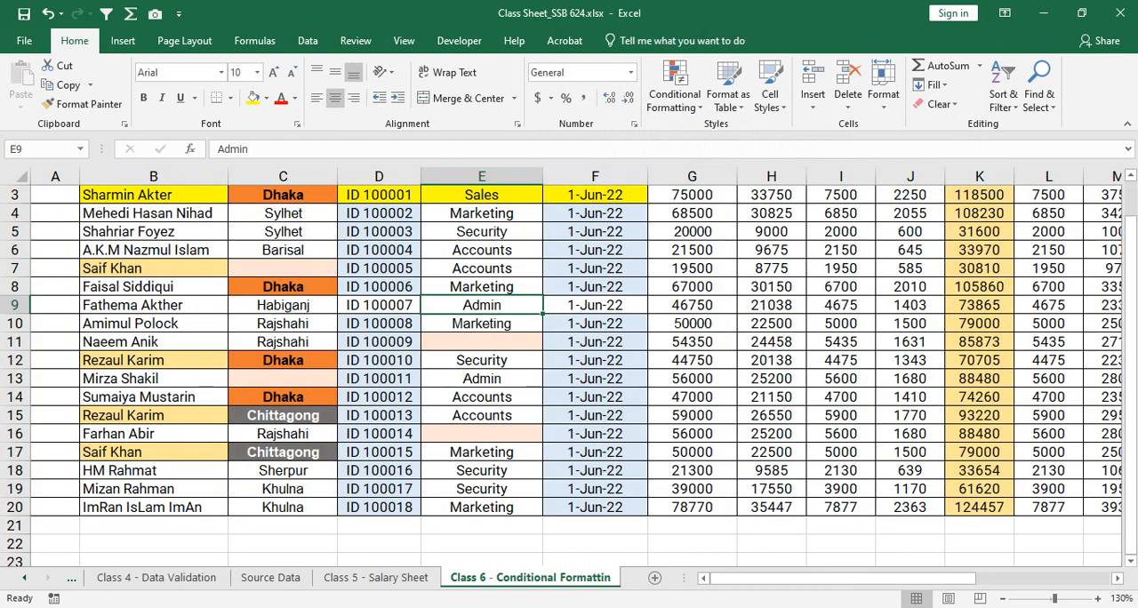
left_click(283, 269)
left_click(482, 343)
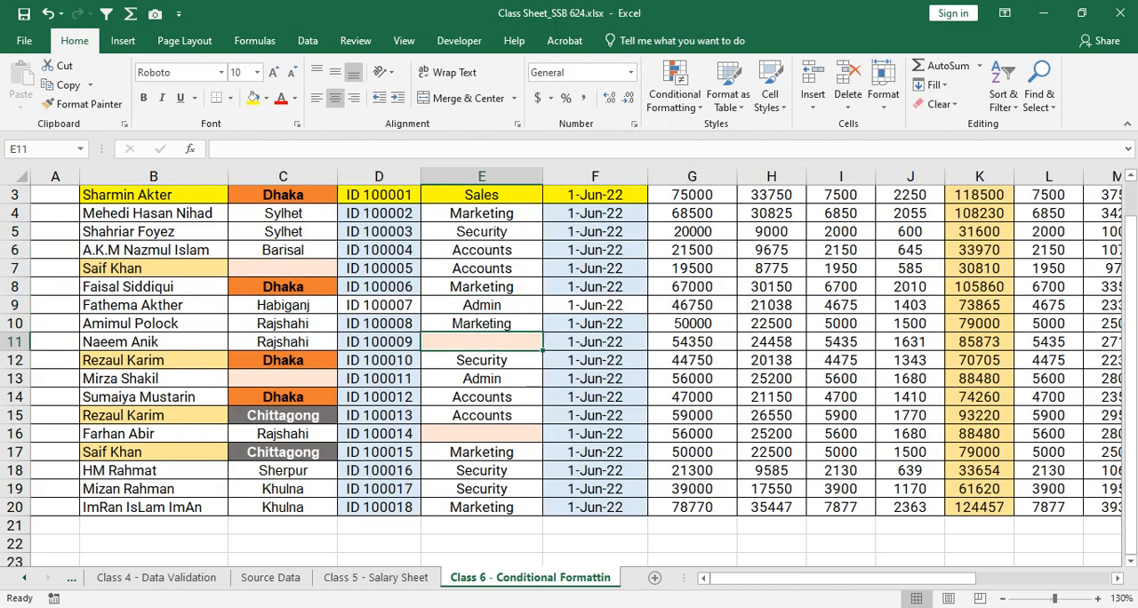
left_click(482, 434)
mouse_move(845, 578)
left_mouse_down()
mouse_move(889, 578)
mouse_move(845, 578)
left_mouse_up()
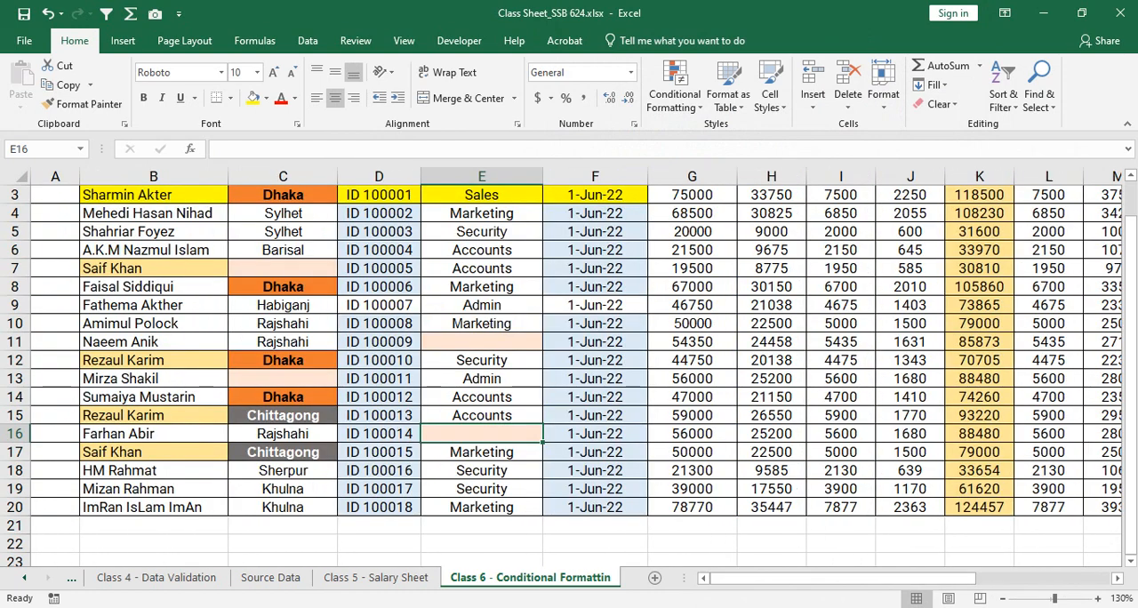
left_click(482, 323)
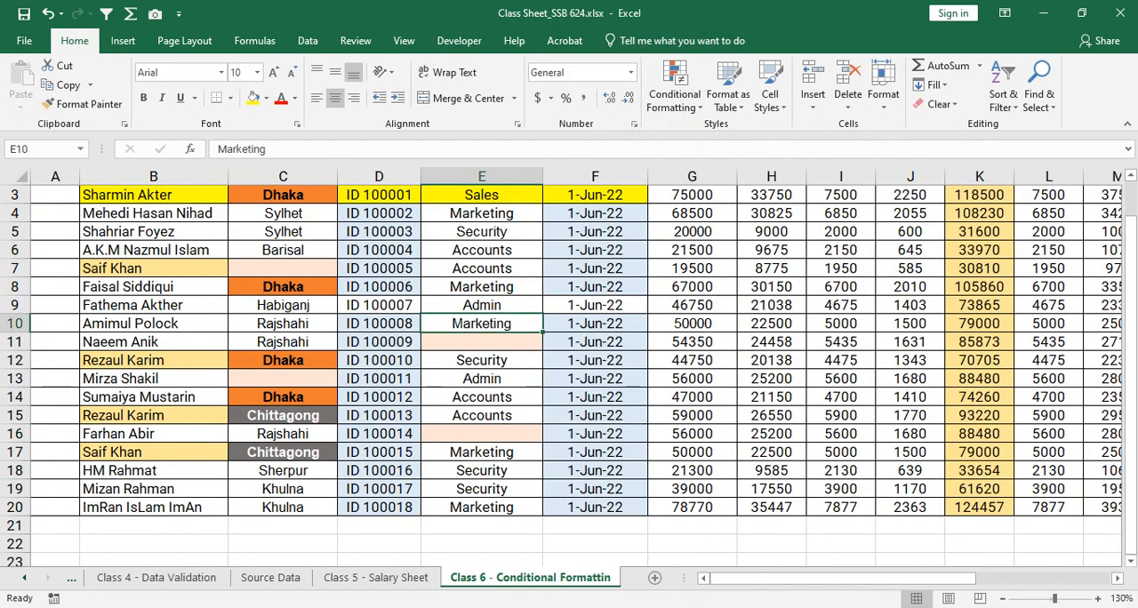
left_click(283, 379)
- Enter Dhaka as the location in cell C7
left_click(283, 268)
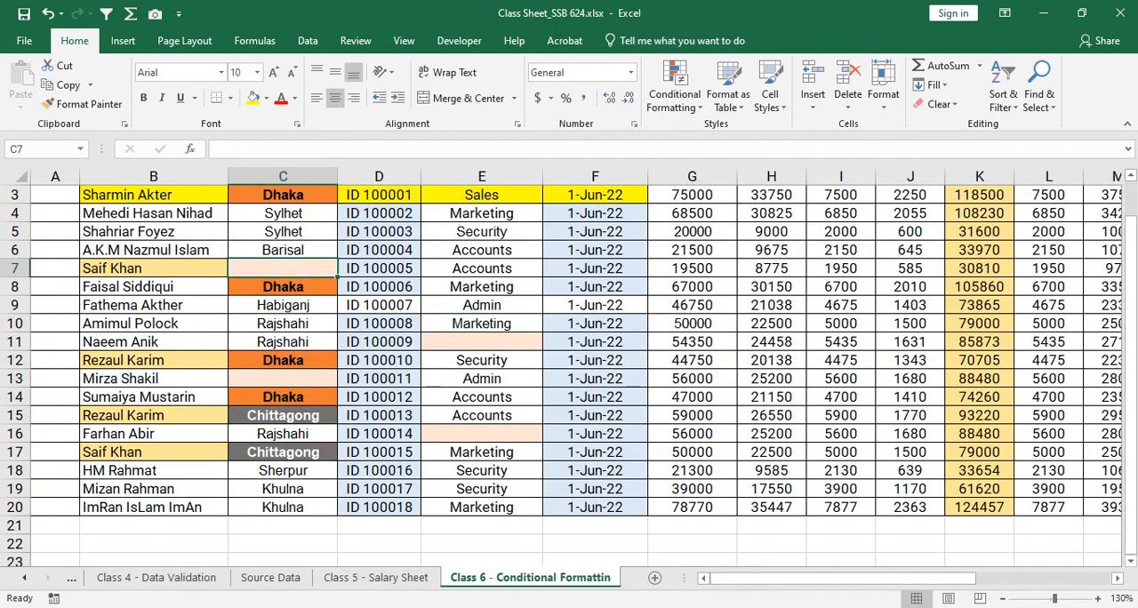
type("Dhaka")
key("Return")
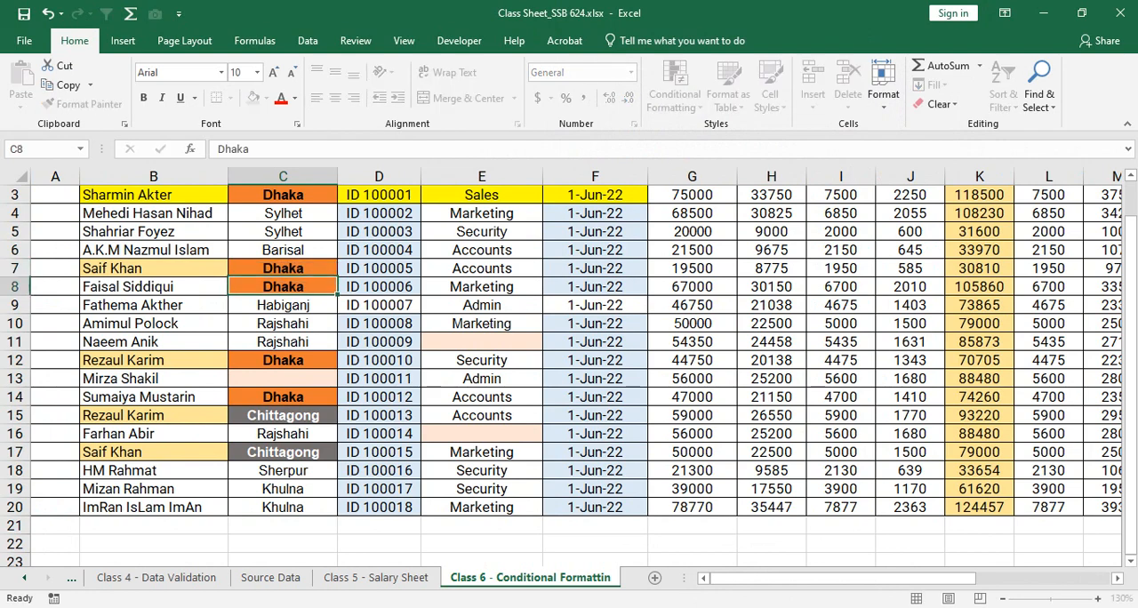
- Change the location in cell C8 to Chittagong
key("Down")
key("Down")
key("Up")
key("Up")
type("C")
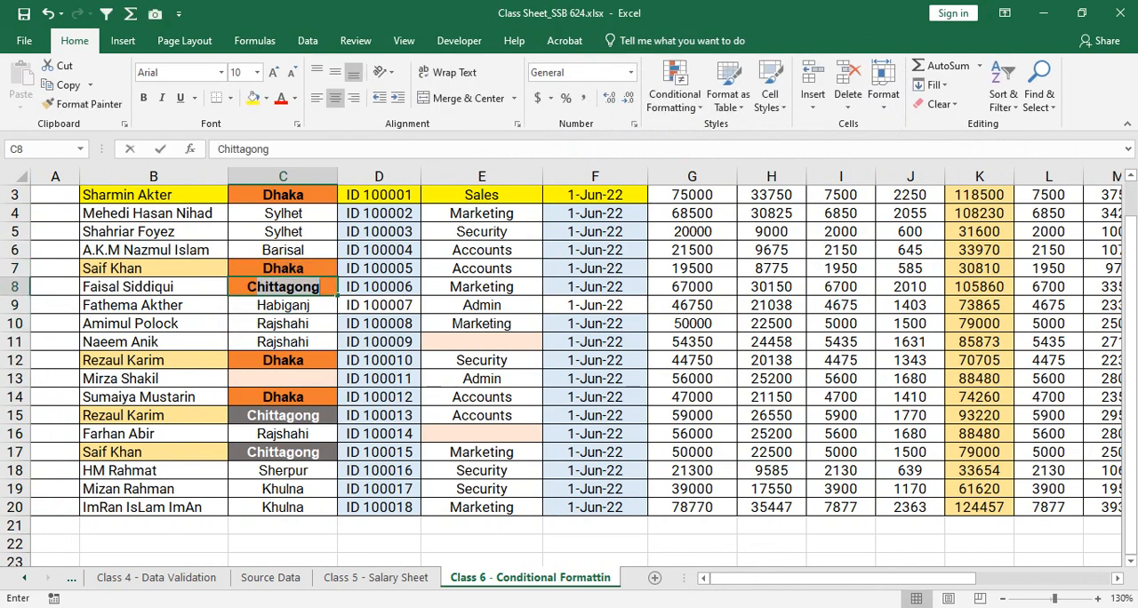
key("Return")
key("Up")
key("Up")
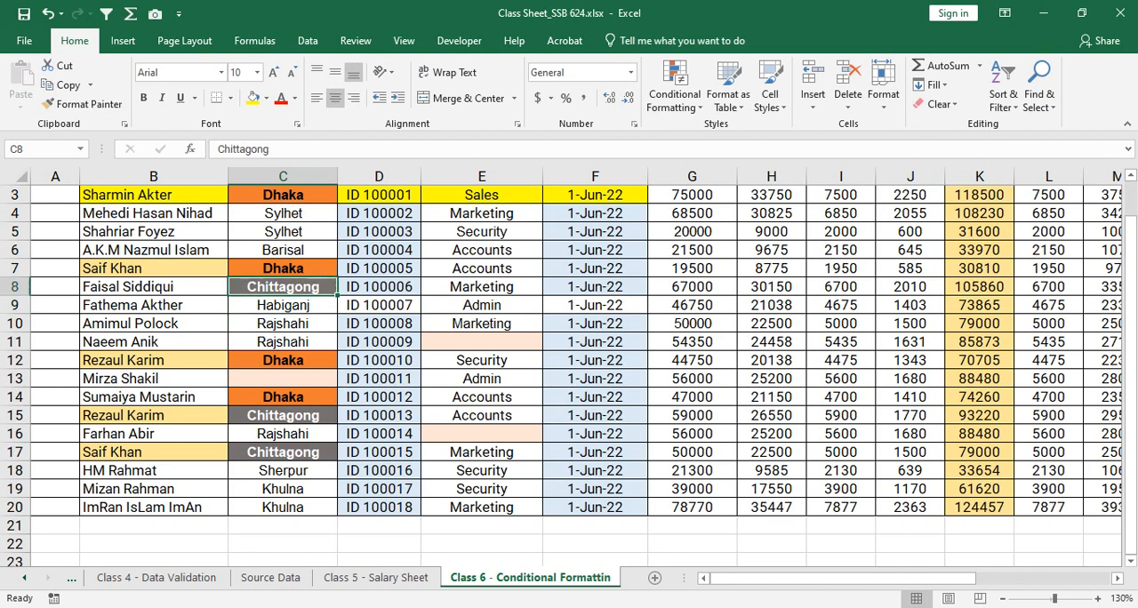
- Enter Dhaka as the location in the blank cell C13
key("Down")
key("Down")
key("Down")
key("Down")
key("Down")
key("Down")
key("Down")
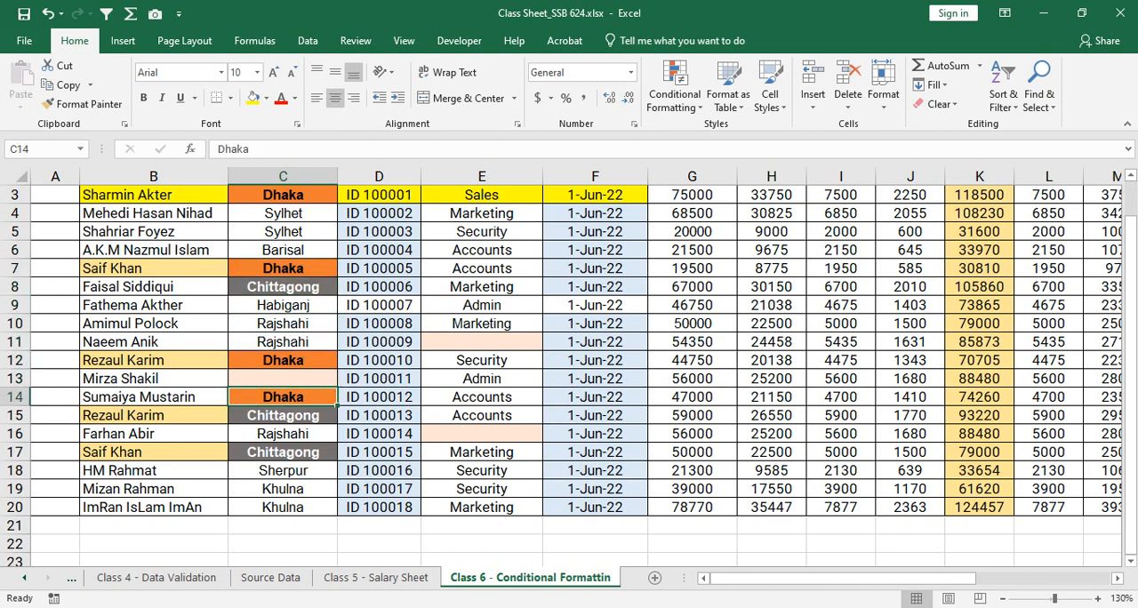
key("Up")
type("Dhaka")
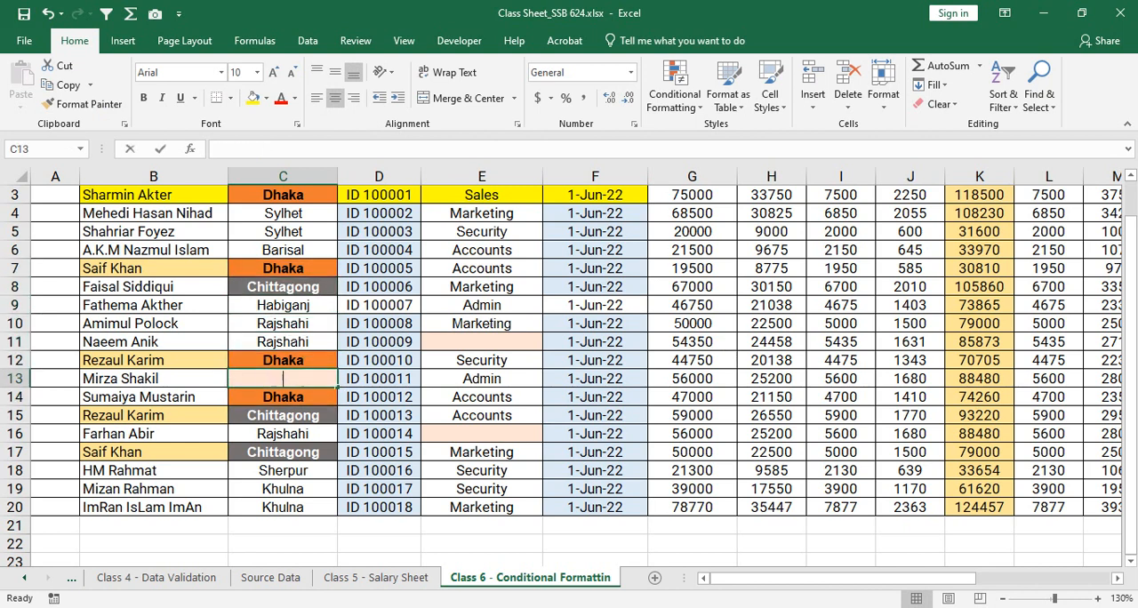
key("Return")
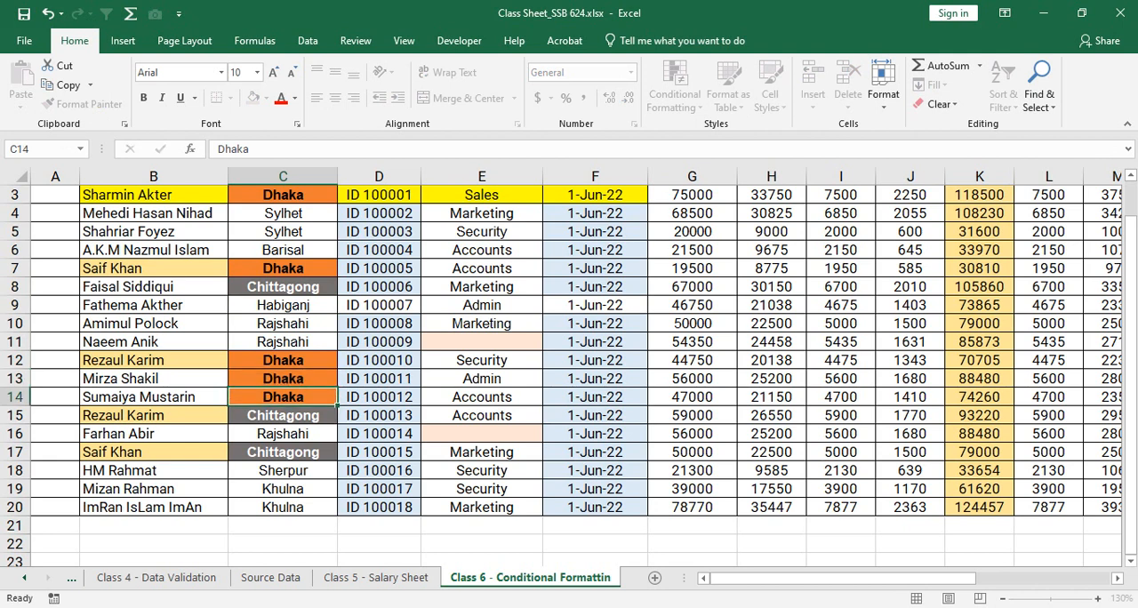
- Enter Sales as the department in the blank cell E16
key("Down")
key("Down")
key("Down")
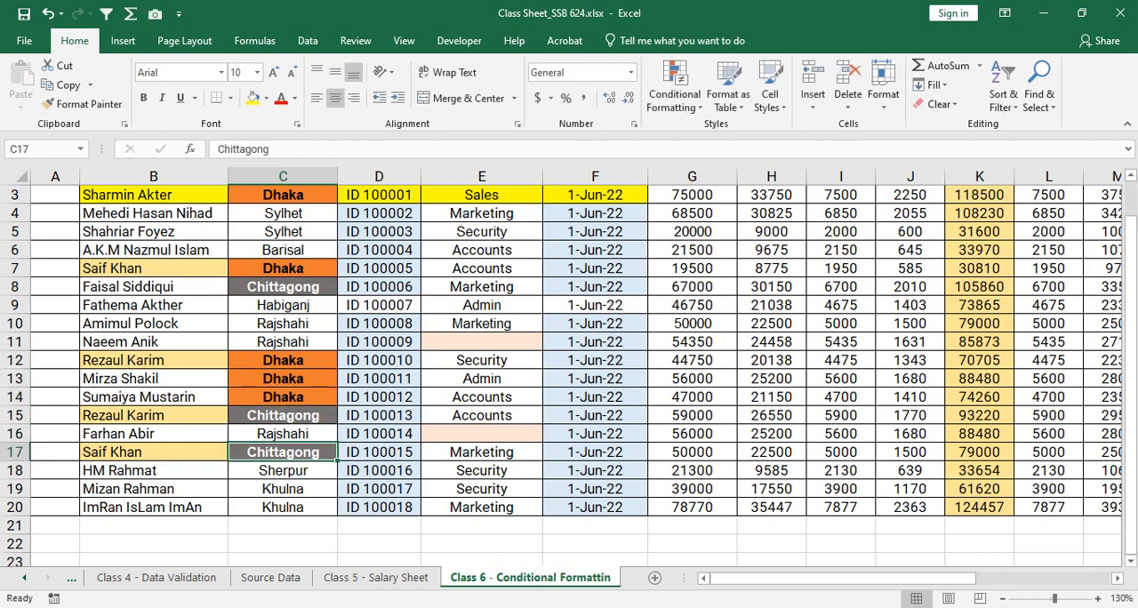
key("Right")
key("Right")
key("Up")
type("S")
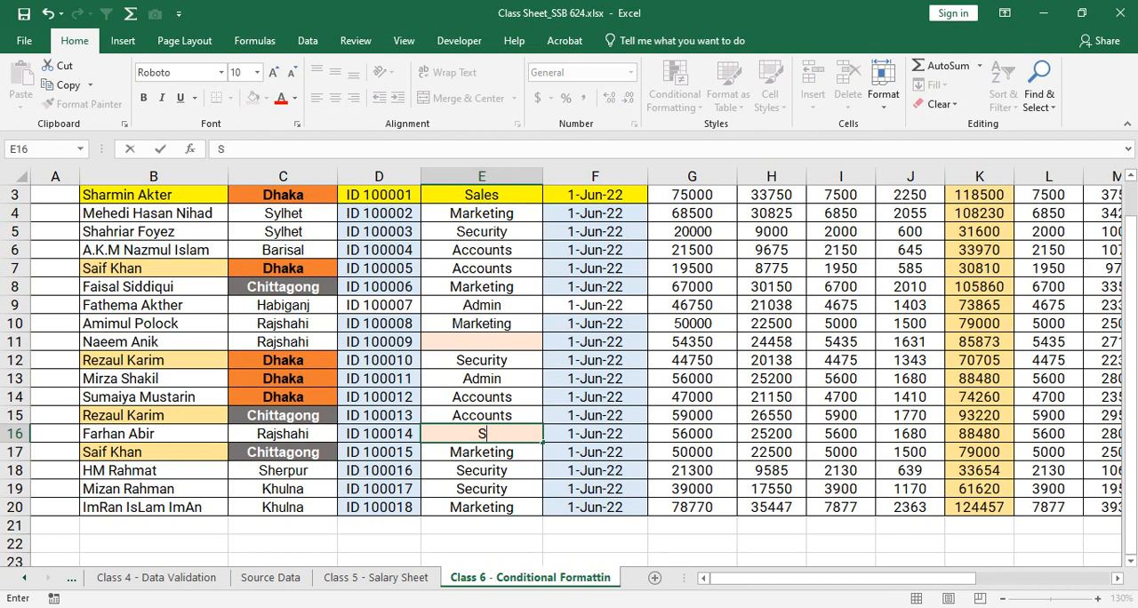
type("ales")
key("Return")
- Enter Marketing as the department in the blank cell E11
key("Up")
key("Up")
key("Up")
key("Up")
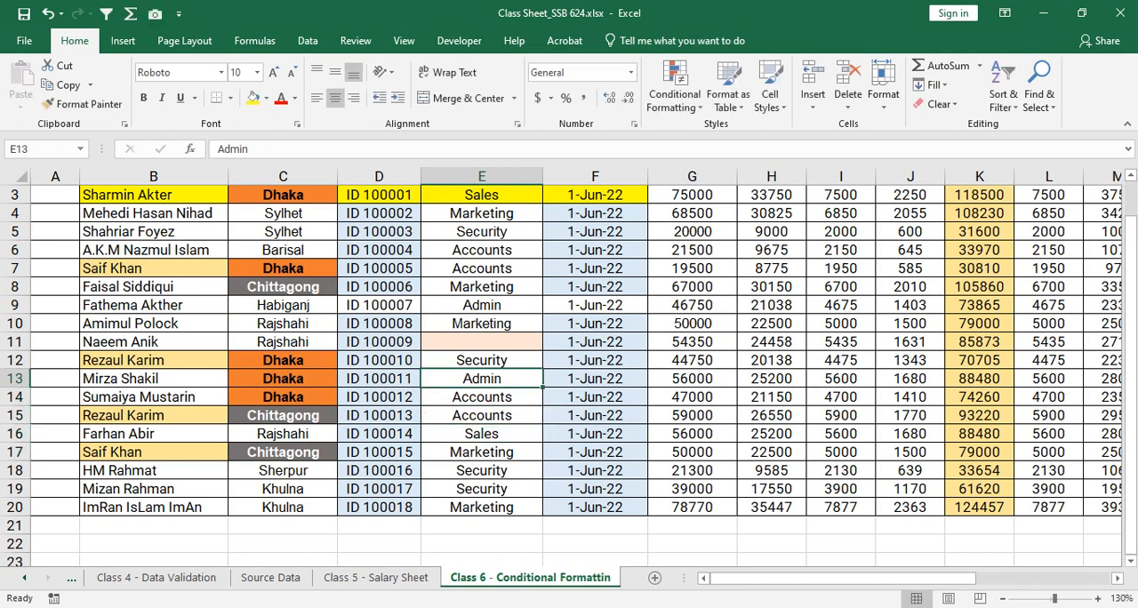
key("Up")
key("Up")
type("M")
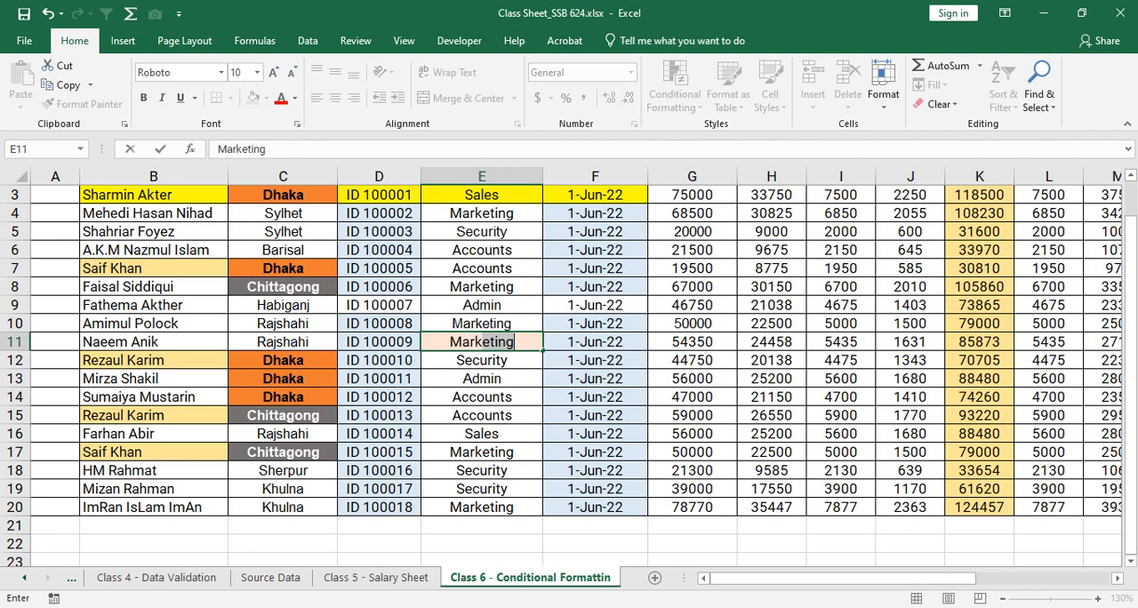
key("Return")
key("Up")
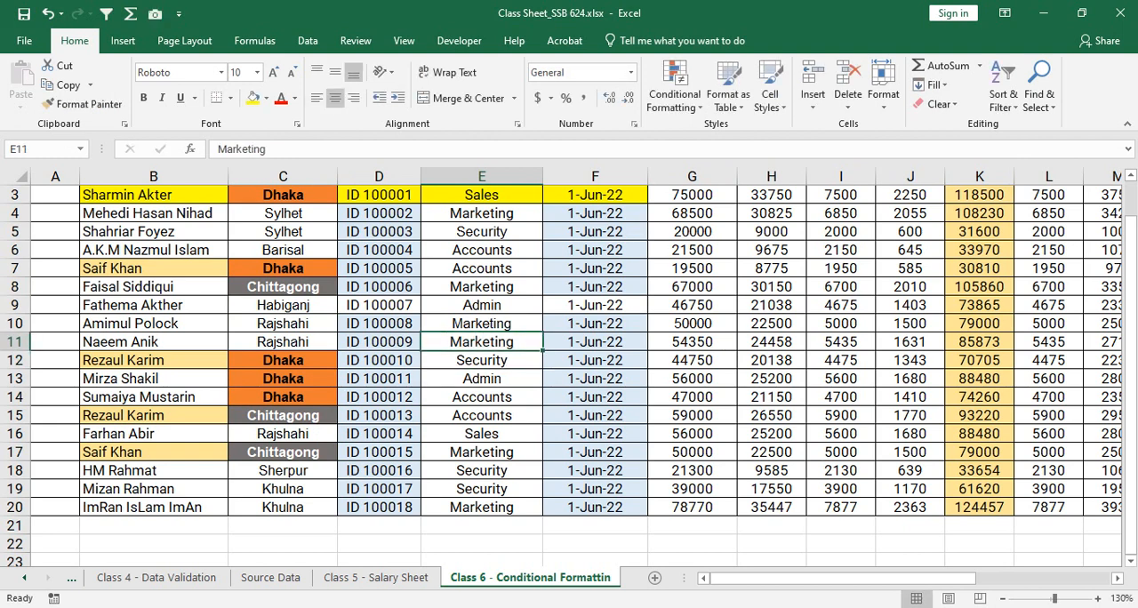
- Clear the joined dates in cells F8 and F16 to test the blank-cell rule
left_click(772, 305)
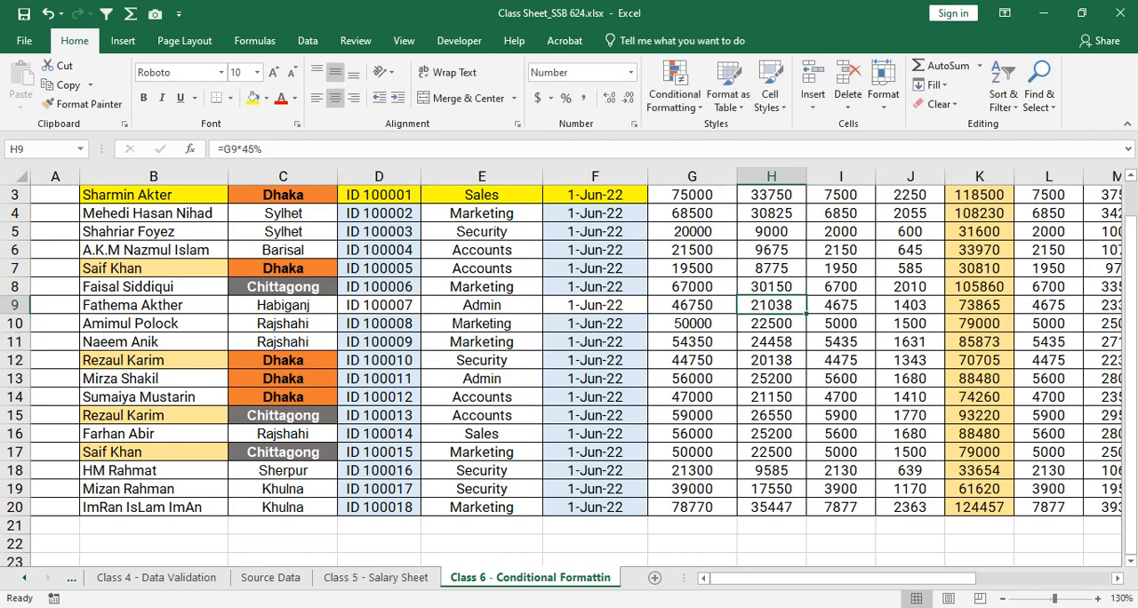
left_click(594, 287)
key("BackSpace")
key("Return")
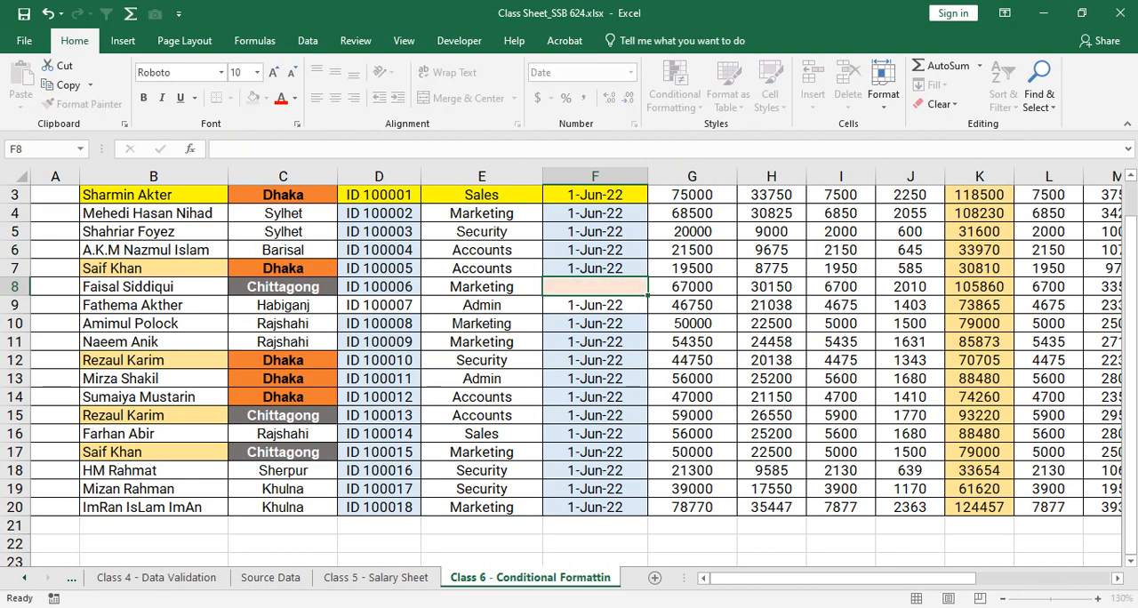
key("Down")
key("Down")
key("Down")
key("Down")
key("Down")
key("Down")
key("Down")
key("Down")
key("BackSpace")
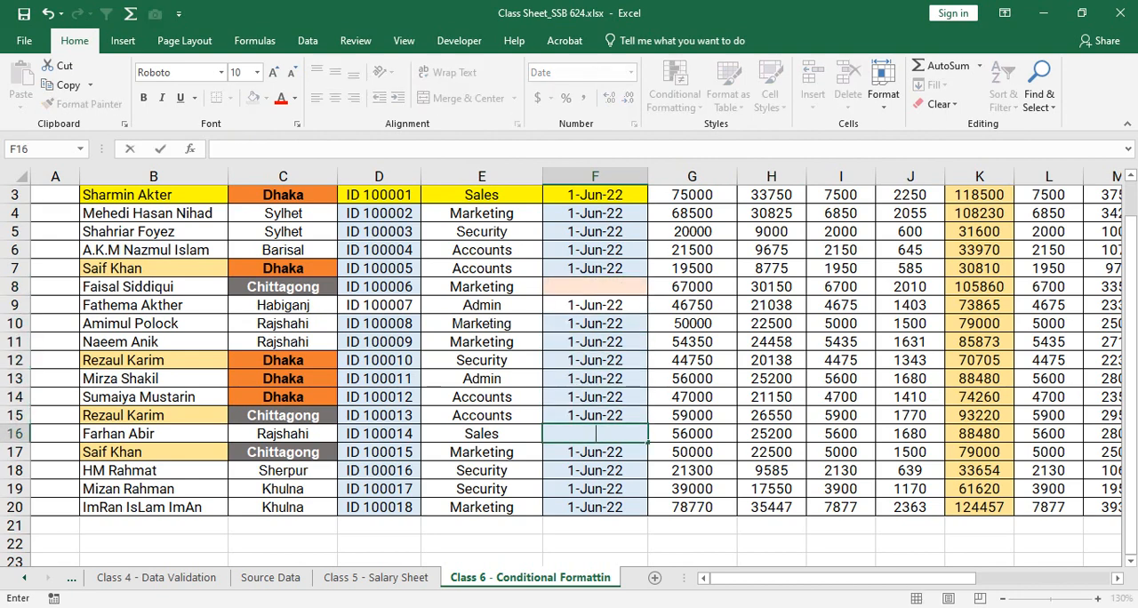
- Clear the joined date in cell F12 as another test of the blank-cell rule
key("Up")
key("Up")
key("Up")
key("Up")
key("BackSpace")
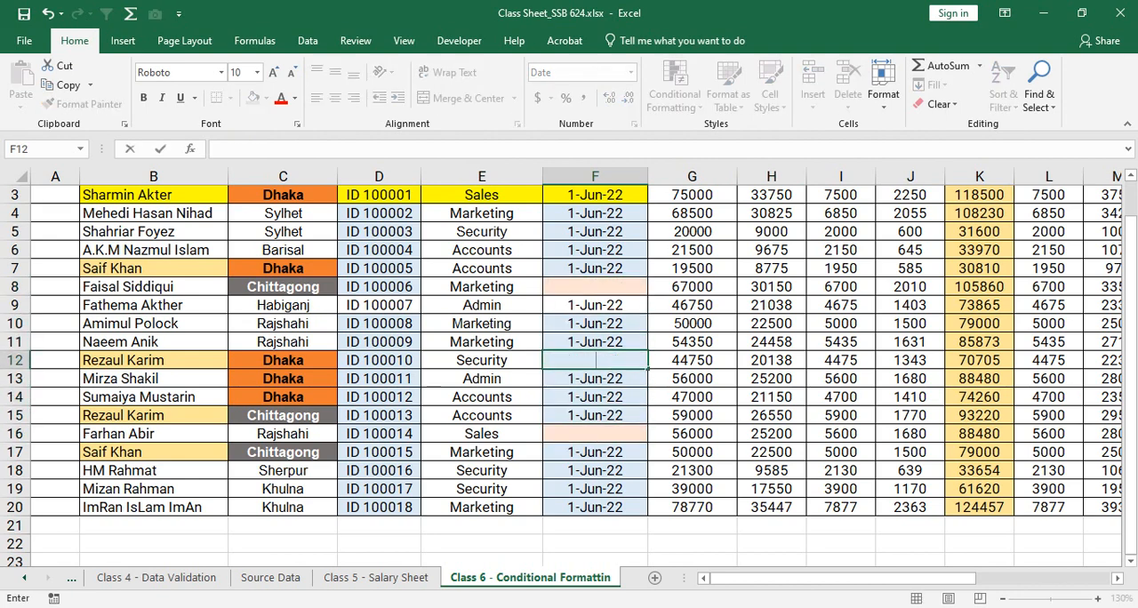
key("Return")
key("Down")
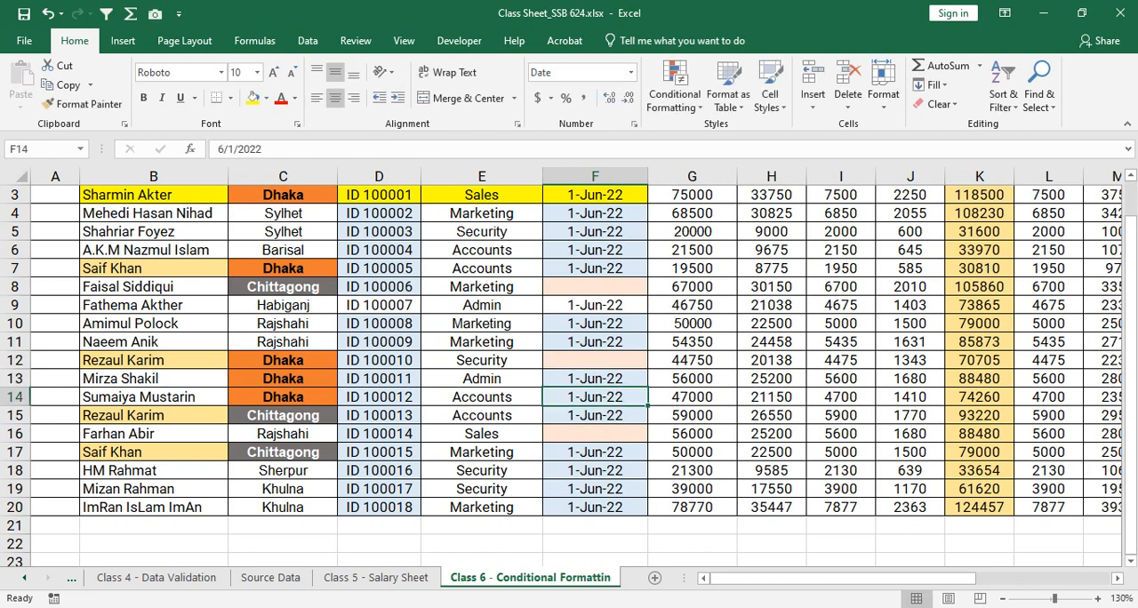
- Undo the clearing of the joined dates in cells F12, F16 and F8
key("ctrl+z")
key("ctrl+z")
key("ctrl+z")
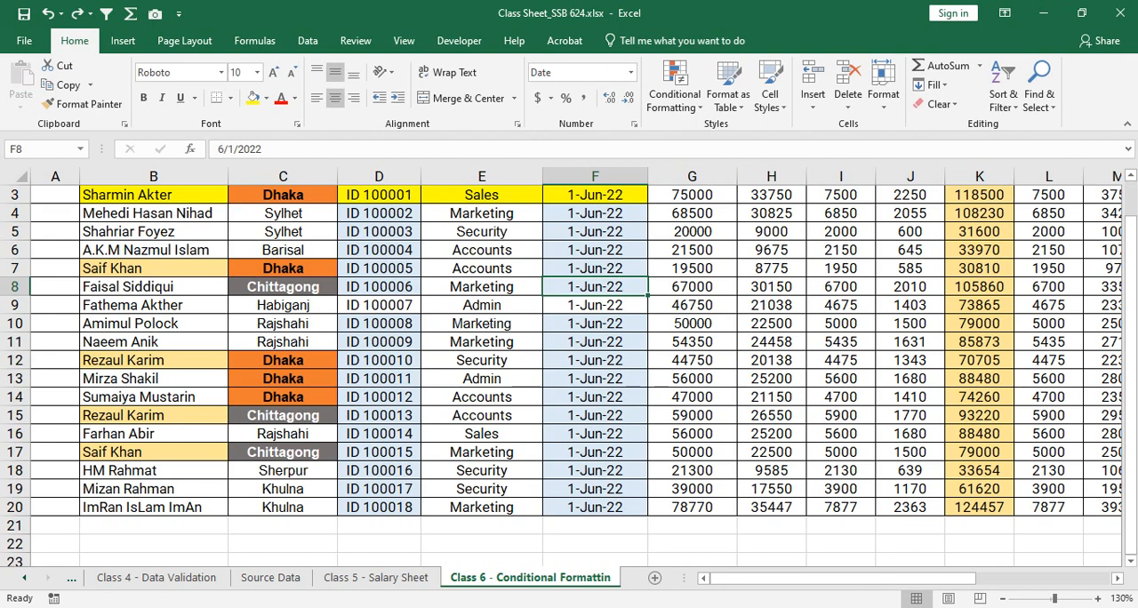
- Examine the colour-coded Net Payable values in column Y and the colour key in column AA
left_click_drag(782, 579, 915, 579)
scroll(569, 374, "up", 1)
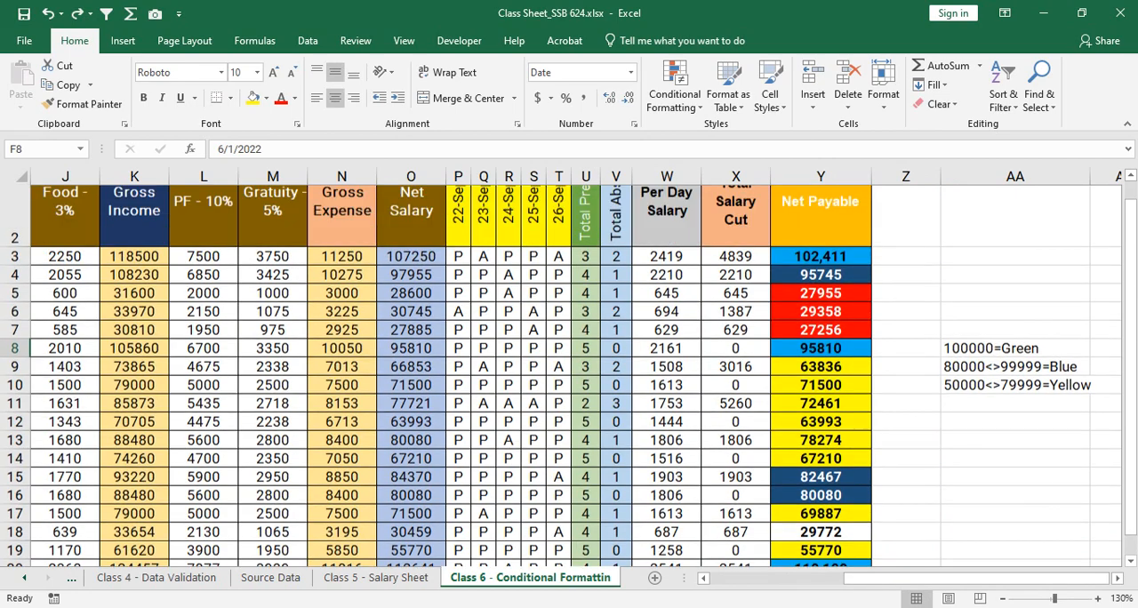
scroll(569, 374, "down", 1)
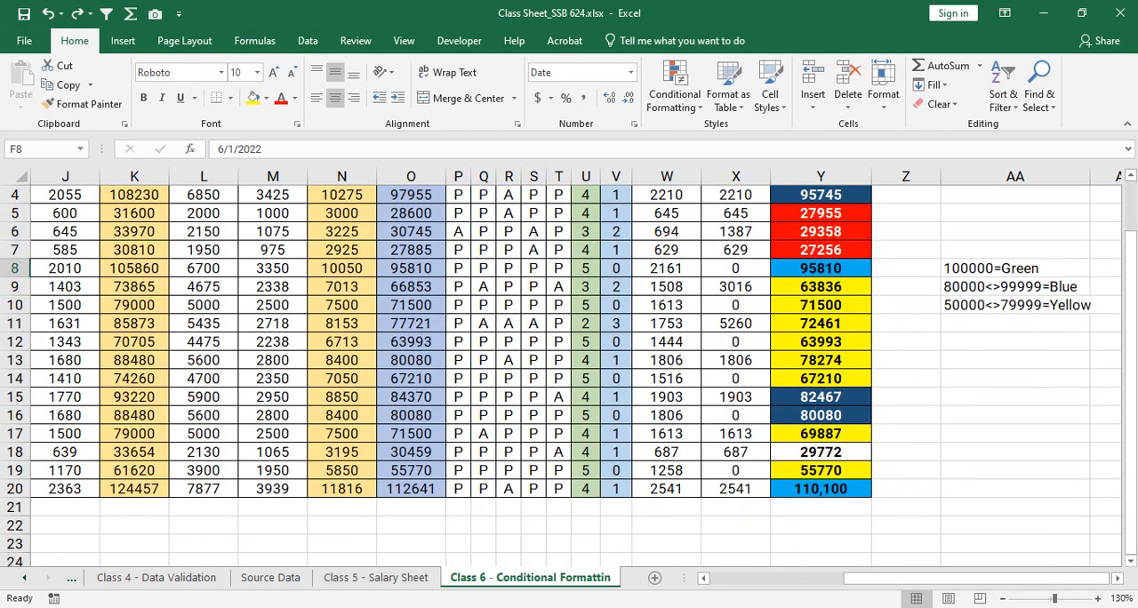
- Look through the Class 5 - Salary Sheet, Source Data and Class 4 - Data Validation sheets, and return to the Class 6 sheet
mouse_move(915, 579)
left_mouse_down()
mouse_move(796, 579)
mouse_move(915, 579)
left_mouse_up()
left_click_drag(915, 579, 825, 579)
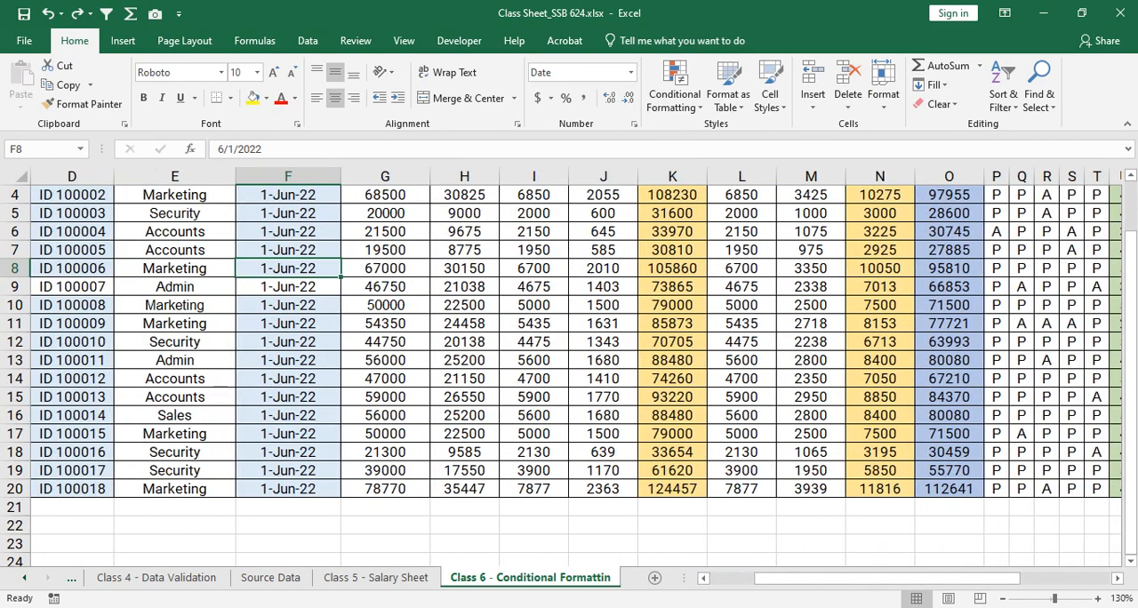
scroll(569, 374, "up", 1)
left_click(376, 578)
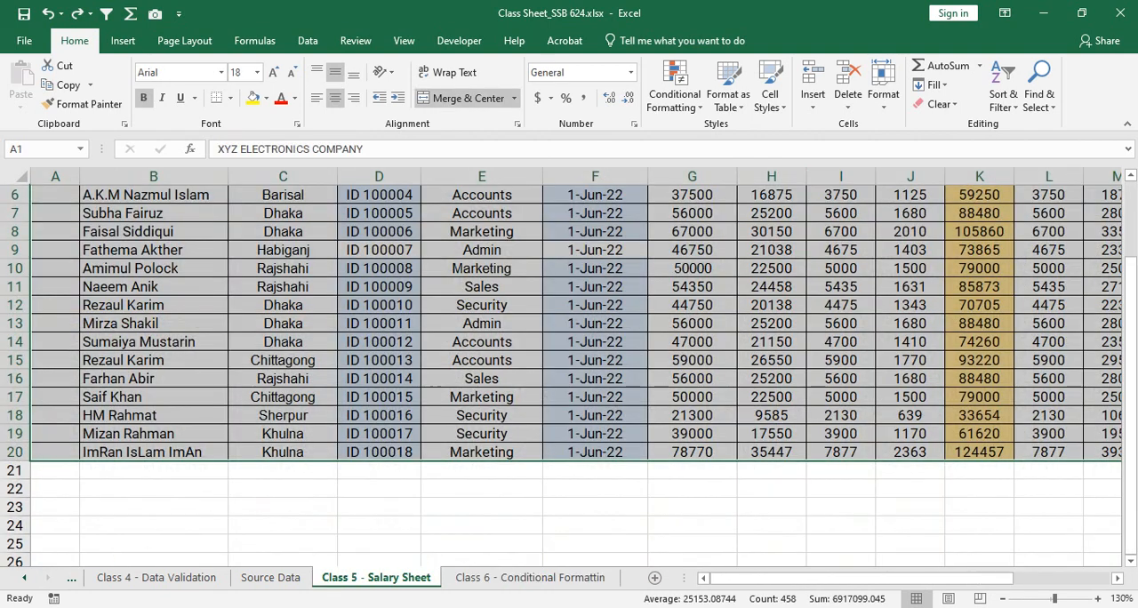
left_click(595, 434)
left_click(271, 578)
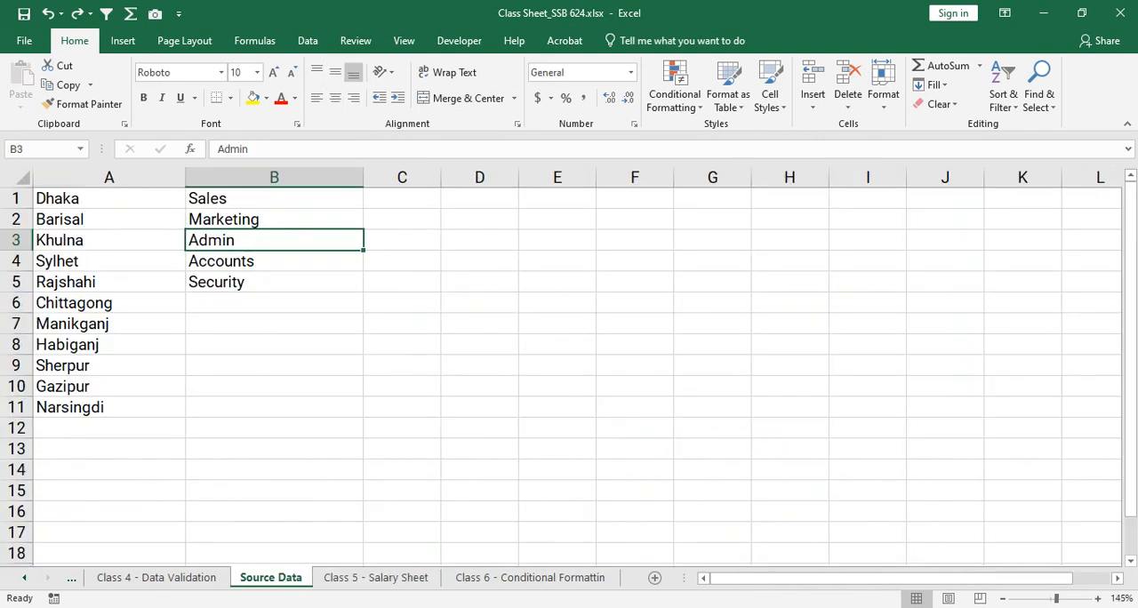
left_click(156, 578)
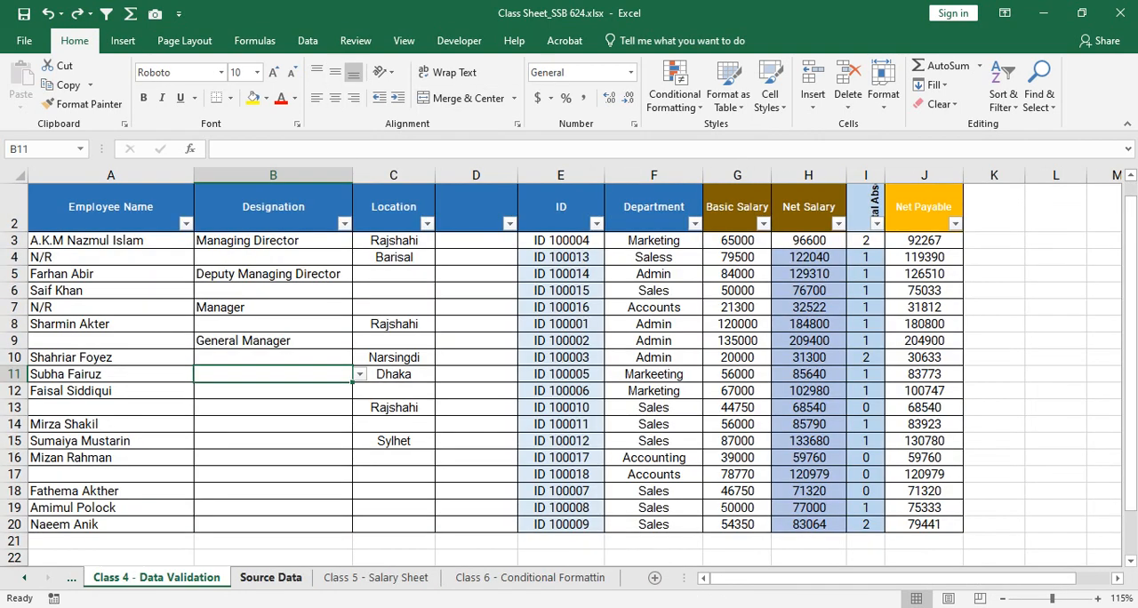
left_click(271, 578)
left_click(157, 578)
left_click(530, 578)
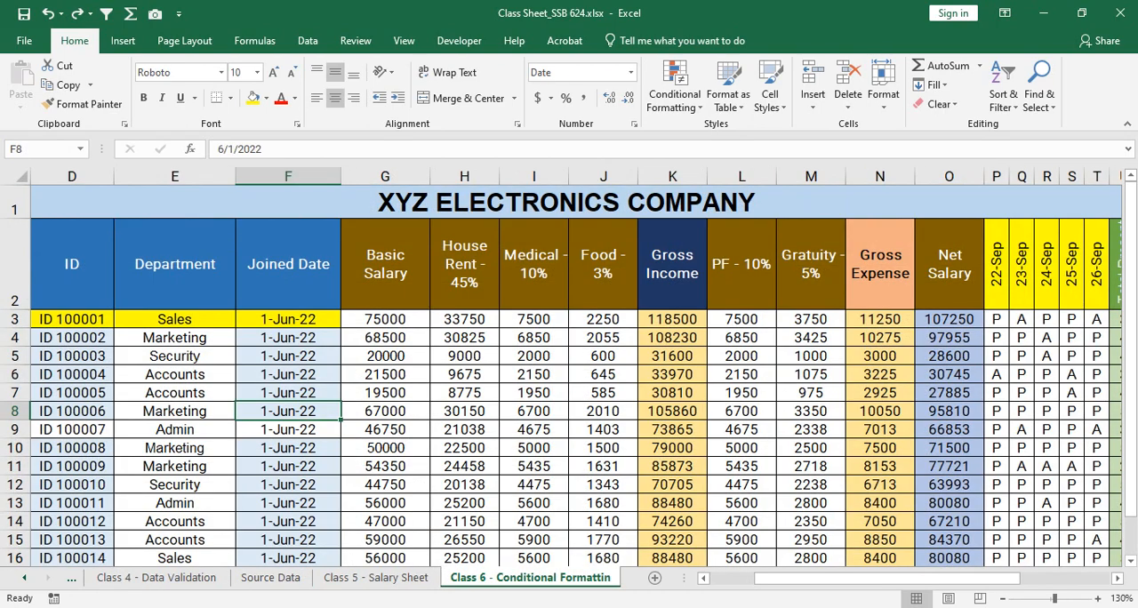
- Examine the Basic Salary values in G3:G20 and revisit the Class 4 - Data Validation sheet before returning to the Class 6 sheet
left_click_drag(385, 319, 385, 507)
scroll(385, 507, "up", 2)
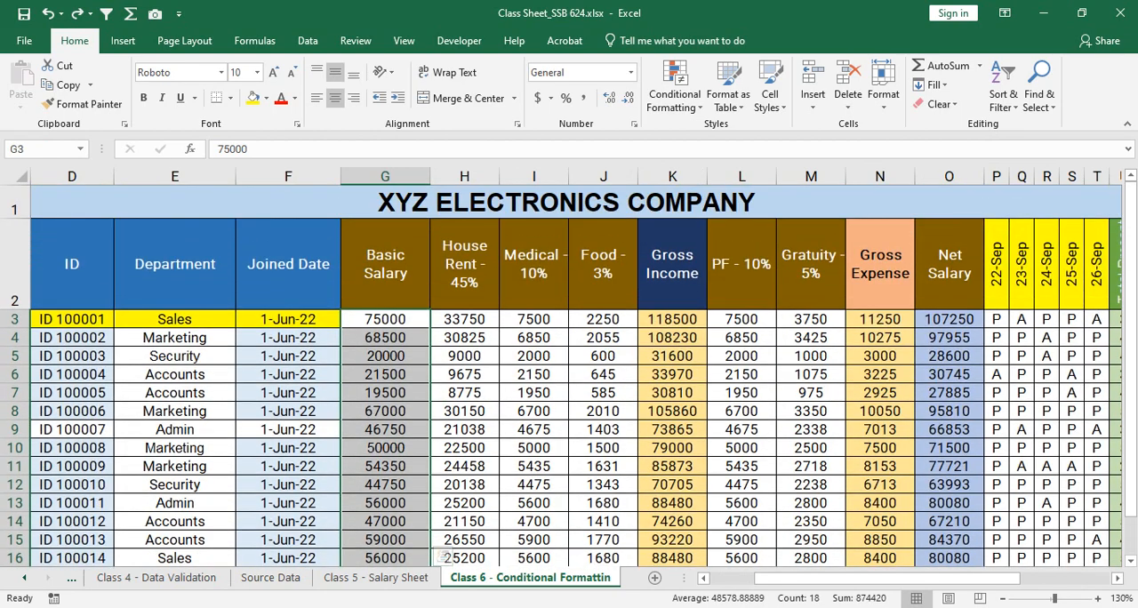
scroll(385, 506, "down", 2)
scroll(441, 510, "down", 1)
scroll(442, 511, "up", 2)
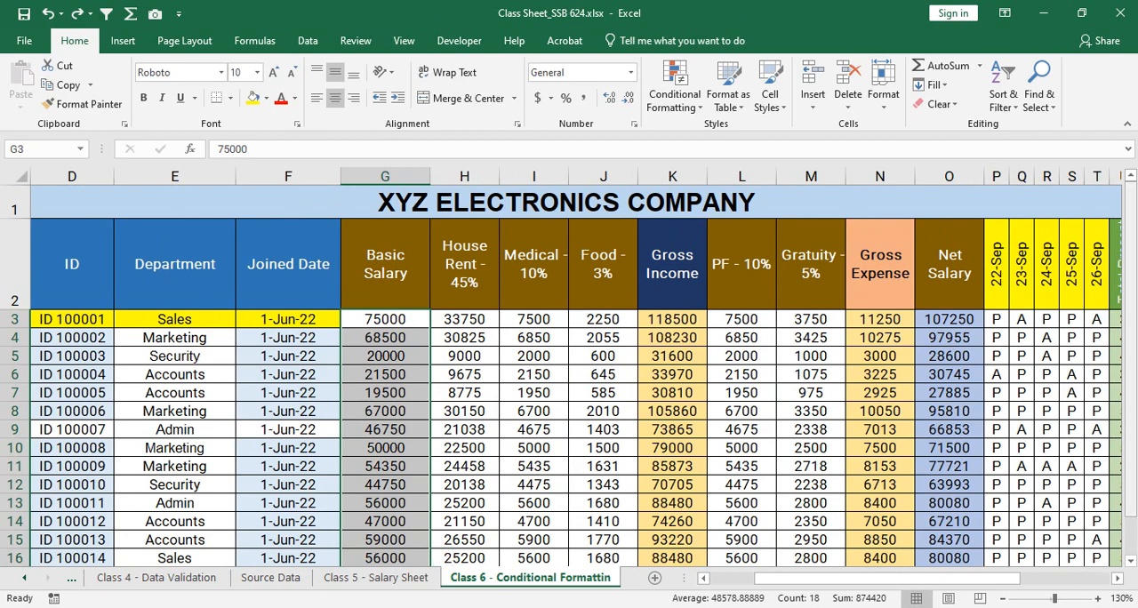
left_click_drag(1131, 269, 1131, 301)
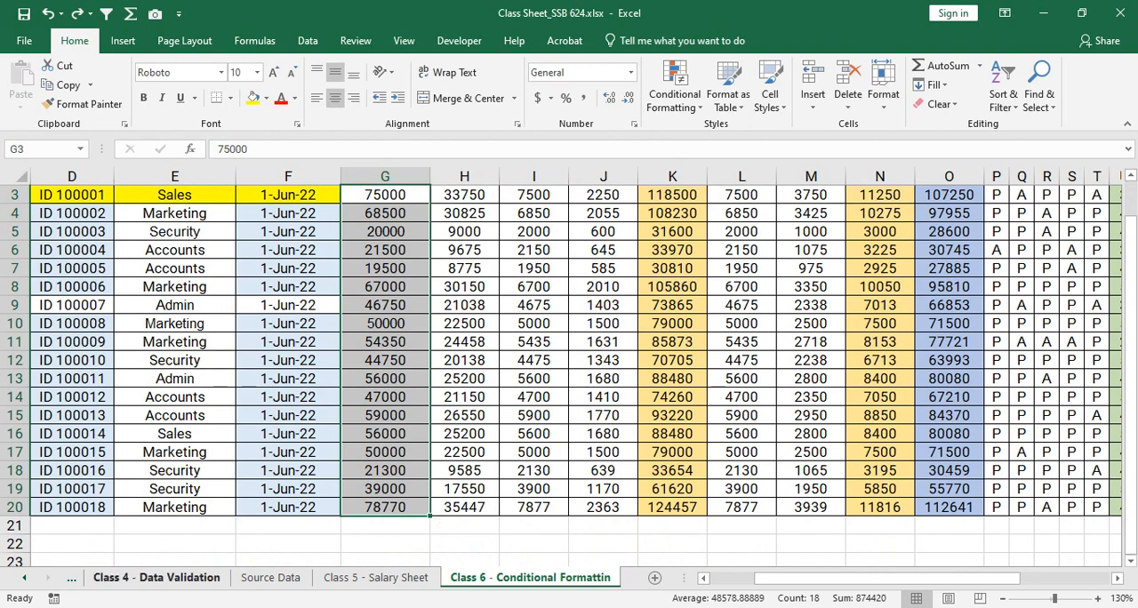
left_click(156, 577)
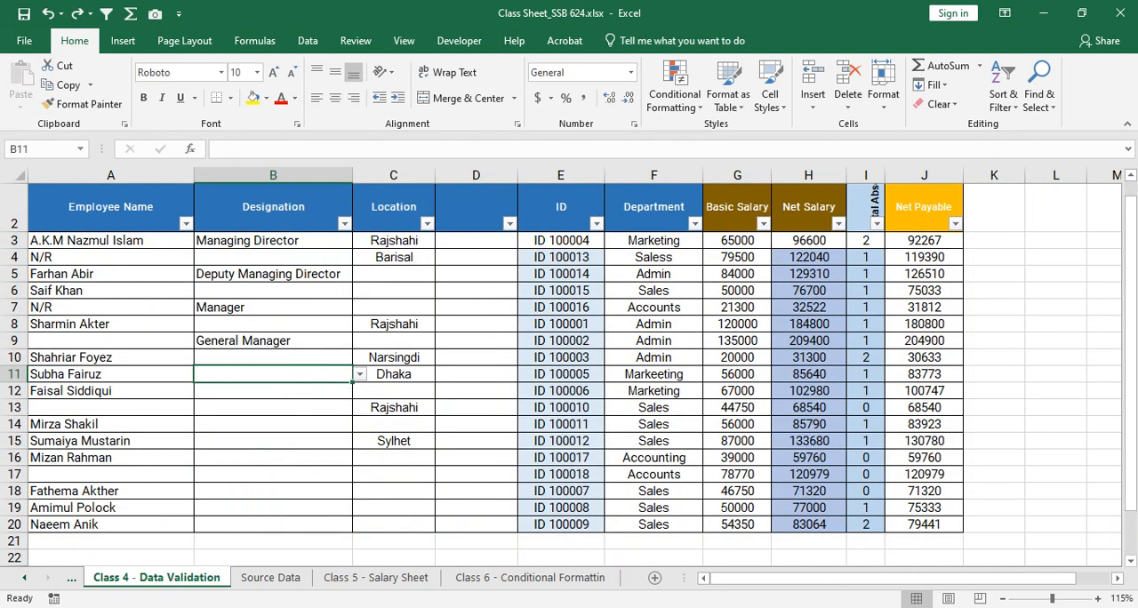
left_click(531, 578)
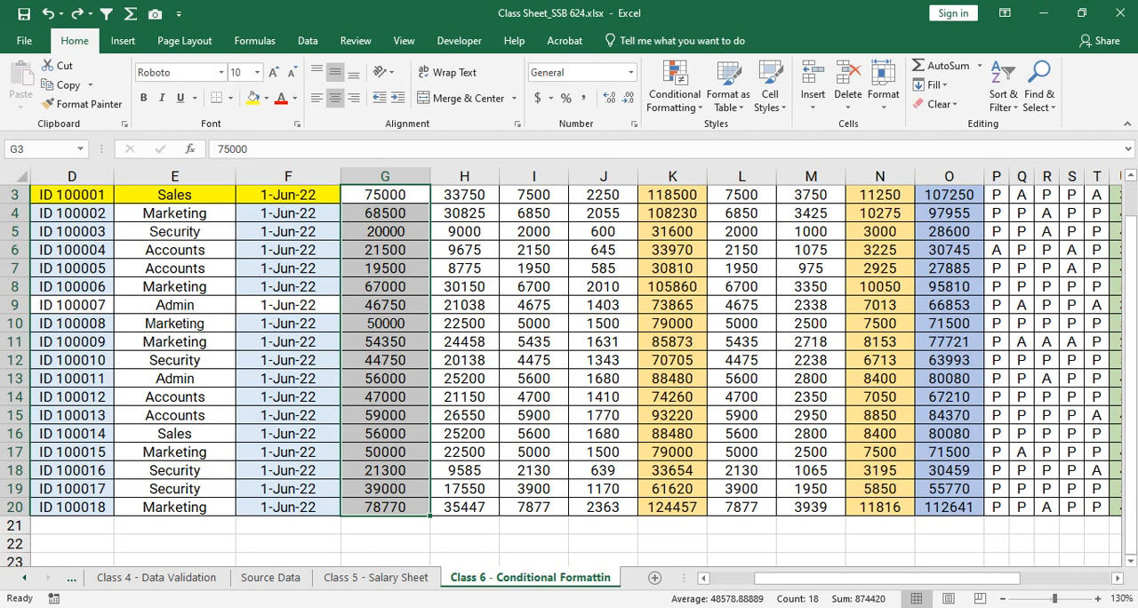
- Examine the Basic Salary cells G3:G20 and the House Rent, Medical, Food and Gratuity cells calculated from them
key("Down")
key("Down")
key("Down")
key("Down")
key("Down")
key("Down")
key("Down")
key("Down")
key("Down")
key("Down")
key("Down")
key("Down")
key("Down")
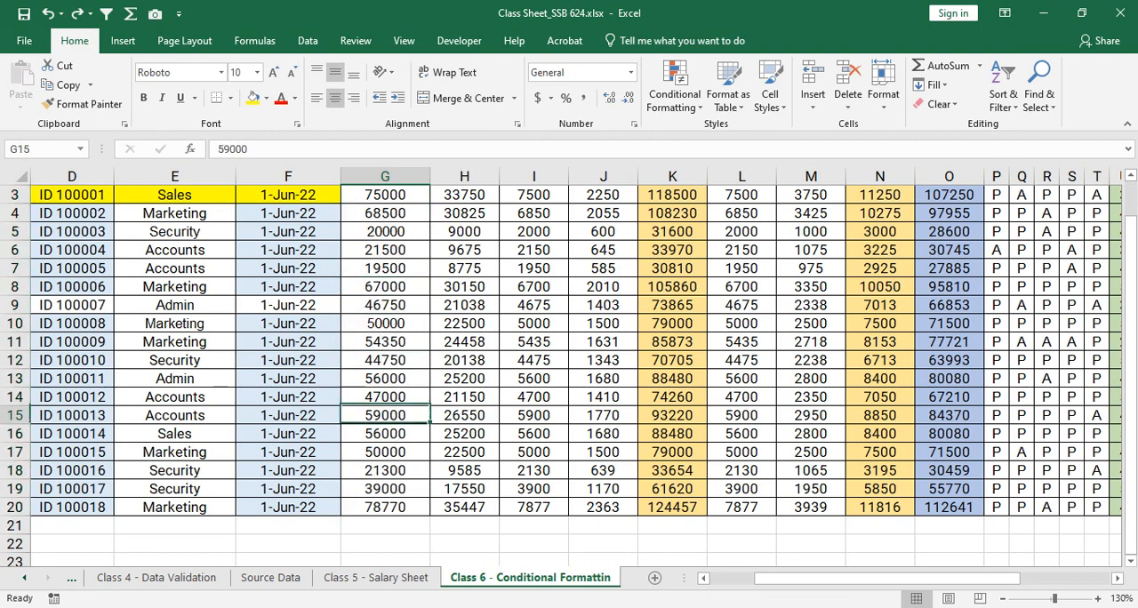
key("Up")
key("Up")
key("Right")
key("Up")
key("Up")
key("Up")
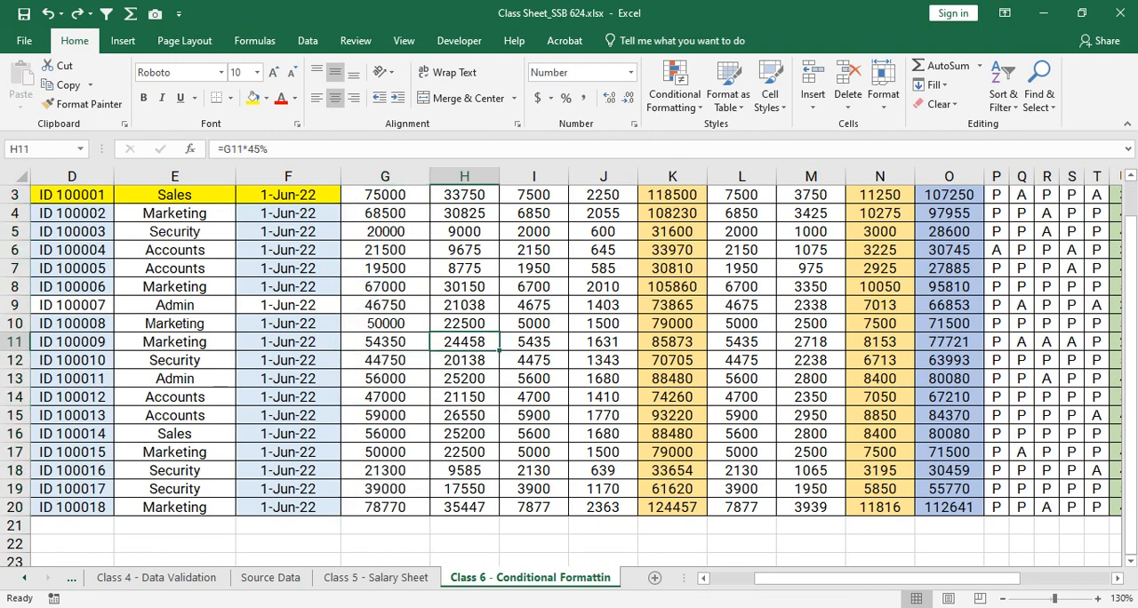
key("Down")
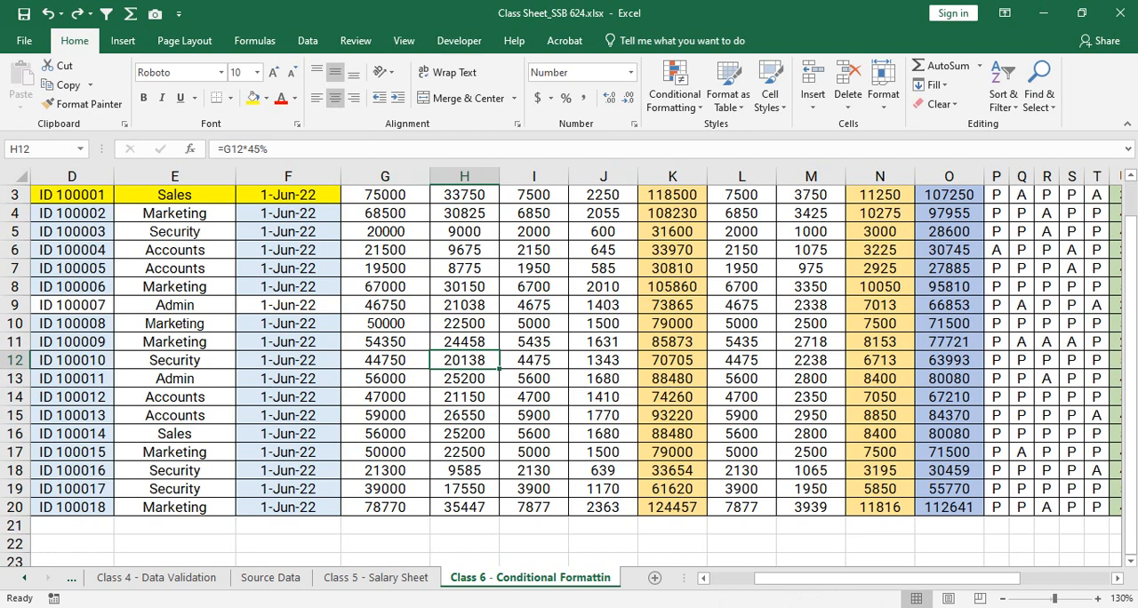
left_click_drag(385, 195, 385, 507)
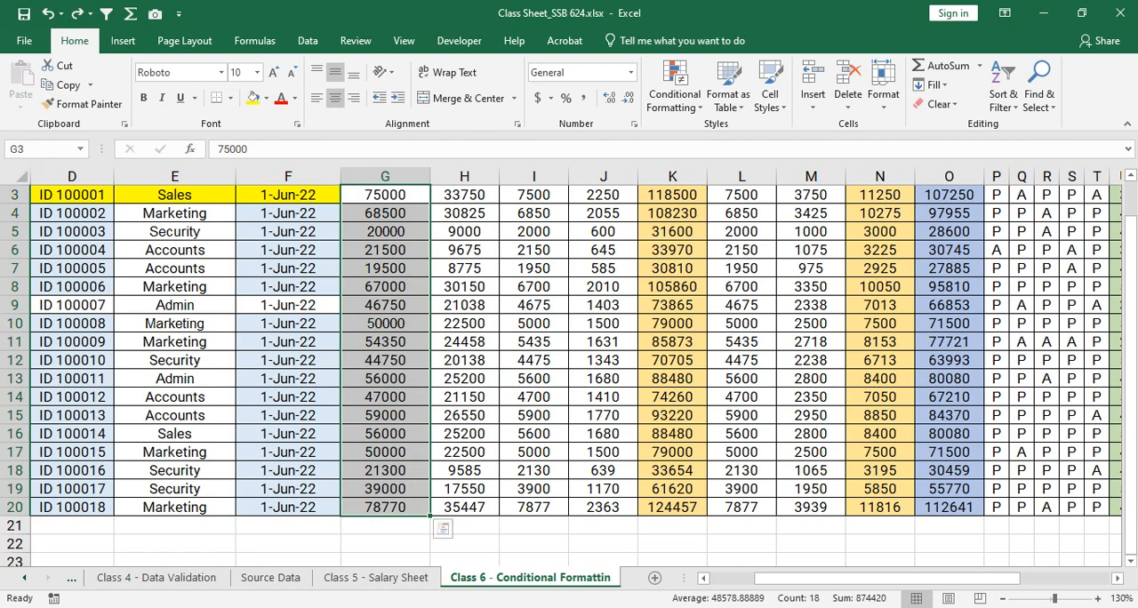
left_click(535, 342)
left_click(604, 269)
left_click(811, 343)
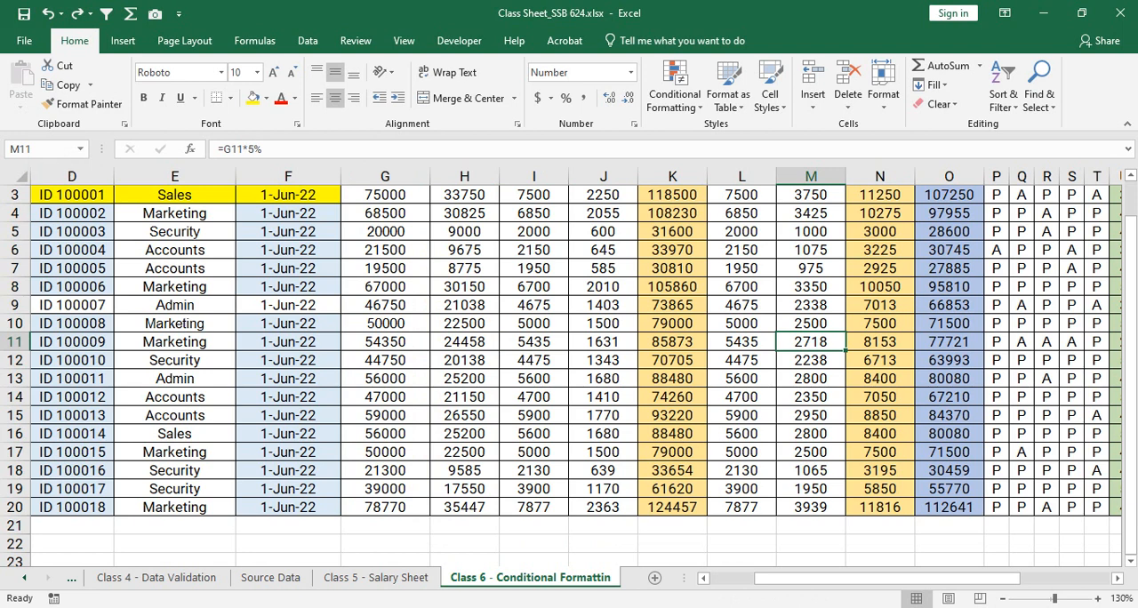
- Try to assign a range name to the Basic Salary cells G3:G20
left_click_drag(385, 194, 385, 508)
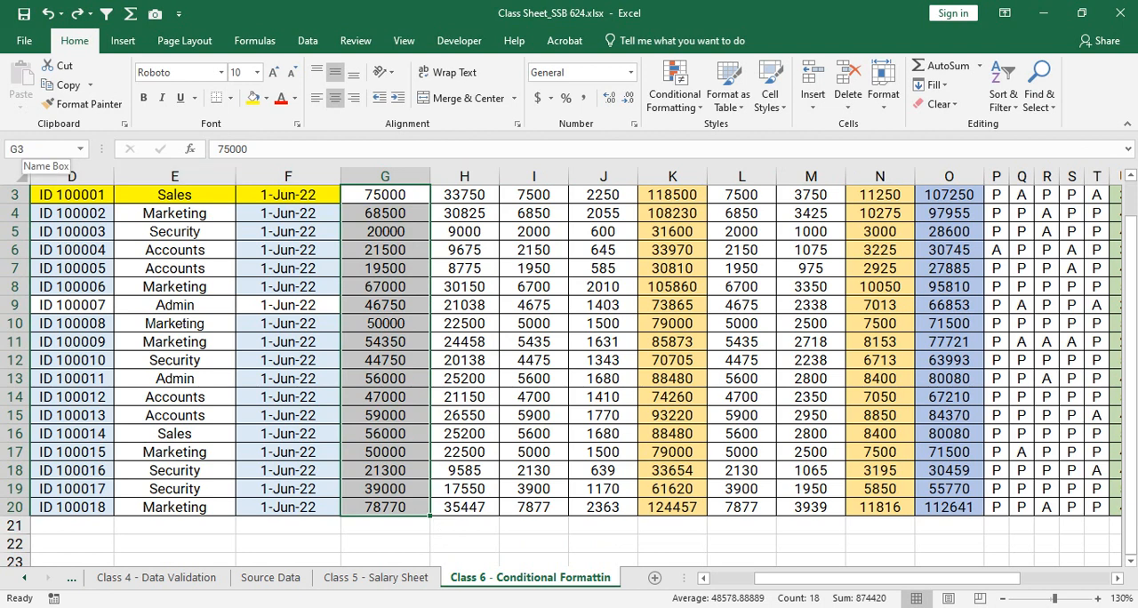
left_click(25, 150)
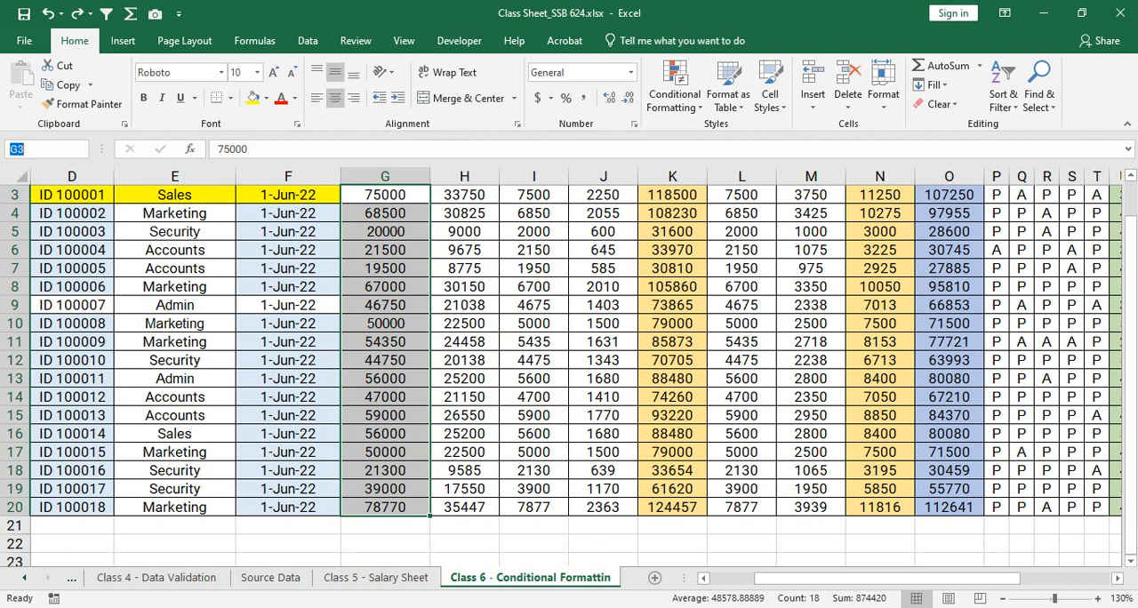
type("BasicSalary")
left_click(37, 148)
key("Return")
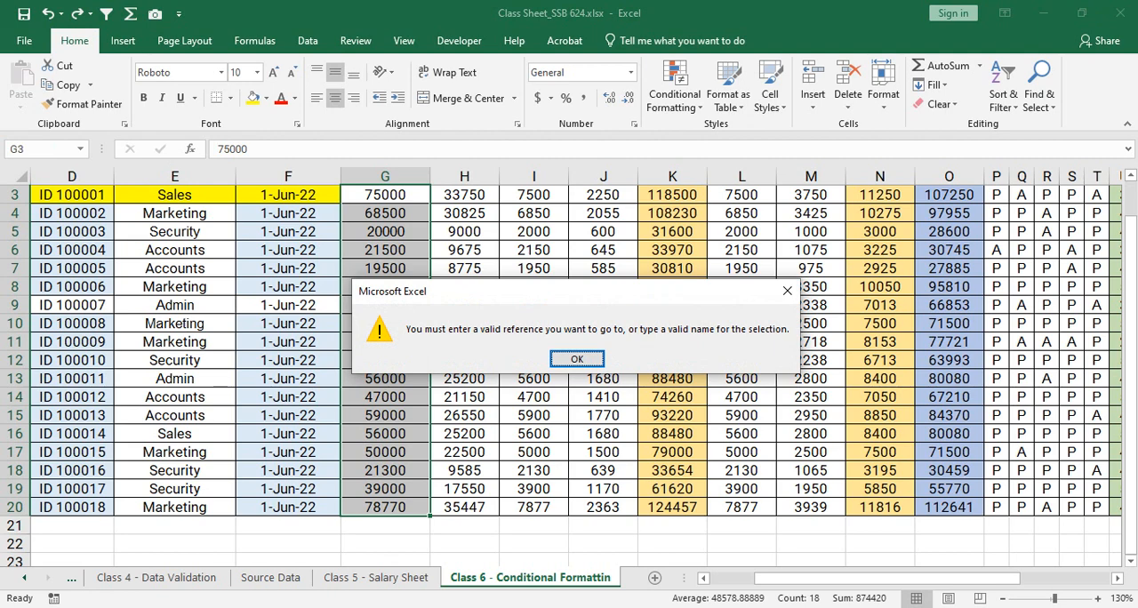
key("Return")
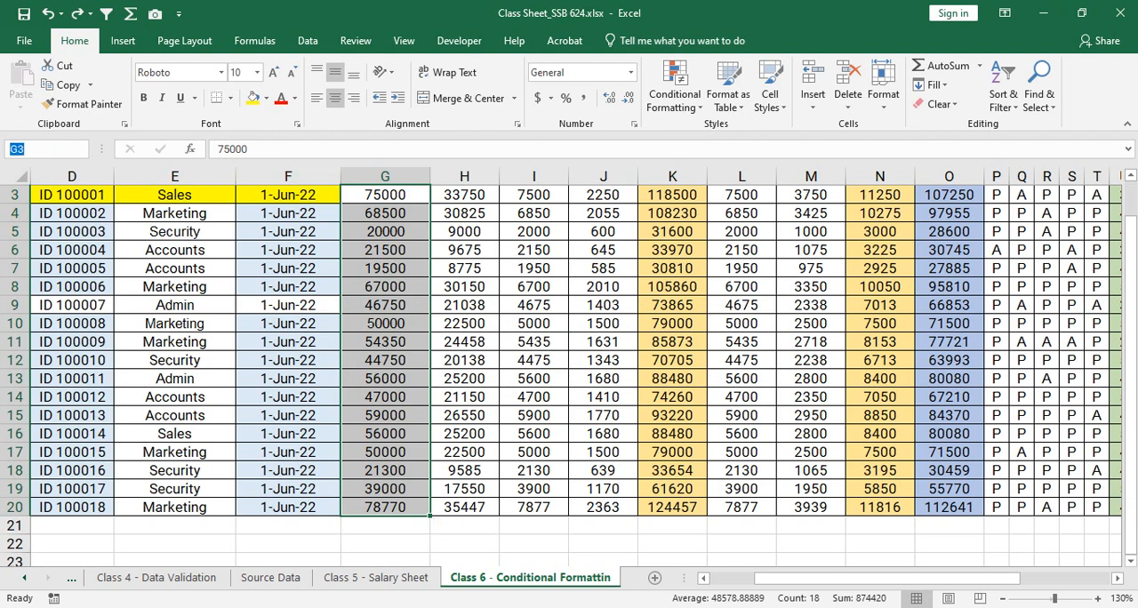
- Name the Basic Salary range G3:G20 BasicSalary and reselect the range to check its name
type("BasicSalary")
key("Return")
left_click(386, 269)
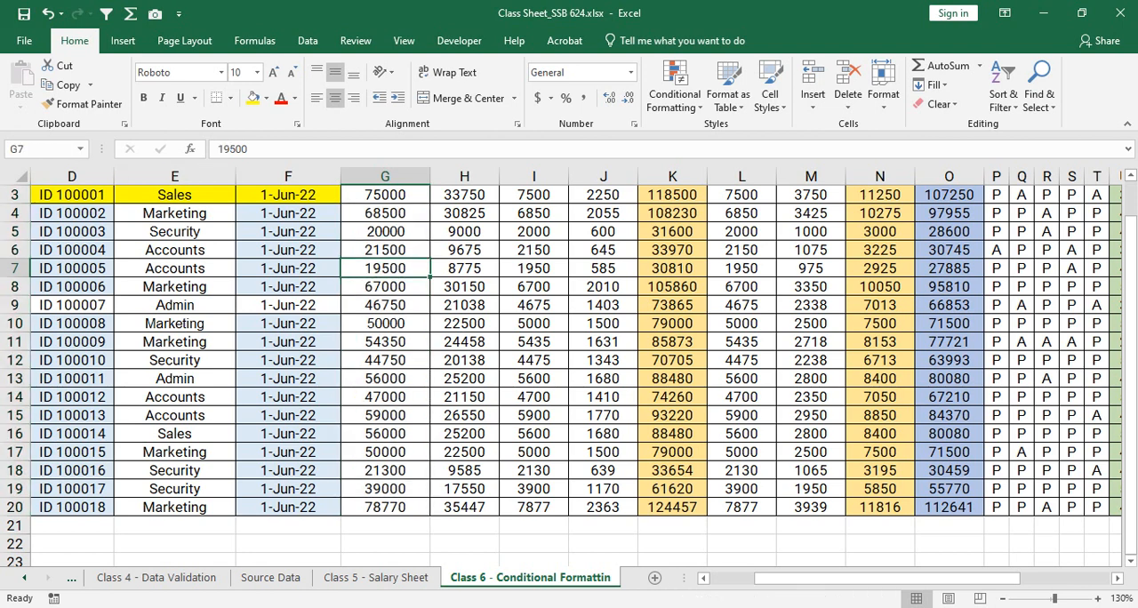
left_click_drag(384, 193, 384, 509)
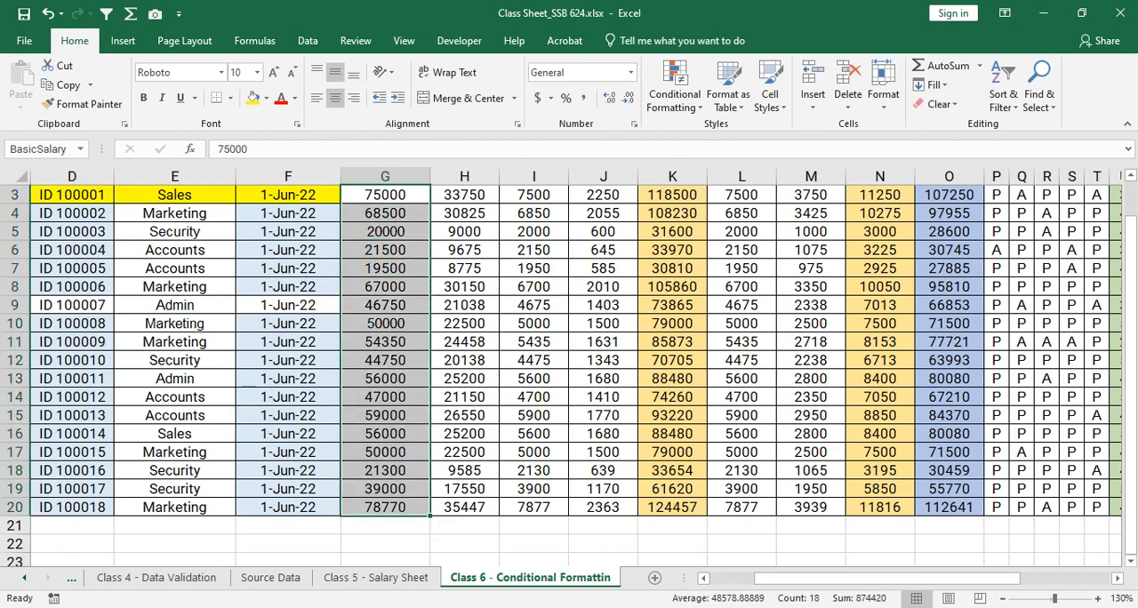
- Try a SUM formula in the empty cell G40 by selecting the Basic Salary values G3:G20 as its argument
scroll(569, 374, "down", 5)
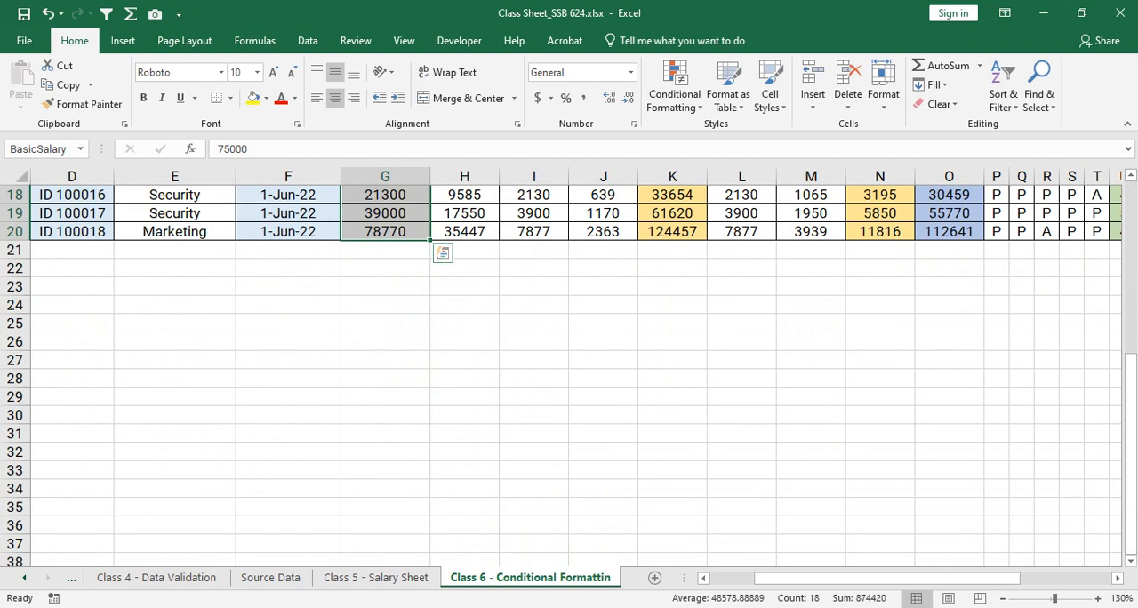
left_click(386, 396)
scroll(386, 391, "down", 2)
left_click(386, 379)
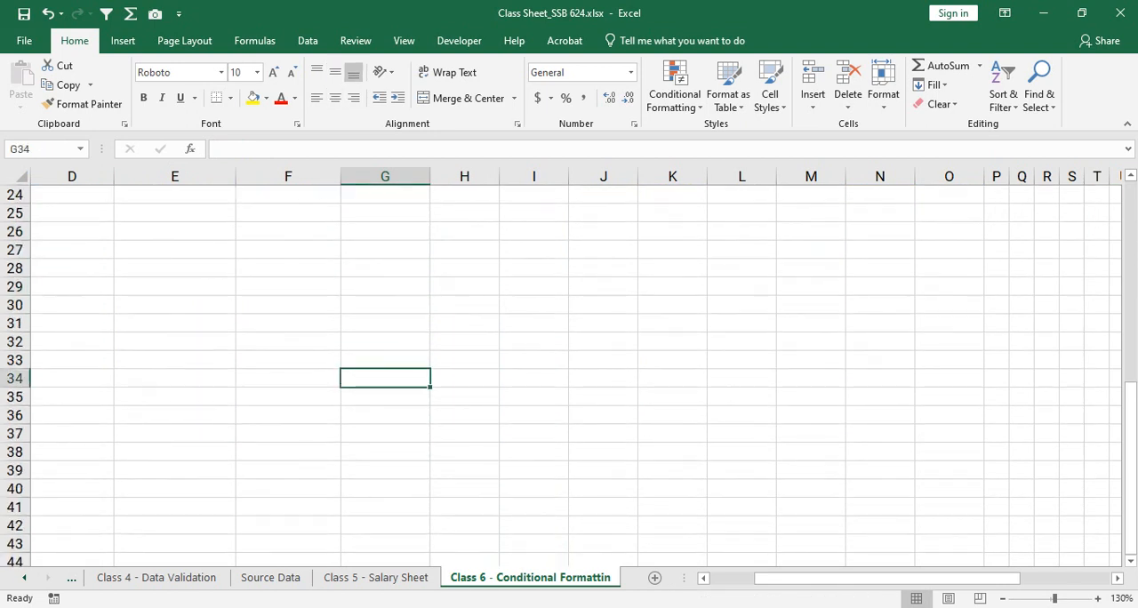
scroll(386, 379, "down", 2)
left_click(386, 379)
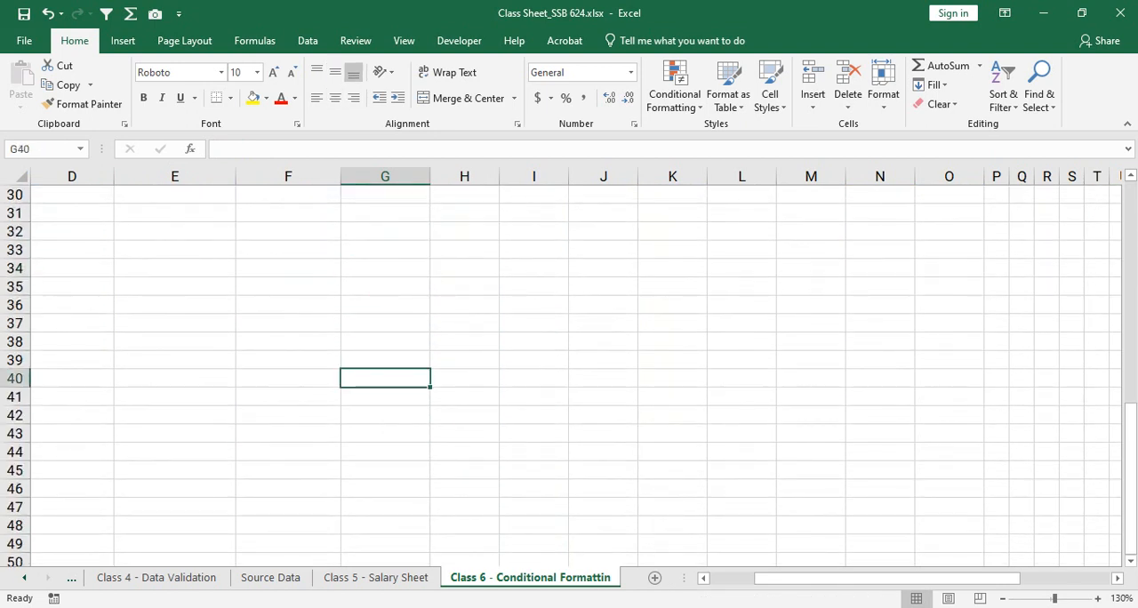
type("=sum")
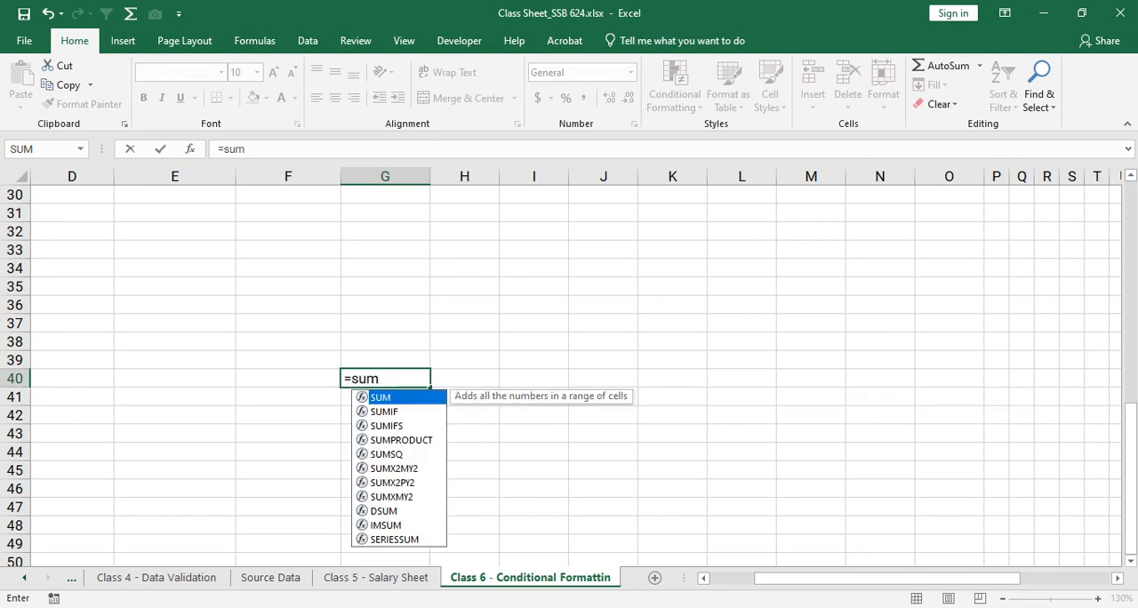
key("Tab")
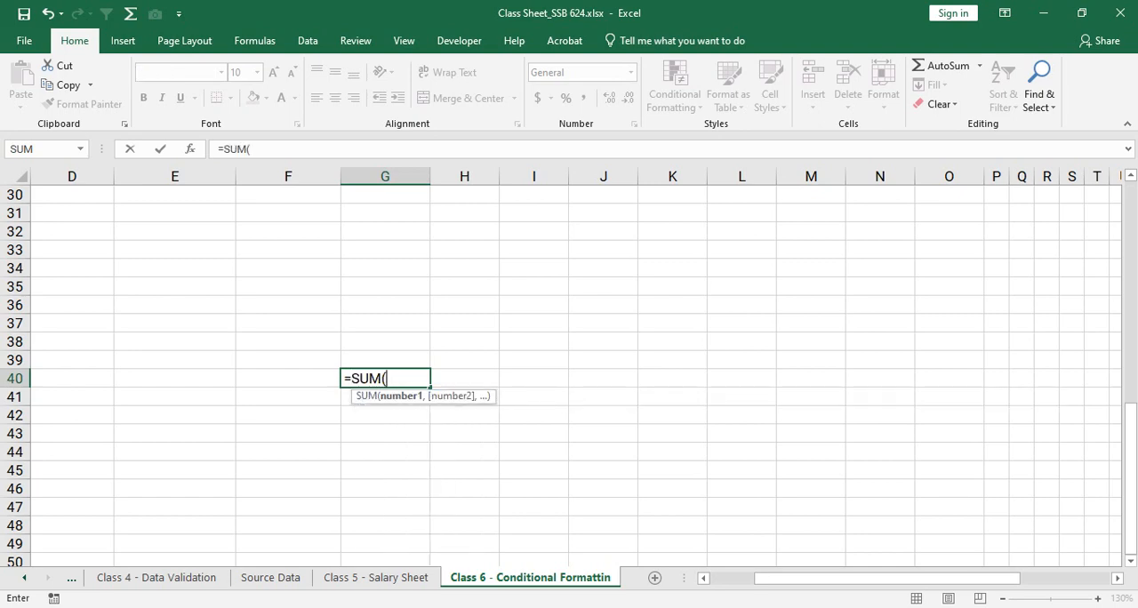
scroll(569, 373, "up", 10)
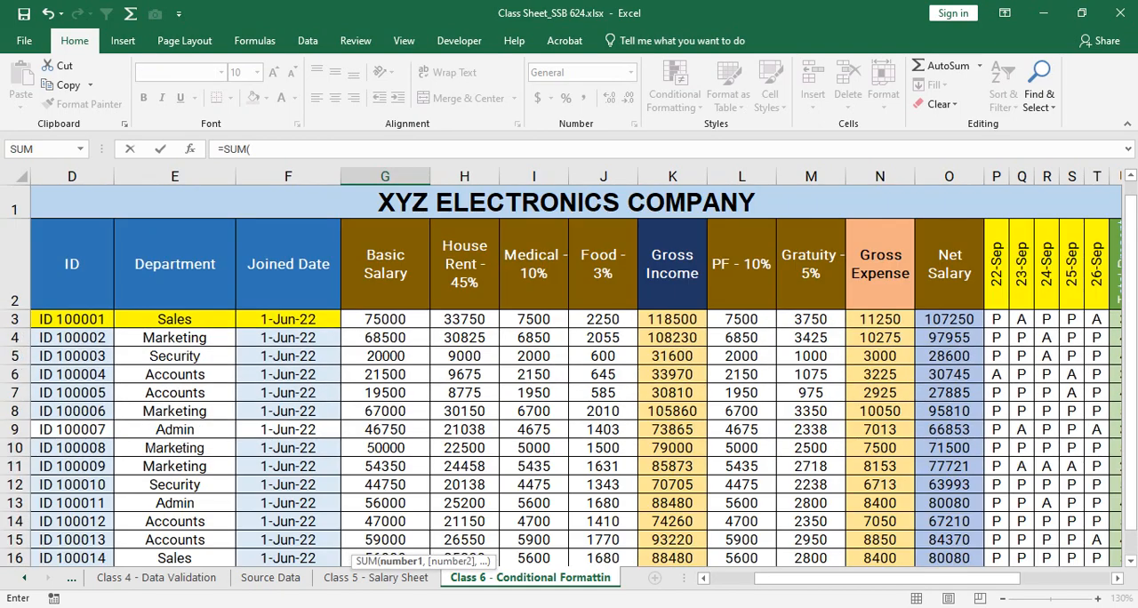
left_click(385, 318)
left_click_drag(385, 319, 391, 507)
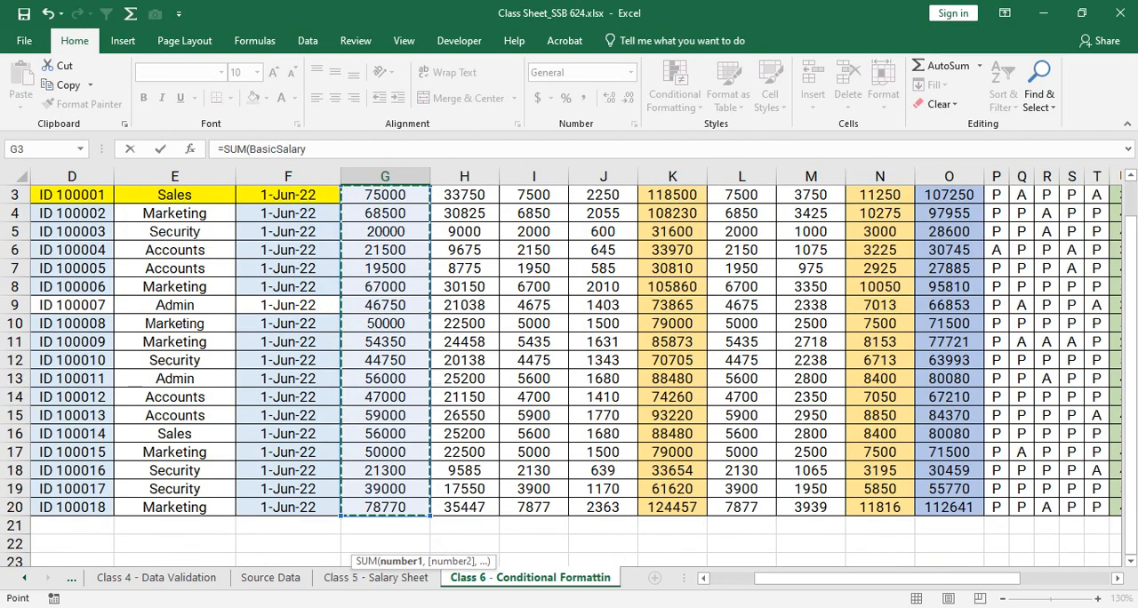
key("Escape")
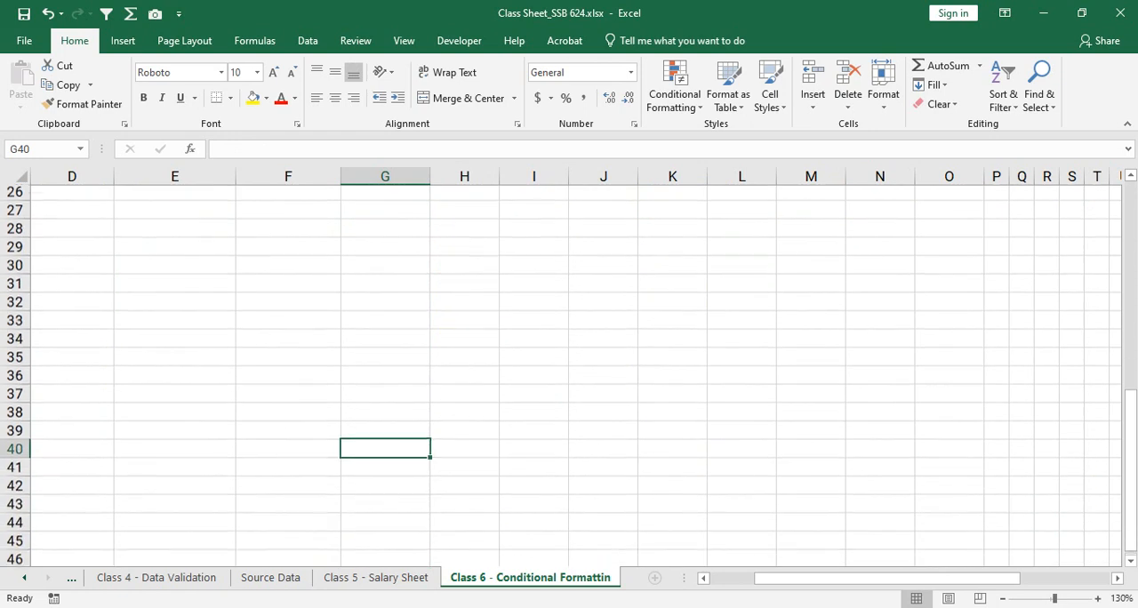
- Enter the formula =SUM(BasicSalary) in cell G40 using the named range
type("=SUM")
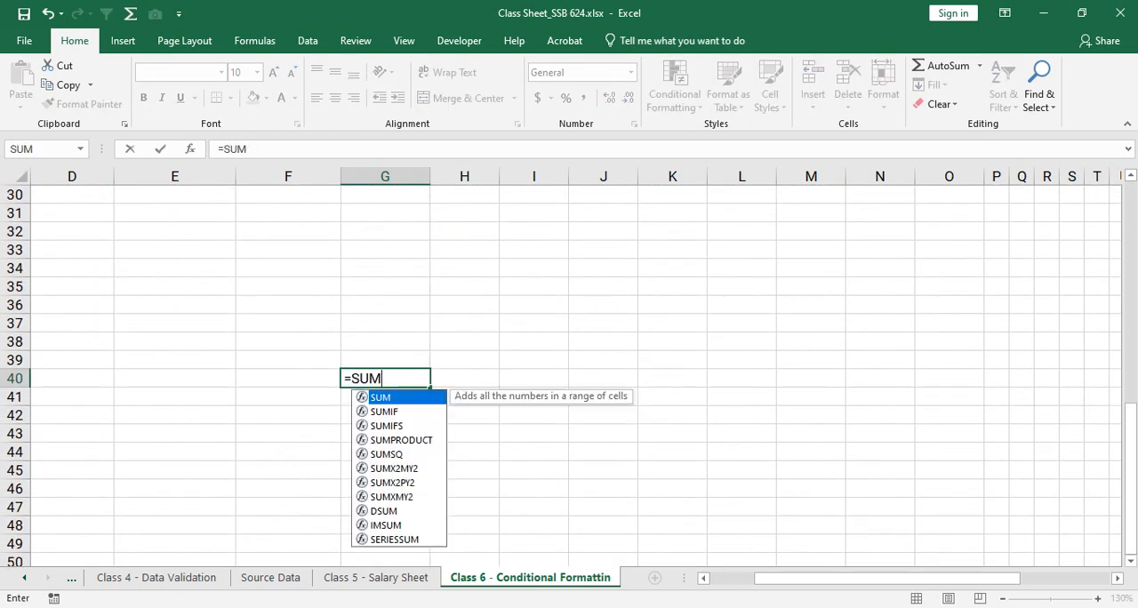
type("(basic")
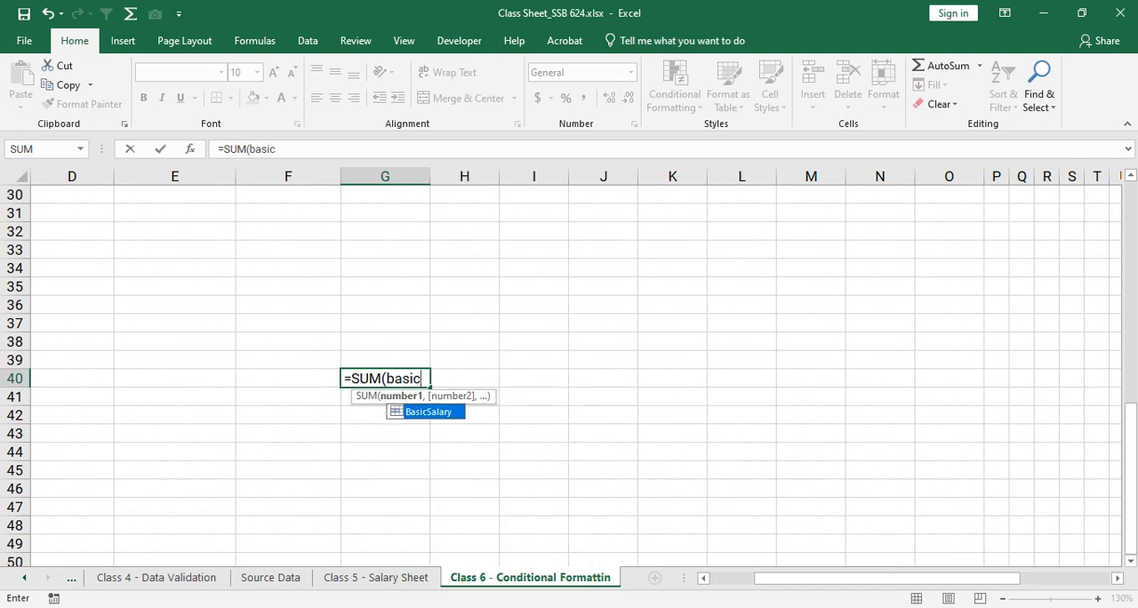
key("BackSpace")
key("BackSpace")
key("BackSpace")
key("BackSpace")
key("BackSpace")
key("BackSpace")
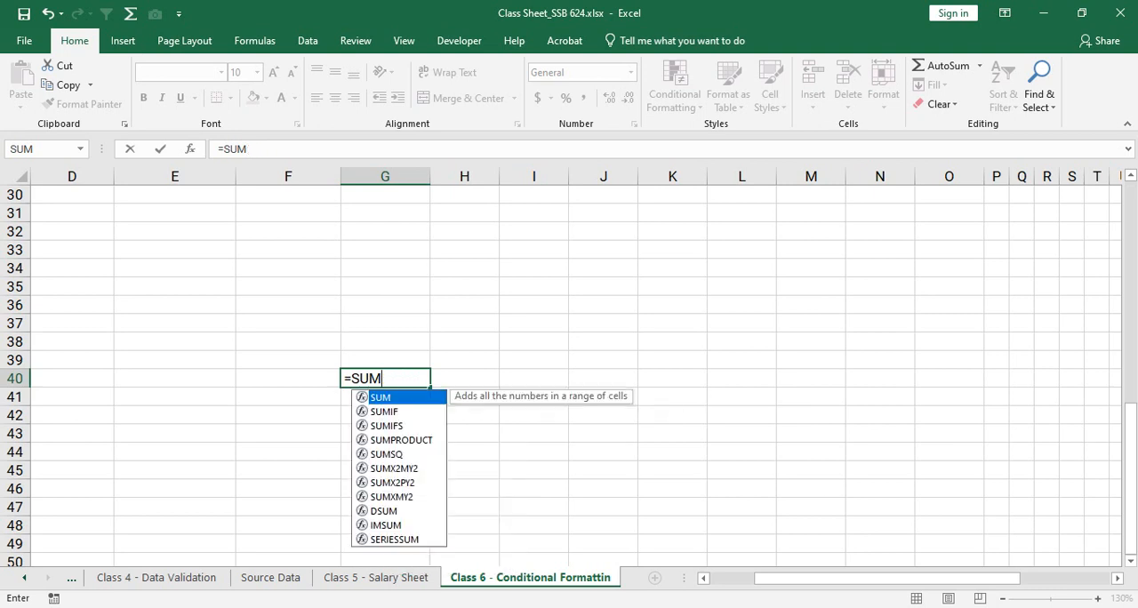
type("(b")
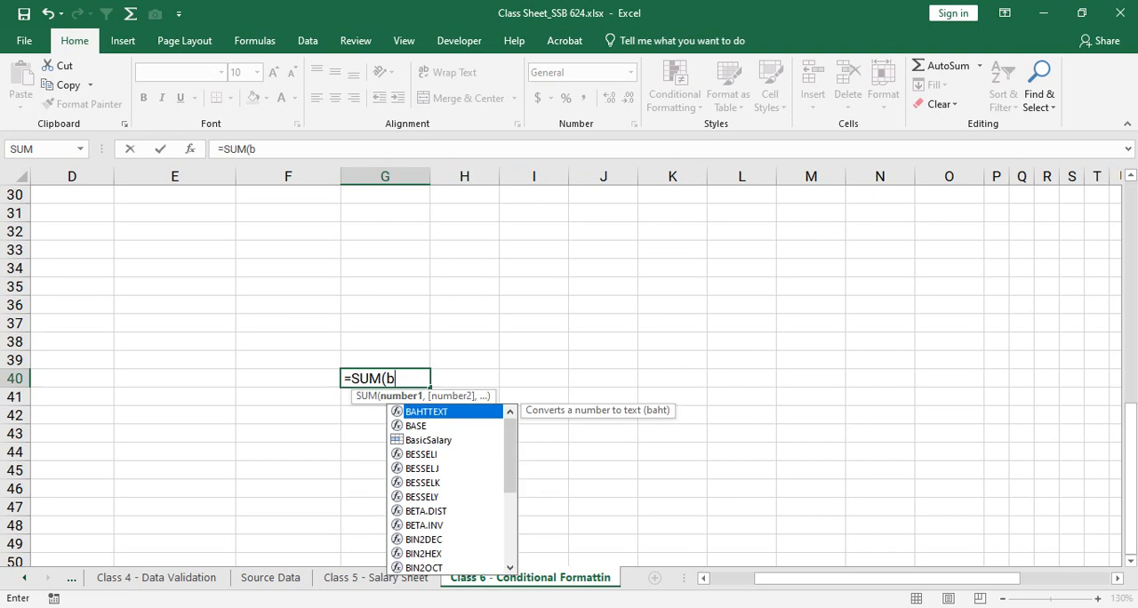
type("asic")
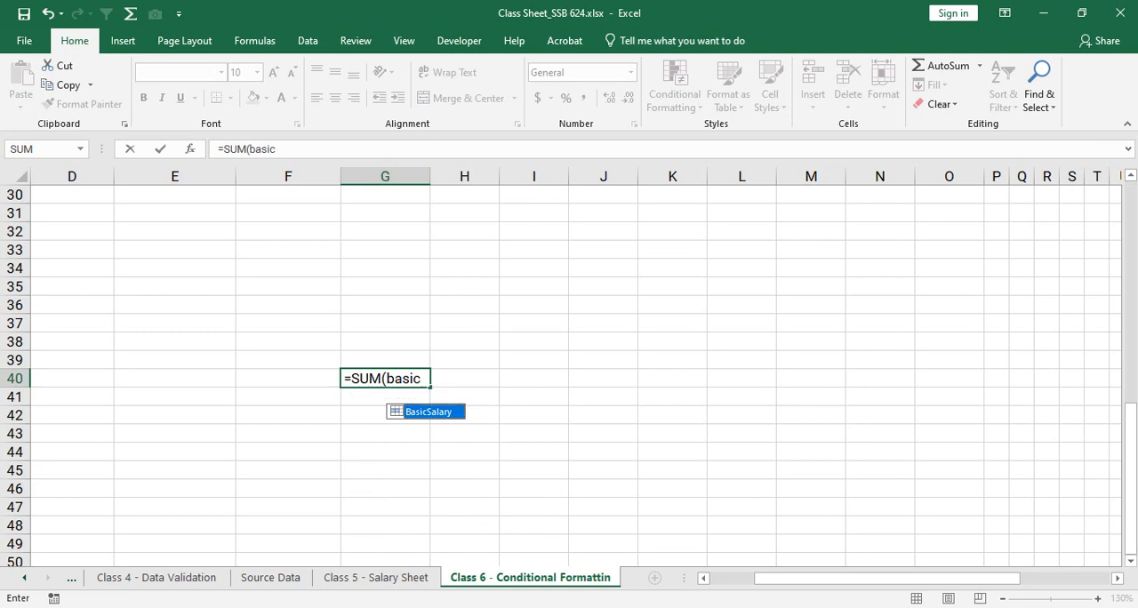
key("Tab")
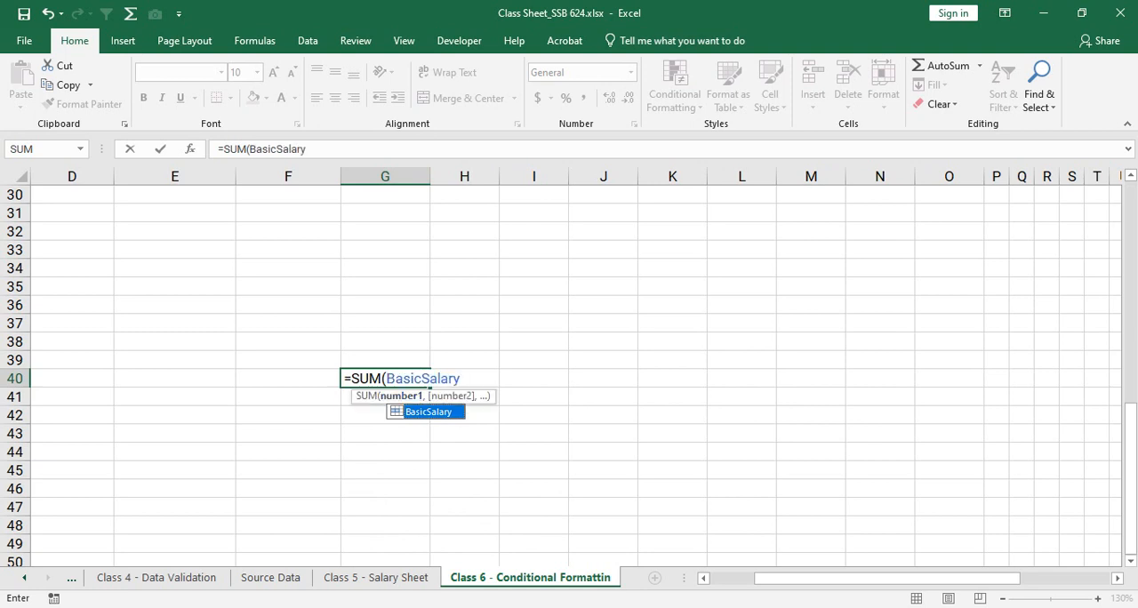
key("F2")
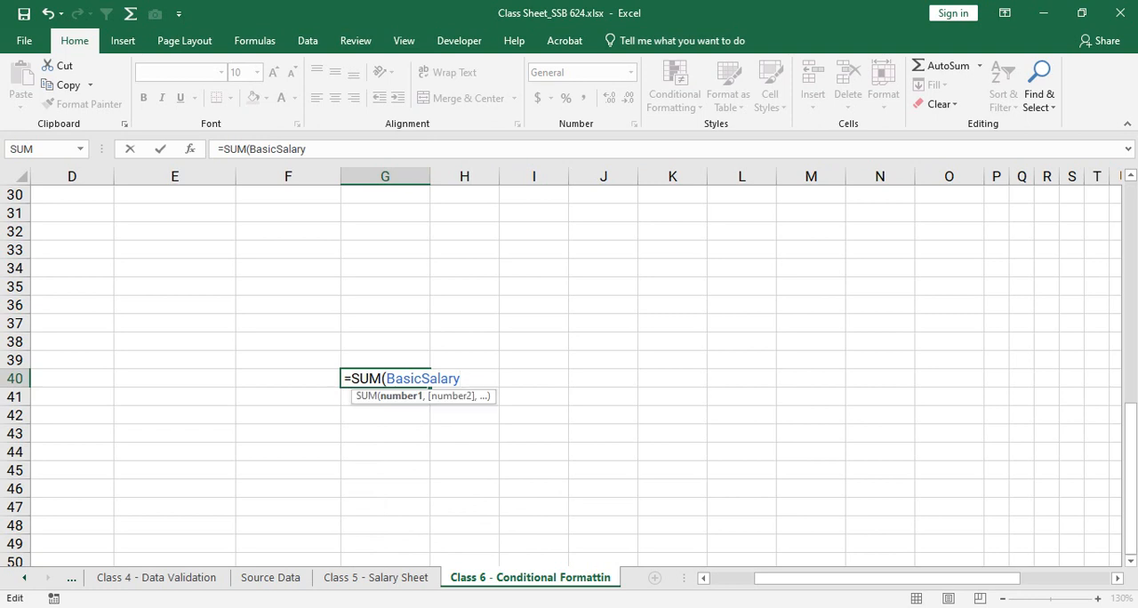
type(")")
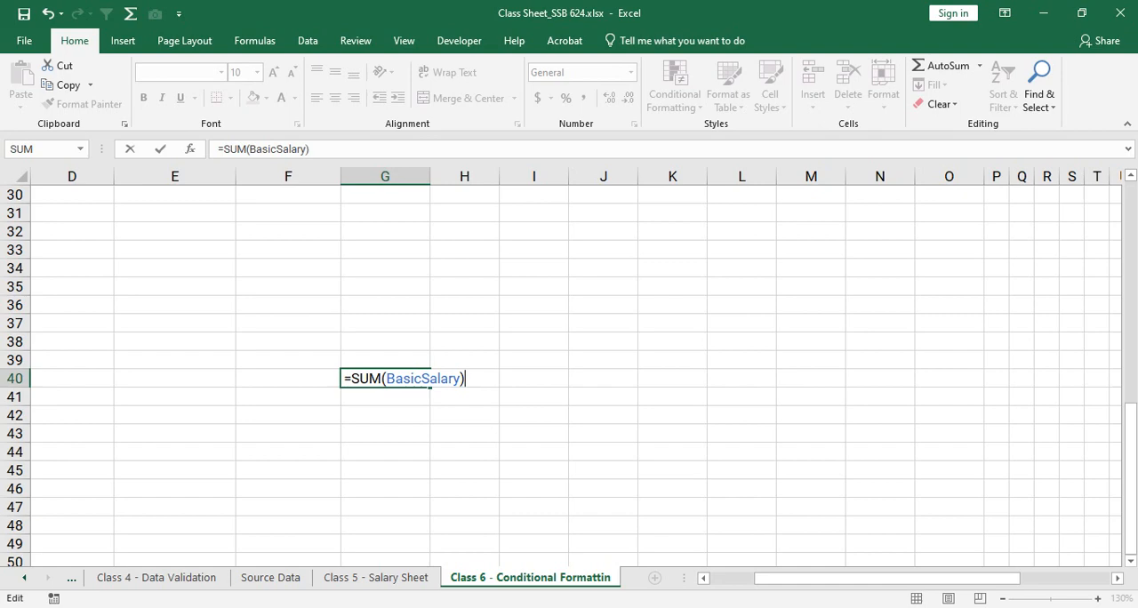
key("ctrl+Return")
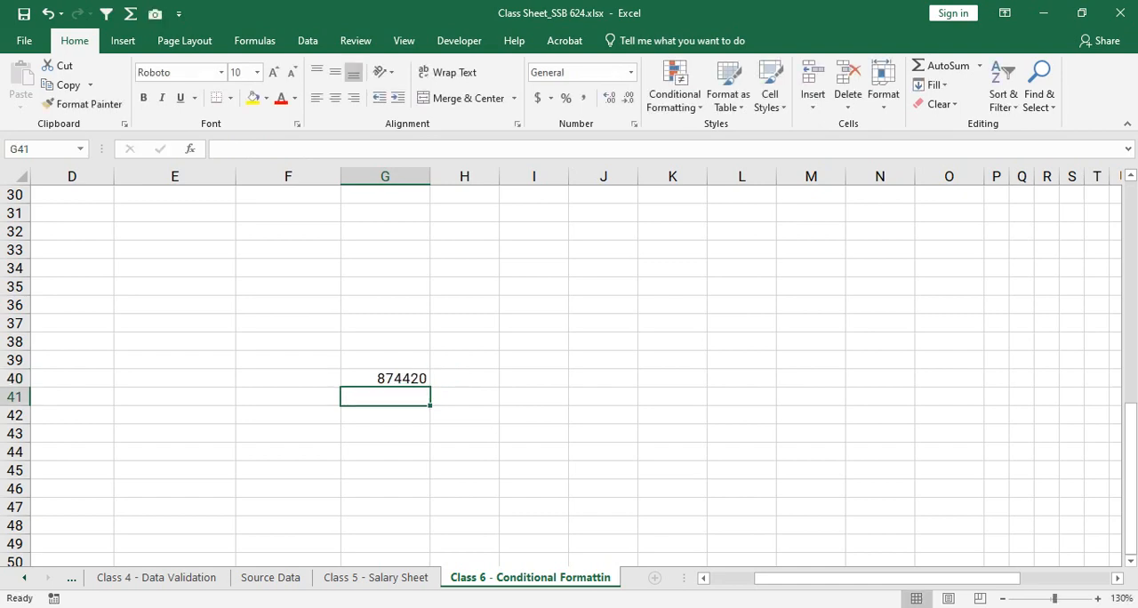
- Select the Basic Salary cells G3:G20 to check their sum against the formula total in G40
scroll(569, 375, "up", 9)
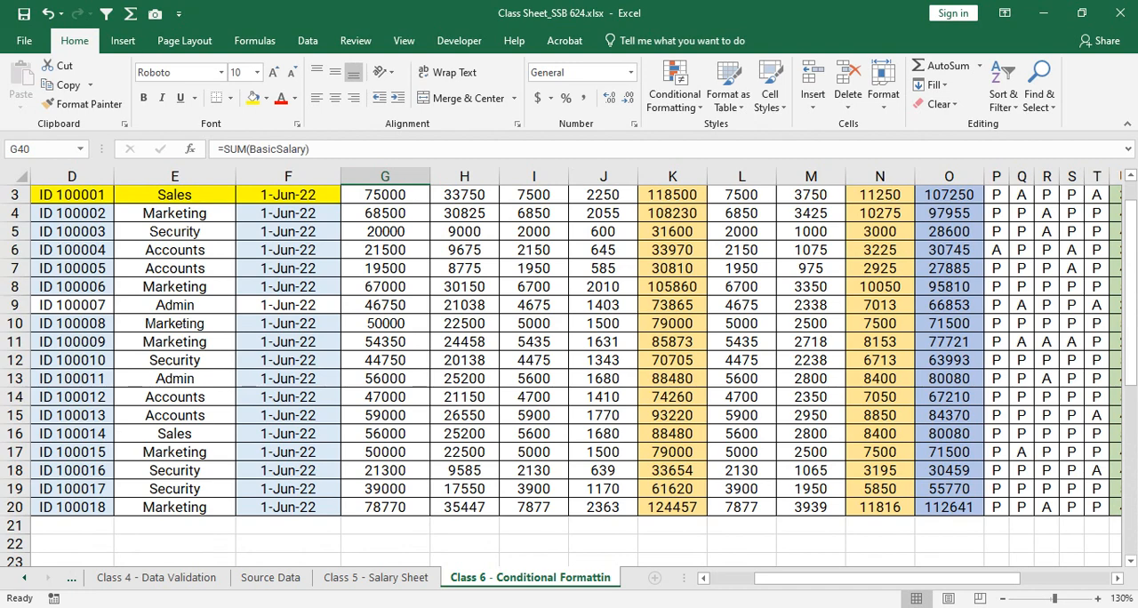
left_click_drag(385, 195, 385, 507)
scroll(570, 375, "down", 5)
scroll(569, 376, "down", 2)
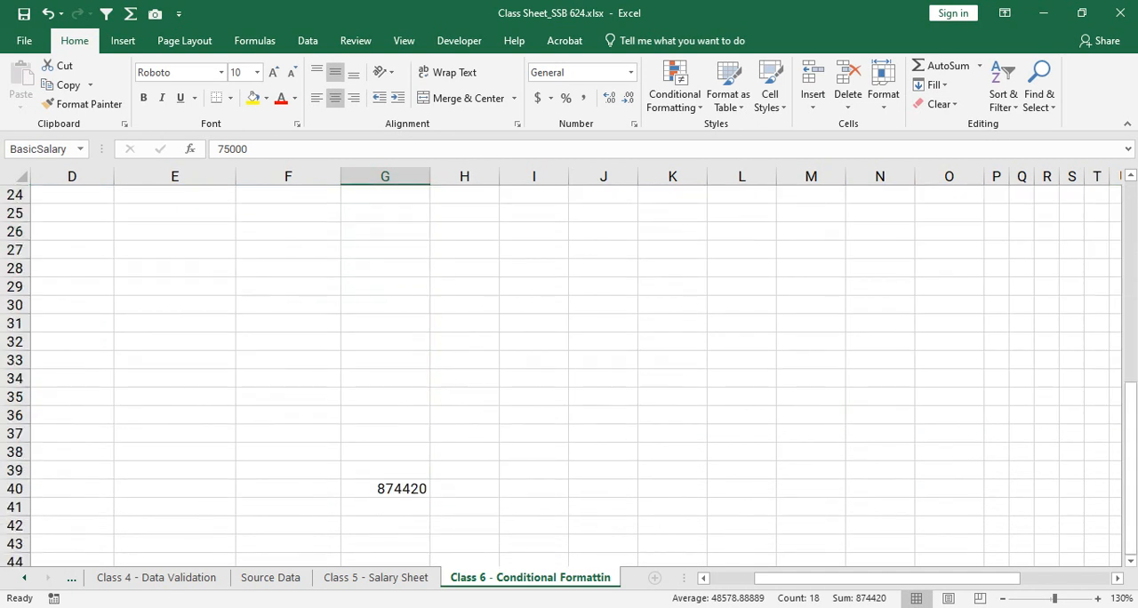
left_click(386, 489)
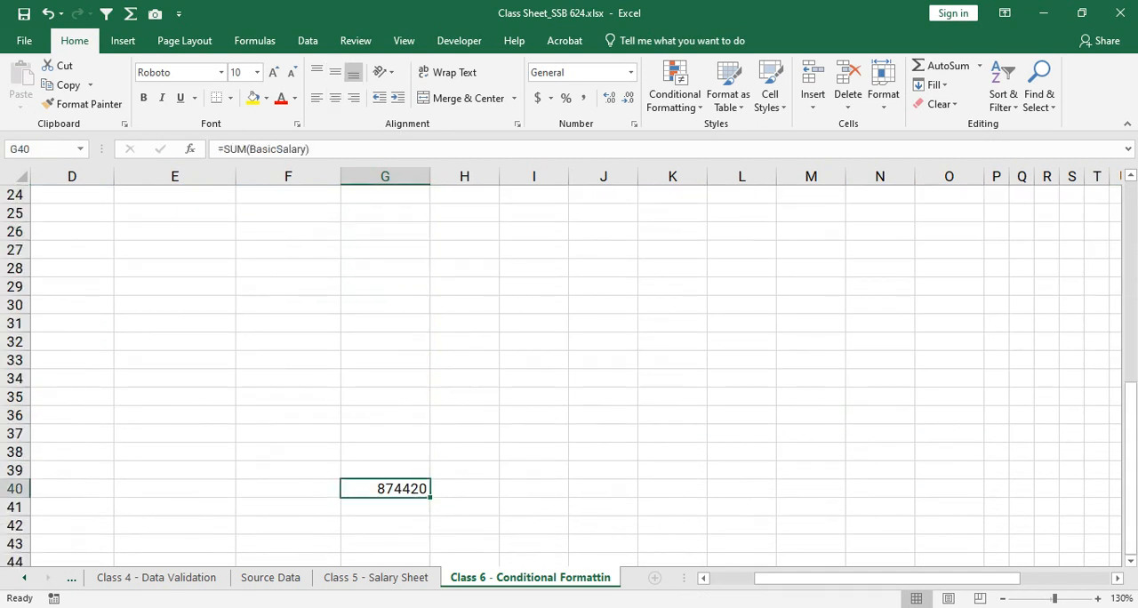
- Enter a SUM formula in cell G39 by selecting the Basic Salary values G3:G20 as its argument
scroll(569, 376, "up", 3)
scroll(569, 375, "down", 2)
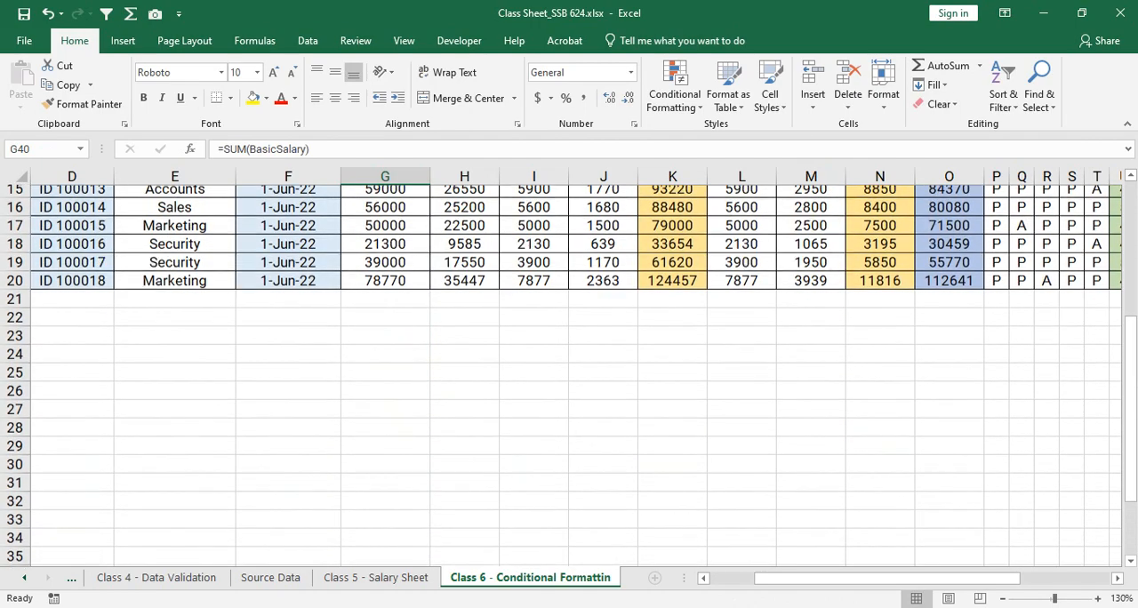
left_click(385, 525)
type("=s")
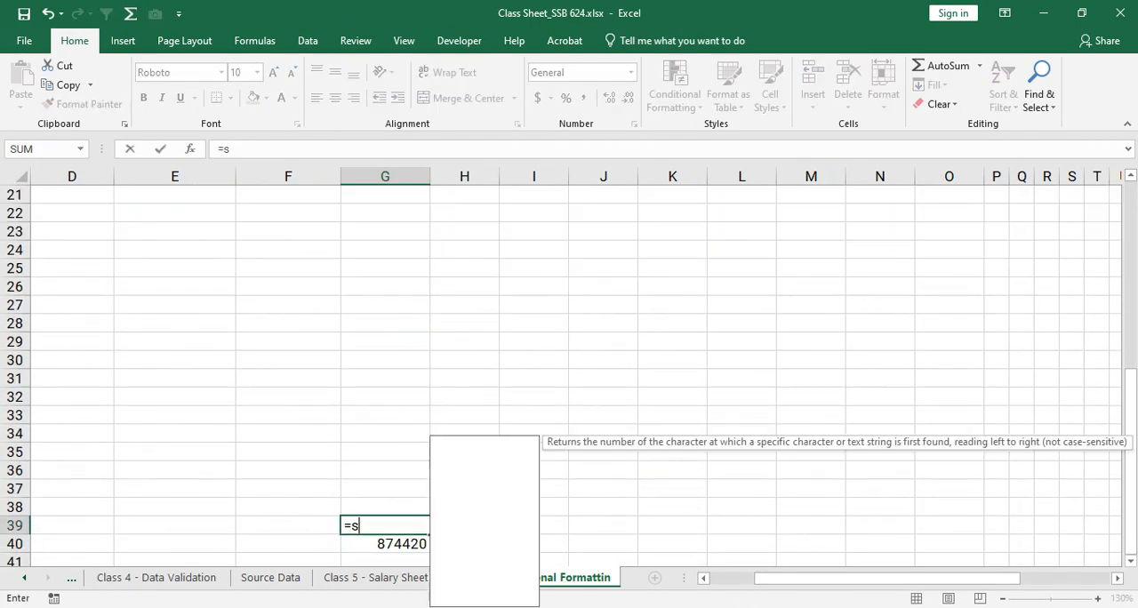
type("um")
key("Tab")
scroll(569, 375, "up", 7)
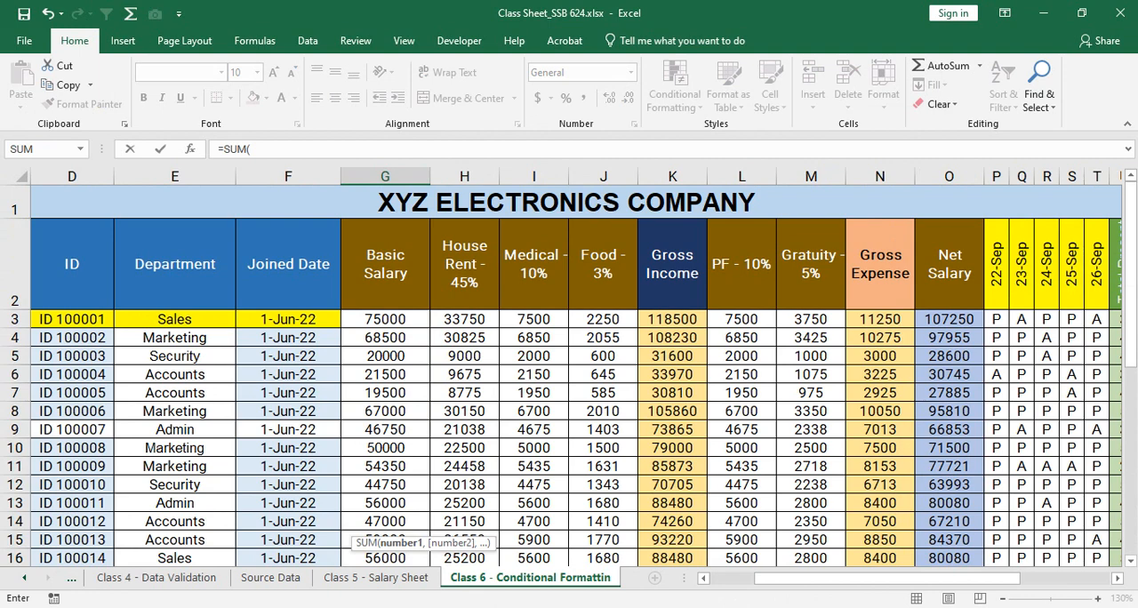
left_click_drag(385, 320, 418, 509)
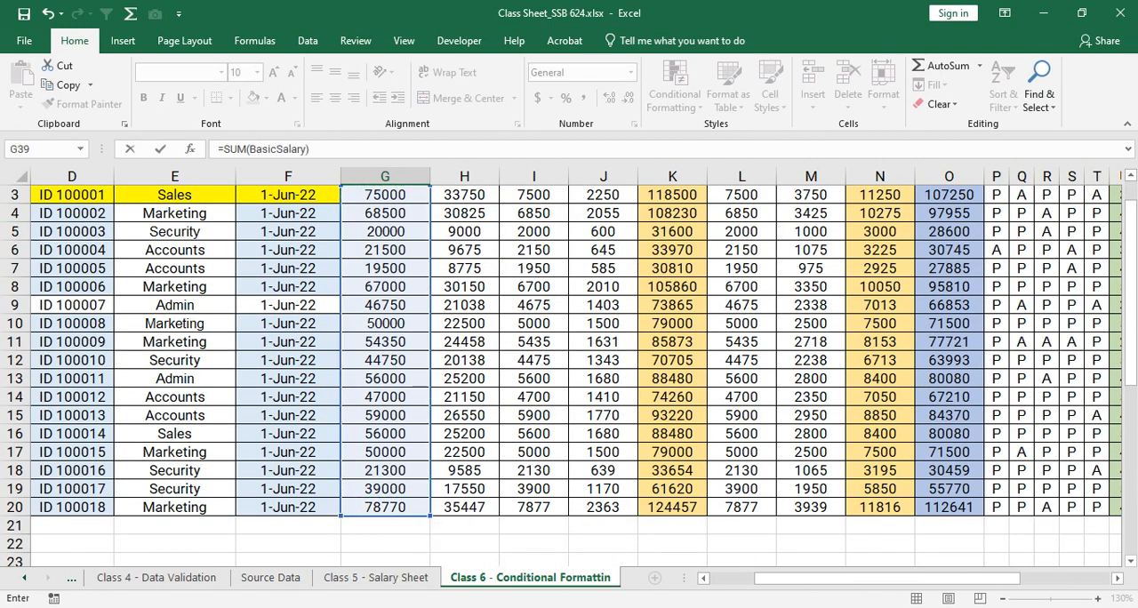
key("Return")
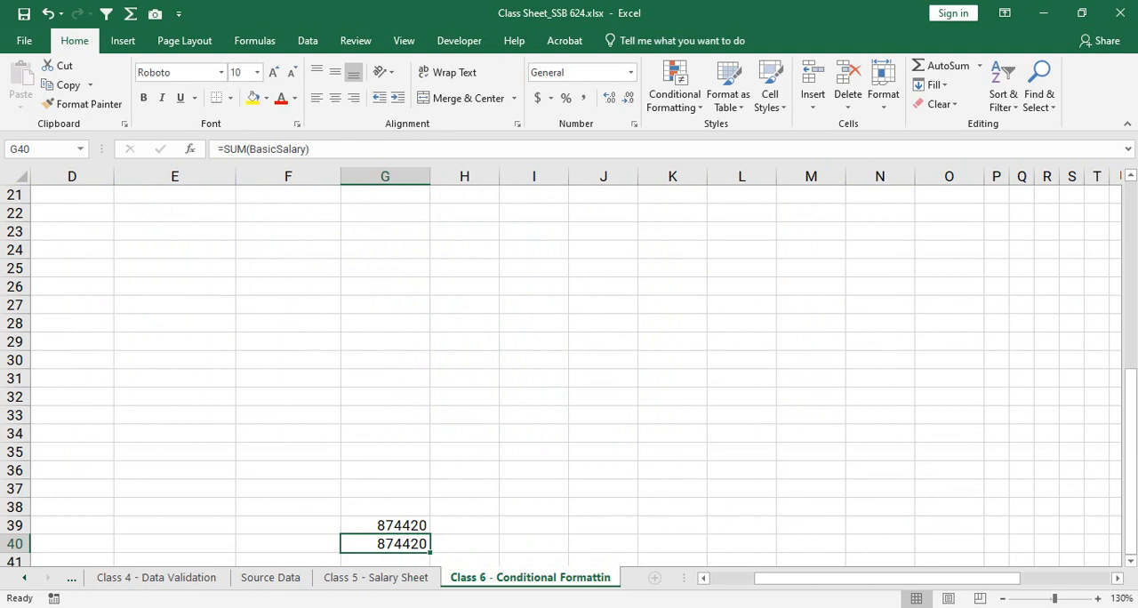
- Make the two Basic Salary totals in G39:G40 bold
key("Up")
key("shift+Down")
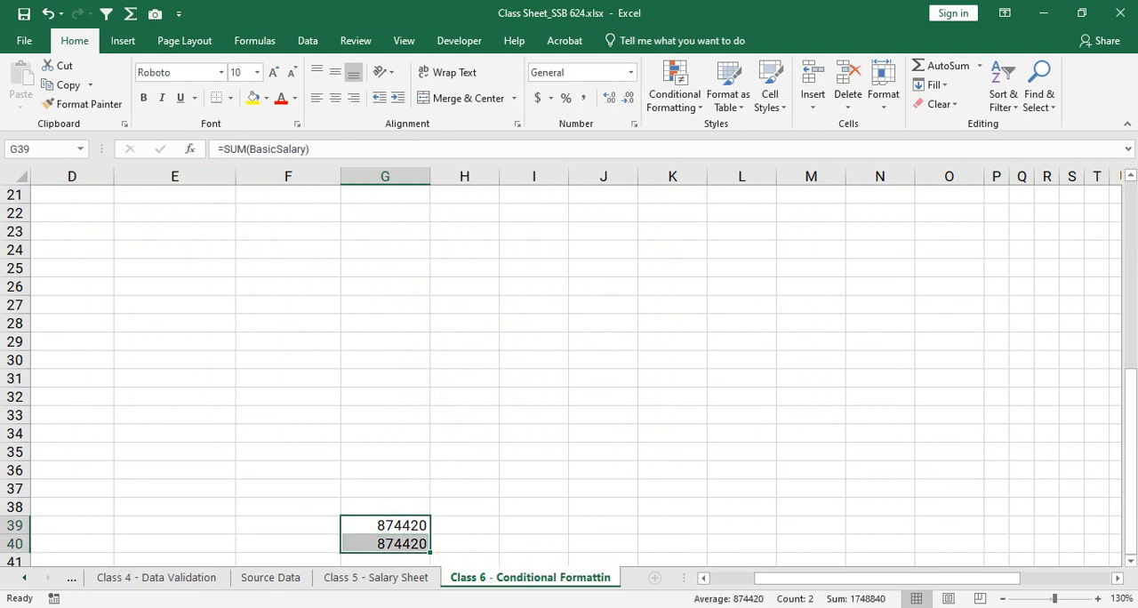
left_click(144, 98)
left_click(385, 415)
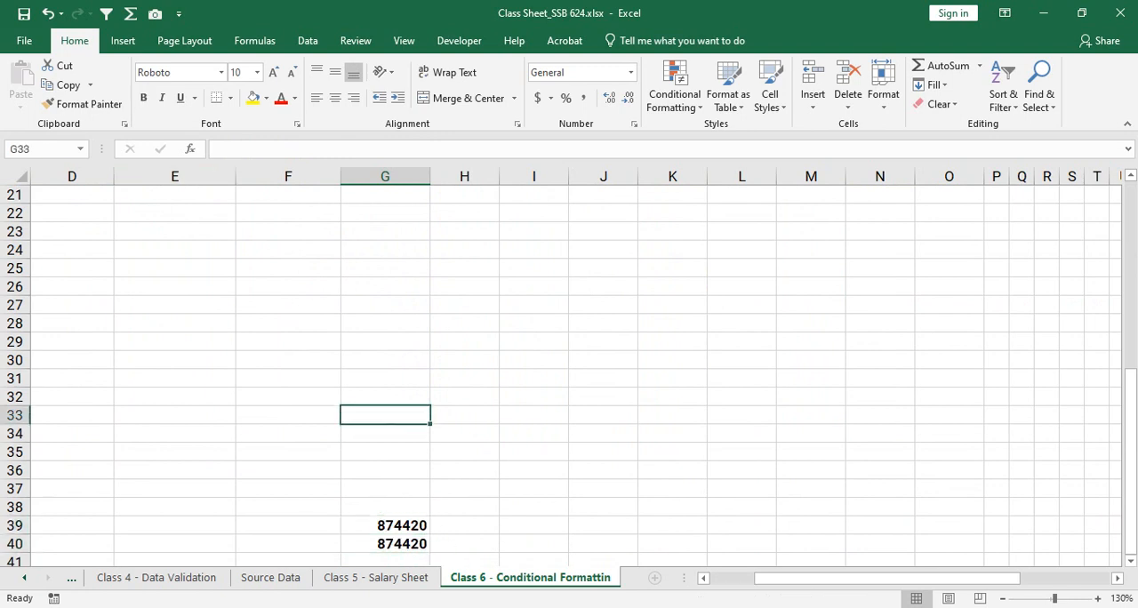
- Reselect the totals in G39:G40 and compare them with the Basic Salary data above
left_click_drag(385, 526, 385, 544)
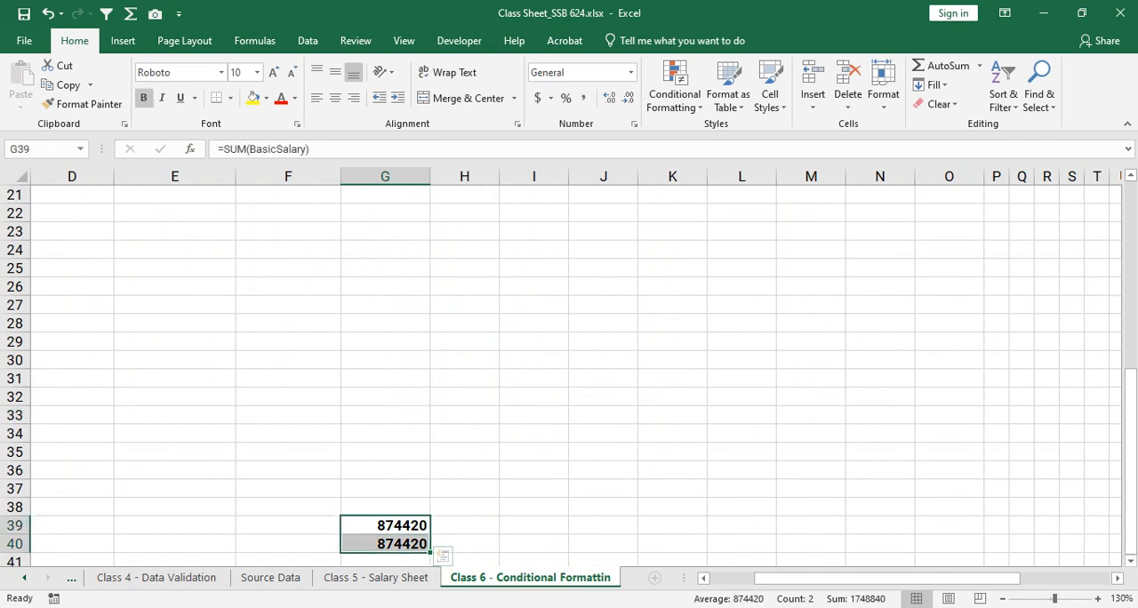
scroll(561, 375, "down", 1)
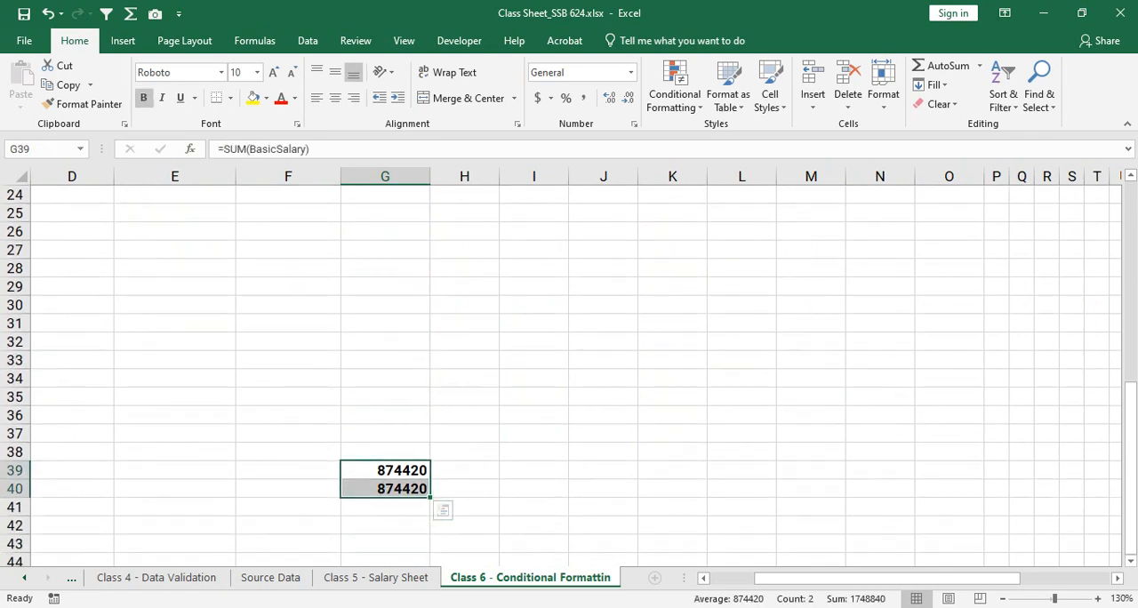
scroll(561, 375, "up", 2)
scroll(561, 375, "down", 1)
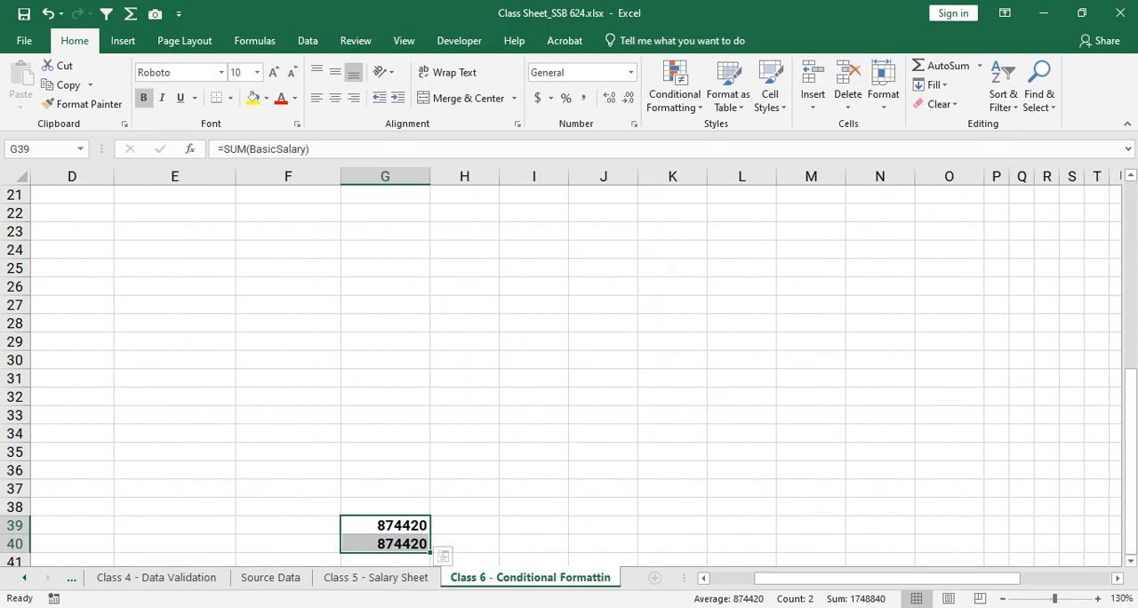
scroll(561, 375, "up", 3)
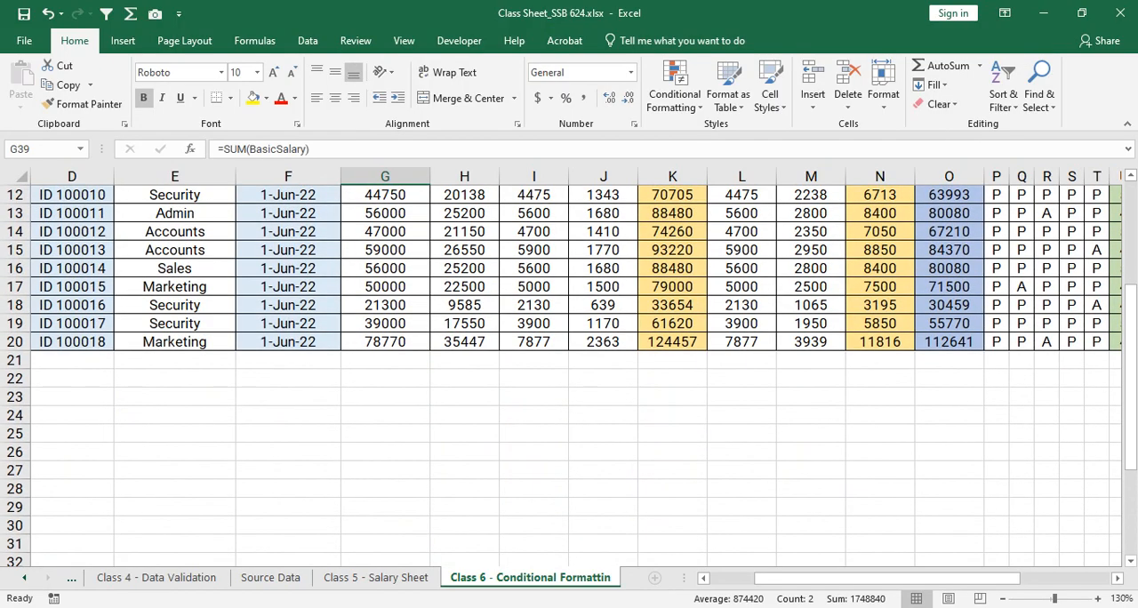
- Name the Net Payable range Y3:Y20 NetPayable
scroll(561, 375, "up", 3)
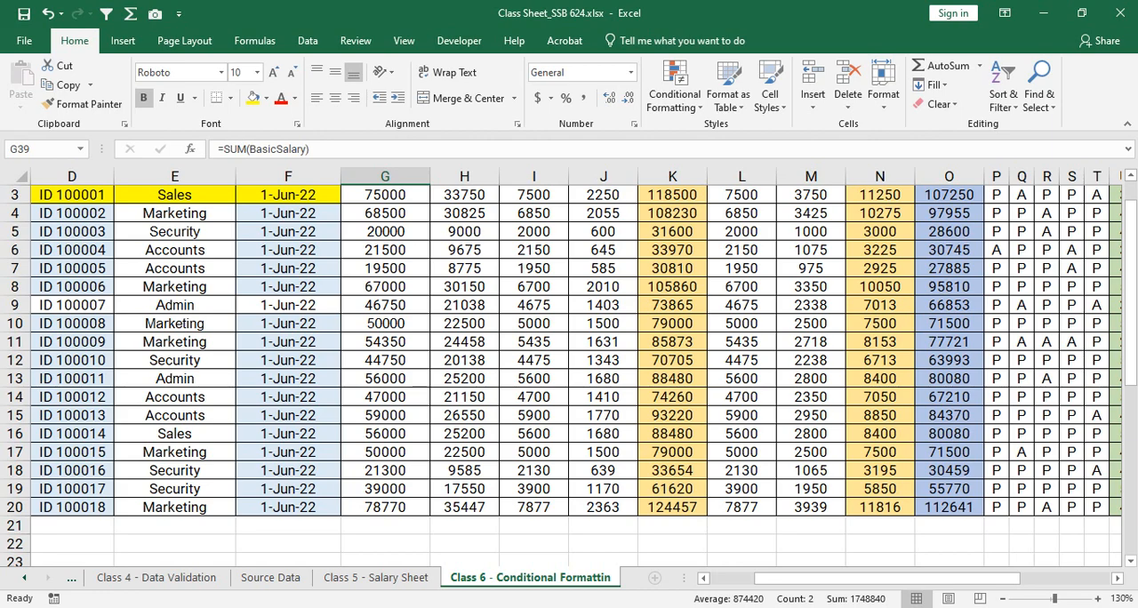
scroll(569, 373, "up", 1)
scroll(569, 373, "down", 1)
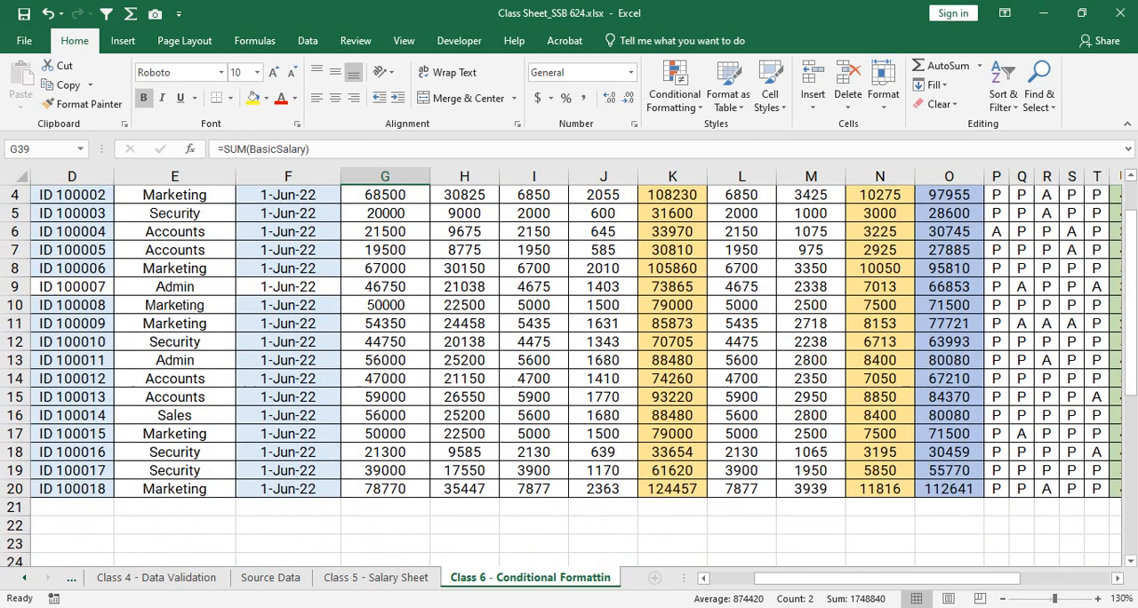
left_click_drag(862, 578, 950, 578)
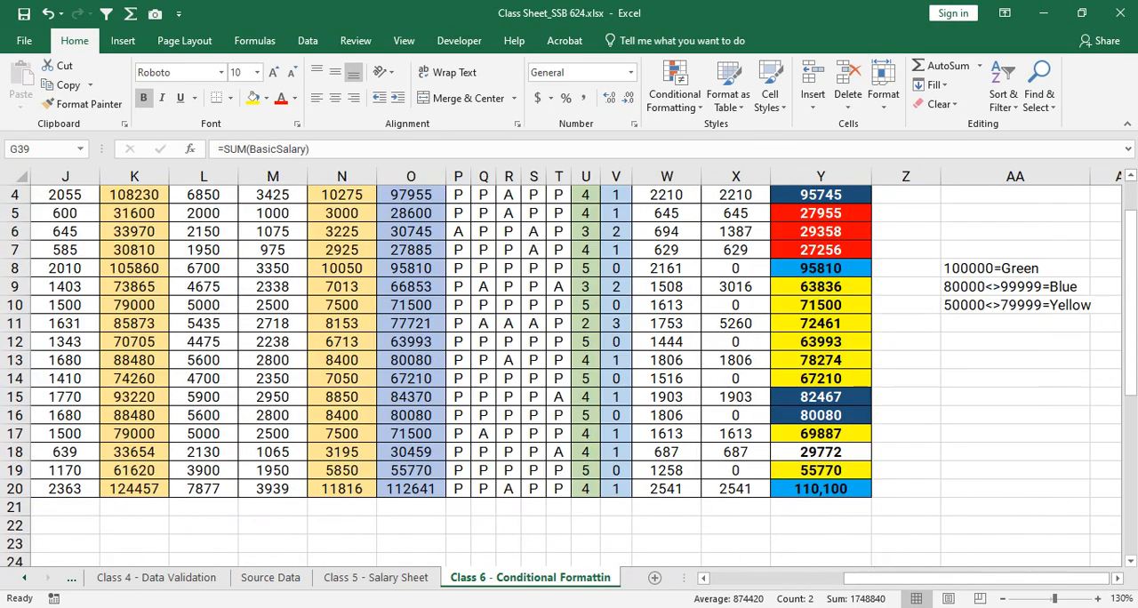
scroll(569, 374, "up", 1)
scroll(570, 374, "up", 1)
left_click_drag(796, 321, 818, 507)
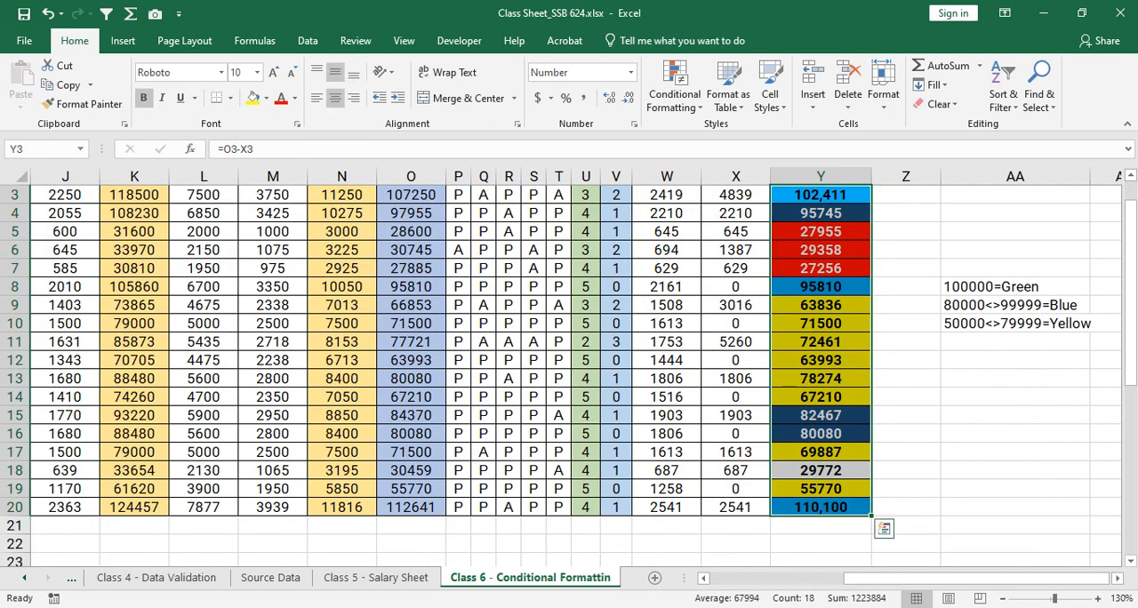
left_click(42, 150)
type("NetPayable")
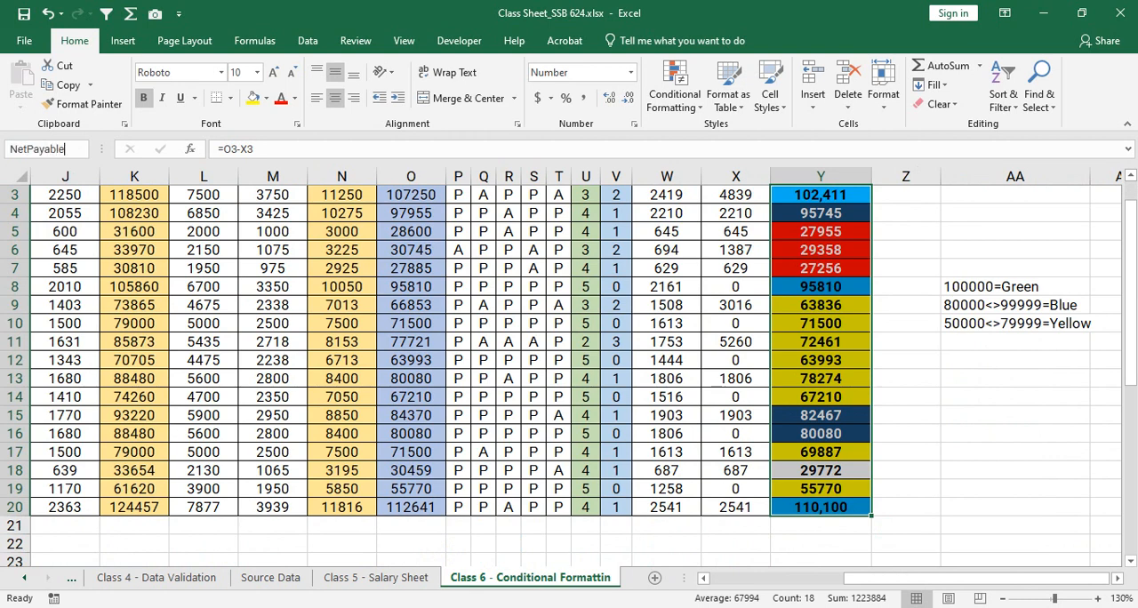
- Name the Net Salary range O3:O20 NetSalary
scroll(411, 320, "up", 1)
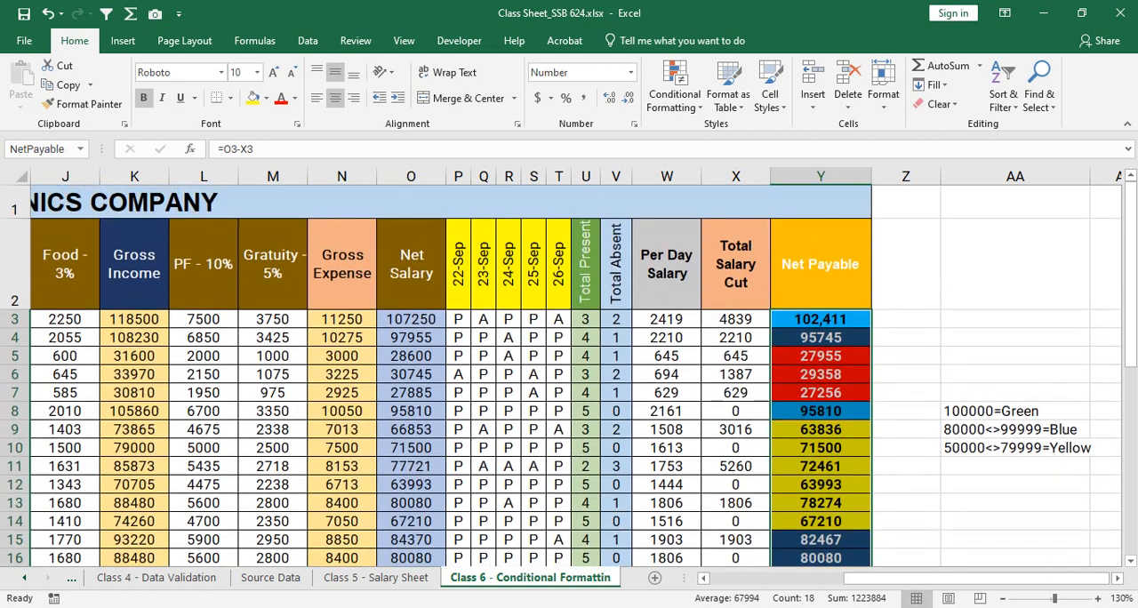
left_click_drag(411, 320, 409, 509)
left_click(42, 150)
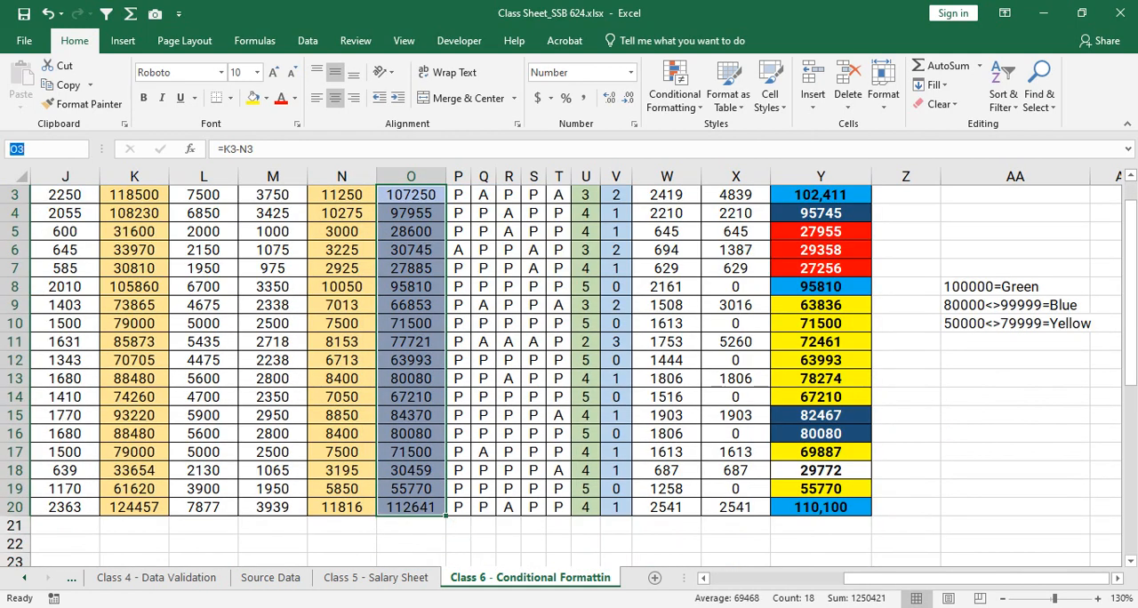
type("net")
key("BackSpace")
key("BackSpace")
key("BackSpace")
type("Net")
type("lary")
- Reselect the Net Salary values O3:O20 to check the name assigned to the range
left_click(410, 323)
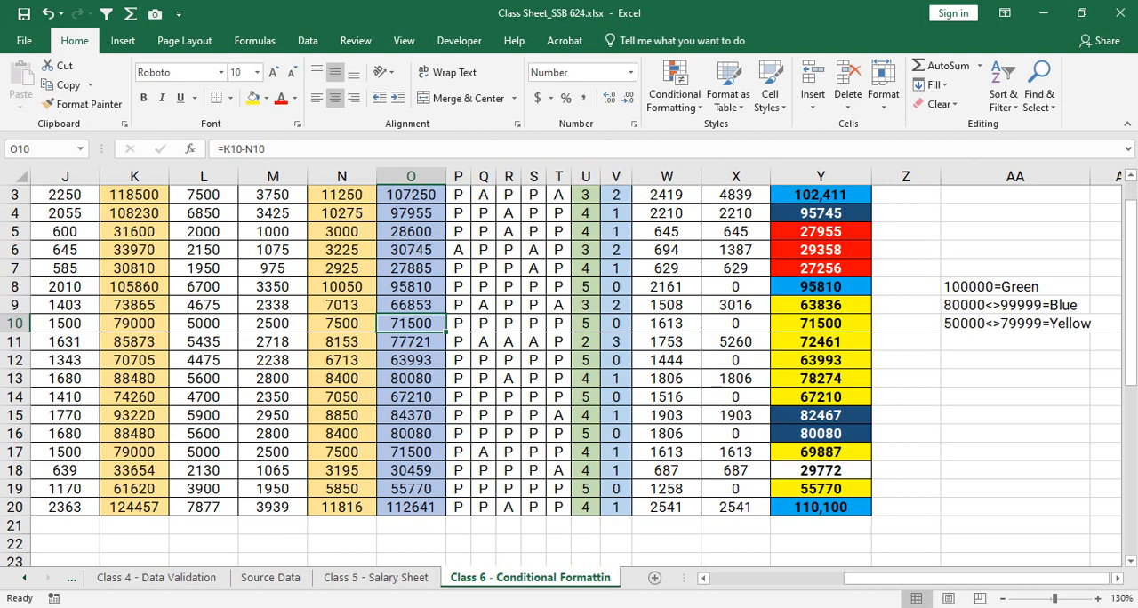
left_click(41, 150)
scroll(569, 373, "up", 1)
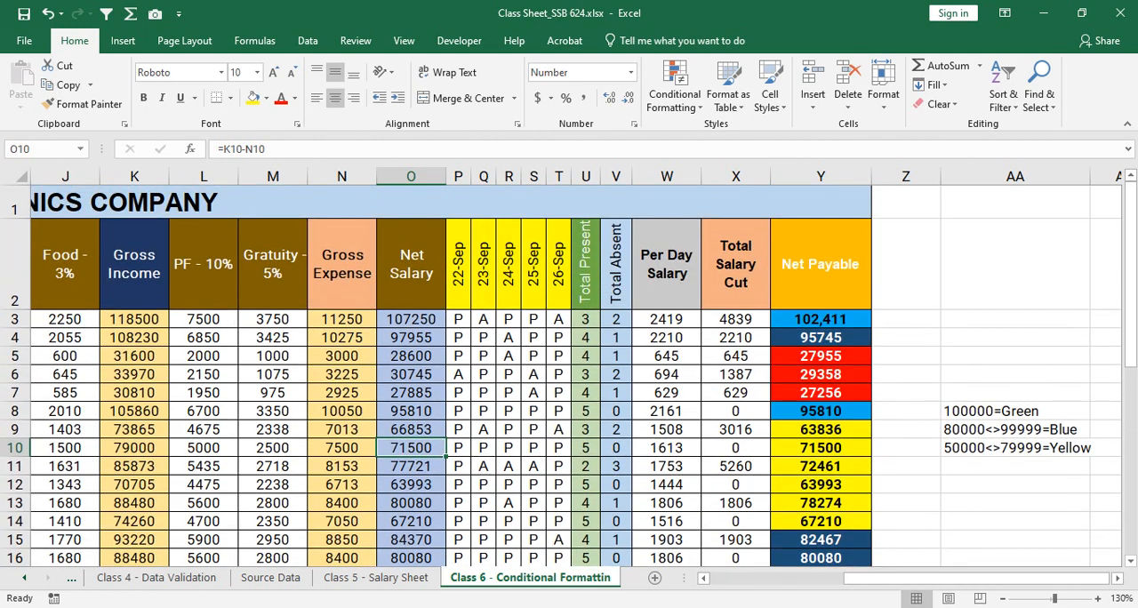
left_click(411, 393)
left_click_drag(410, 319, 411, 508)
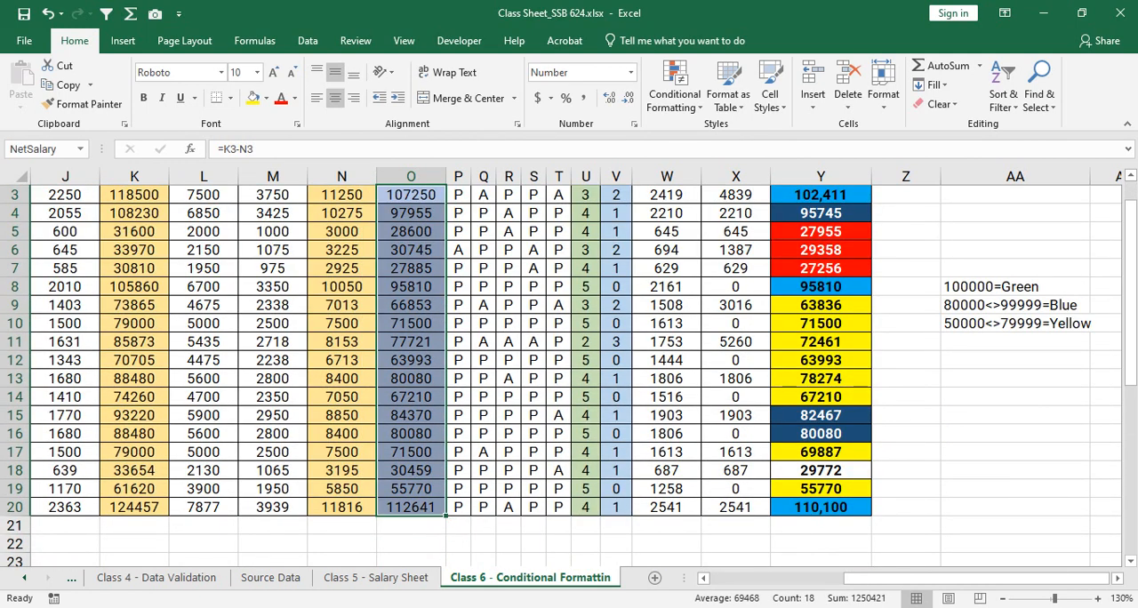
- Start a SUM formula in O21 below the Net Salary column, with O3:O20 as its range
scroll(411, 445, "down", 2)
left_click(411, 415)
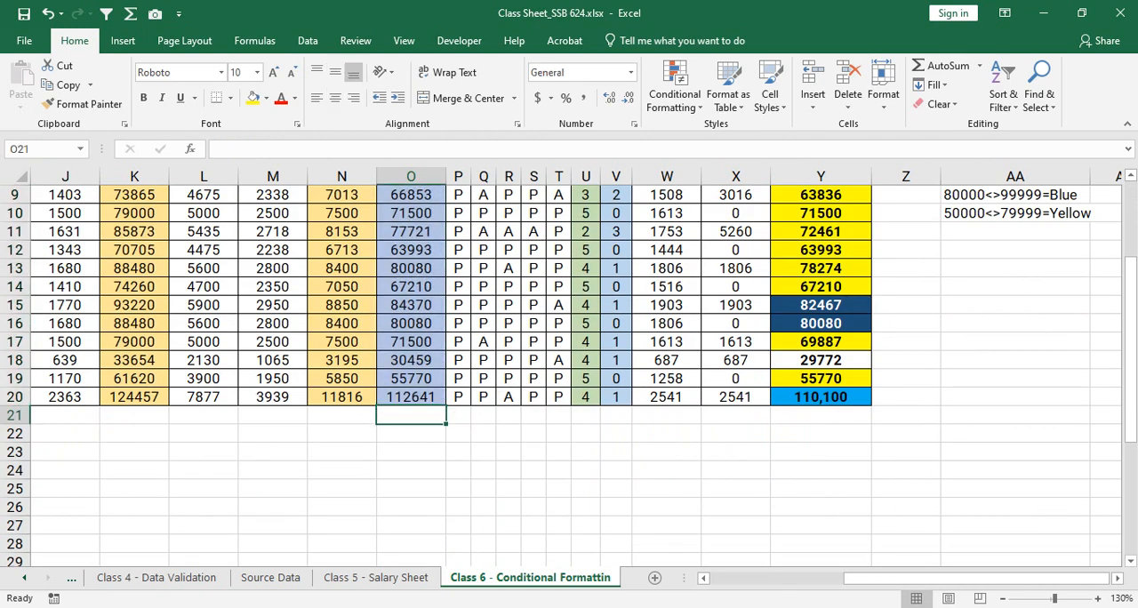
type("=sum")
key("Tab")
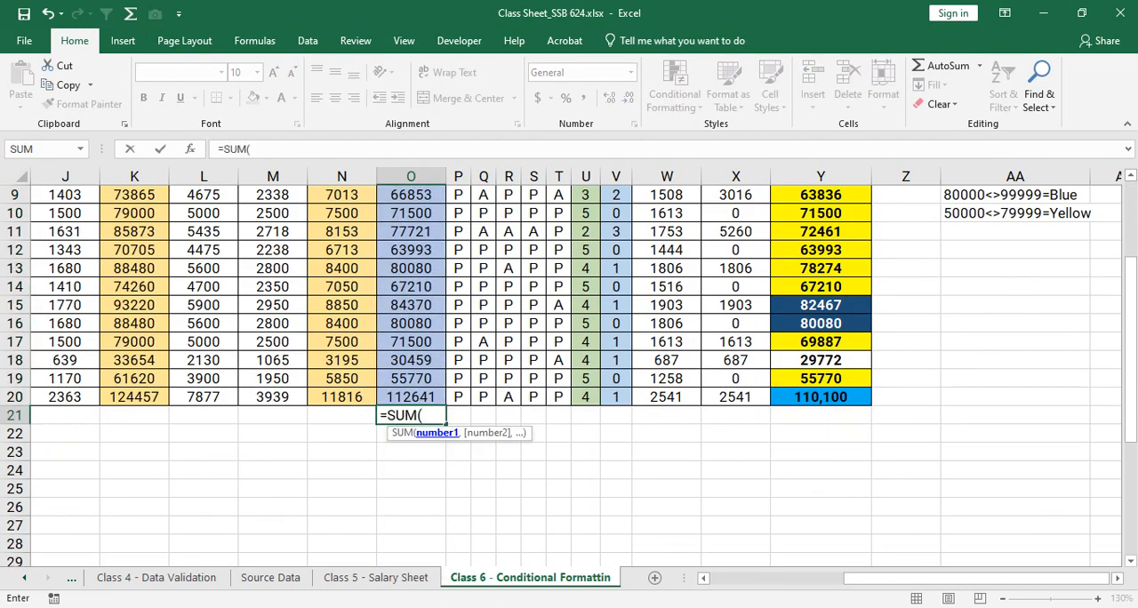
scroll(569, 374, "up", 1)
scroll(411, 356, "up", 2)
left_click_drag(411, 320, 418, 513)
scroll(445, 469, "down", 1)
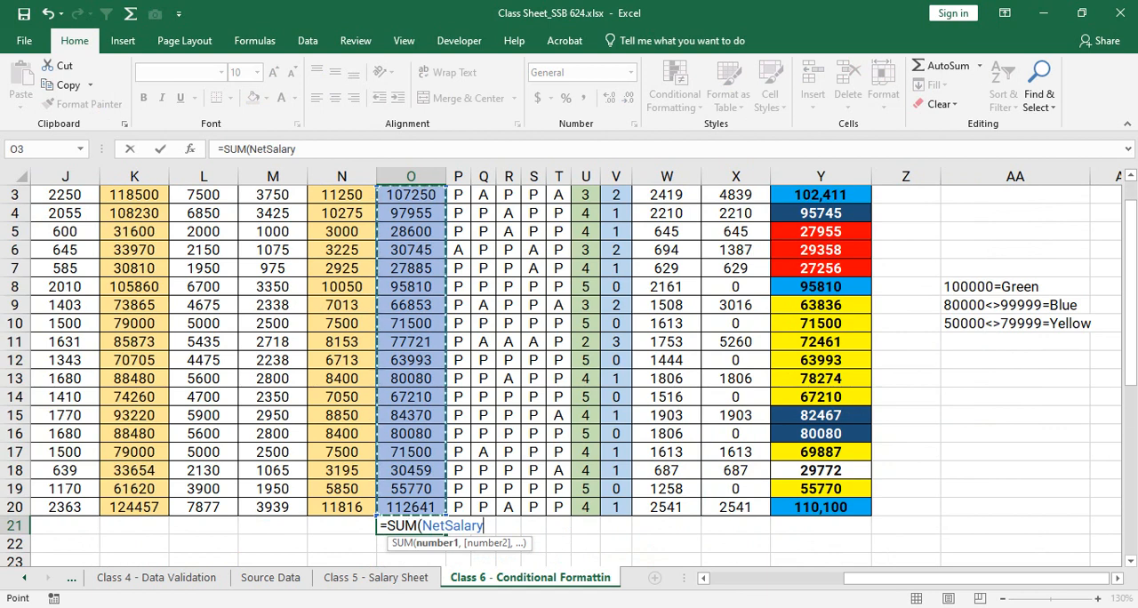
- Replace the picked range in the O21 formula with the typed name netsalary and complete the SUM
left_click_drag(422, 526, 485, 526)
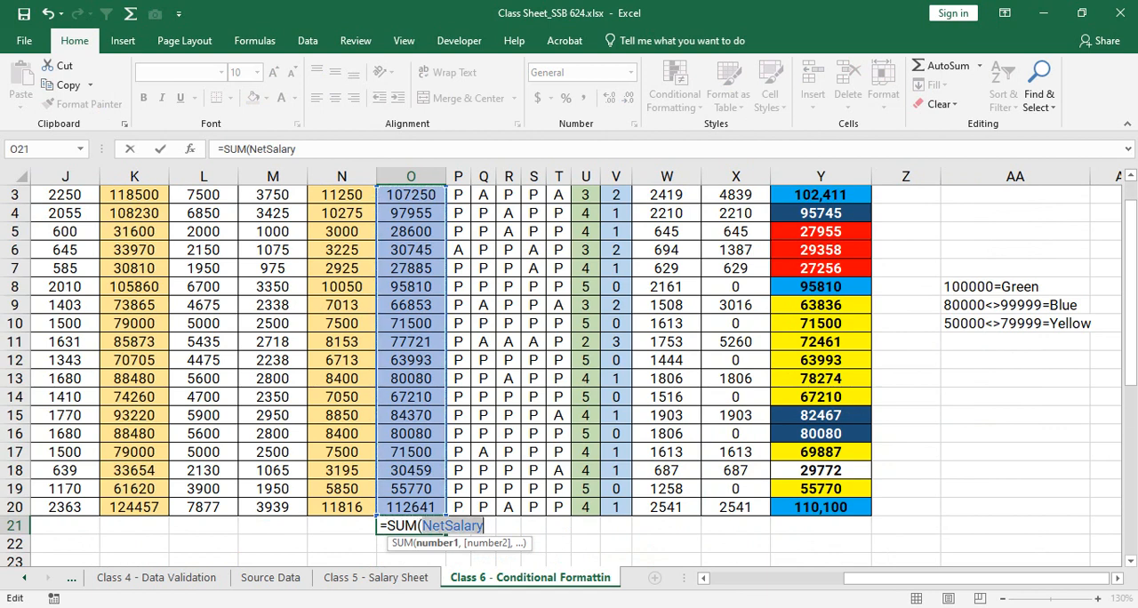
key("BackSpace")
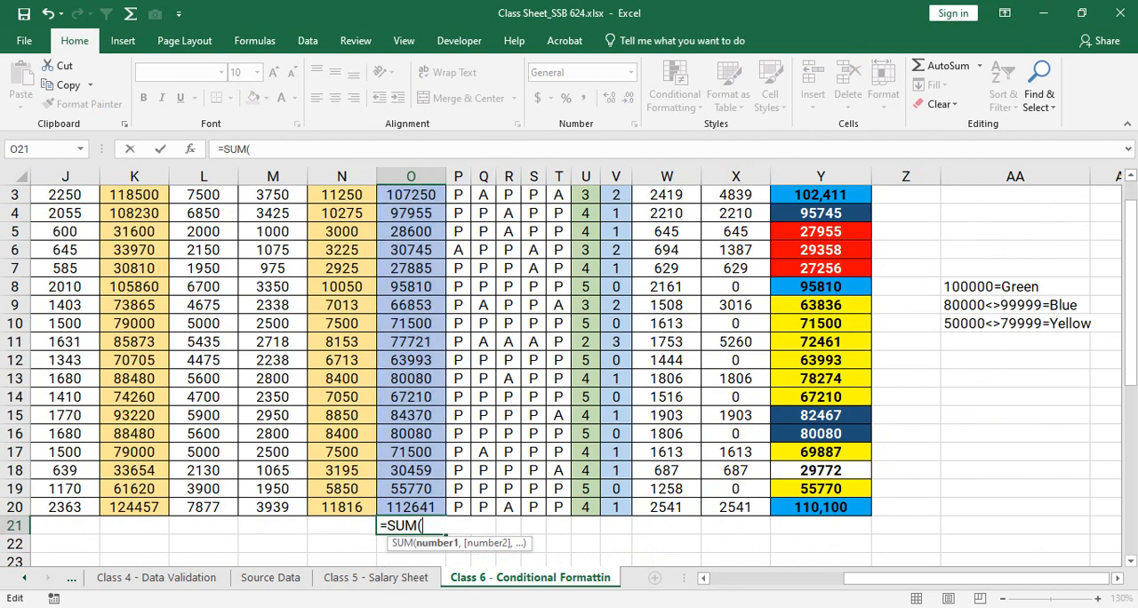
type("netsal")
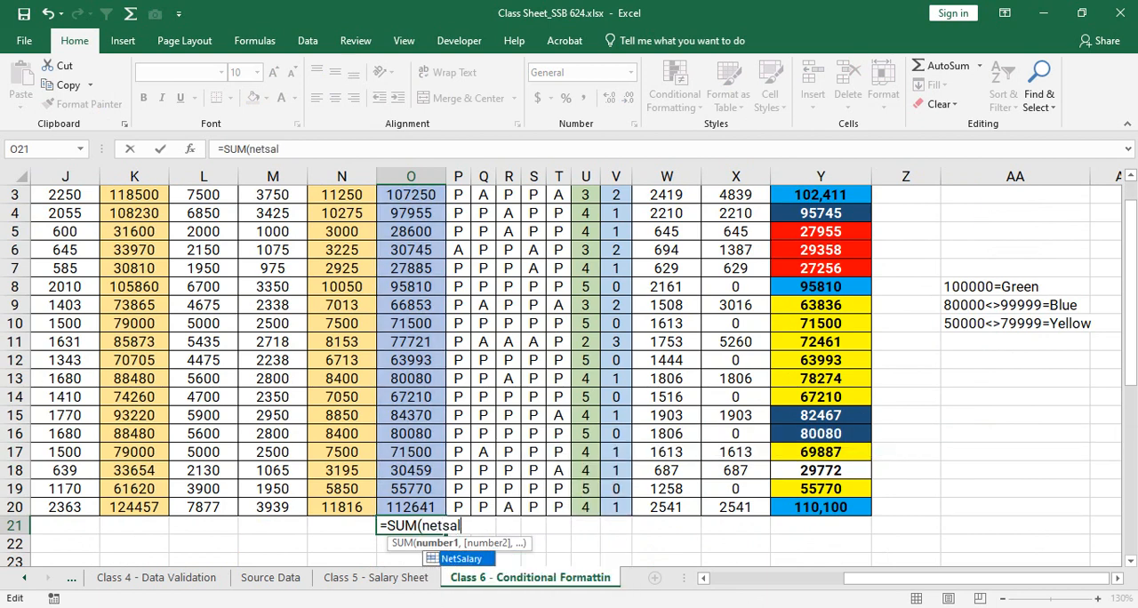
type("ary)")
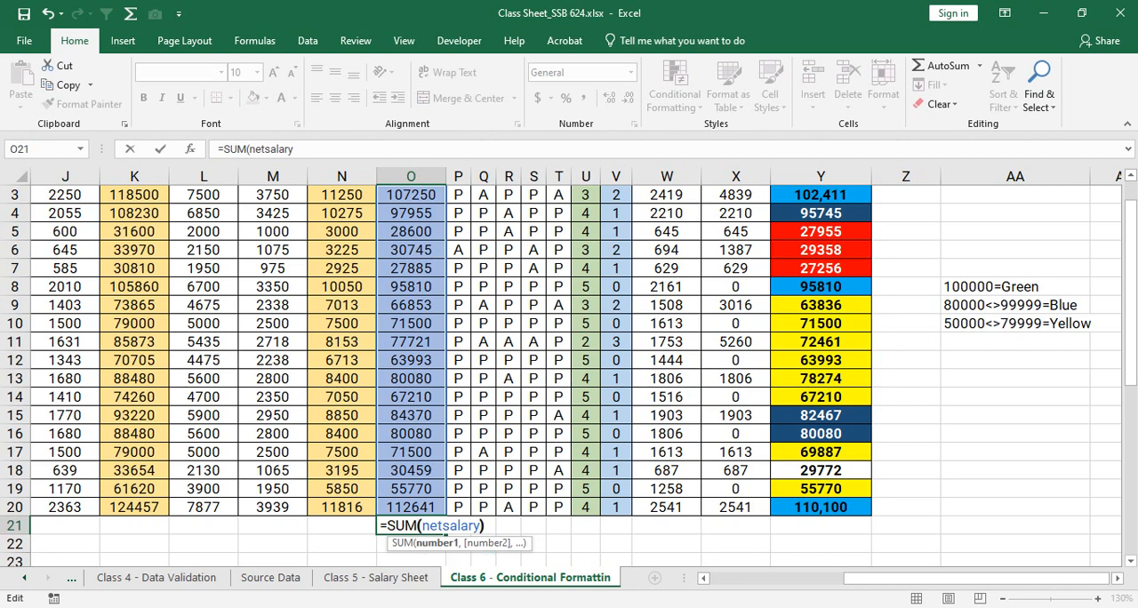
key("Return")
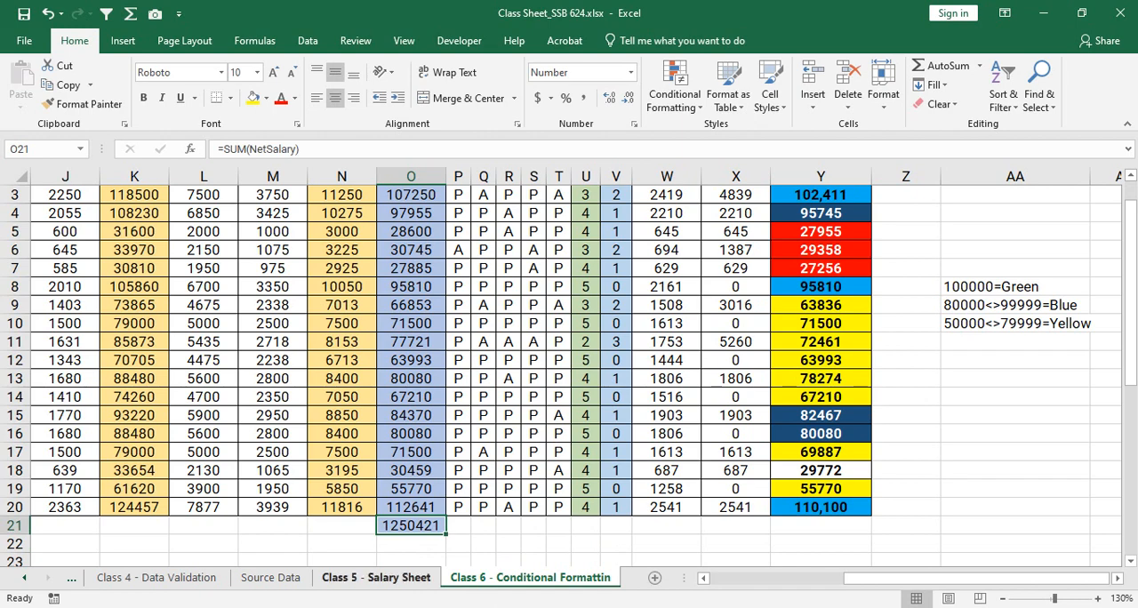
- Enter =SUM(NetPayable) in cell B8 of the Source Data sheet
left_click(376, 577)
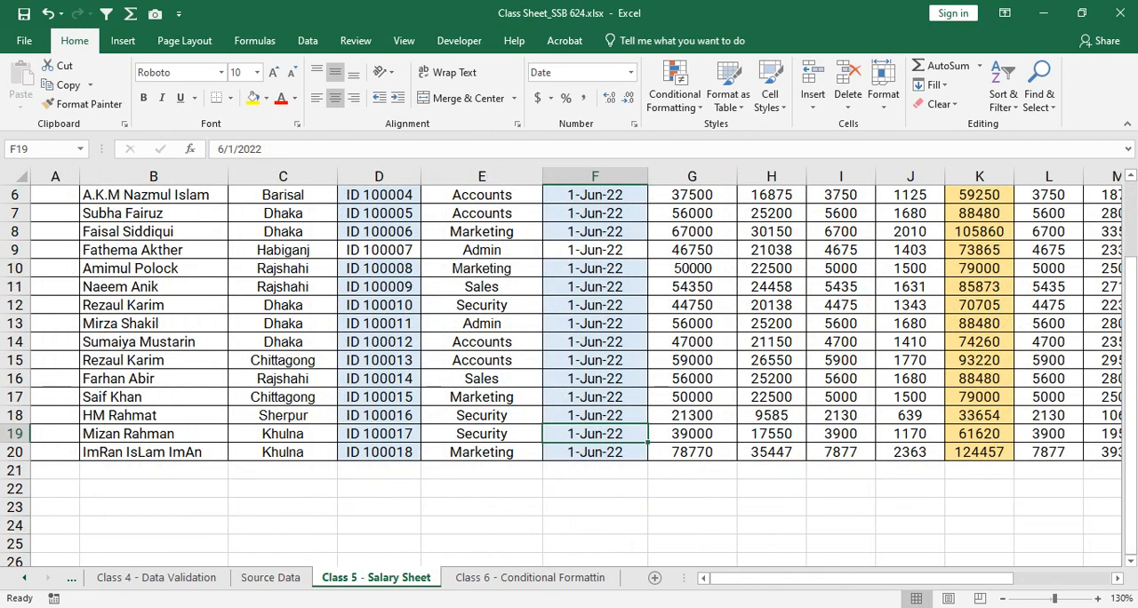
left_click(270, 577)
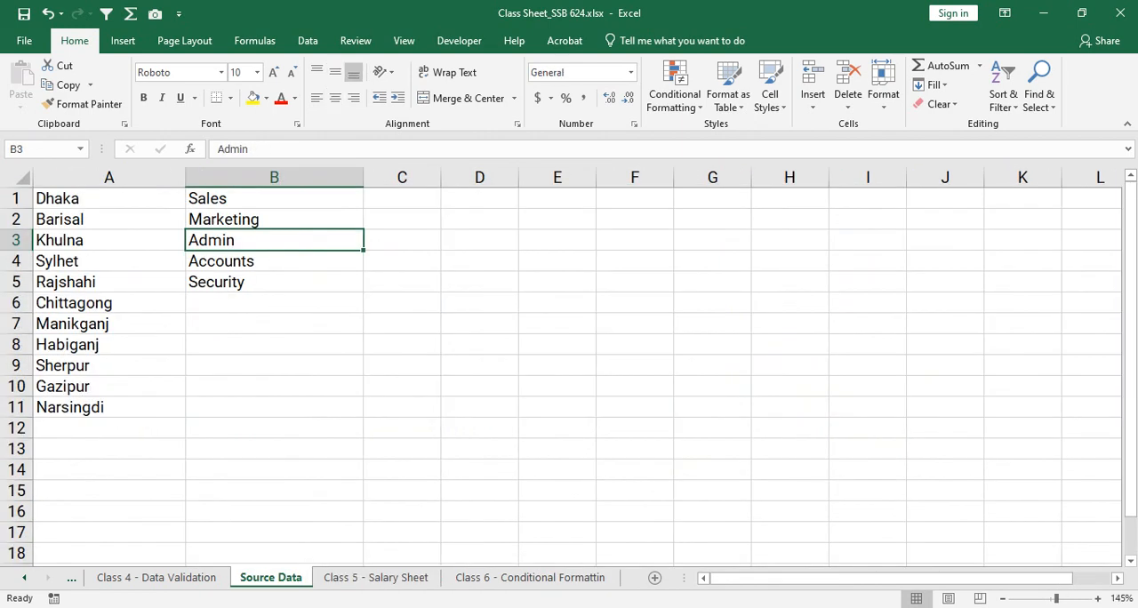
left_click(274, 345)
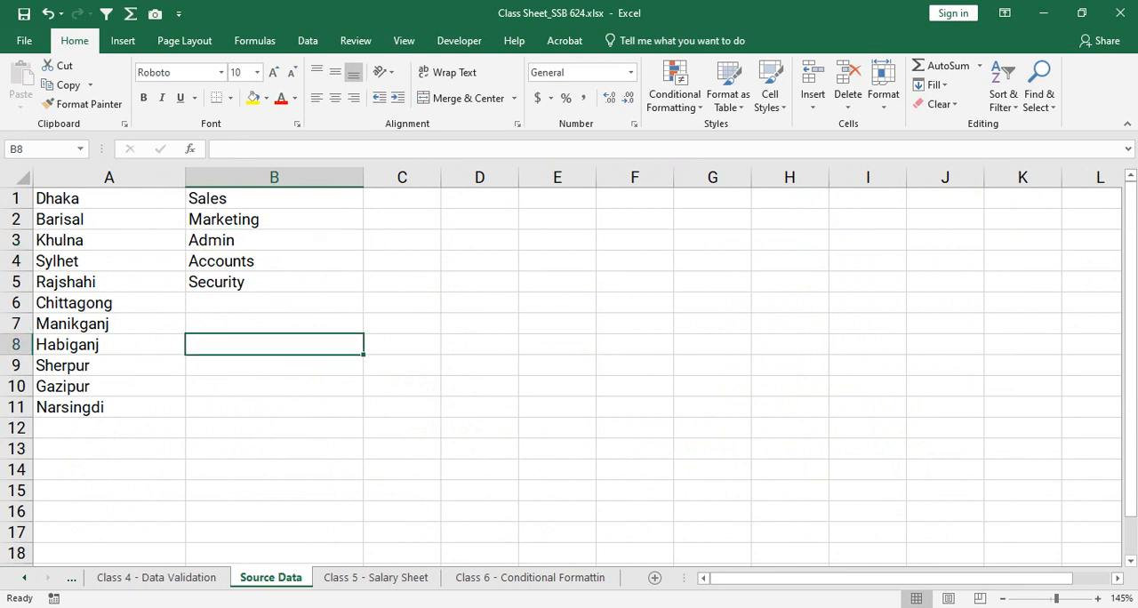
type("=sum")
key("Tab")
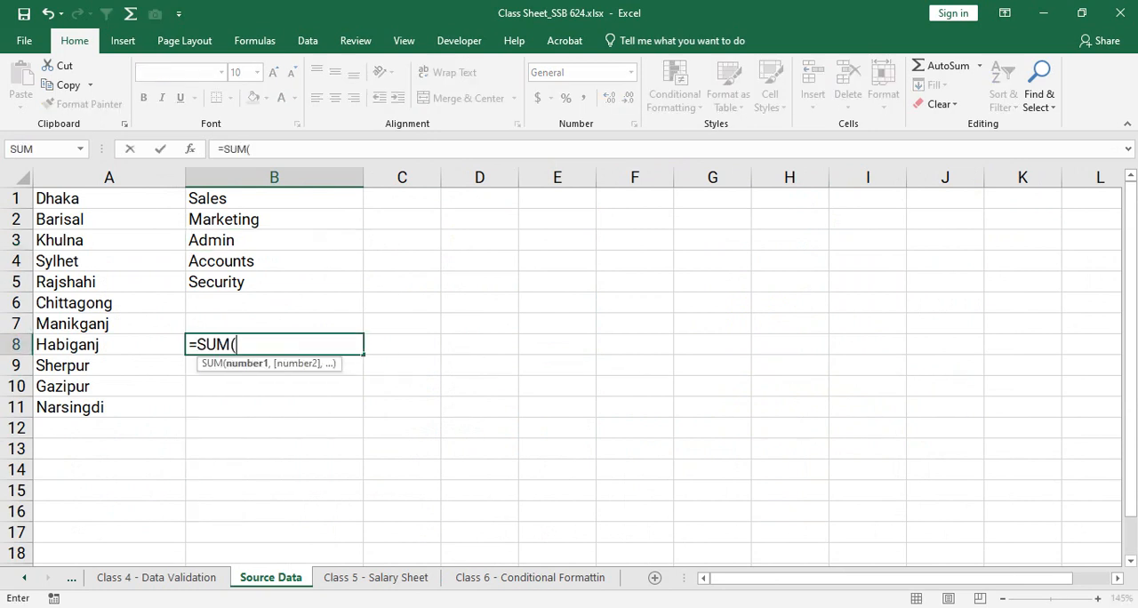
type("ne")
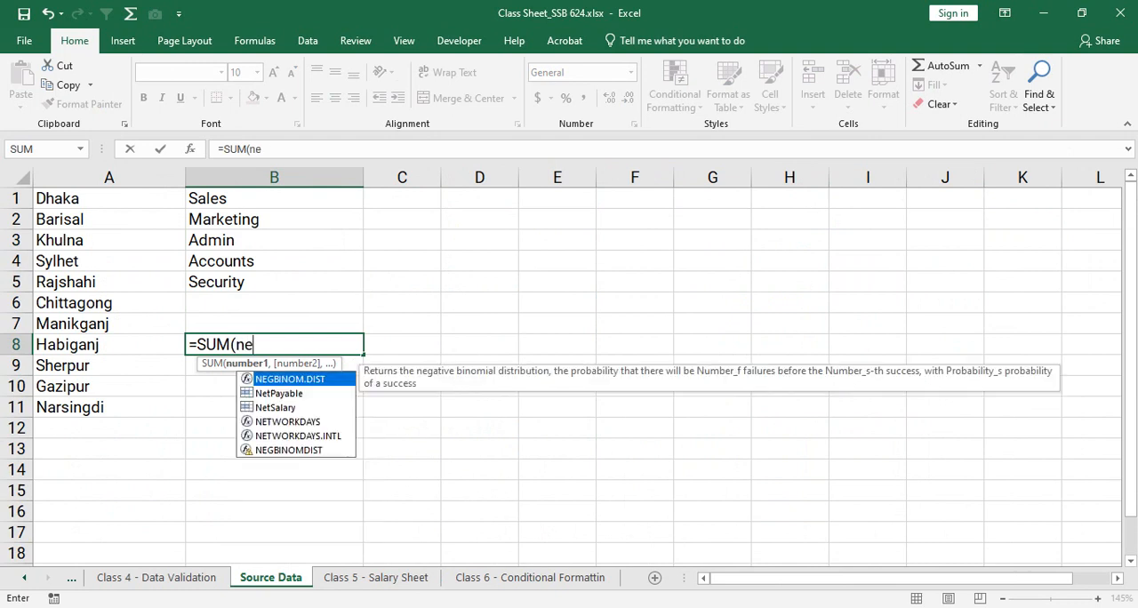
type("tpa")
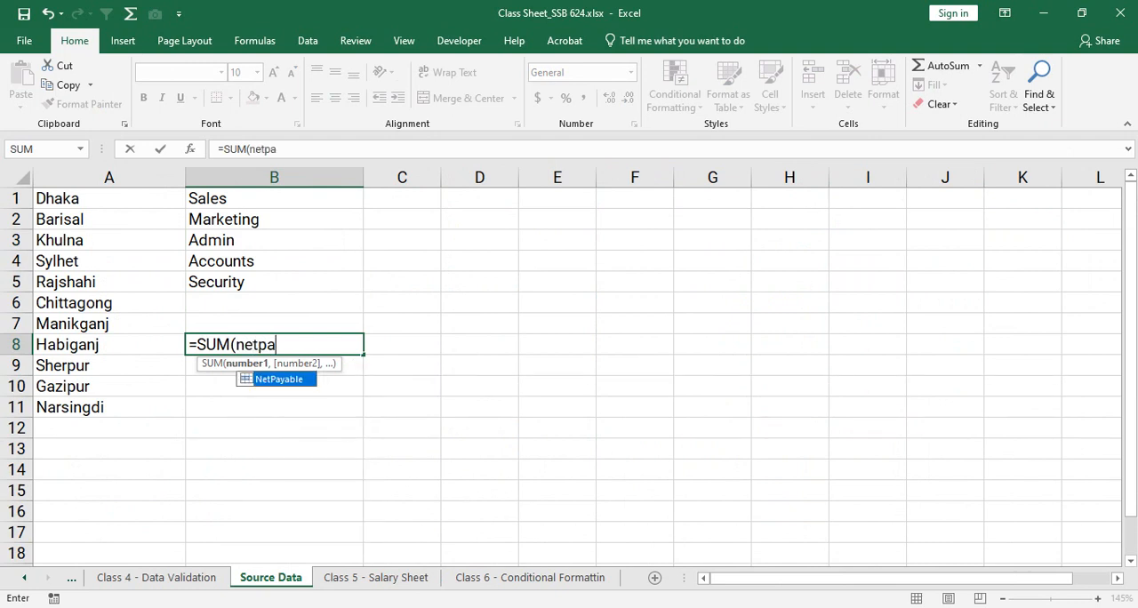
key("Tab")
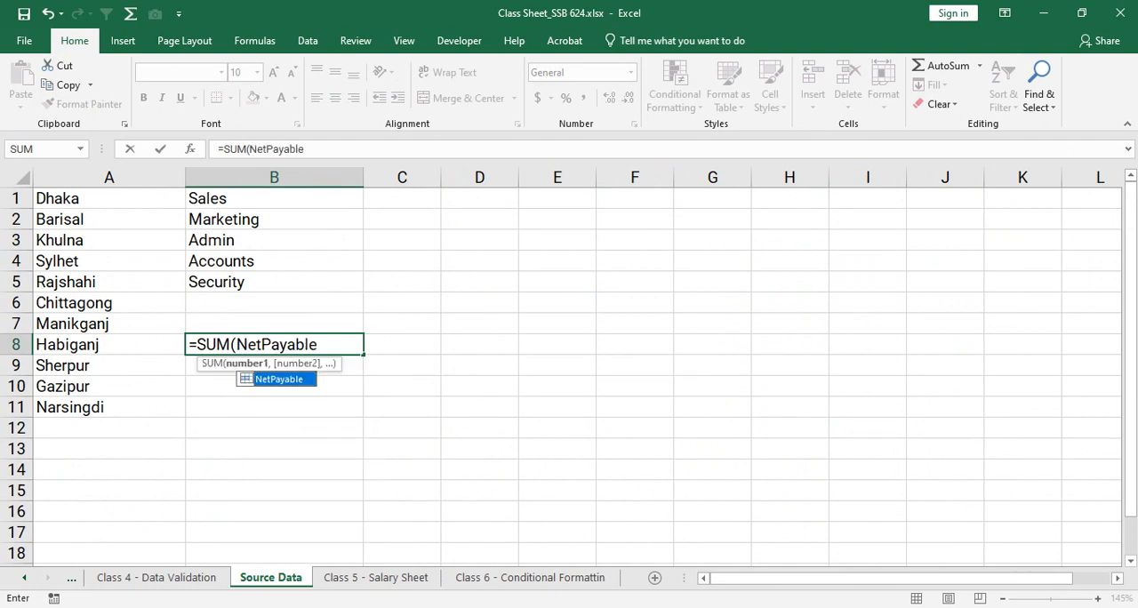
key("F2")
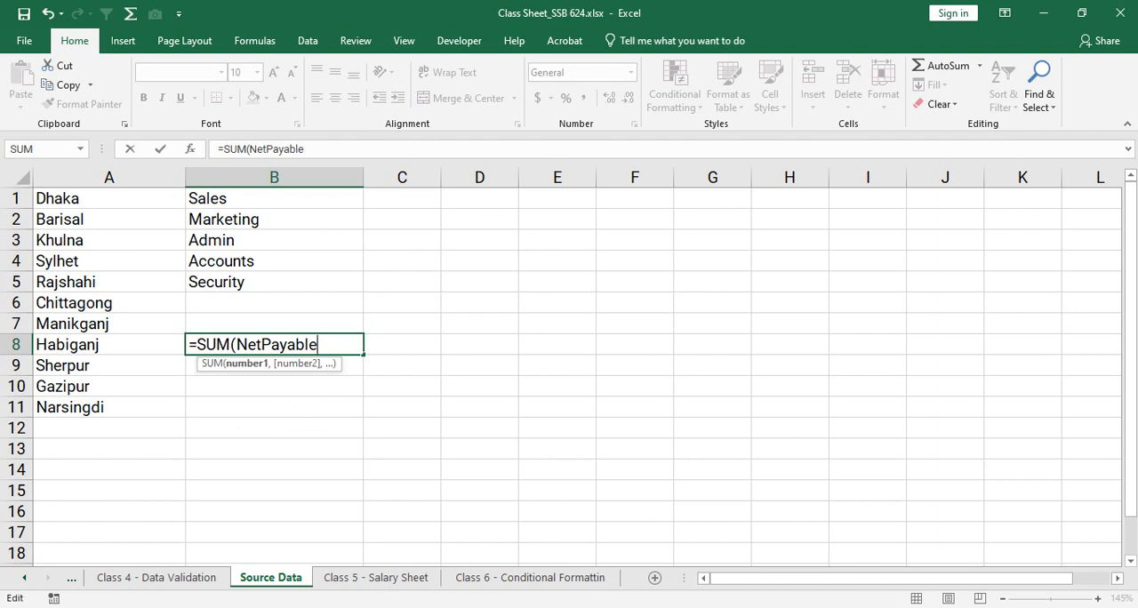
type(")")
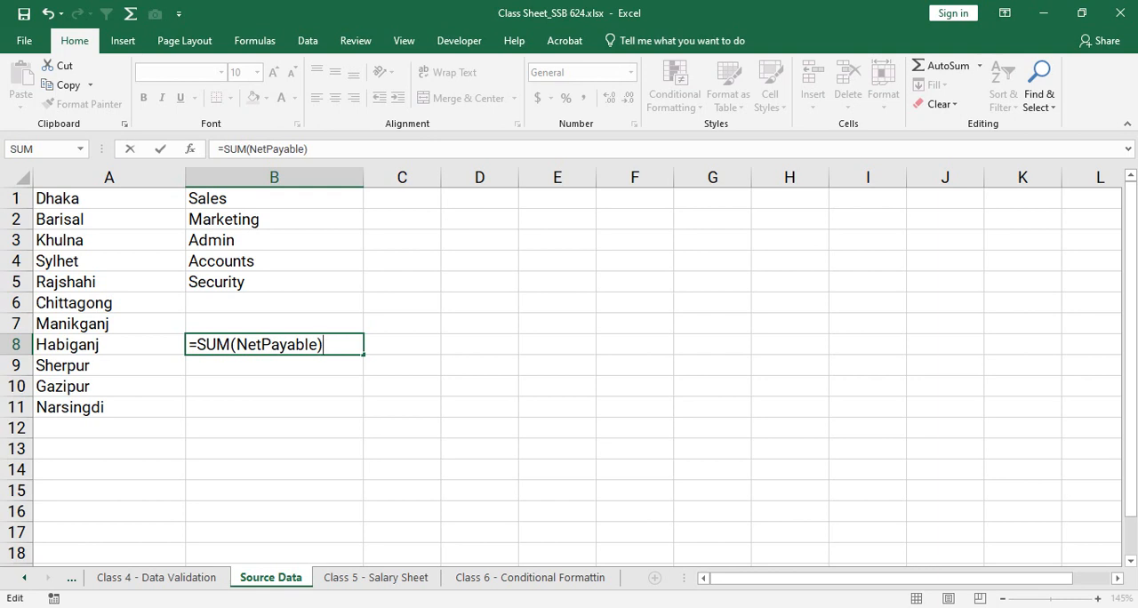
key("Return")
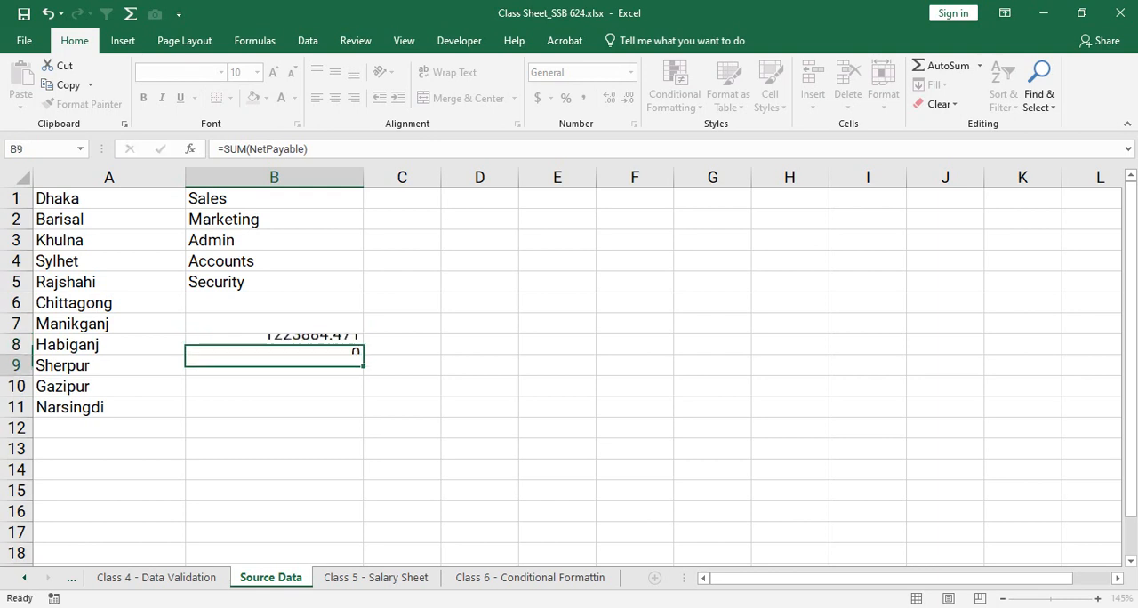
- Reduce the Net Payable total in B8 to a whole number without decimals
key("Up")
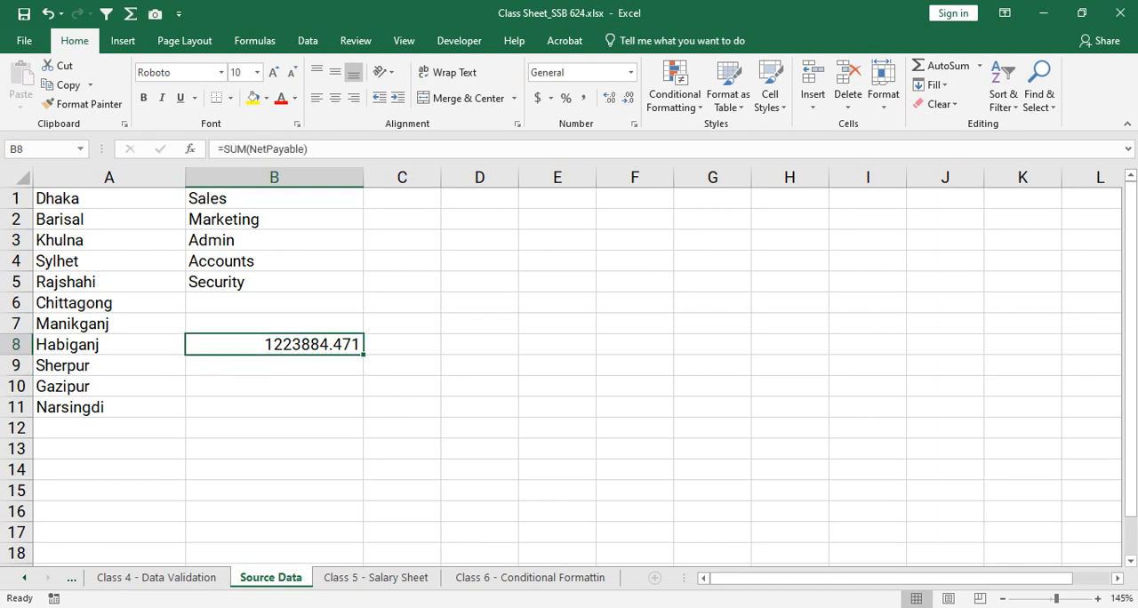
left_click(627, 98)
left_click(627, 98)
left_click(627, 98)
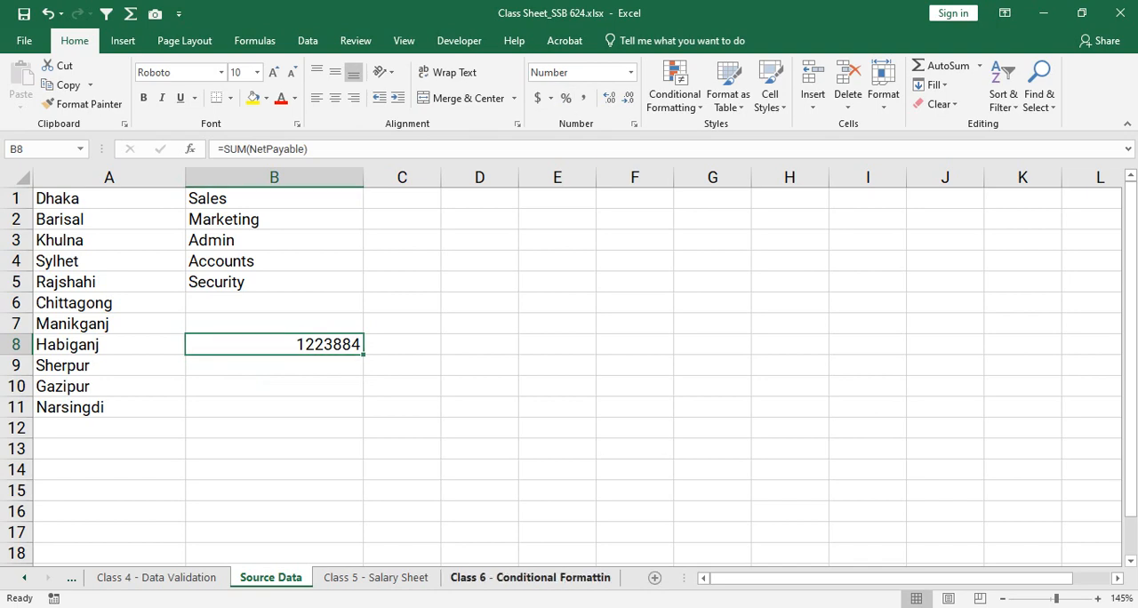
- Enter =SUM(NetPayable) in Y21 below the Net Payable column of the Class 6 conditional formatting sheet
left_click(530, 577)
left_click(821, 526)
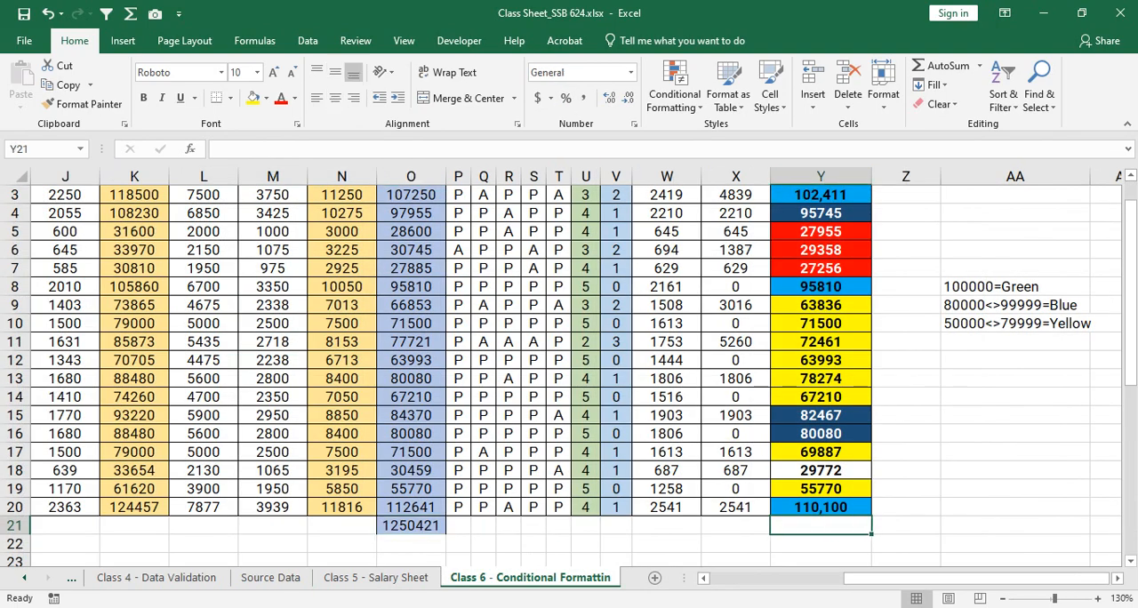
type("=sum")
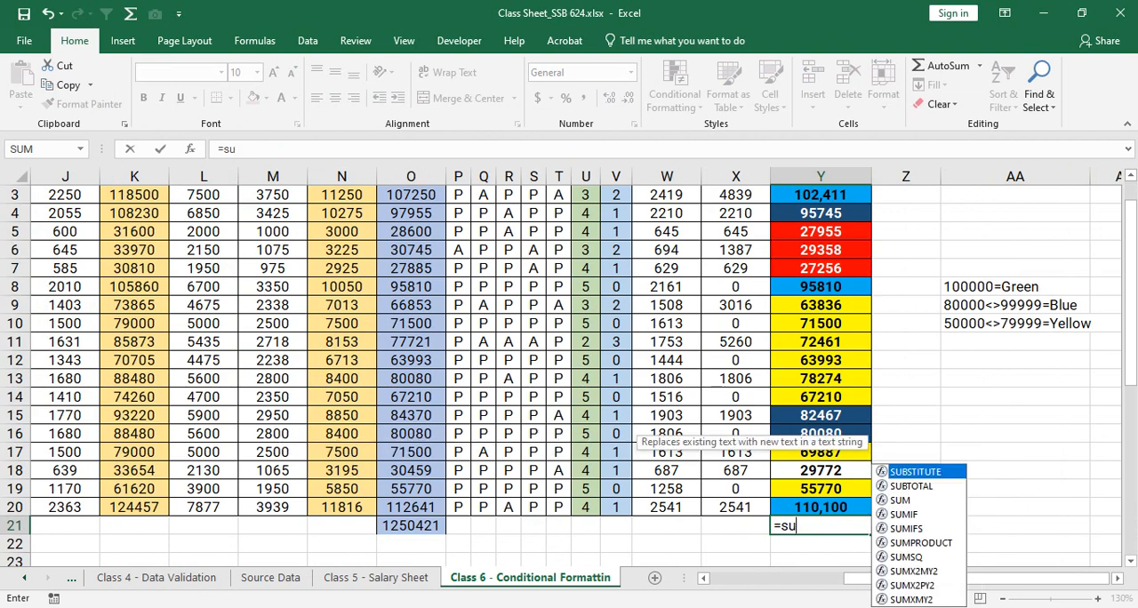
key("Tab")
type("netpay")
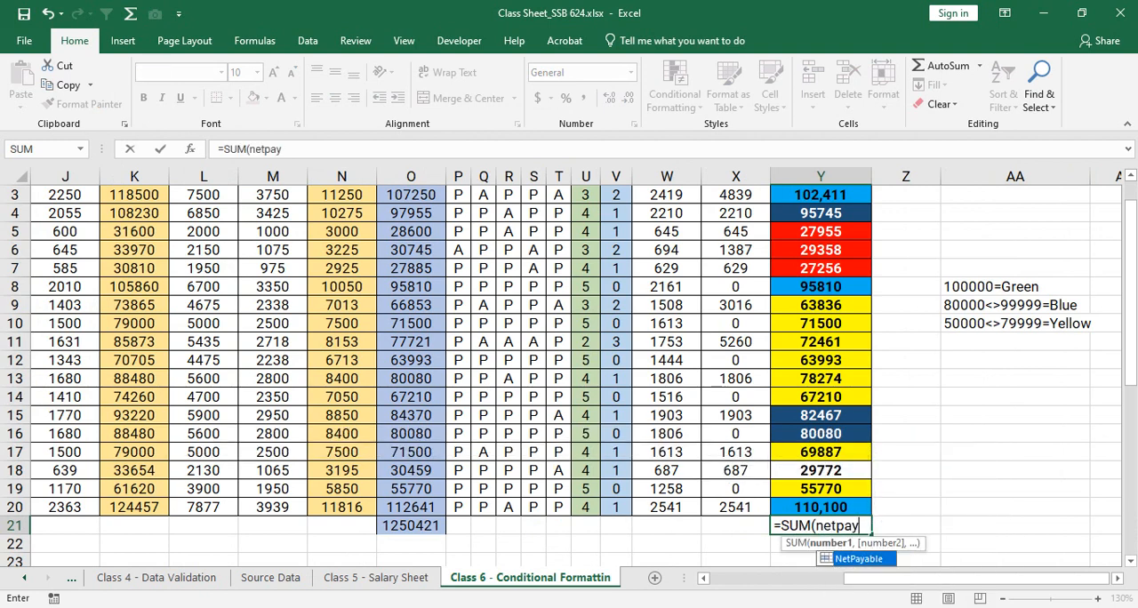
key("Tab")
type(")")
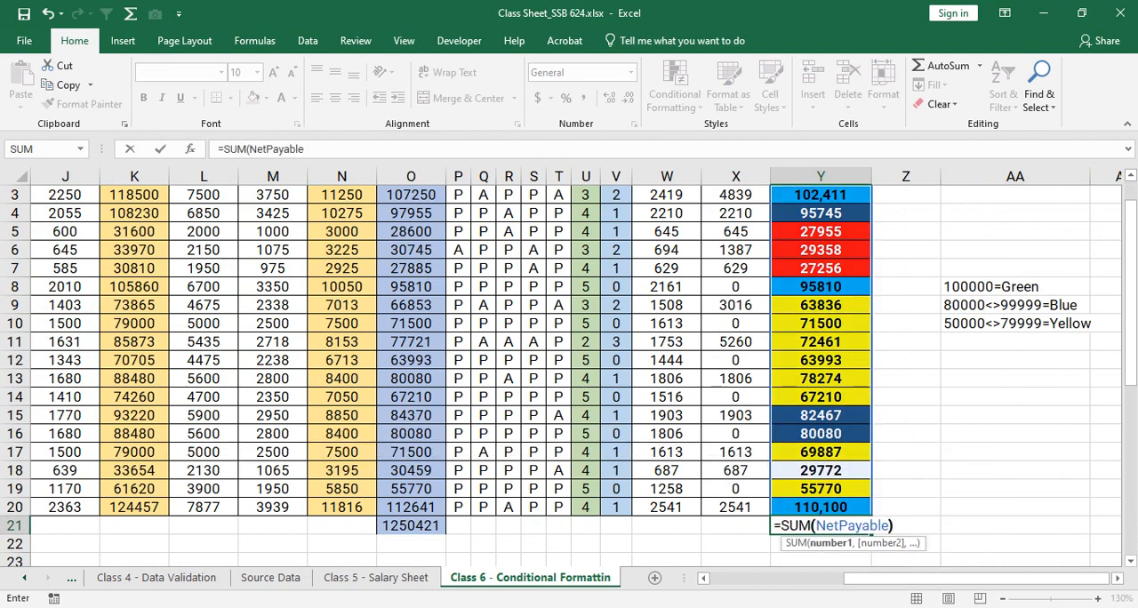
key("ctrl+Return")
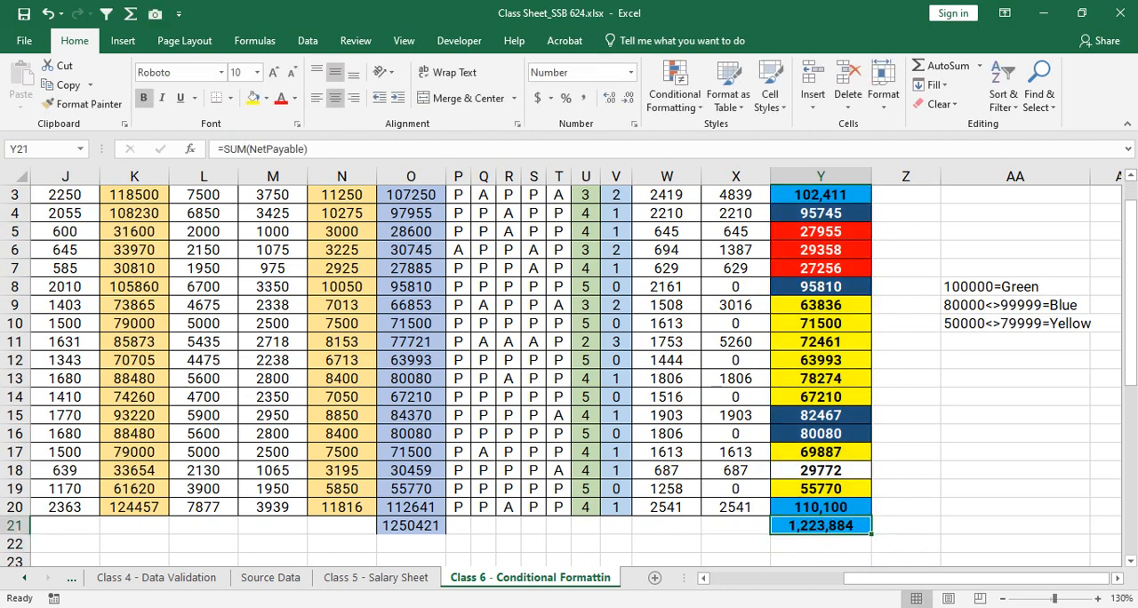
- Compare the Net Payable total in B8 of the Source Data sheet with the total in Y21
key("ctrl+Page_Up")
key("ctrl+Page_Up")
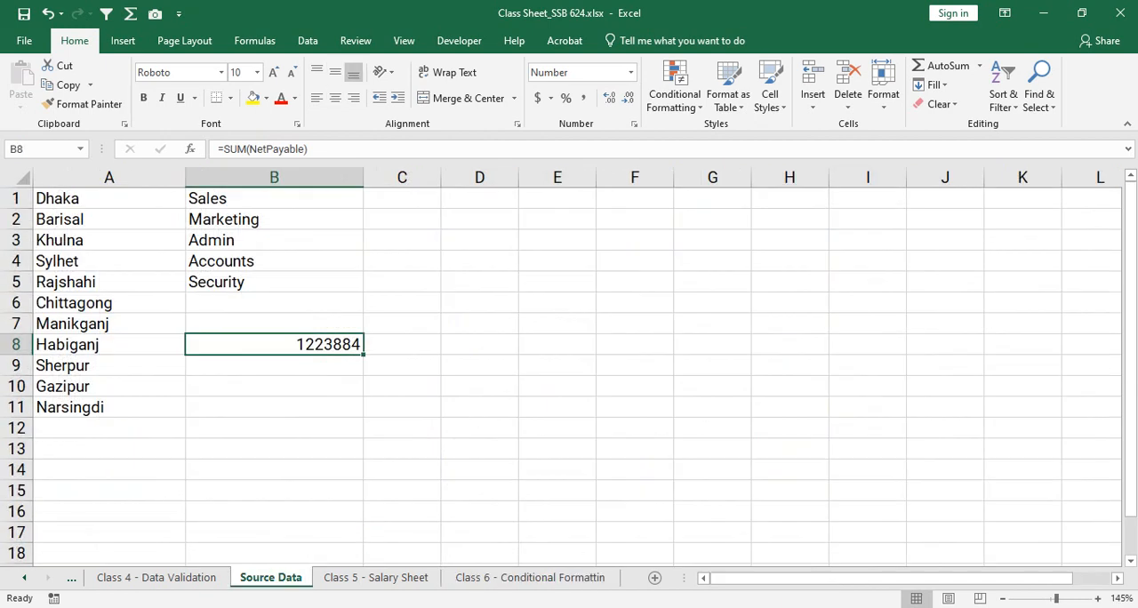
key("ctrl+Page_Down")
key("ctrl+Page_Down")
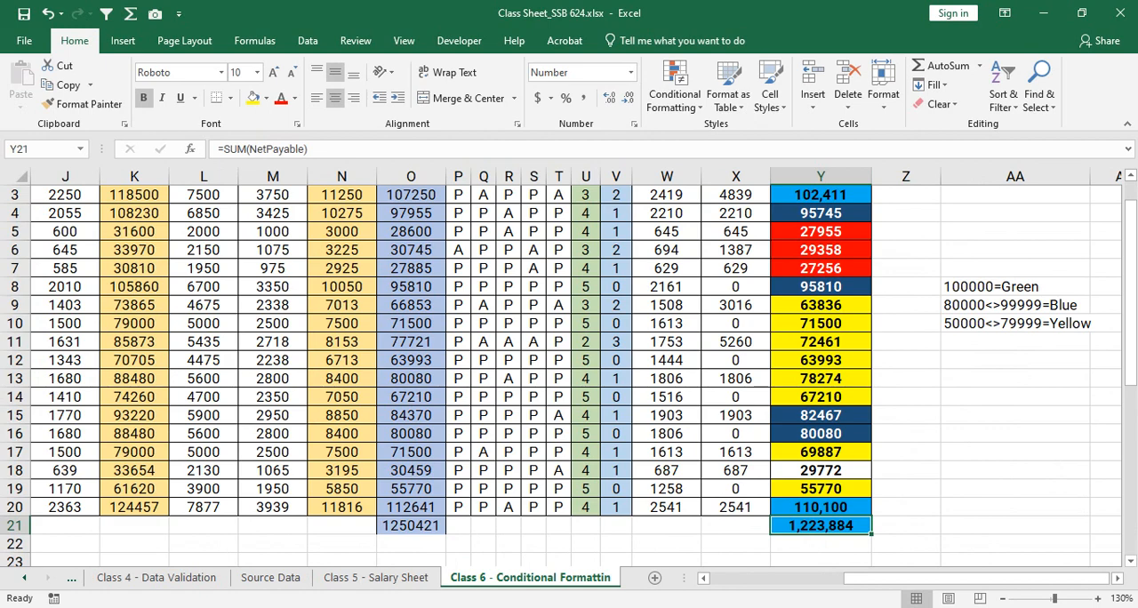
- Review the Net Payable column and trace the Y21 total back to the cells its named range covers
scroll(569, 373, "up", 1)
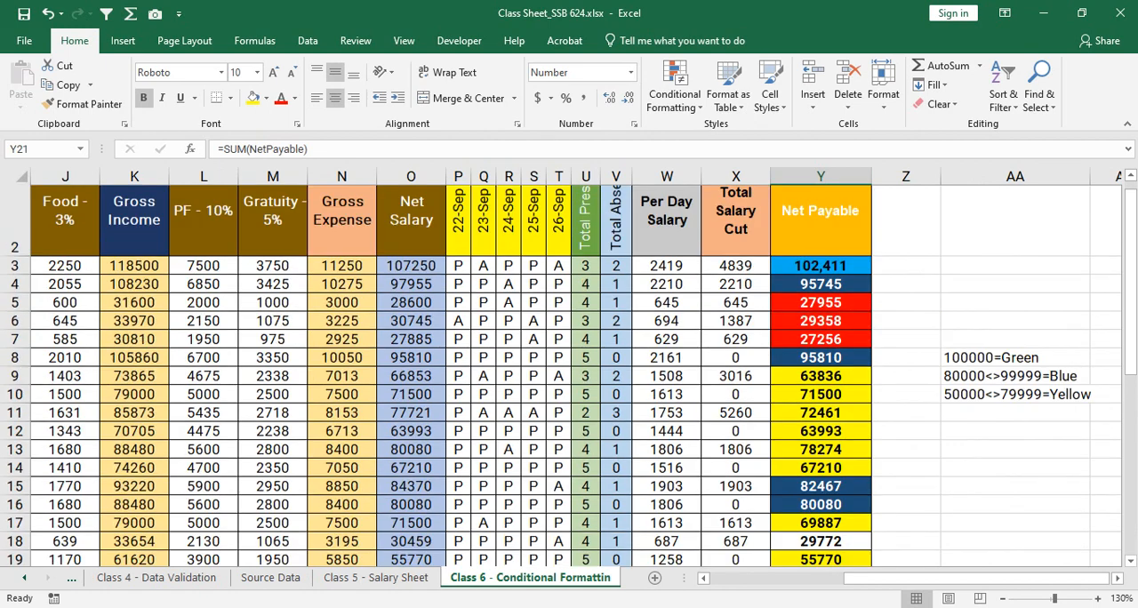
scroll(569, 373, "down", 1)
scroll(569, 374, "up", 1)
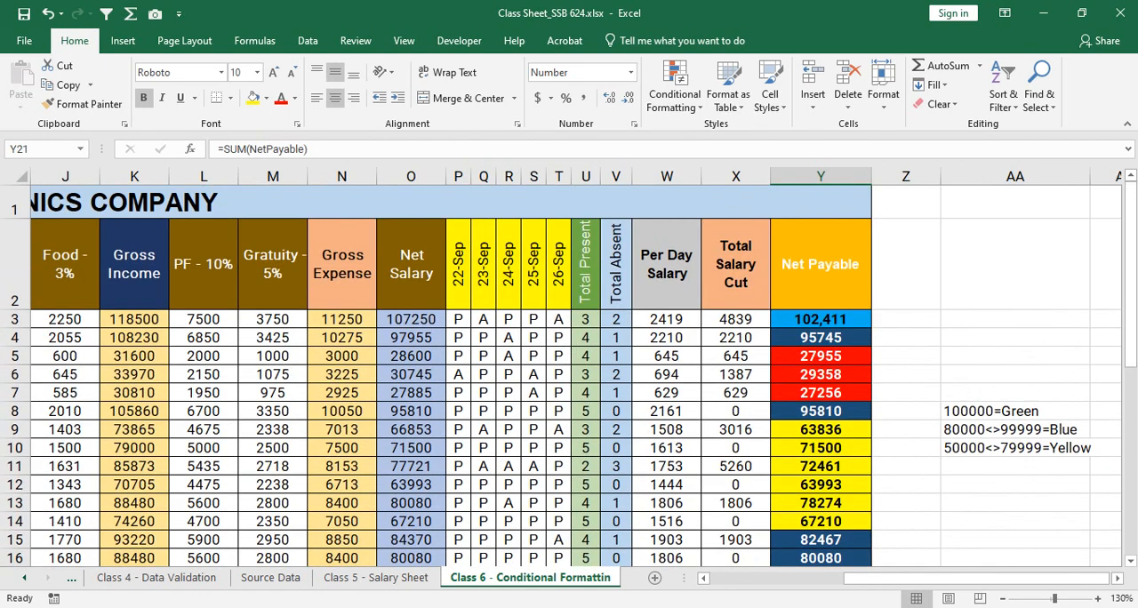
key("ctrl+bracketleft")
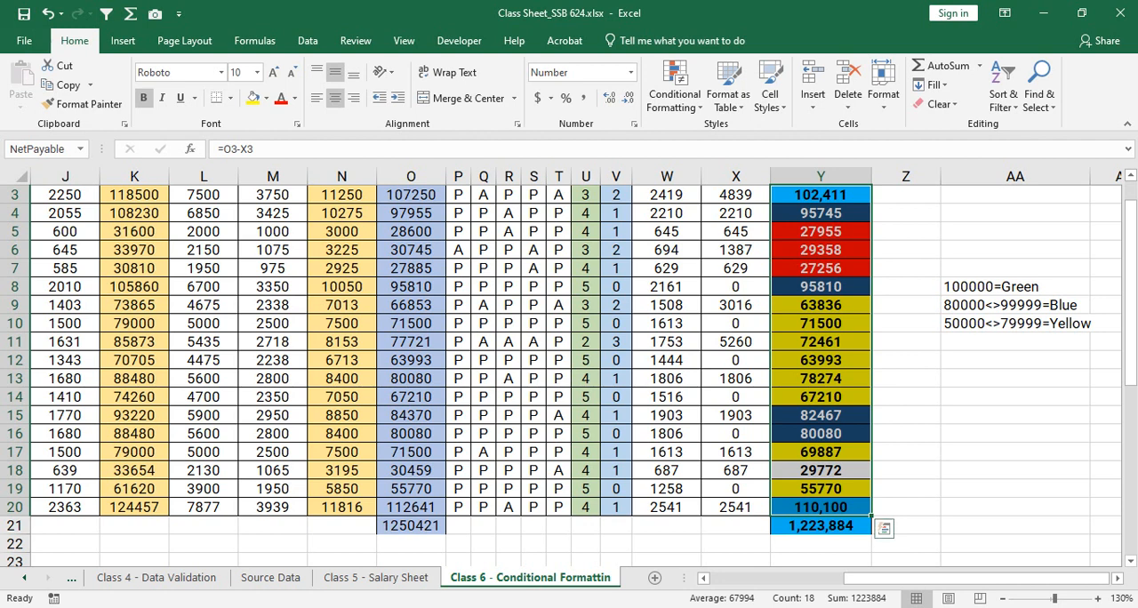
left_click(827, 360)
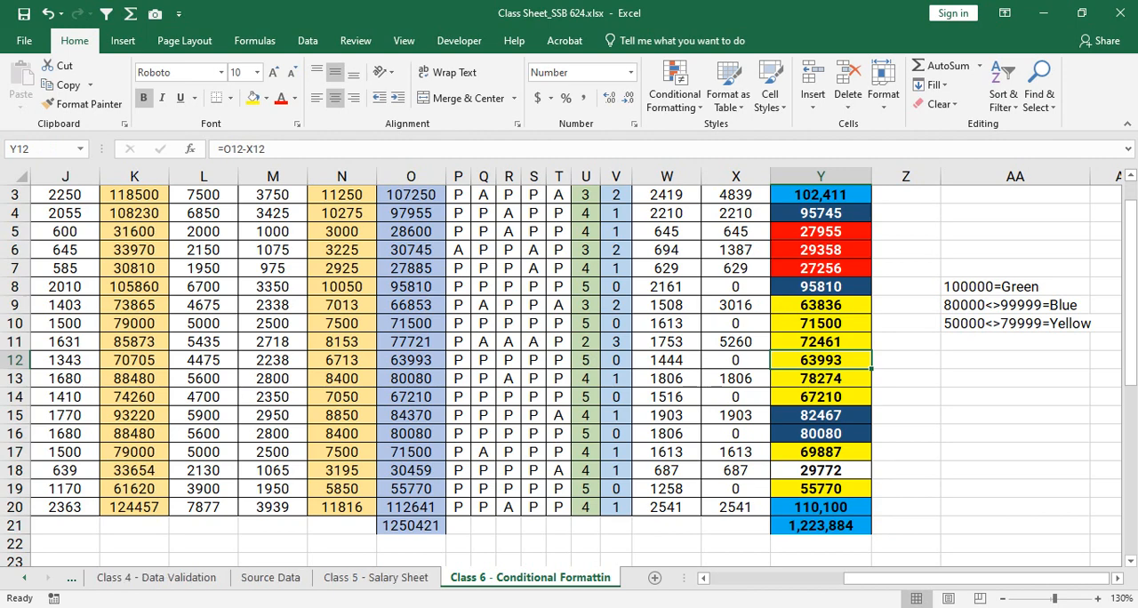
- Review the earlier class sheets on formatting, text functions, basic calculation and data validation, then return to Class 1 - Formatting
left_click(24, 578)
left_click(24, 578)
left_click(24, 578)
left_click(144, 578)
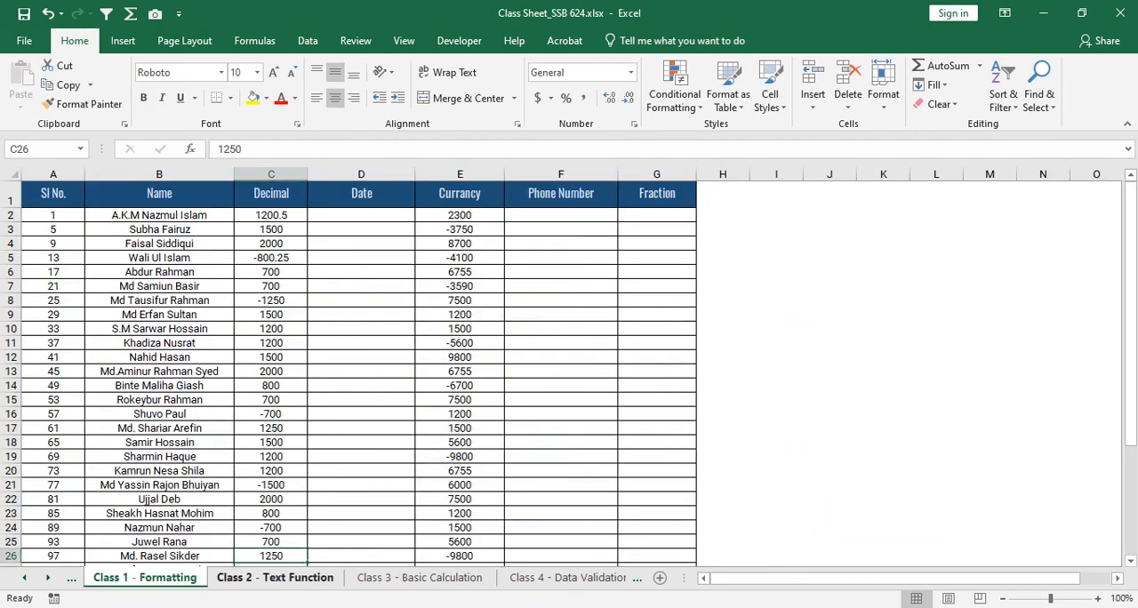
left_click(275, 578)
scroll(569, 395, "down", 1)
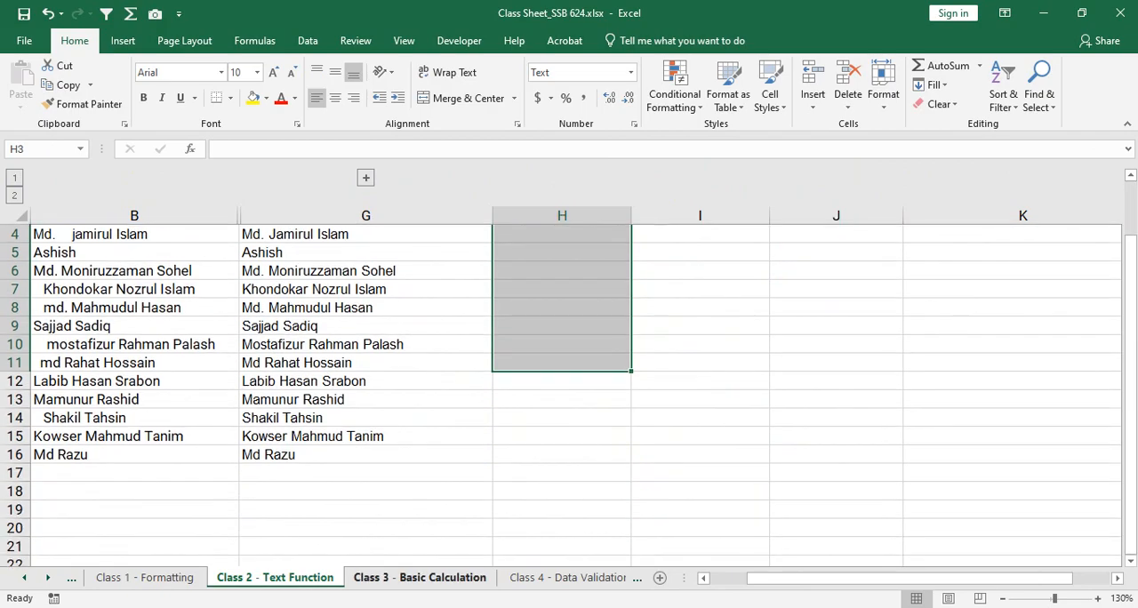
left_click(420, 578)
left_click(567, 578)
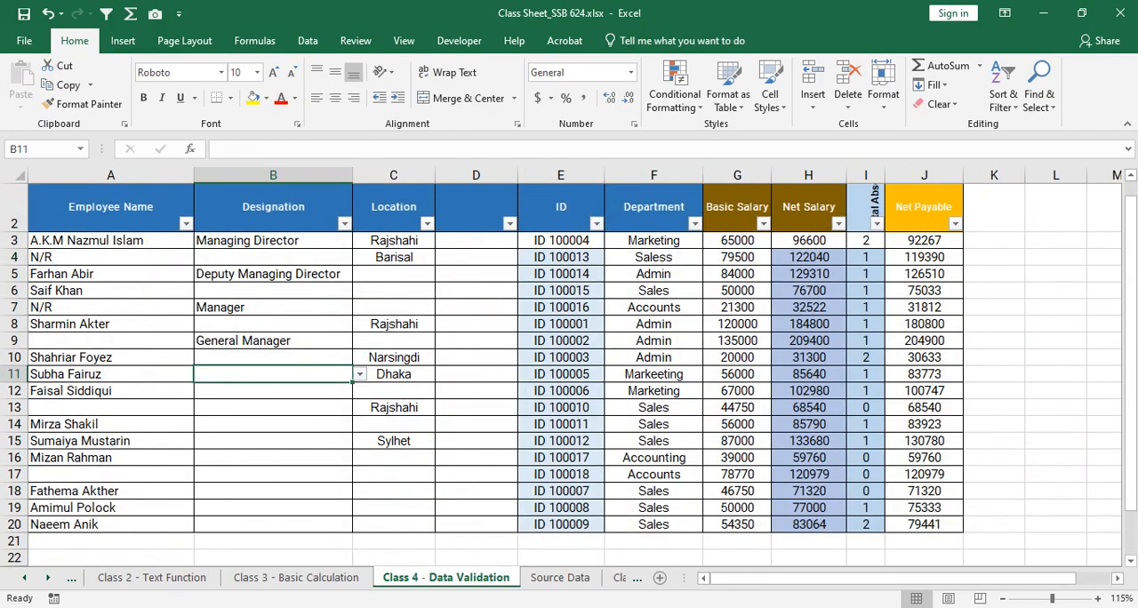
left_click(47, 578)
left_click(140, 578)
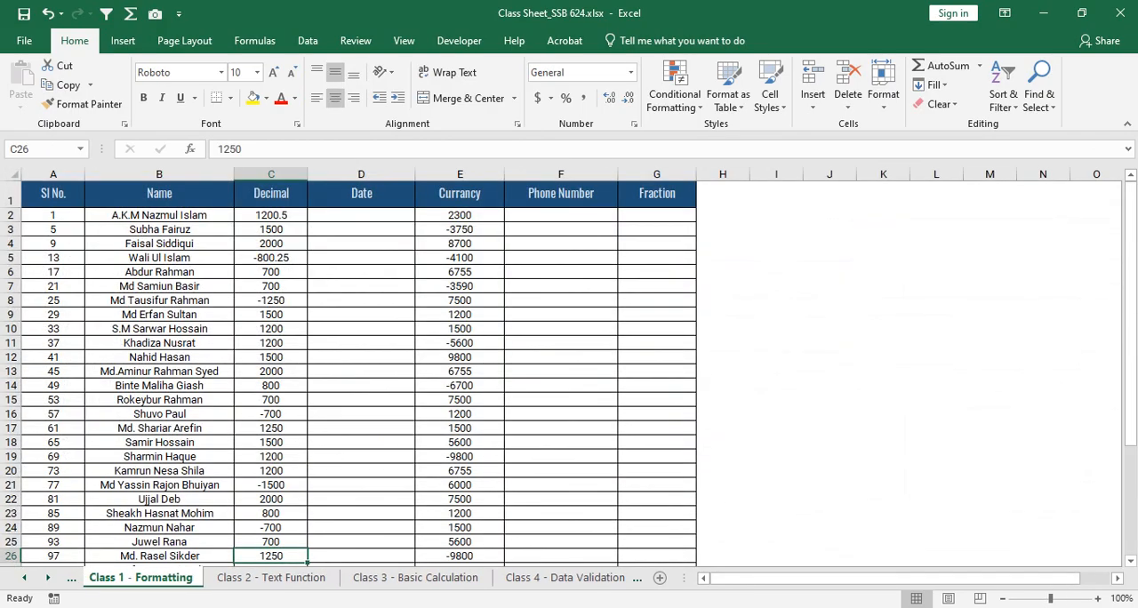
- Copy the Net Payable header from Y2 into Z2 on the Class 6 conditional formatting sheet and widen column Z
left_click(561, 578)
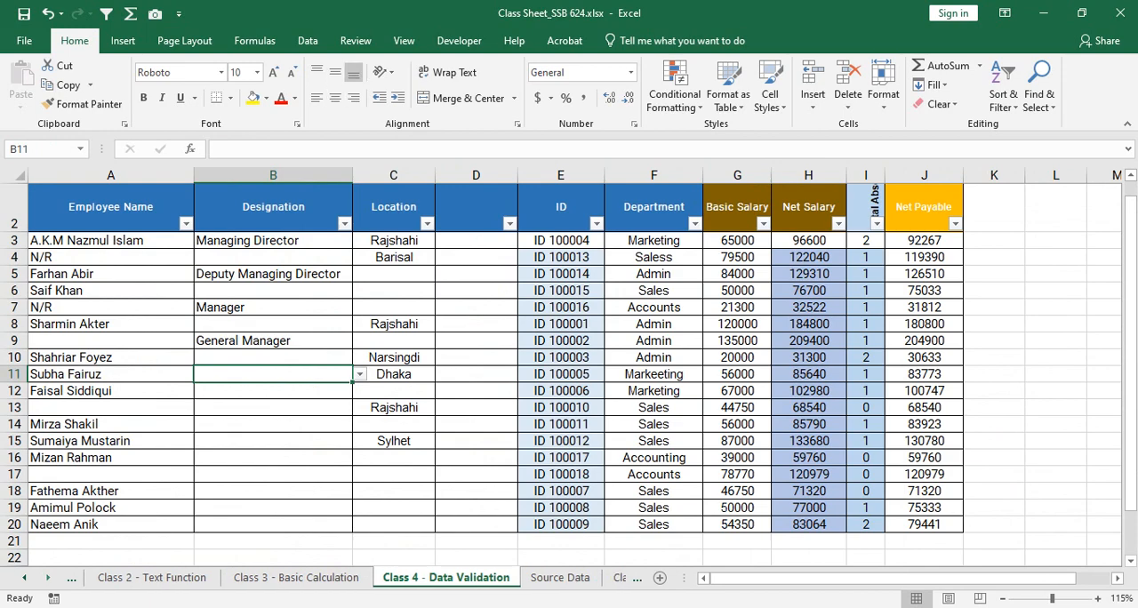
left_click(48, 577)
left_click(47, 578)
left_click(530, 578)
scroll(575, 373, "up", 1)
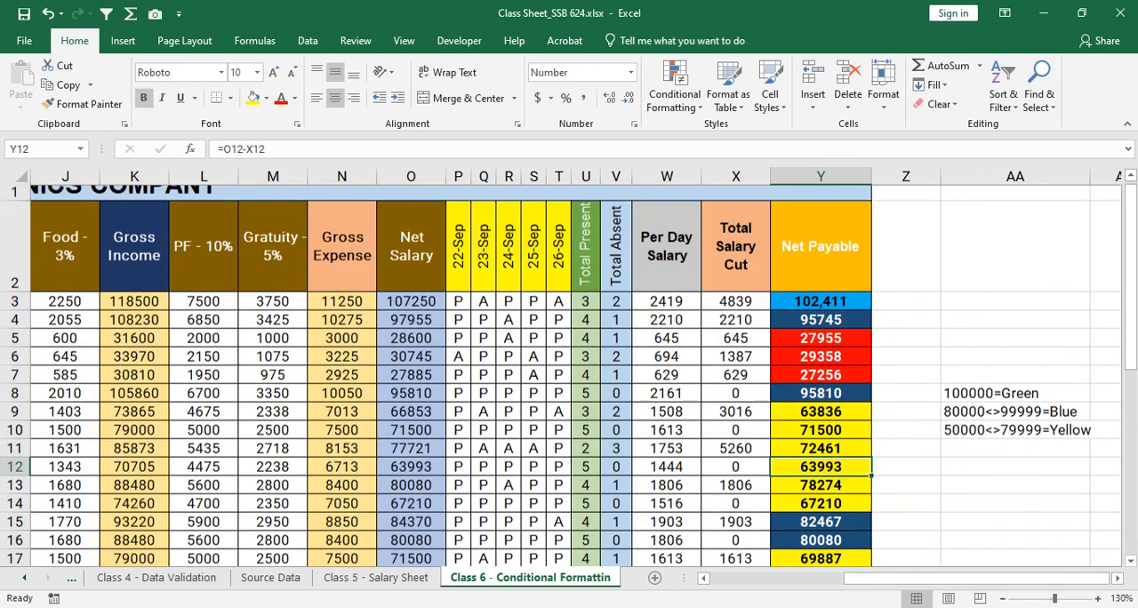
left_click(906, 264)
left_click(820, 264)
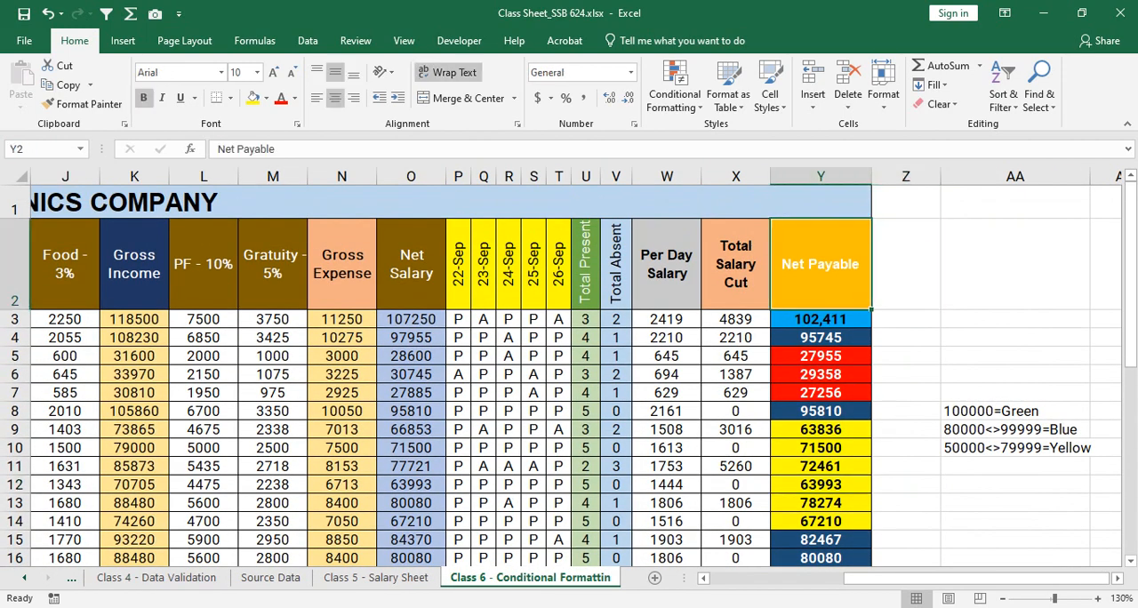
left_click_drag(872, 309, 934, 307)
left_click_drag(941, 176, 987, 176)
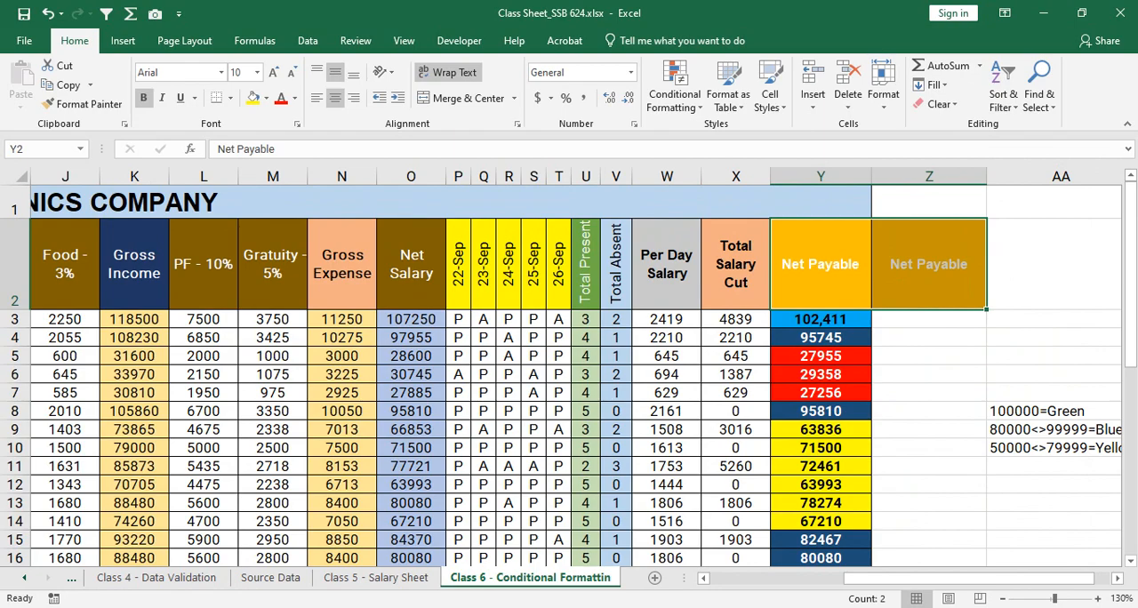
left_click(418, 534)
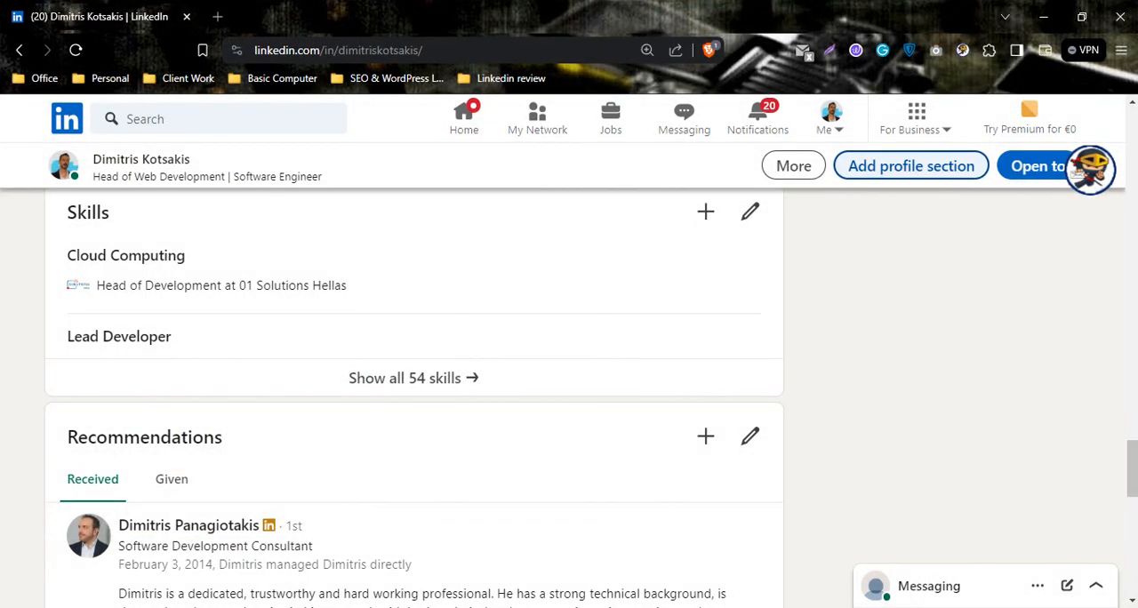
left_click(509, 606)
left_click(417, 552)
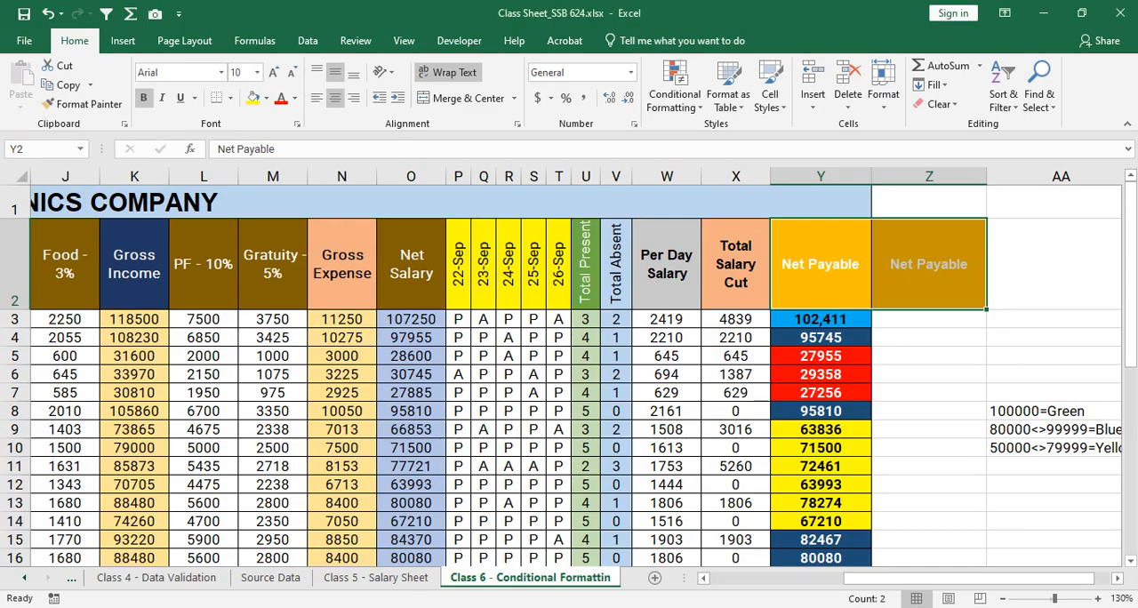
- Switch back to the Excel workbook and replace the copied header text in Z2 with LinkedIn
left_click(929, 264)
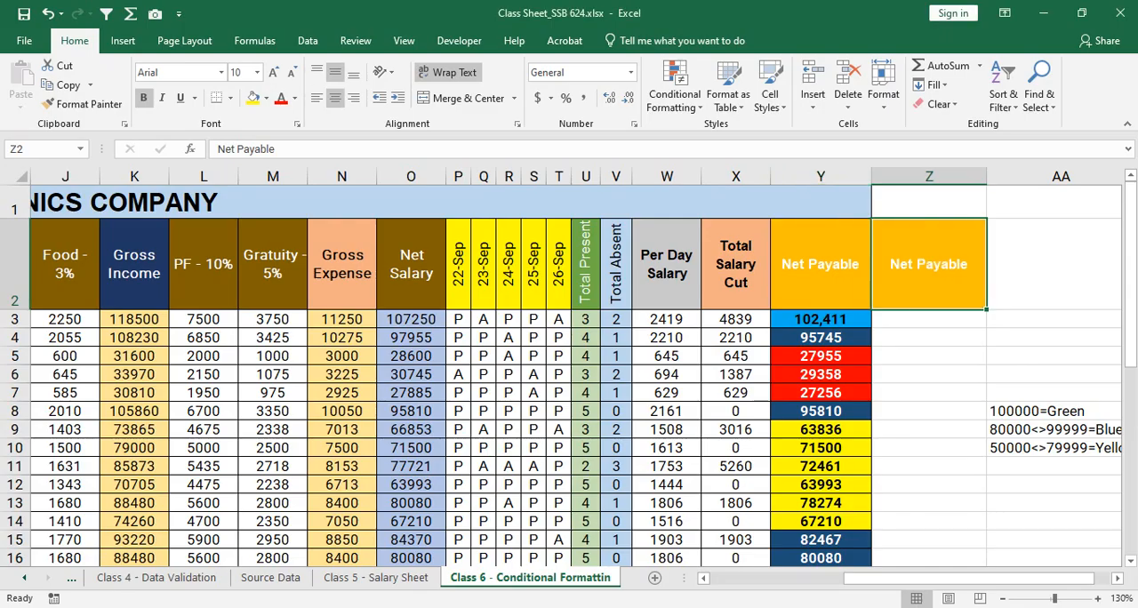
type("Link")
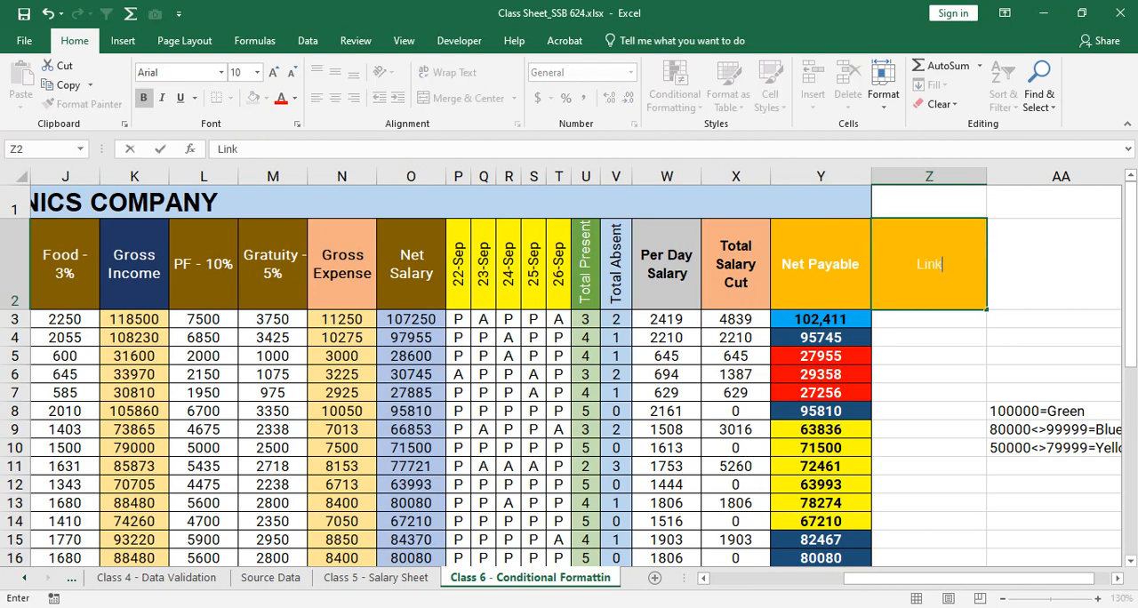
type("edIn")
key("Return")
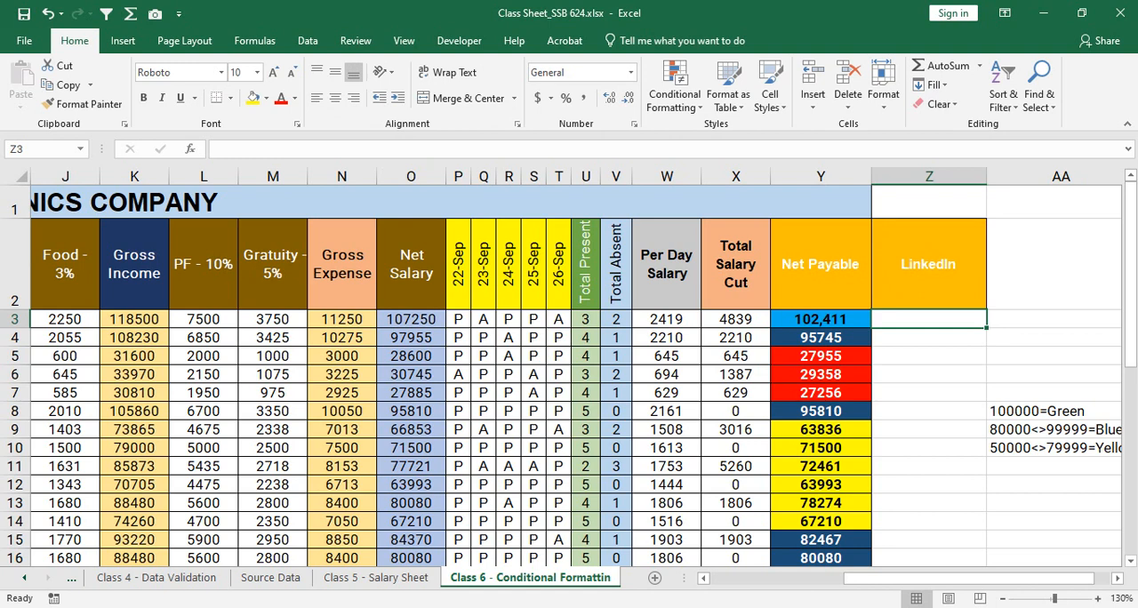
- Enter LinkedIn in Z3, the first data cell of the new column
type("Linked")
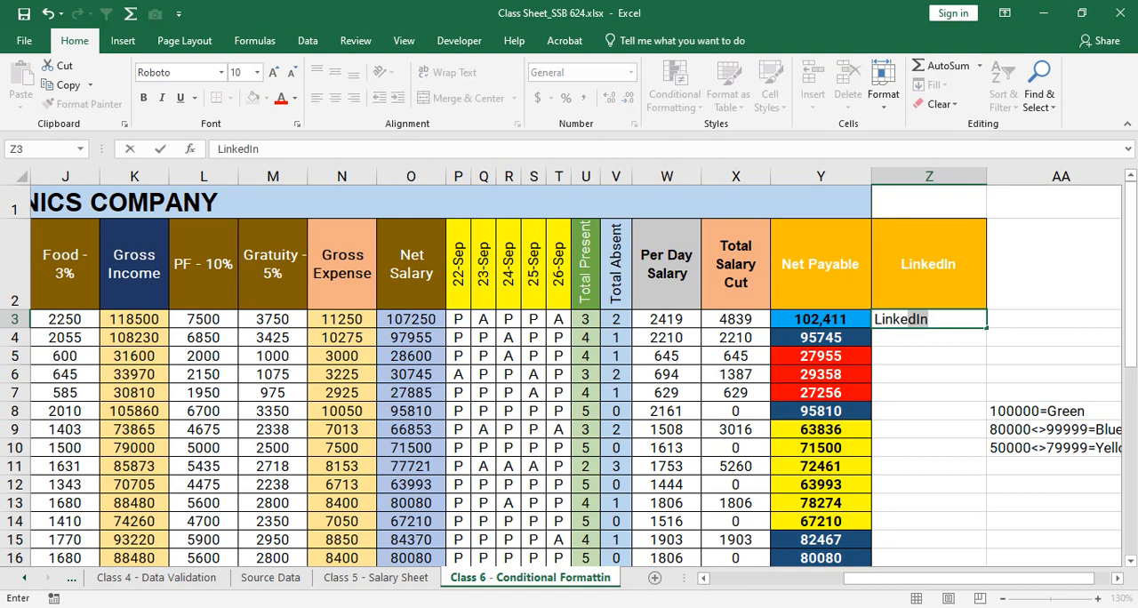
type("In")
key("BackSpace")
type("n")
key("Return")
key("Up")
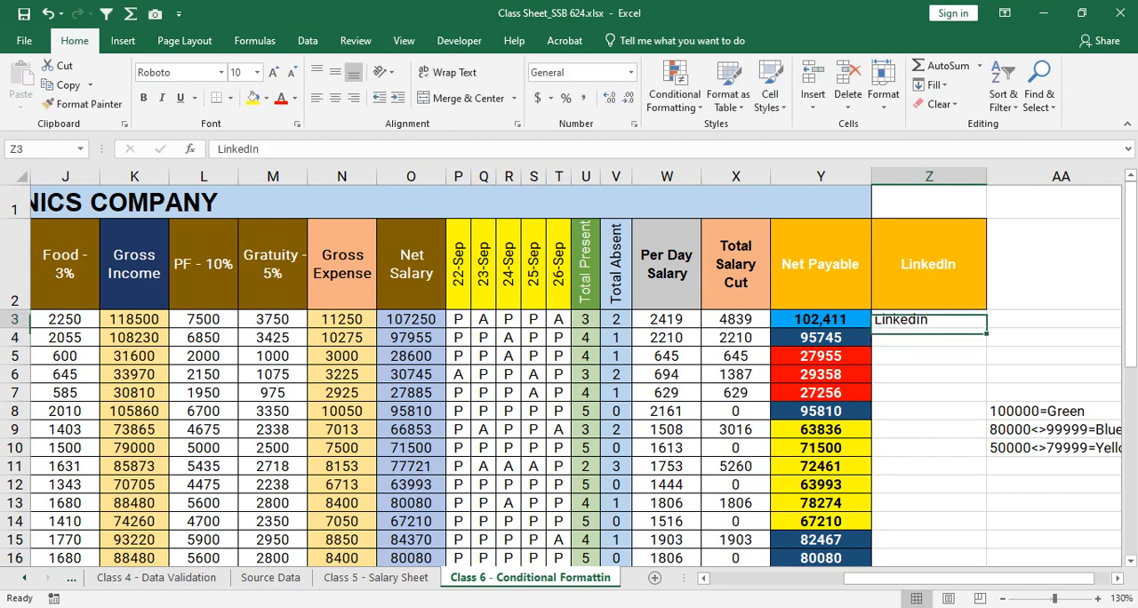
- Switch to the LinkedIn profile in the browser and delete its background photo
key("alt+Tab")
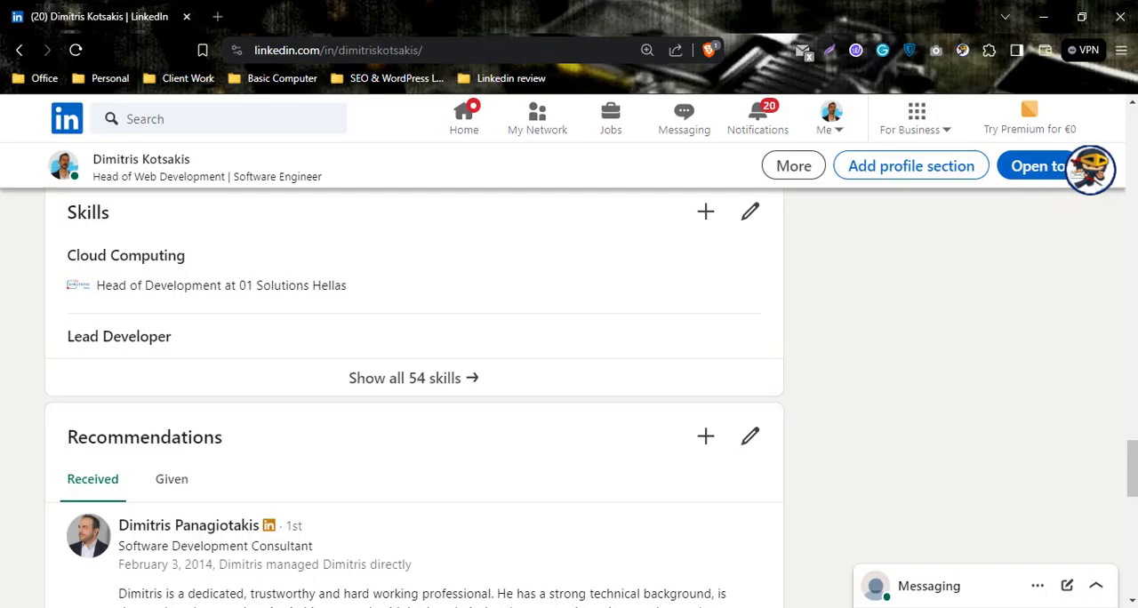
scroll(413, 400, "up", 15)
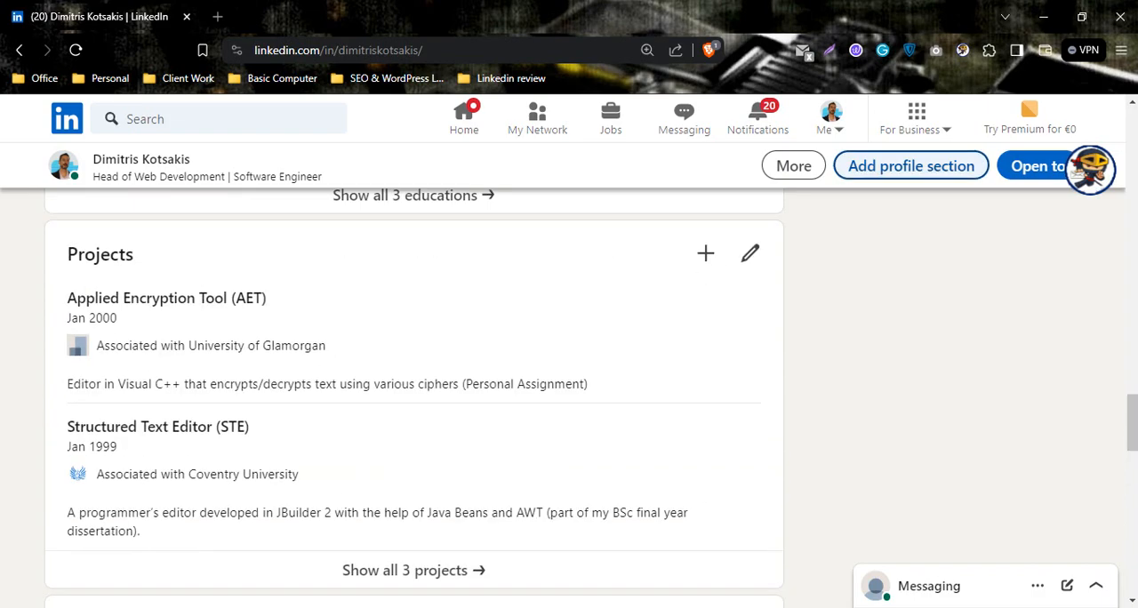
scroll(414, 400, "up", 15)
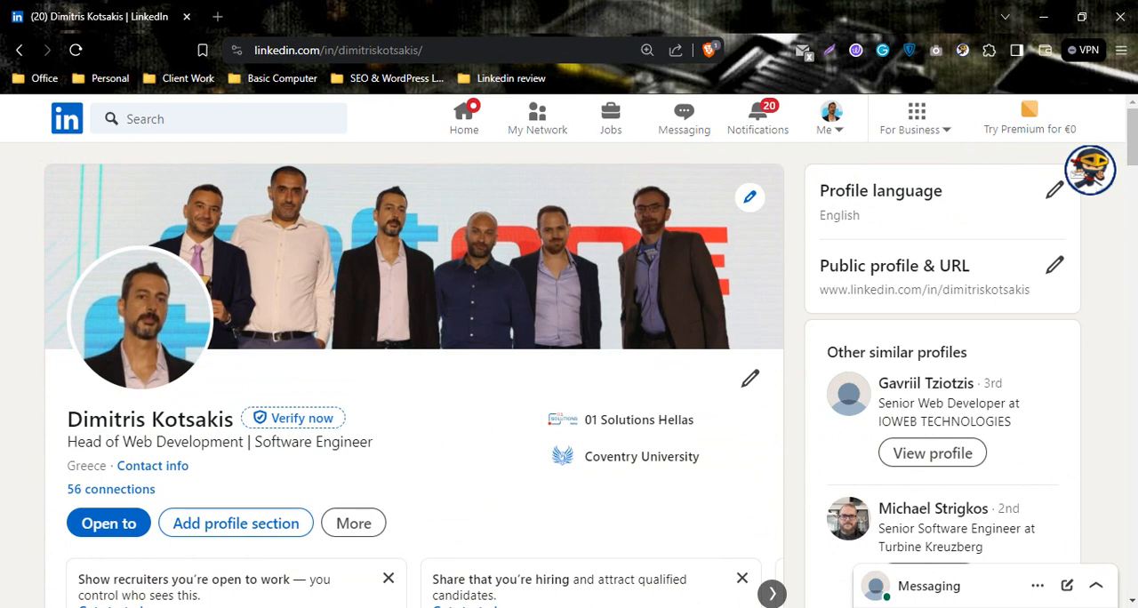
left_click(552, 51)
left_click(794, 231)
left_click(750, 197)
scroll(569, 356, "down", 2)
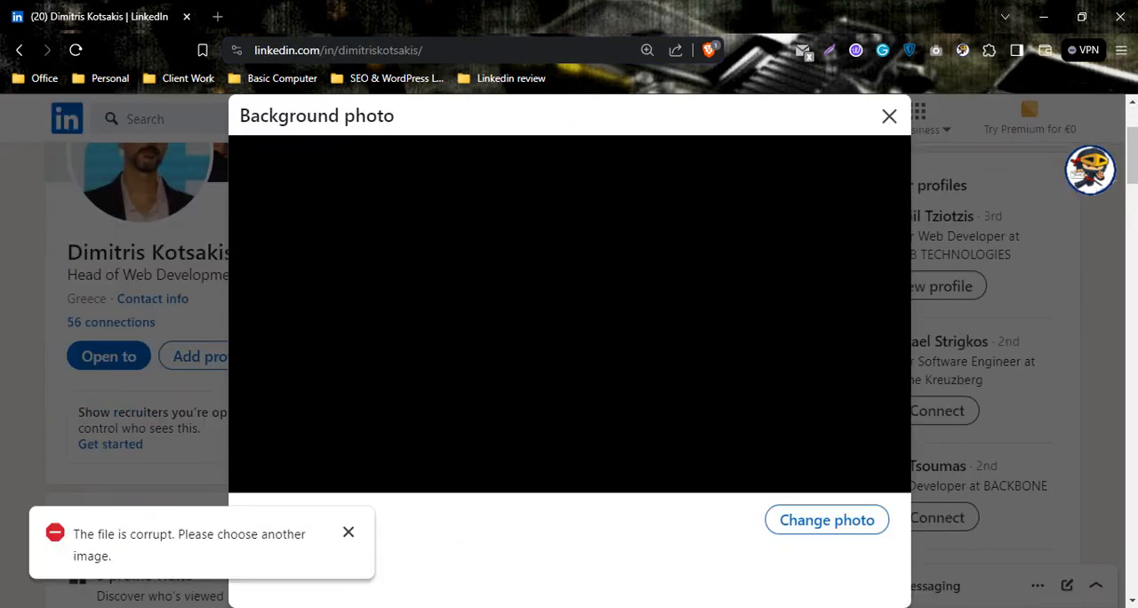
left_click(349, 532)
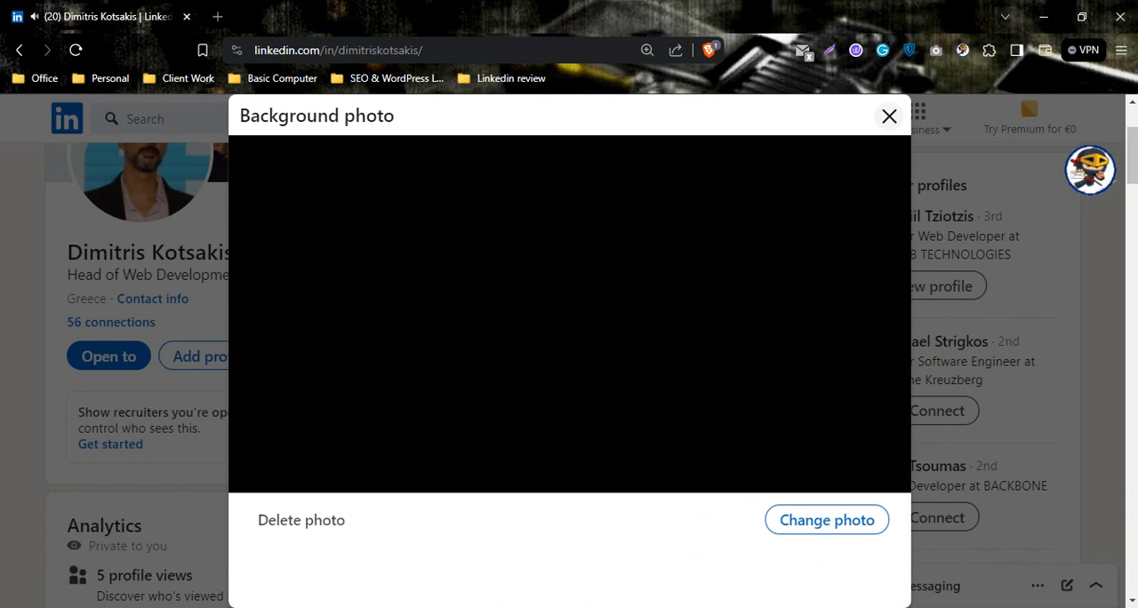
left_click(302, 520)
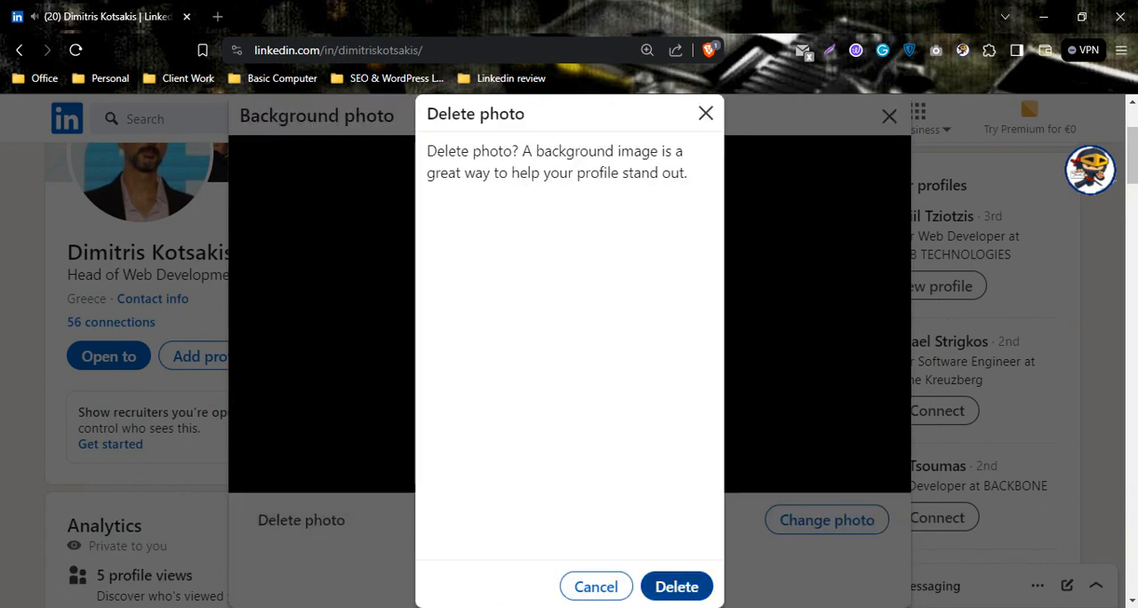
left_click(677, 587)
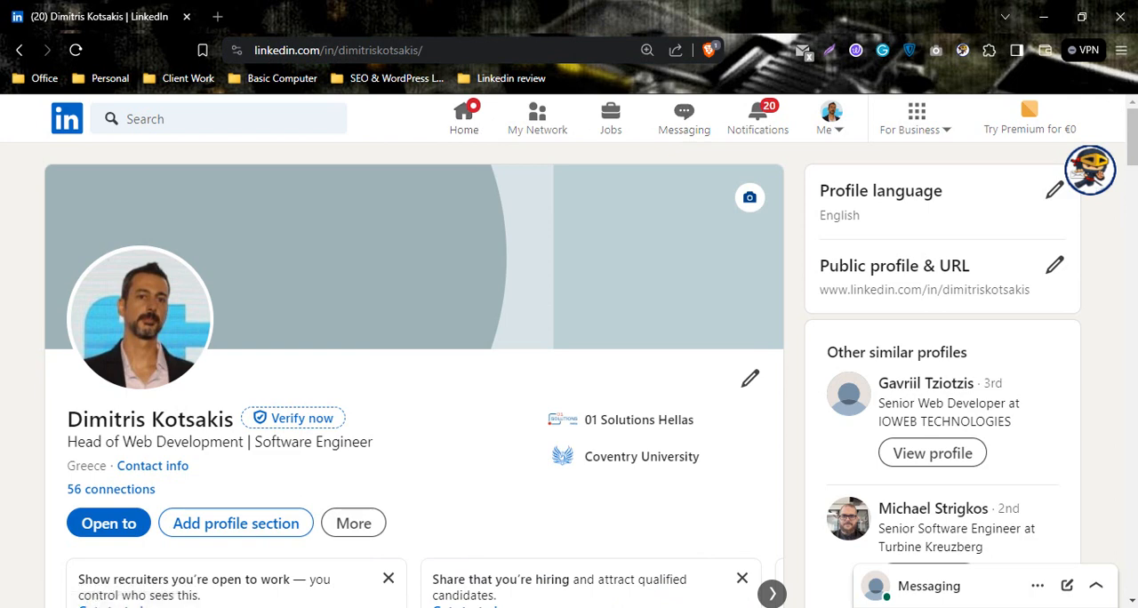
scroll(569, 356, "down", 1)
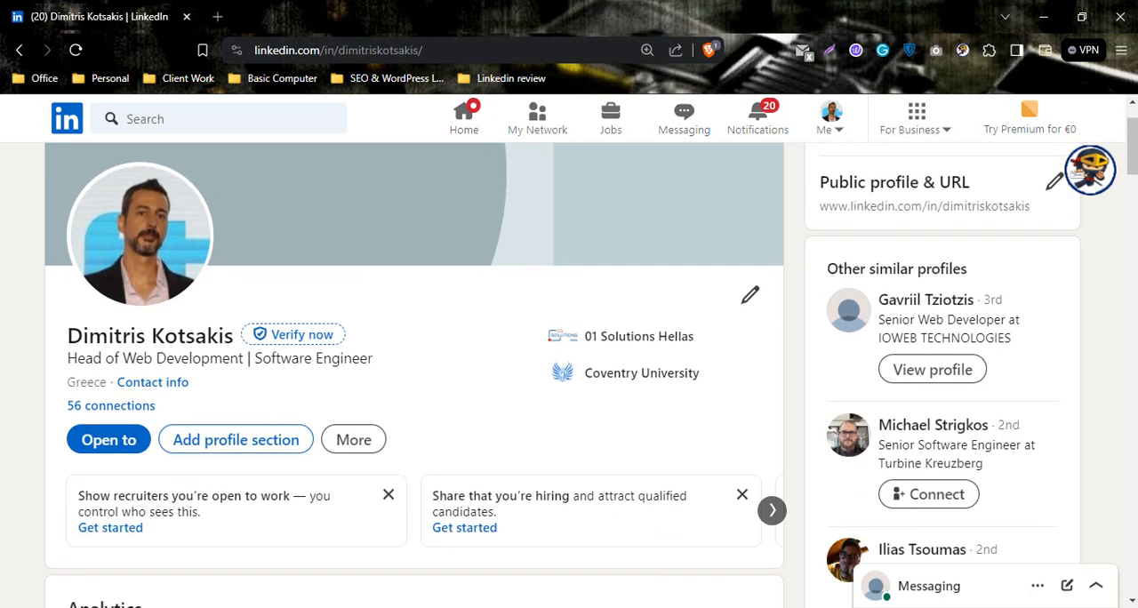
- Switch to the Chrome window with the Google Meet call, search for wikipedia in a new tab and open the Wikipedia site
mouse_move(508, 607)
left_click(425, 555)
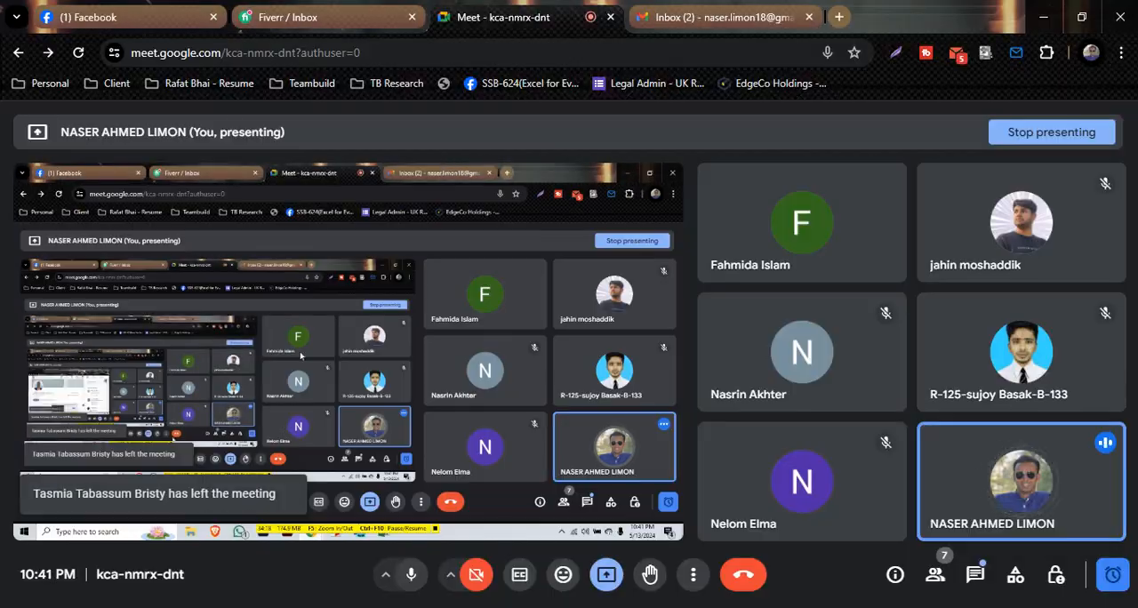
left_click(838, 17)
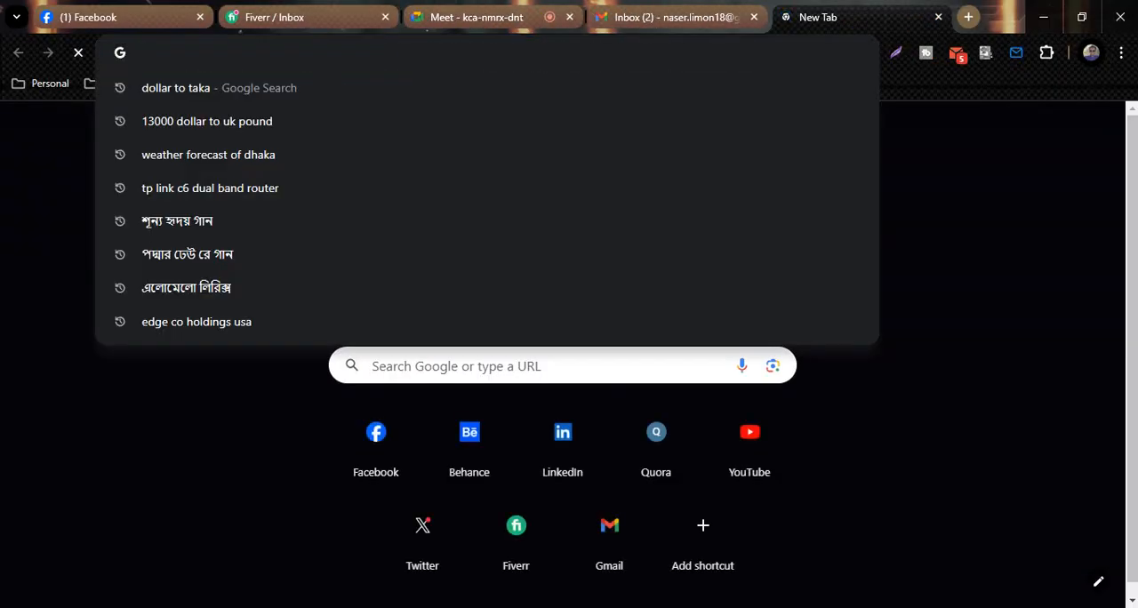
type("wikipedia")
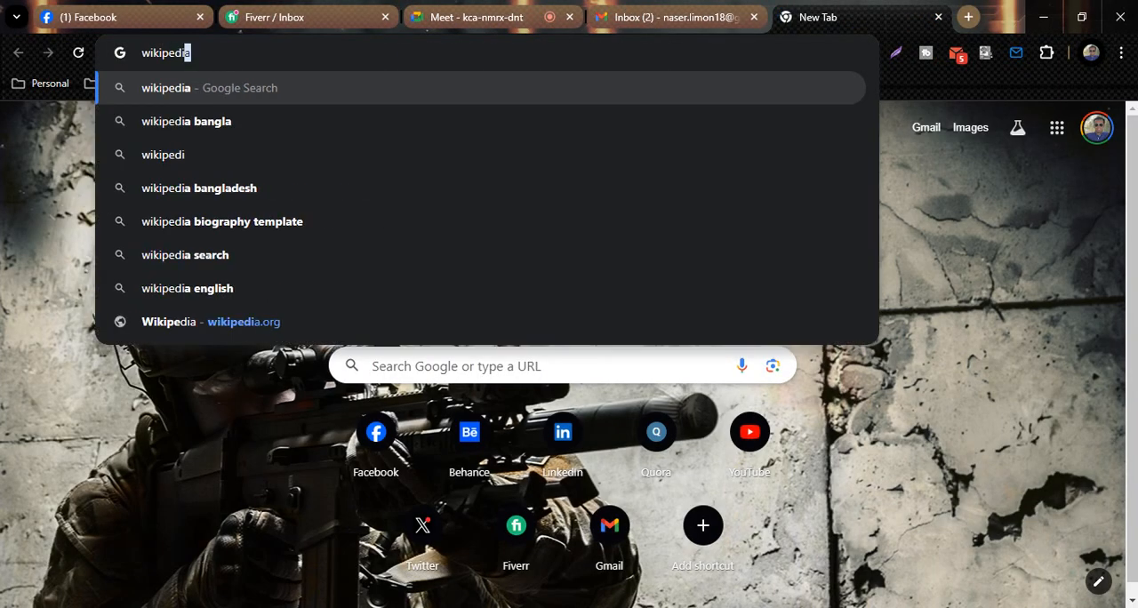
key("Return")
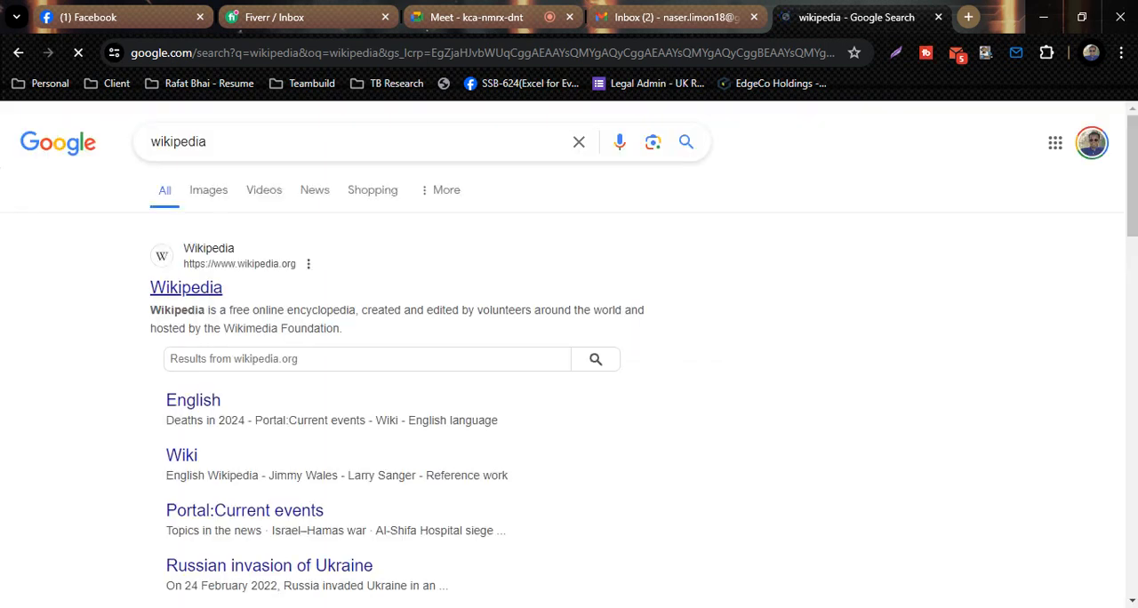
left_click(186, 287)
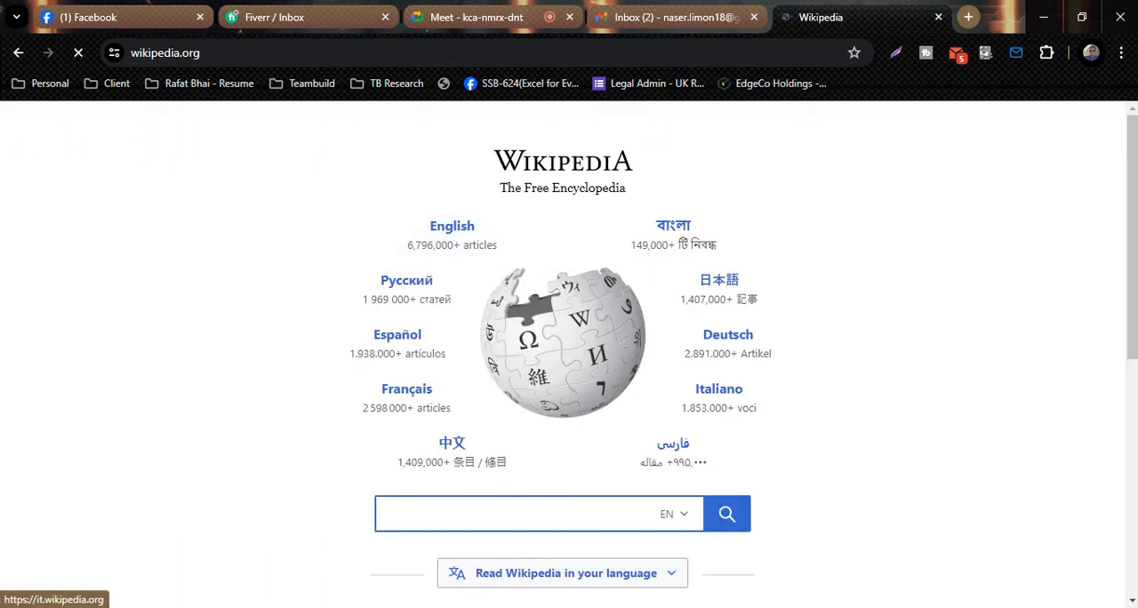
- Search Wikipedia for dhaka and view the introduction of the Dhaka article
type("dhaka")
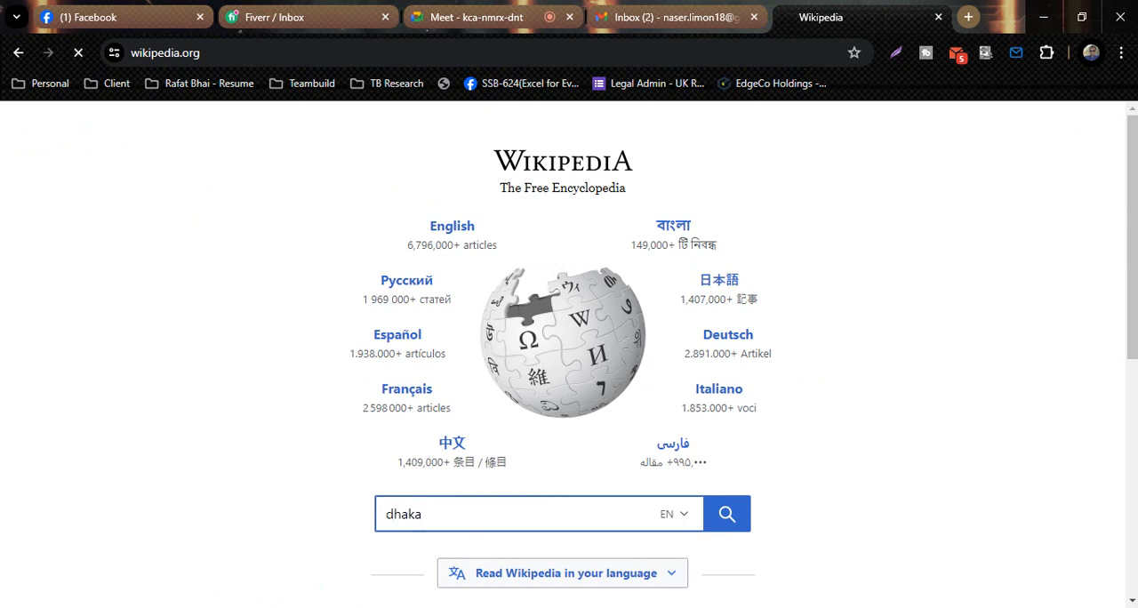
key("Return")
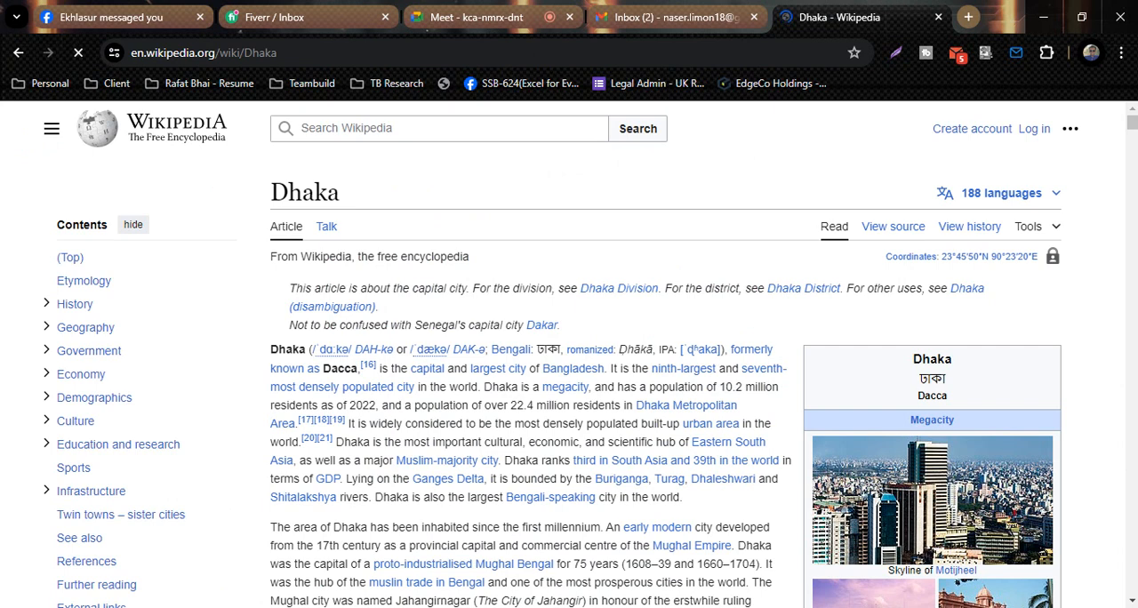
scroll(676, 377, "down", 1)
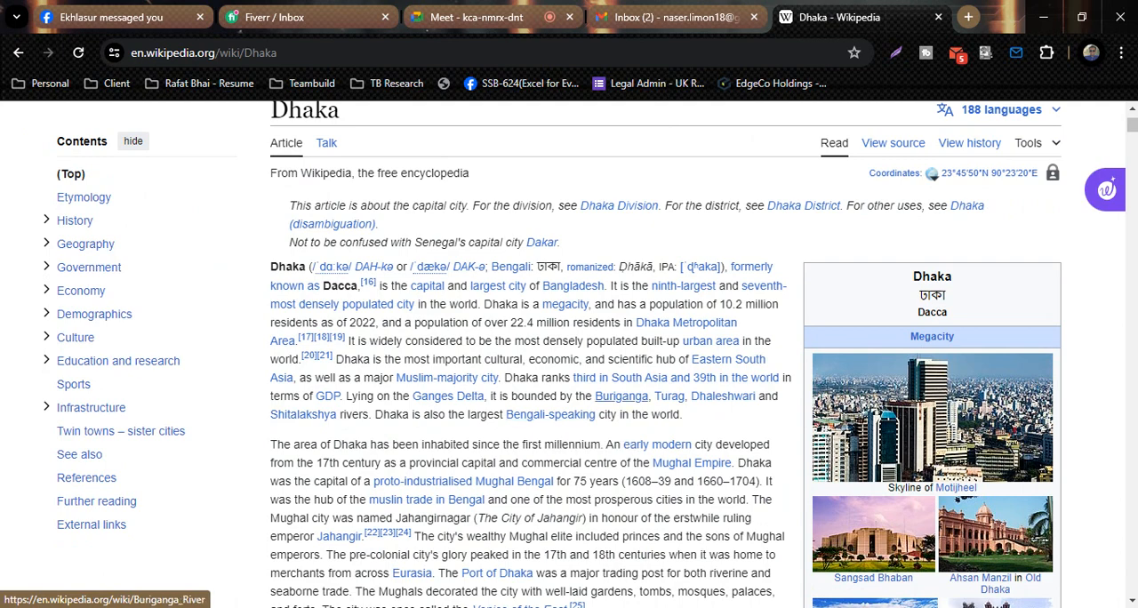
- Preview the introduction's links, open the South Asia and world GDP ranking link in a new tab, and close both Wikipedia tabs
mouse_move(618, 397)
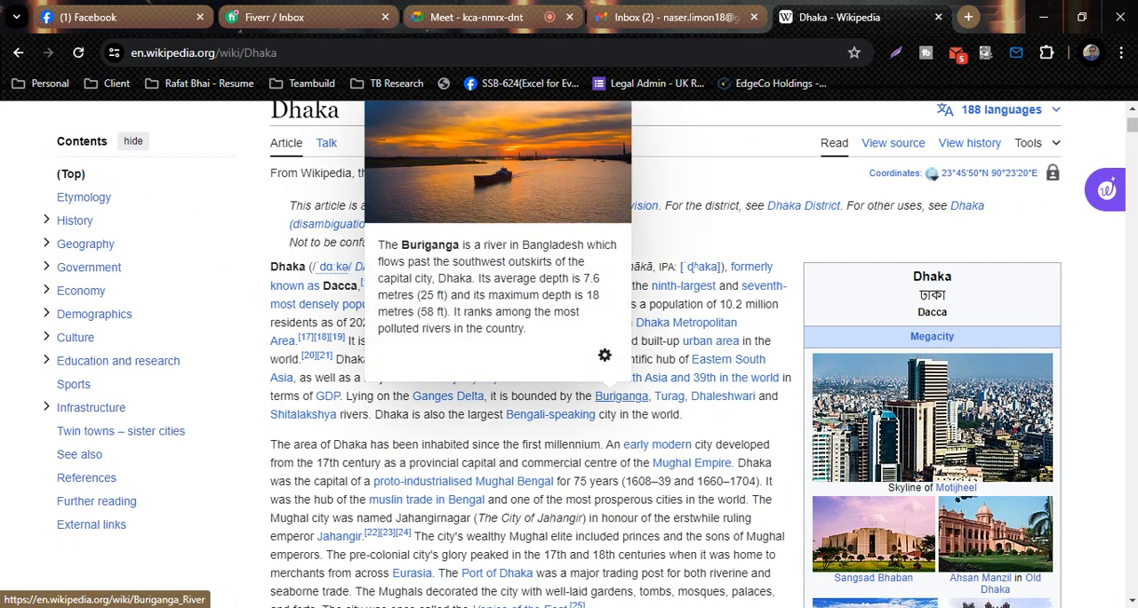
mouse_move(638, 378)
right_click(690, 382)
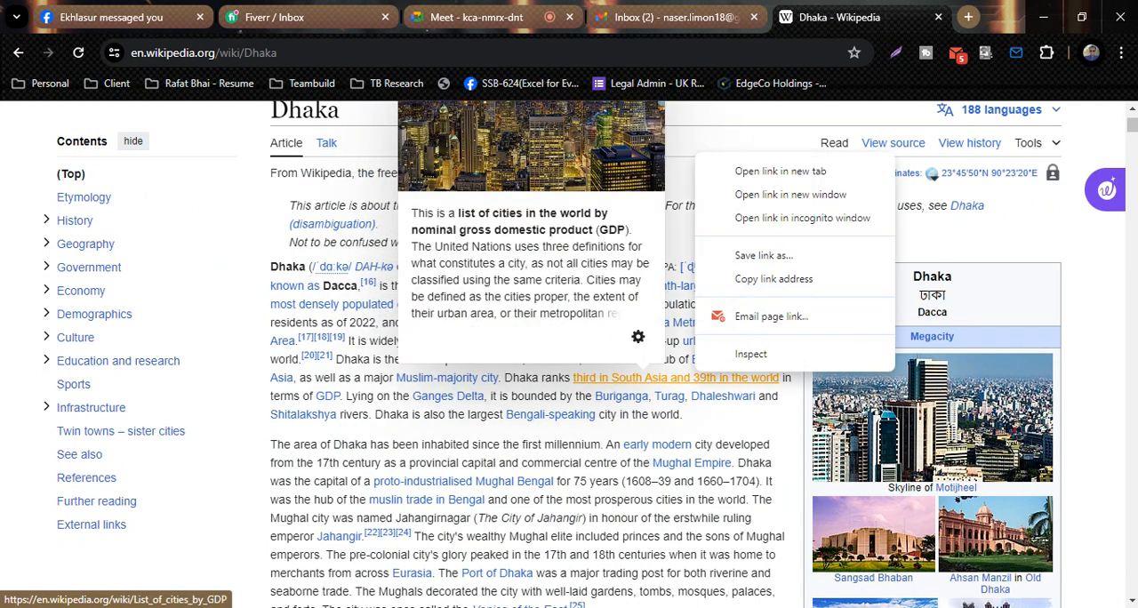
left_click(755, 170)
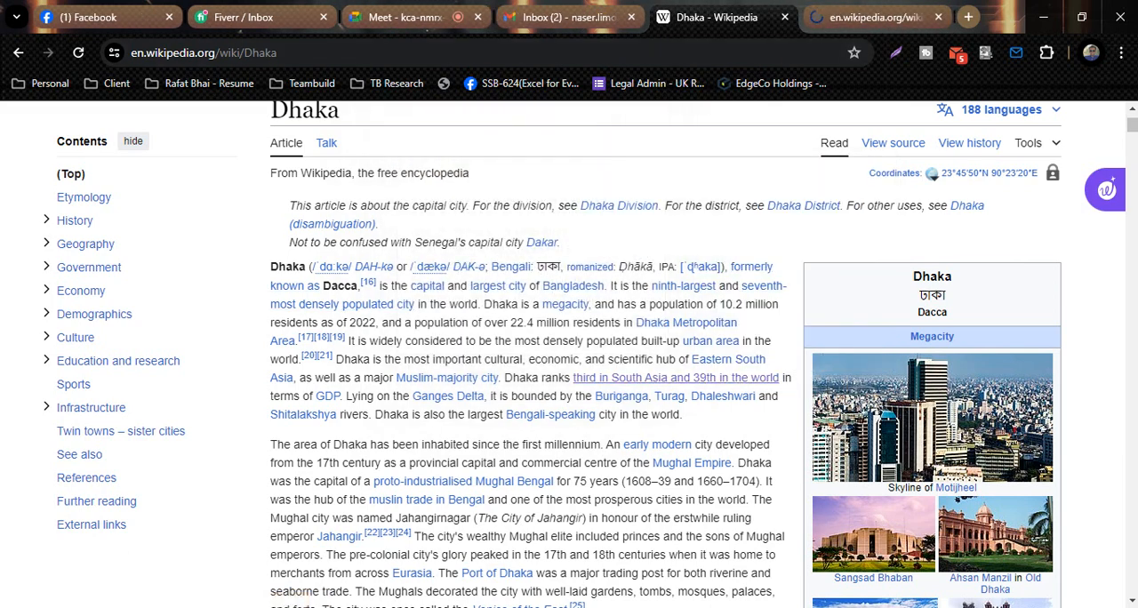
mouse_move(605, 377)
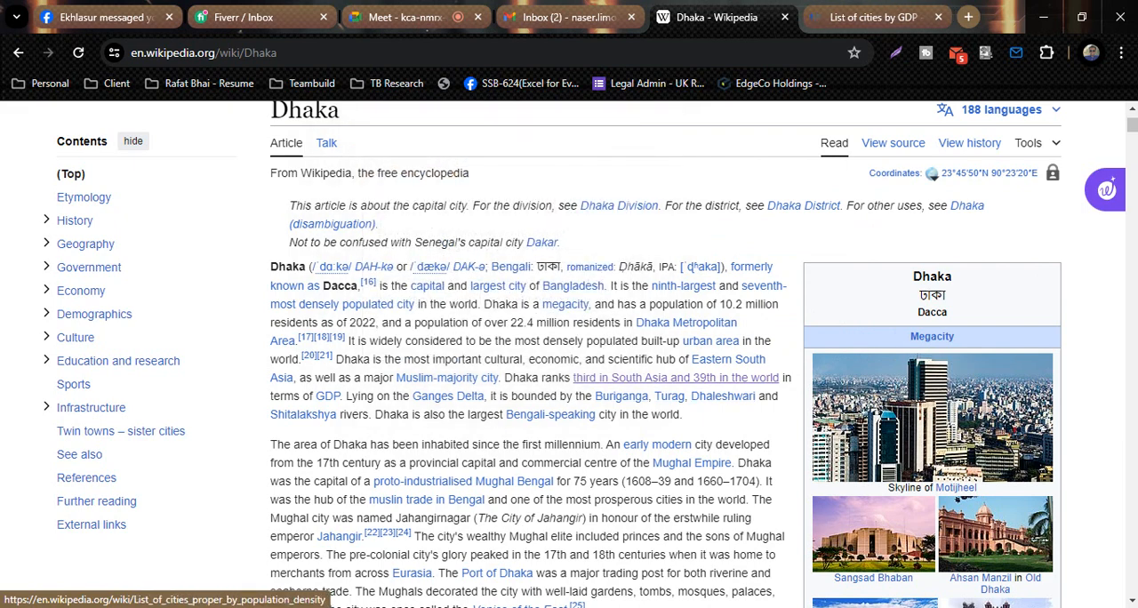
left_click(874, 17)
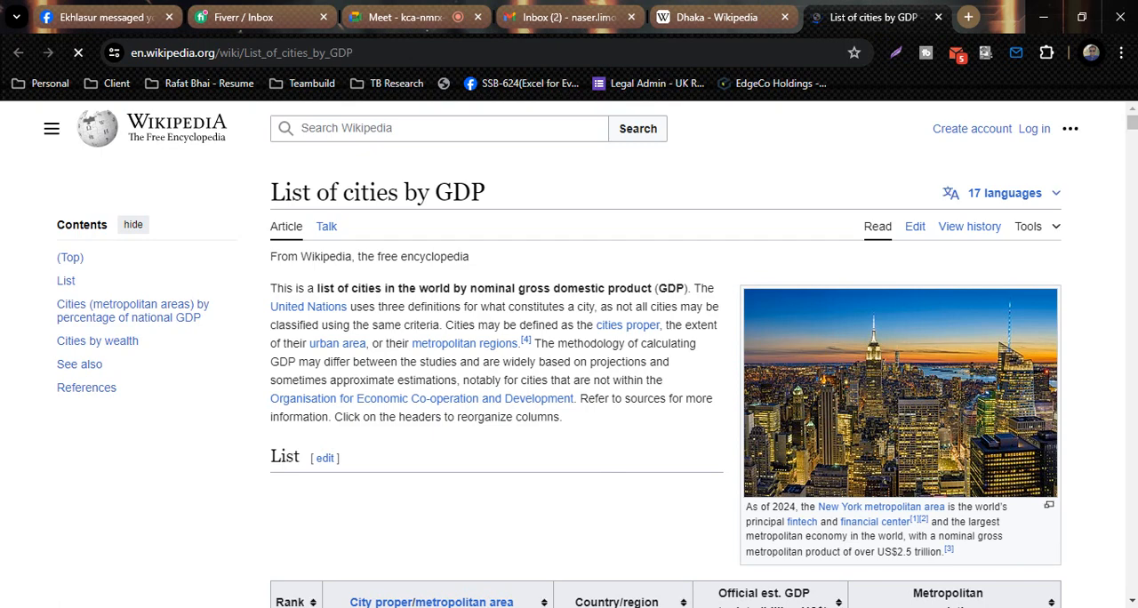
key("ctrl+w")
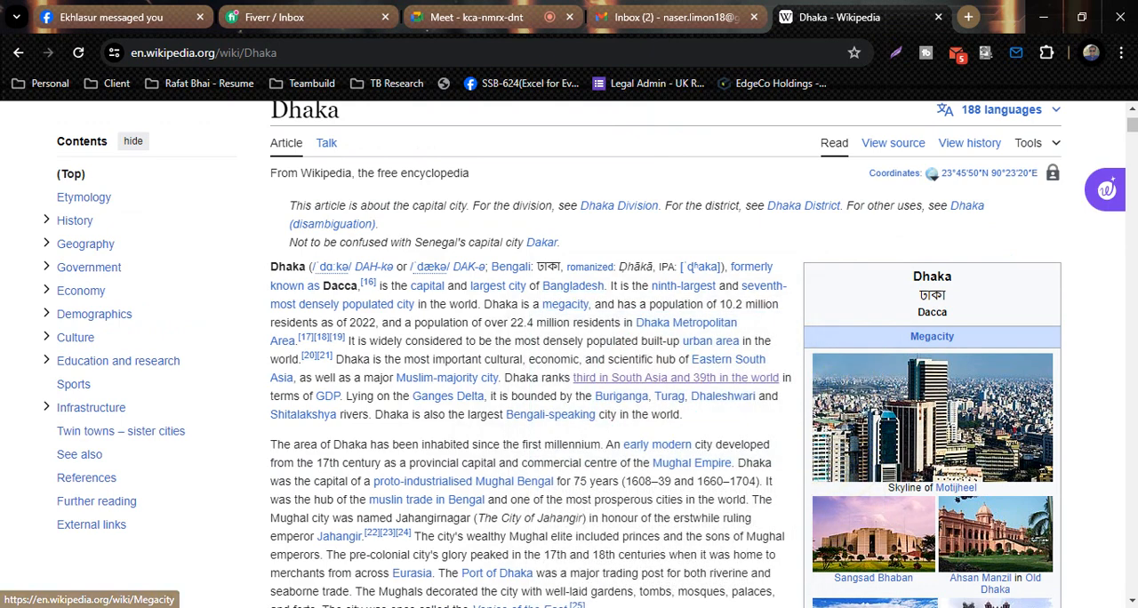
scroll(566, 304, "down", 1)
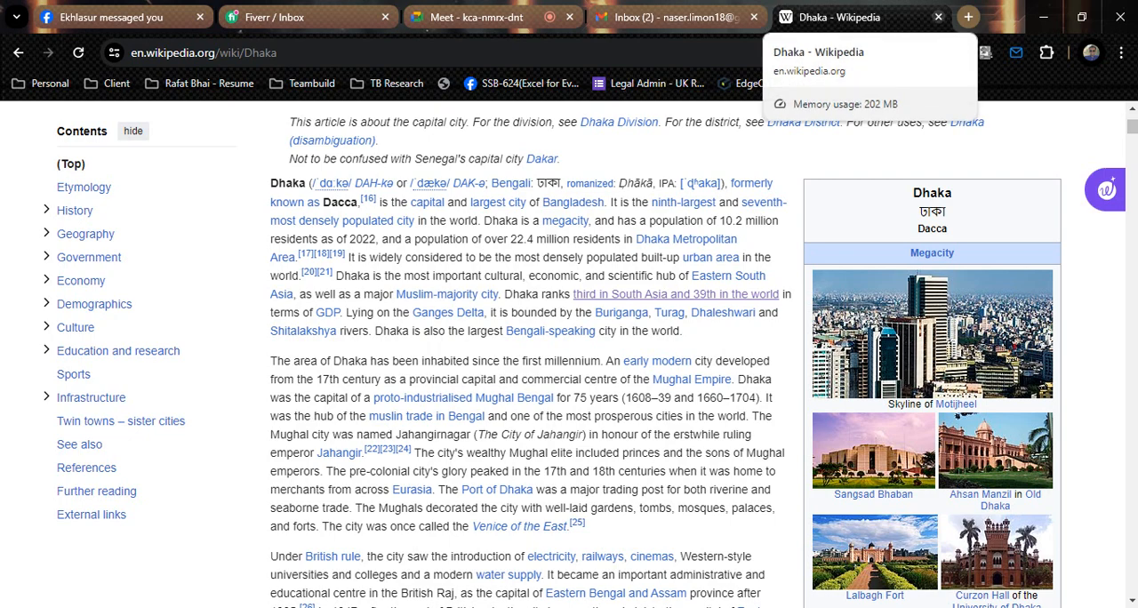
left_click(939, 17)
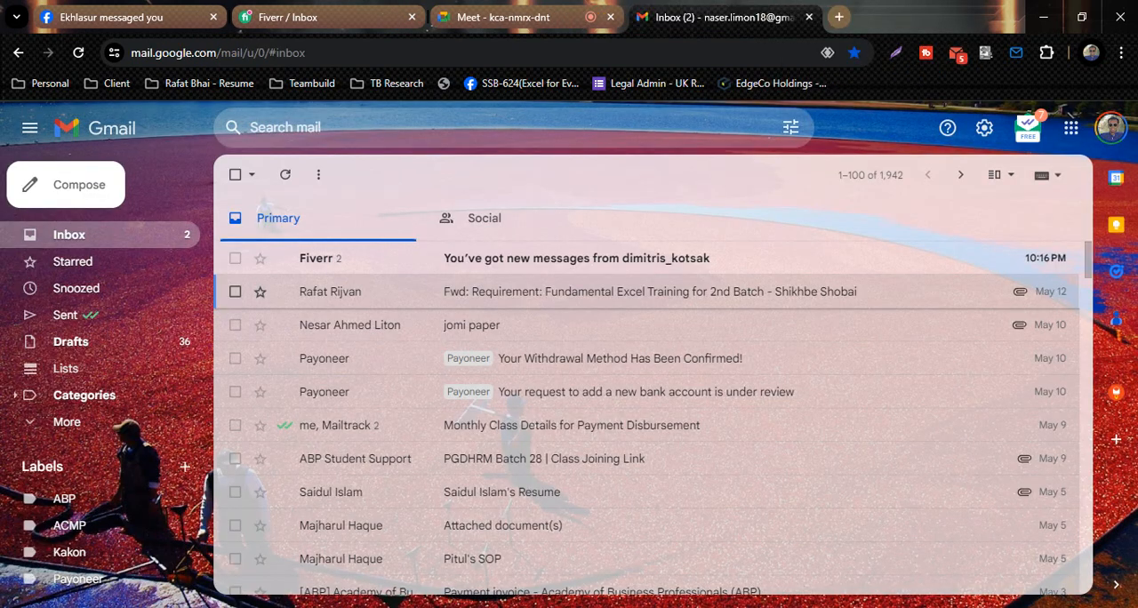
- Switch to the Excel salary workbook, clear cell Z3, and centre column Z both horizontally and vertically
key("alt+Tab")
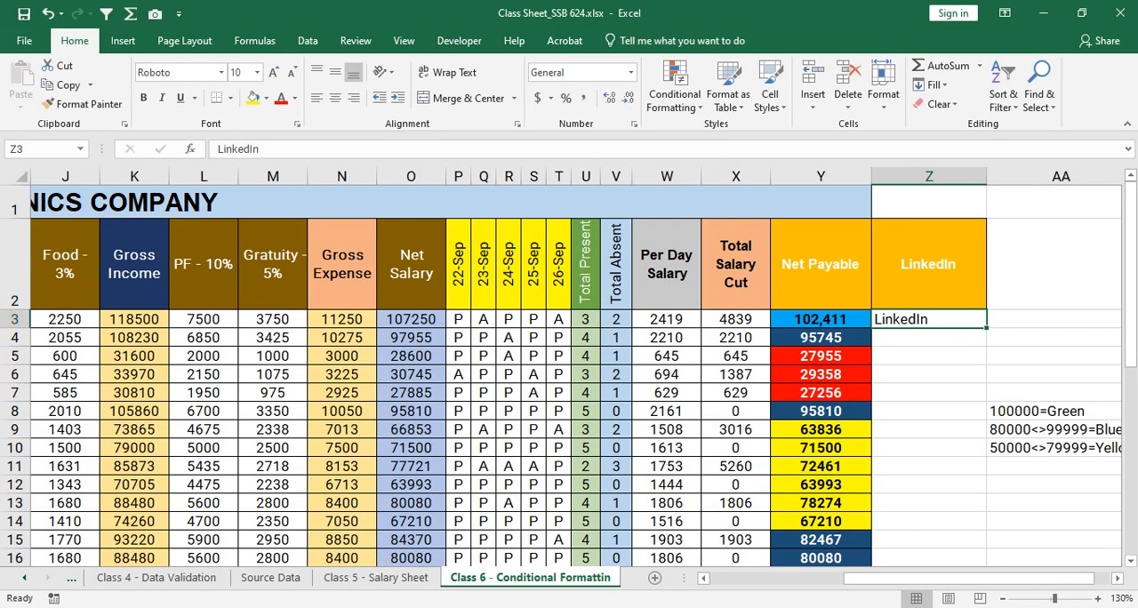
key("Delete")
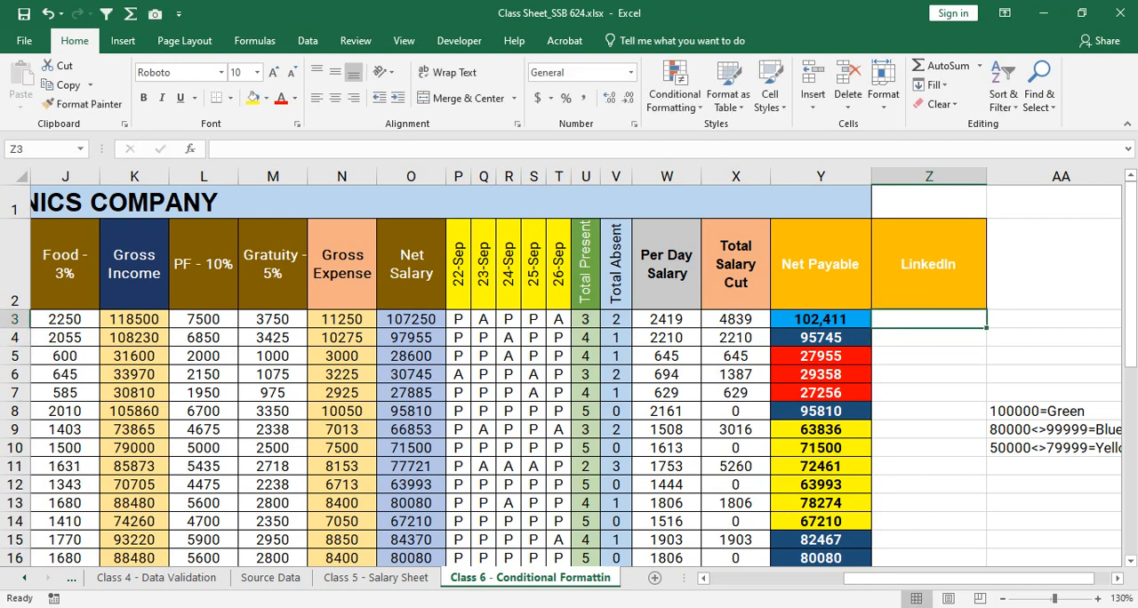
left_click(929, 203)
left_click(929, 176)
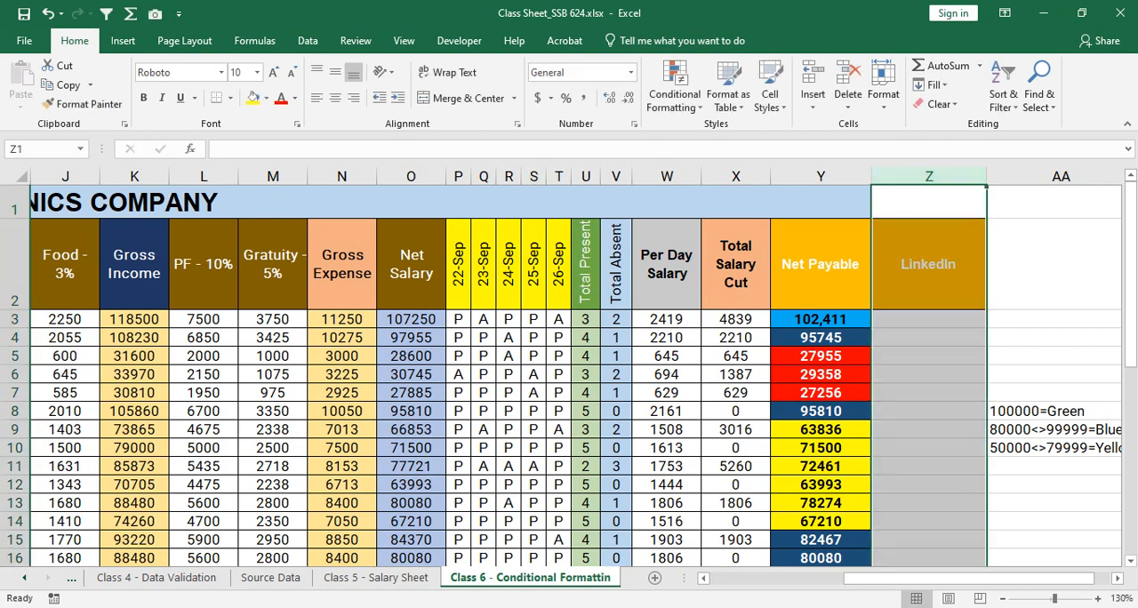
left_click(336, 98)
left_click(335, 72)
- Enter Linkedin in cell Z3 and fill it down the LinkedIn column to row 20
left_click(929, 319)
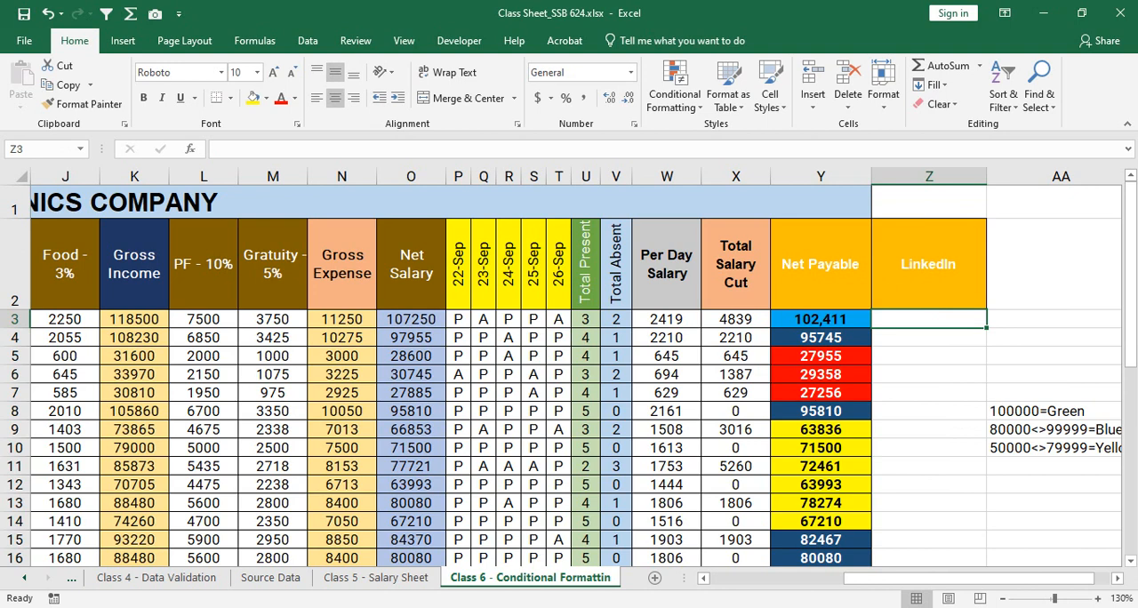
type("Linkedin")
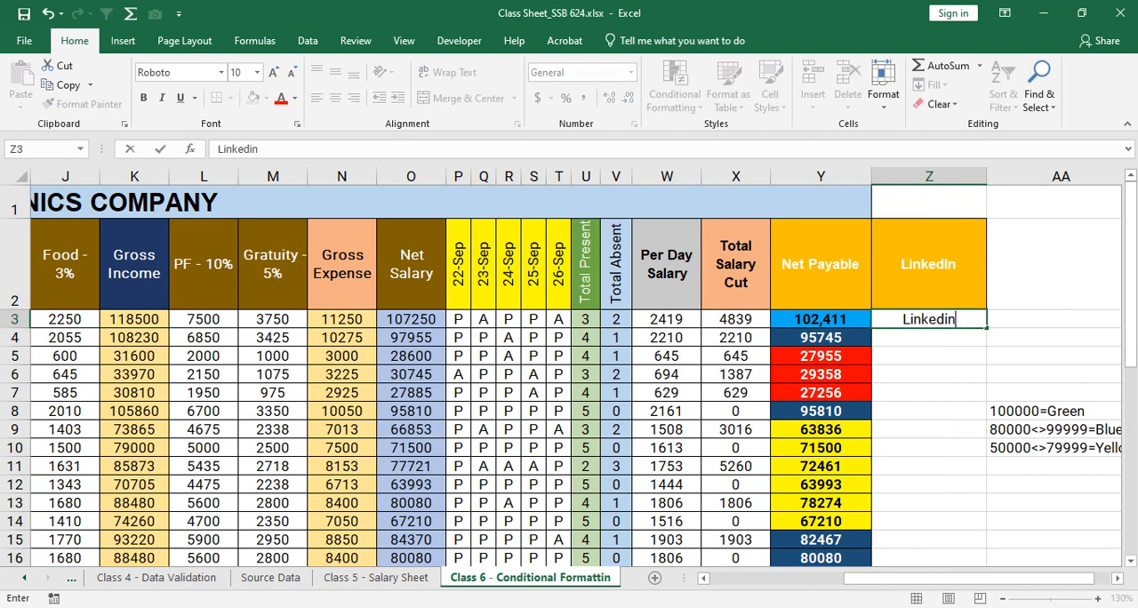
key("ctrl+Return")
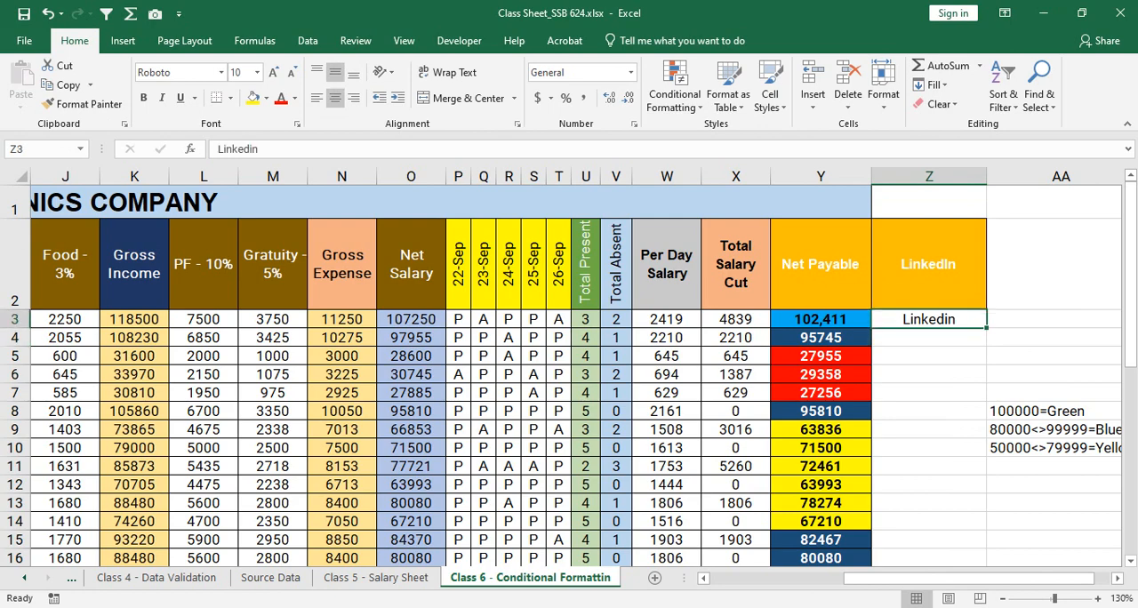
left_click_drag(986, 328, 987, 516)
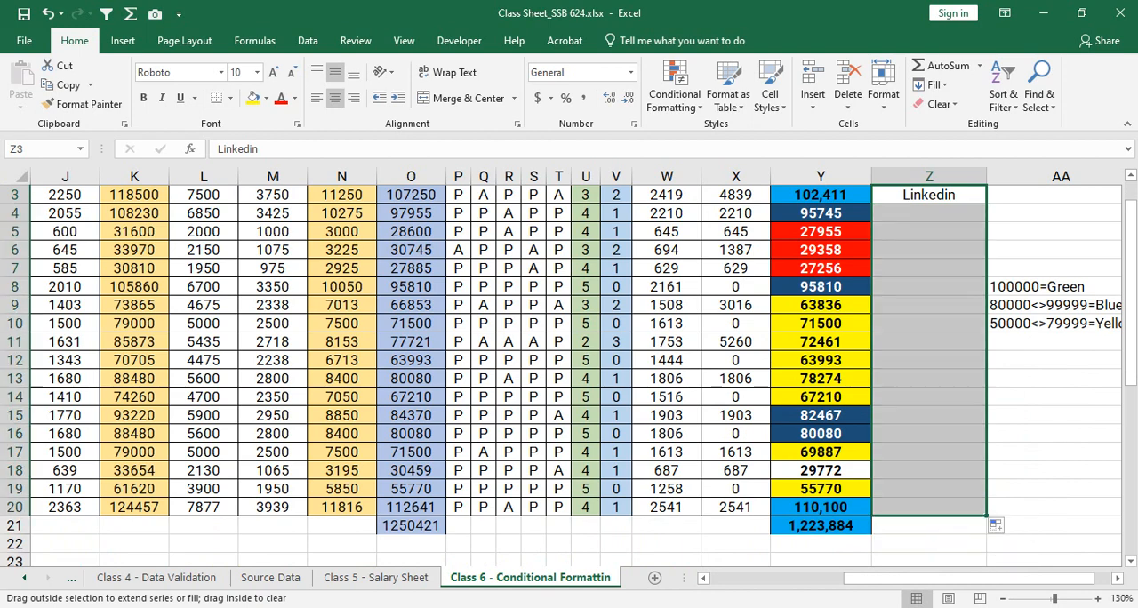
left_click(929, 343)
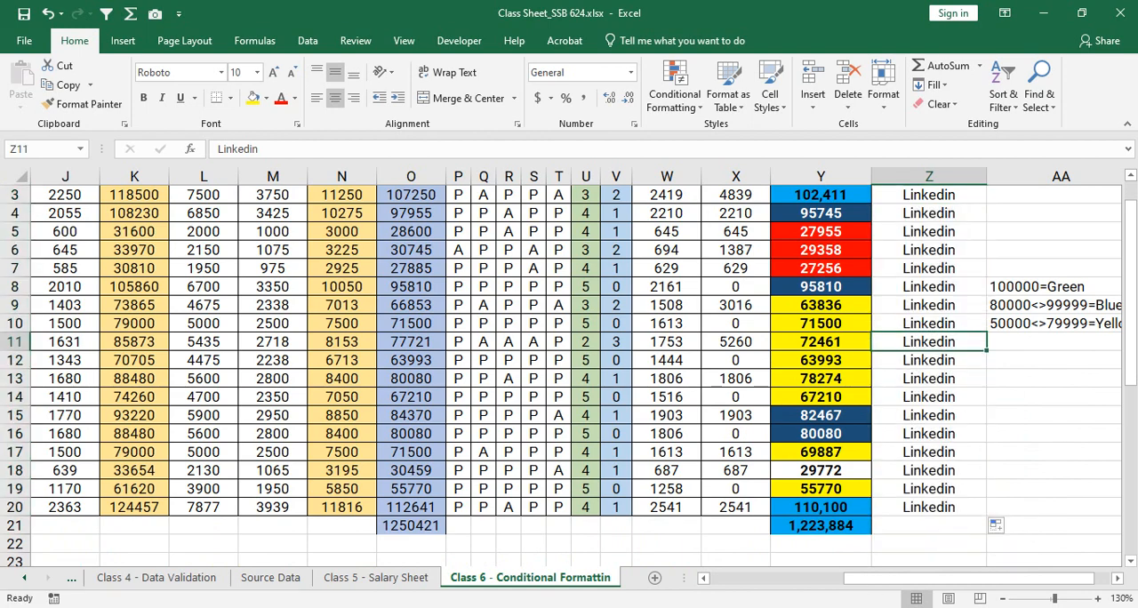
- Open the Insert Hyperlink dialog for cell Z3 and move it clear of the LinkedIn column
scroll(929, 342, "up", 1)
left_click(929, 319)
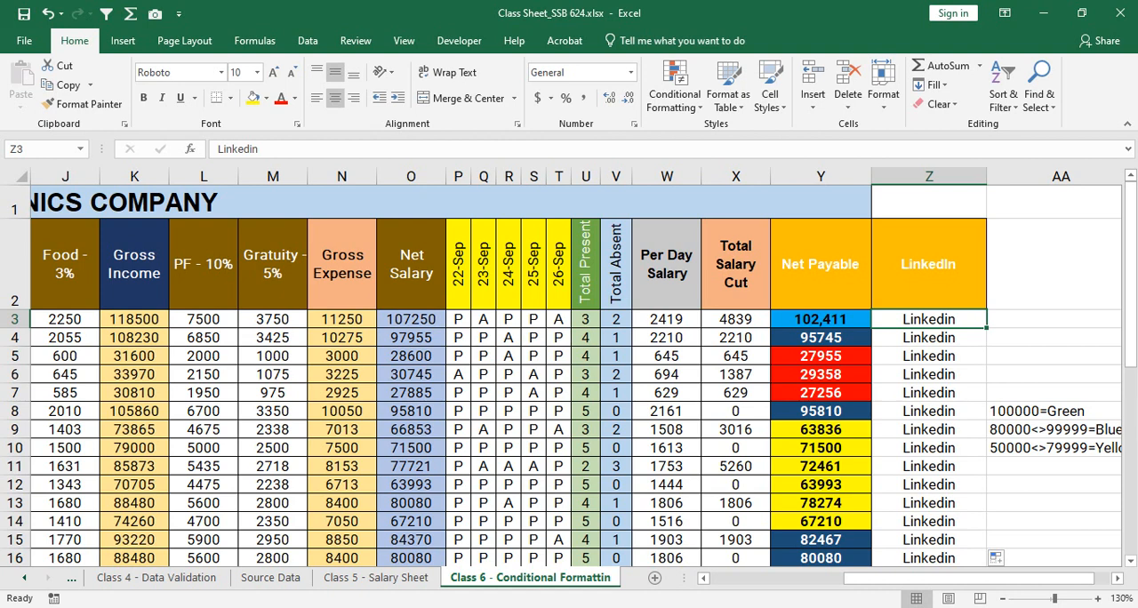
right_click(926, 320)
left_click(921, 320)
right_click(915, 320)
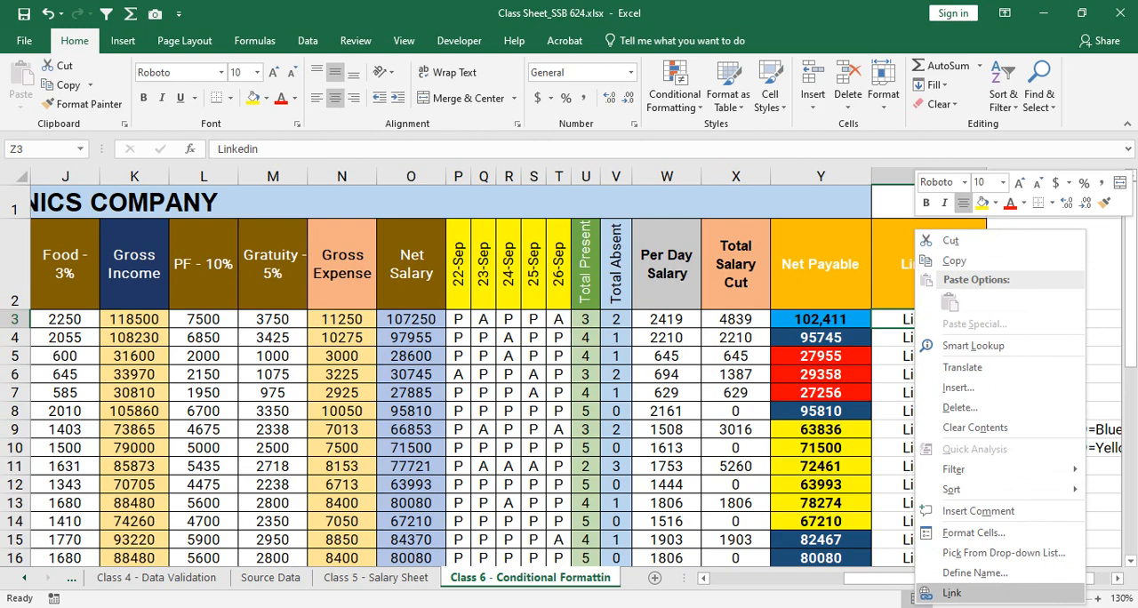
left_click(952, 593)
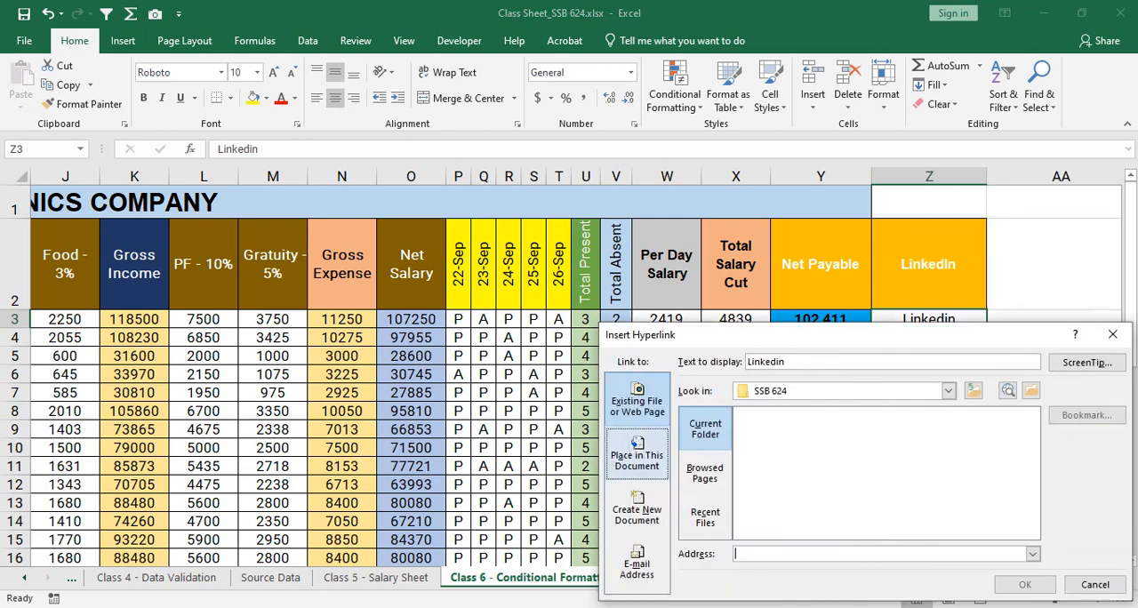
left_click_drag(842, 330, 447, 196)
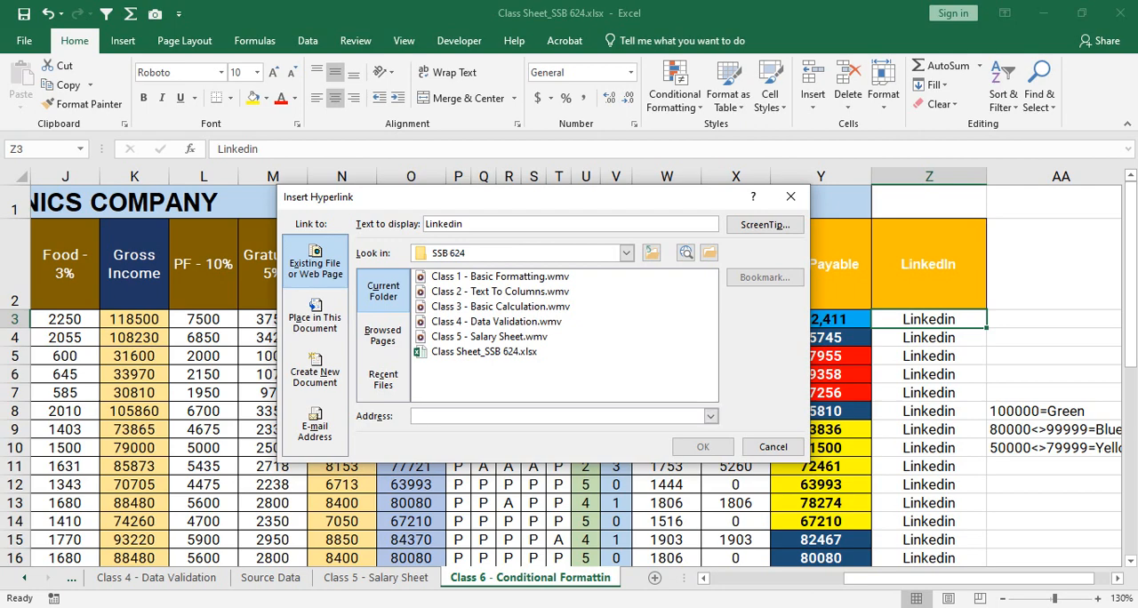
- Copy the profile URL from the LinkedIn page in the browser and apply it as the hyperlink address of cell Z3
key("alt+Tab")
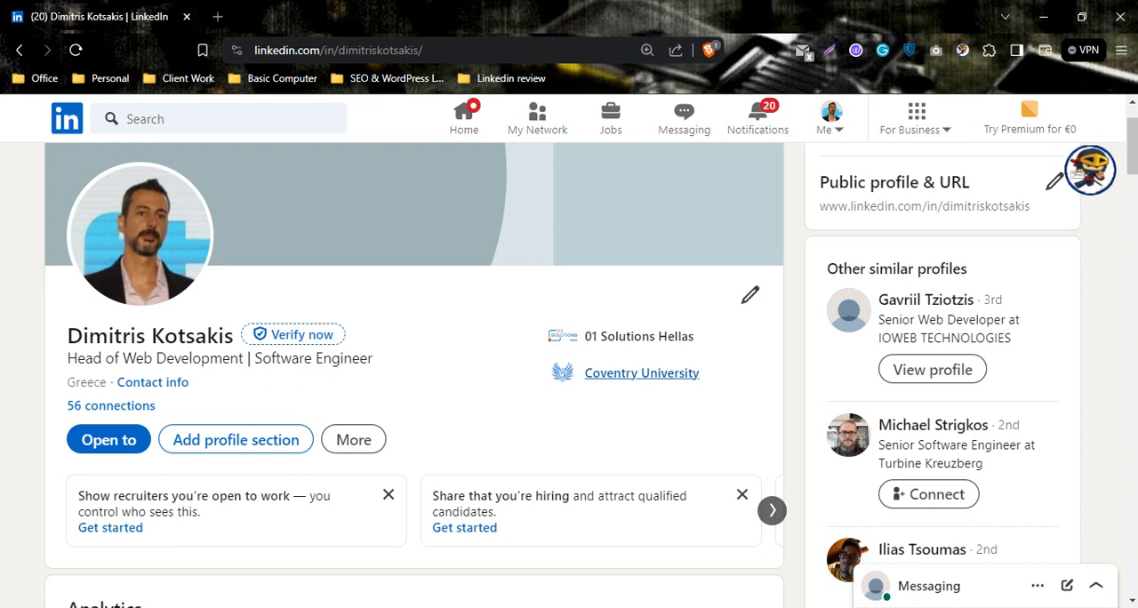
key("ctrl+l")
key("ctrl+c")
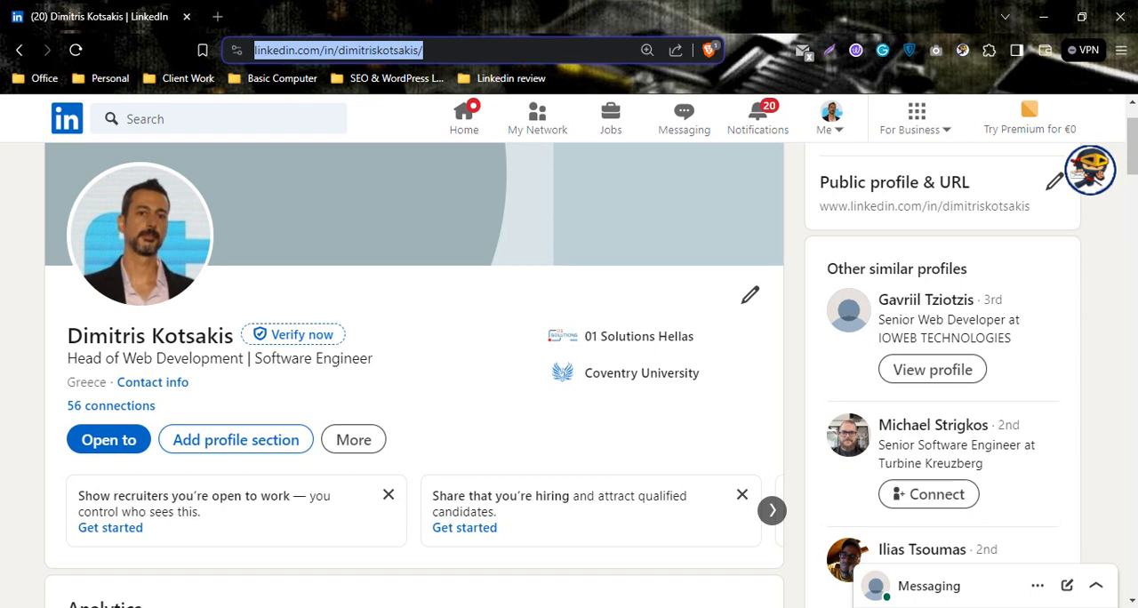
key("alt+Tab")
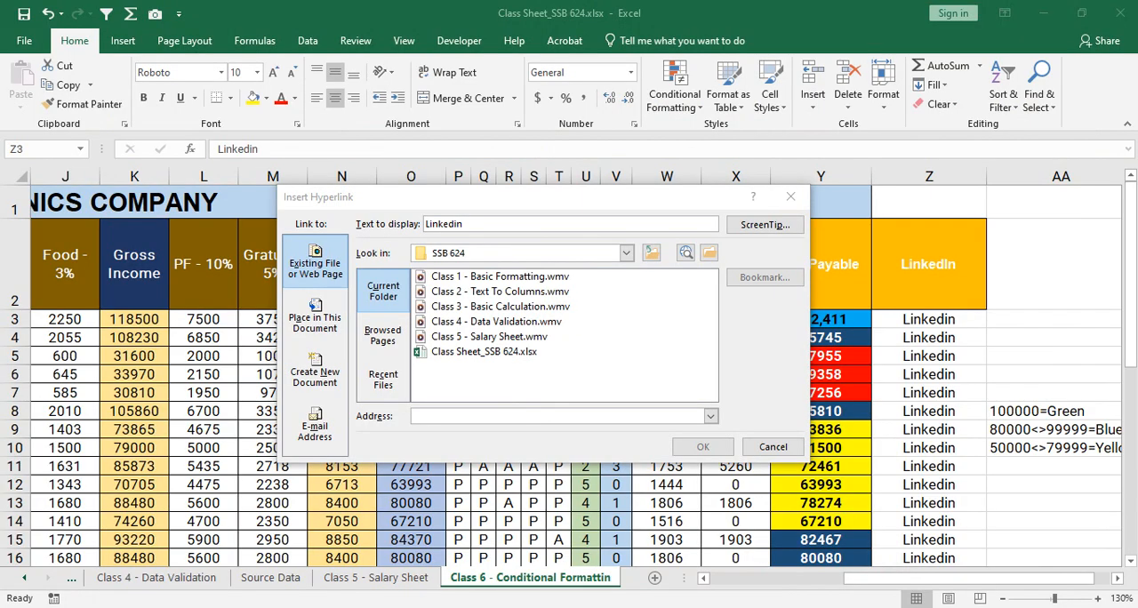
key("ctrl+v")
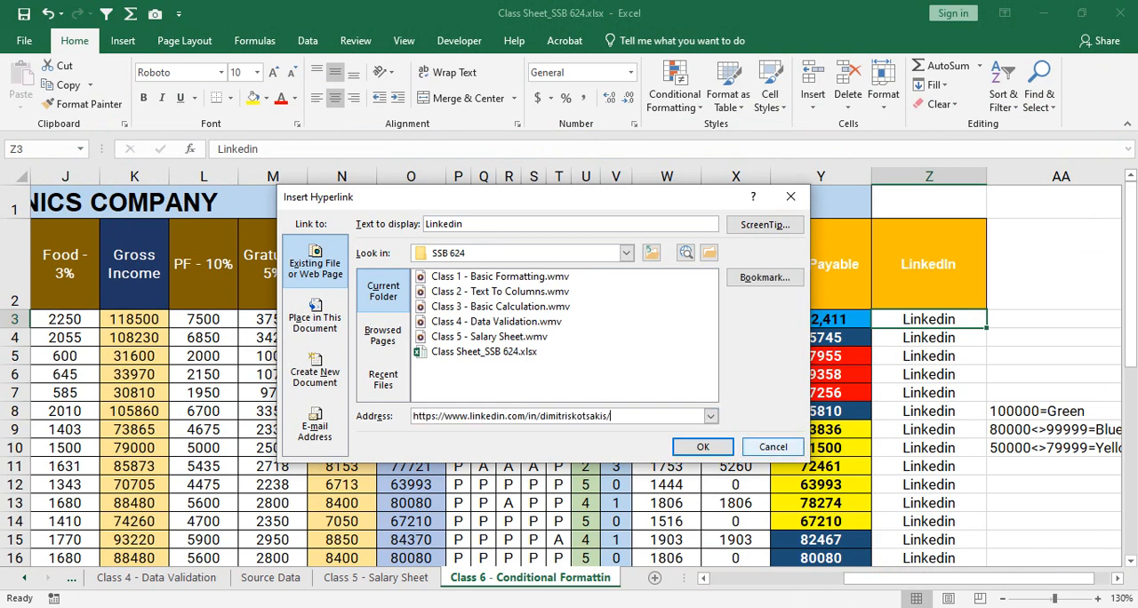
left_click(702, 448)
left_click(929, 357)
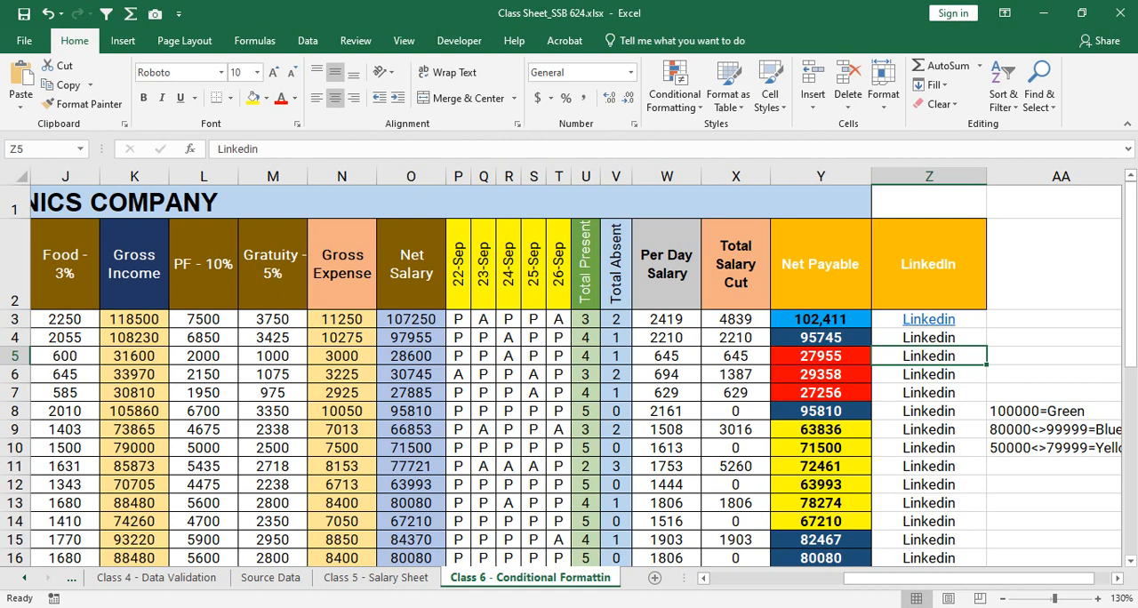
left_click(929, 319)
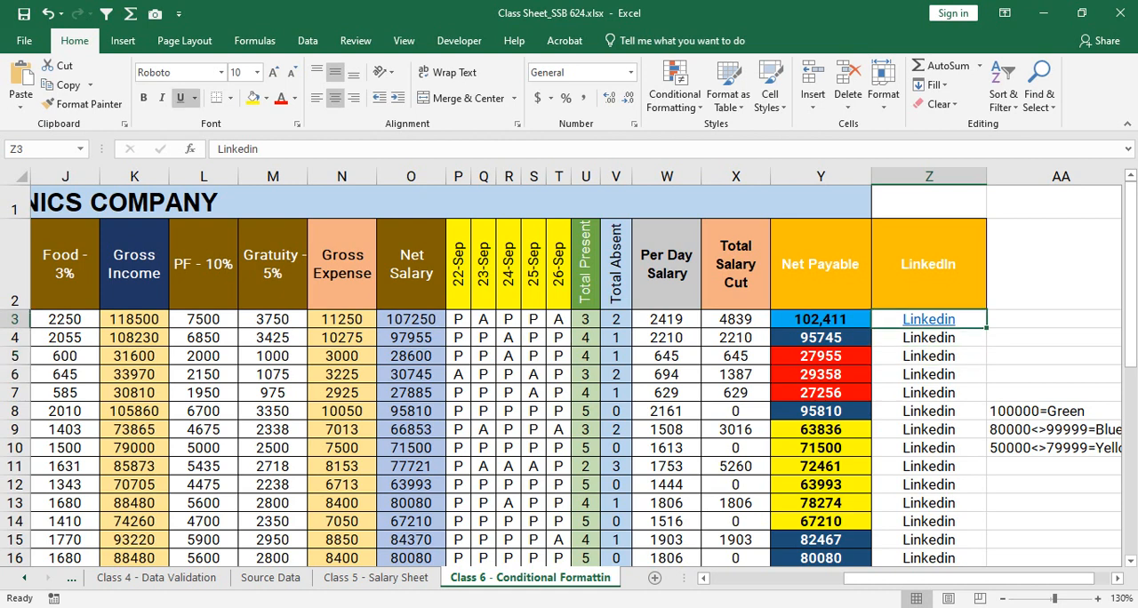
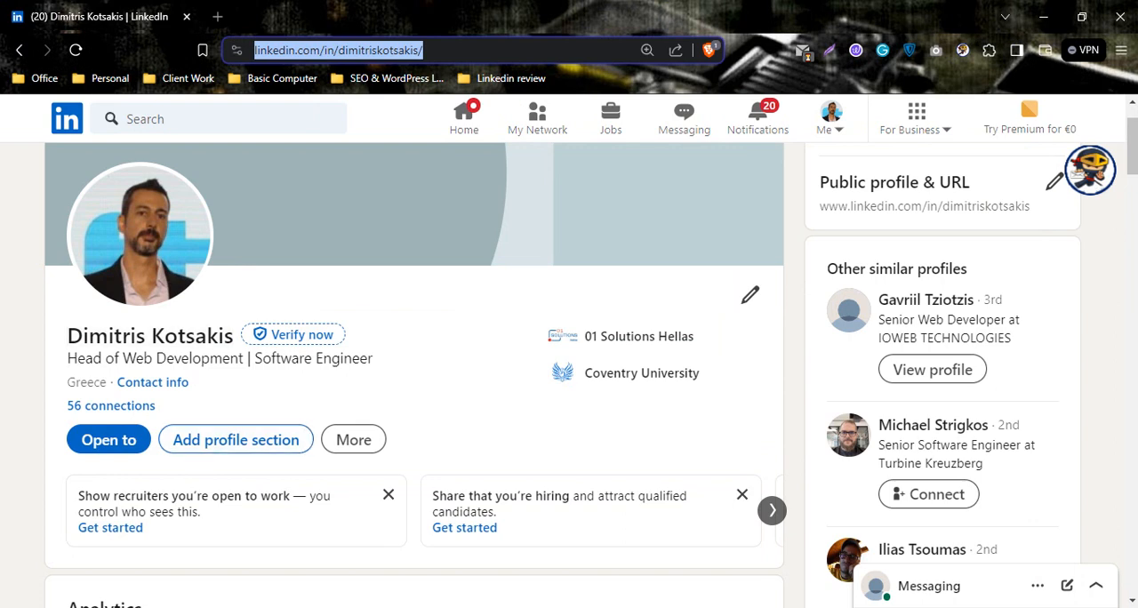
- Switch to the Chrome browser, view the LinkedIn profile page opened from the hyperlink, and return to the Excel workbook
left_click(507, 607)
left_click(417, 556)
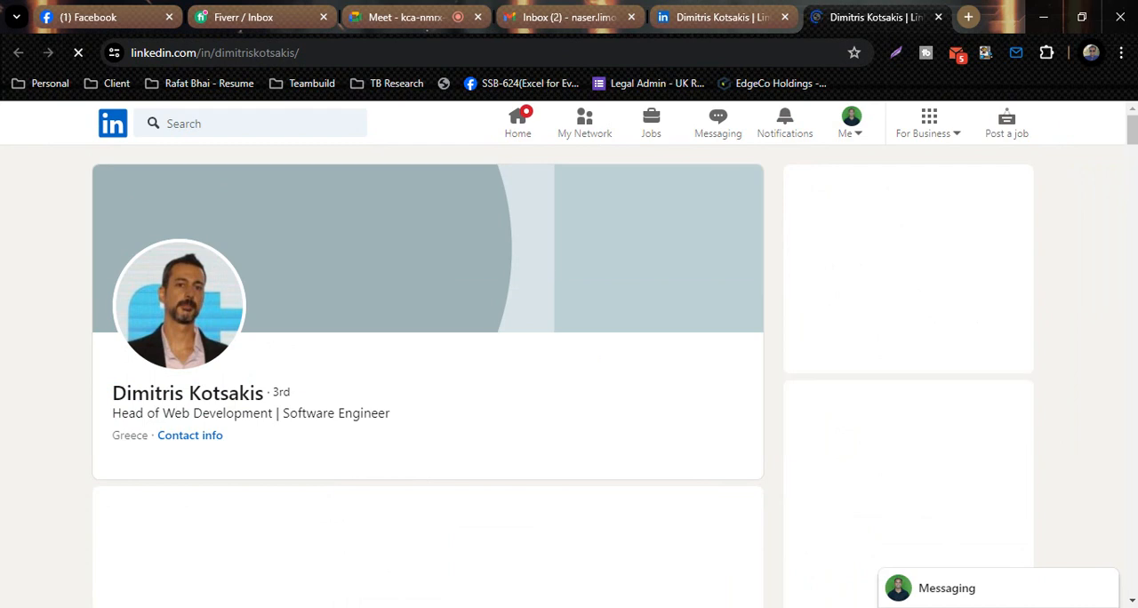
scroll(427, 356, "down", 3)
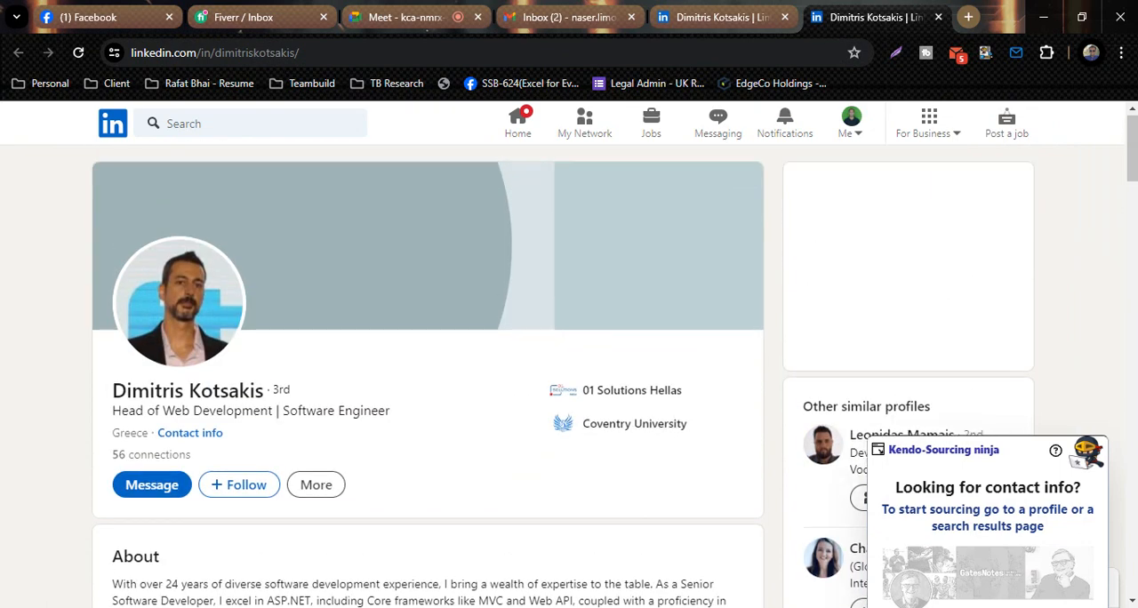
key("alt+Tab")
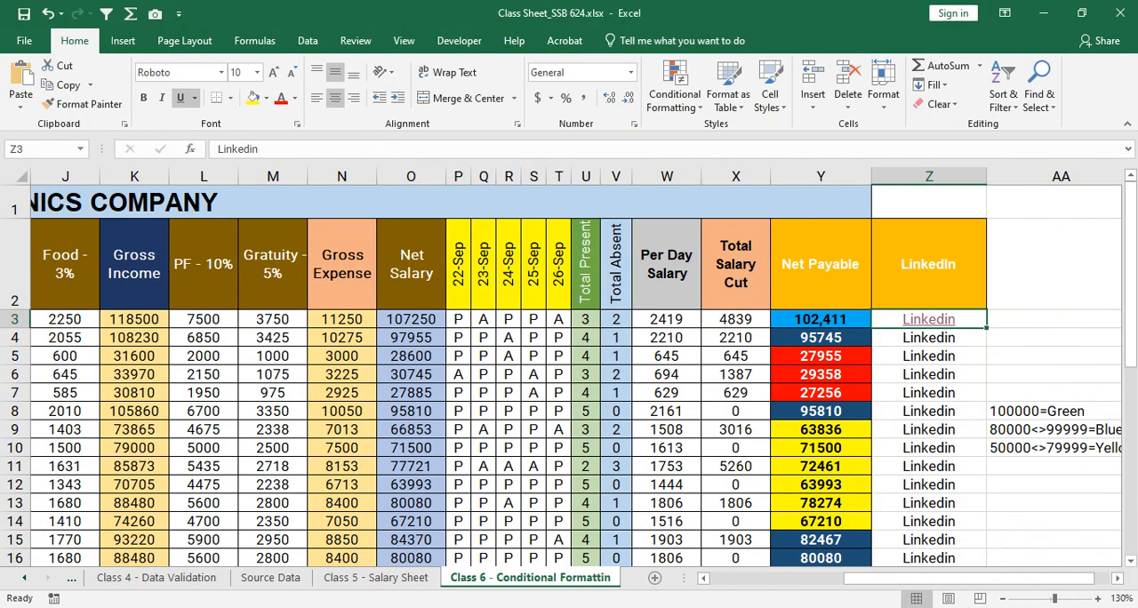
left_click(928, 338)
right_click(944, 338)
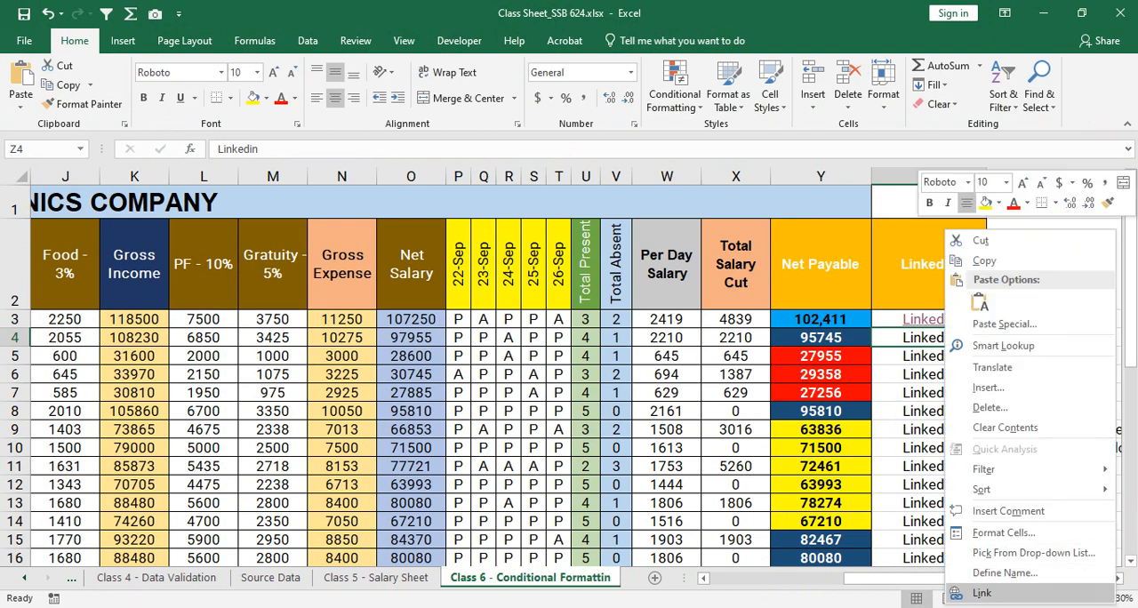
left_click(981, 593)
left_click_drag(871, 335, 461, 202)
left_click(701, 202)
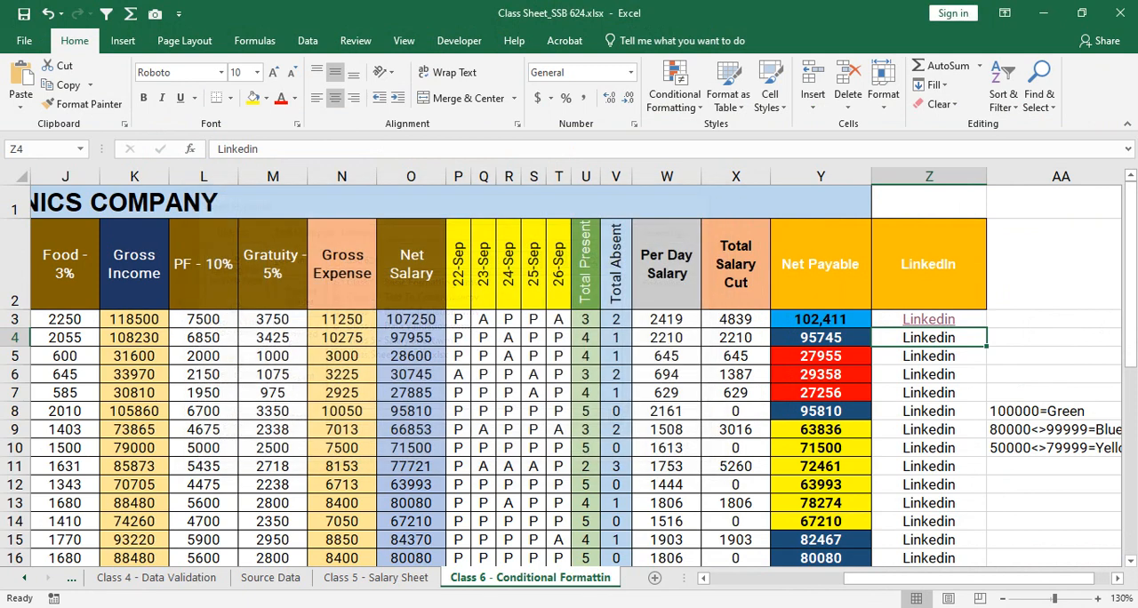
- Clear the contents of cells Z4 to Z20 in the LinkedIn column, keeping the linked cell Z3
left_click(931, 320)
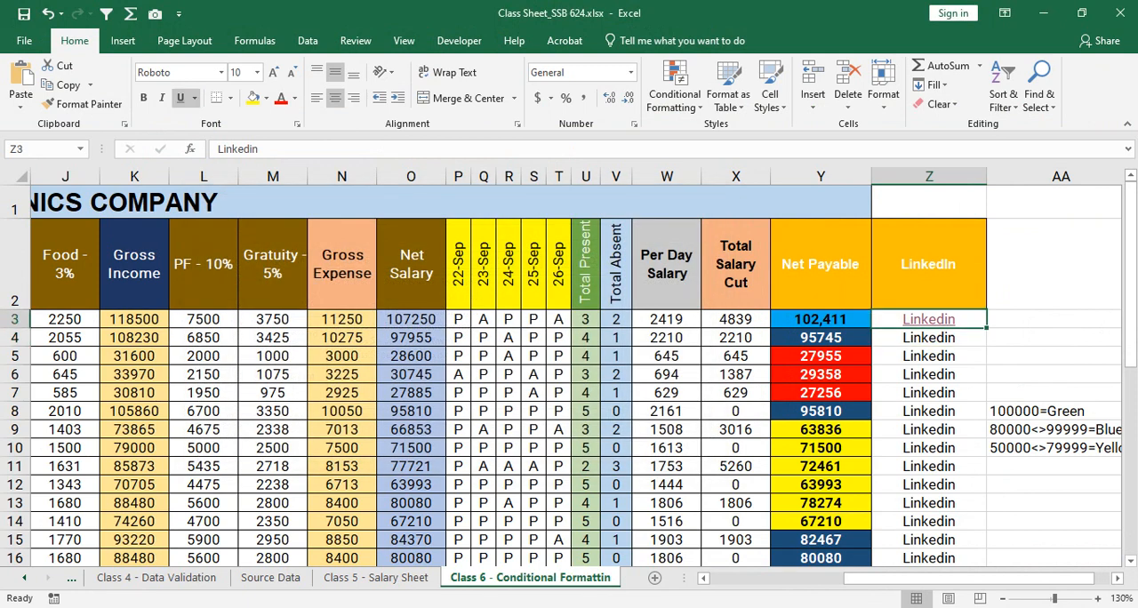
left_click(930, 338)
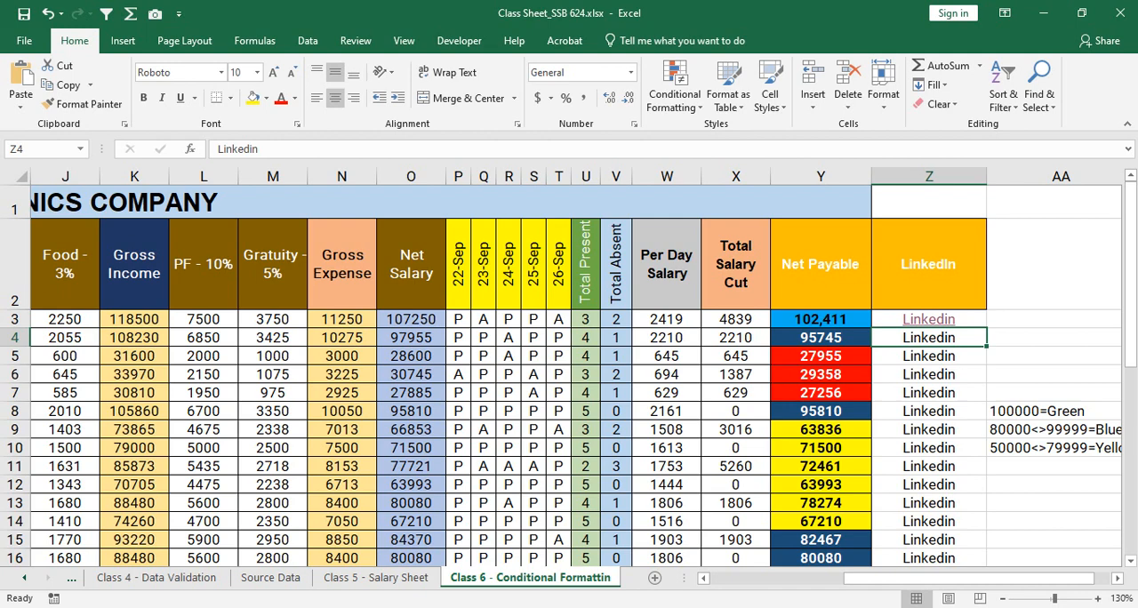
left_click_drag(928, 338, 928, 507)
right_click(920, 406)
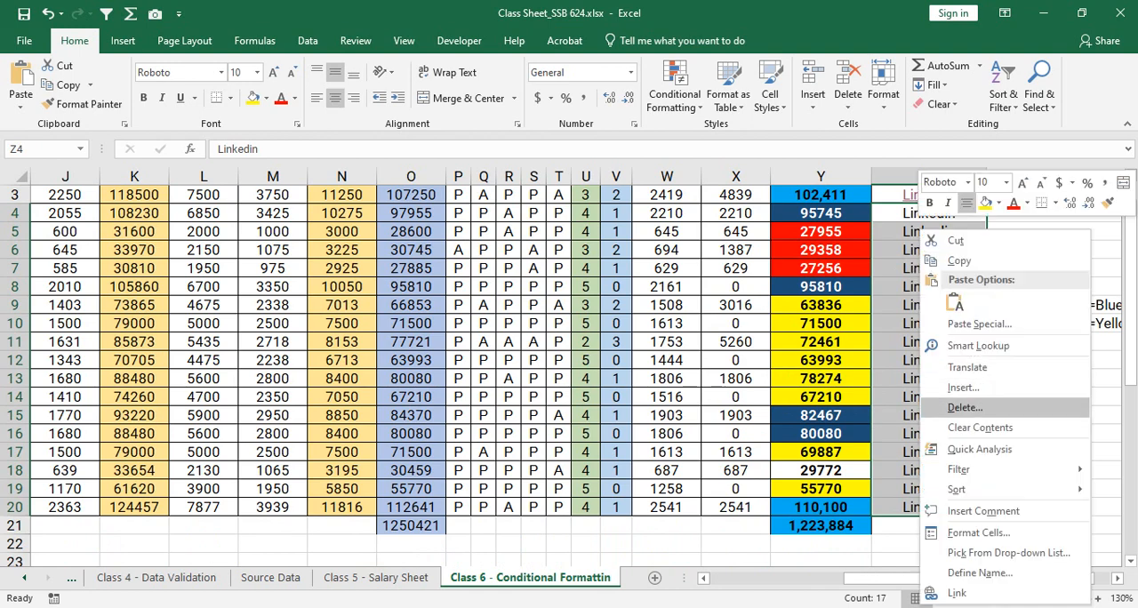
left_click(978, 428)
scroll(978, 428, "up", 2)
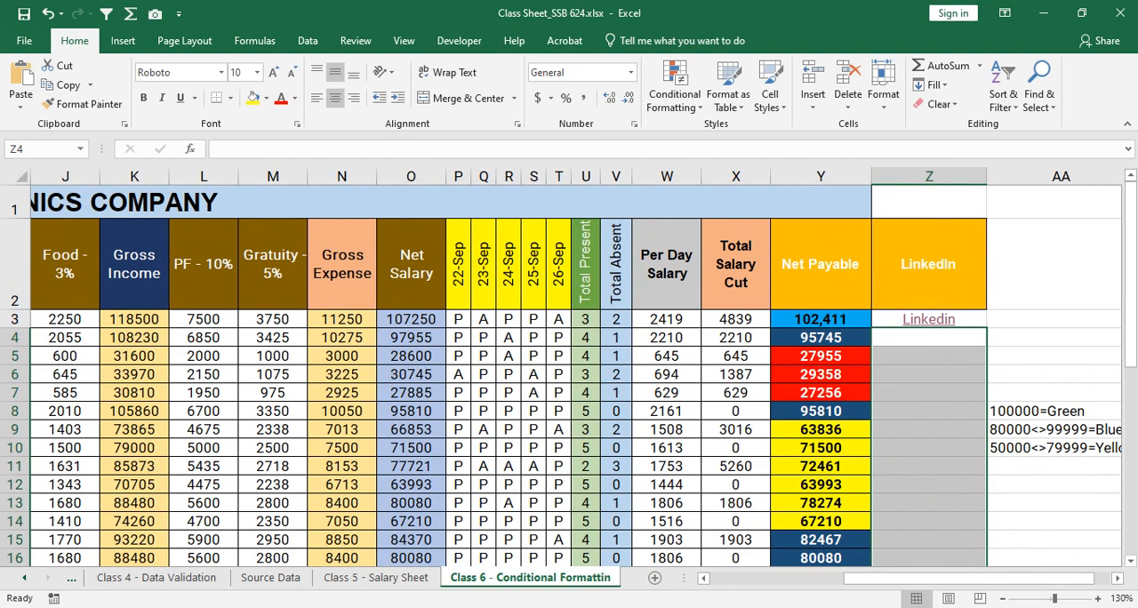
- Enter Desktop in cell Z4 of the LinkedIn column
left_click(928, 337)
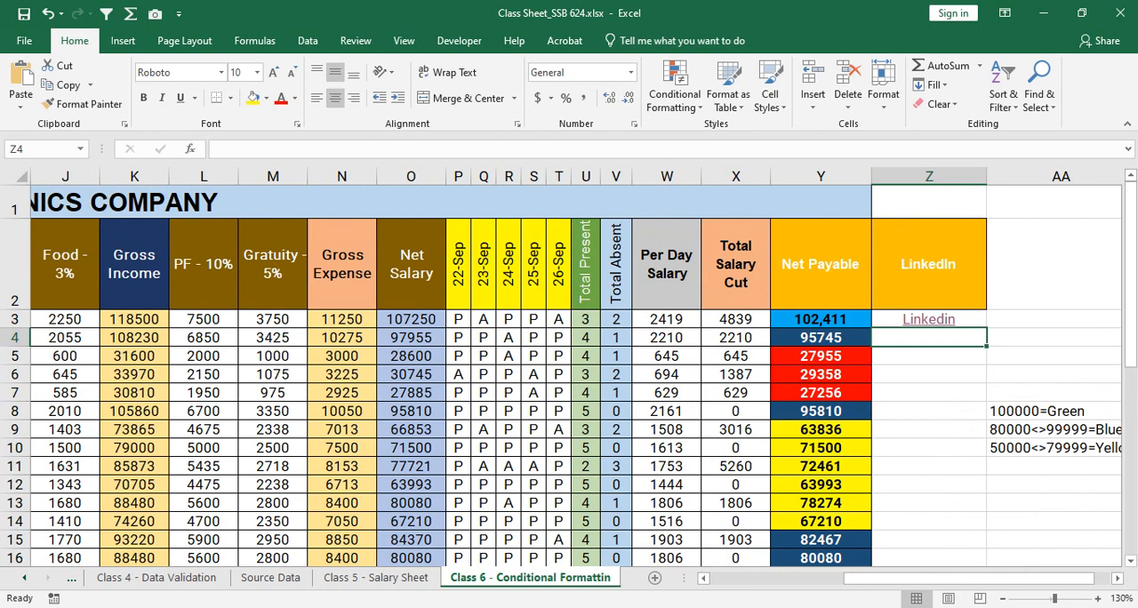
type("Des,top")
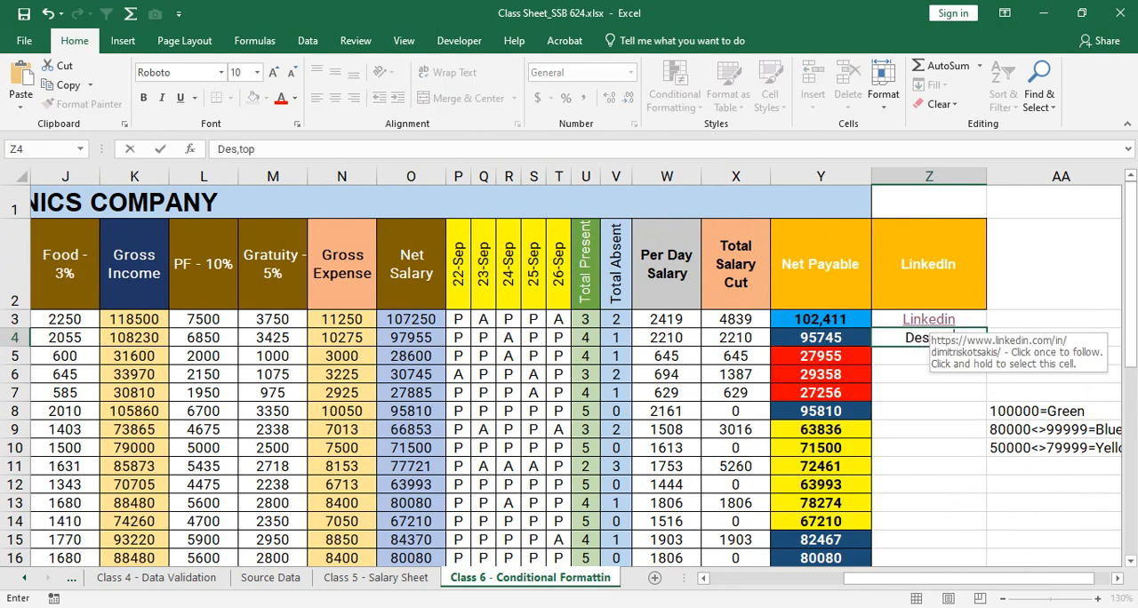
key("Return")
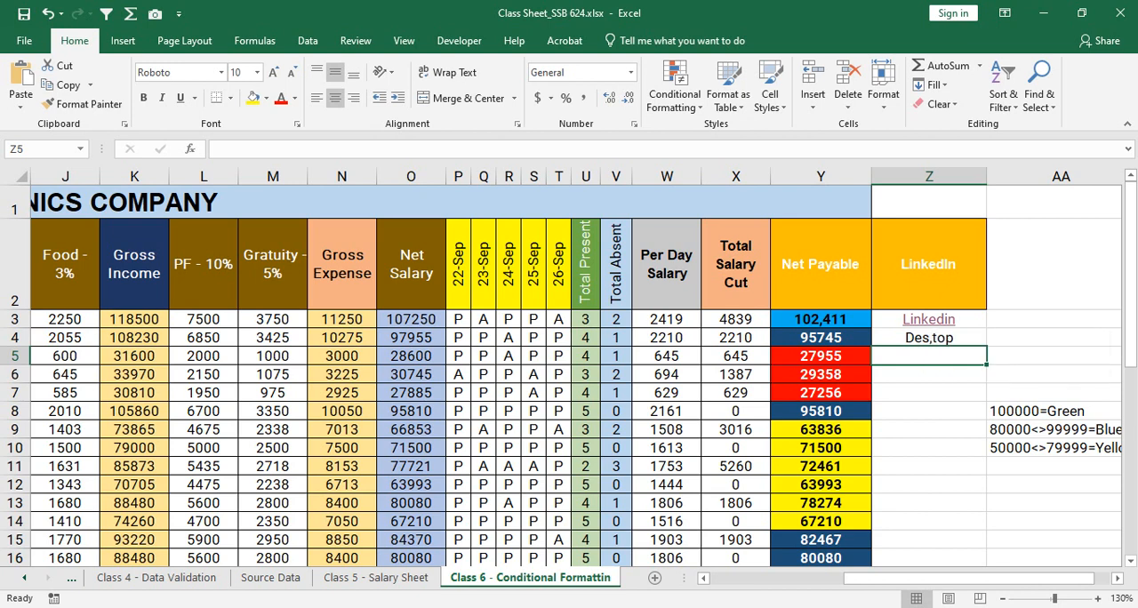
double_click(932, 338)
key("BackSpace")
type("k")
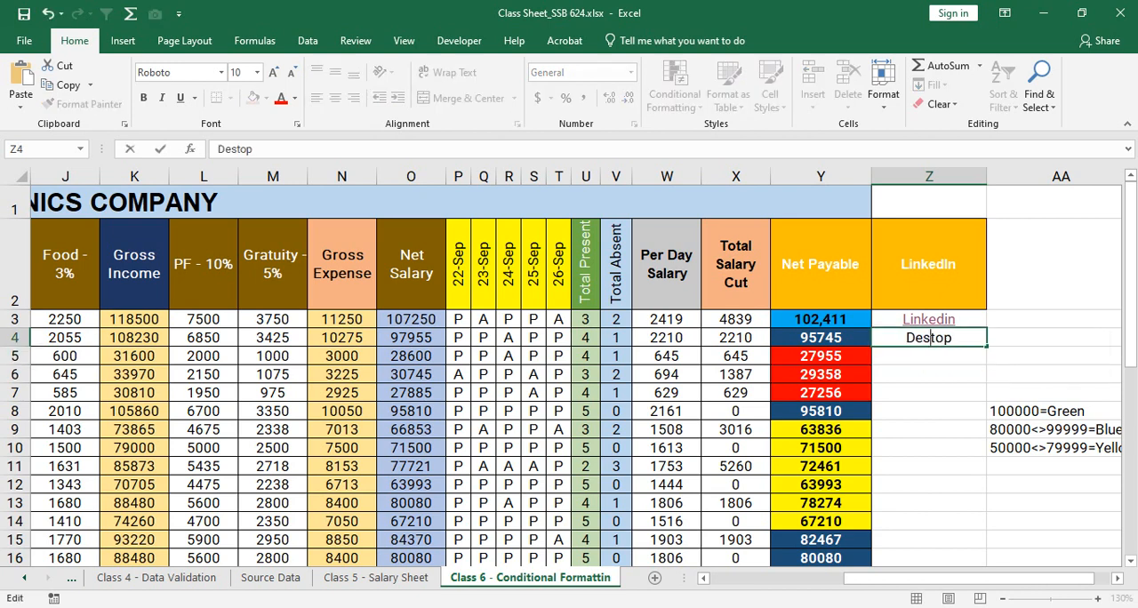
key("Return")
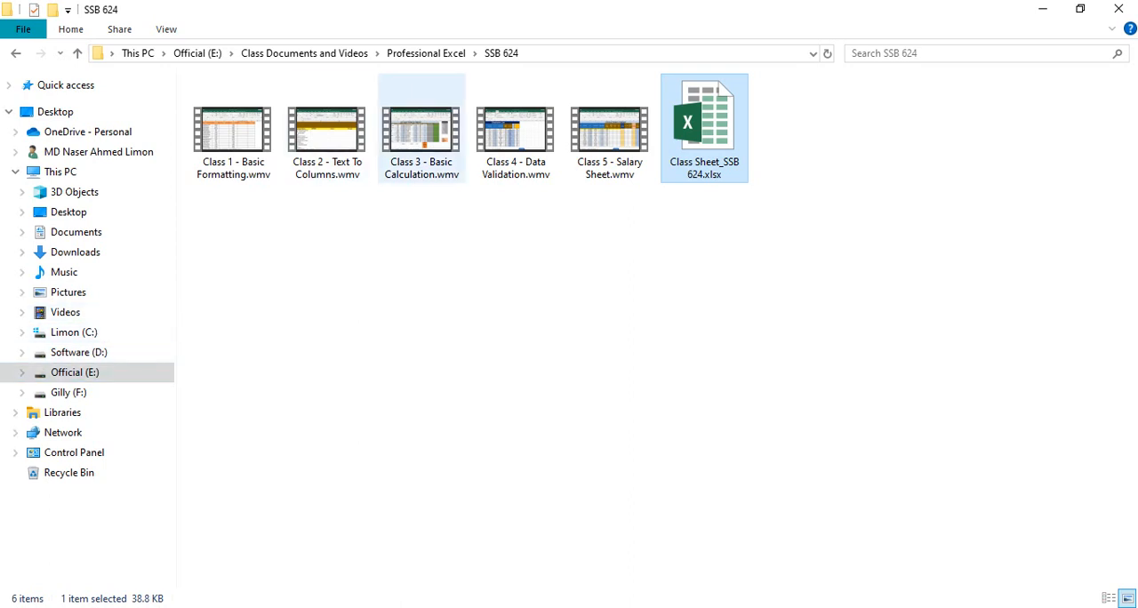
- In File Explorer, browse the Official (E:) drive through Class Documents and Videos and Professional Excel to the SSB 624 folder
left_click(75, 371)
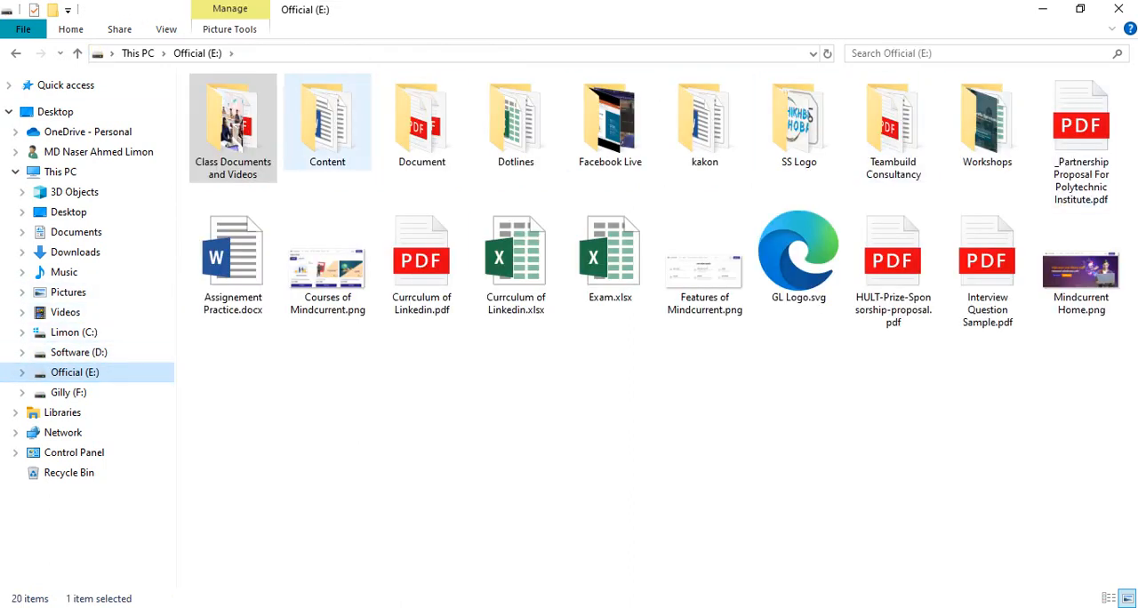
left_click(233, 129)
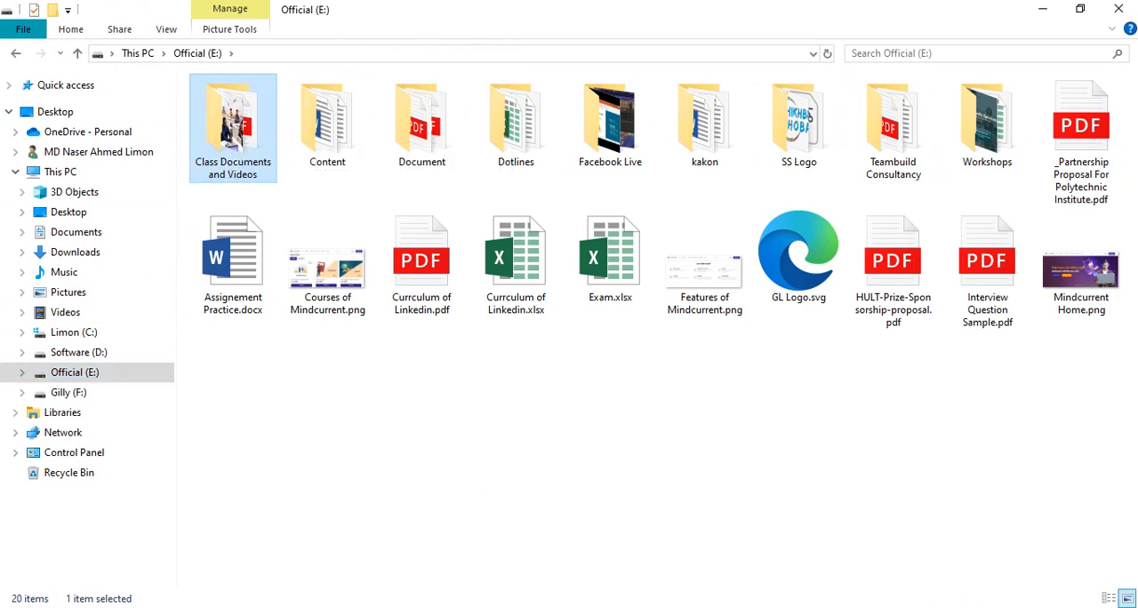
double_click(233, 129)
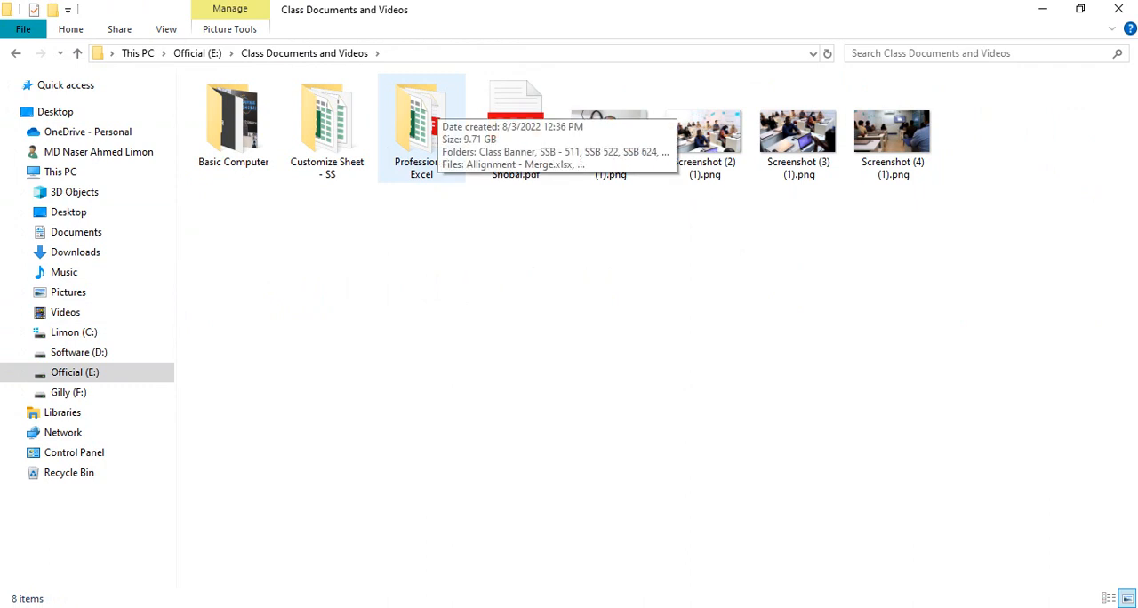
double_click(422, 129)
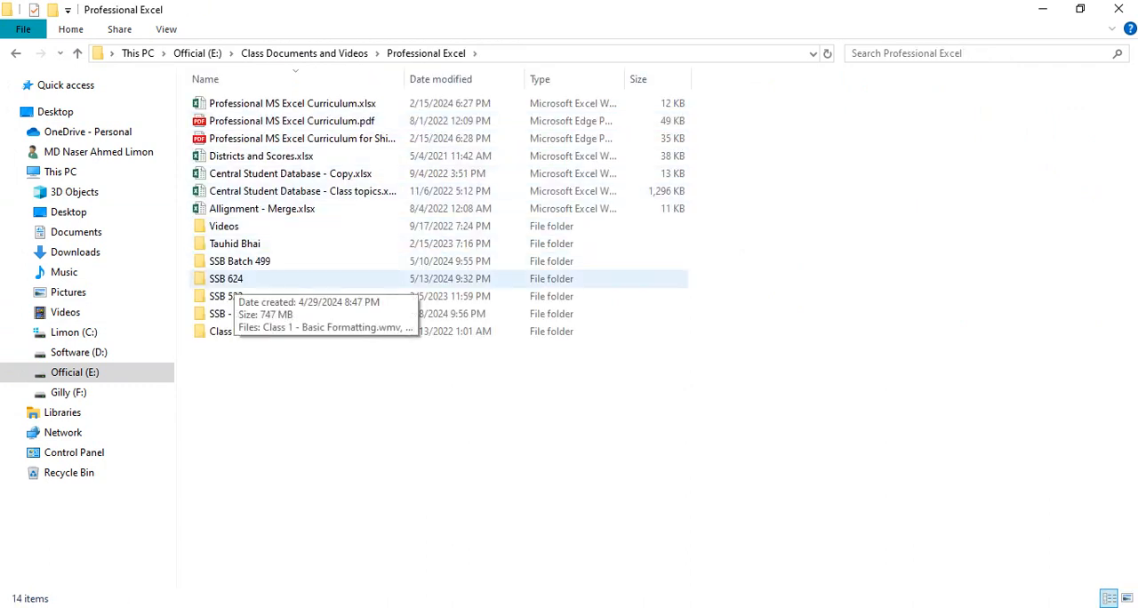
double_click(226, 279)
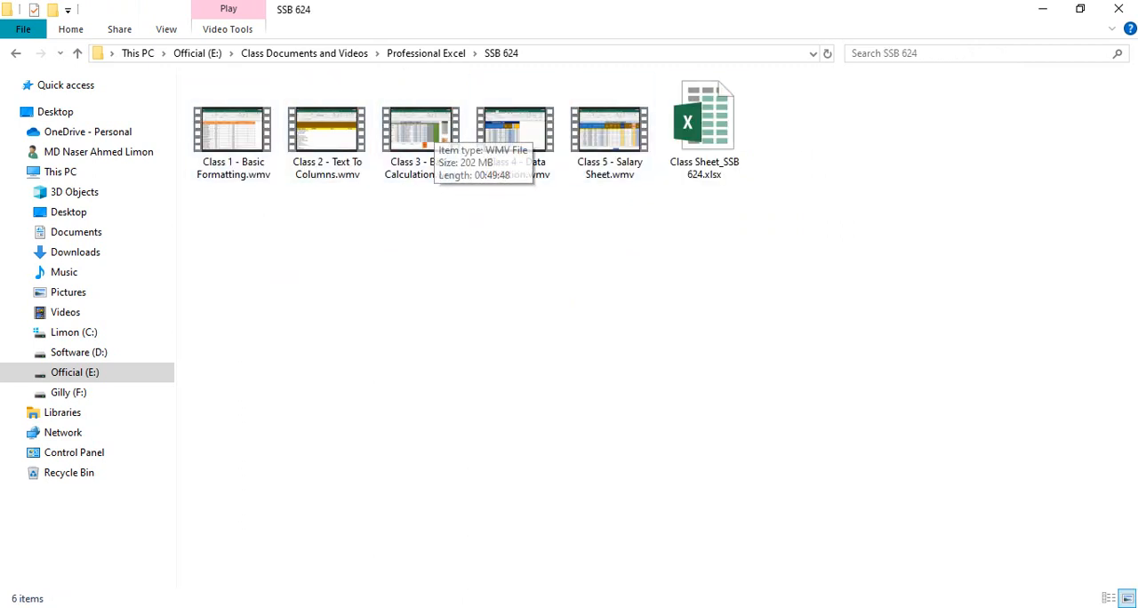
- Switch to Chrome, close the two LinkedIn profile pages, and return to the Excel workbook
mouse_move(507, 607)
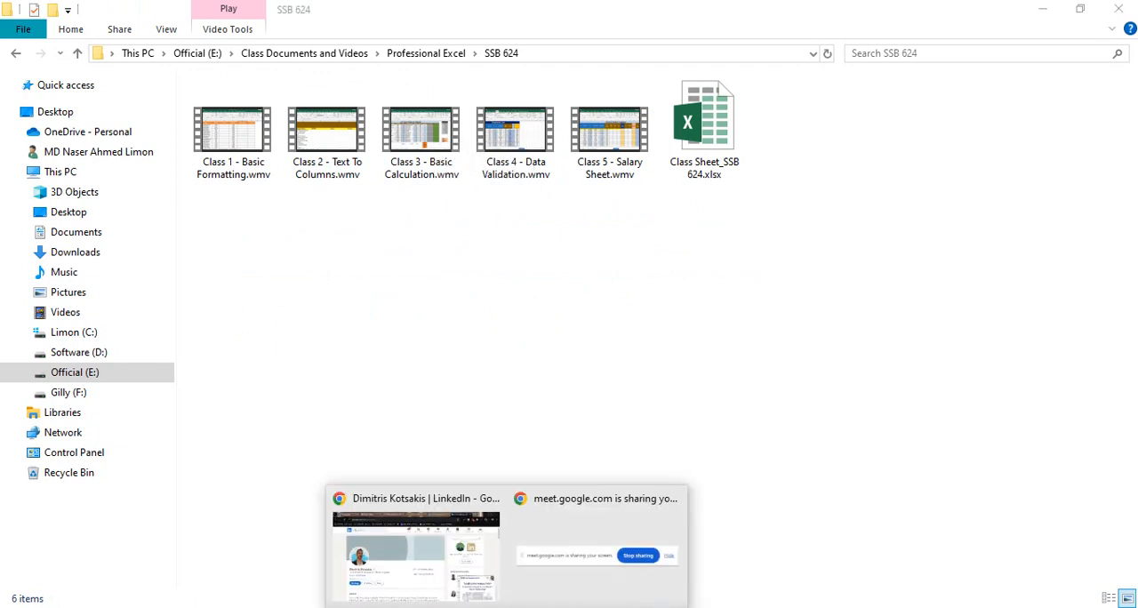
left_click(409, 547)
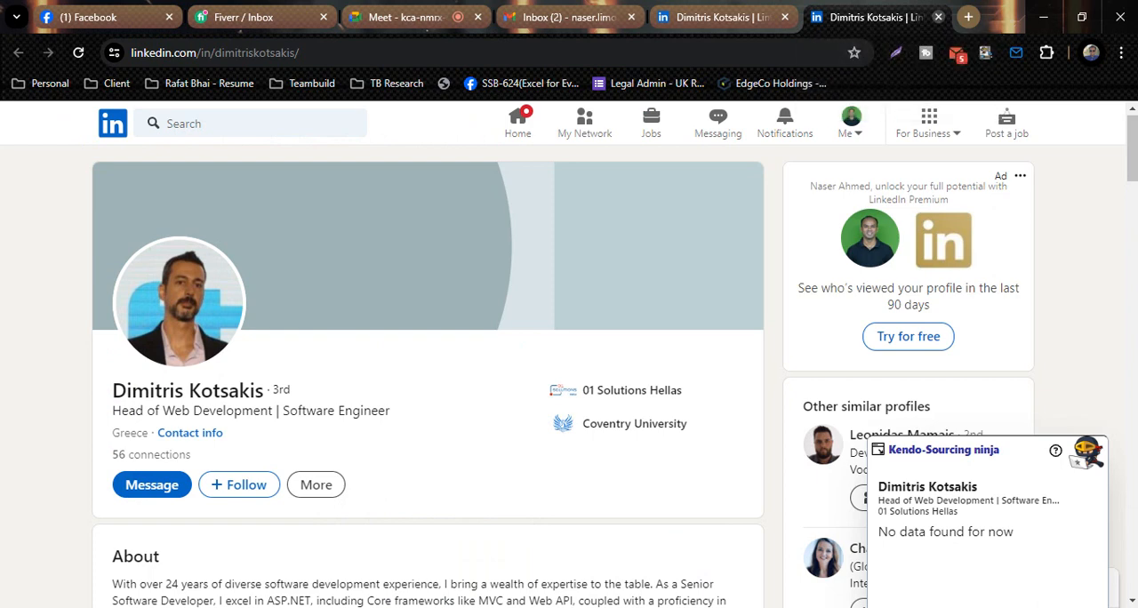
left_click(939, 17)
left_click(938, 17)
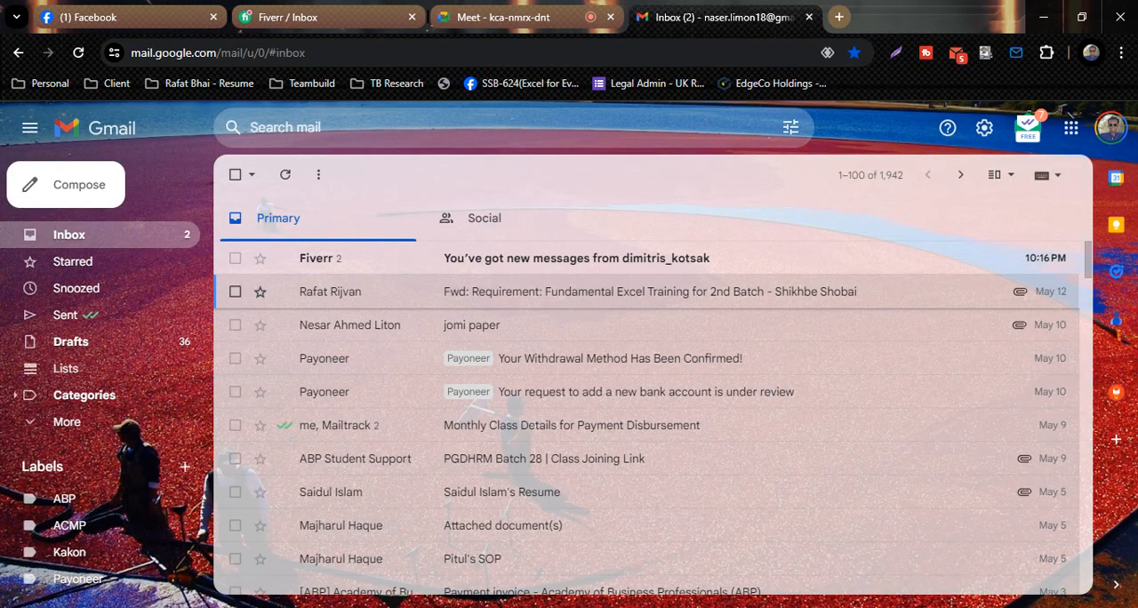
key("alt+Tab")
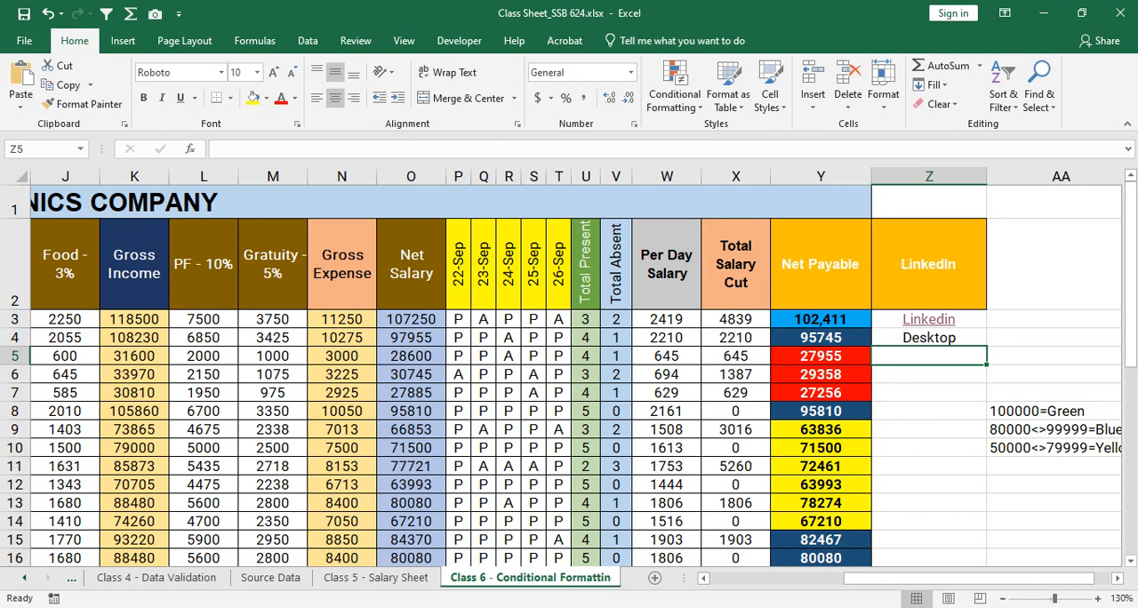
- Replace the text in cell Z4 with SSB 624 and keep that cell selected
left_click(929, 337)
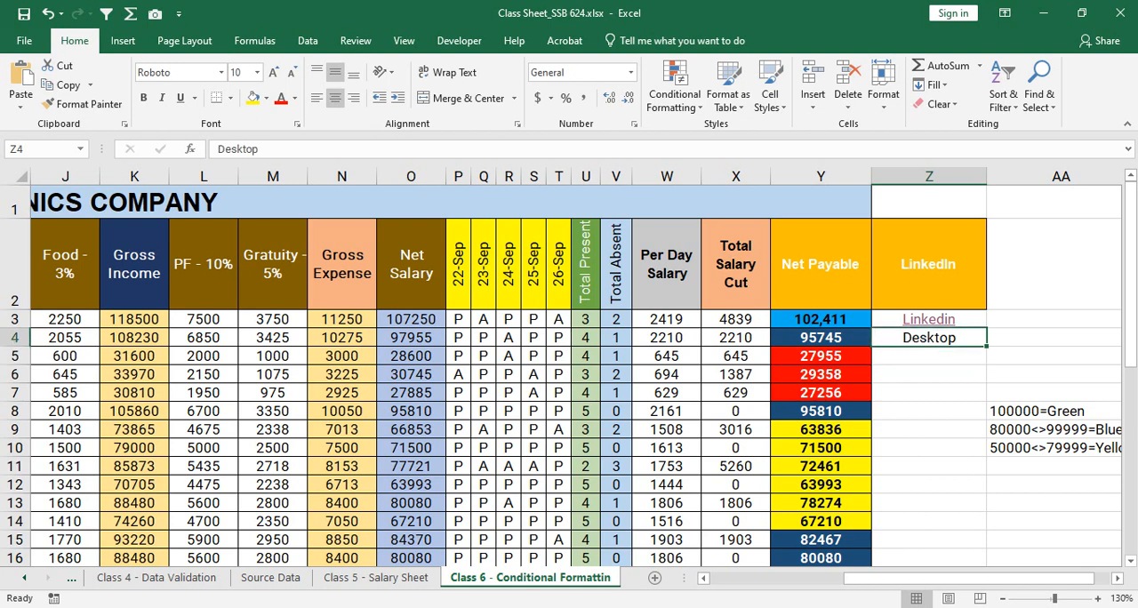
key("alt+Tab")
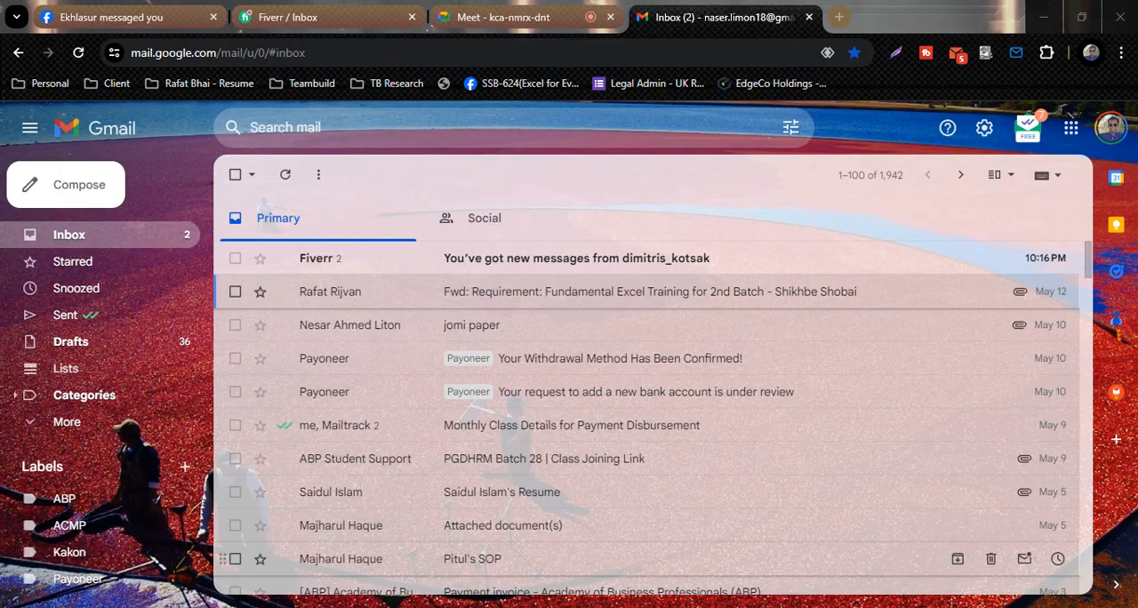
left_click(414, 543)
key("alt+Tab")
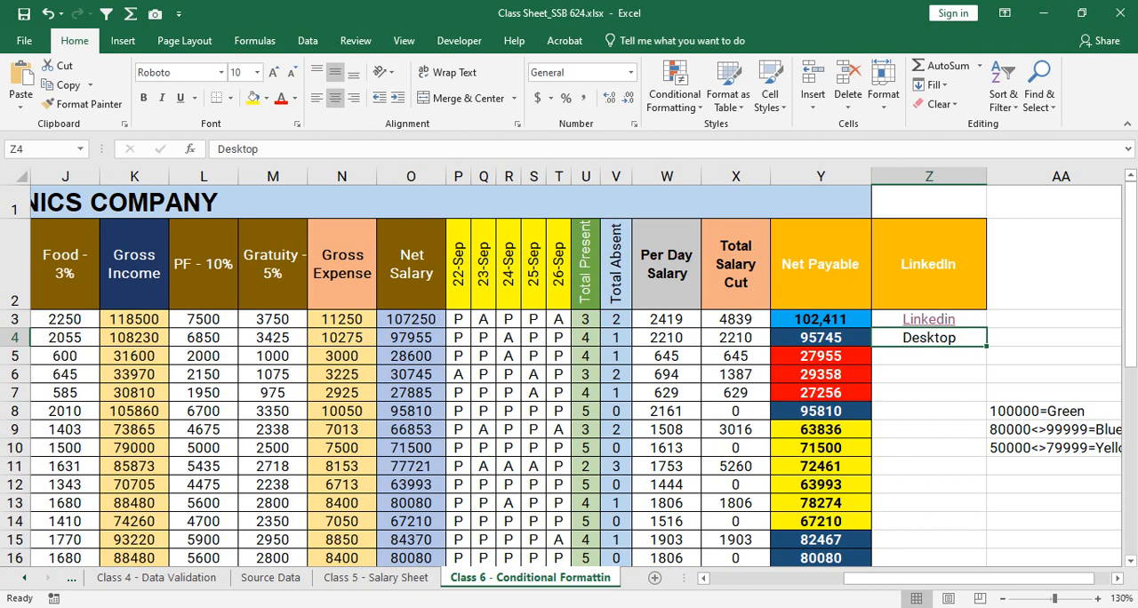
type("SS")
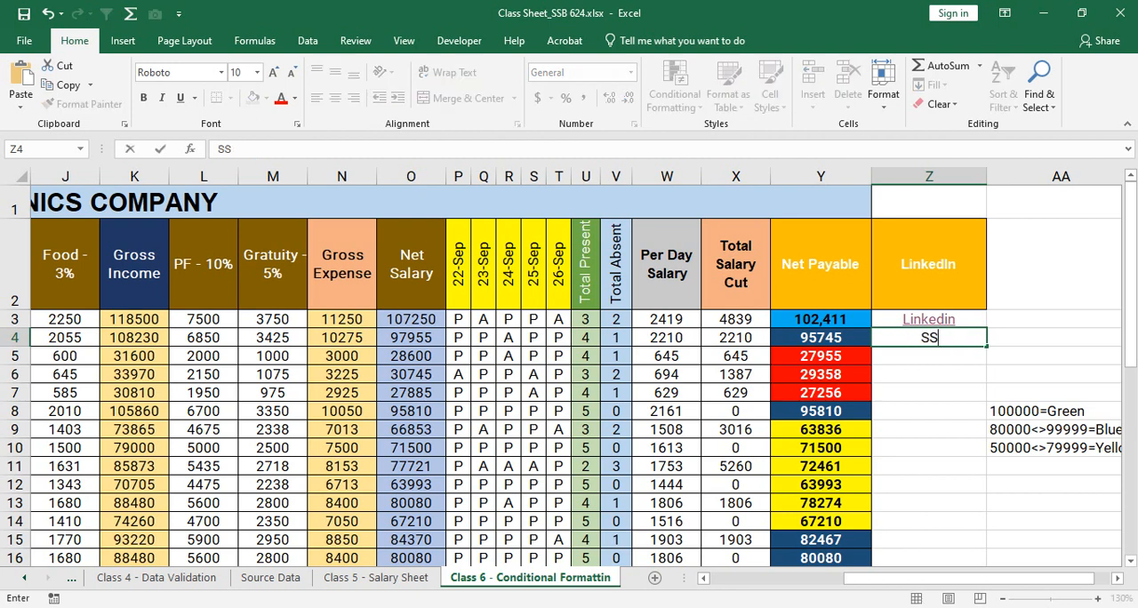
type("B 624")
key("Return")
key("Up")
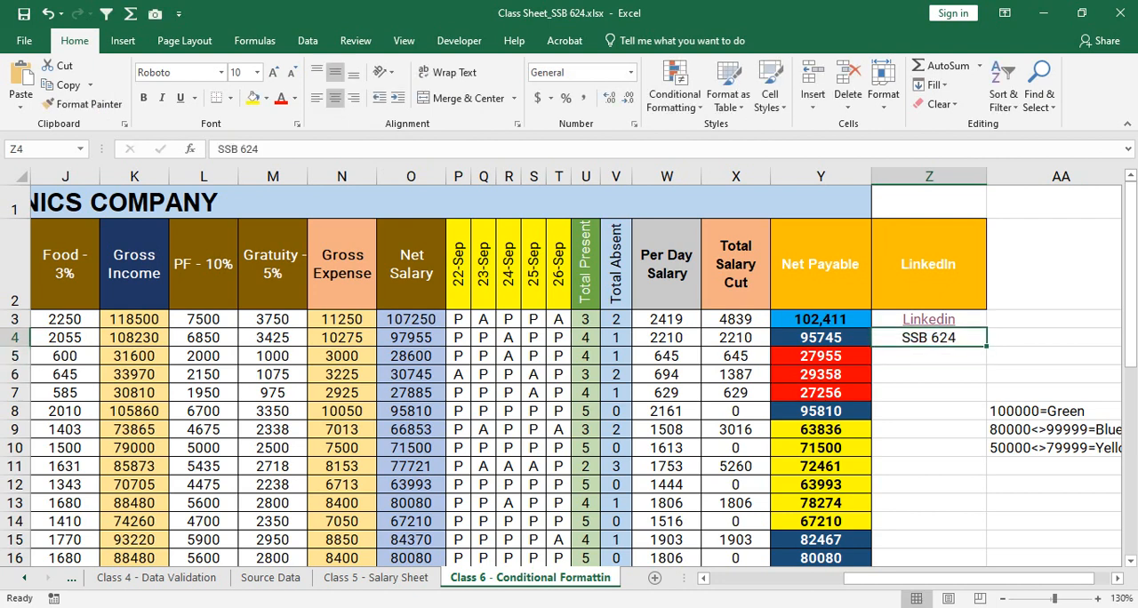
- Retrace the path to the SSB 624 folder in File Explorer, starting from the Official (E:) drive
key("alt+Tab")
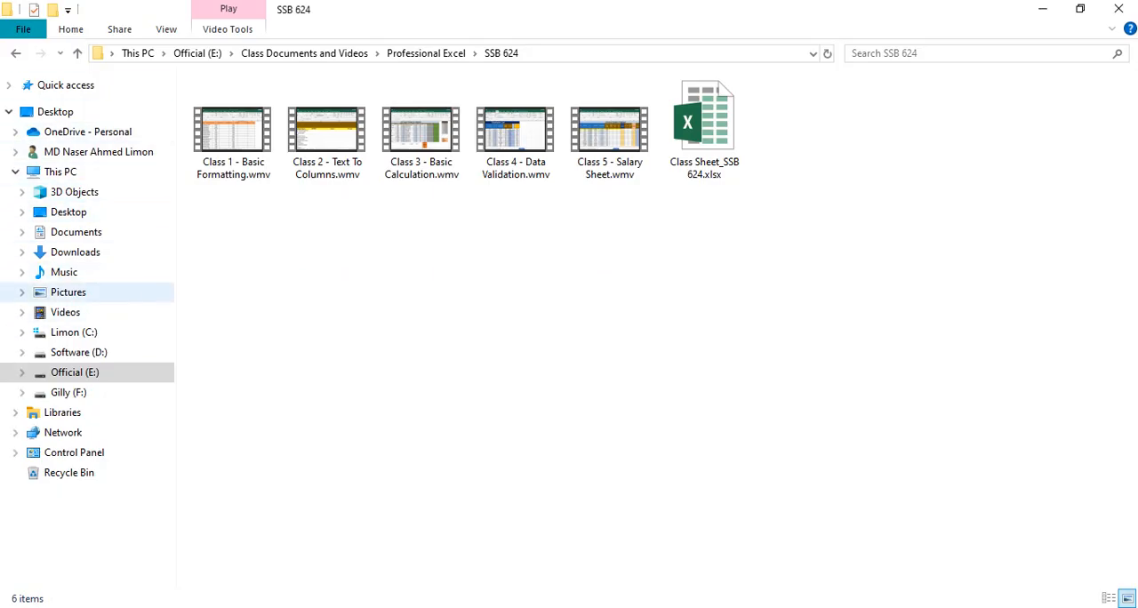
left_click(74, 372)
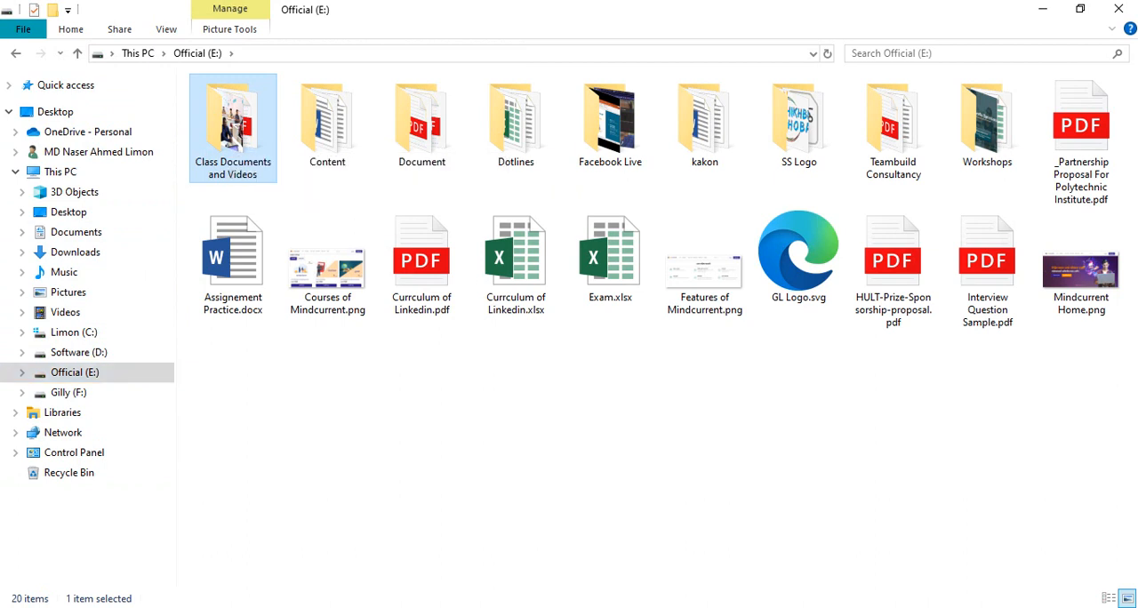
double_click(233, 129)
left_click(422, 133)
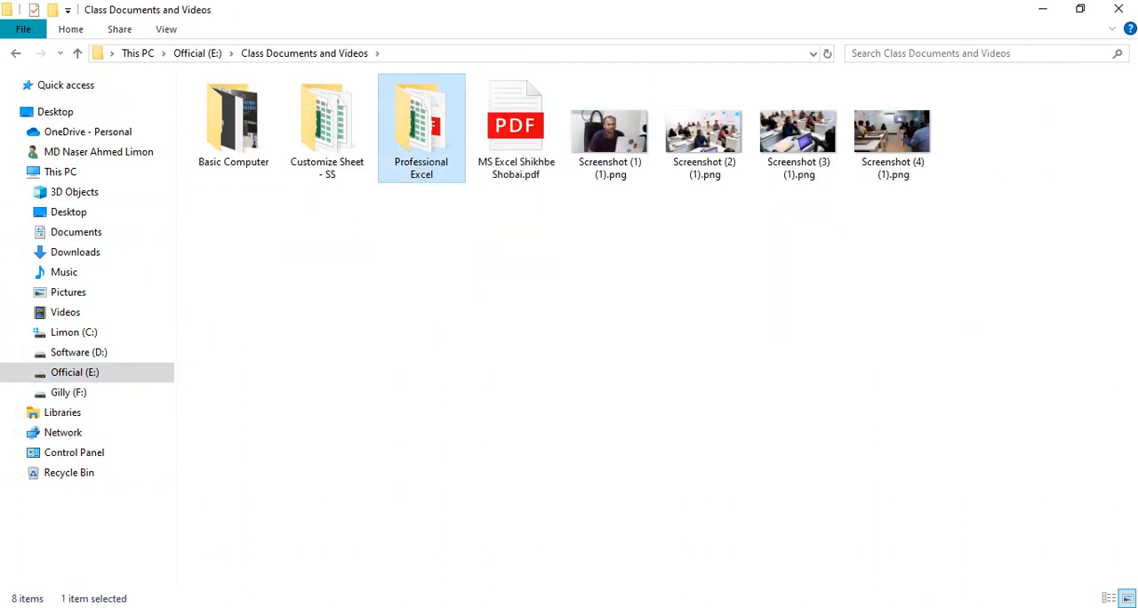
double_click(421, 133)
double_click(231, 279)
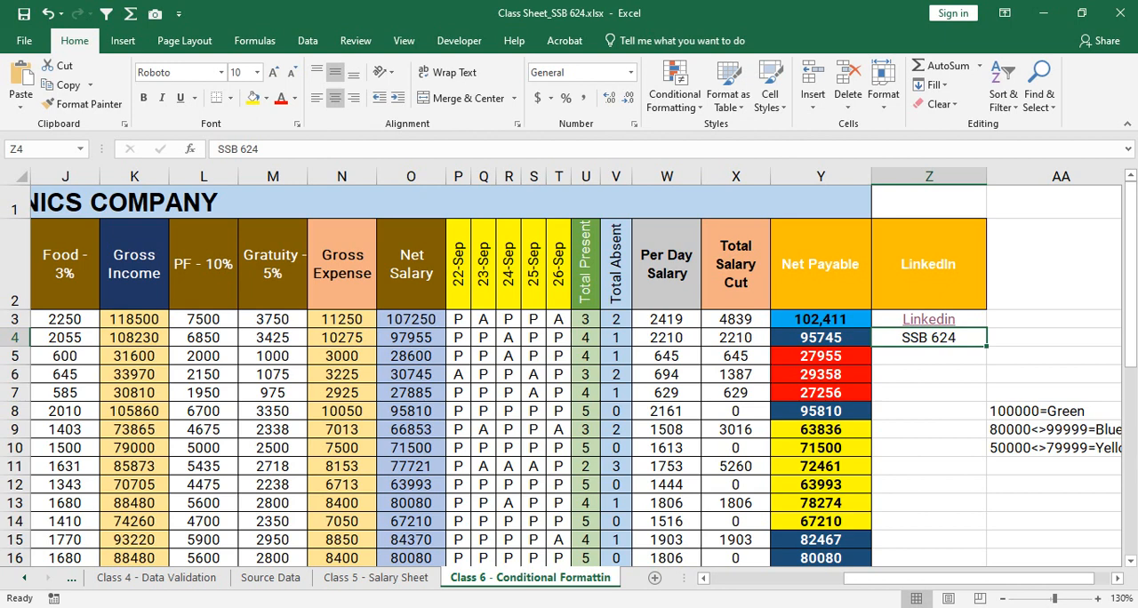
- Start inserting a hyperlink on cell Z4 and move the Insert Hyperlink dialog clear of column Z
right_click(937, 338)
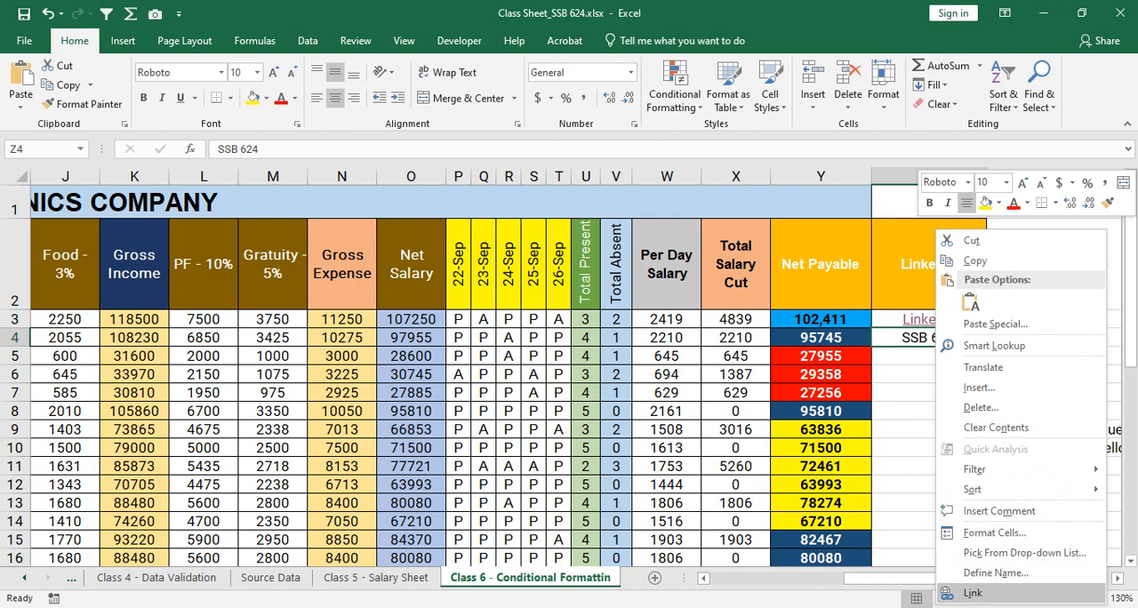
left_click(973, 592)
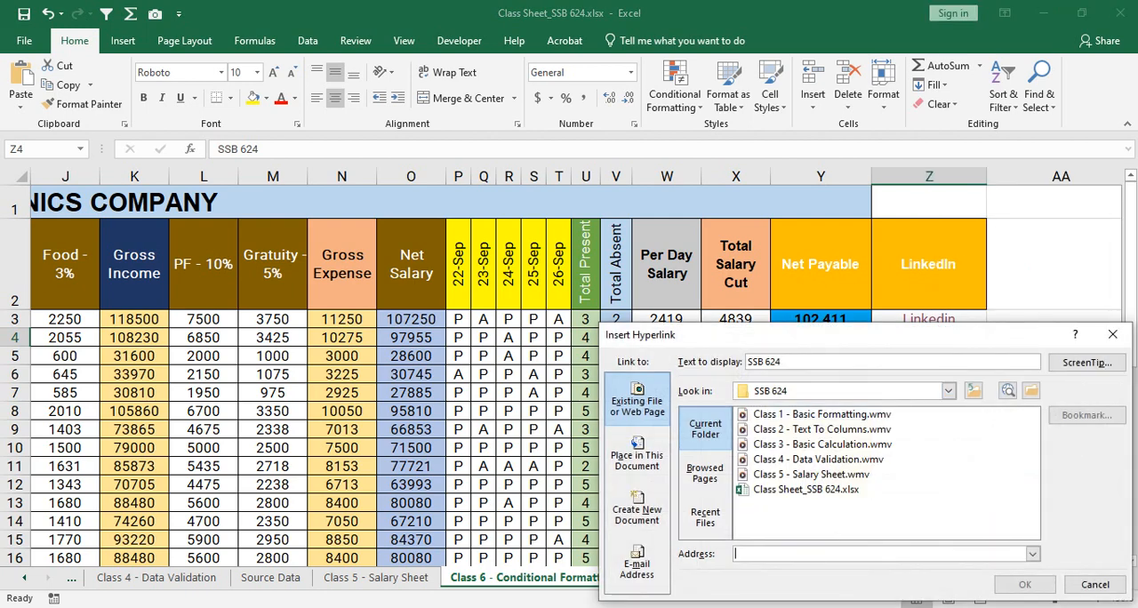
left_click_drag(827, 335, 400, 148)
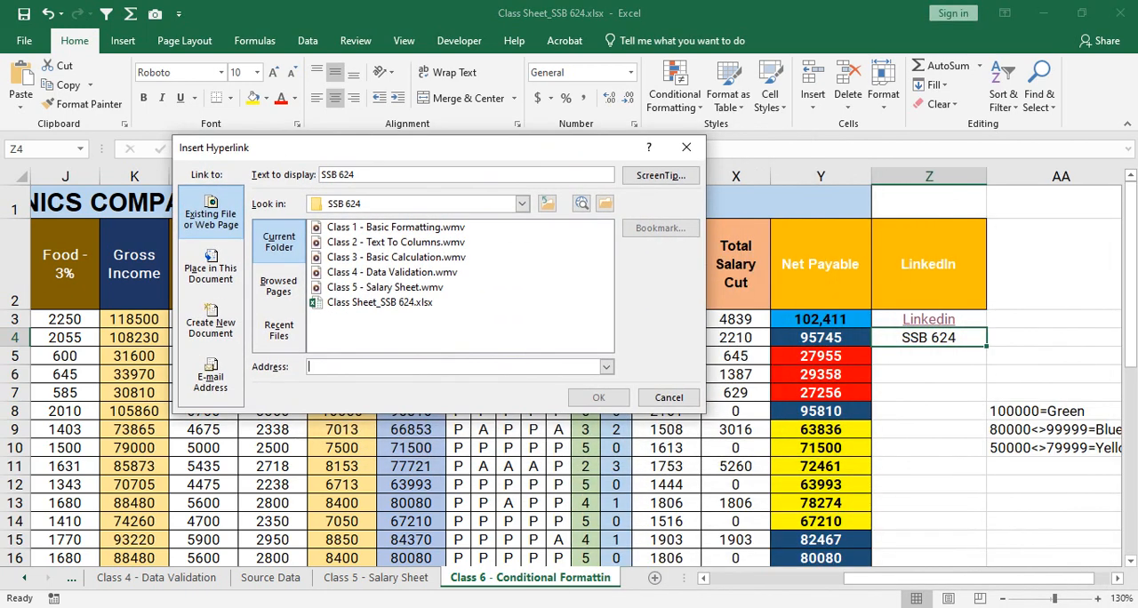
- Look through the four link target types, plus the folder list, browsed pages and recent files available for an existing file
left_click(211, 269)
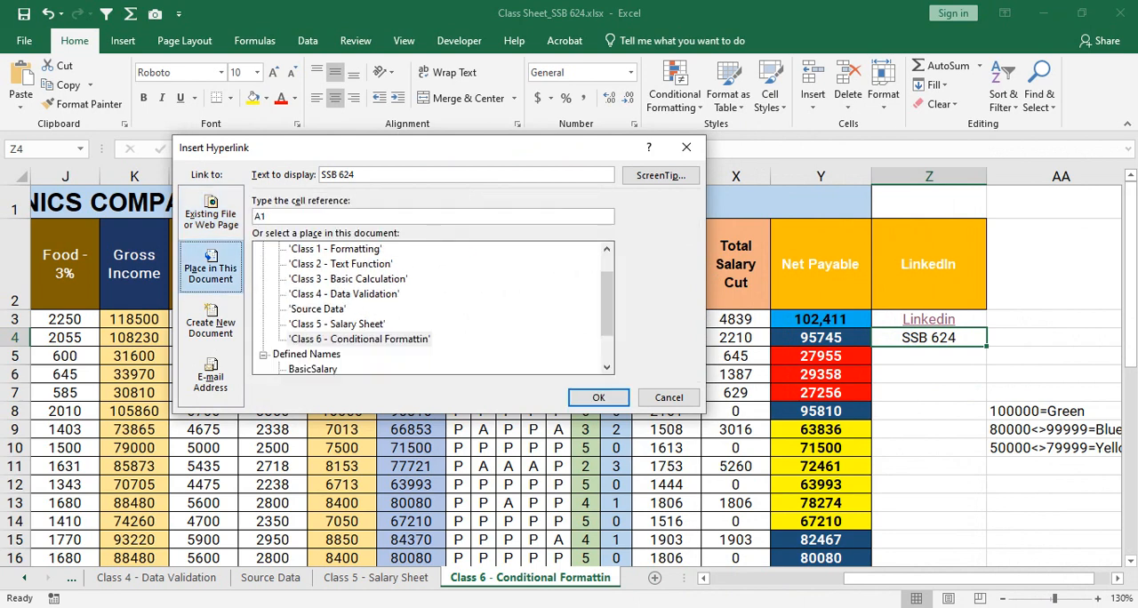
left_click(211, 328)
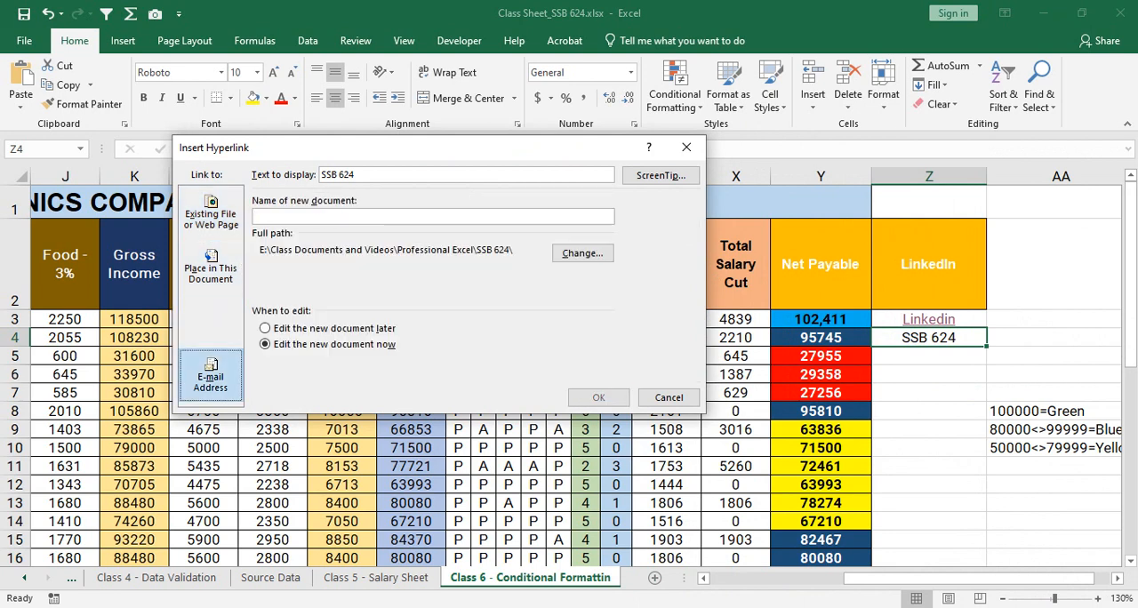
left_click(211, 378)
left_click(211, 216)
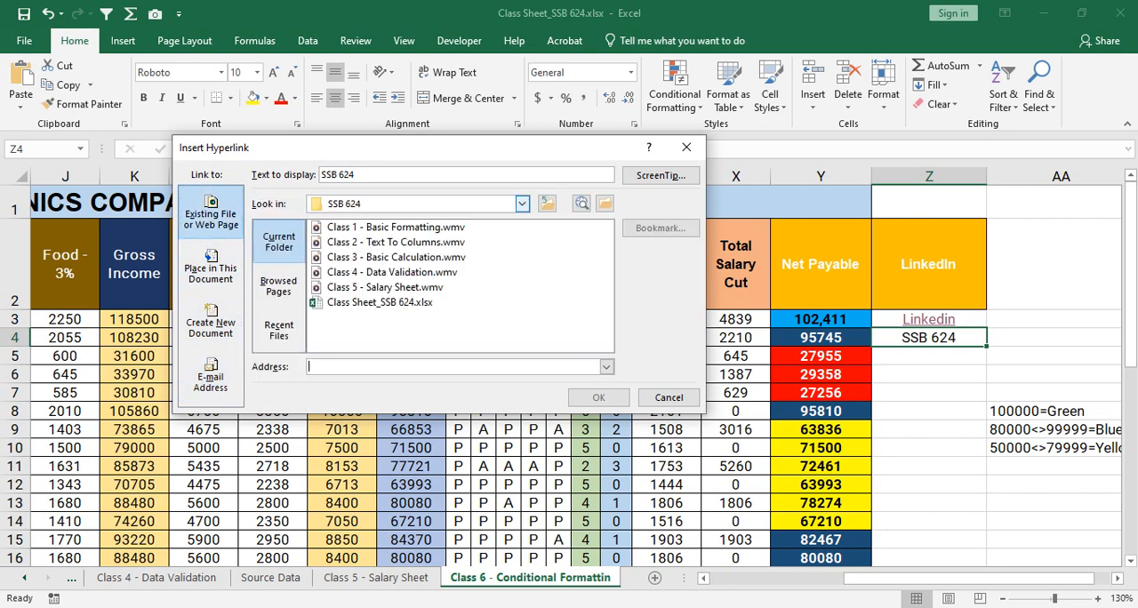
left_click(522, 203)
left_click(522, 203)
left_click(522, 204)
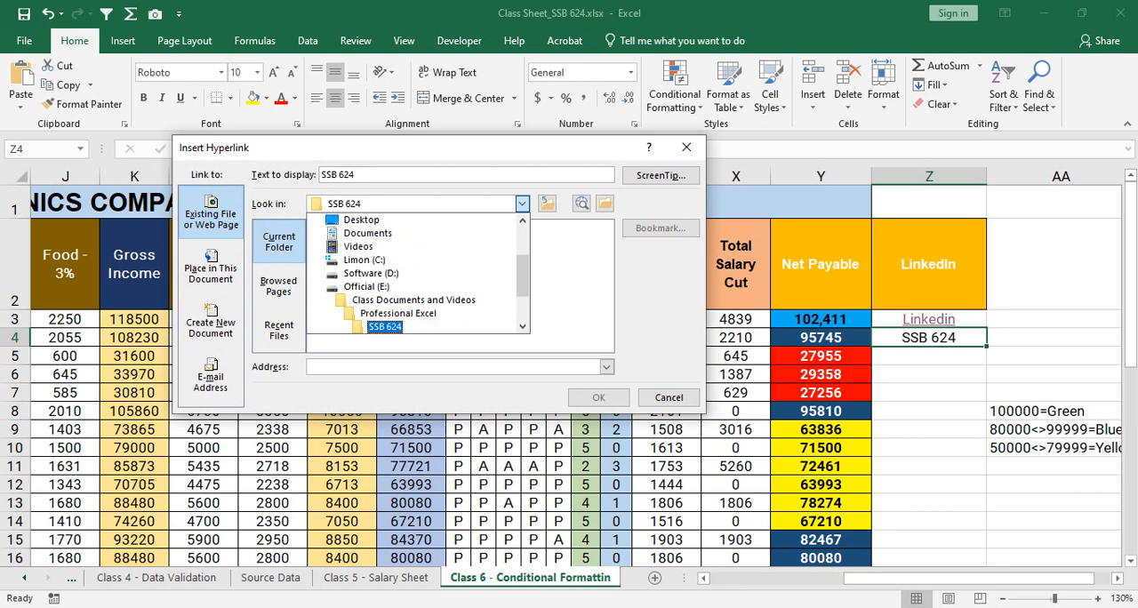
left_click(522, 204)
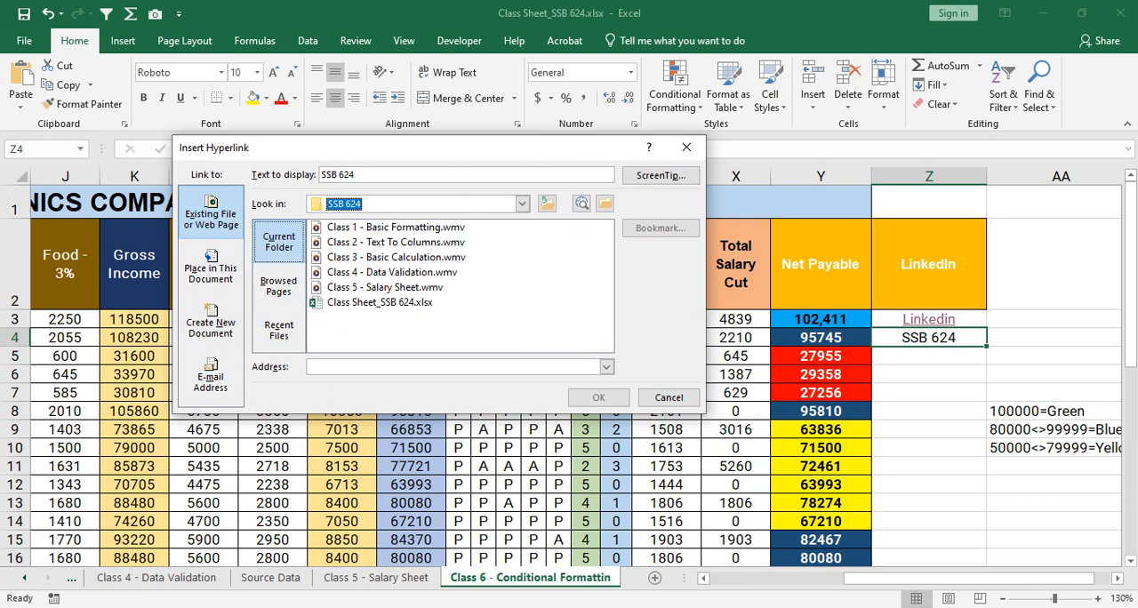
left_click(279, 286)
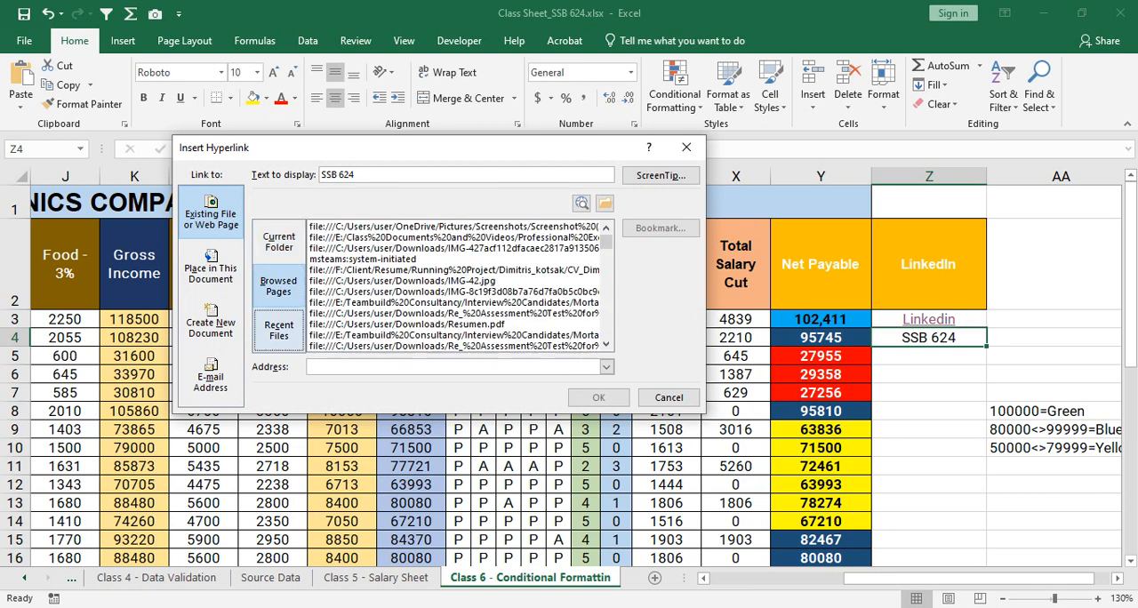
left_click(278, 329)
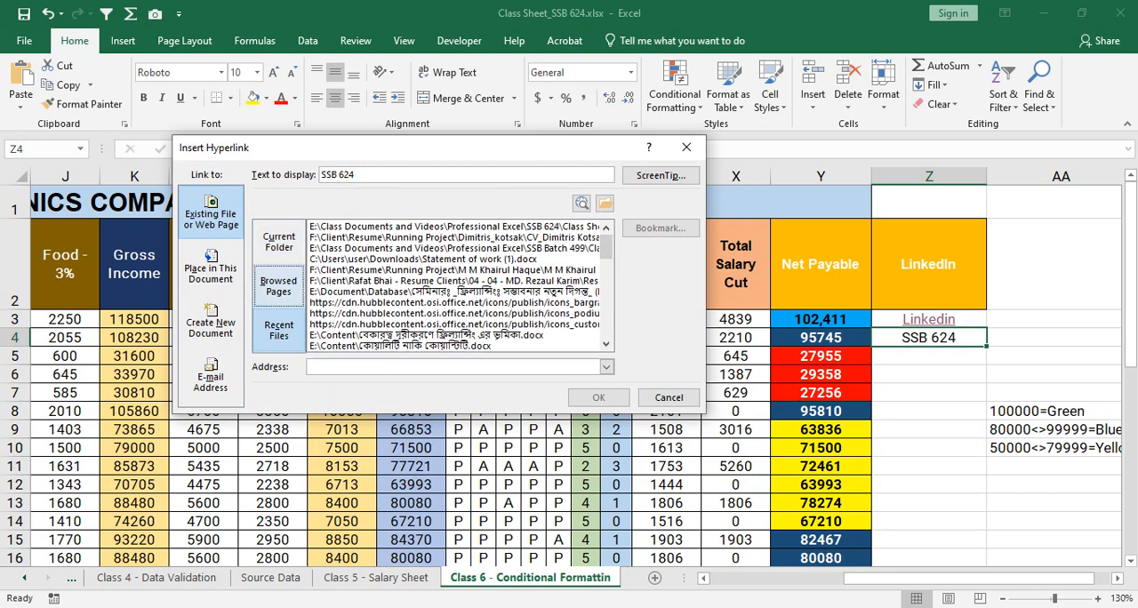
left_click(278, 240)
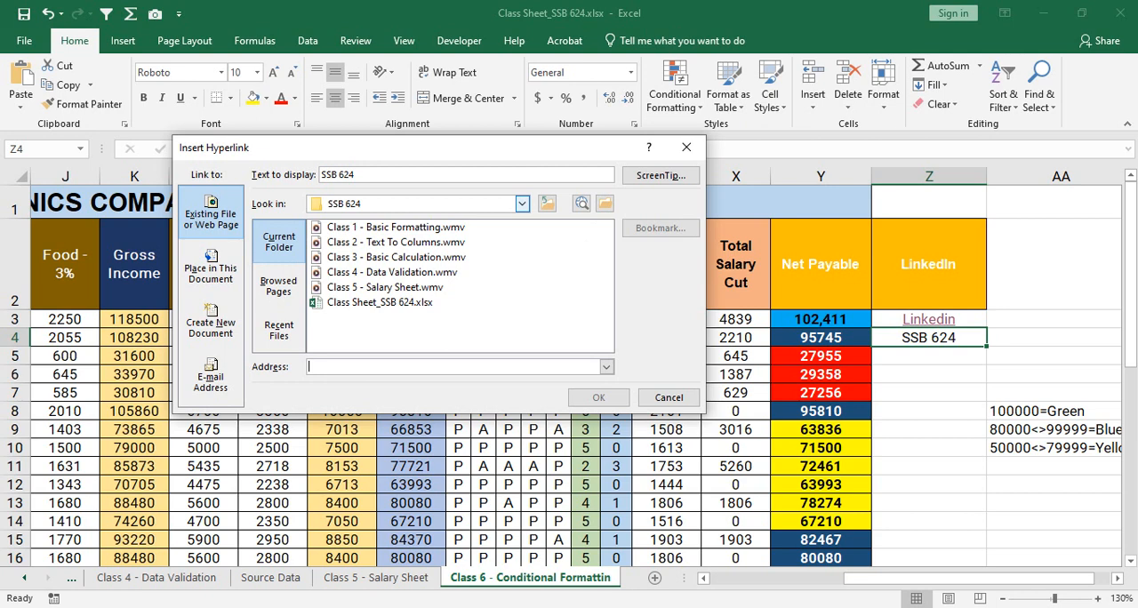
- Review the in-document places and defined names, the new document and e-mail options, and return to linking an existing file
left_click(211, 273)
scroll(433, 307, "down", 1)
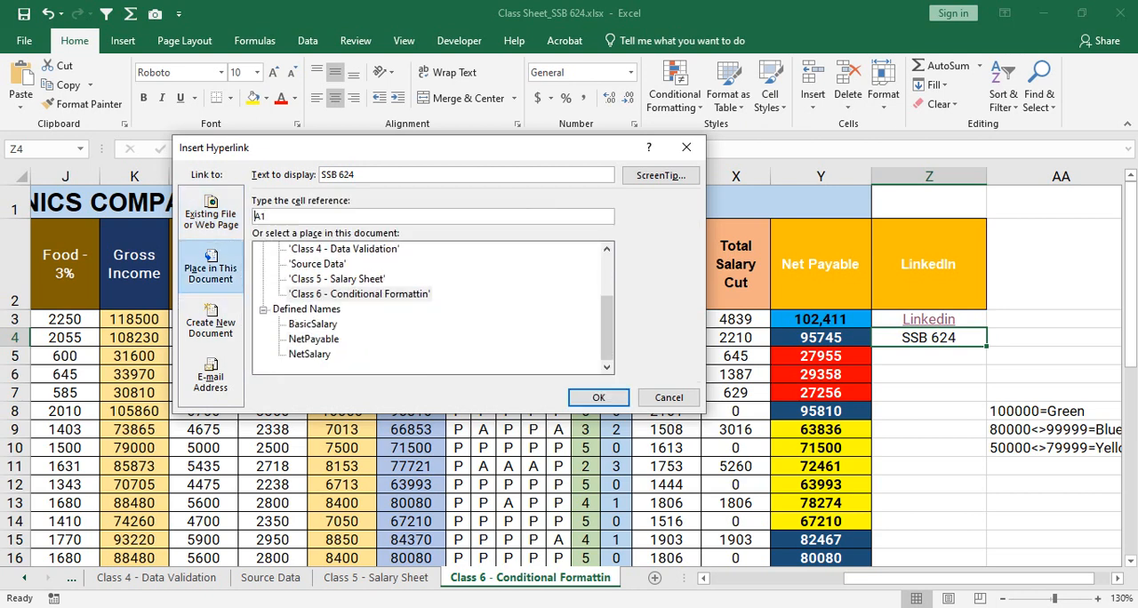
scroll(433, 307, "up", 1)
left_click(210, 327)
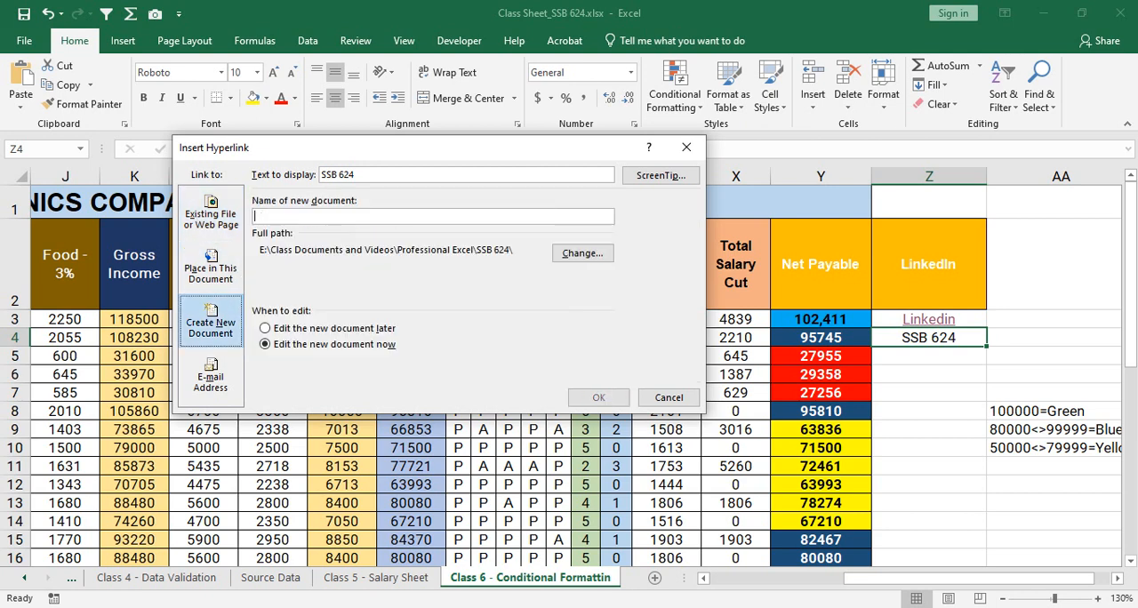
left_click(211, 377)
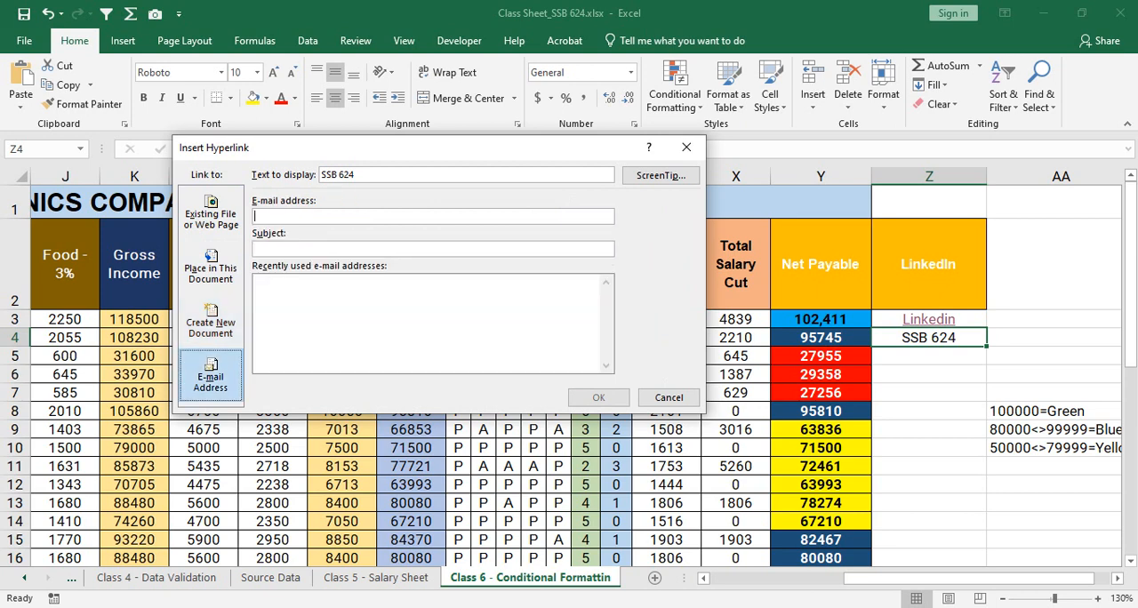
left_click(211, 214)
- Try choosing the SSB 624 folder as the link location and select Class Sheet_SSB 624.xlsx inside it
left_click(522, 204)
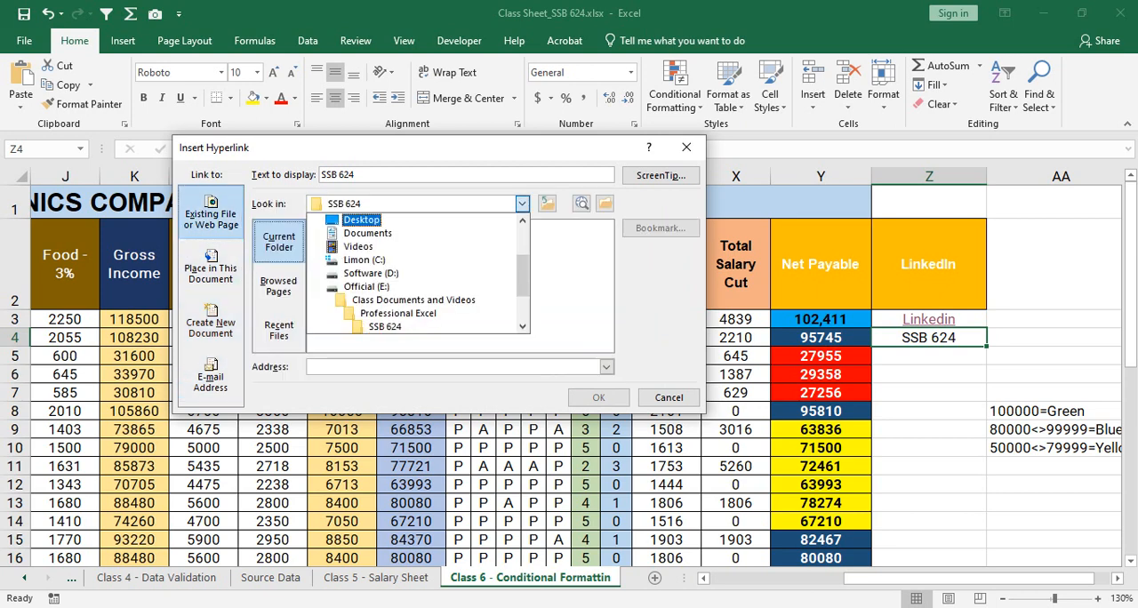
left_click(522, 204)
left_click(522, 204)
left_click(386, 327)
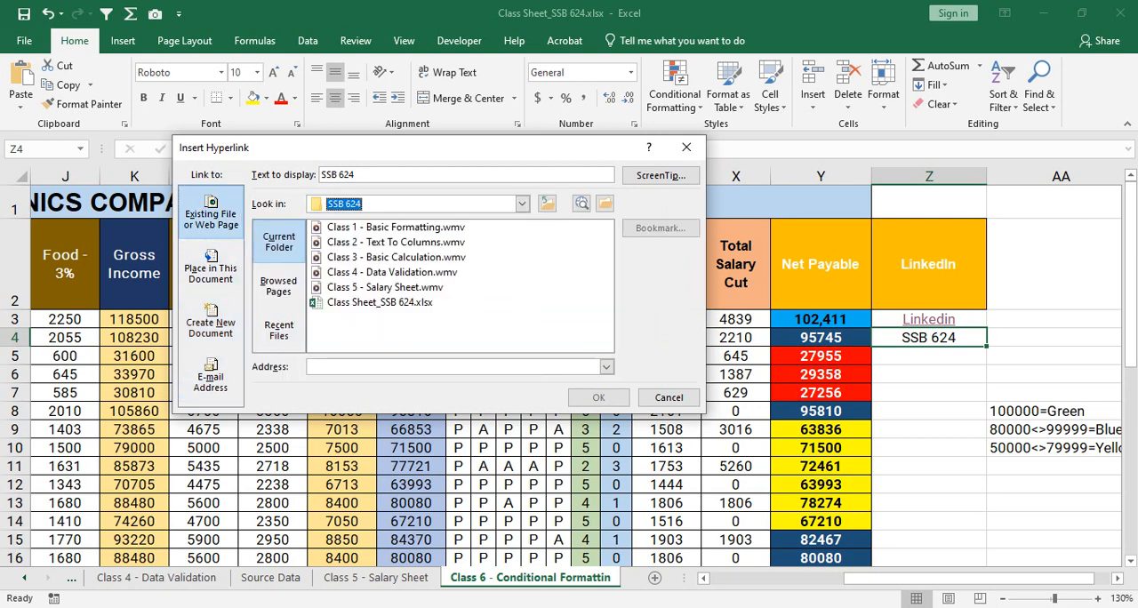
left_click(522, 203)
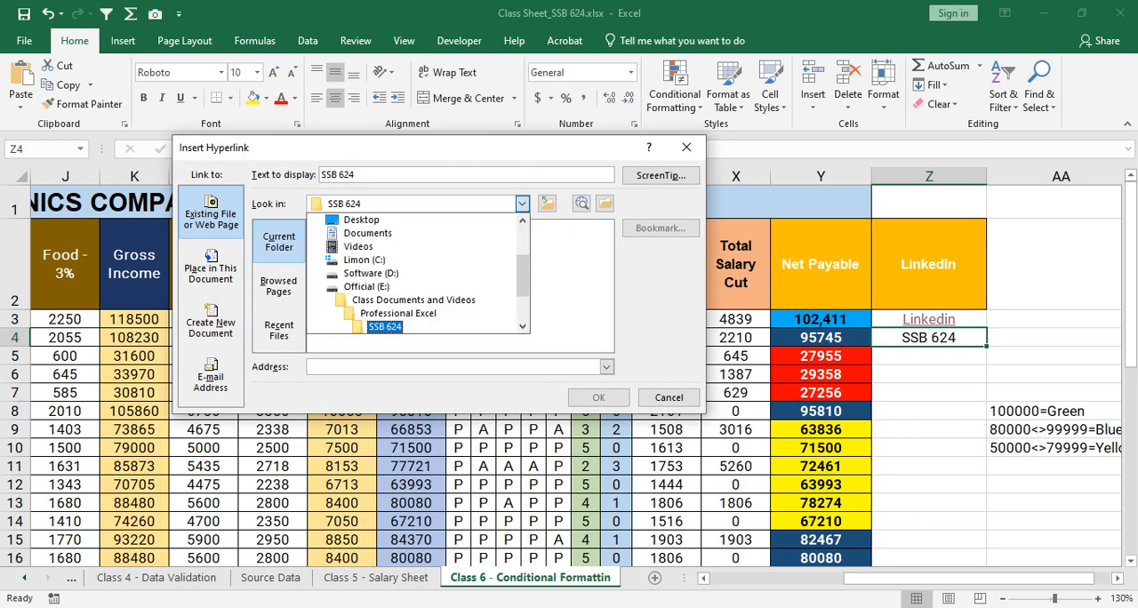
left_click(386, 326)
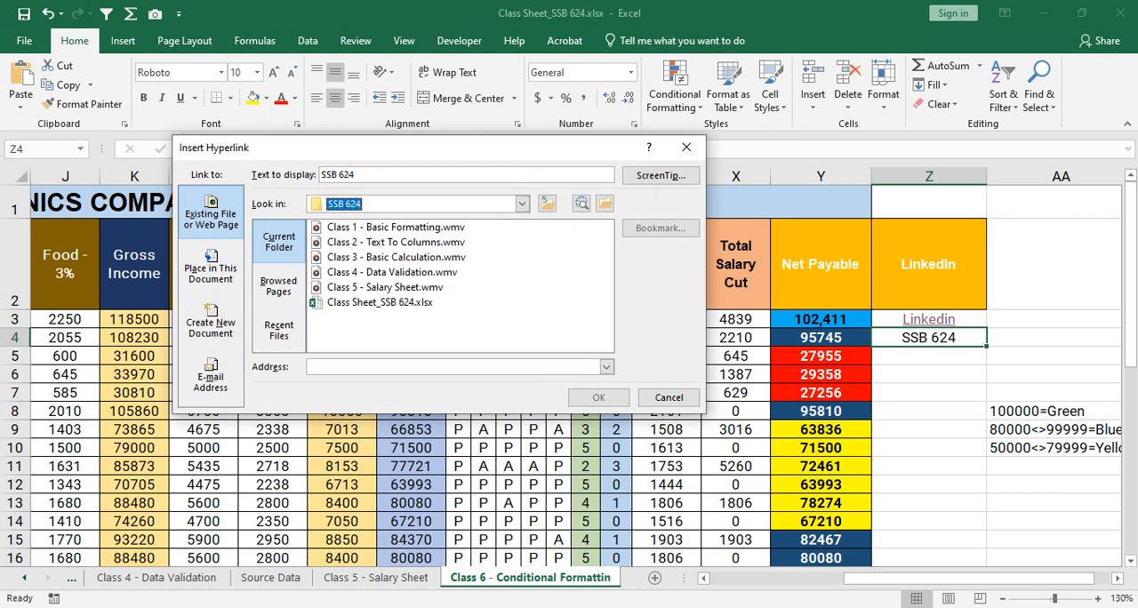
left_click(385, 287)
left_click(380, 303)
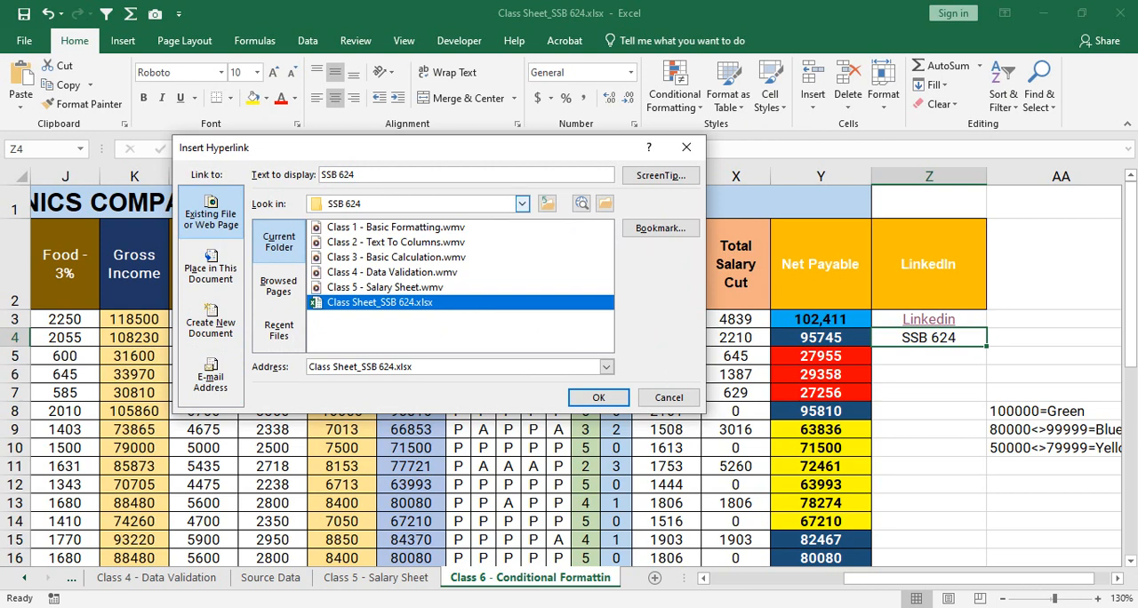
- Link cell Z4 to the SSB 624 folder found inside the Professional Excel folder
left_click(522, 204)
left_click(399, 313)
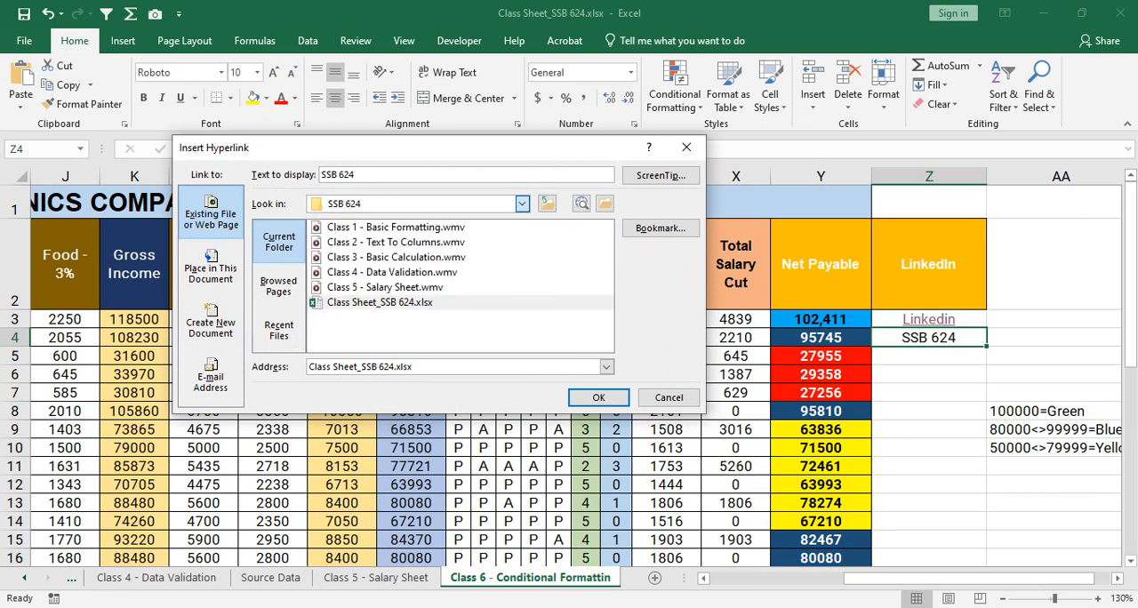
left_click(344, 272)
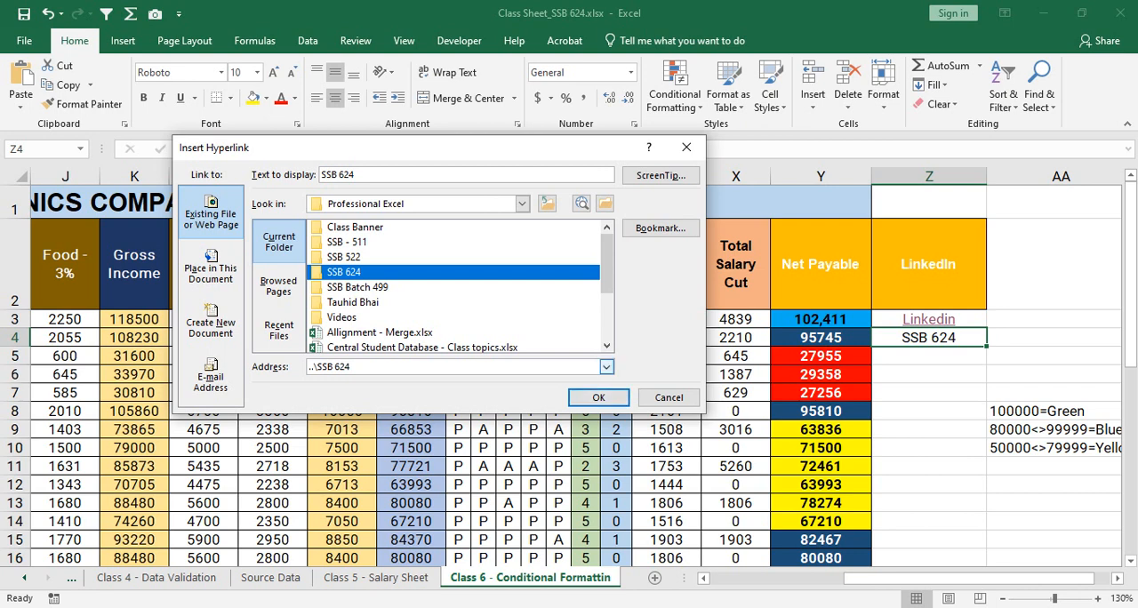
left_click(599, 397)
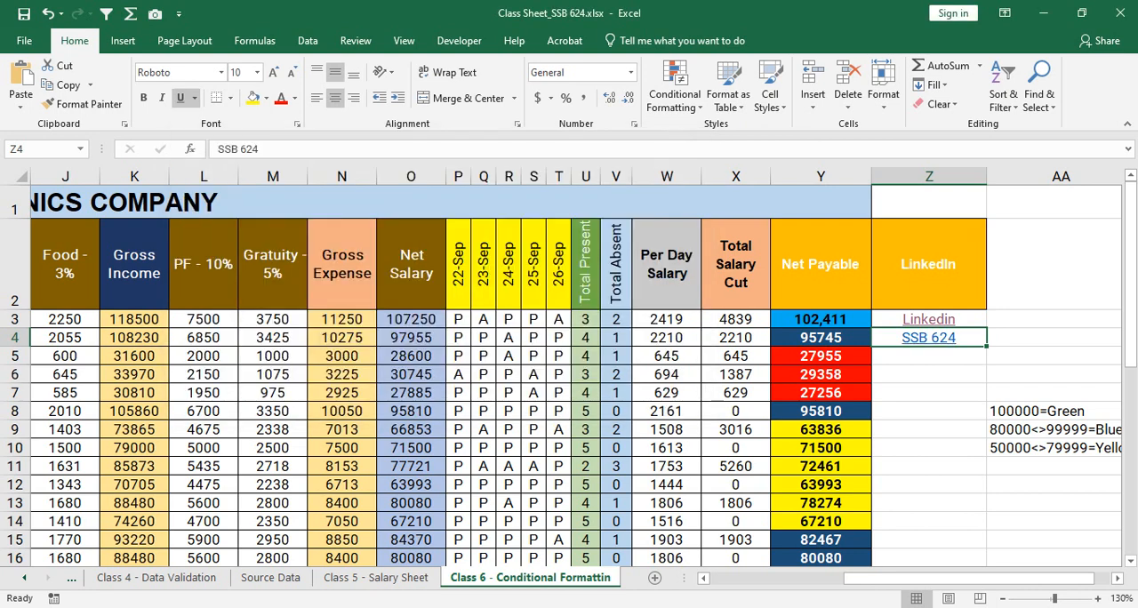
left_click(929, 375)
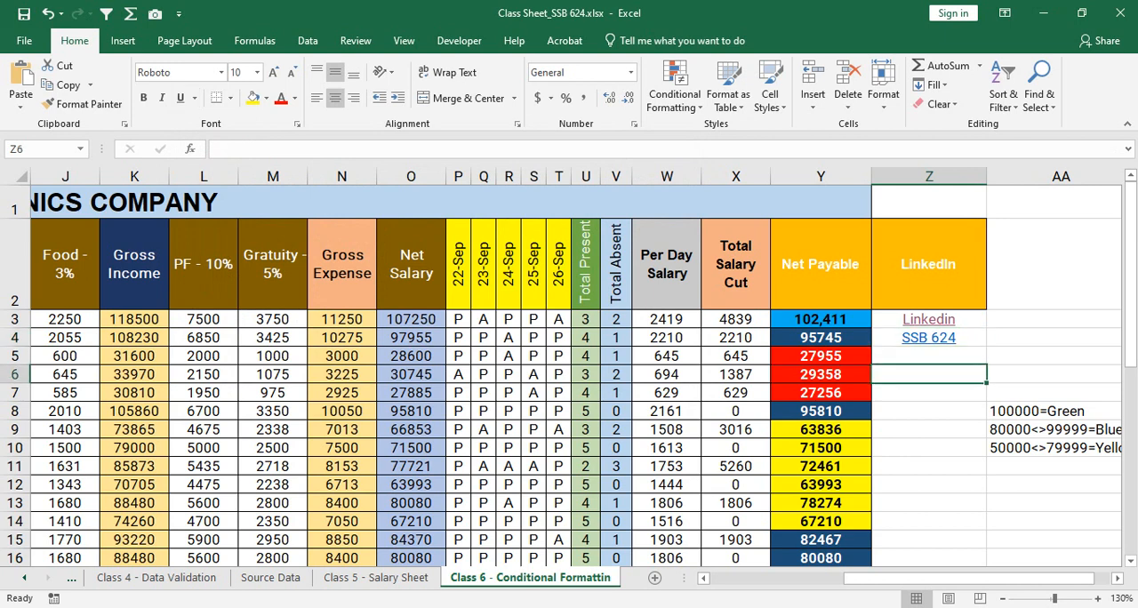
- Test the SSB 624 link in Z4, check the folder from its parent Professional Excel, and close the folder window
mouse_move(919, 337)
left_click(929, 338)
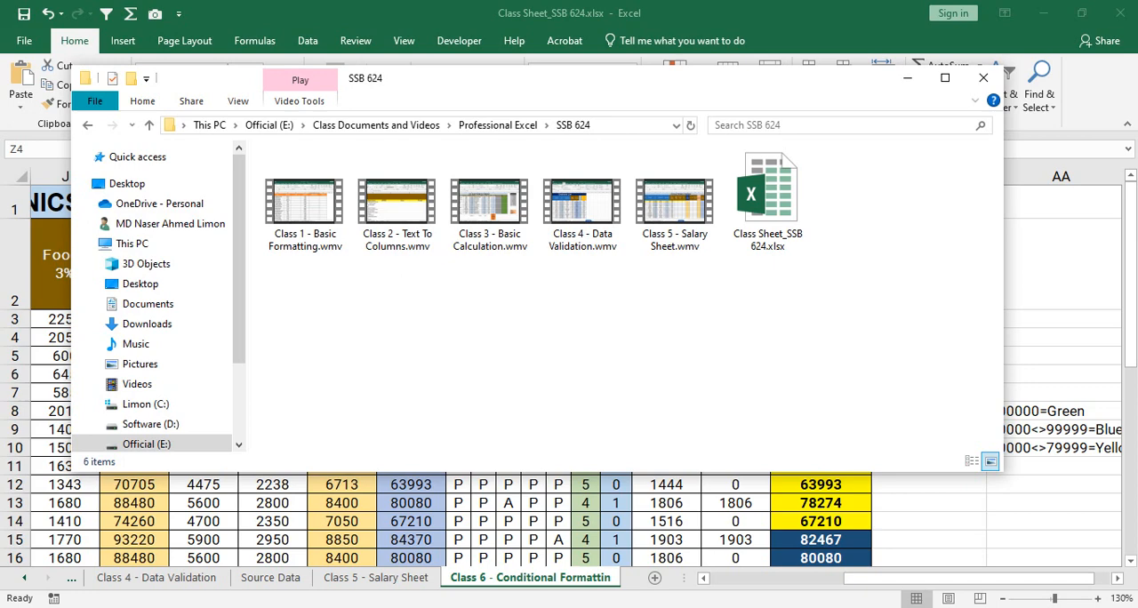
left_click(498, 124)
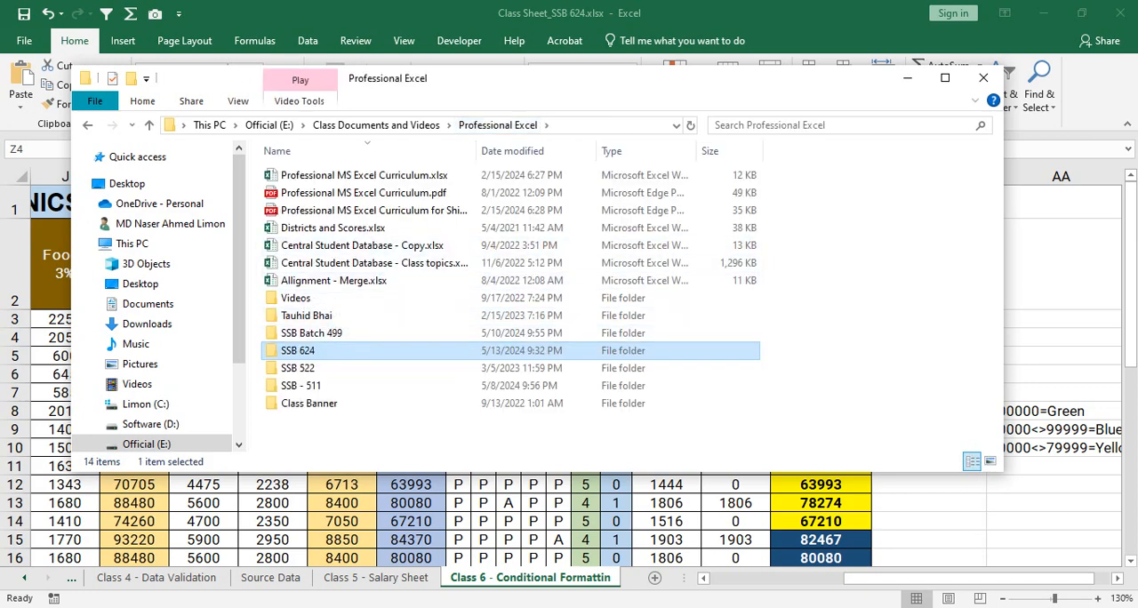
double_click(298, 351)
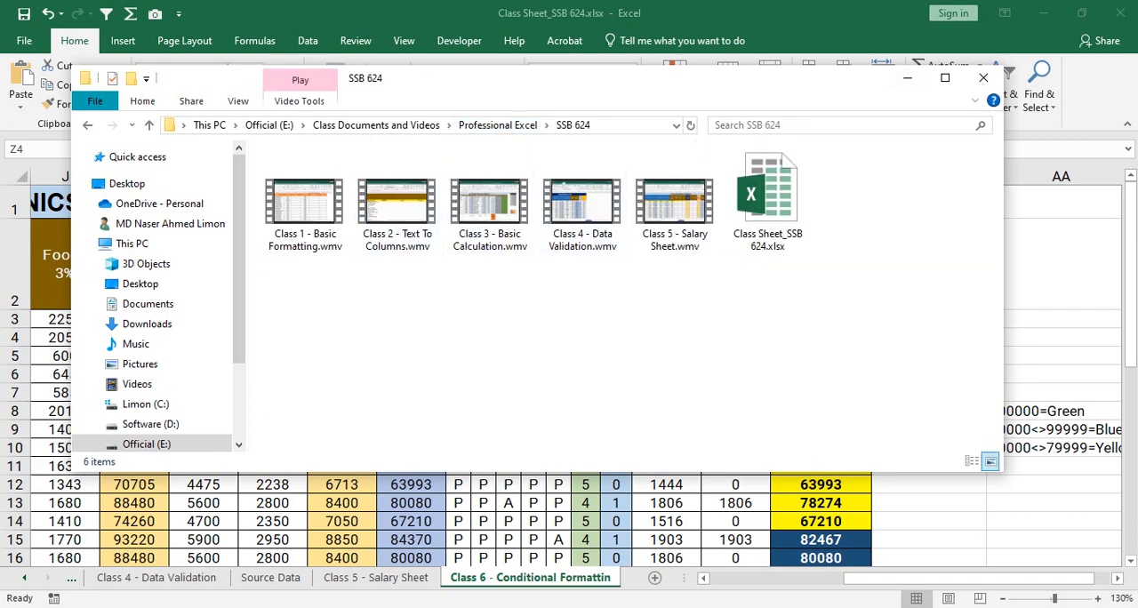
left_click(984, 77)
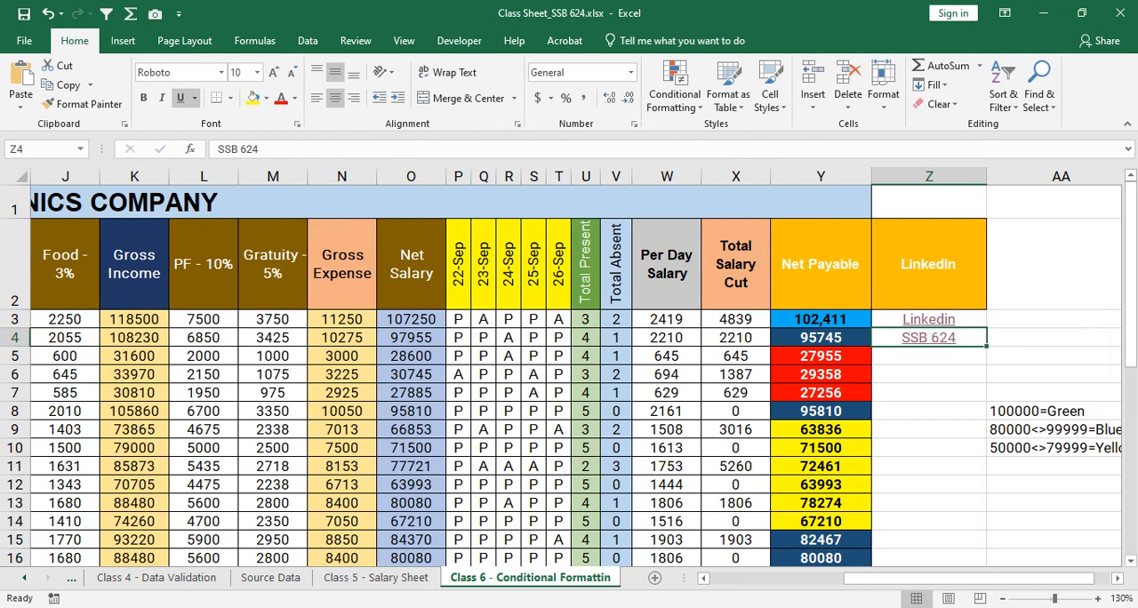
- Show a fresh File Explorer window for comparison, return to Excel, follow the SSB 624 link again and close the opened folder
left_click(400, 607)
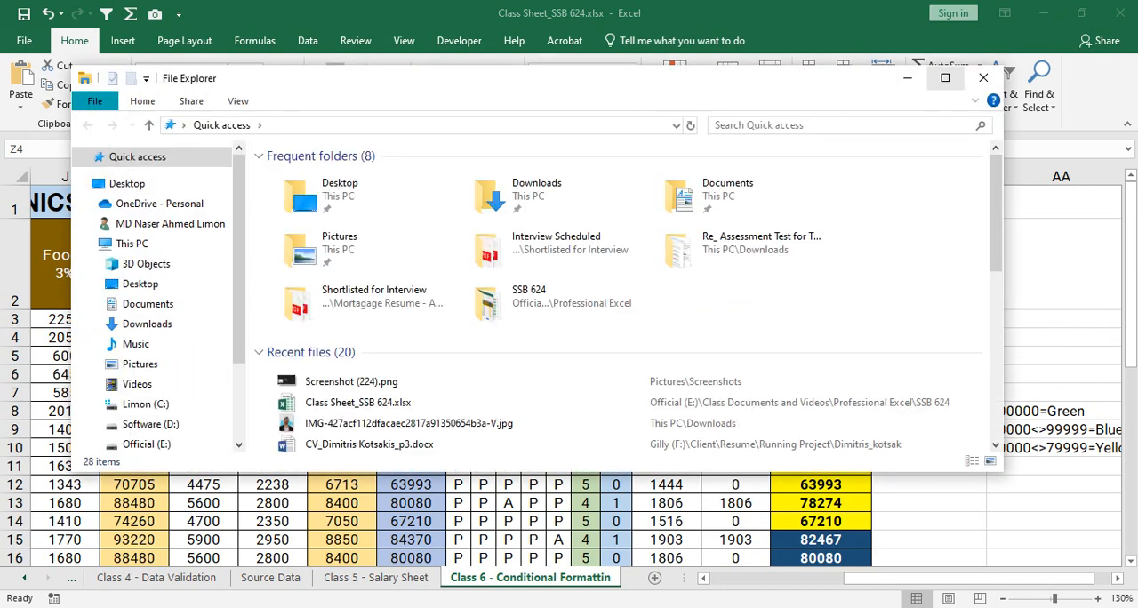
left_click(945, 78)
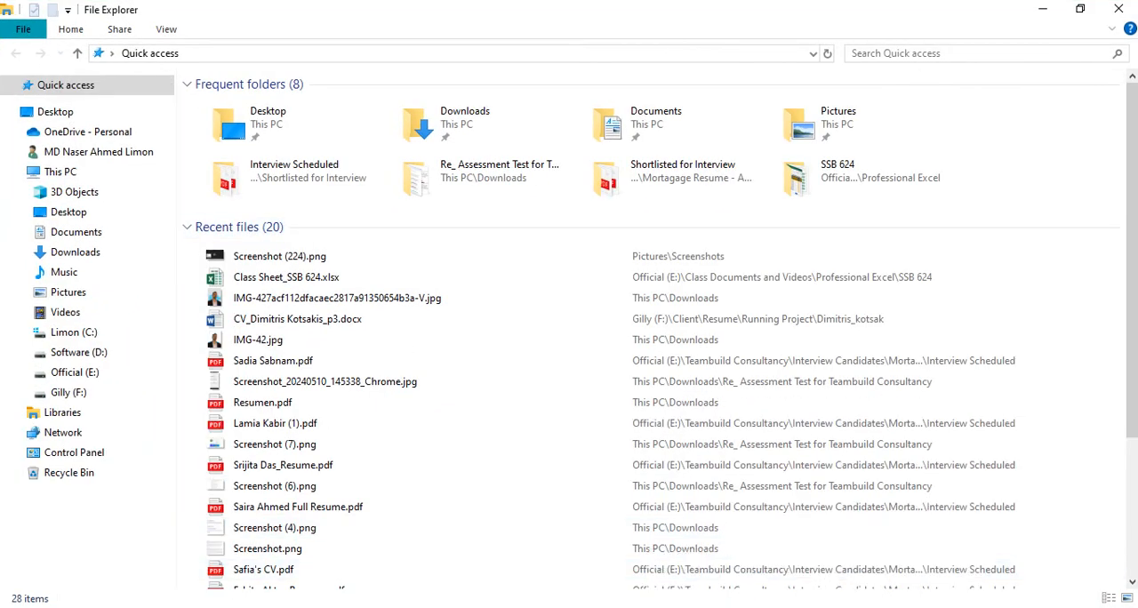
key("alt+Tab")
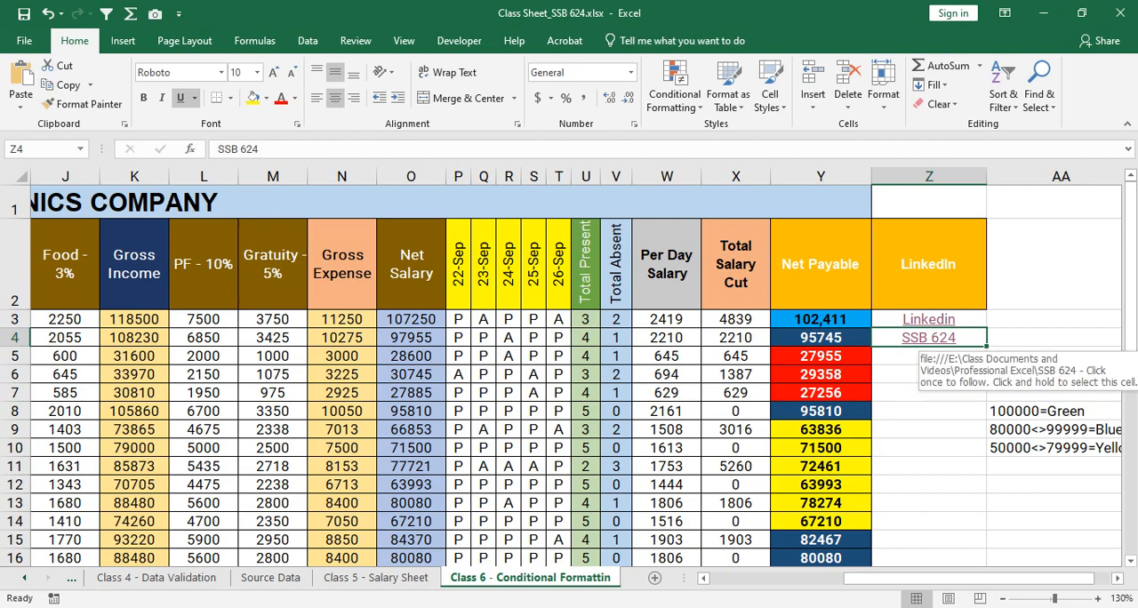
left_click(928, 338)
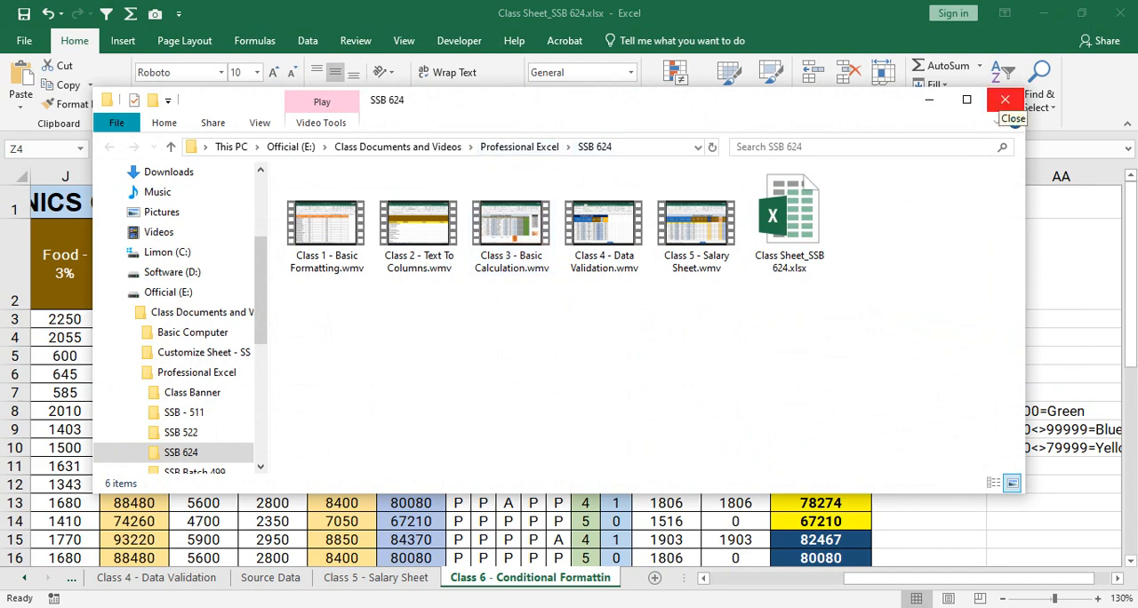
left_click(1005, 100)
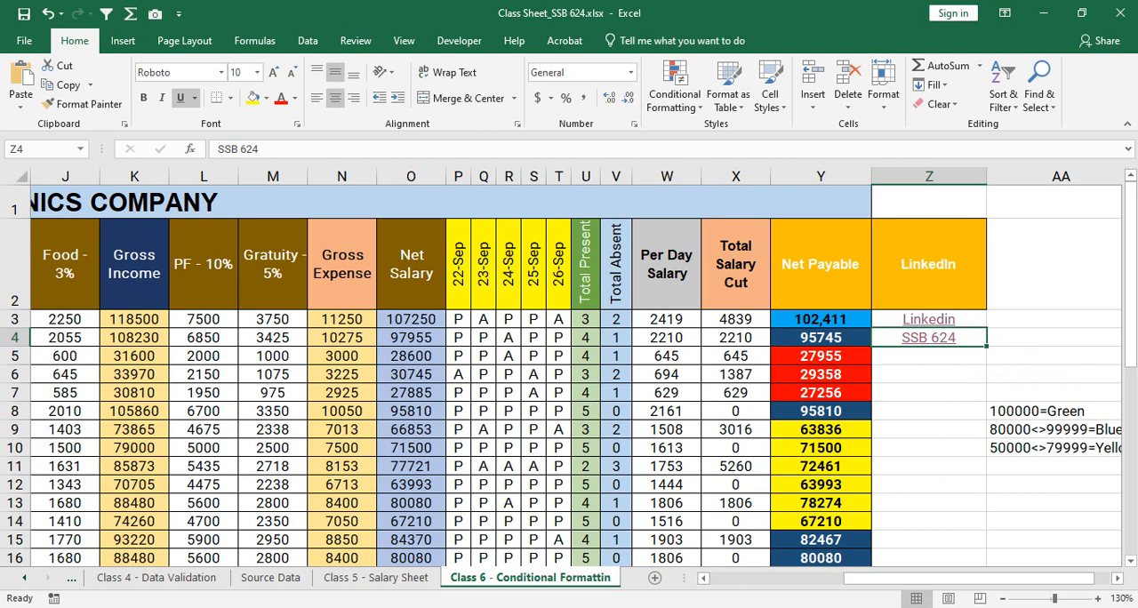
- Enter "In this Document" in cell Z5 and widen column Z to fit the text
key("Down")
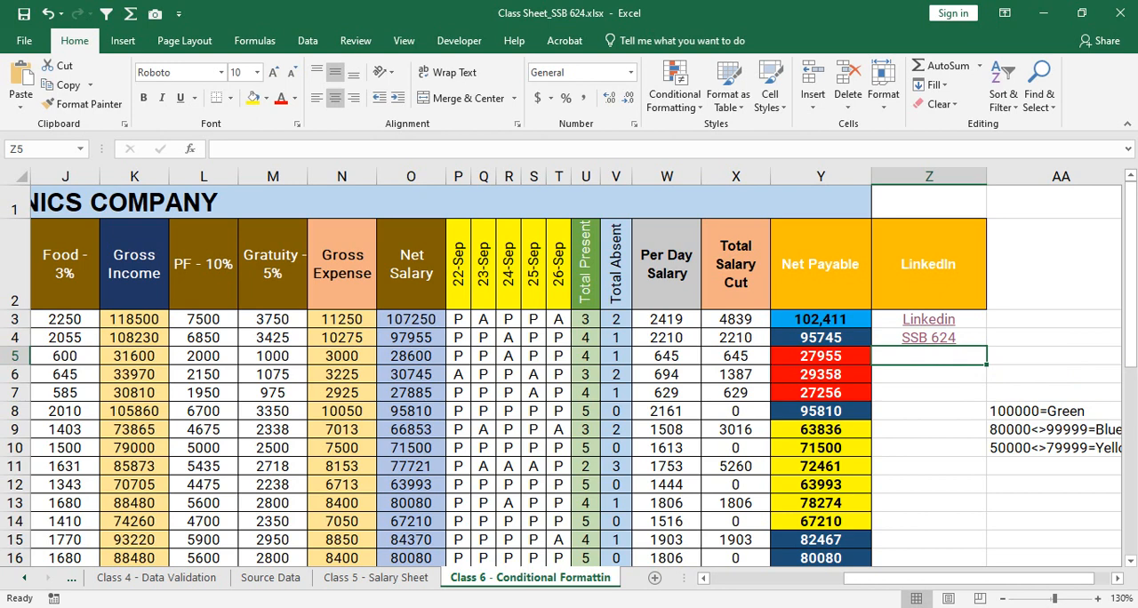
type("In ")
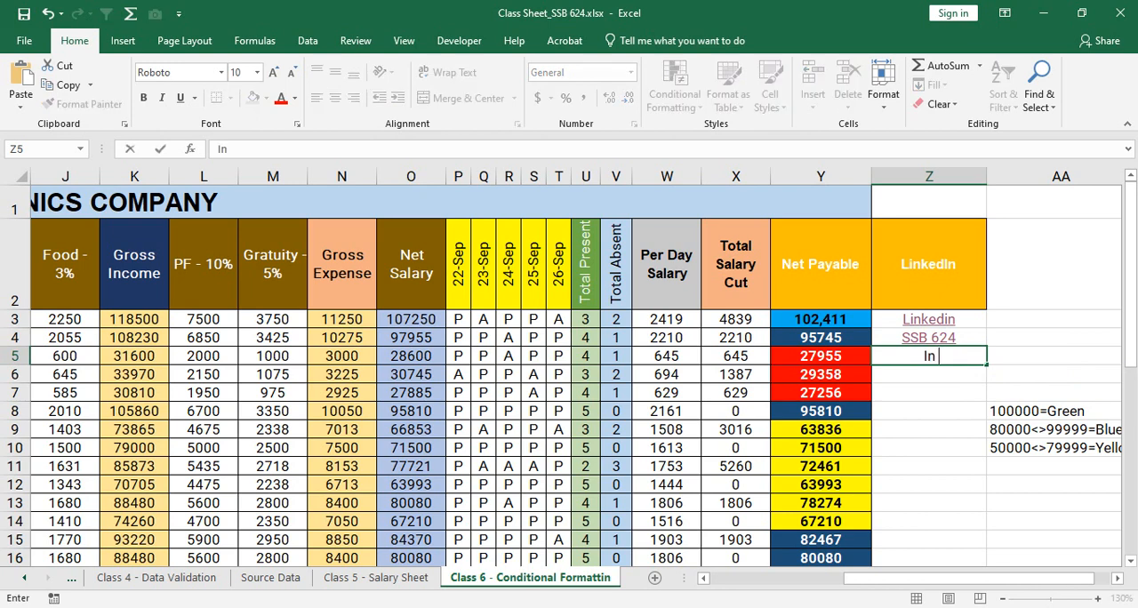
type("this Document")
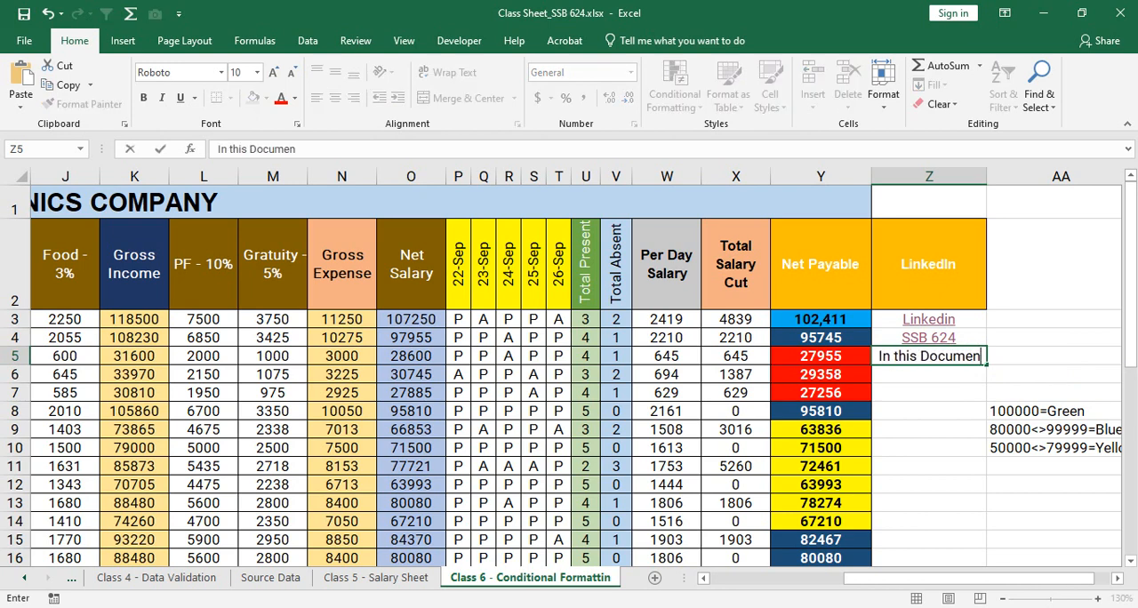
key("Return")
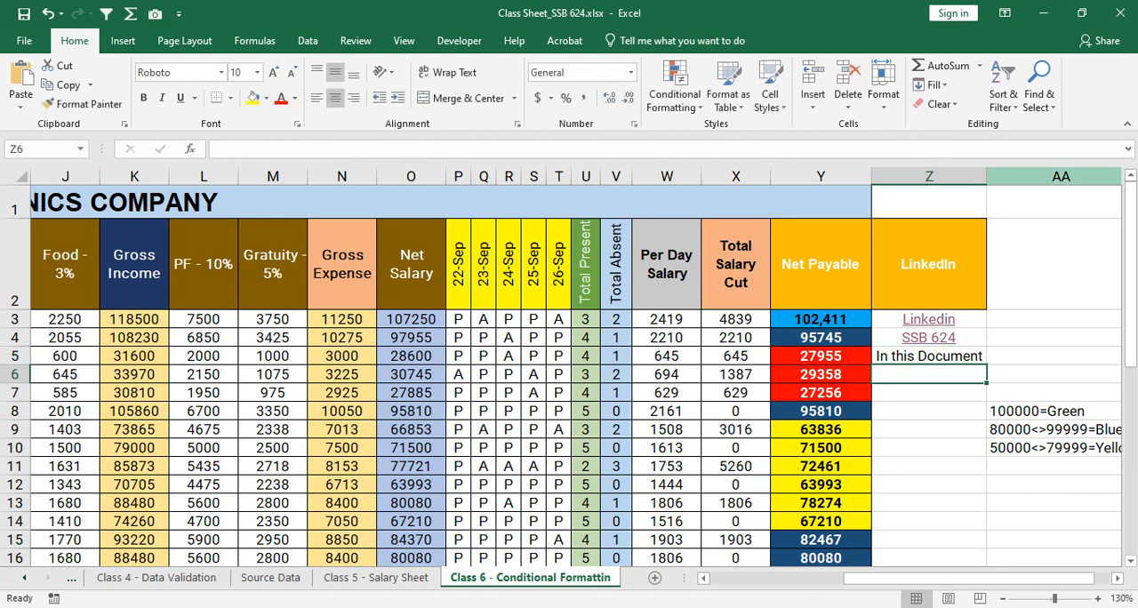
left_click_drag(986, 176, 1011, 176)
key("Up")
key("Up")
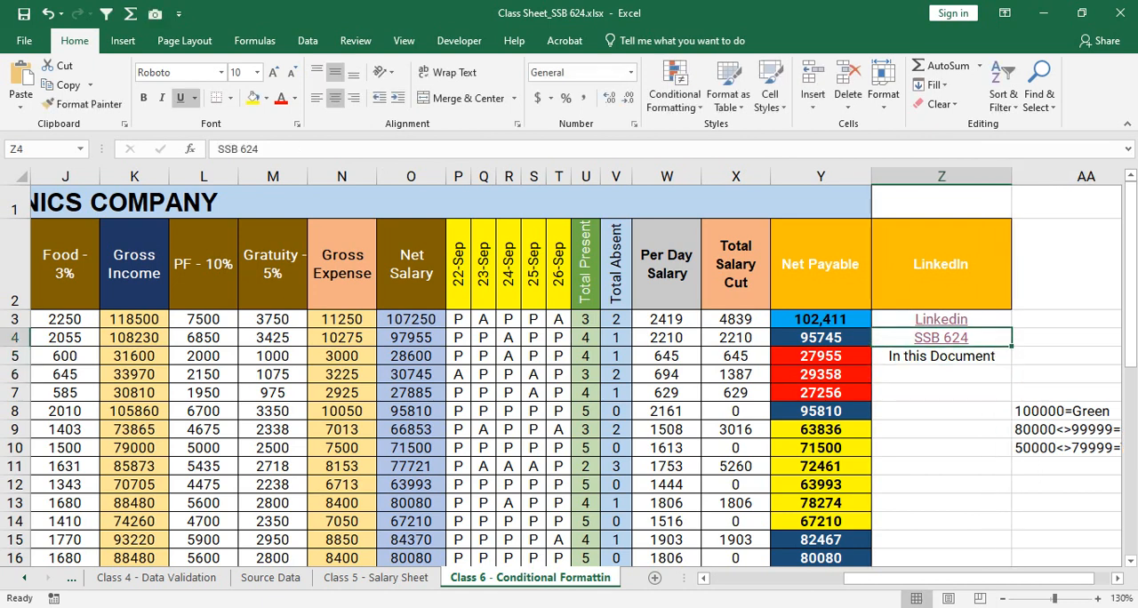
key("Down")
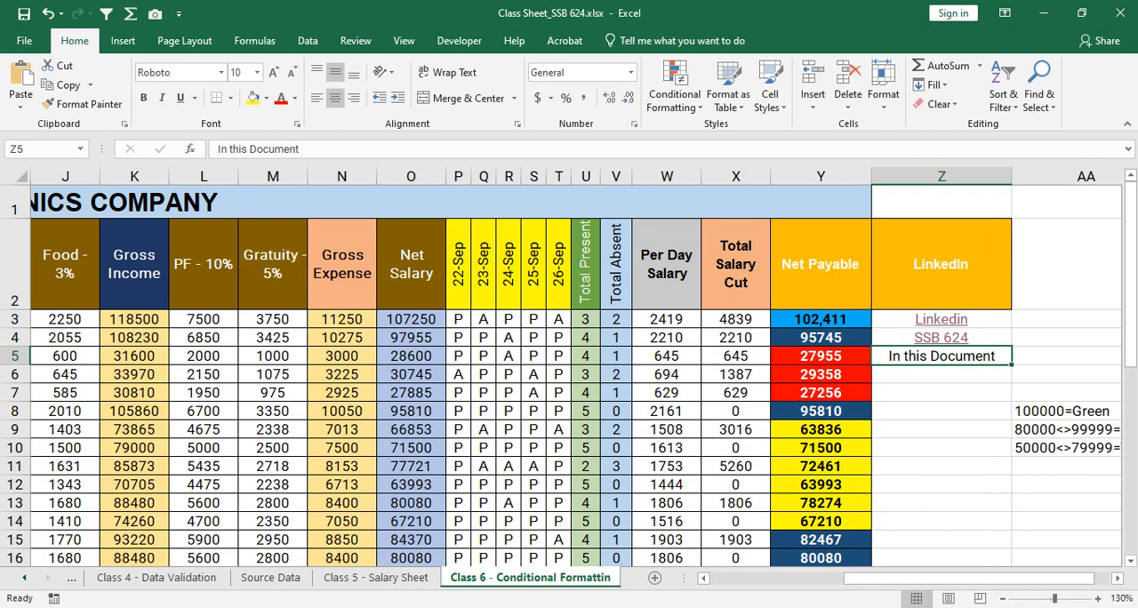
- View the Class 1 - Formatting sheet and return to the Class 6 - Conditional Formattin sheet
left_click(24, 578)
left_click(24, 578)
left_click(24, 578)
left_click(24, 578)
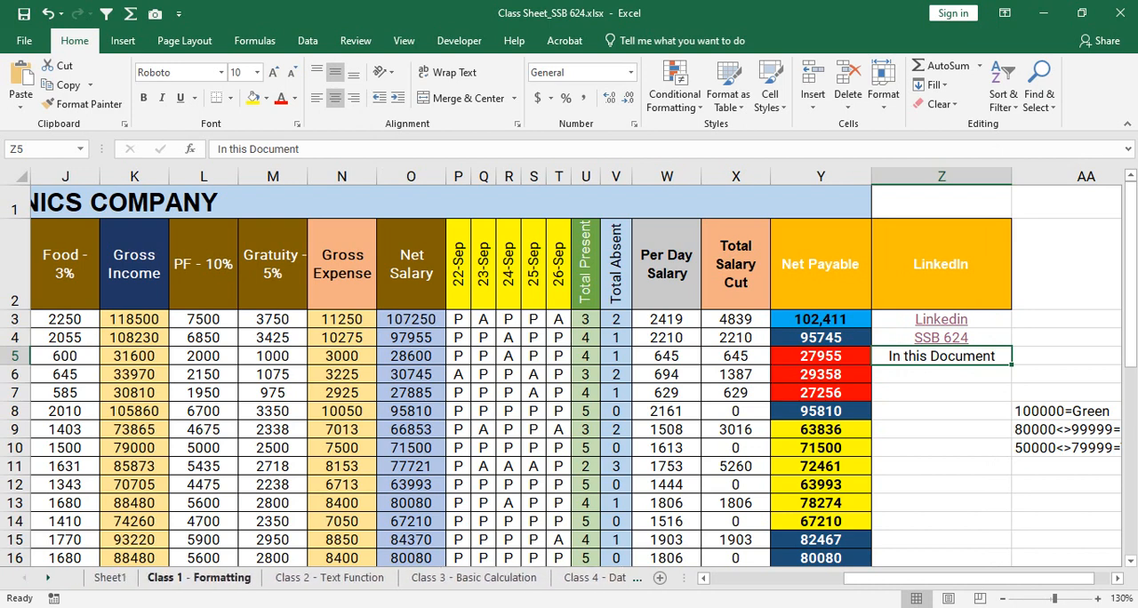
left_click(199, 578)
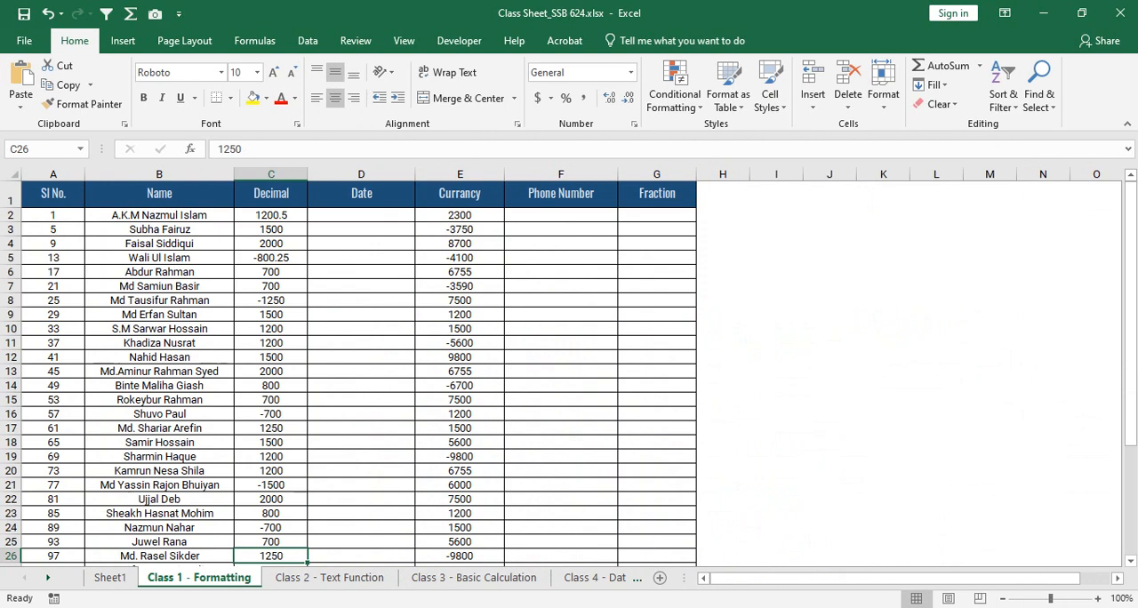
left_click(48, 578)
left_click(48, 578)
left_click(48, 578)
left_click(48, 578)
left_click(530, 578)
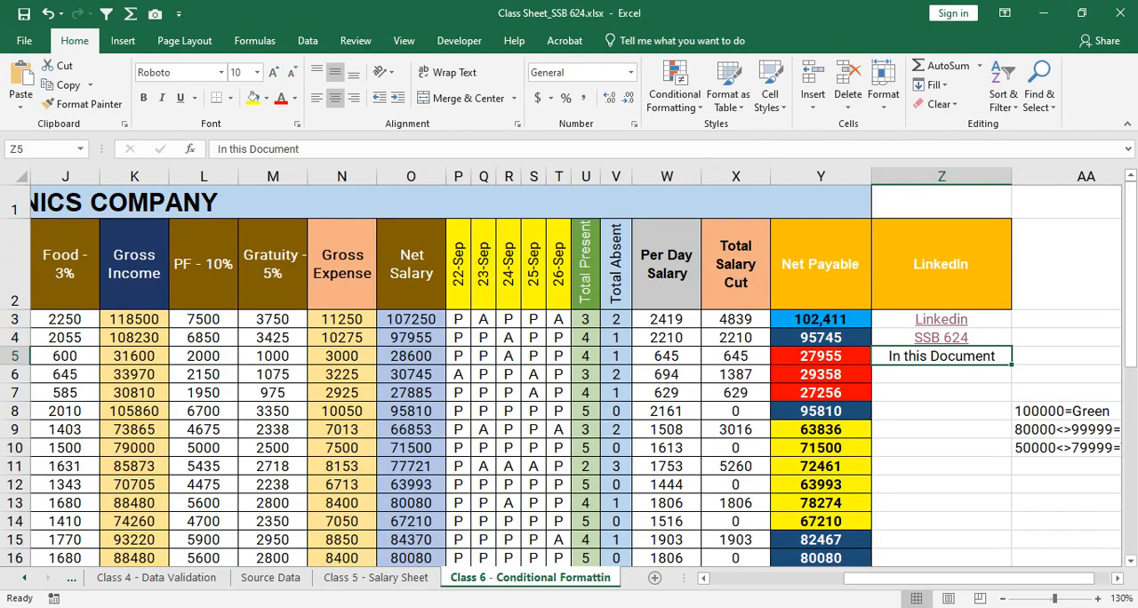
- Start a hyperlink on cell Z5, set it to link to a place in this document, and show the full sheet list
left_click(675, 93)
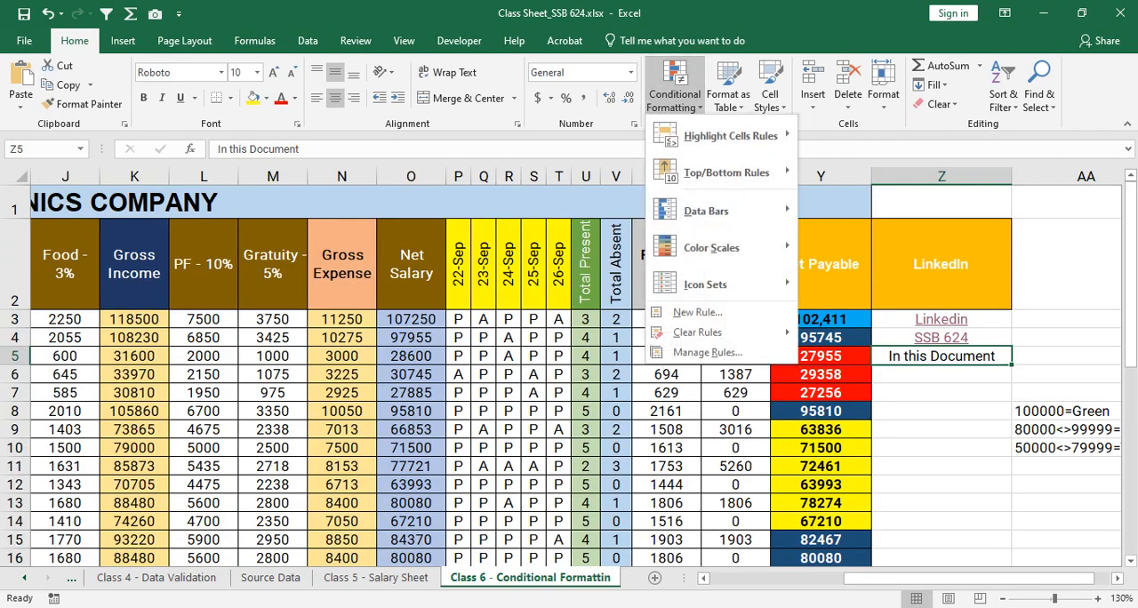
left_click(949, 356)
right_click(948, 356)
left_click(987, 593)
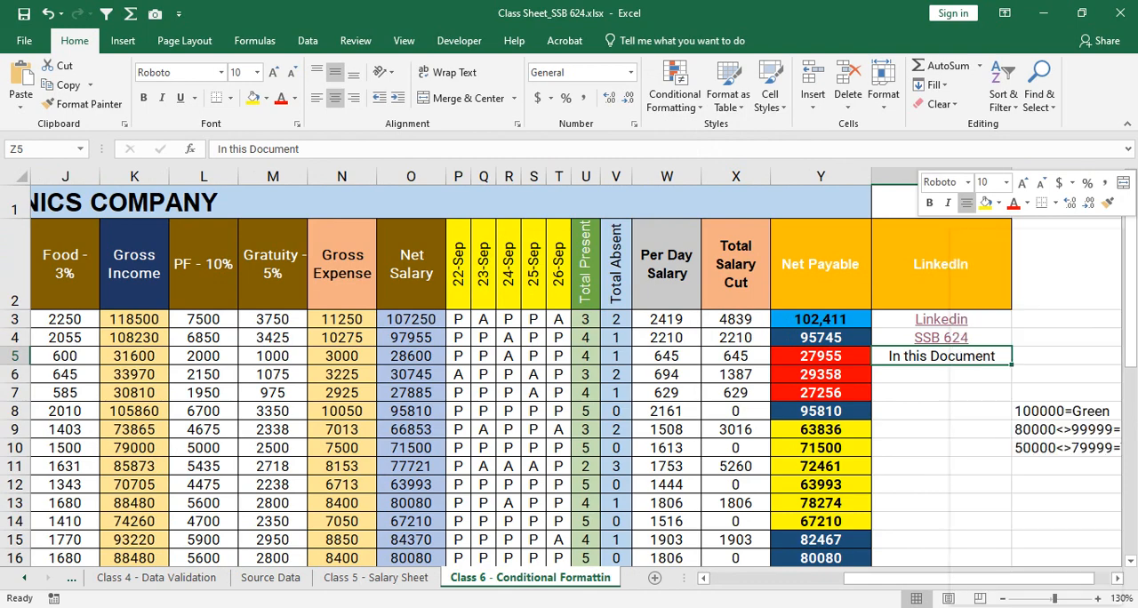
left_click_drag(711, 264, 421, 189)
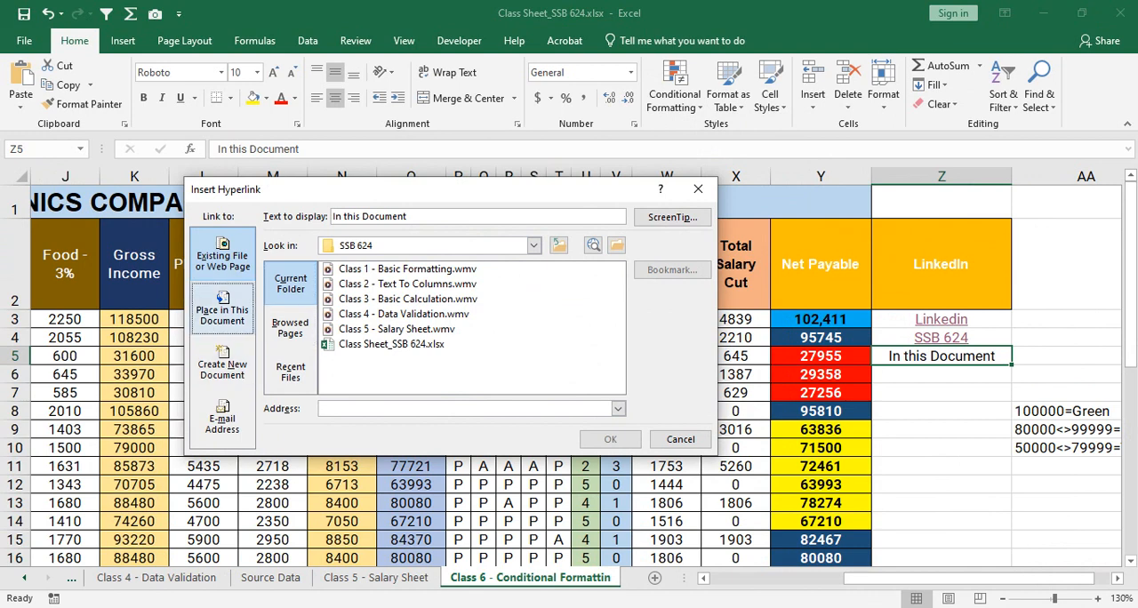
left_click(223, 309)
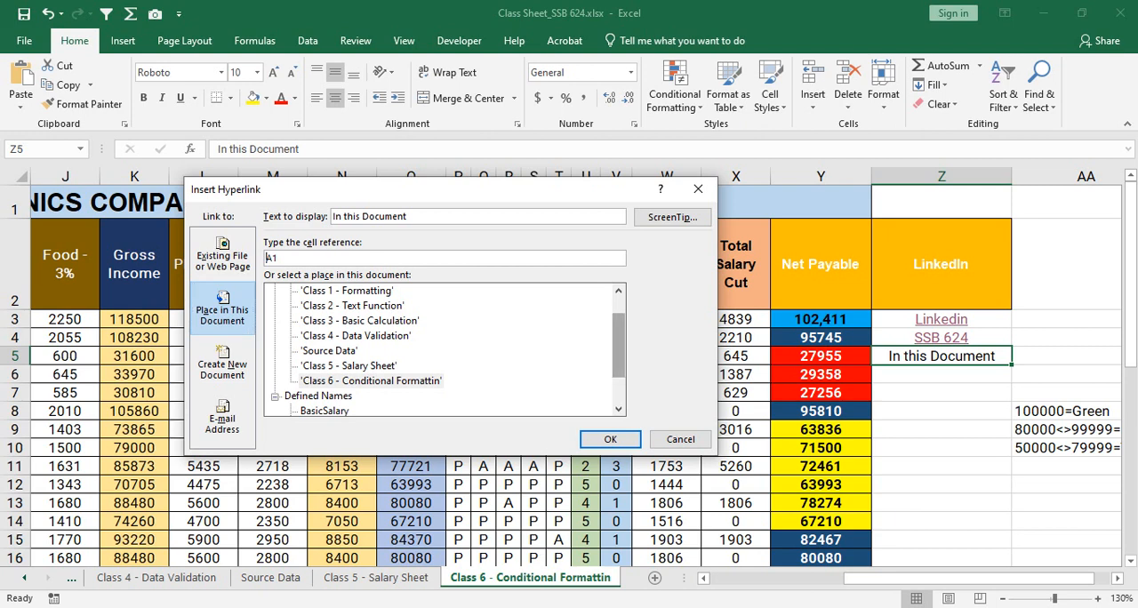
left_click_drag(619, 345, 619, 329)
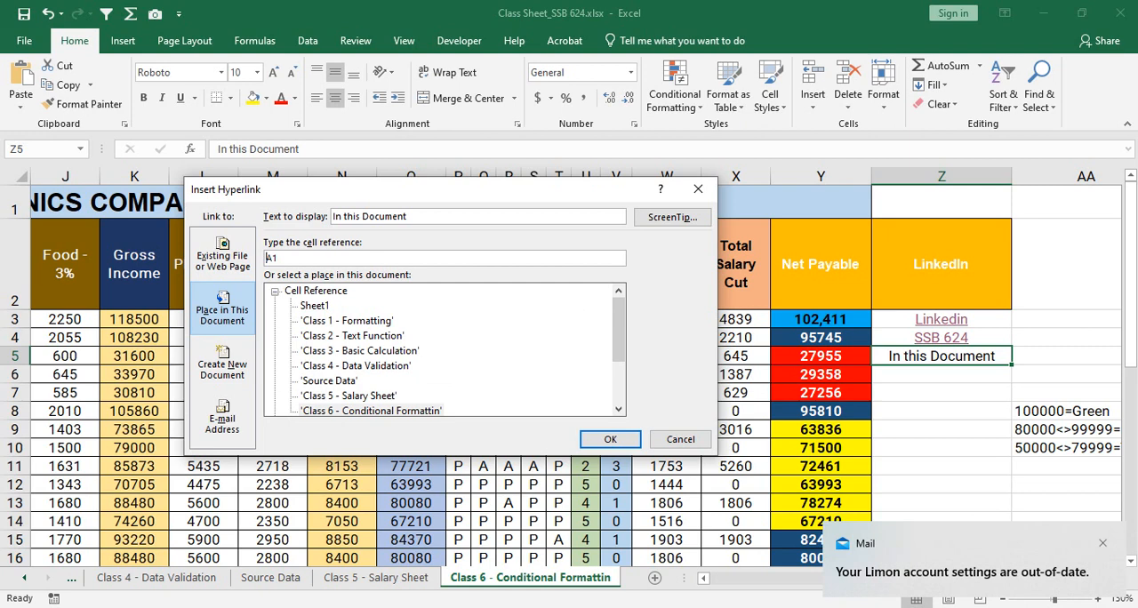
- Go through the listed sheets as link targets and link Z5 to cell A1 of Class 1 - Formatting
left_click(371, 410)
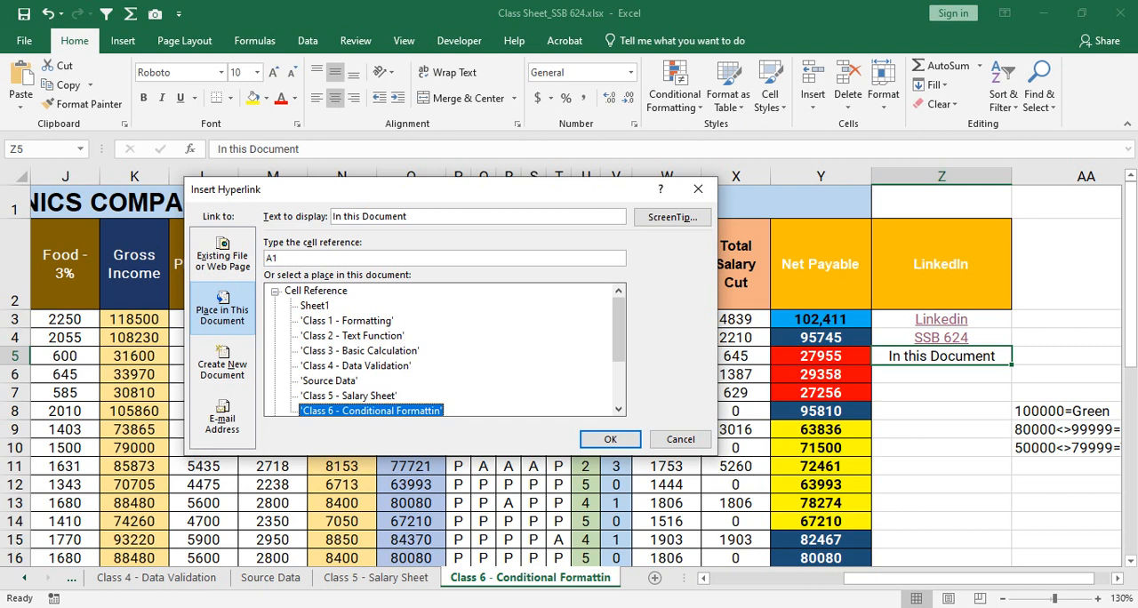
left_click(349, 396)
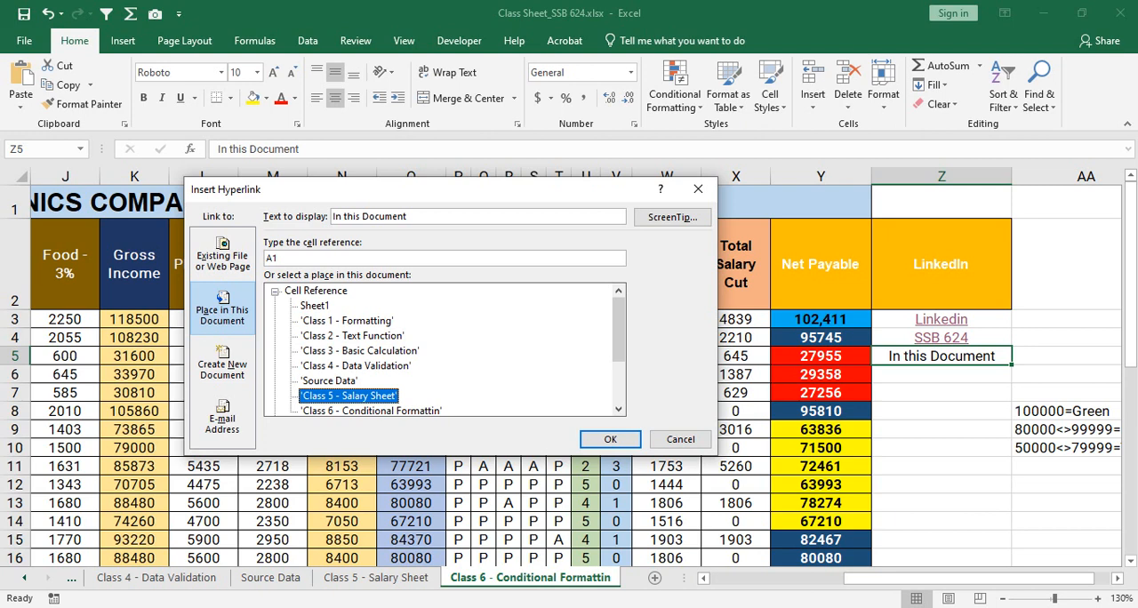
left_click(329, 381)
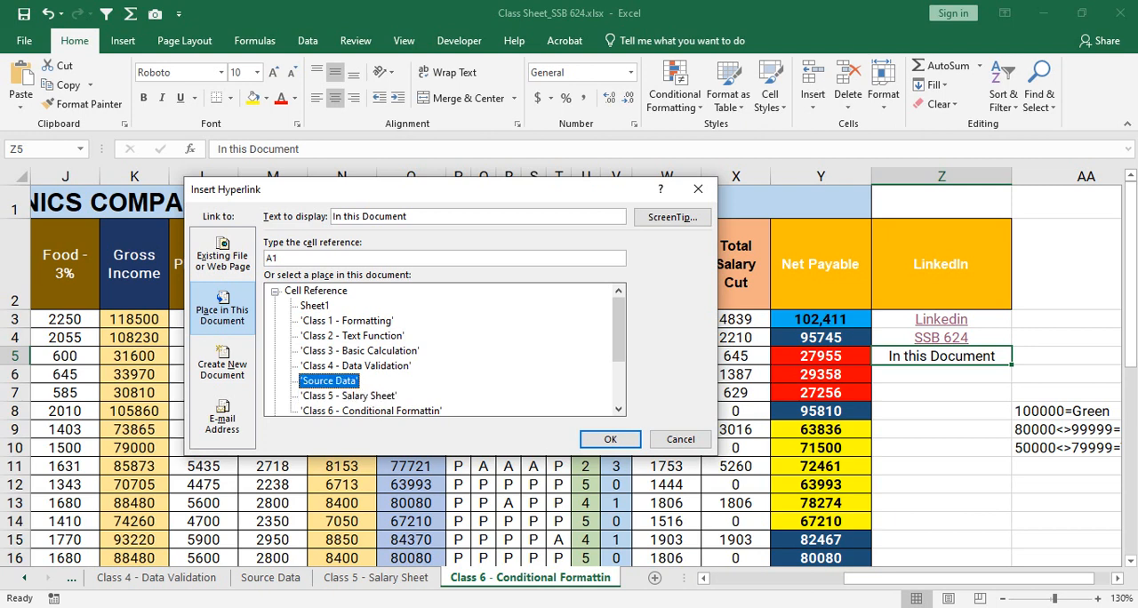
left_click(355, 365)
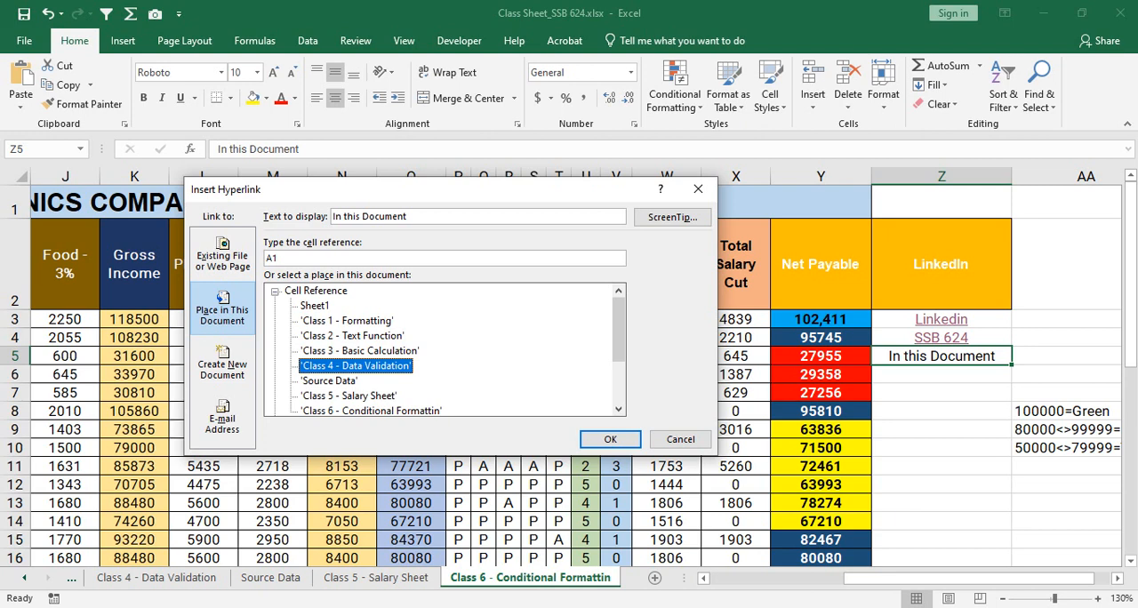
left_click(359, 351)
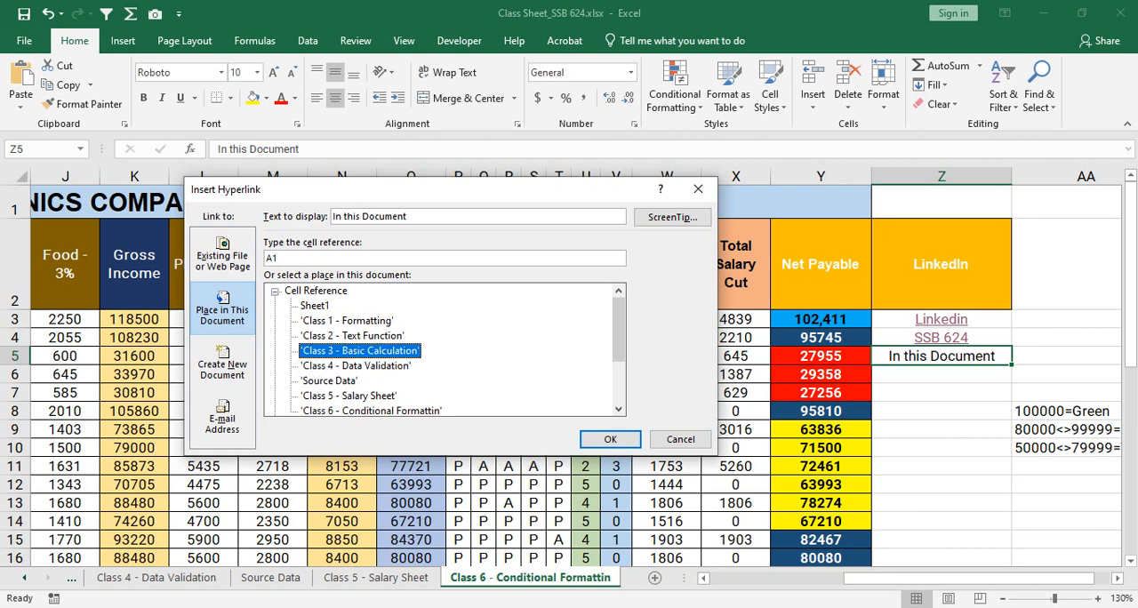
left_click(353, 336)
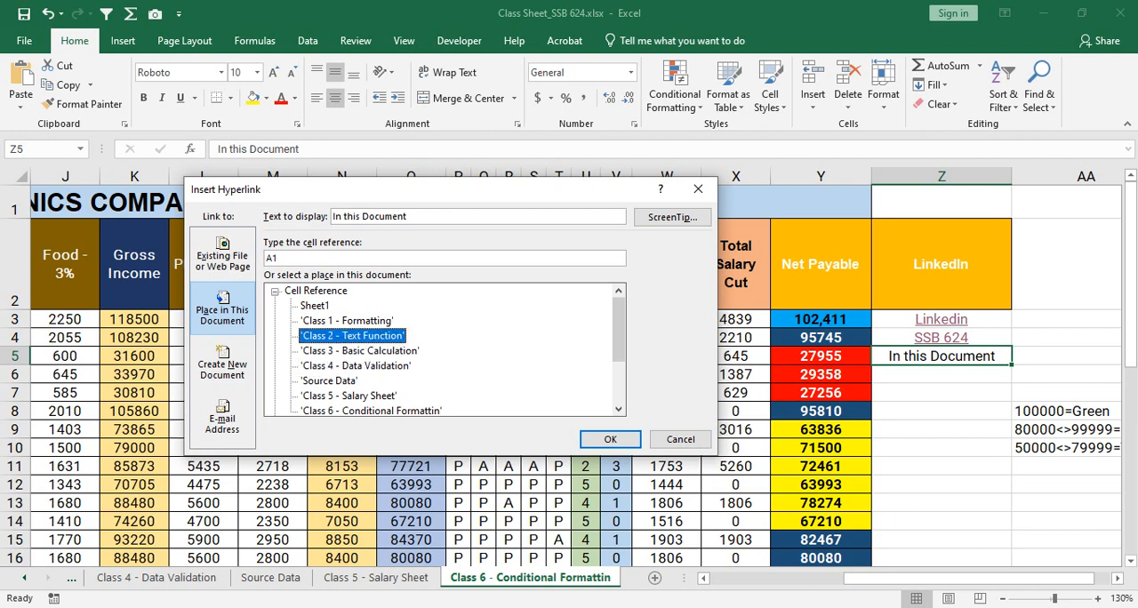
left_click(347, 321)
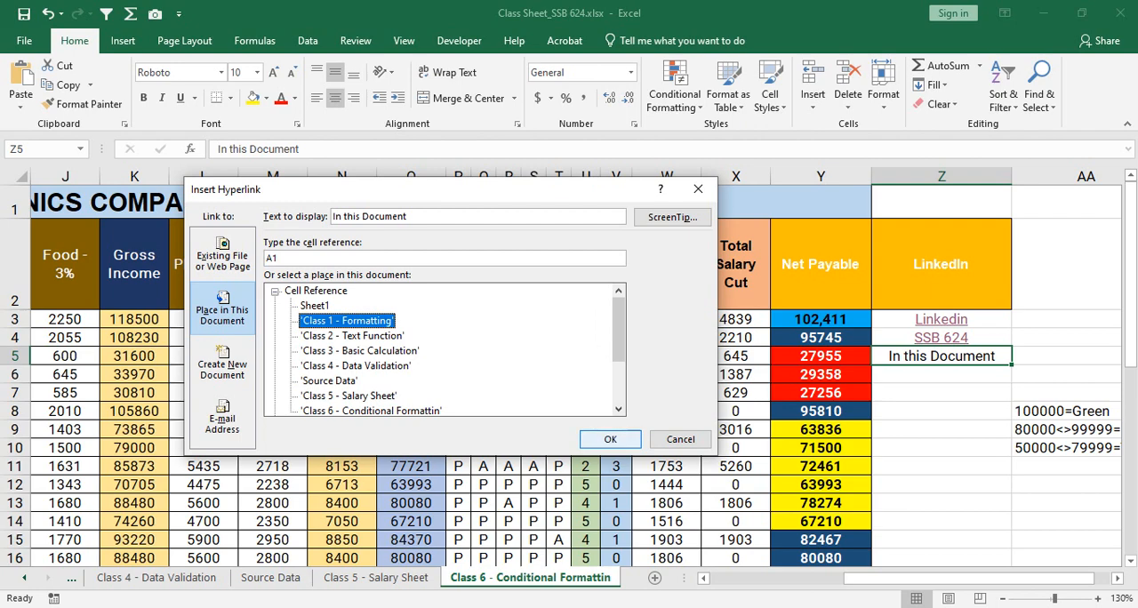
left_click(609, 439)
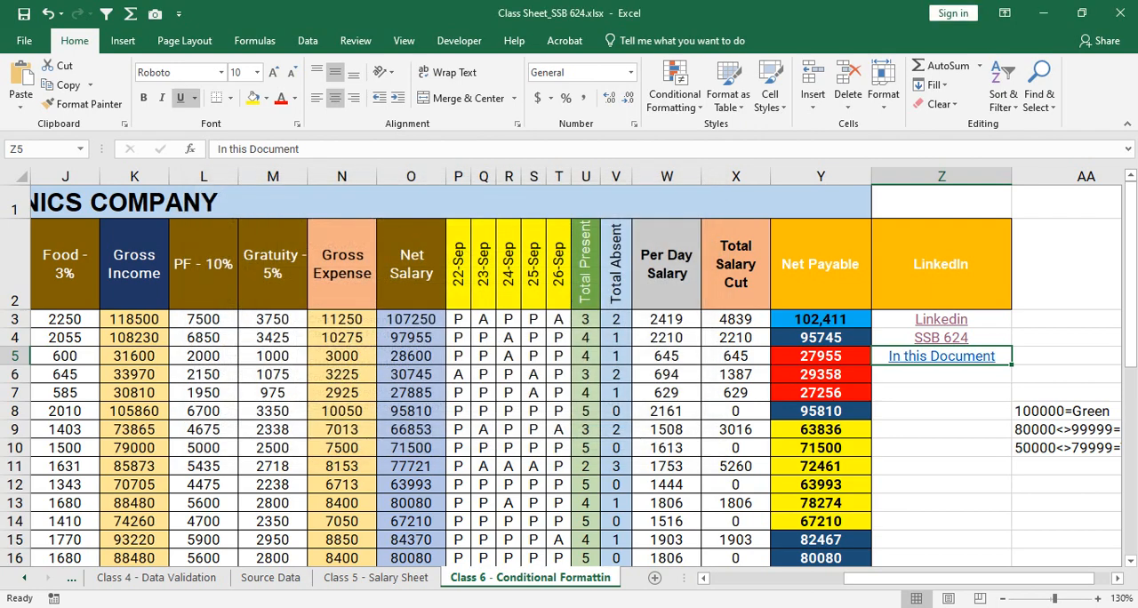
- Follow the Z5 link to the Class 1 - Formatting sheet and enter "Class 6" in bold in cell I2
left_click(942, 374)
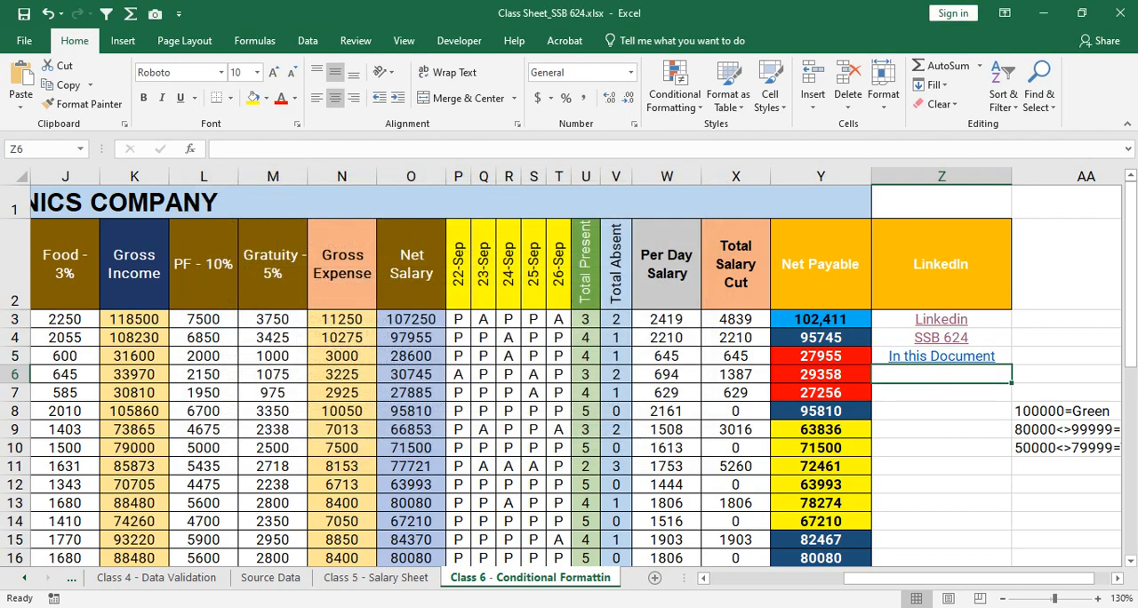
left_click(942, 356)
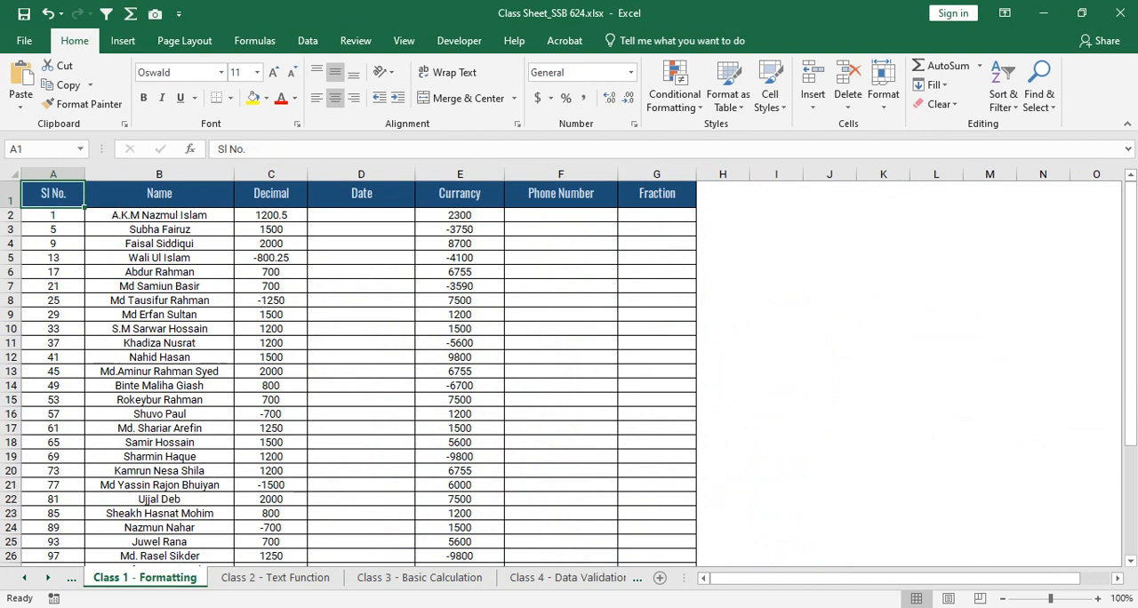
left_click(776, 216)
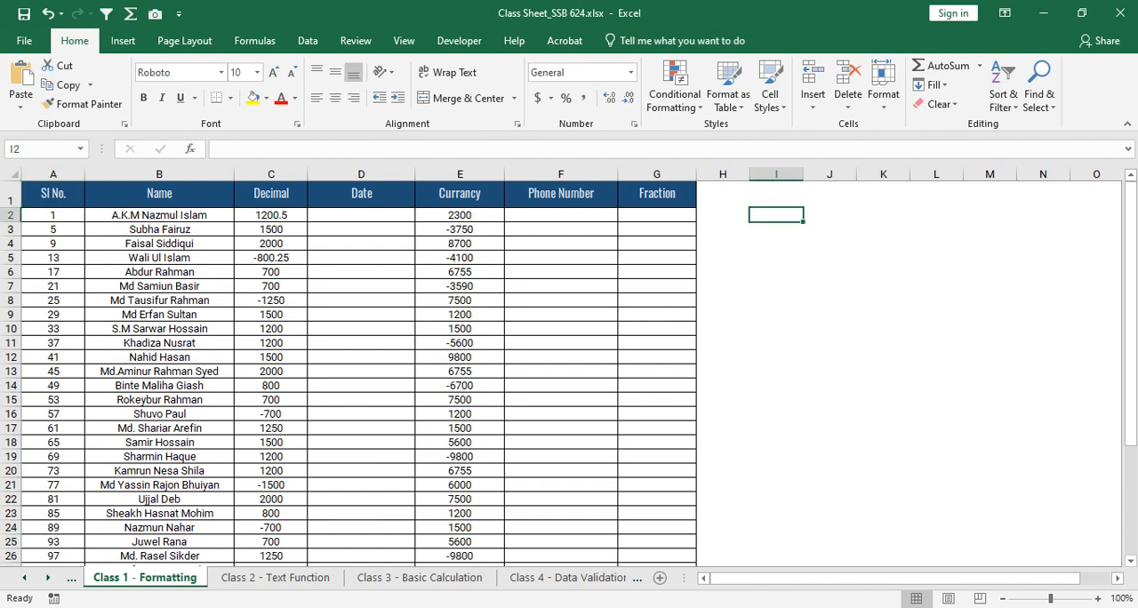
type("Cla")
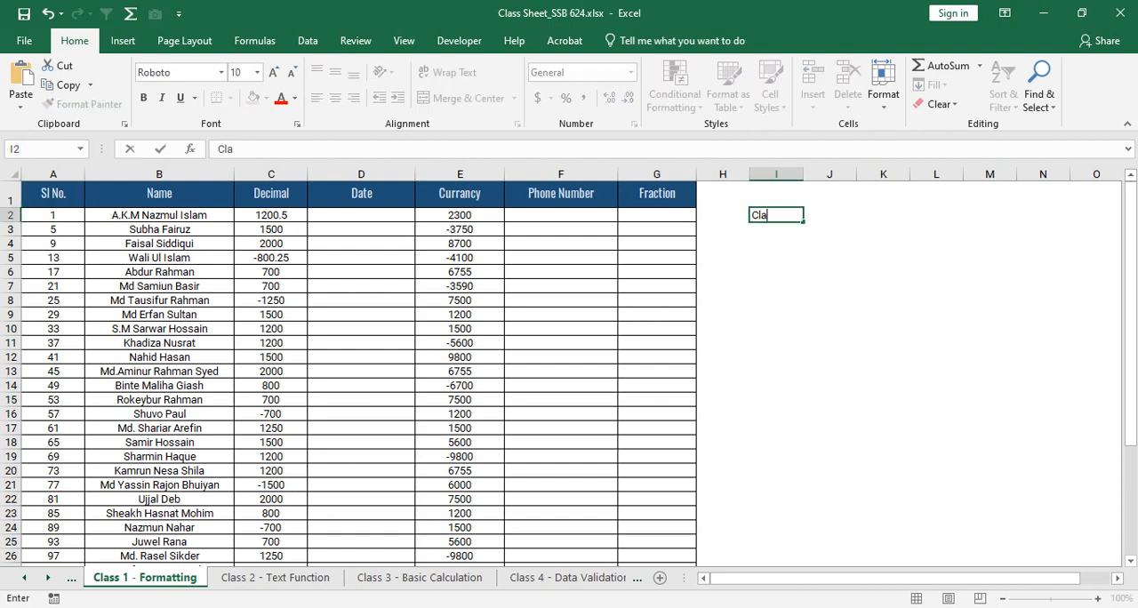
type("ss 6")
key("Return")
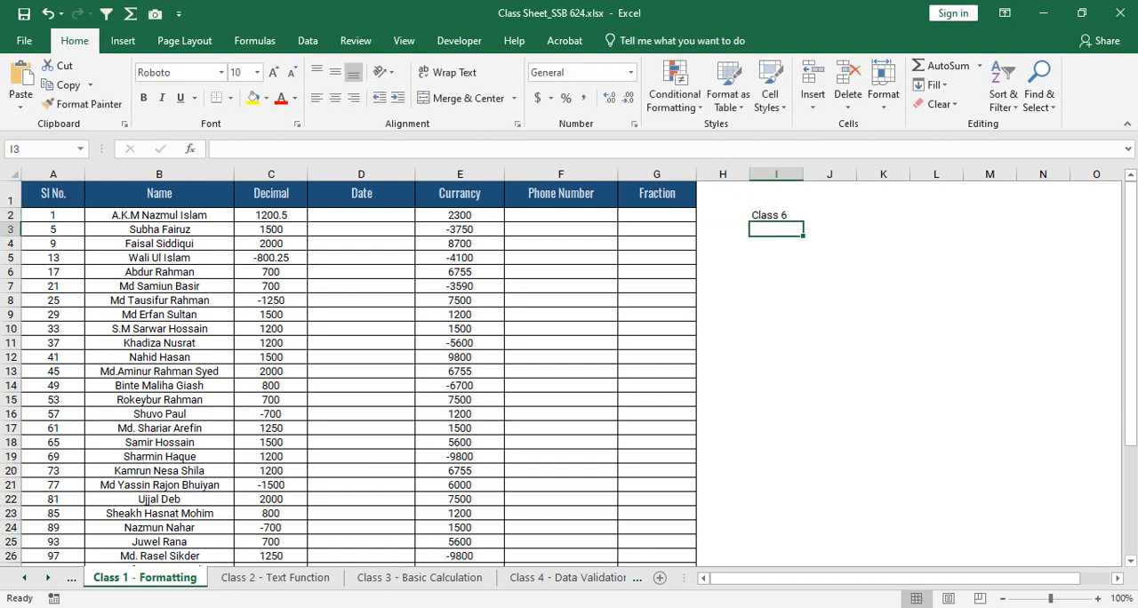
left_click(776, 215)
left_click(144, 98)
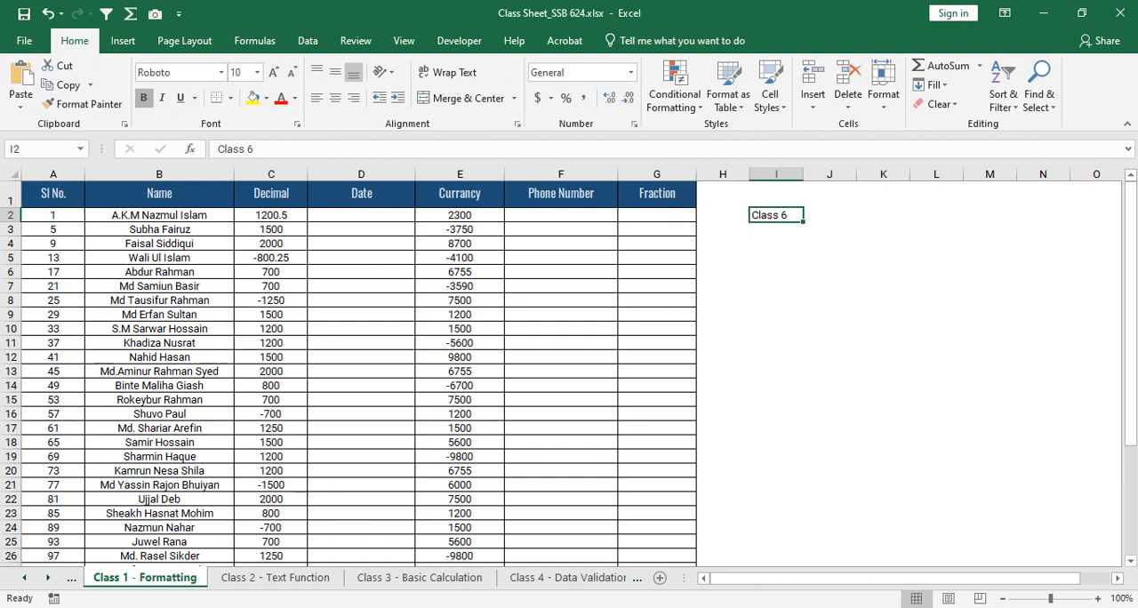
- Link cell I2 to cell A1 of the Class 6 - Conditional Formattin sheet
right_click(781, 214)
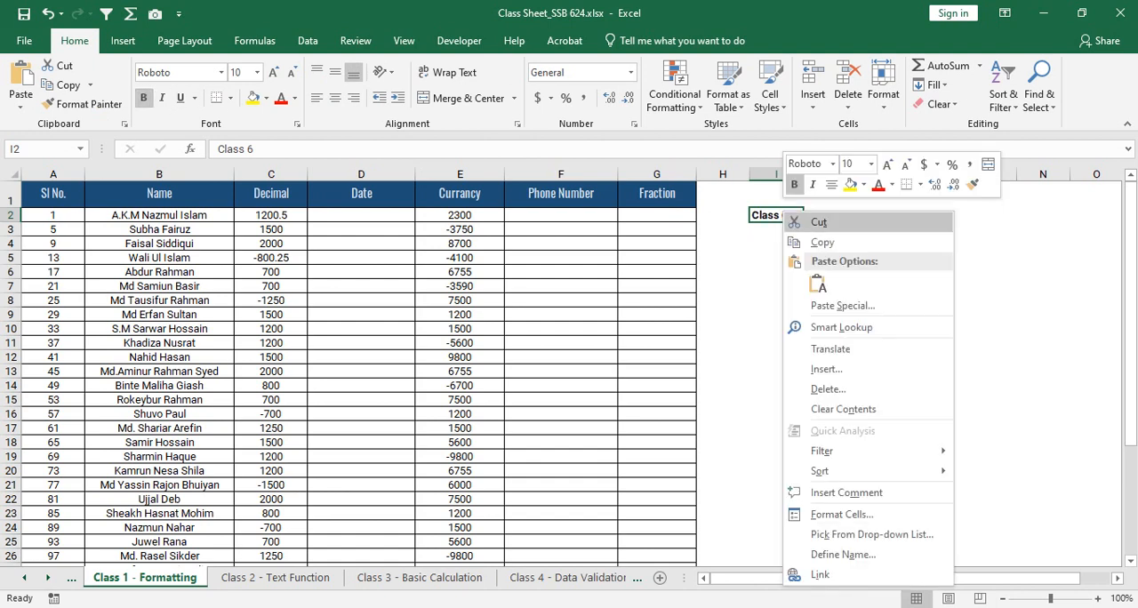
left_click(809, 575)
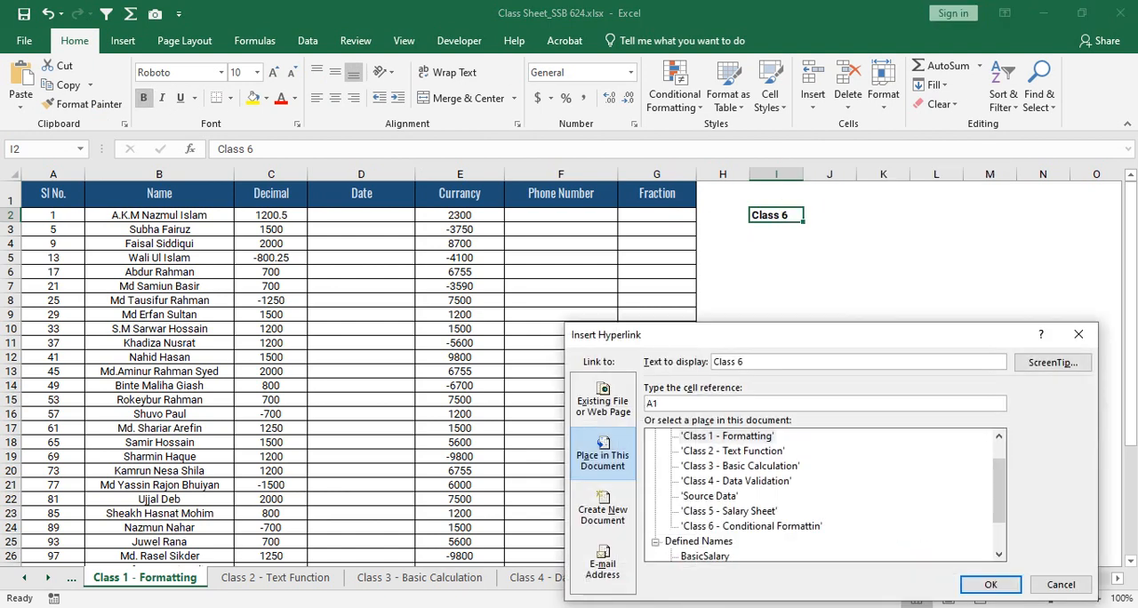
left_click_drag(800, 335, 341, 207)
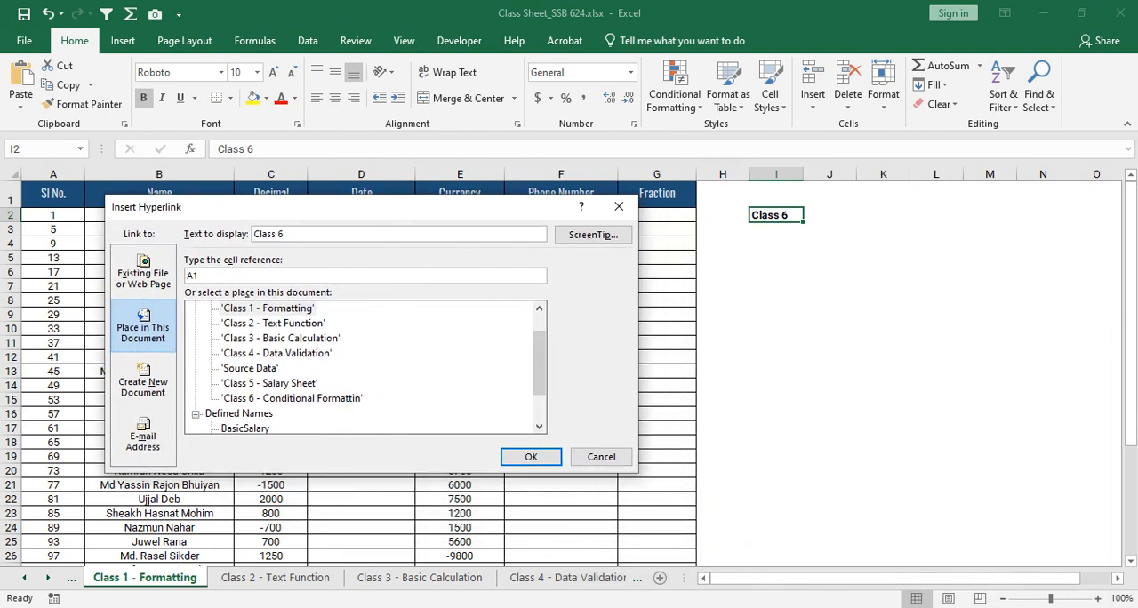
left_click(291, 399)
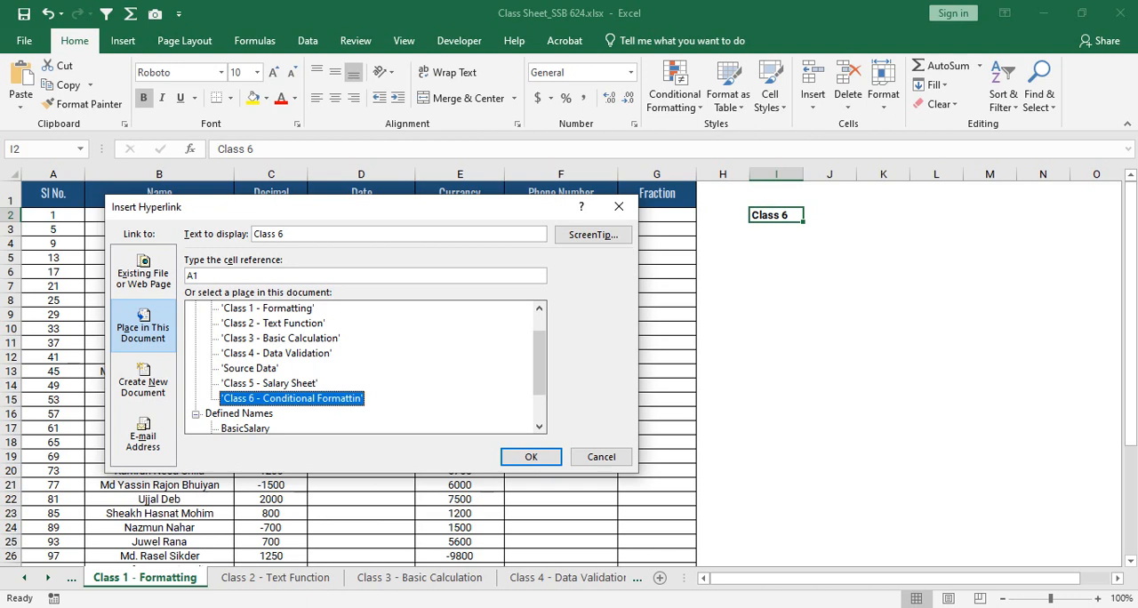
key("Return")
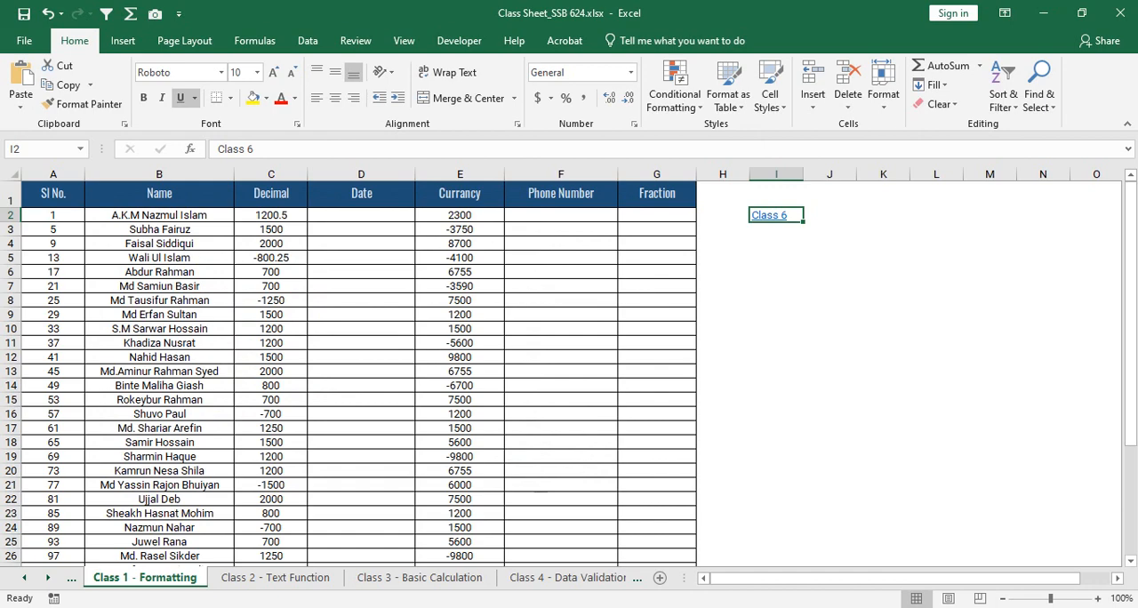
- Test the Class 6 link in I2 and the In this Document link in Z5 by moving back and forth between both sheets
left_click(776, 258)
left_click(769, 215)
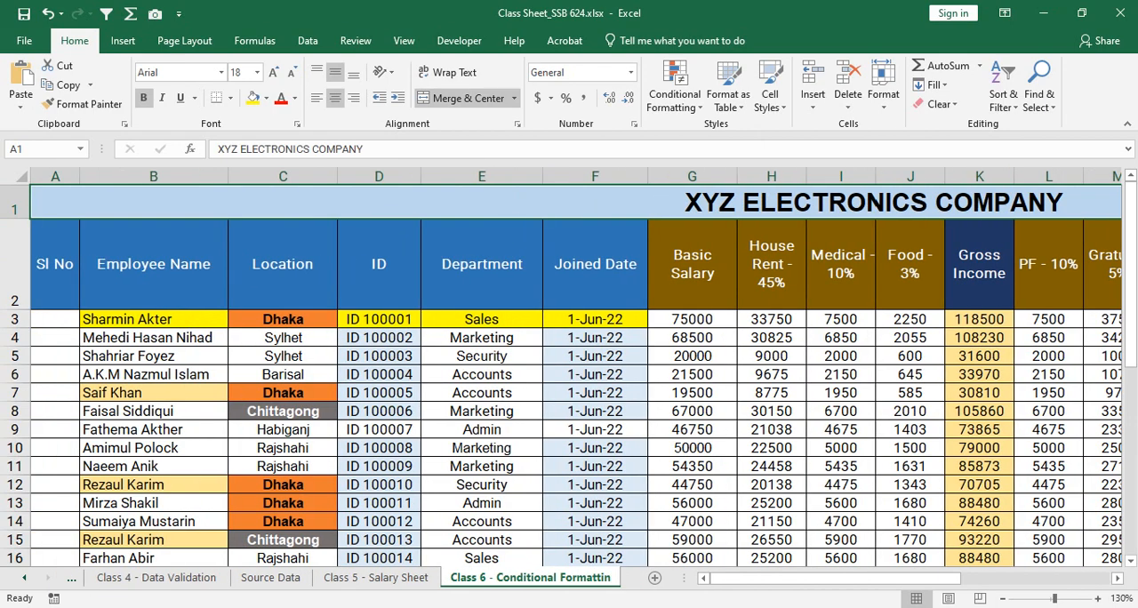
scroll(569, 369, "right", 5)
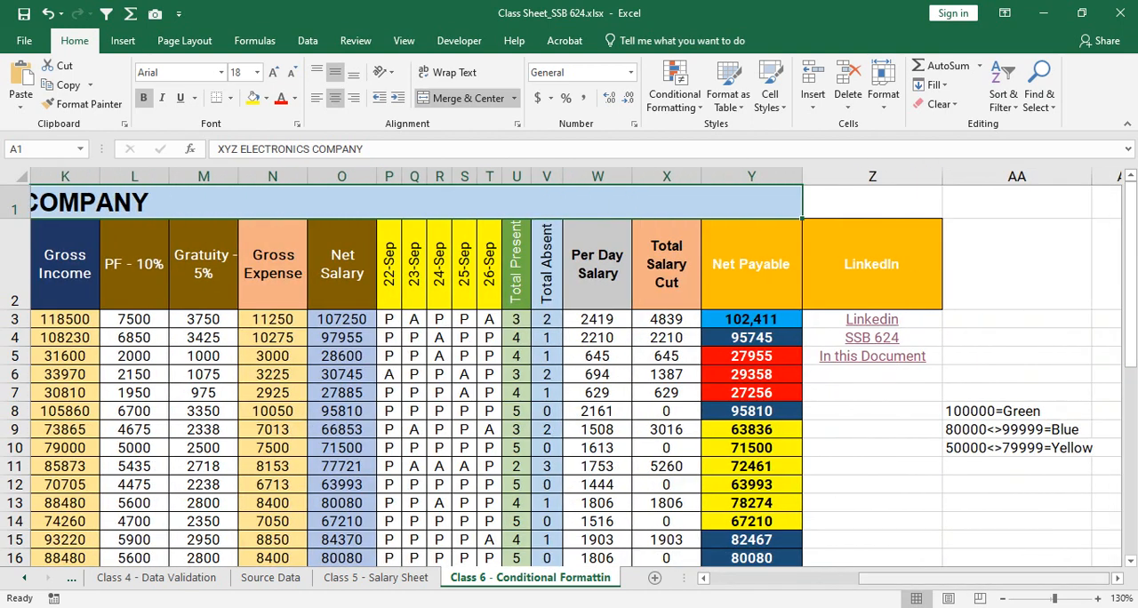
left_click(872, 357)
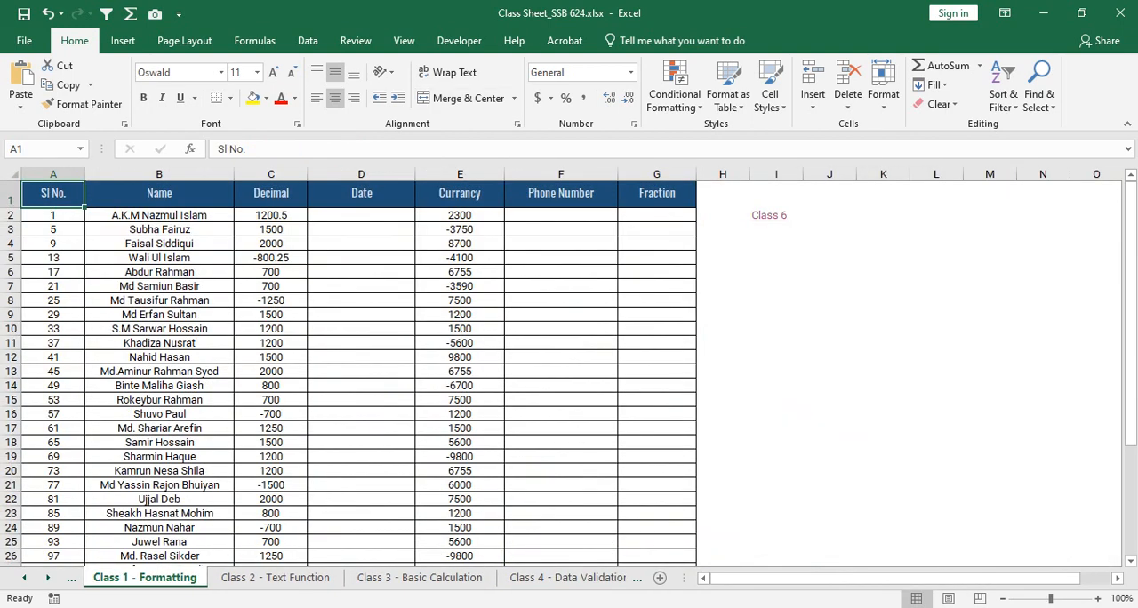
left_click(770, 215)
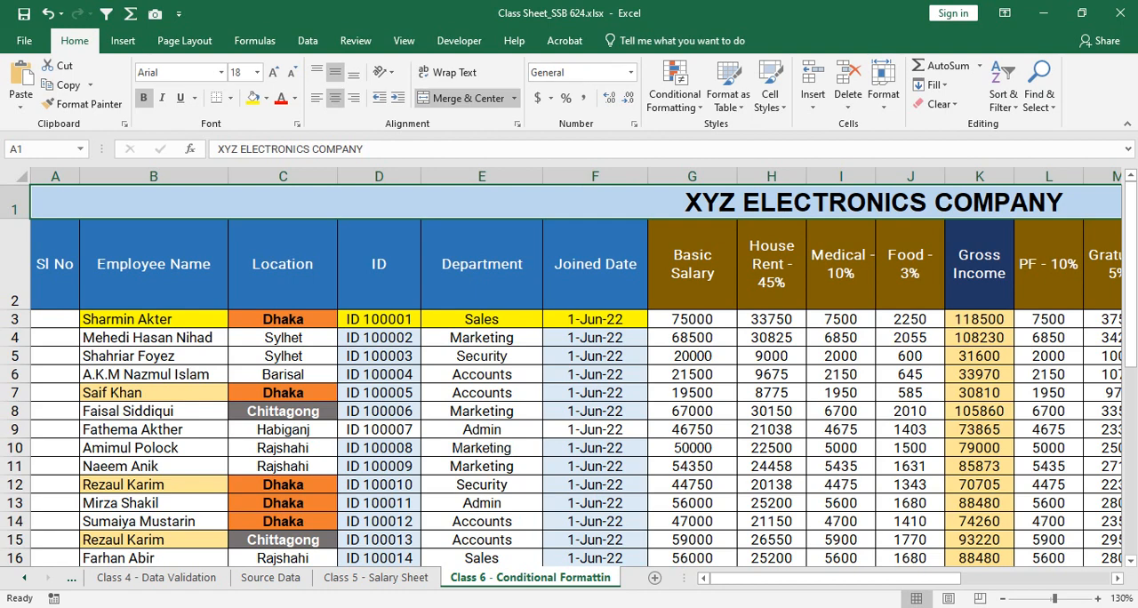
left_click_drag(764, 578, 832, 578)
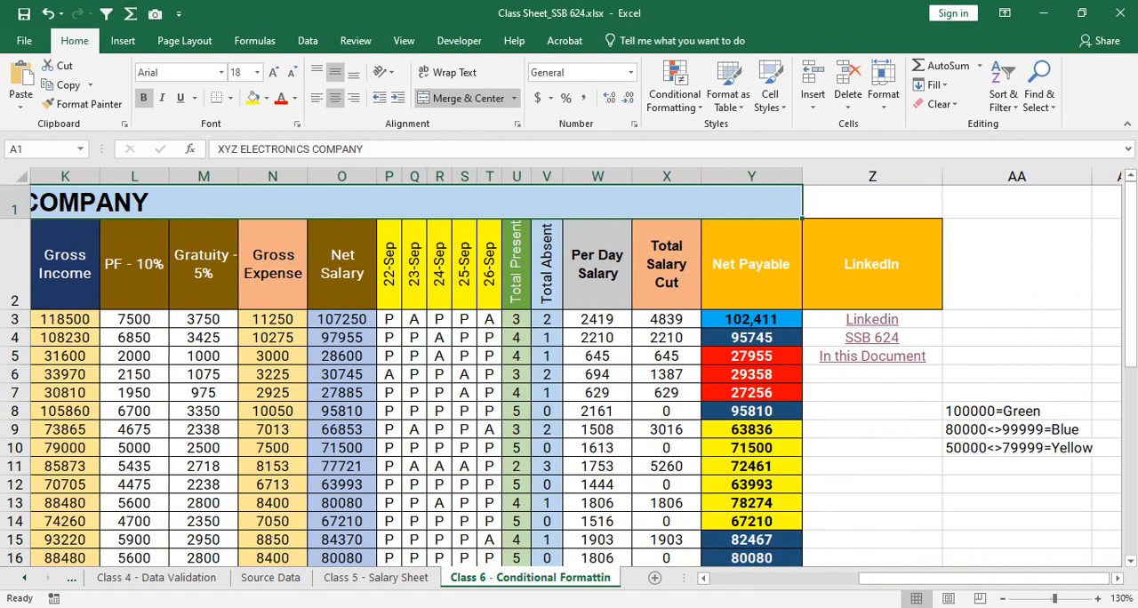